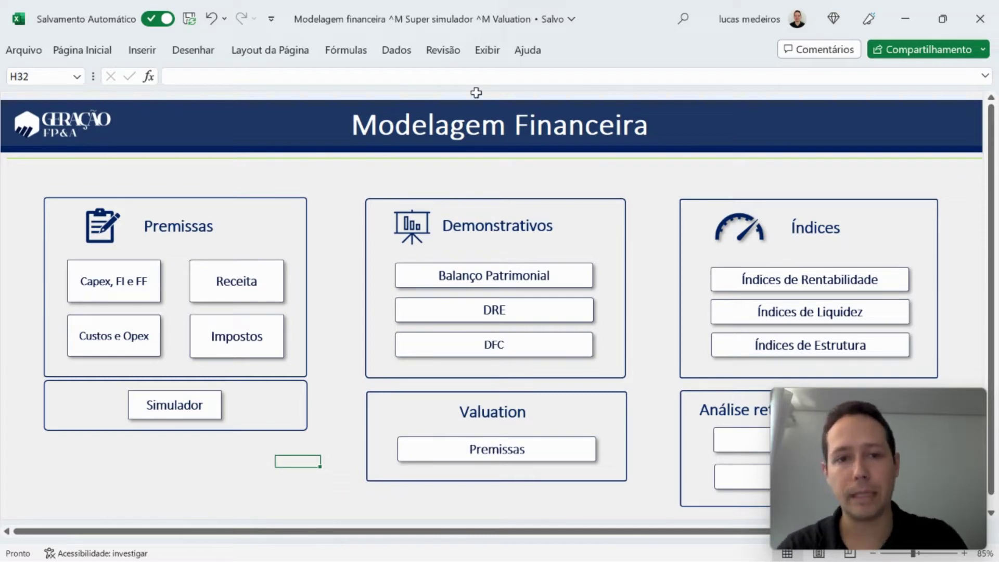
Open the Capex, FI e FF premises and set Saldo Inicial (Caixa) to 700000.
{"action": "left_click", "coordinate": [125, 281]}
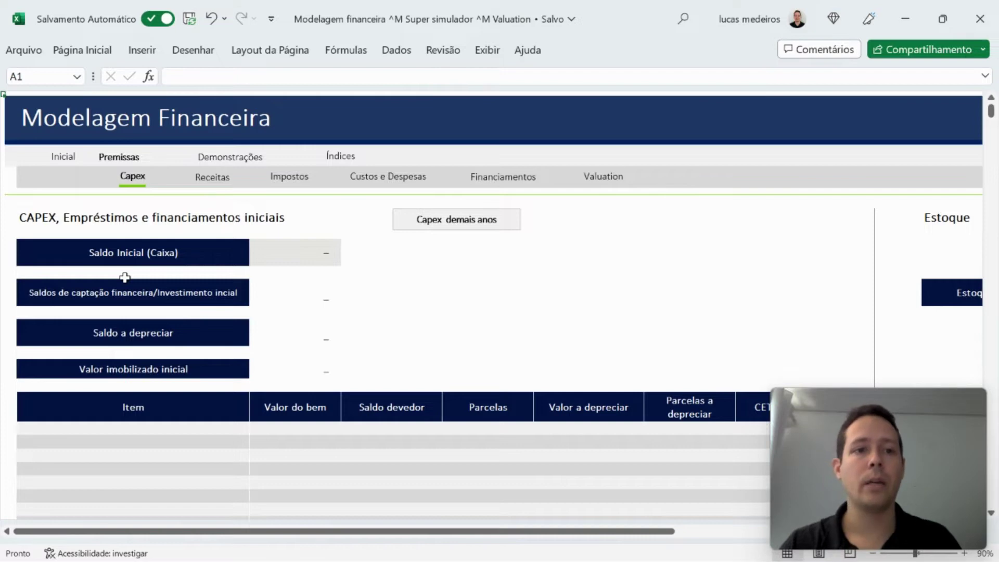
{"action": "left_click", "coordinate": [292, 243]}
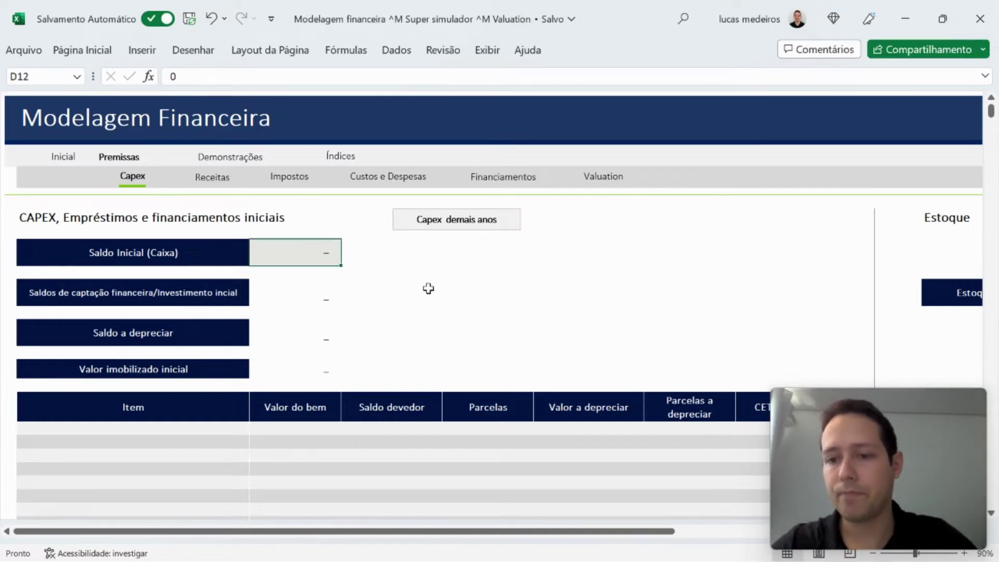
{"action": "type", "text": "700000"}
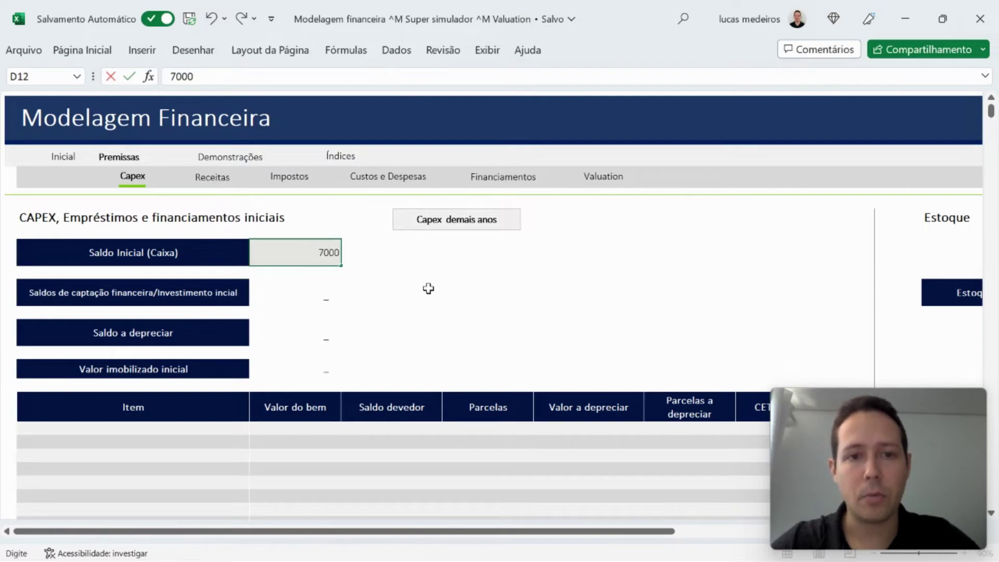
{"action": "key", "text": "ctrl+Return"}
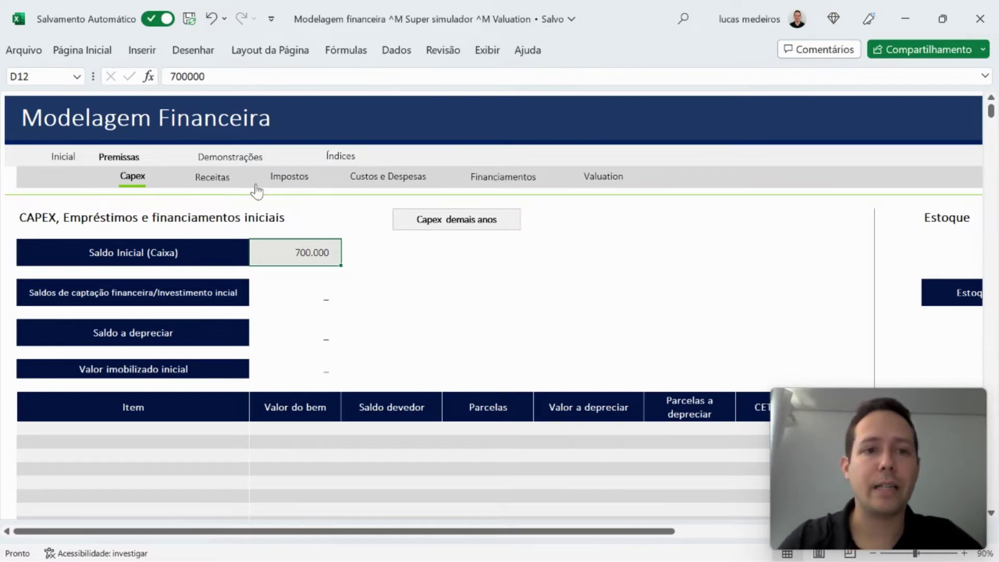
Open the Balanço Patrimonial statement and inspect the Posição de caixa formula for Ano 0 and the Check formula for Ano 1.
{"action": "left_click", "coordinate": [230, 170]}
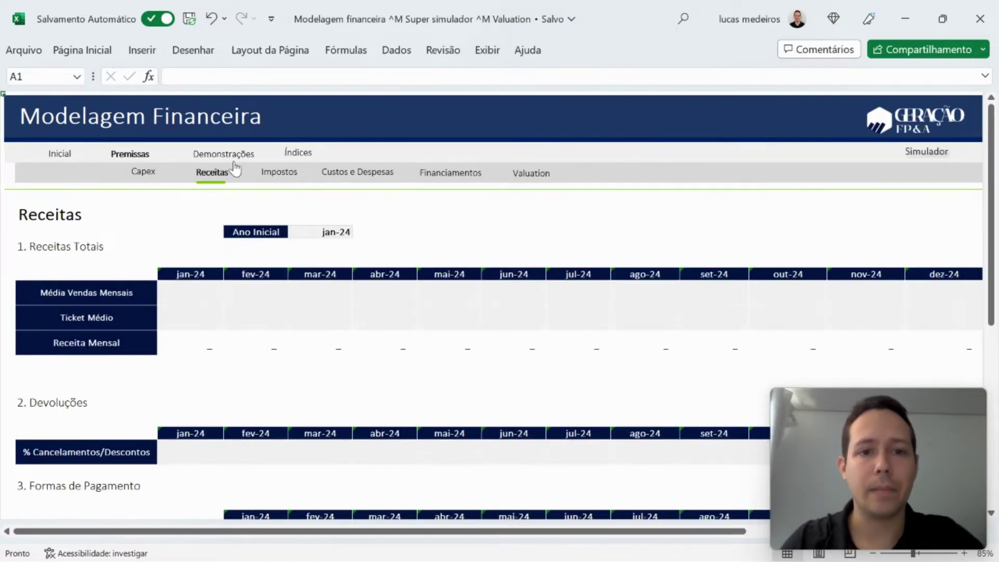
{"action": "left_click", "coordinate": [373, 173]}
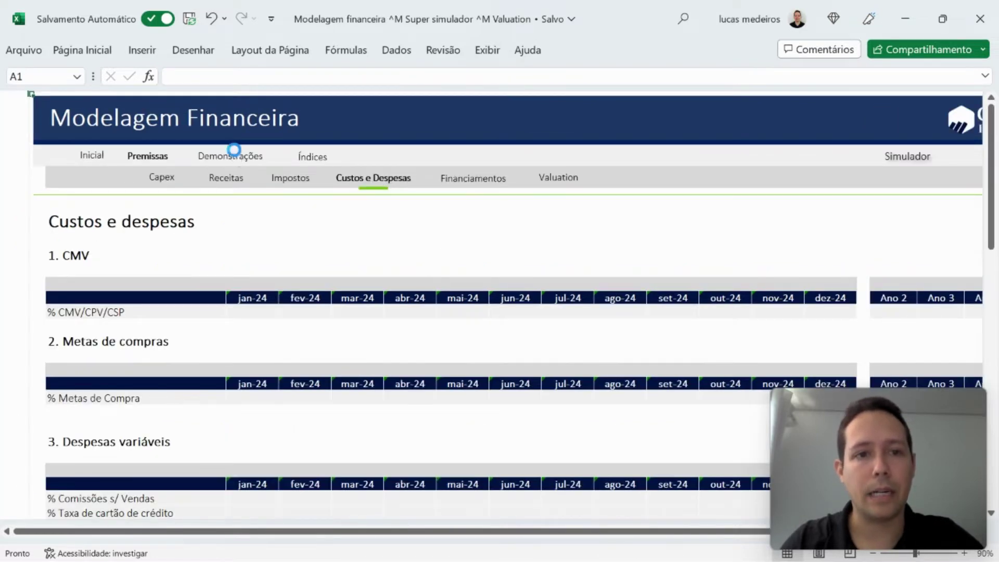
{"action": "left_click", "coordinate": [230, 152]}
{"action": "left_click", "coordinate": [457, 167]}
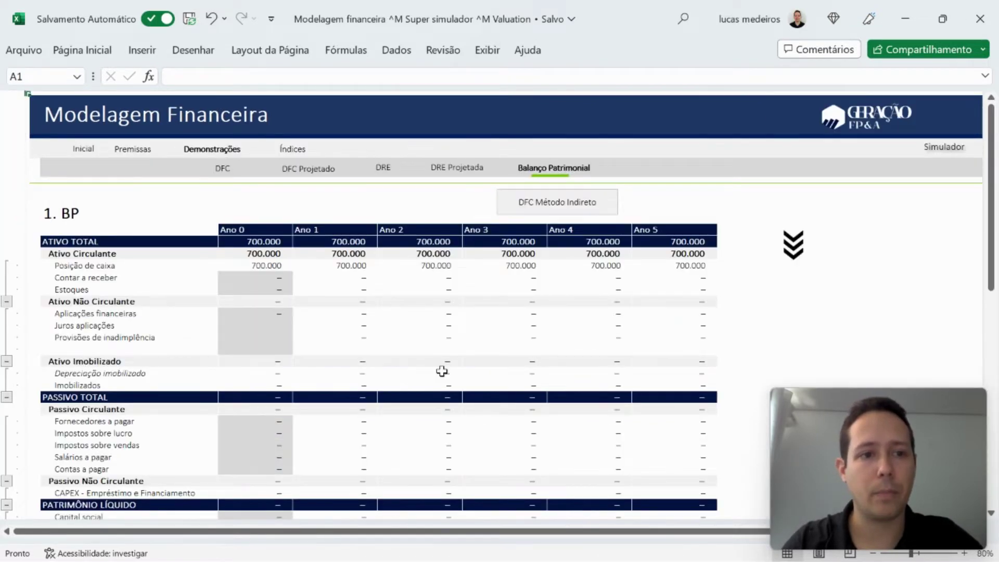
{"action": "scroll", "coordinate": [442, 370], "scroll_direction": "down", "scroll_amount": 1}
{"action": "left_click", "coordinate": [270, 232]}
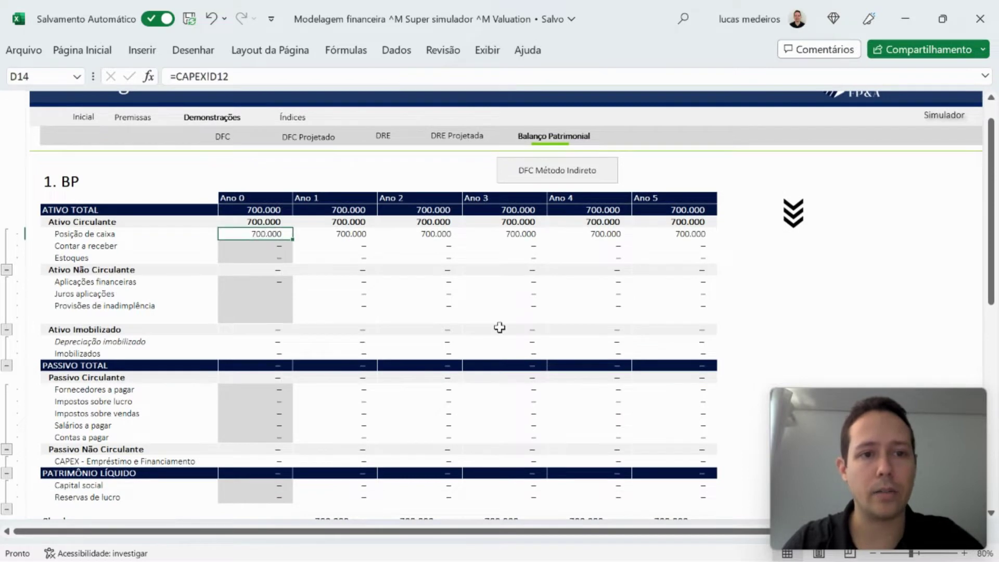
{"action": "scroll", "coordinate": [499, 328], "scroll_direction": "down", "scroll_amount": 1}
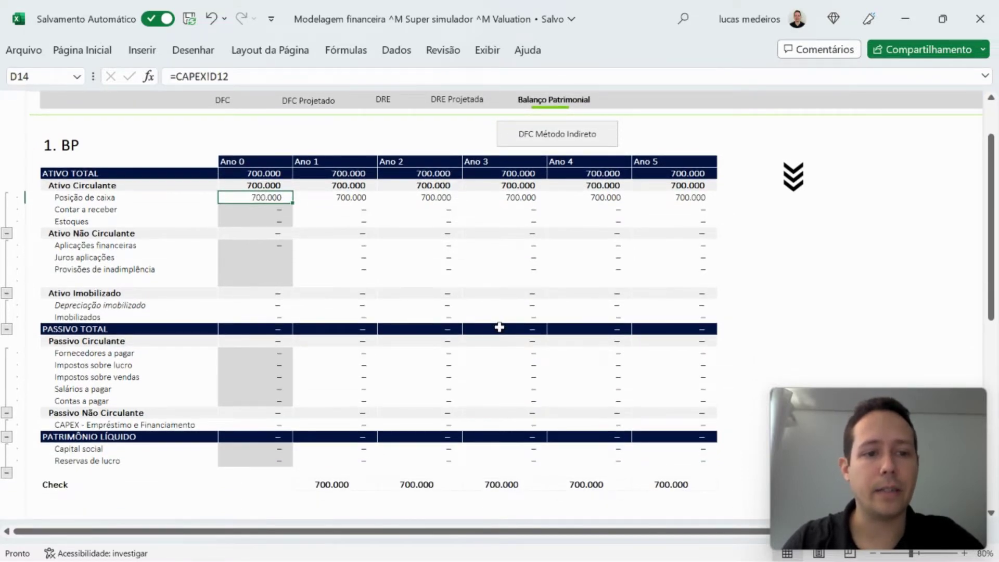
{"action": "left_click", "coordinate": [329, 486]}
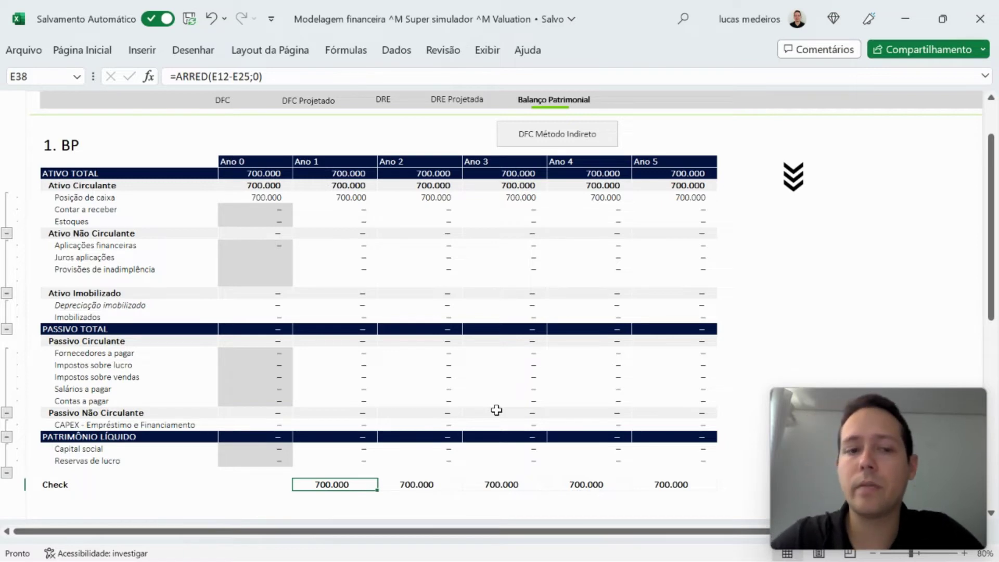
Set Capital social for Ano 0 to 200000 under Patrimônio Líquido.
{"action": "key", "text": "Left"}
{"action": "key", "text": "Left"}
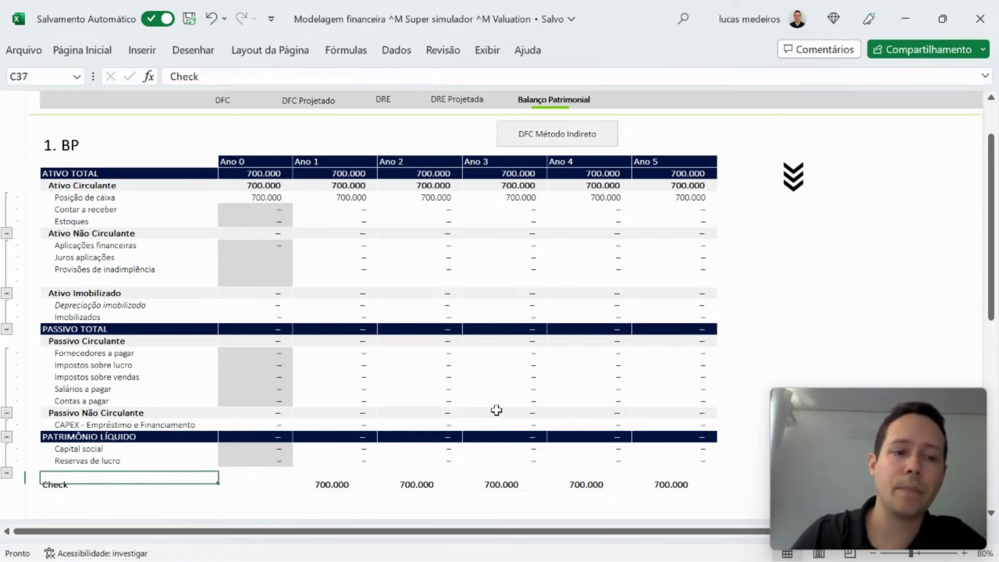
{"action": "key", "text": "Up"}
{"action": "key", "text": "Up"}
{"action": "key", "text": "Right"}
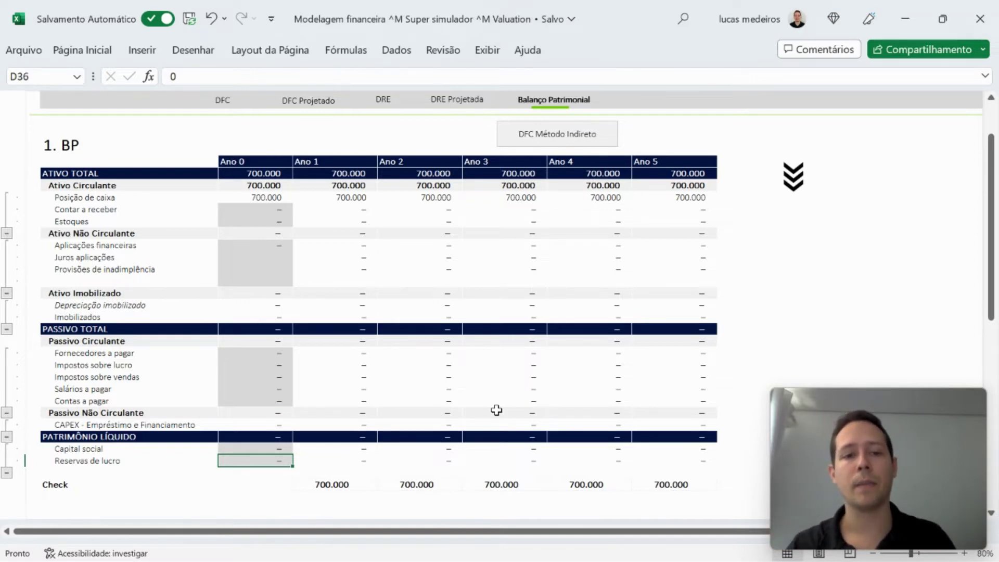
{"action": "key", "text": "Up"}
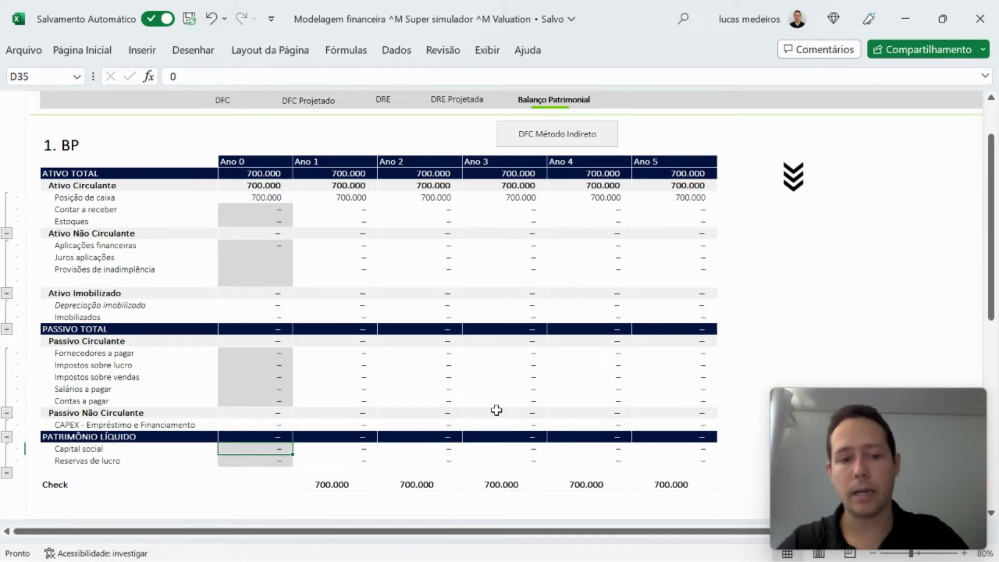
{"action": "type", "text": "200000"}
{"action": "key", "text": "Return"}
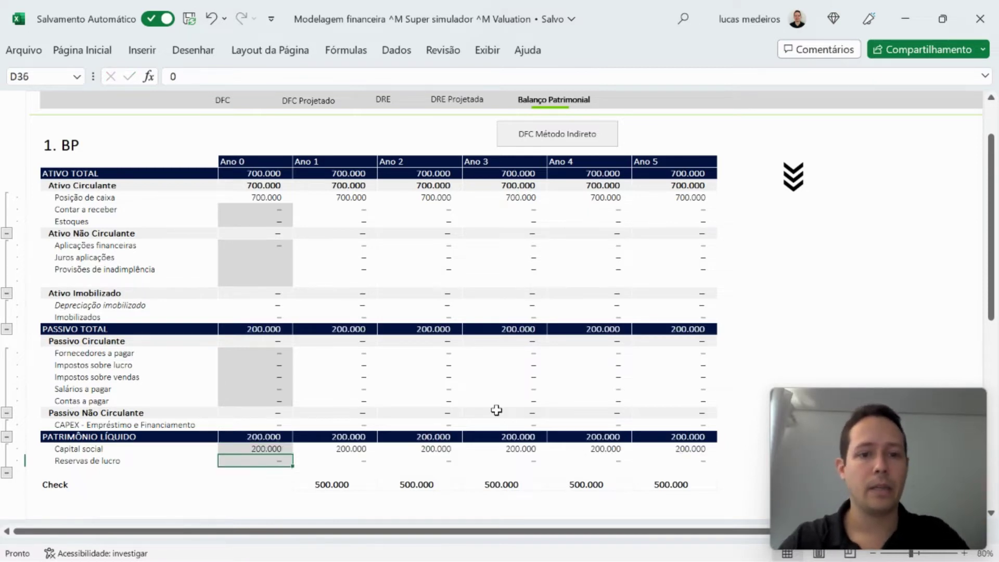
Set Reservas de lucro for Ano 0 to 500000 under Patrimônio Líquido.
{"action": "key", "text": "Up"}
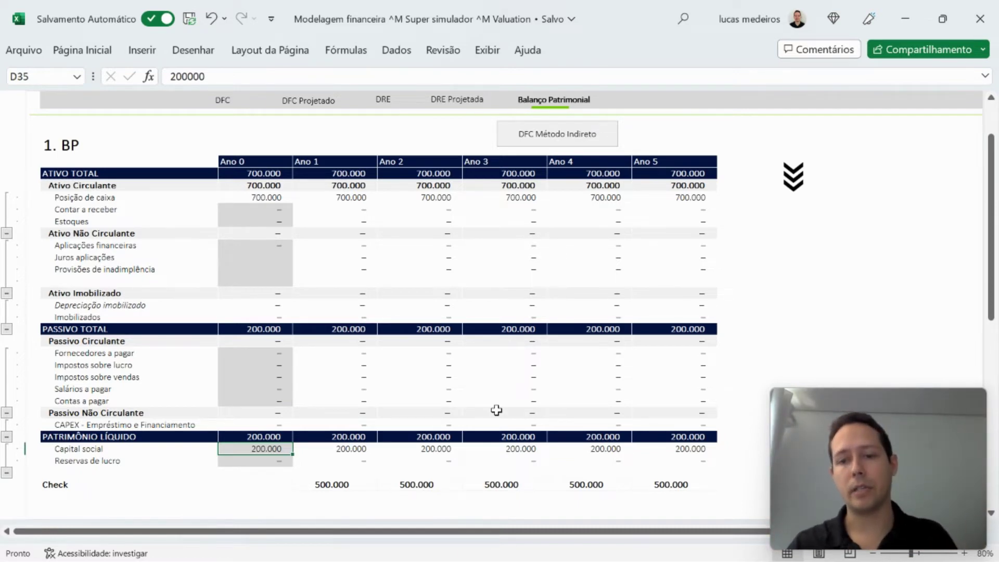
{"action": "key", "text": "Down"}
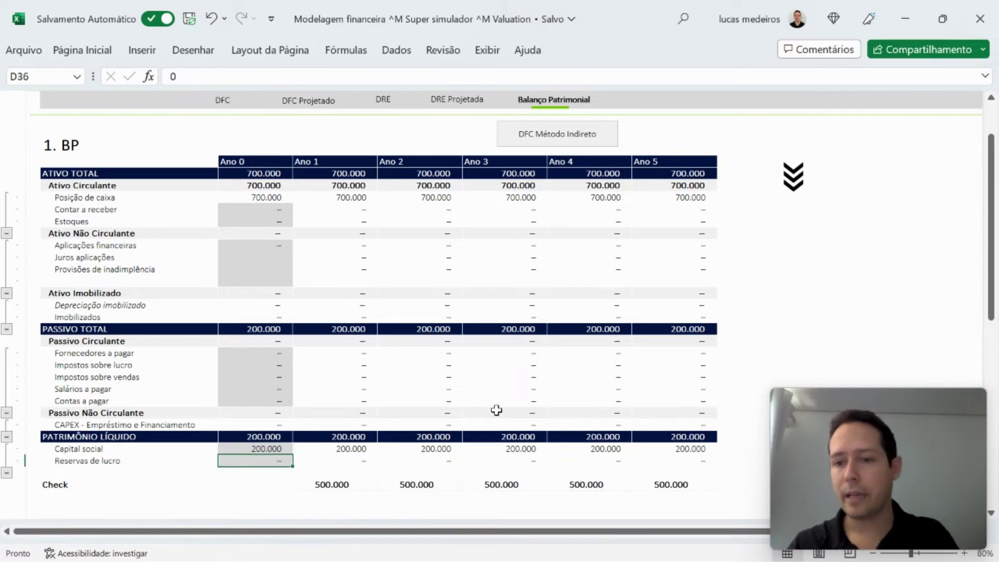
{"action": "type", "text": "500000"}
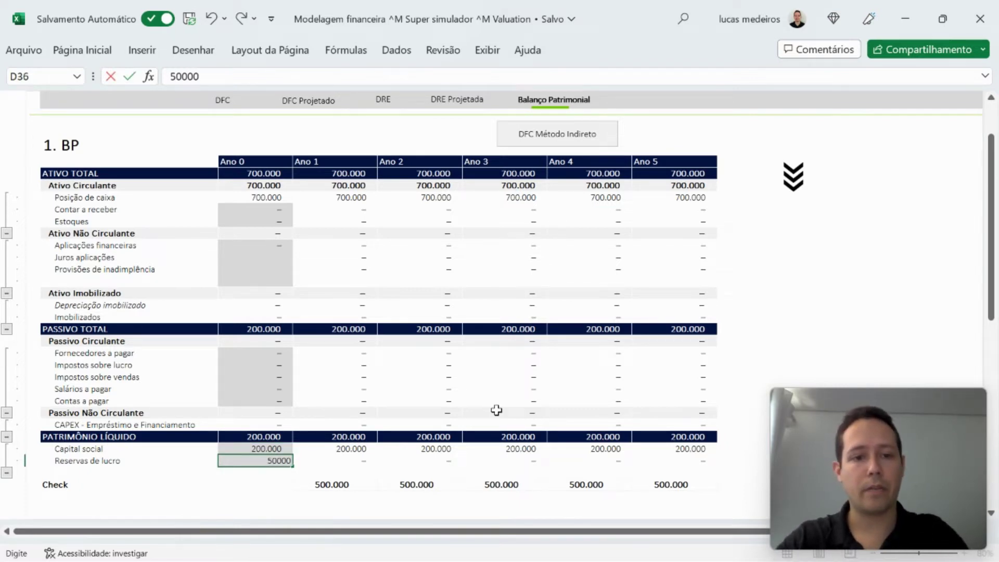
{"action": "key", "text": "ctrl+Return"}
{"action": "key", "text": "Down"}
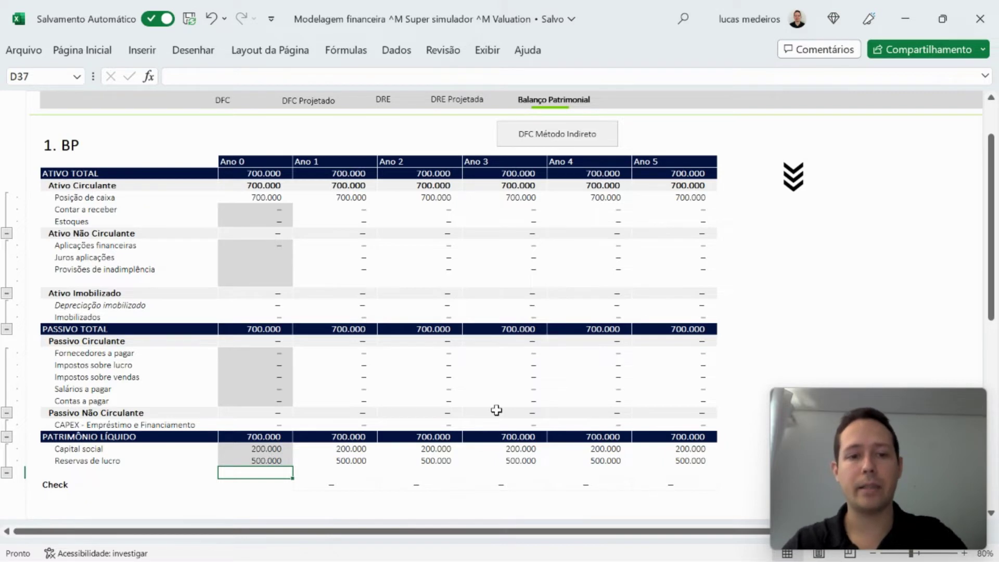
{"action": "key", "text": "Up"}
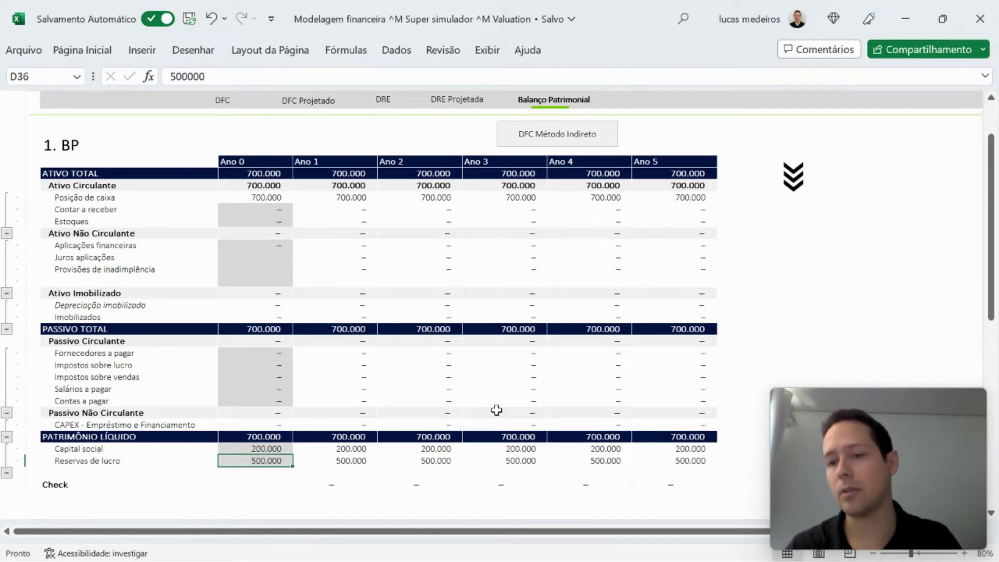
{"action": "key", "text": "Down"}
{"action": "key", "text": "Up"}
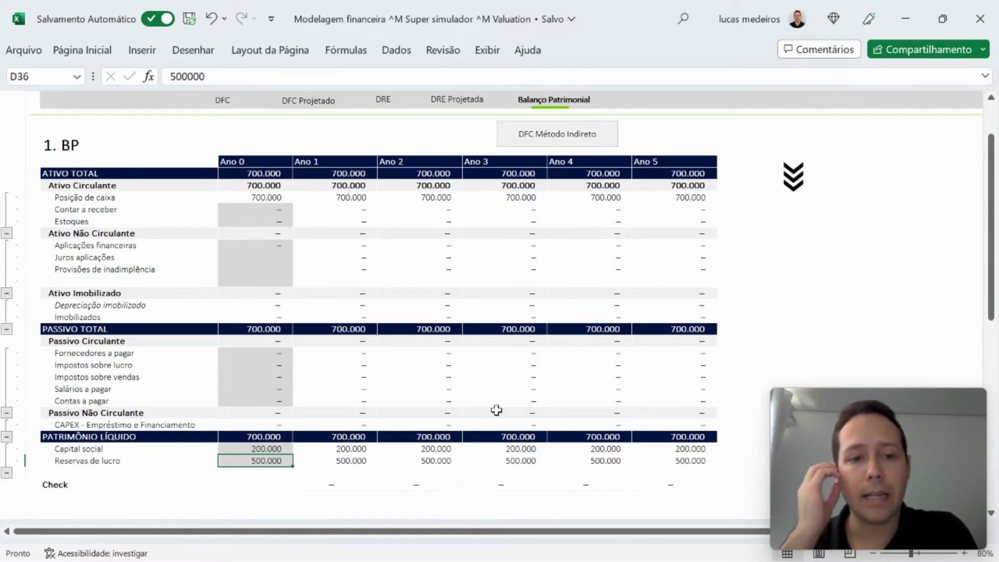
Try Reservas de lucro at 0 and Capital social at 700000 for Ano 0, and undo both changes.
{"action": "type", "text": "0"}
{"action": "key", "text": "ctrl+Return"}
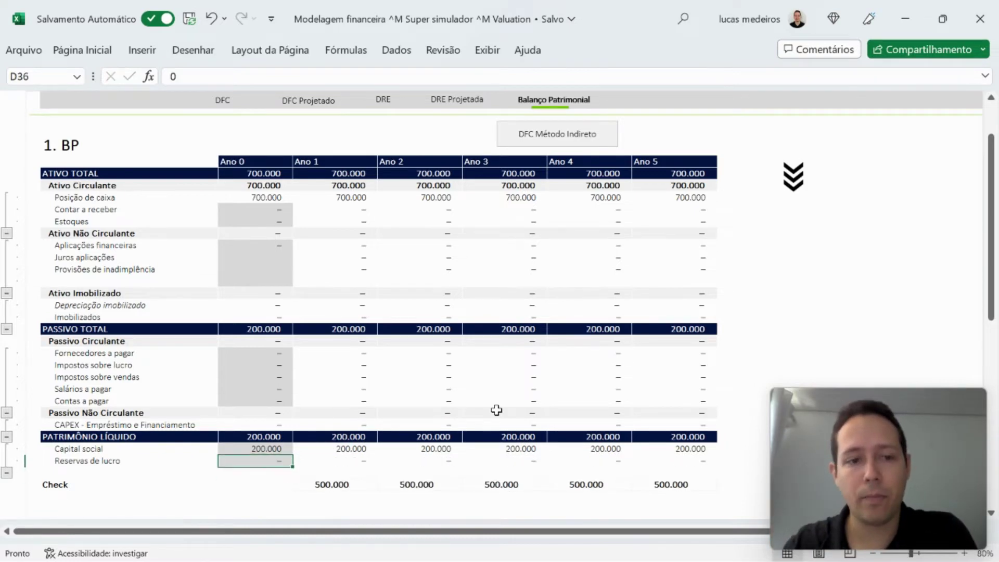
{"action": "key", "text": "Up"}
{"action": "type", "text": "700000"}
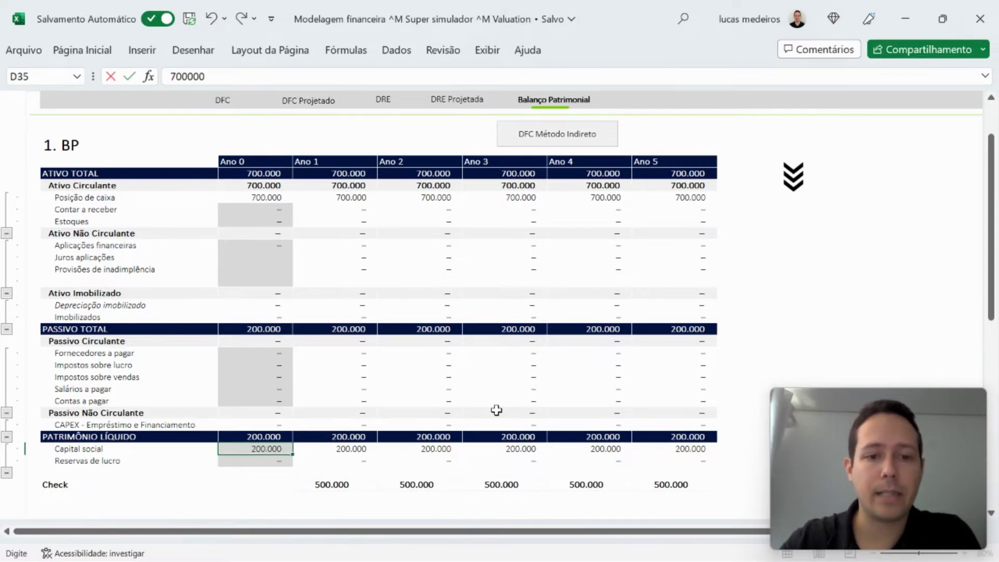
{"action": "key", "text": "Return"}
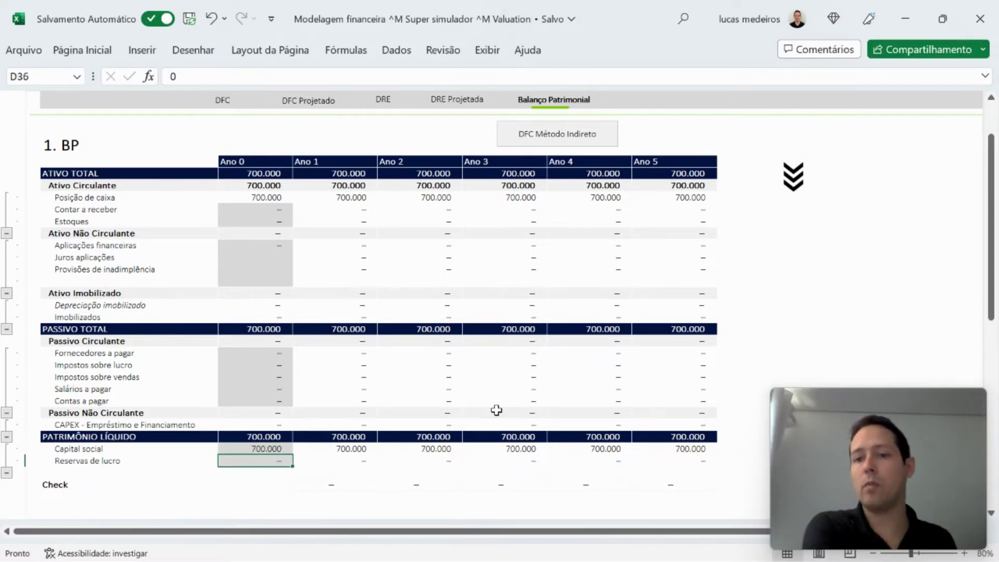
{"action": "key", "text": "ctrl+z"}
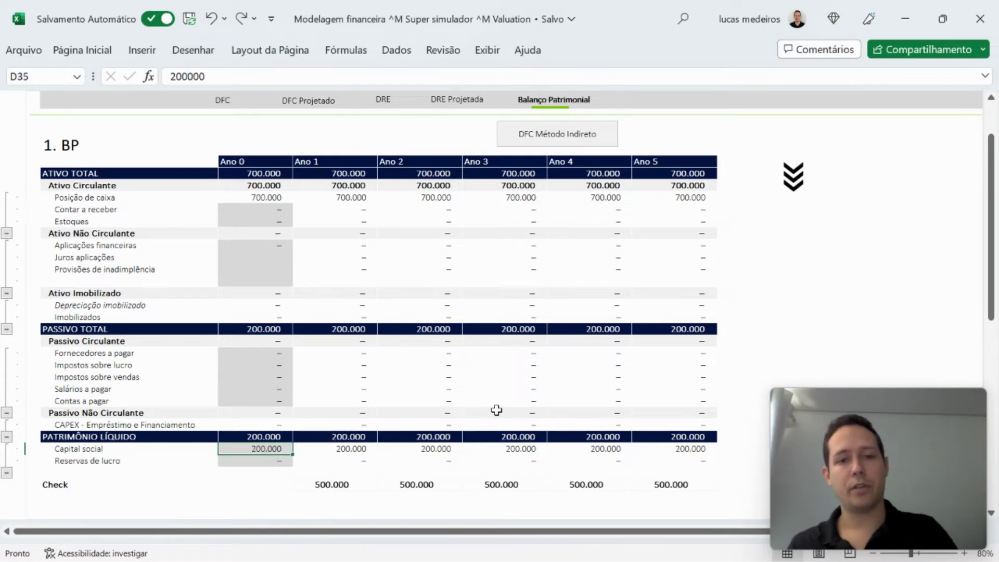
{"action": "key", "text": "ctrl+z"}
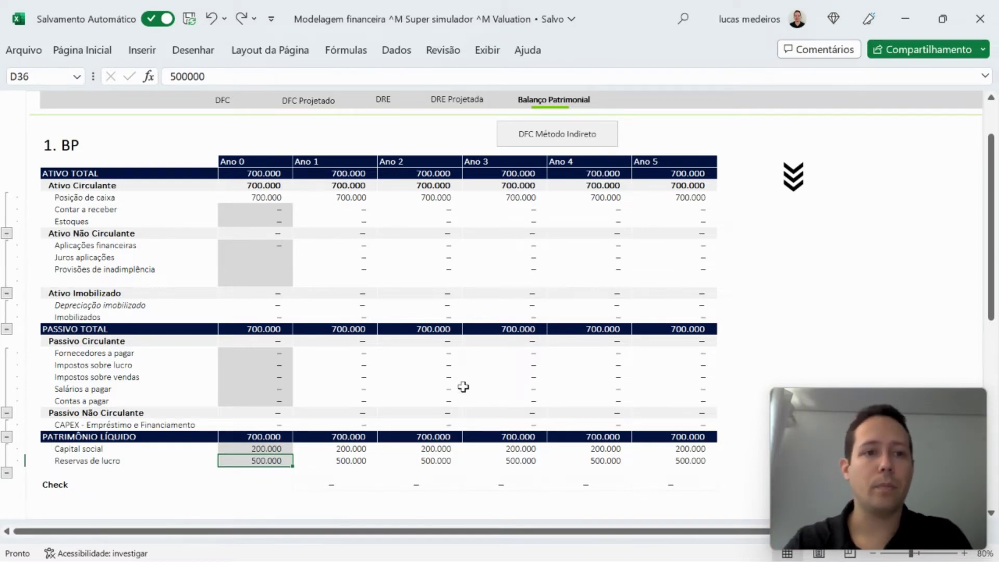
Set Contar a receber for Ano 0 to 200000 under Ativo Circulante and dismiss the Windows security notification.
{"action": "left_click", "coordinate": [255, 220]}
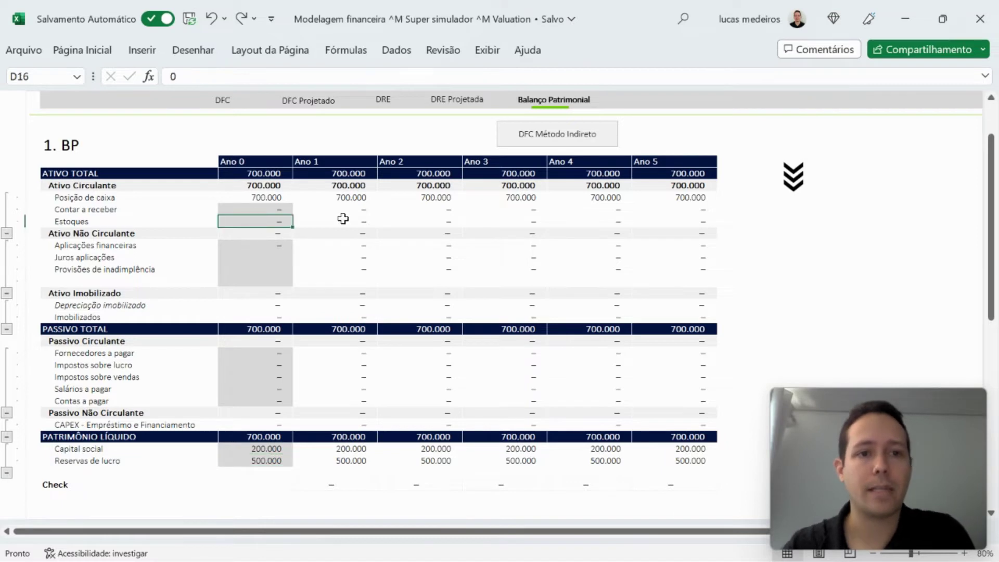
{"action": "key", "text": "Up"}
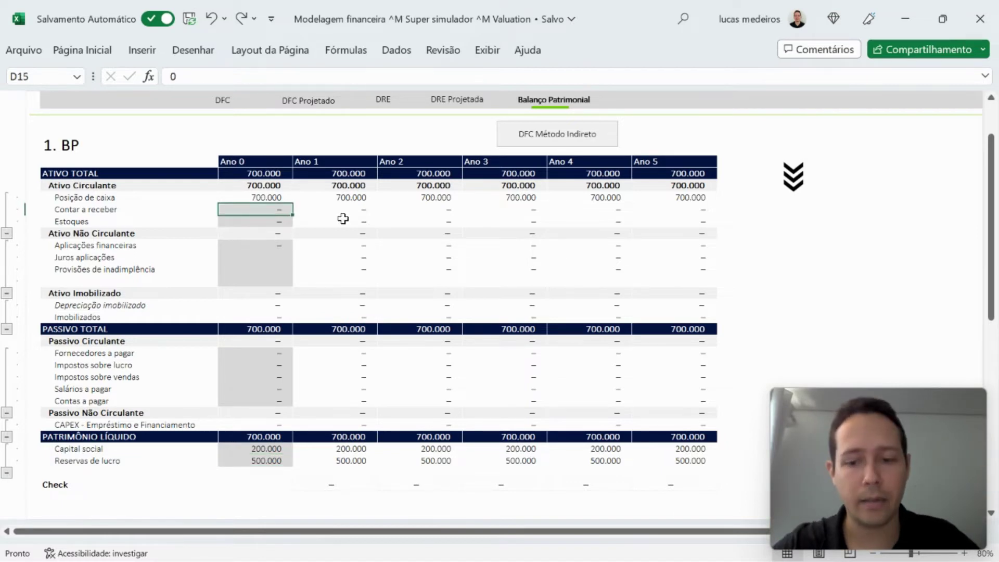
{"action": "type", "text": "200000"}
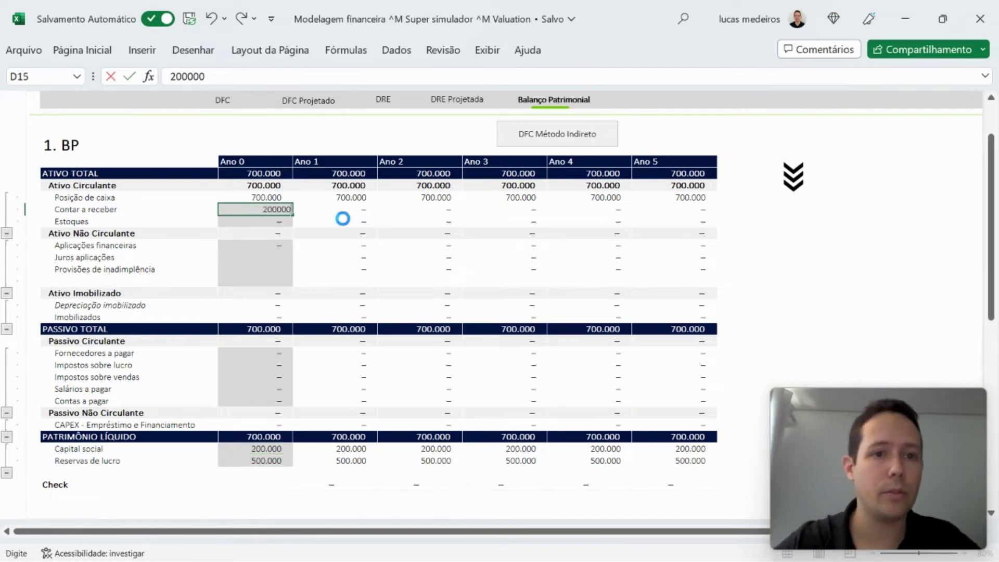
{"action": "key", "text": "Return"}
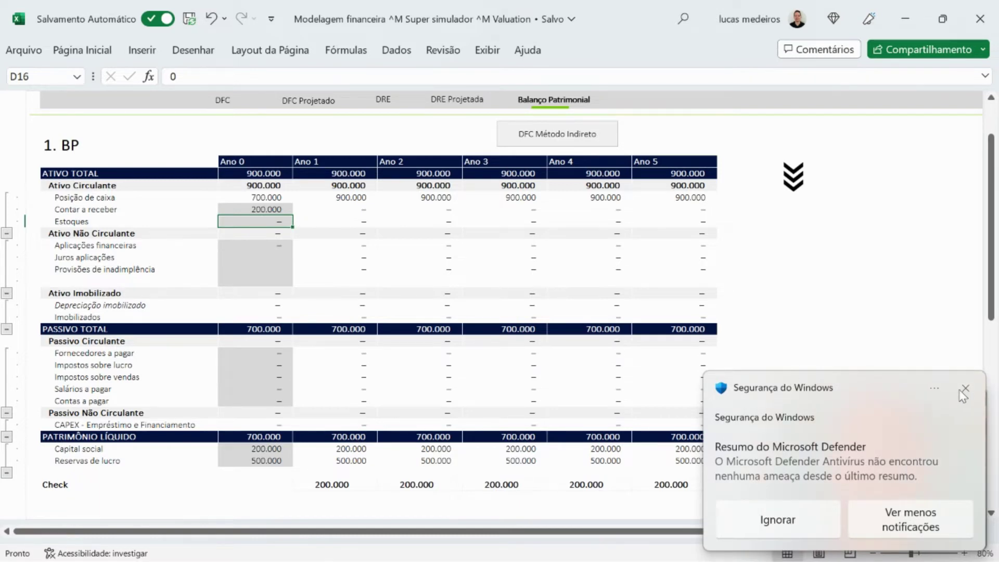
{"action": "left_click", "coordinate": [964, 390]}
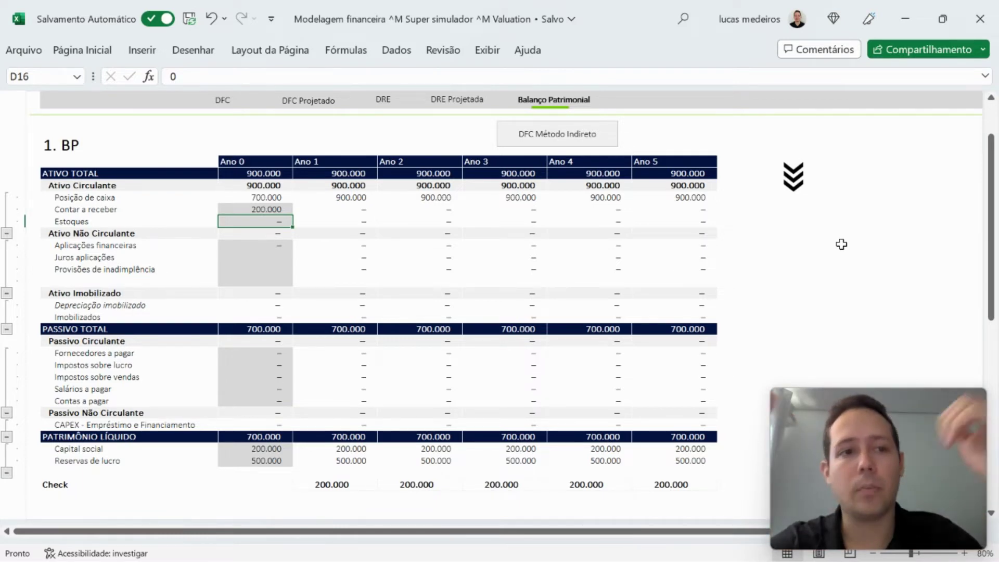
Set Aplicações financeiras for Ano 0 to 100000 under Ativo Não Circulante.
{"action": "key", "text": "Down"}
{"action": "key", "text": "Down"}
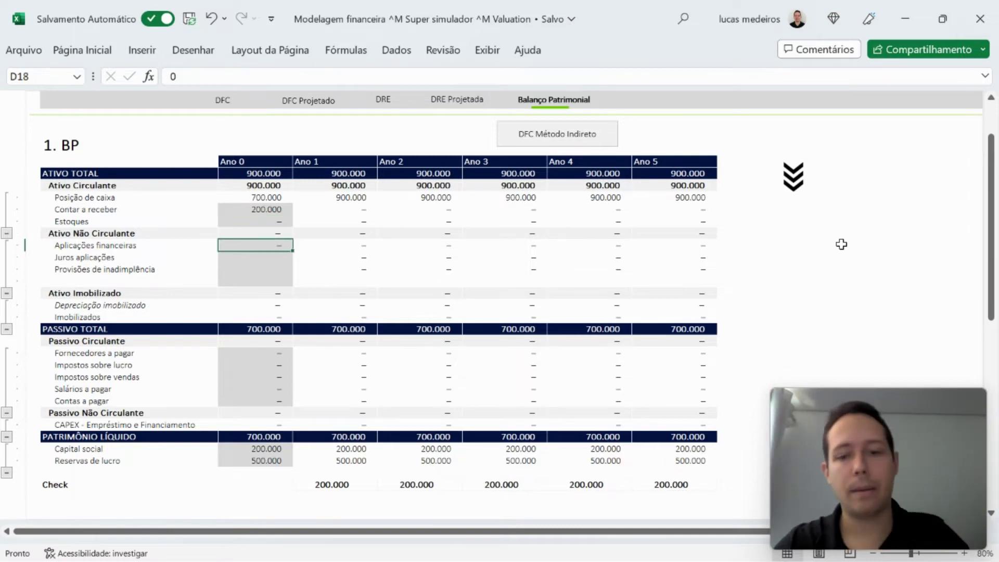
{"action": "type", "text": "1000000"}
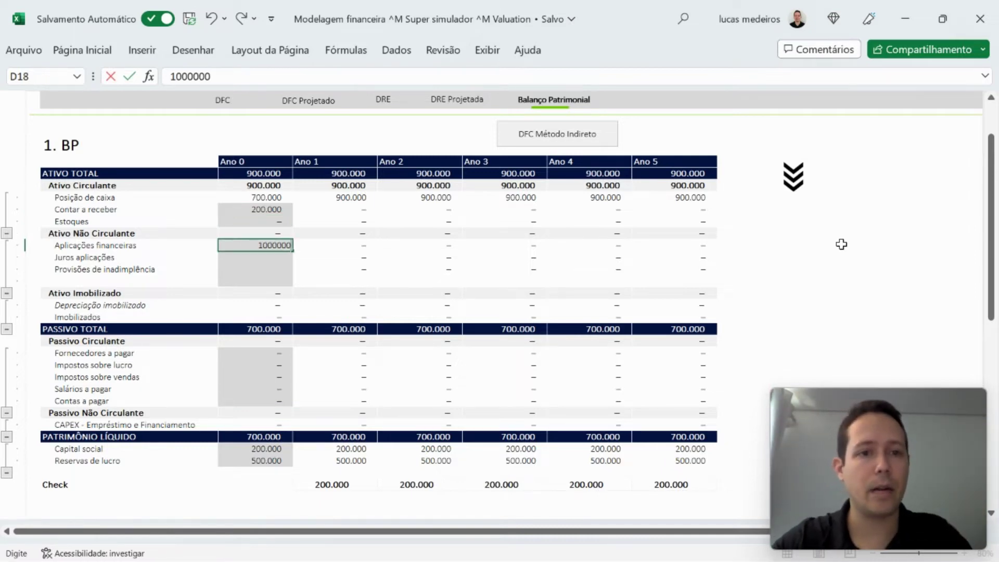
{"action": "key", "text": "Return"}
{"action": "key", "text": "Up"}
{"action": "type", "text": "100000"}
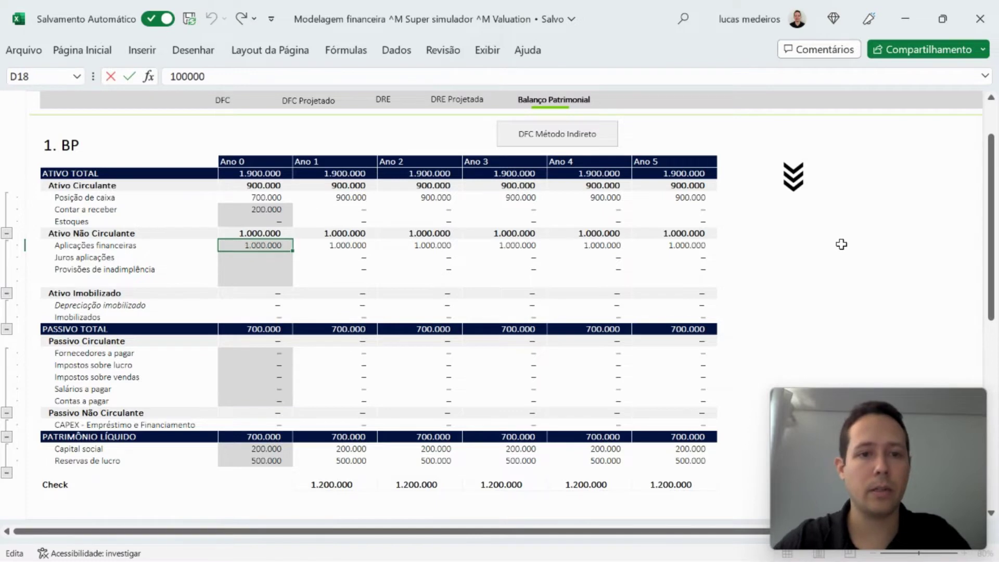
{"action": "key", "text": "Return"}
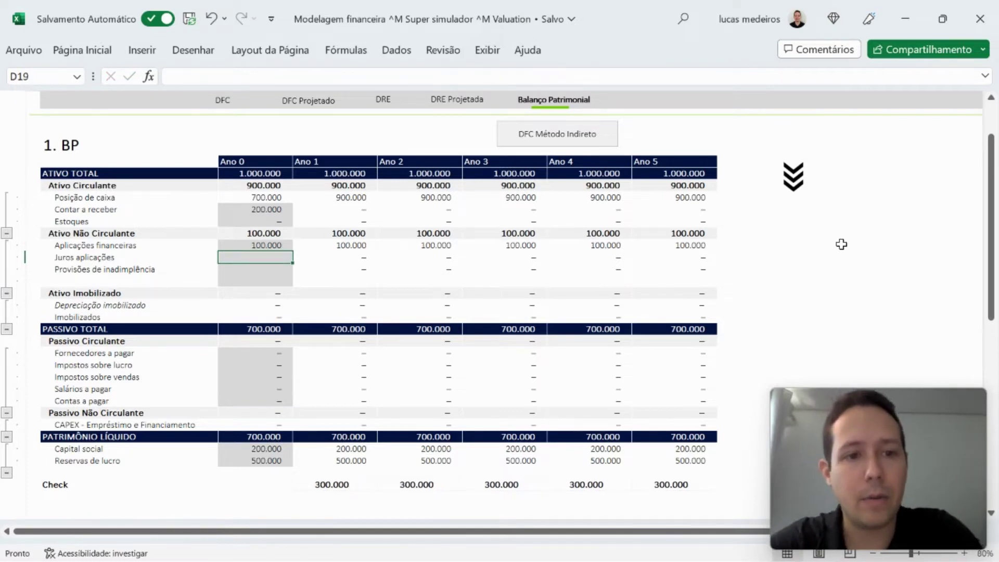
{"action": "key", "text": "Down"}
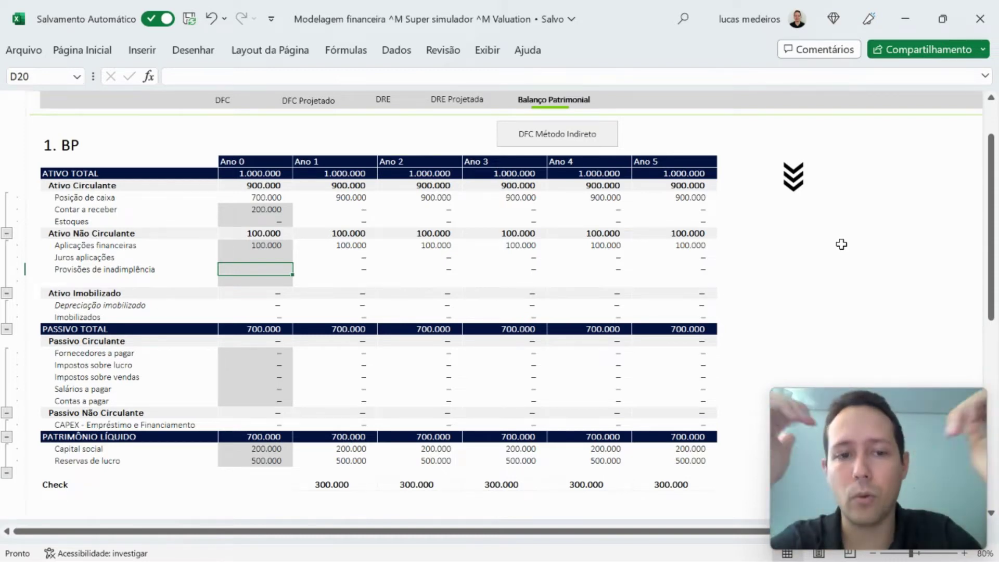
Set Fornecedores a pagar for Ano 0 to 50000 under Passivo Circulante.
{"action": "key", "text": "Down"}
{"action": "key", "text": "Down"}
{"action": "key", "text": "Down"}
{"action": "key", "text": "Down"}
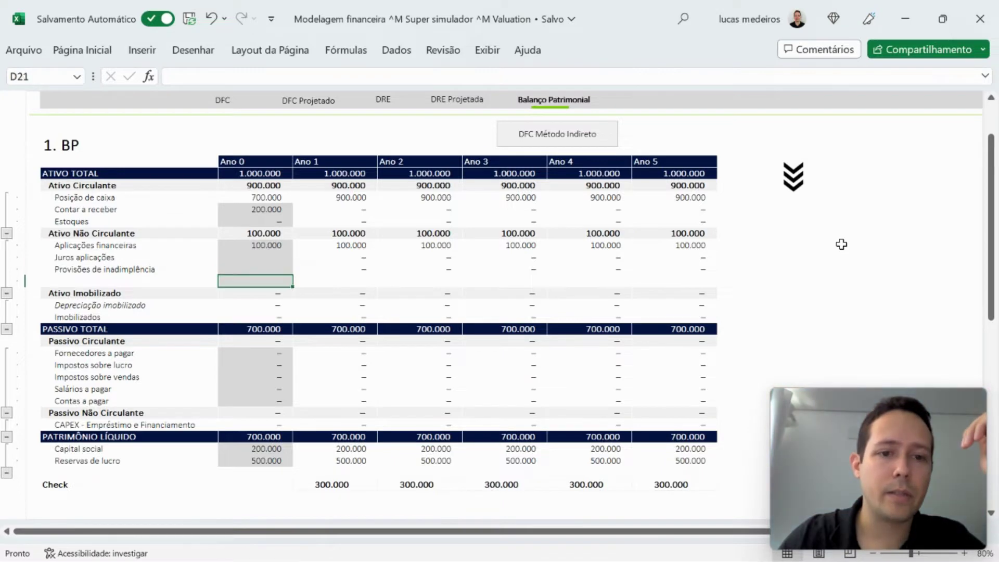
{"action": "key", "text": "Down"}
{"action": "key", "text": "Down"}
{"action": "key", "text": "Down"}
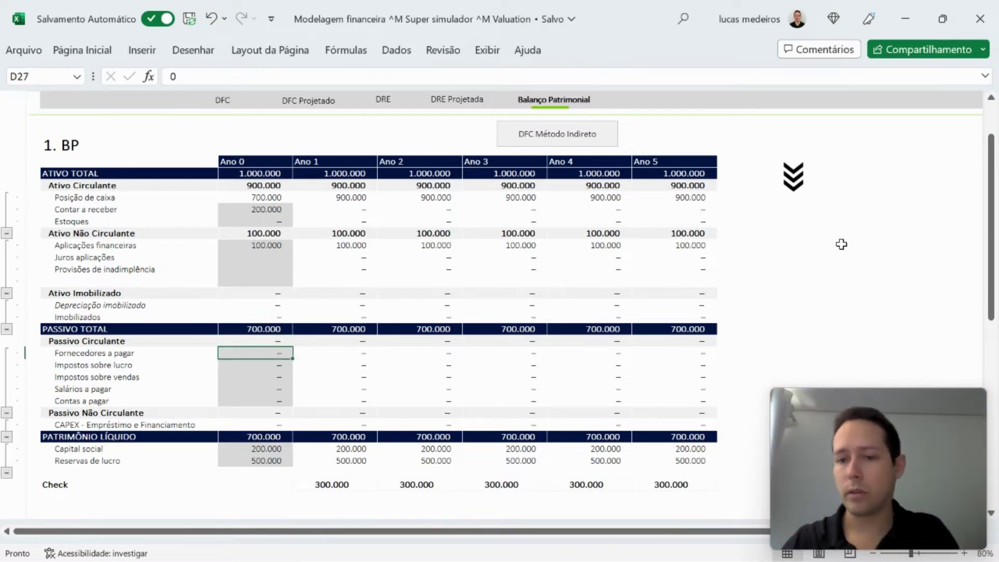
{"action": "type", "text": "50000"}
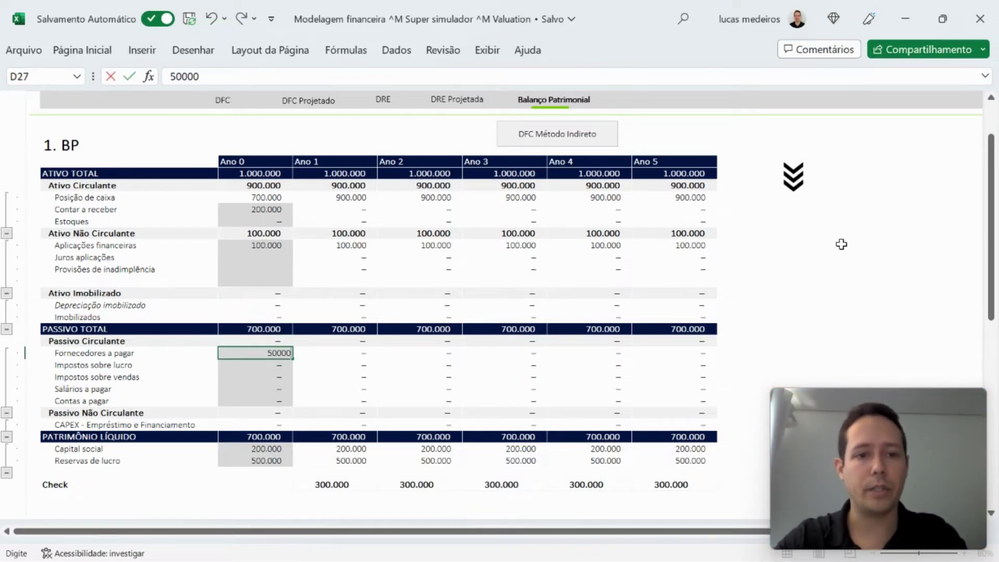
{"action": "key", "text": "Return"}
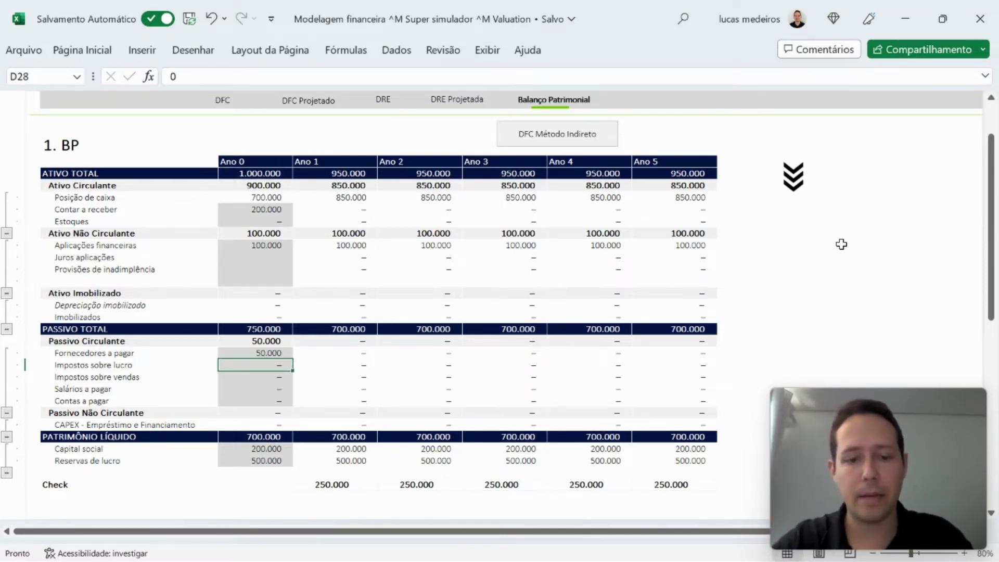
Set Impostos sobre lucro to 70000 and Impostos sobre vendas to 40000 for Ano 0.
{"action": "type", "text": "70000"}
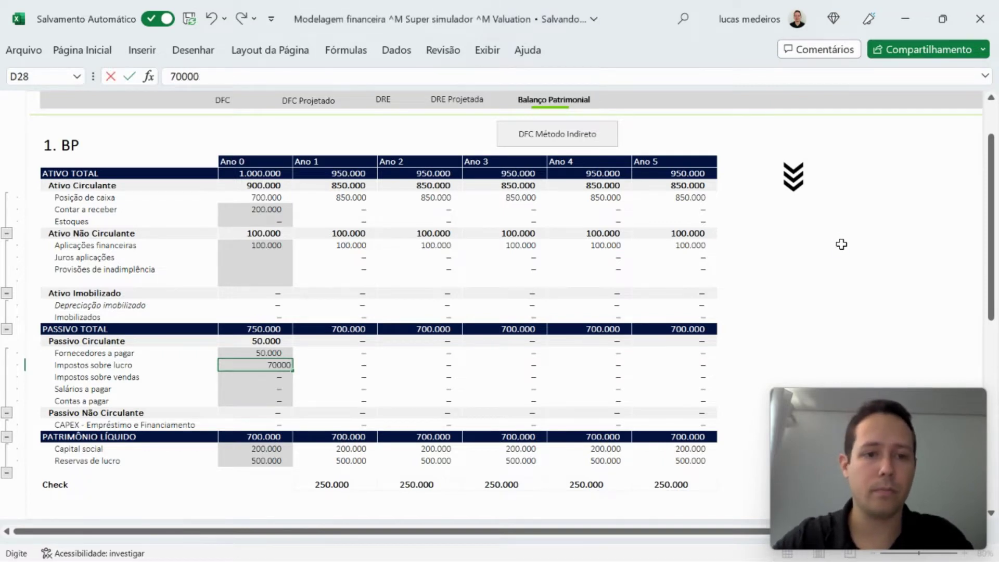
{"action": "key", "text": "Return"}
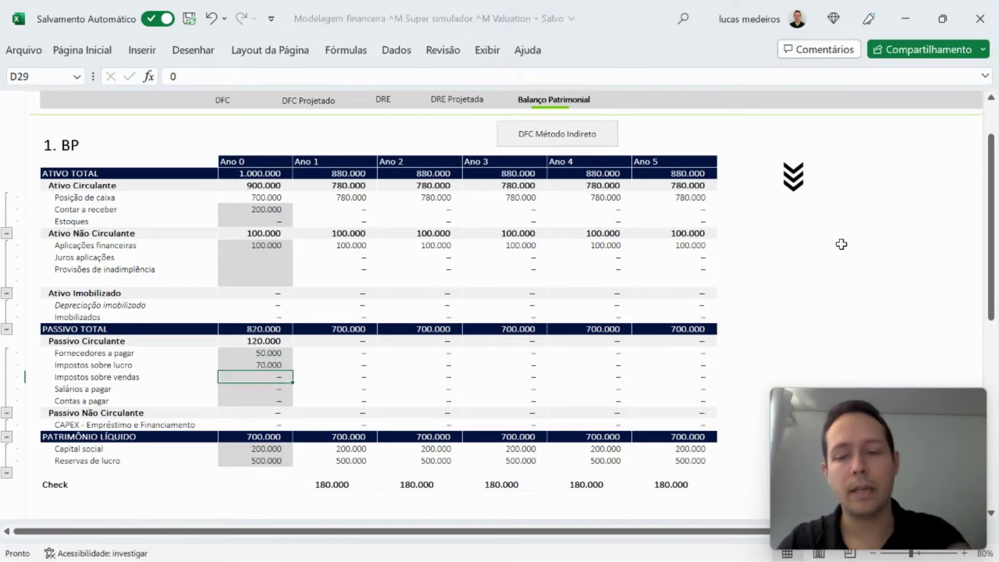
{"action": "type", "text": "40.000"}
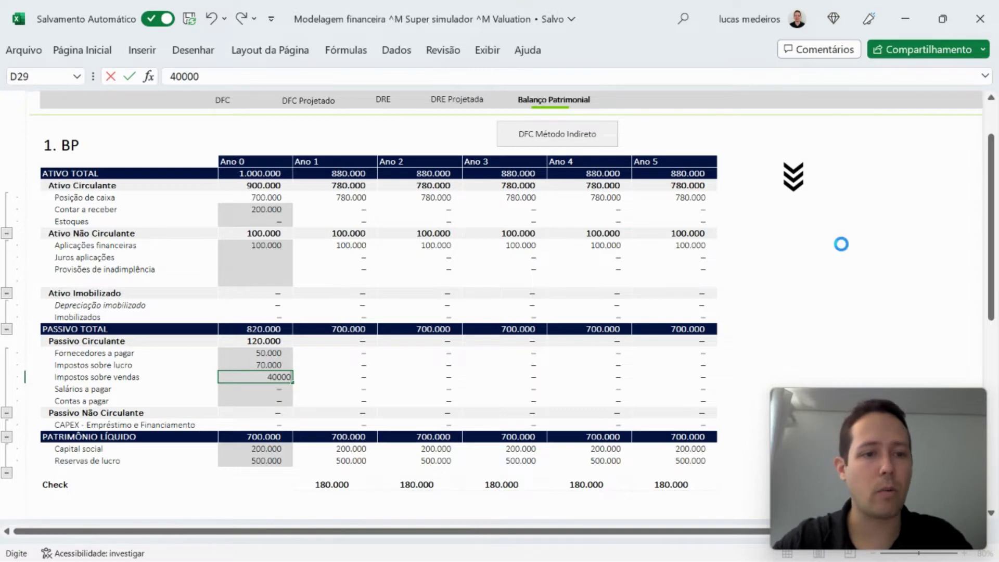
{"action": "key", "text": "Return"}
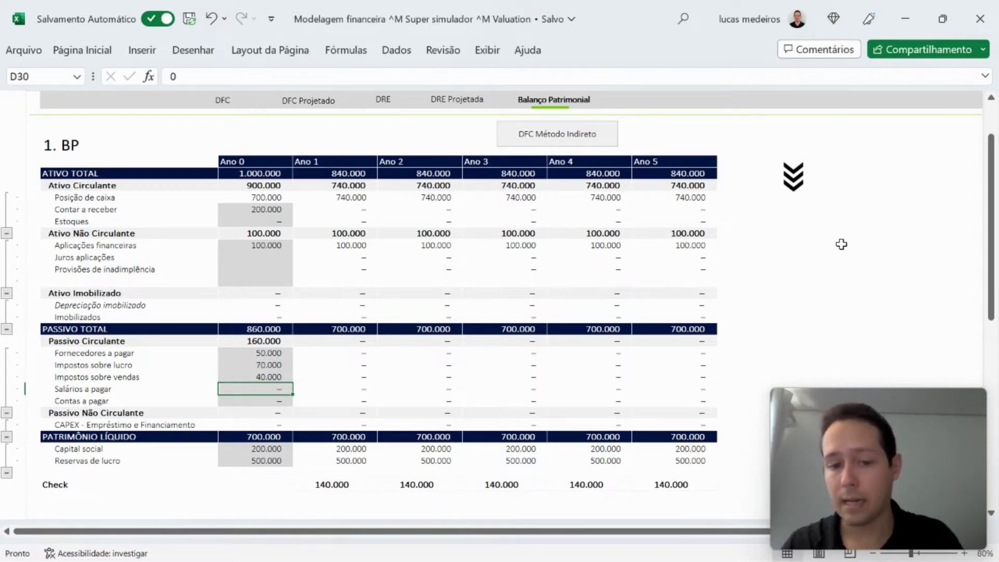
Set both Salários a pagar and Contas a pagar for Ano 0 to 50000 under Passivo Circulante.
{"action": "type", "text": "500000"}
{"action": "key", "text": "BackSpace"}
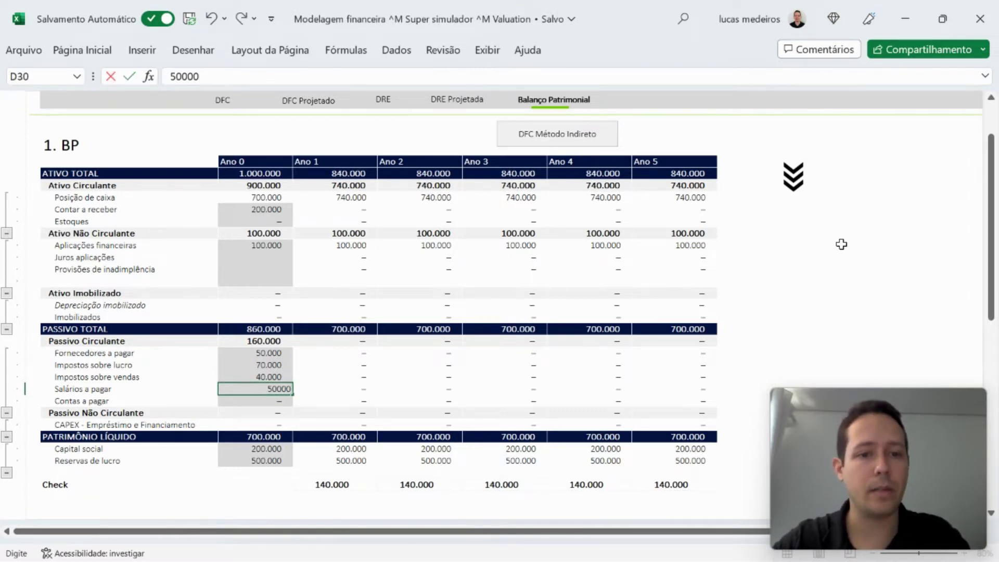
{"action": "key", "text": "Return"}
{"action": "key", "text": "Down"}
{"action": "key", "text": "Up"}
{"action": "key", "text": "Up"}
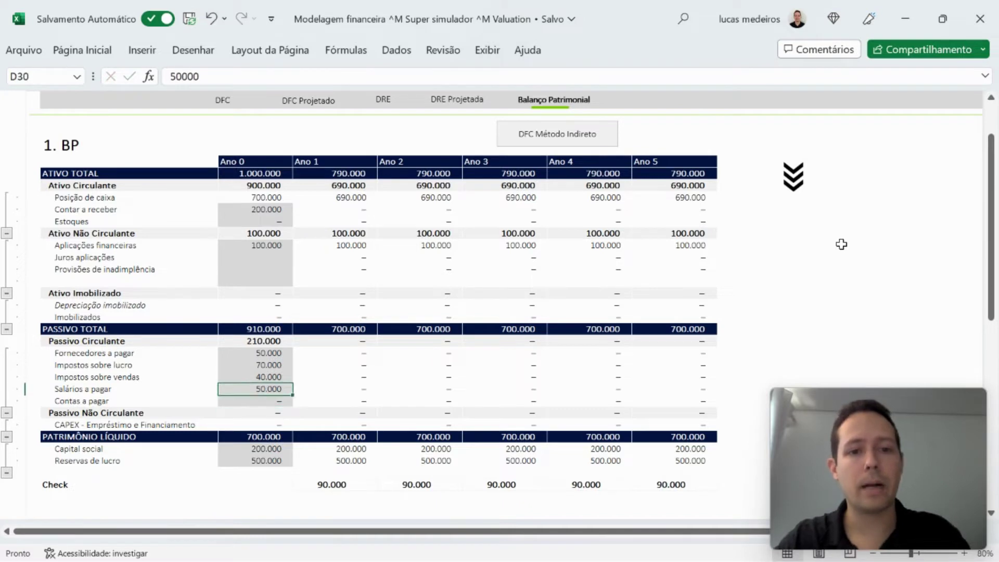
{"action": "key", "text": "Down"}
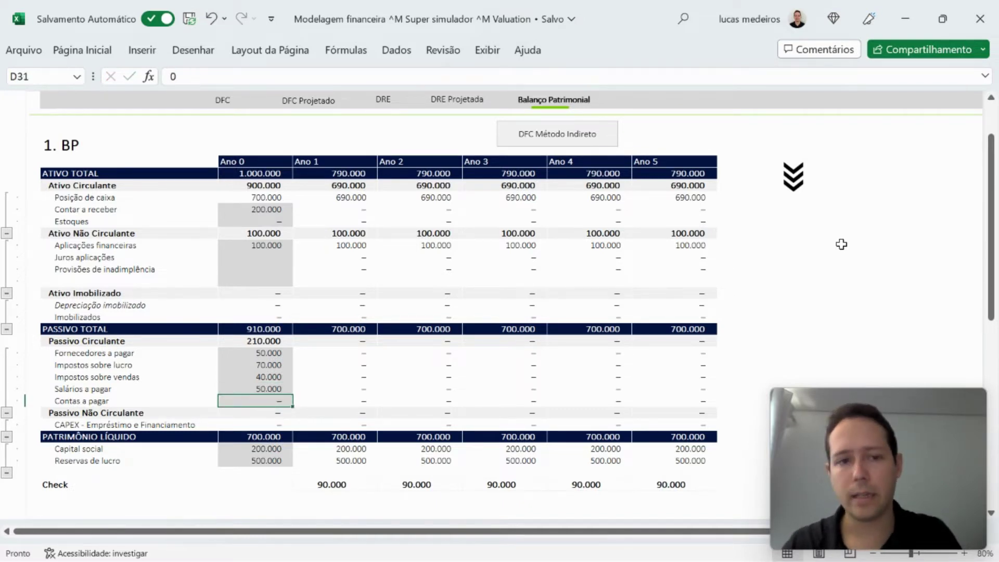
{"action": "type", "text": "50000"}
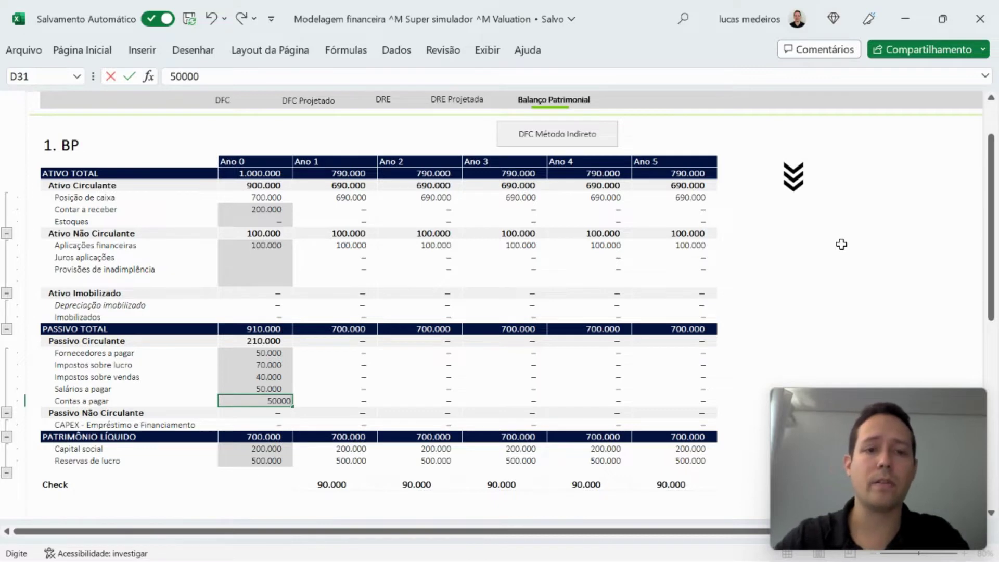
{"action": "key", "text": "Return"}
{"action": "key", "text": "Up"}
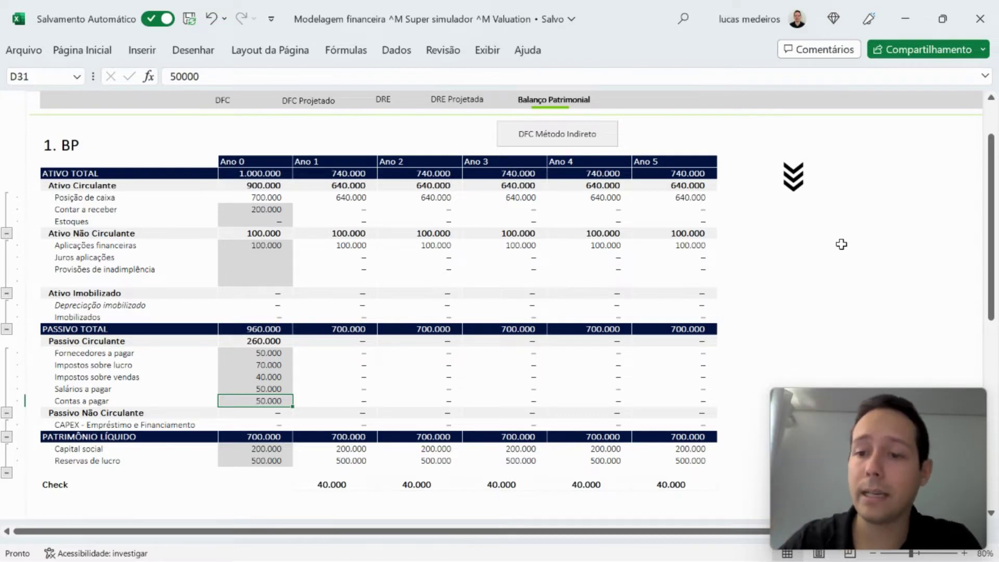
Clear the Ano 0 value of Fornecedores a pagar under Passivo Circulante.
{"action": "key", "text": "Up"}
{"action": "key", "text": "Up"}
{"action": "key", "text": "Up"}
{"action": "key", "text": "Up"}
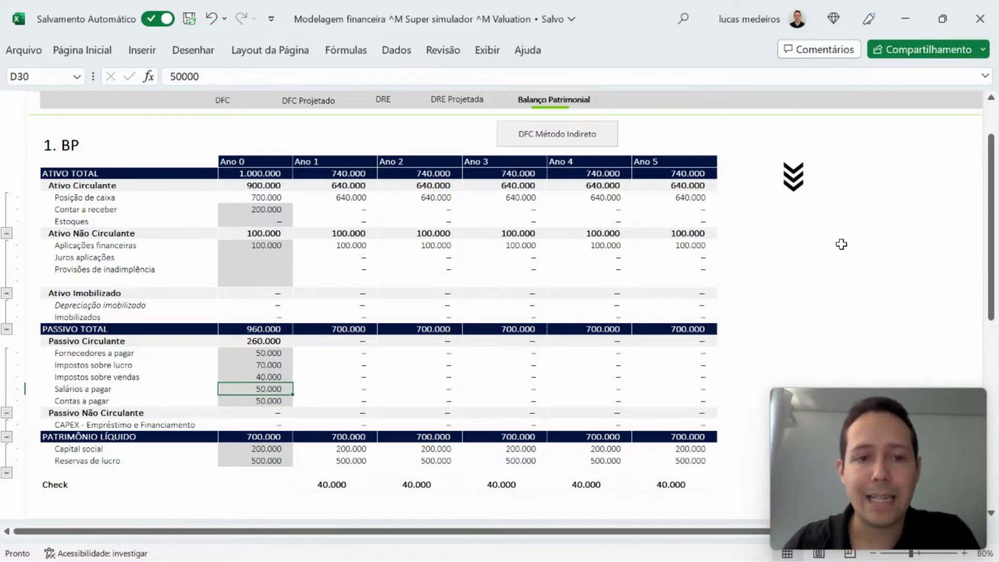
{"action": "key", "text": "Delete"}
Set Reservas de lucro for Ano 0 to 590000 under Patrimônio Líquido.
{"action": "key", "text": "Down"}
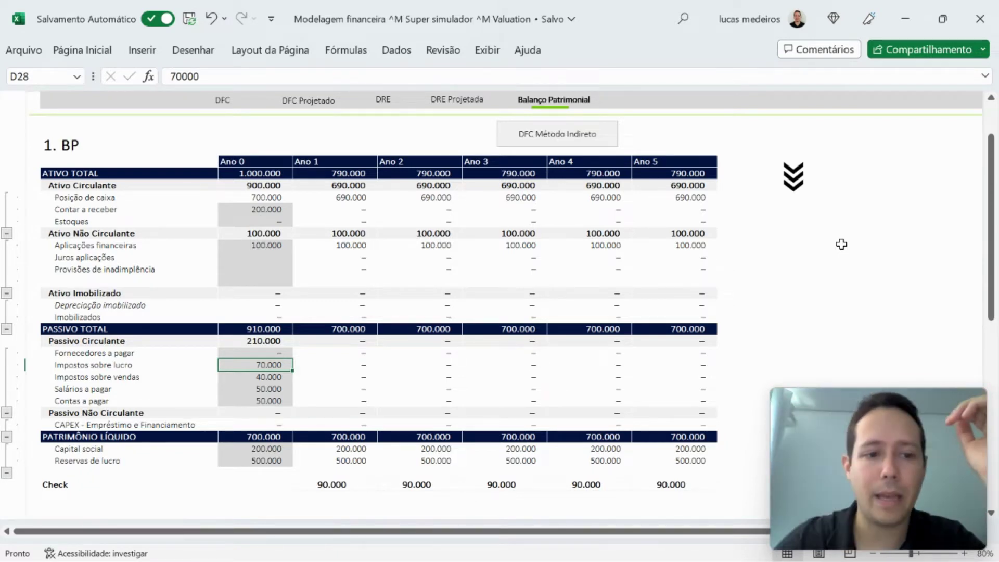
{"action": "key", "text": "Down"}
{"action": "key", "text": "Down"}
{"action": "key", "text": "Down"}
{"action": "key", "text": "Down"}
{"action": "key", "text": "Down"}
{"action": "key", "text": "Down"}
{"action": "key", "text": "Down"}
{"action": "key", "text": "Down"}
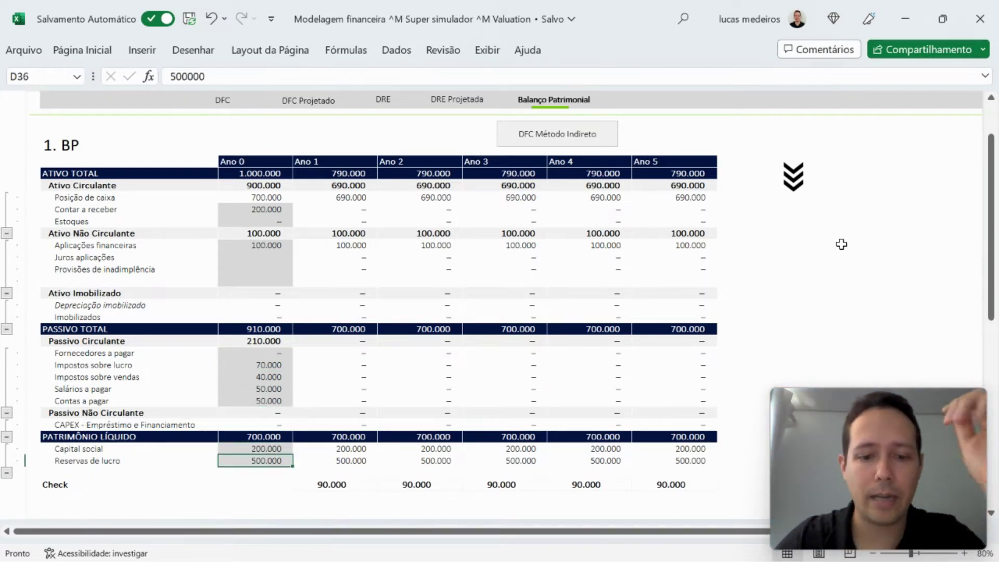
{"action": "type", "text": "590000"}
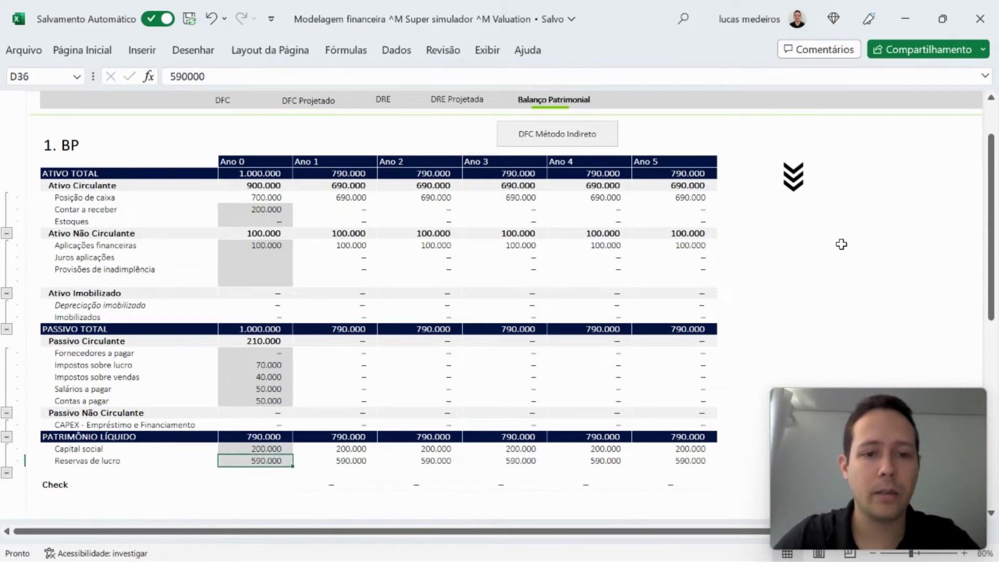
{"action": "key", "text": "Return"}
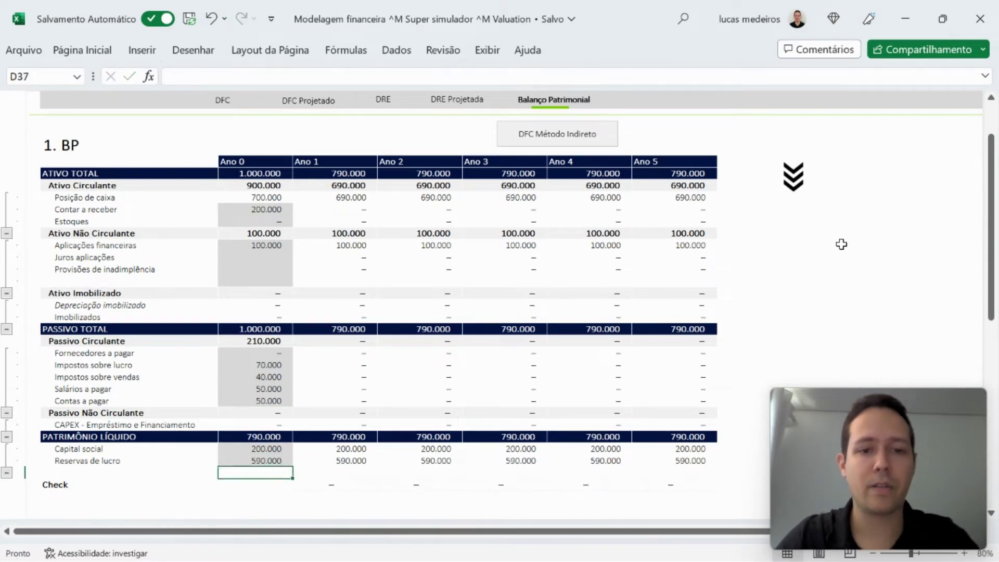
{"action": "key", "text": "Up"}
{"action": "key", "text": "Down"}
{"action": "key", "text": "Down"}
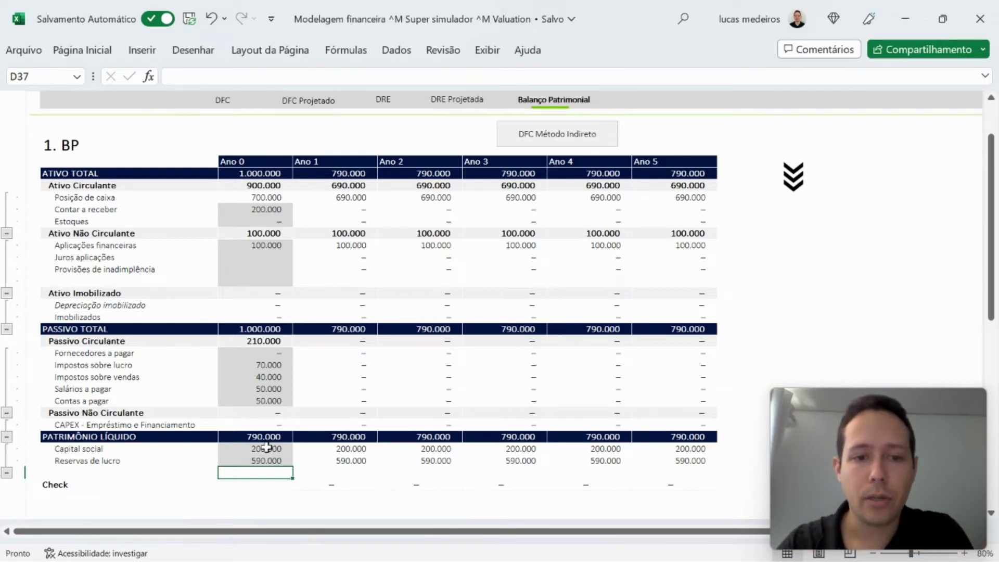
Examine the Ano 0 equity accounts, the balance Check row, and the Ano 1 column of the DFC Indireto table.
{"action": "left_click_drag", "start_coordinate": [263, 449], "coordinate": [261, 460]}
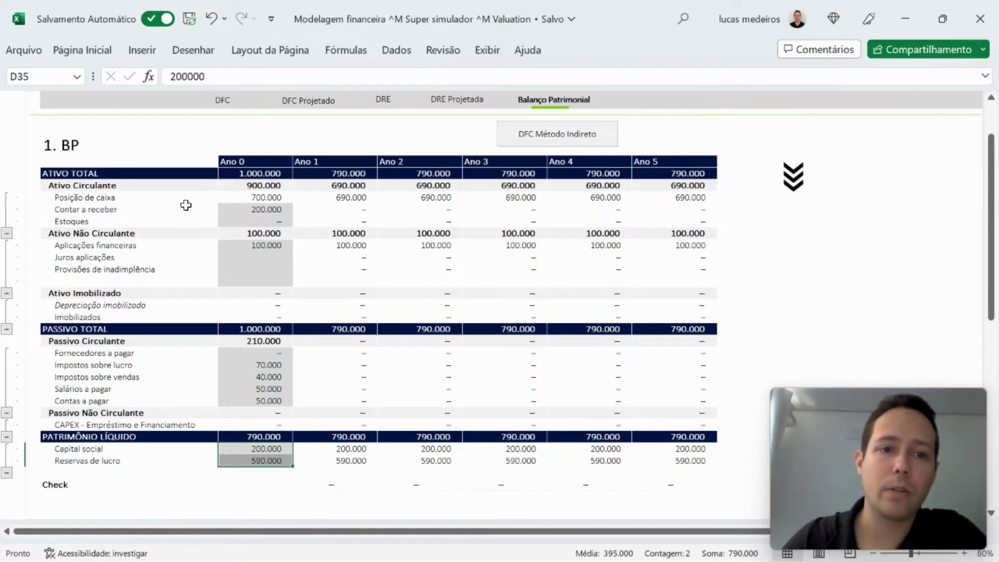
{"action": "left_click_drag", "start_coordinate": [249, 172], "coordinate": [258, 389]}
{"action": "left_click", "coordinate": [352, 390]}
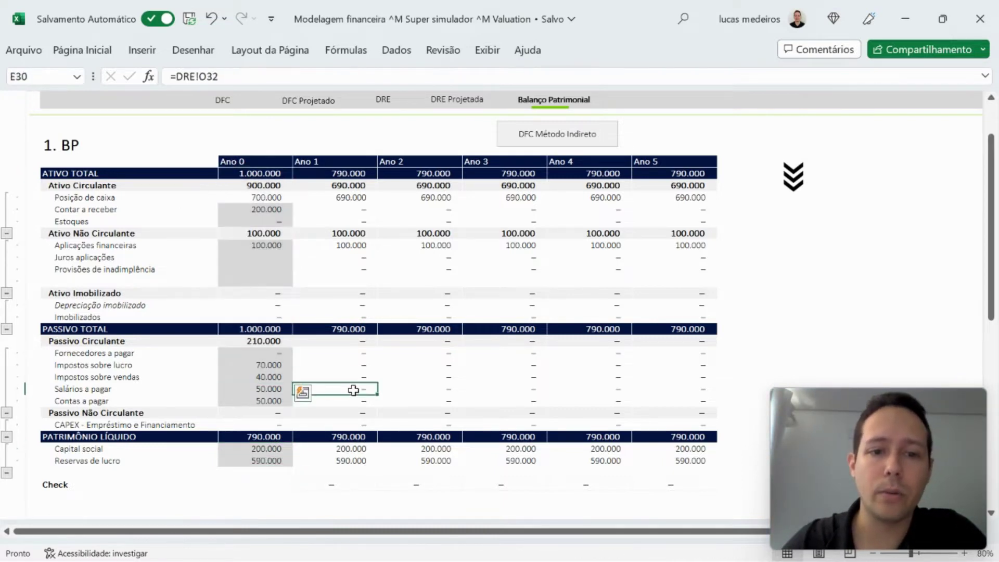
{"action": "left_click", "coordinate": [341, 484]}
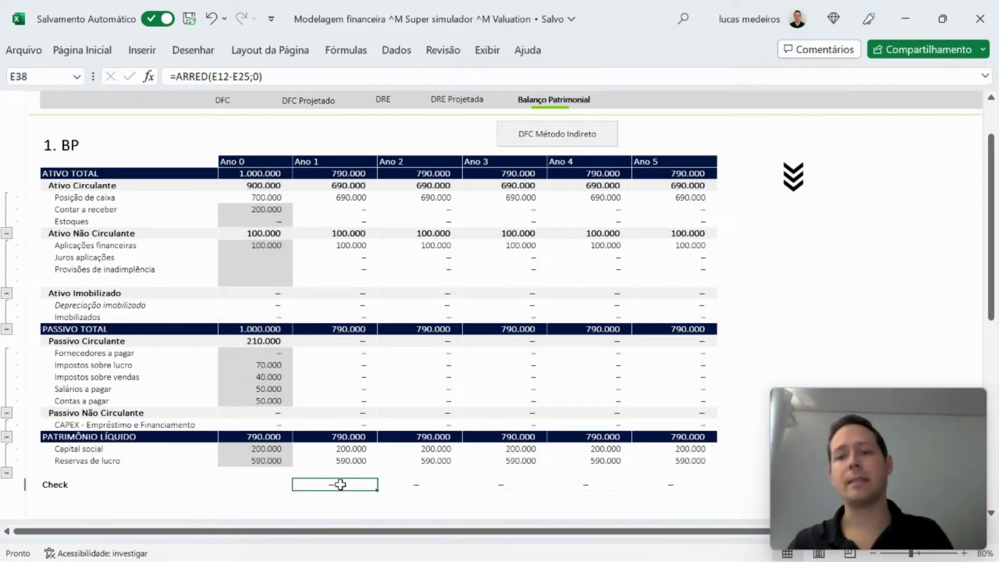
{"action": "scroll", "coordinate": [340, 484], "scroll_direction": "down", "scroll_amount": 12}
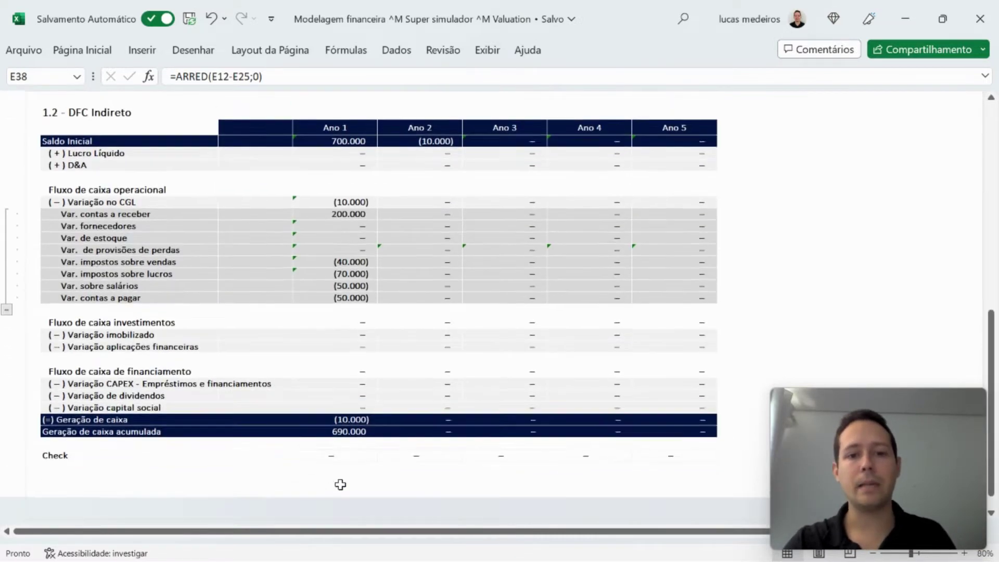
{"action": "scroll", "coordinate": [340, 485], "scroll_direction": "up", "scroll_amount": 1}
{"action": "left_click", "coordinate": [339, 244]}
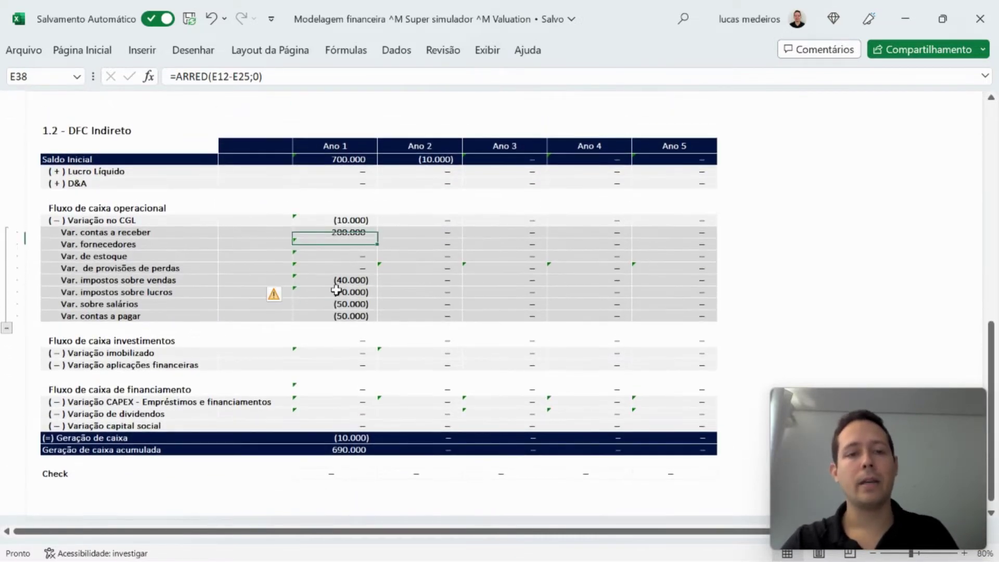
{"action": "left_click", "coordinate": [339, 292]}
{"action": "left_click", "coordinate": [348, 157]}
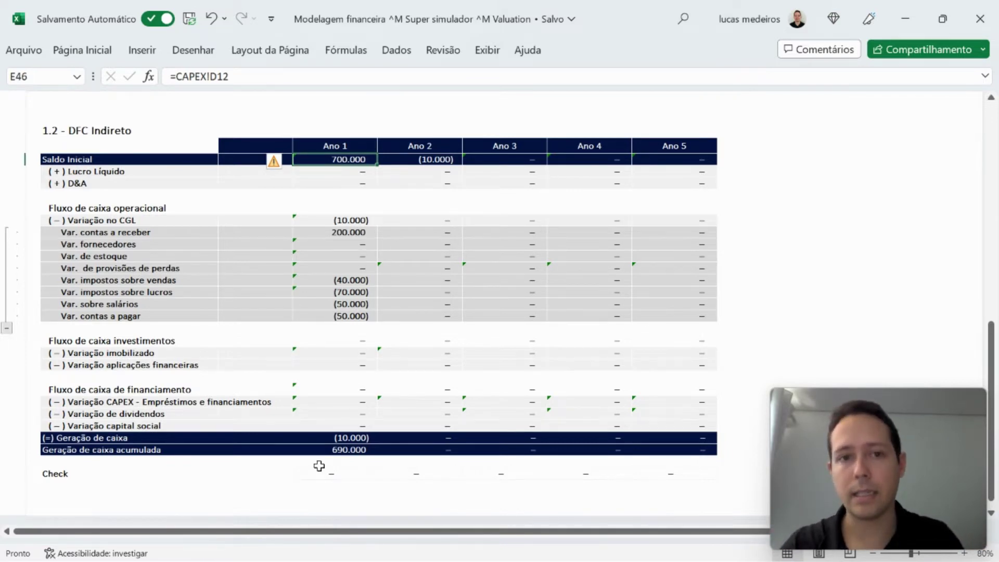
{"action": "scroll", "coordinate": [319, 466], "scroll_direction": "up", "scroll_amount": 11}
{"action": "left_click", "coordinate": [353, 410]}
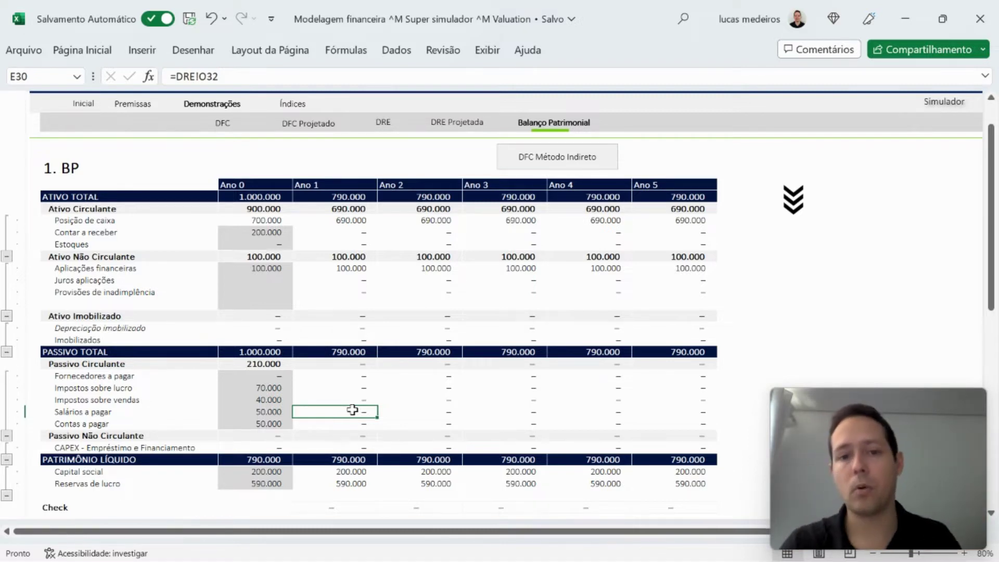
Go to the Capex page of Premissas and enter Frota as the first item in the initial CAPEX table.
{"action": "scroll", "coordinate": [353, 410], "scroll_direction": "up", "scroll_amount": 2}
{"action": "left_click", "coordinate": [136, 151]}
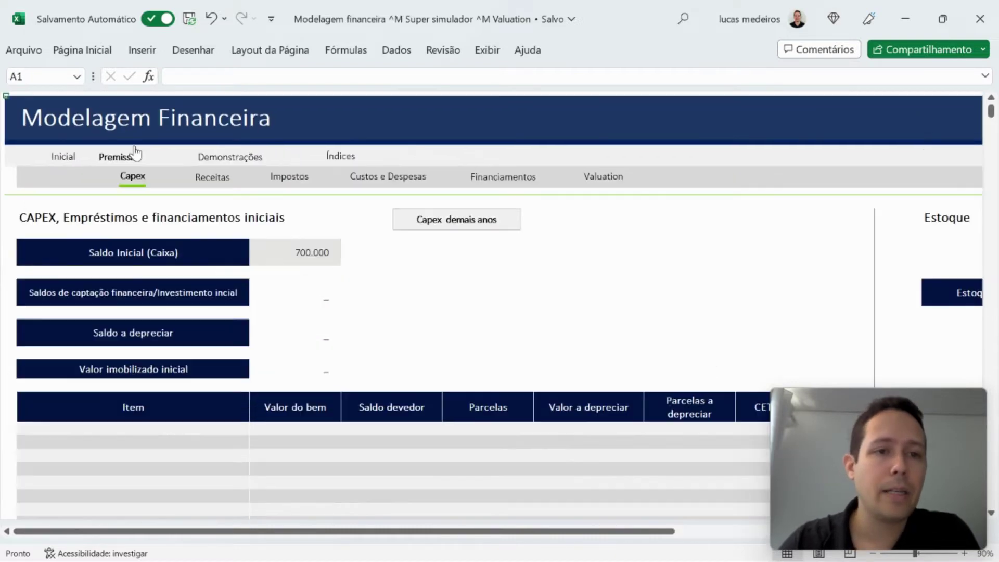
{"action": "scroll", "coordinate": [385, 347], "scroll_direction": "down", "scroll_amount": 2}
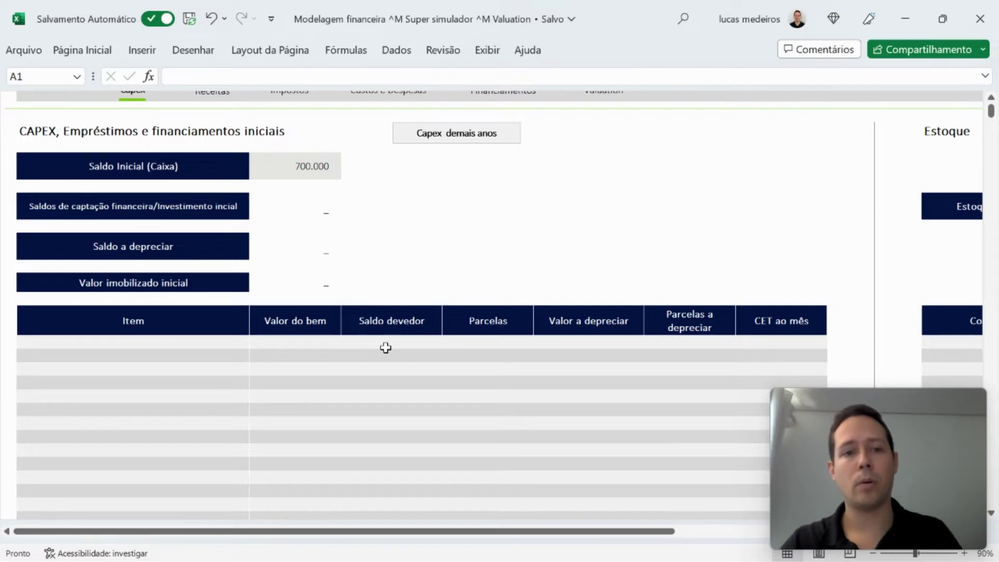
{"action": "left_click", "coordinate": [180, 341]}
{"action": "type", "text": "Frot"}
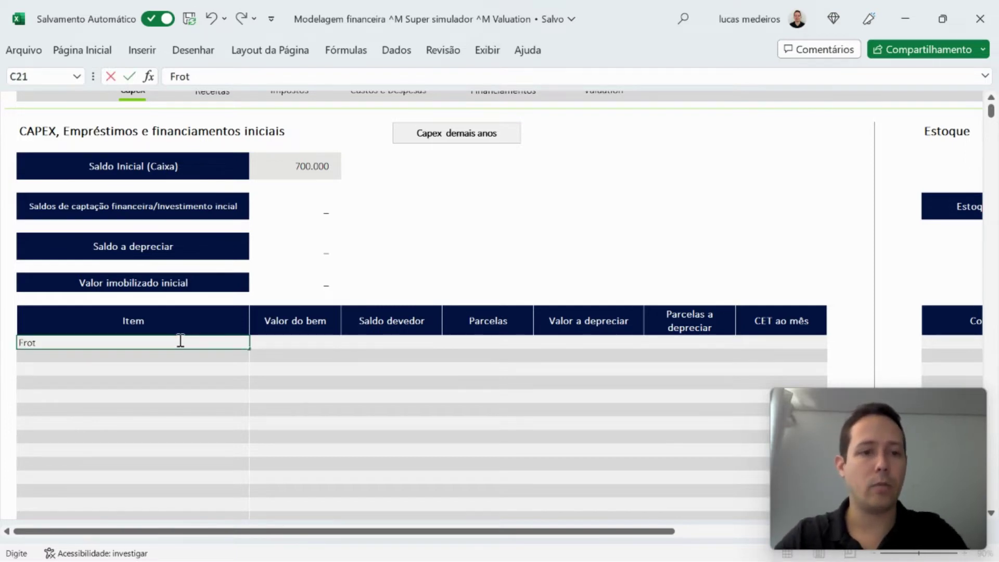
{"action": "type", "text": "a"}
Set the Valor do bem of the Frota item to 2000000.
{"action": "key", "text": "Up"}
{"action": "key", "text": "Right"}
{"action": "key", "text": "Down"}
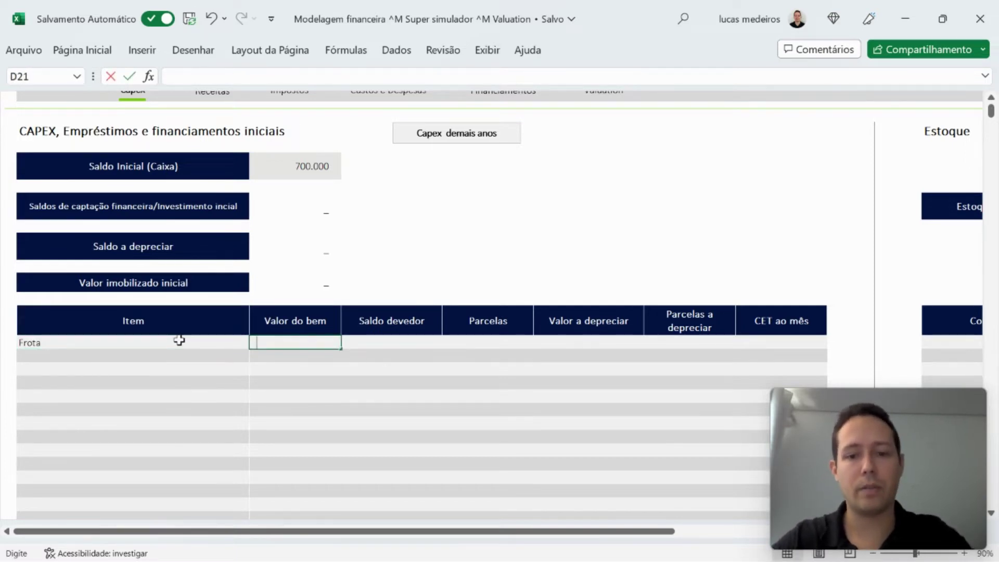
{"action": "type", "text": "2000000"}
{"action": "key", "text": "Return"}
{"action": "key", "text": "Up"}
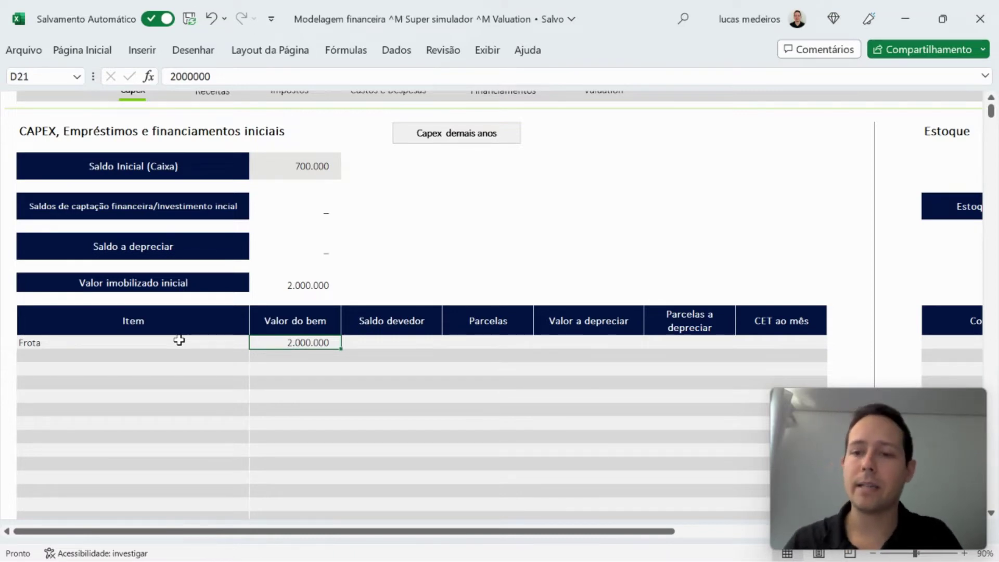
Set the Frota item's Saldo devedor to 750000 and its Parcelas to 48.
{"action": "key", "text": "Right"}
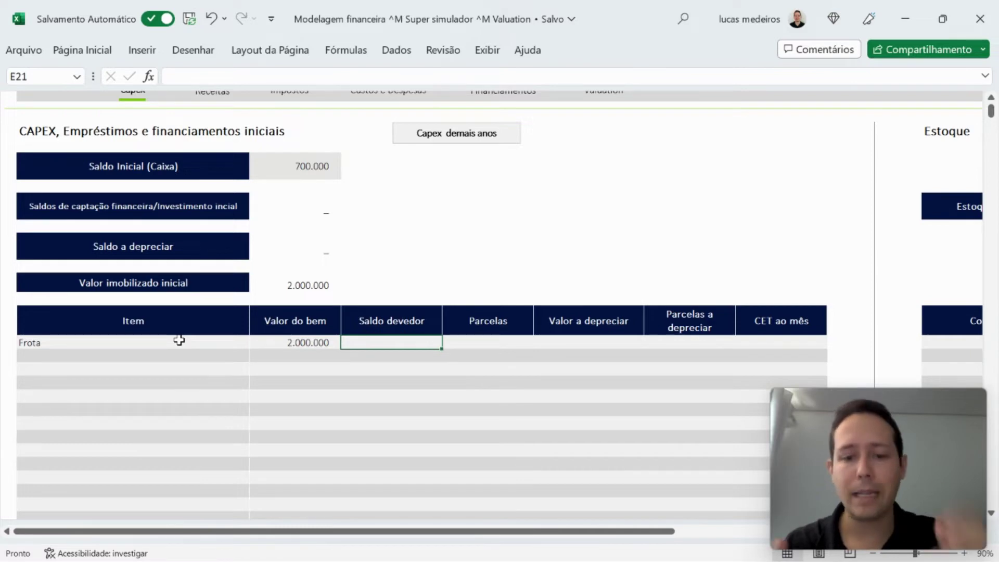
{"action": "type", "text": "750000"}
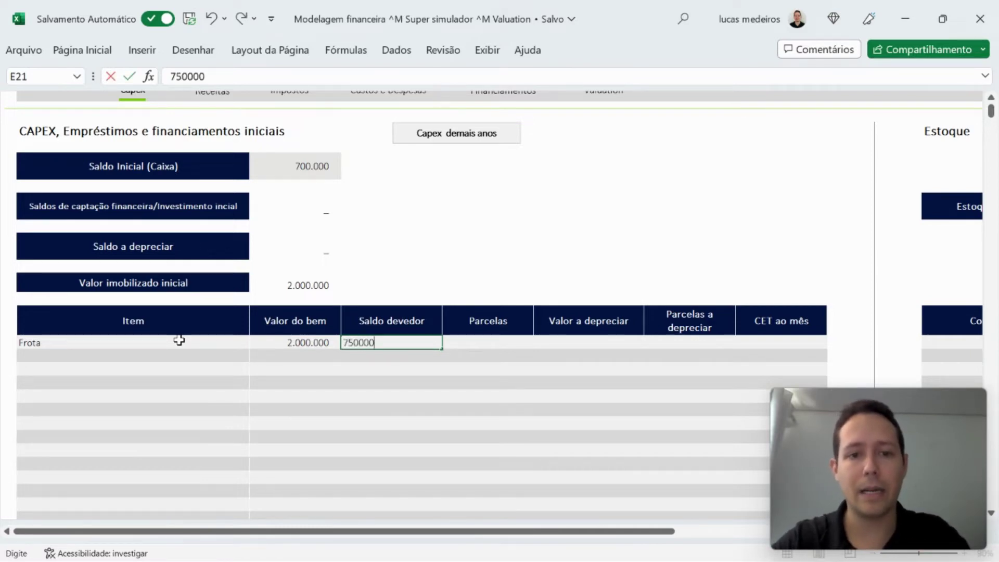
{"action": "key", "text": "Return"}
{"action": "key", "text": "Up"}
{"action": "key", "text": "Right"}
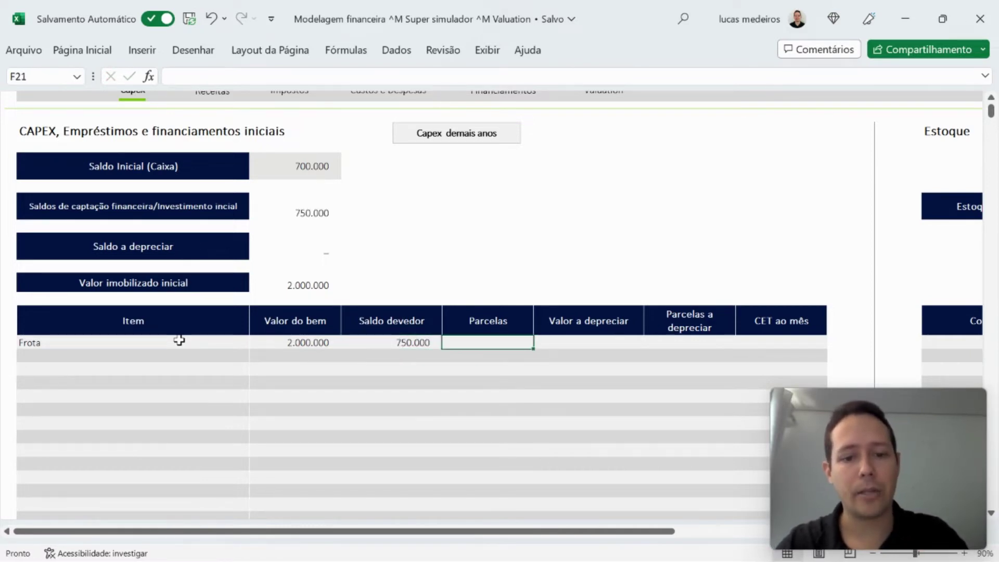
{"action": "type", "text": "48"}
{"action": "key", "text": "Return"}
{"action": "key", "text": "Up"}
{"action": "key", "text": "Right"}
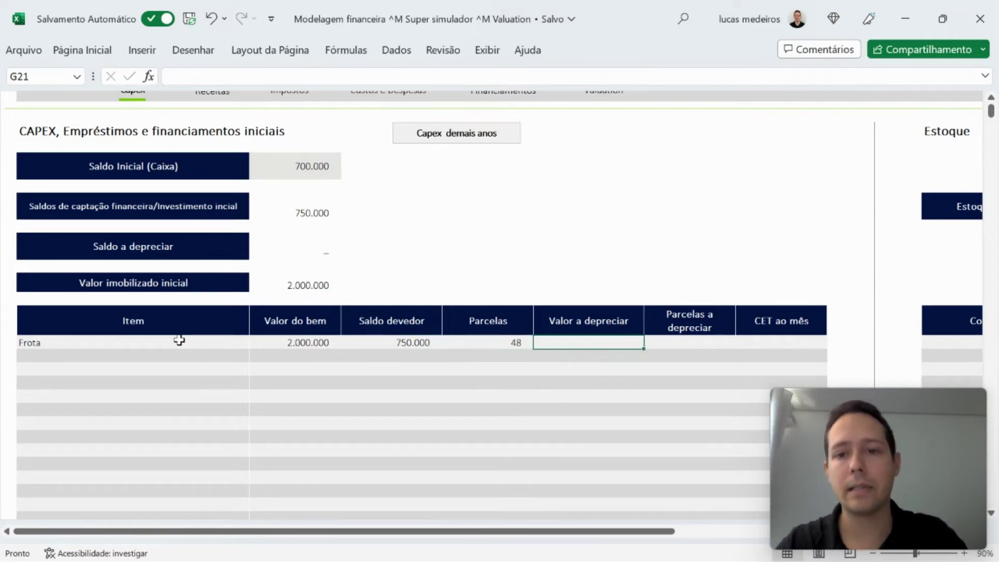
Set the Frota item's CET ao mês to 1%.
{"action": "key", "text": "Right"}
{"action": "key", "text": "Right"}
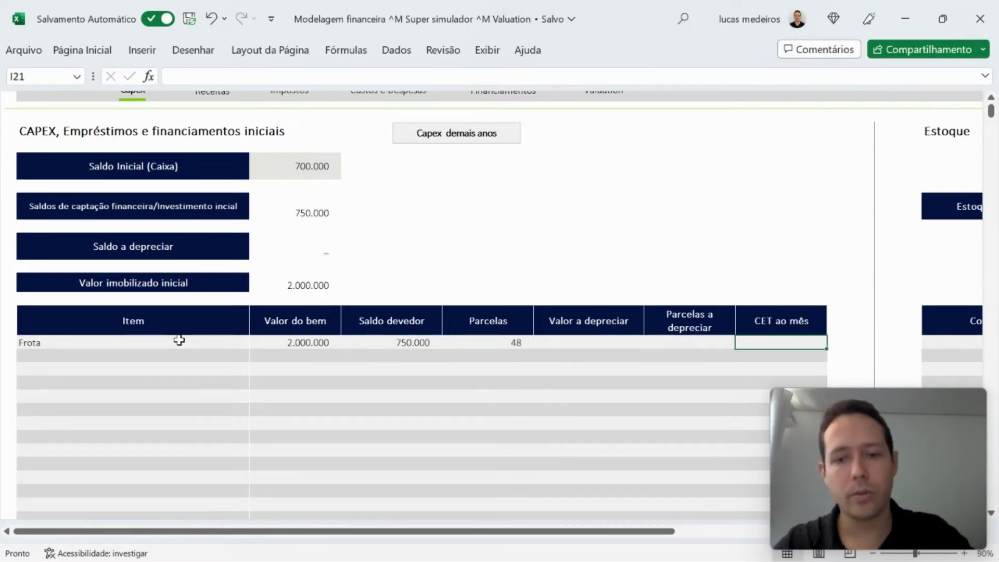
{"action": "type", "text": "1"}
{"action": "key", "text": "Return"}
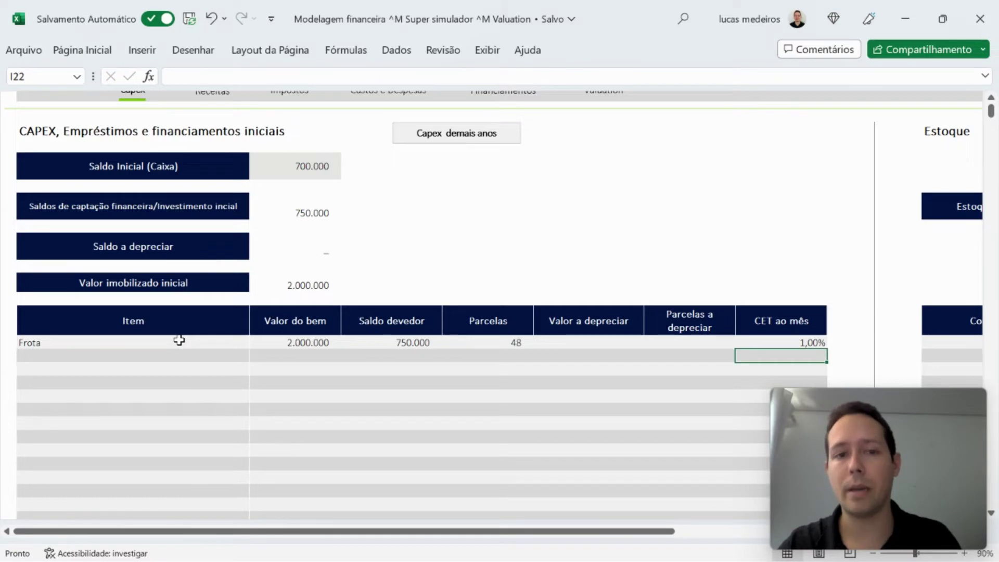
Set the Frota item's Valor a depreciar to 200000 and its Parcelas a depreciar to 36.
{"action": "key", "text": "Up"}
{"action": "key", "text": "Left"}
{"action": "key", "text": "Left"}
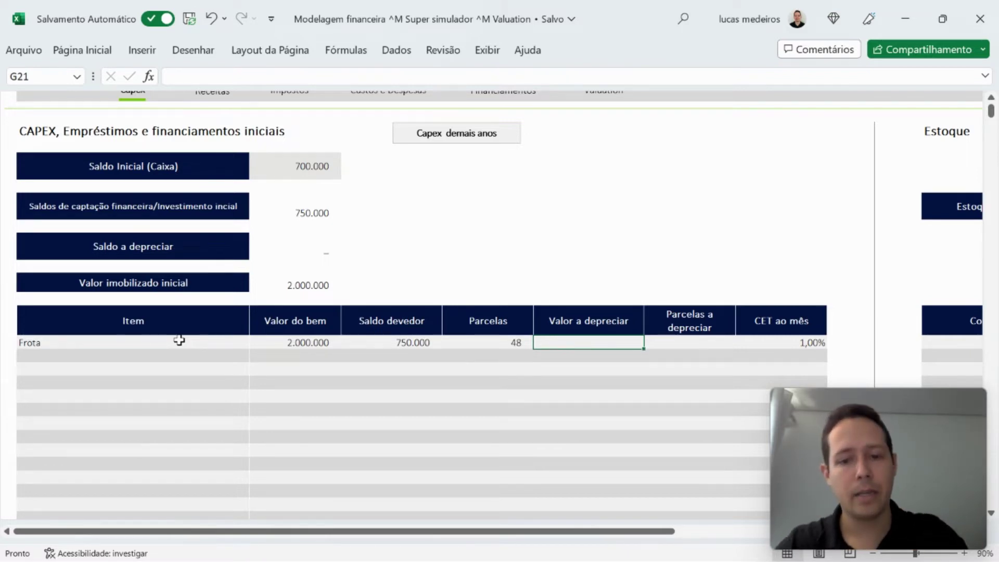
{"action": "type", "text": "200000"}
{"action": "key", "text": "Return"}
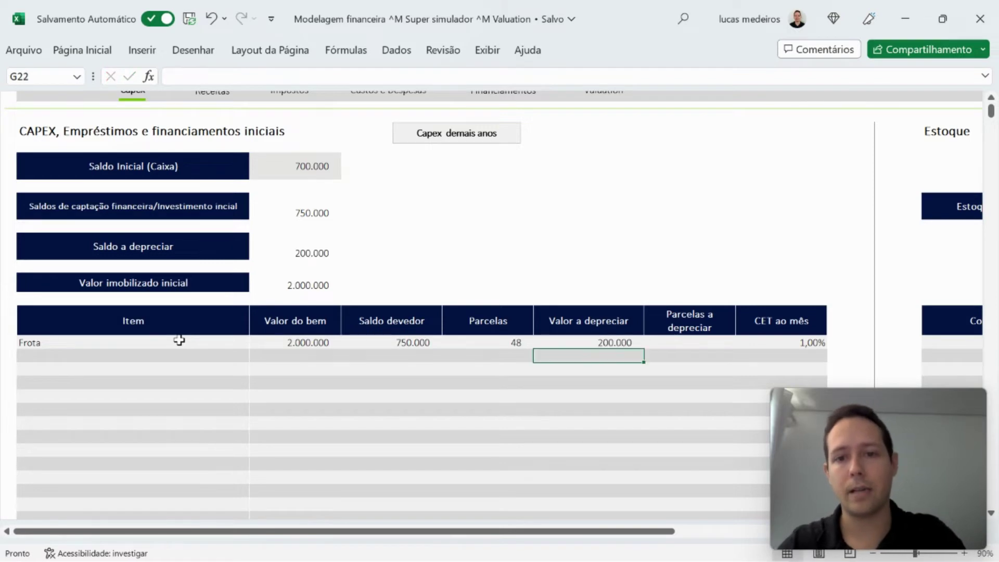
{"action": "key", "text": "Up"}
{"action": "key", "text": "Right"}
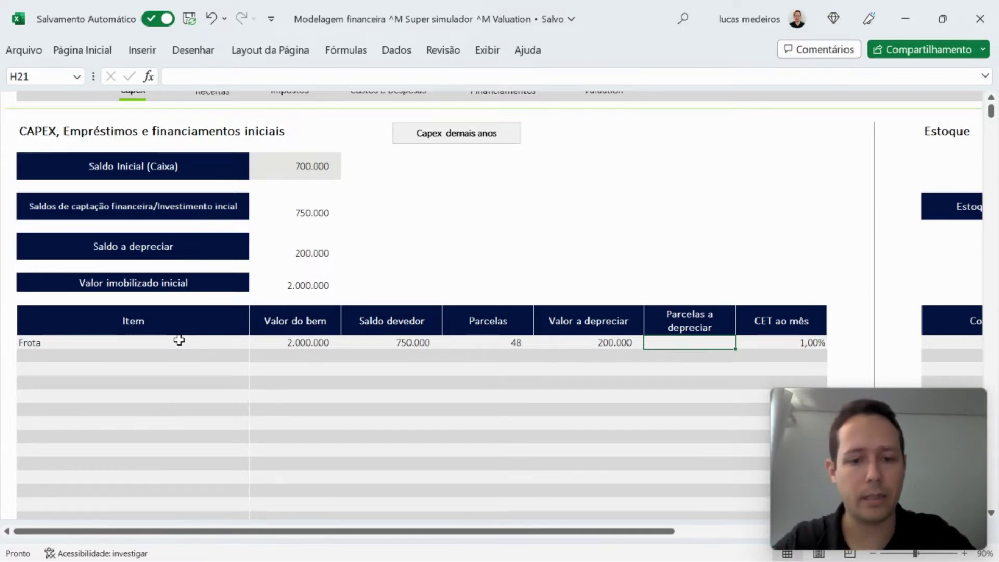
{"action": "type", "text": "36"}
{"action": "key", "text": "Return"}
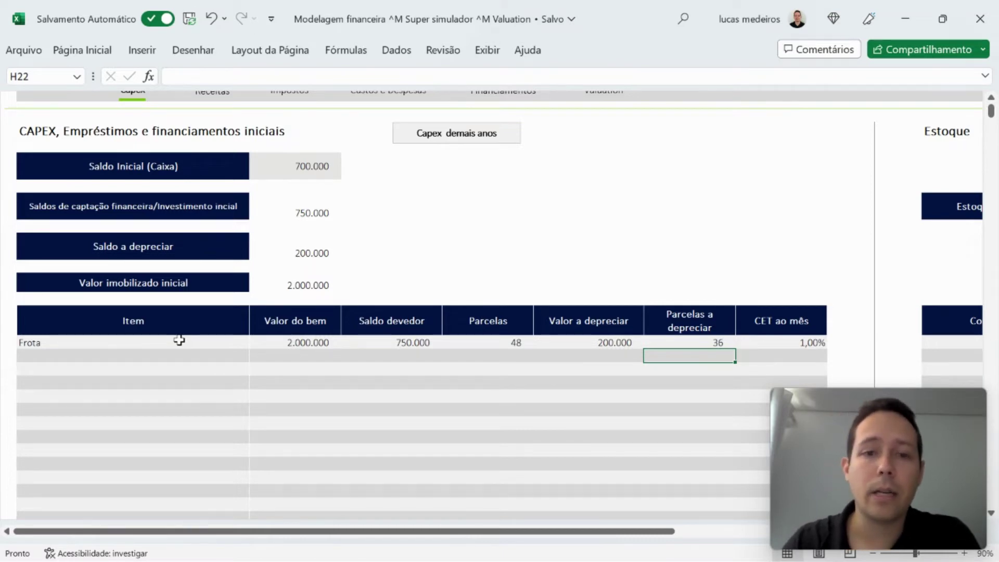
Add equipamentos de informática as the second item in the initial CAPEX table, with a Valor do bem of 70000.
{"action": "key", "text": "Left"}
{"action": "key", "text": "Left"}
{"action": "key", "text": "Left"}
{"action": "key", "text": "Left"}
{"action": "key", "text": "Left"}
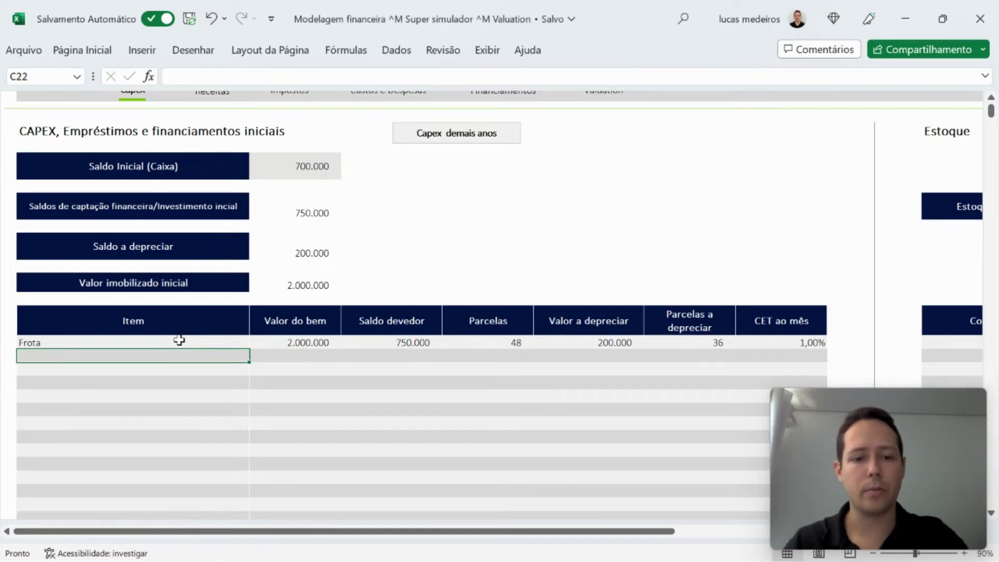
{"action": "type", "text": "equipamentos de"}
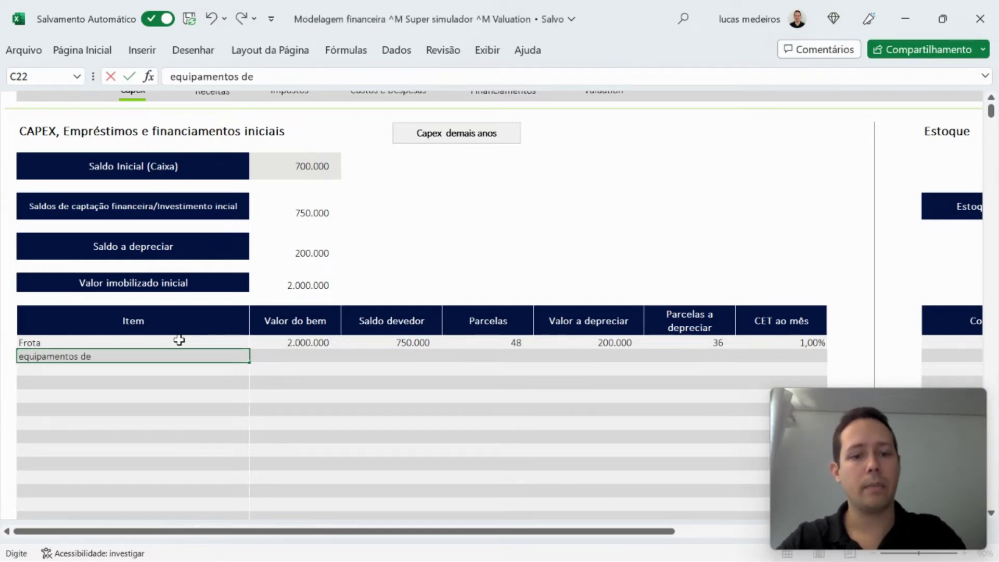
{"action": "type", "text": " informática"}
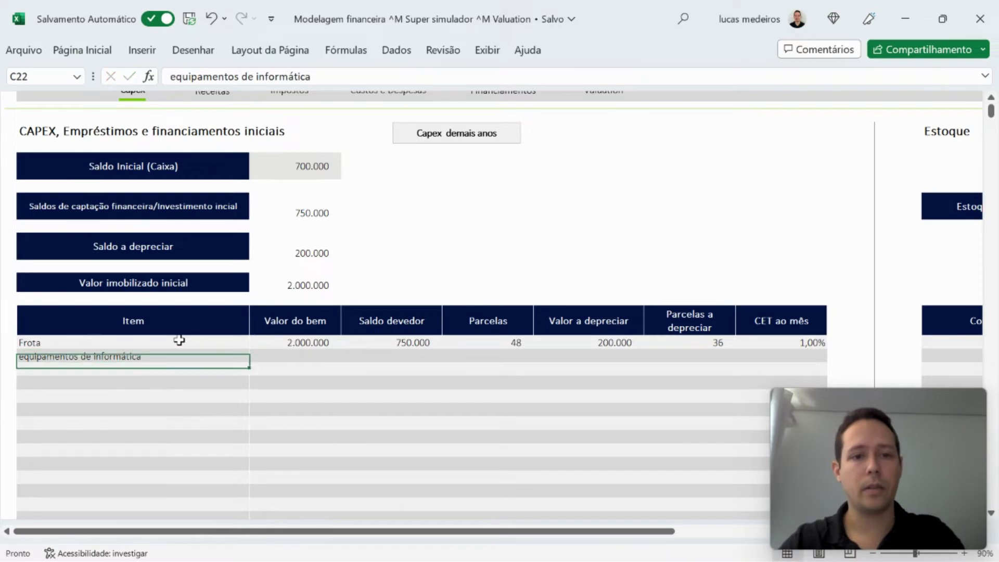
{"action": "key", "text": "Tab"}
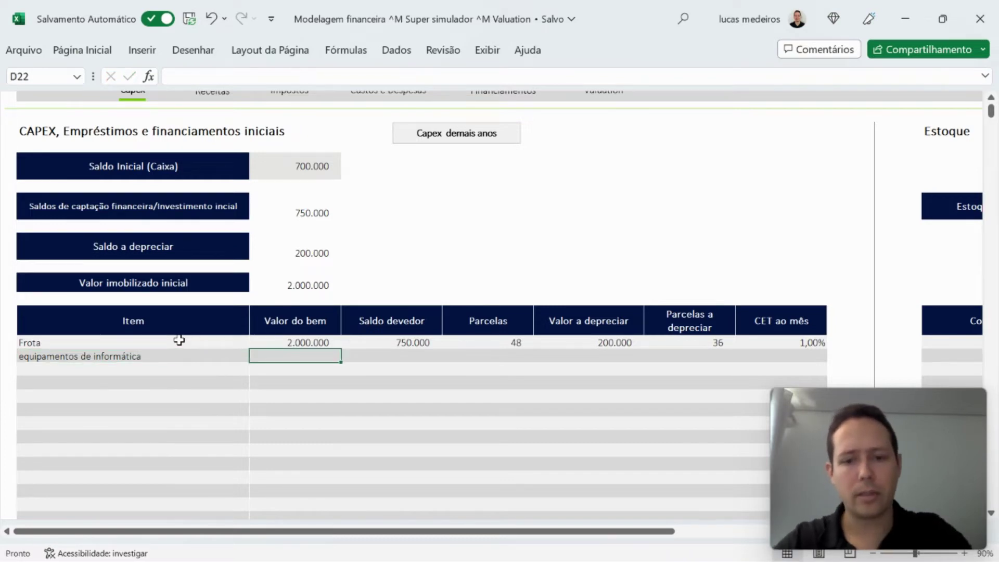
{"action": "type", "text": "70000"}
{"action": "key", "text": "Tab"}
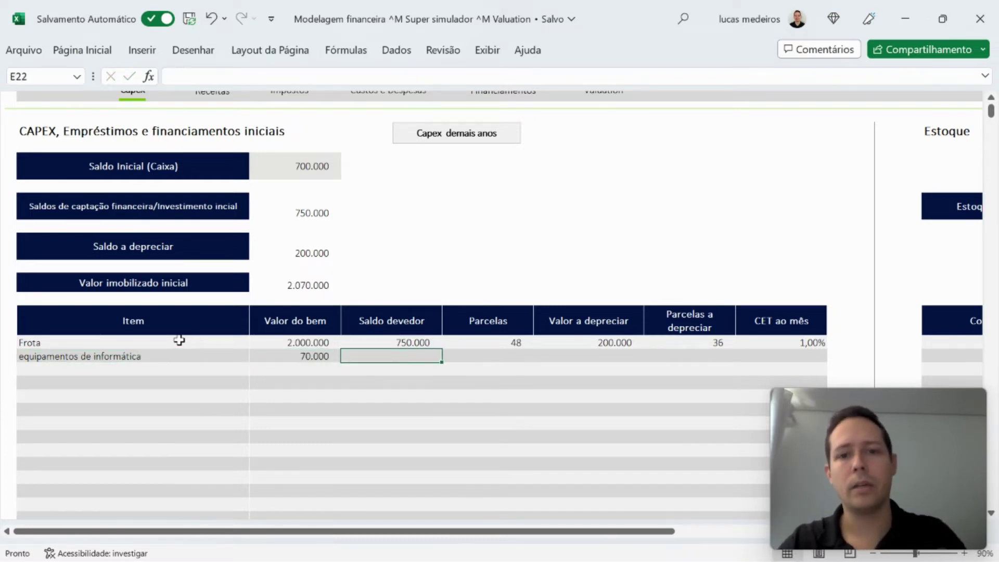
{"action": "key", "text": "Tab"}
{"action": "key", "text": "Tab"}
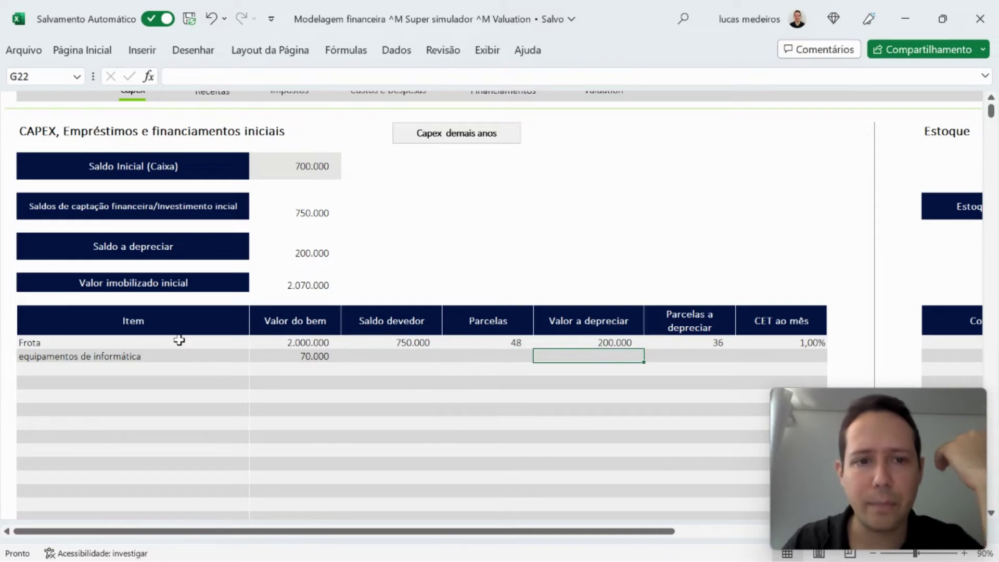
{"action": "key", "text": "Tab"}
{"action": "key", "text": "Tab"}
{"action": "key", "text": "Left"}
{"action": "key", "text": "Left"}
{"action": "key", "text": "Left"}
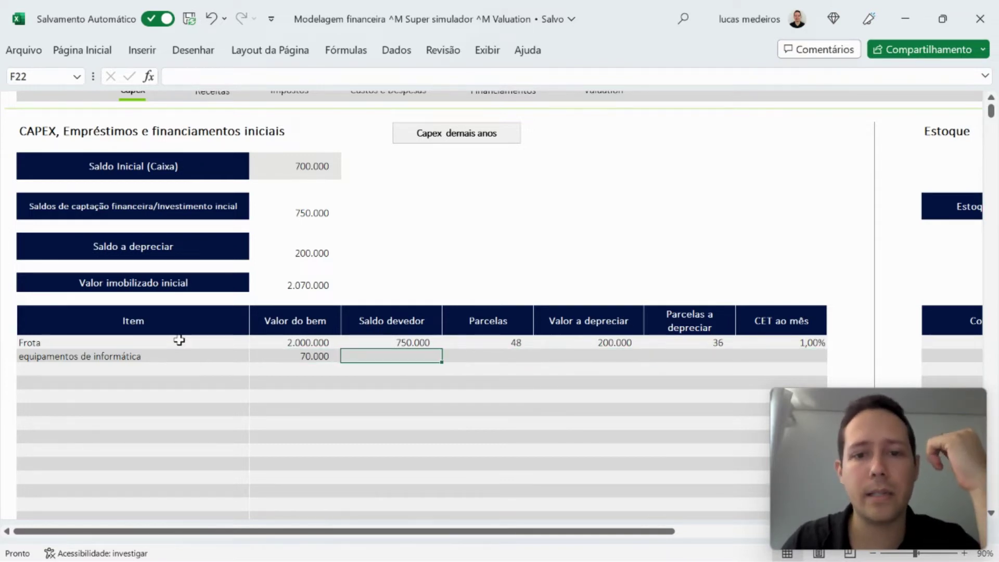
{"action": "key", "text": "Tab"}
{"action": "key", "text": "Tab"}
{"action": "key", "text": "Tab"}
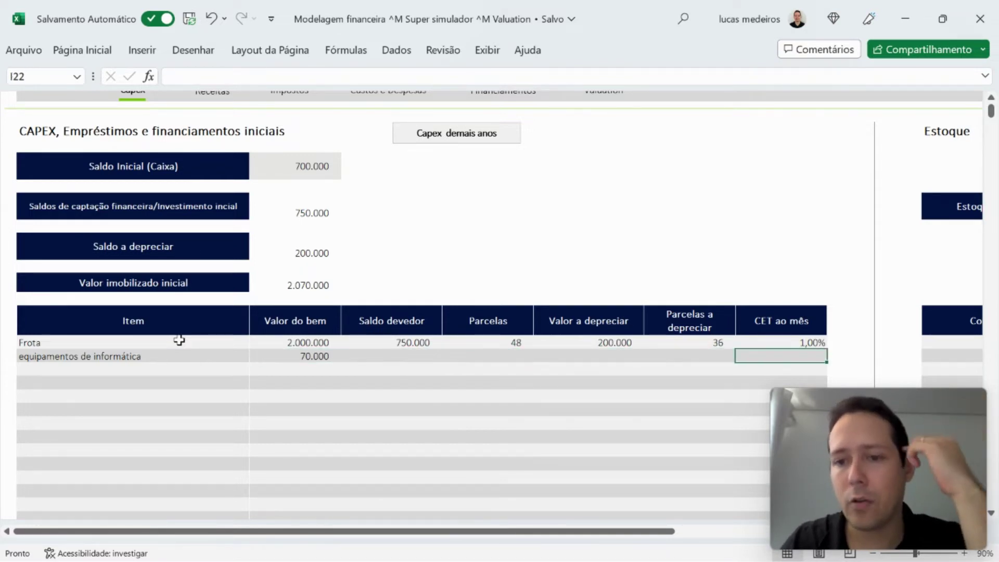
Enter mercadoria with a Valor of 1000000 in the first row of the Compras table in the Estoque section.
{"action": "scroll", "coordinate": [256, 332], "scroll_direction": "right", "scroll_amount": 3}
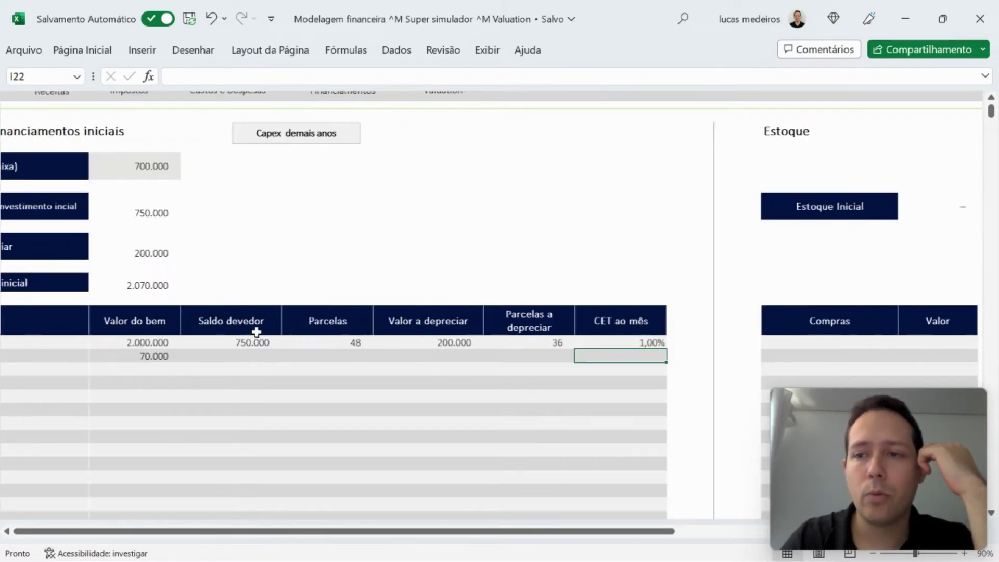
{"action": "left_click", "coordinate": [912, 224]}
{"action": "scroll", "coordinate": [679, 266], "scroll_direction": "right", "scroll_amount": 2}
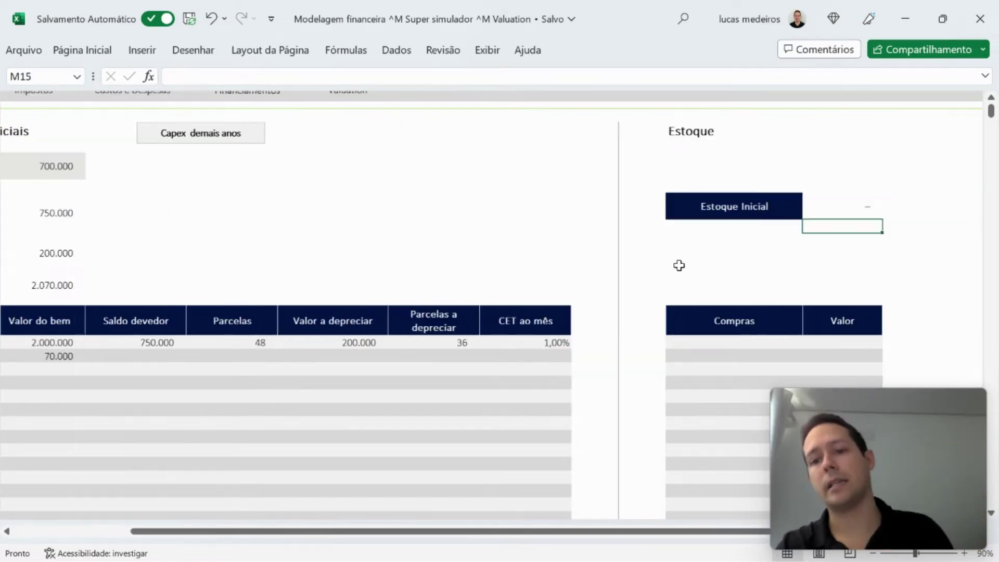
{"action": "scroll", "coordinate": [679, 265], "scroll_direction": "right", "scroll_amount": 1}
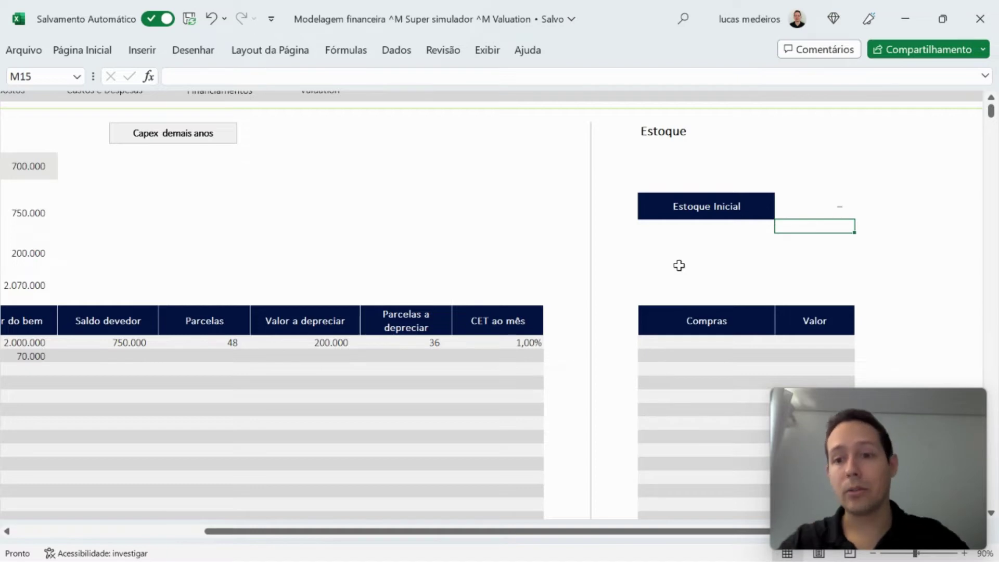
{"action": "left_click", "coordinate": [686, 151]}
{"action": "left_click_drag", "start_coordinate": [687, 151], "coordinate": [784, 362]}
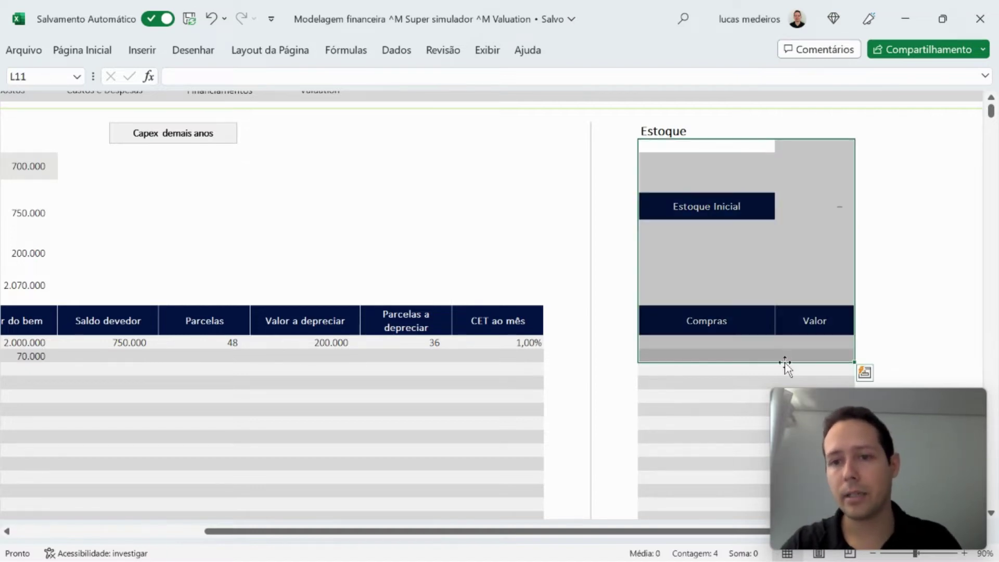
{"action": "left_click", "coordinate": [735, 347]}
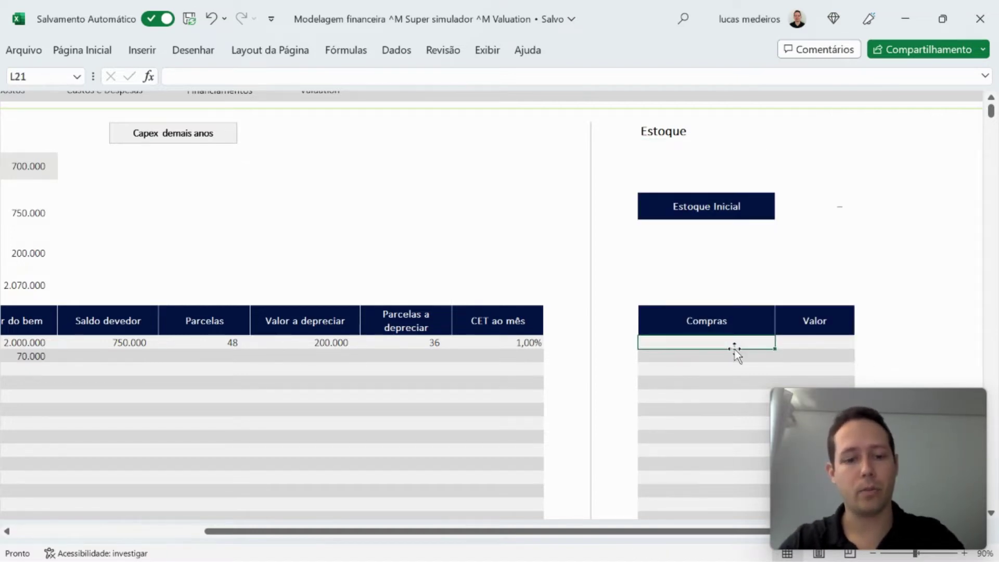
{"action": "type", "text": "mercadoria"}
{"action": "key", "text": "Tab"}
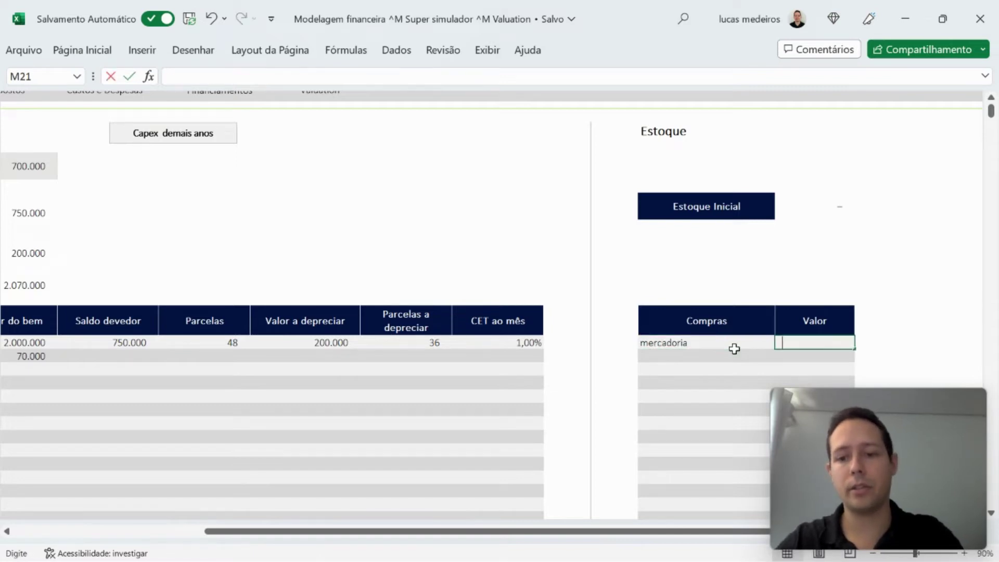
{"action": "type", "text": "1000000"}
{"action": "key", "text": "Return"}
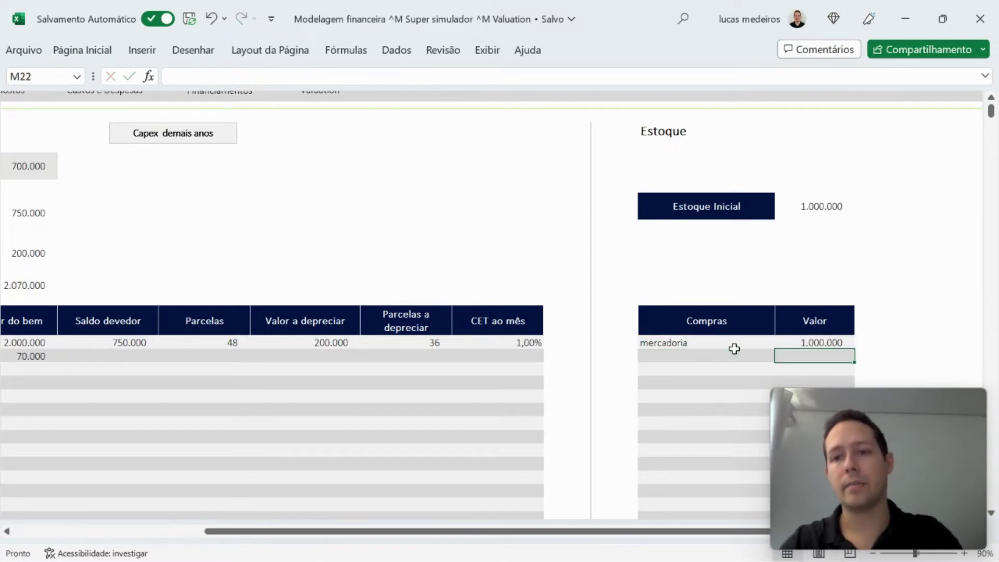
Set the Valor of the mercadoria purchase to 100000.
{"action": "key", "text": "Up"}
{"action": "key", "text": "F2"}
{"action": "key", "text": "Up"}
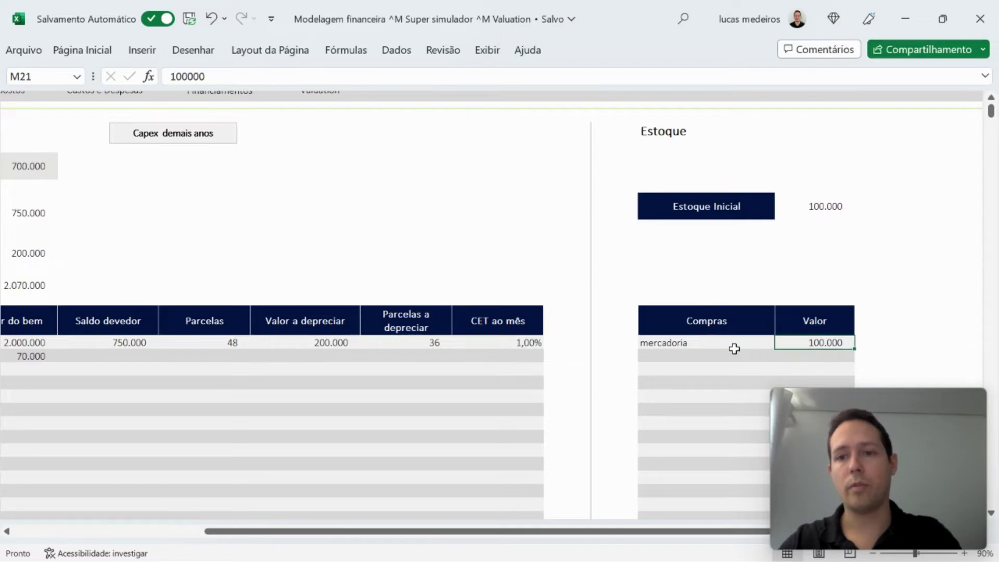
Clear the mercadoria entry and its Valor from the Compras table.
{"action": "key", "text": "Delete"}
{"action": "left_click", "coordinate": [734, 349]}
{"action": "key", "text": "Delete"}
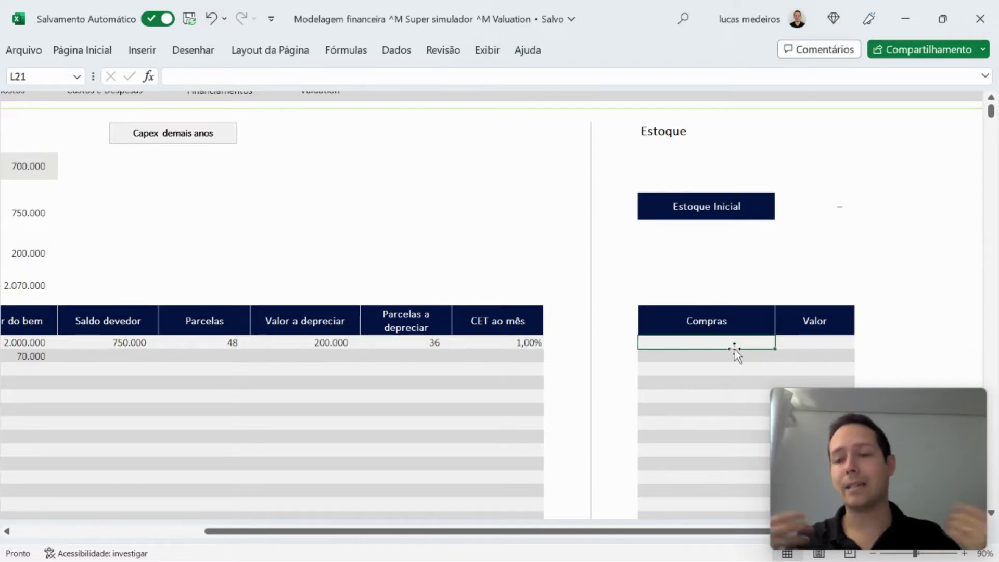
Return to the initial CAPEX table and review the Item column with its filled and blank rows.
{"action": "key", "text": "Left"}
{"action": "key", "text": "Left"}
{"action": "key", "text": "Left"}
{"action": "key", "text": "Left"}
{"action": "key", "text": "Left"}
{"action": "key", "text": "Left"}
{"action": "key", "text": "Left"}
{"action": "key", "text": "Left"}
{"action": "key", "text": "Left"}
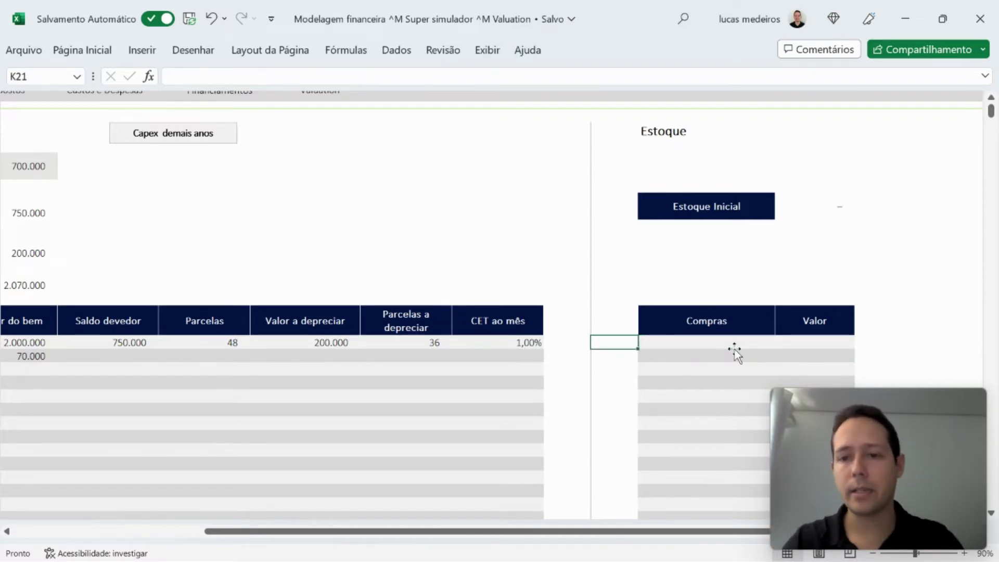
{"action": "key", "text": "Right"}
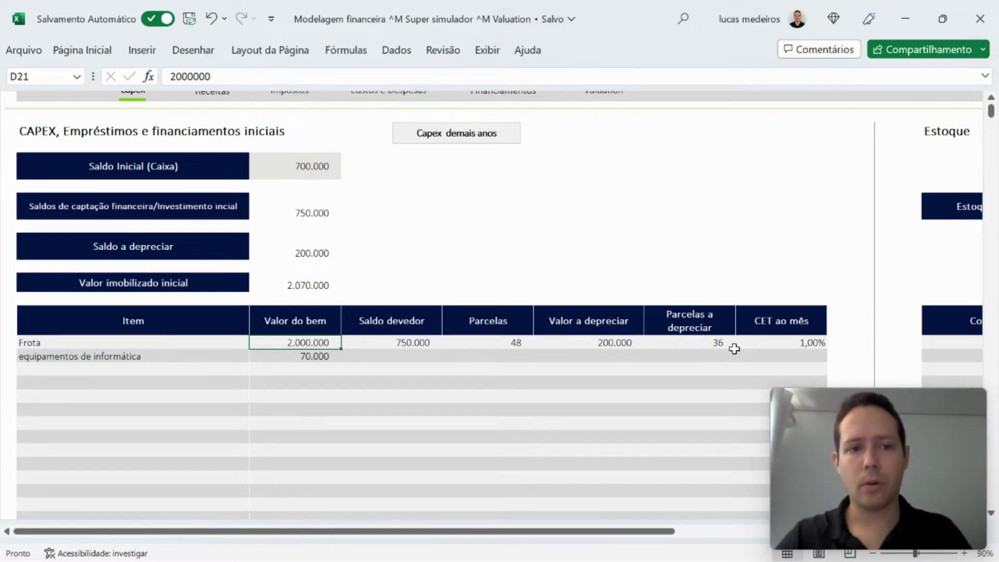
{"action": "left_click_drag", "start_coordinate": [170, 339], "coordinate": [167, 429]}
{"action": "left_click", "coordinate": [416, 404]}
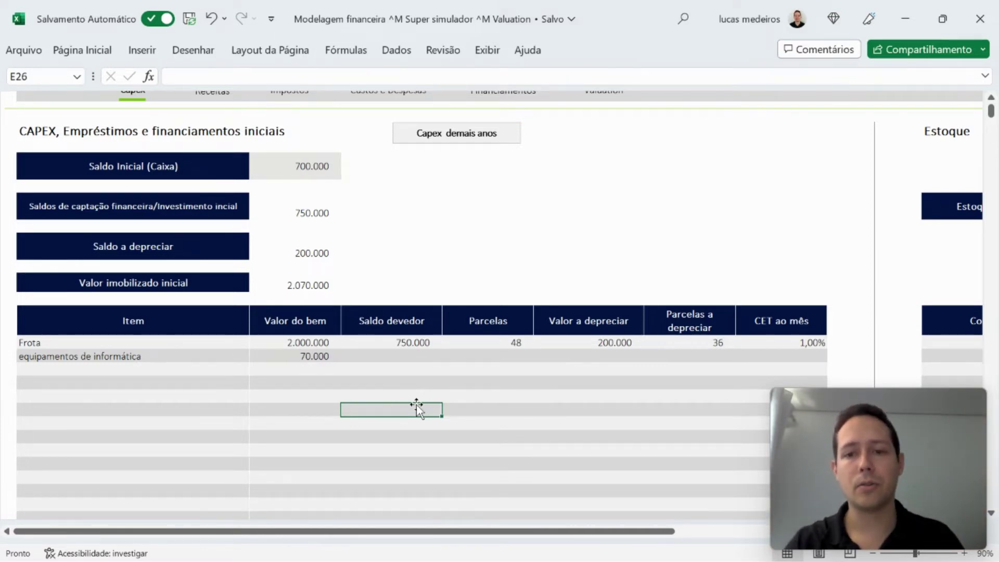
Open the Balanço Patrimonial in Demonstrações and examine the projected asset and liability accounts from Ano 1 onward.
{"action": "scroll", "coordinate": [416, 408], "scroll_direction": "up", "scroll_amount": 1}
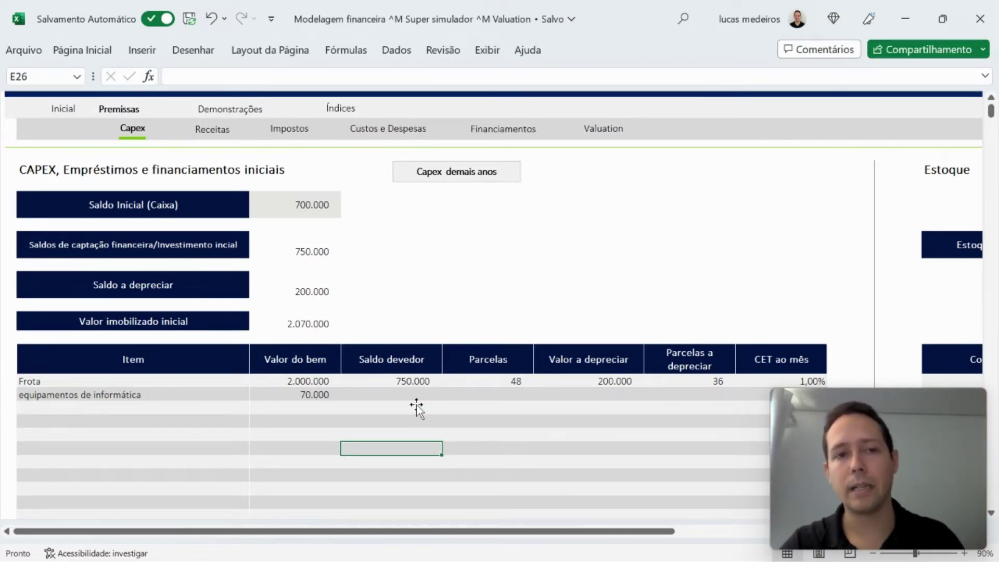
{"action": "left_click", "coordinate": [222, 110]}
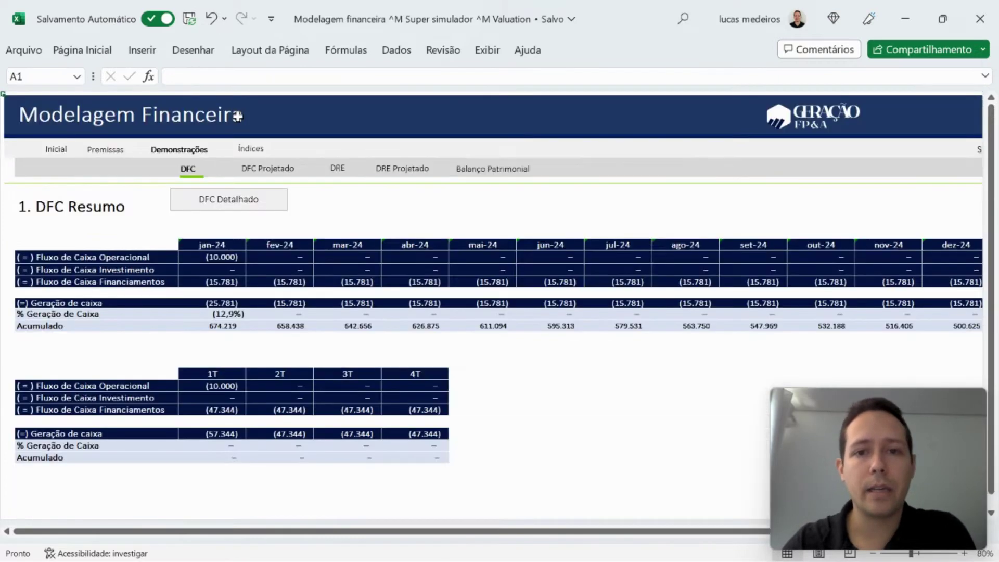
{"action": "left_click", "coordinate": [495, 171]}
{"action": "scroll", "coordinate": [500, 358], "scroll_direction": "down", "scroll_amount": 2}
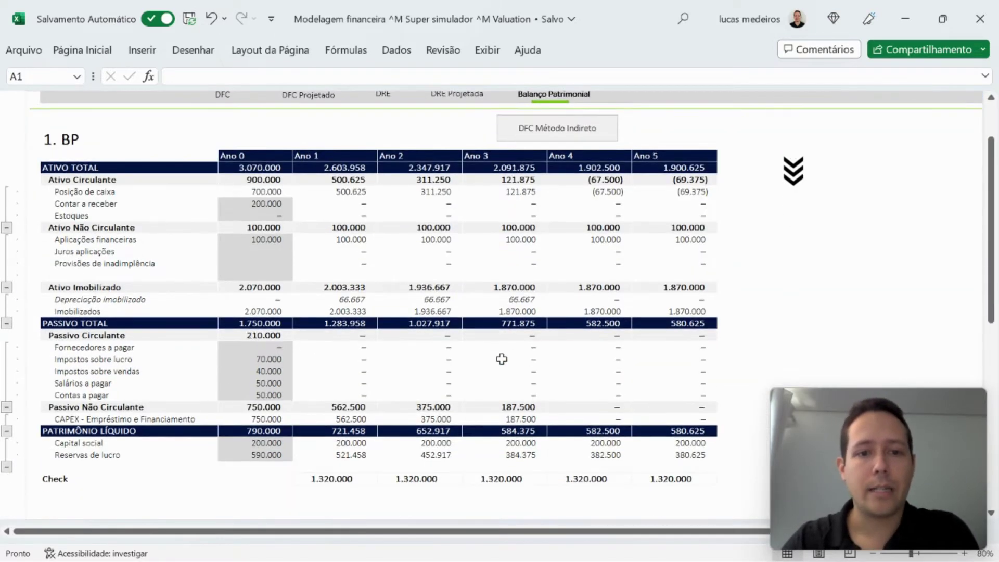
{"action": "left_click", "coordinate": [399, 333]}
{"action": "left_click", "coordinate": [356, 273]}
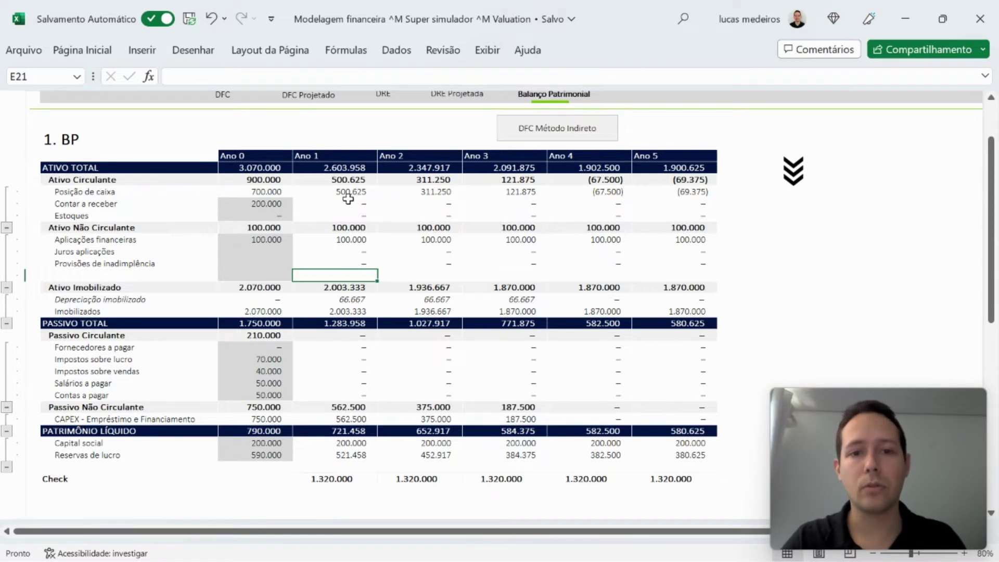
{"action": "left_click_drag", "start_coordinate": [349, 203], "coordinate": [671, 308]}
{"action": "left_click", "coordinate": [531, 358]}
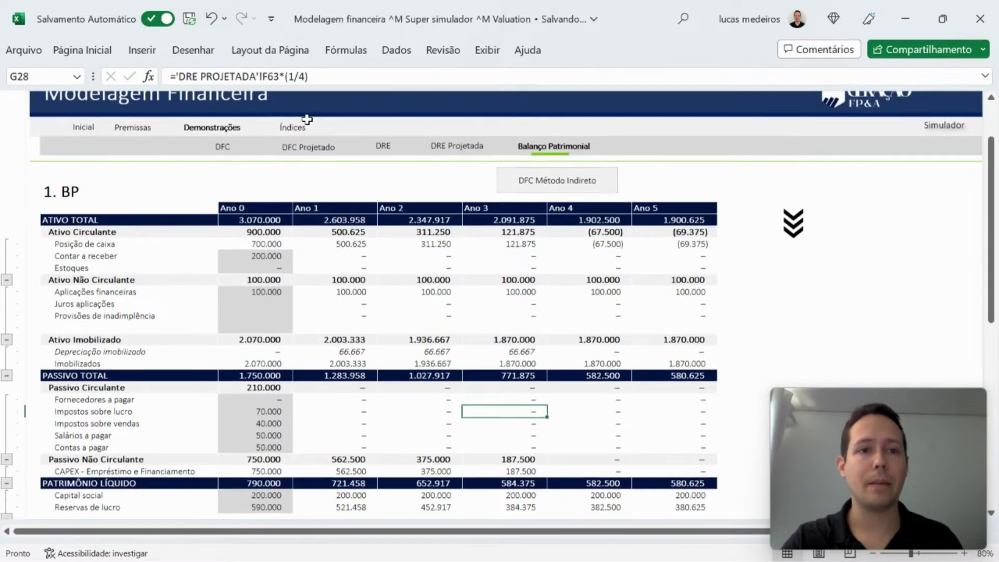
Return to the Capex page of Premissas and review the Frota and equipamentos de informática rows, including Frota's Valor do bem.
{"action": "scroll", "coordinate": [307, 117], "scroll_direction": "up", "scroll_amount": 2}
{"action": "left_click", "coordinate": [134, 130]}
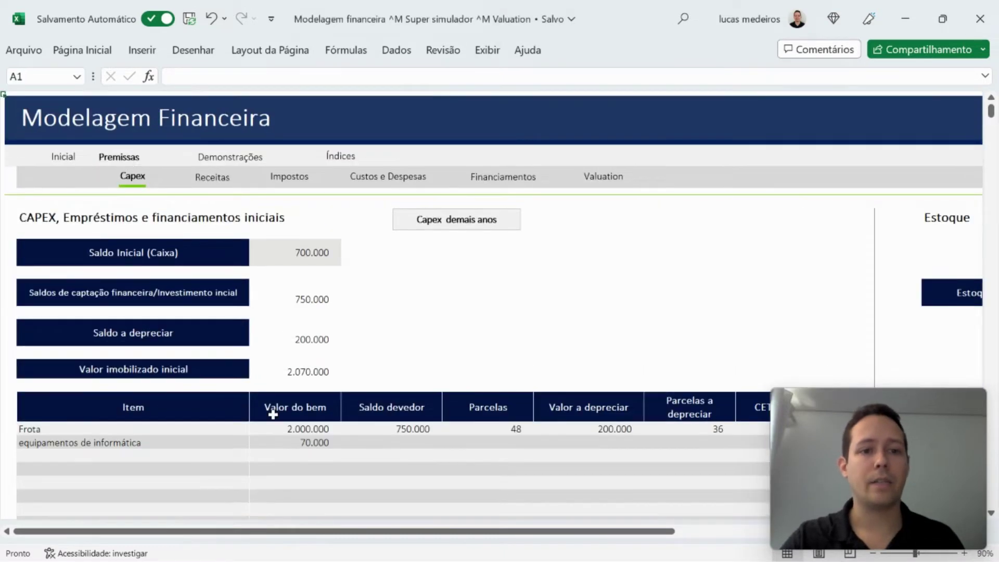
{"action": "scroll", "coordinate": [273, 414], "scroll_direction": "down", "scroll_amount": 3}
{"action": "left_click", "coordinate": [332, 377]}
{"action": "scroll", "coordinate": [335, 377], "scroll_direction": "up", "scroll_amount": 2}
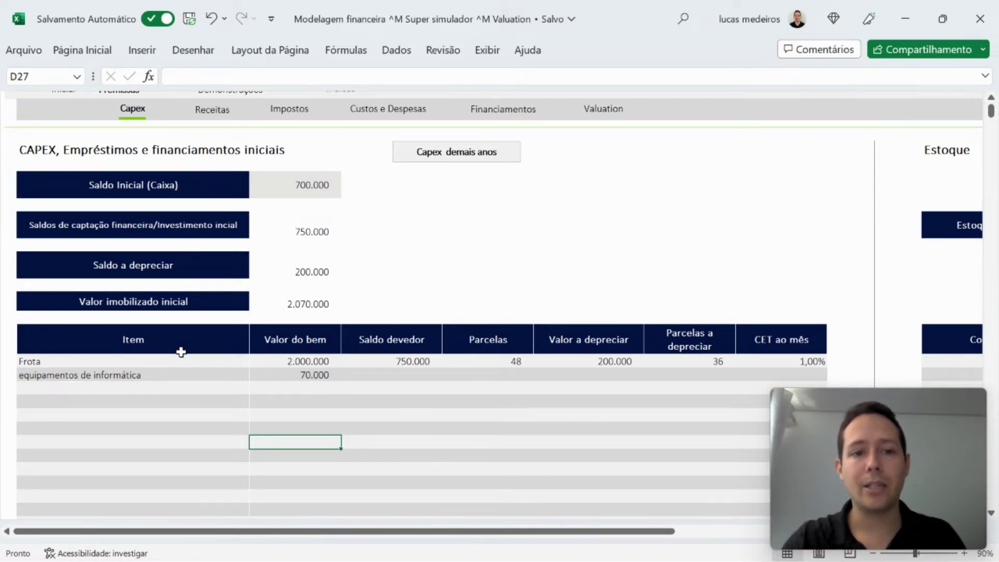
{"action": "left_click_drag", "start_coordinate": [179, 359], "coordinate": [575, 401]}
{"action": "left_click", "coordinate": [441, 455]}
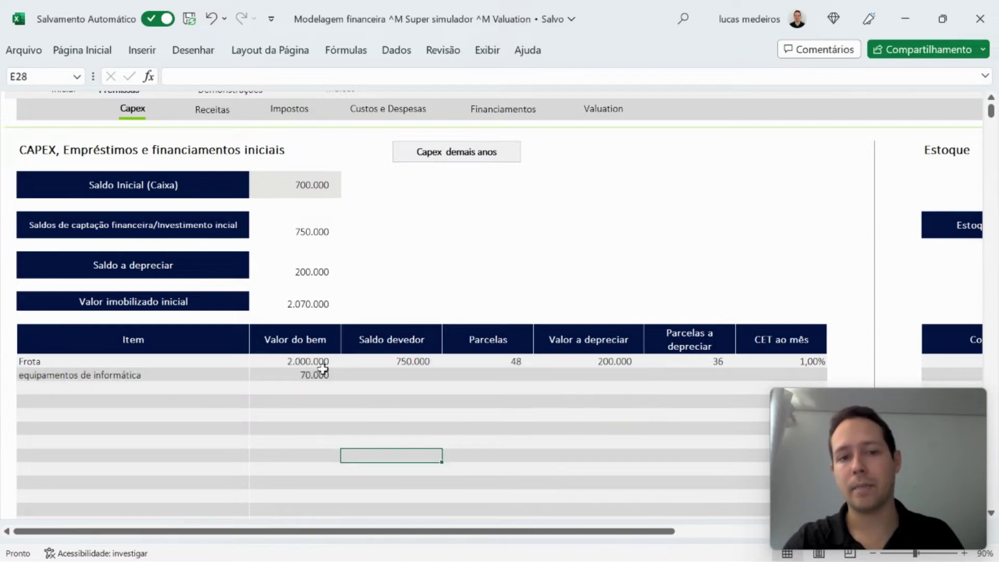
{"action": "left_click", "coordinate": [318, 363]}
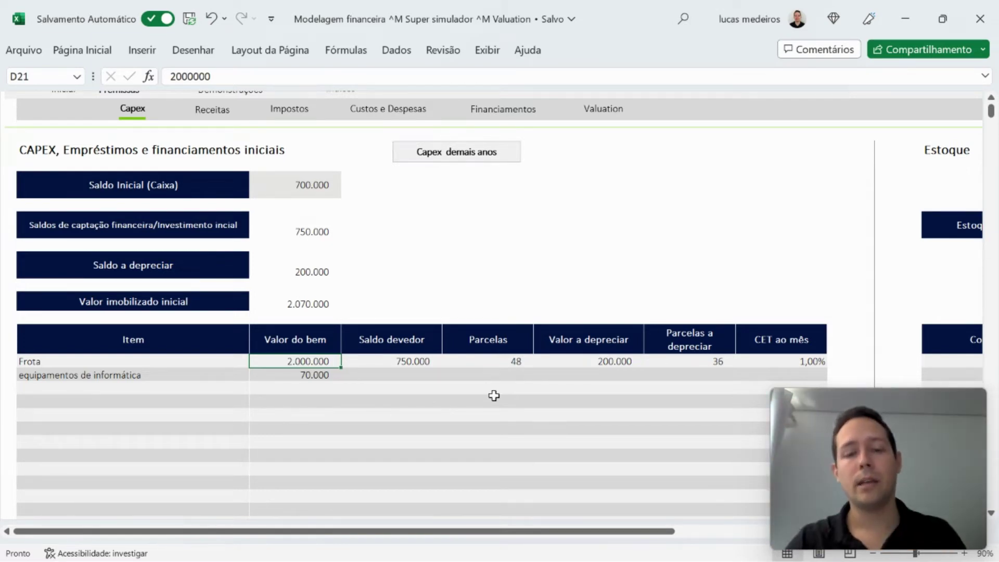
Leave the Capex page and open the Balanço Patrimonial in Demonstrações, down to the Patrimônio Líquido and Check rows.
{"action": "left_click", "coordinate": [406, 427]}
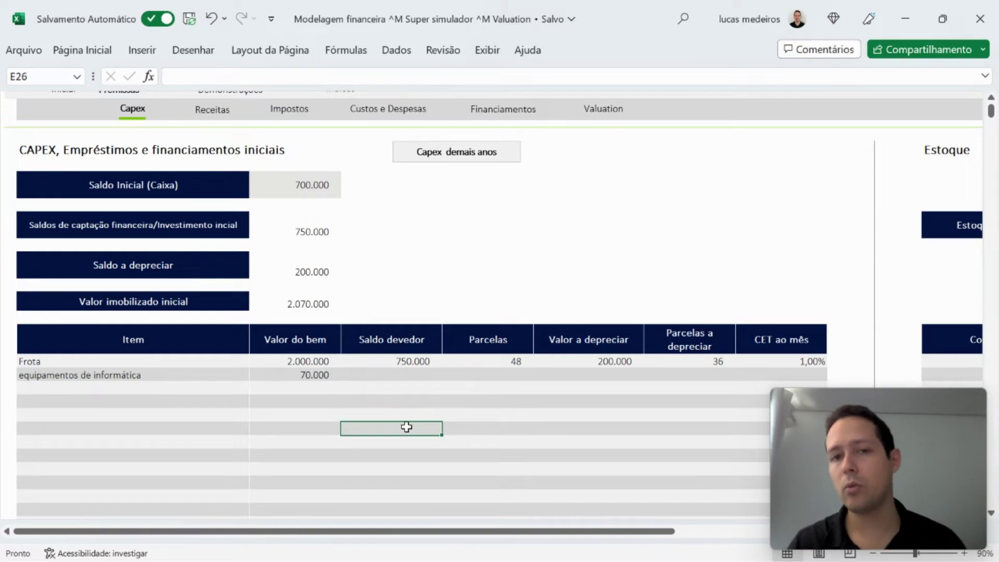
{"action": "scroll", "coordinate": [524, 266], "scroll_direction": "up", "scroll_amount": 1}
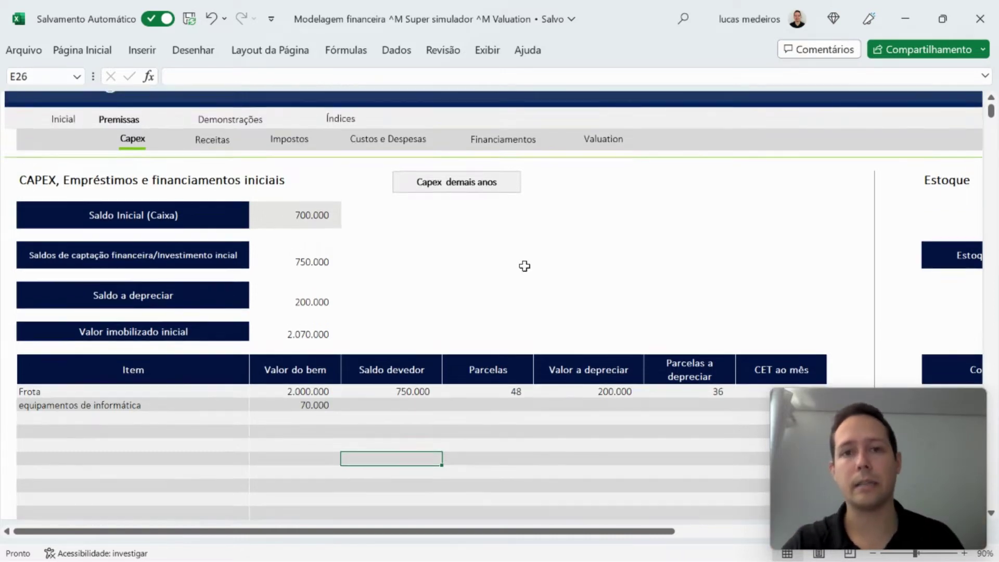
{"action": "left_click", "coordinate": [237, 121]}
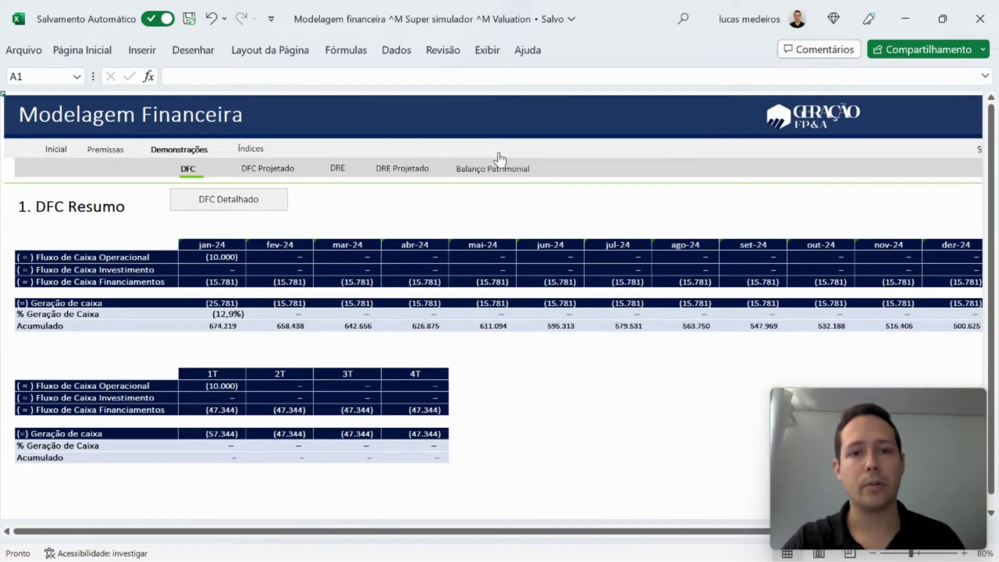
{"action": "left_click", "coordinate": [476, 168]}
{"action": "scroll", "coordinate": [364, 416], "scroll_direction": "down", "scroll_amount": 5}
{"action": "scroll", "coordinate": [365, 417], "scroll_direction": "down", "scroll_amount": 1}
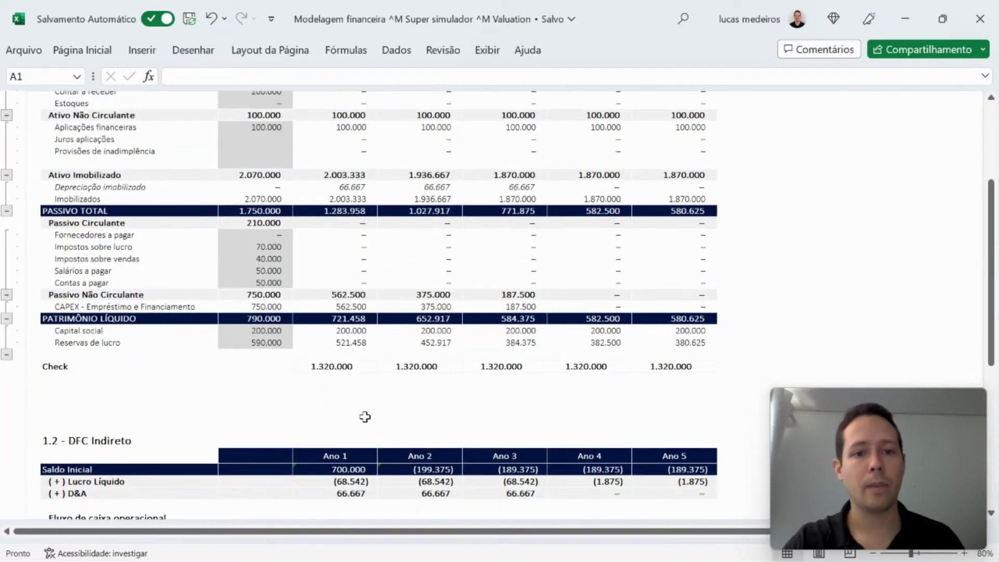
Set the Ano 0 Reservas de lucro in Patrimônio Líquido to the formula =590000+1320000.
{"action": "left_click", "coordinate": [263, 343]}
{"action": "left_click", "coordinate": [227, 78]}
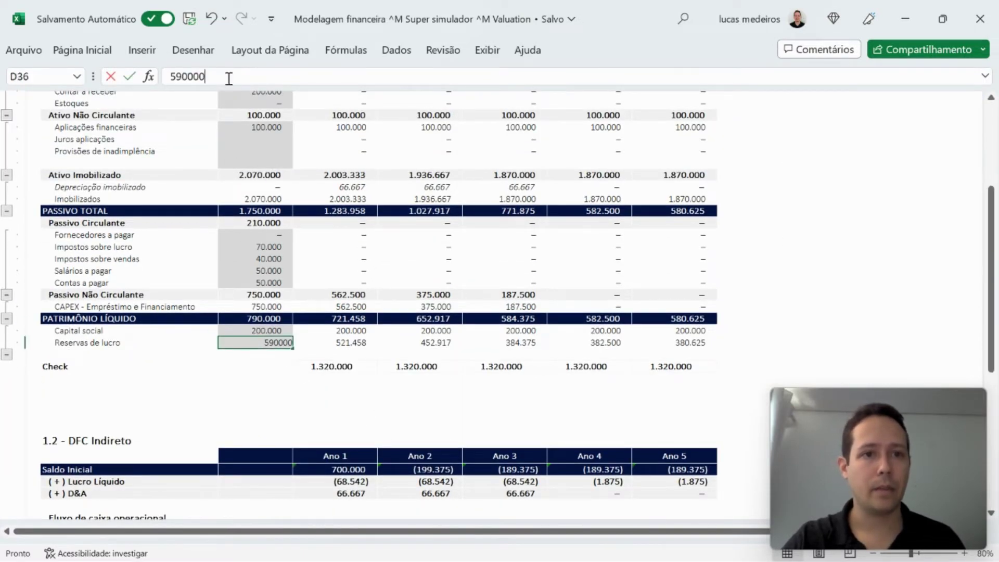
{"action": "type", "text": "+1"}
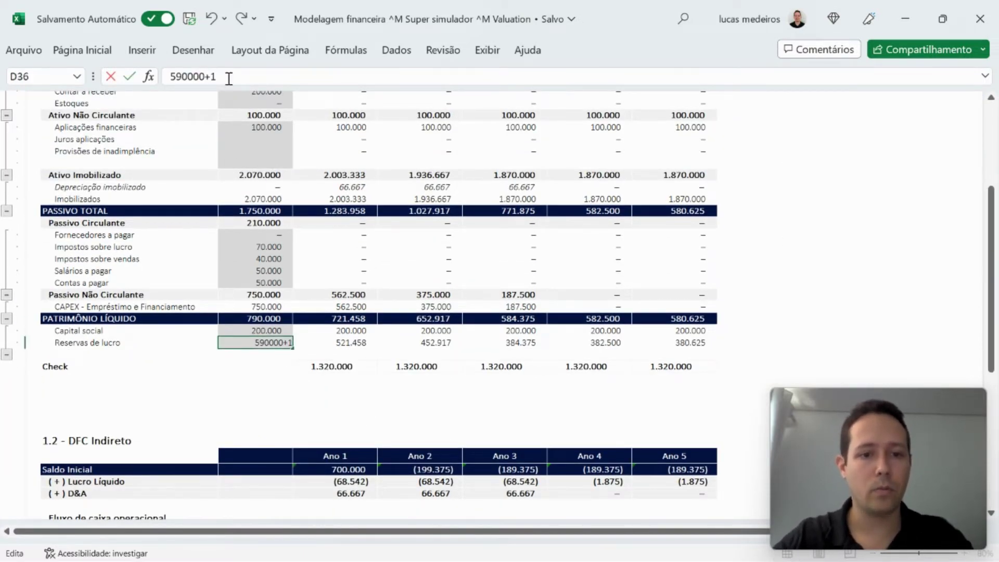
{"action": "type", "text": "320000"}
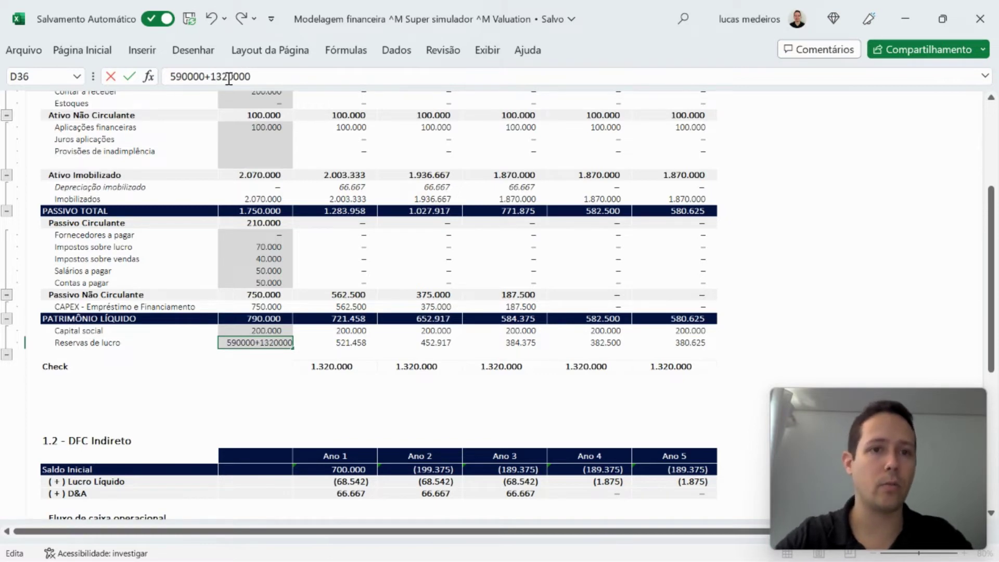
{"action": "left_click", "coordinate": [168, 77]}
{"action": "type", "text": "="}
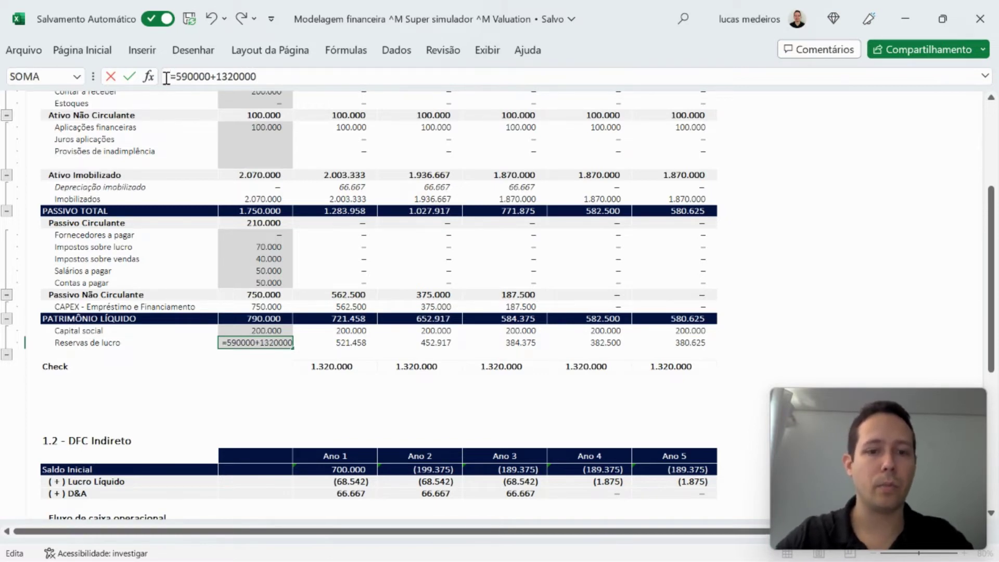
{"action": "key", "text": "ctrl+Return"}
{"action": "left_click", "coordinate": [167, 77]}
{"action": "key", "text": "Return"}
{"action": "key", "text": "Up"}
{"action": "key", "text": "Up"}
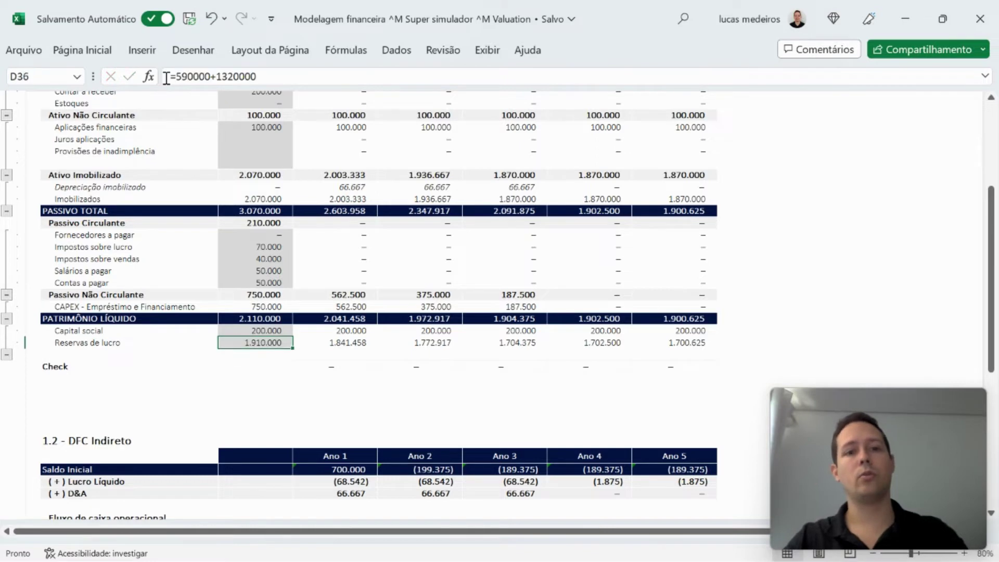
{"action": "key", "text": "F2"}
{"action": "key", "text": "Return"}
{"action": "key", "text": "F2"}
{"action": "key", "text": "Return"}
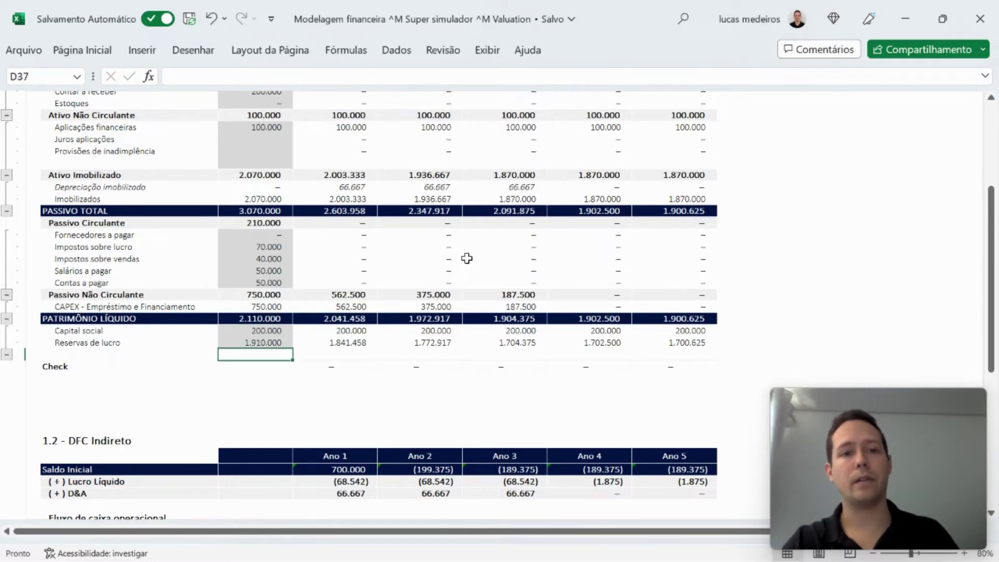
Review the balance sheet's Ano 0 asset accounts and the Depreciação imobilizado and Imobilizados rows from Ano 1 onward.
{"action": "scroll", "coordinate": [463, 259], "scroll_direction": "up", "scroll_amount": 2}
{"action": "left_click", "coordinate": [250, 263]}
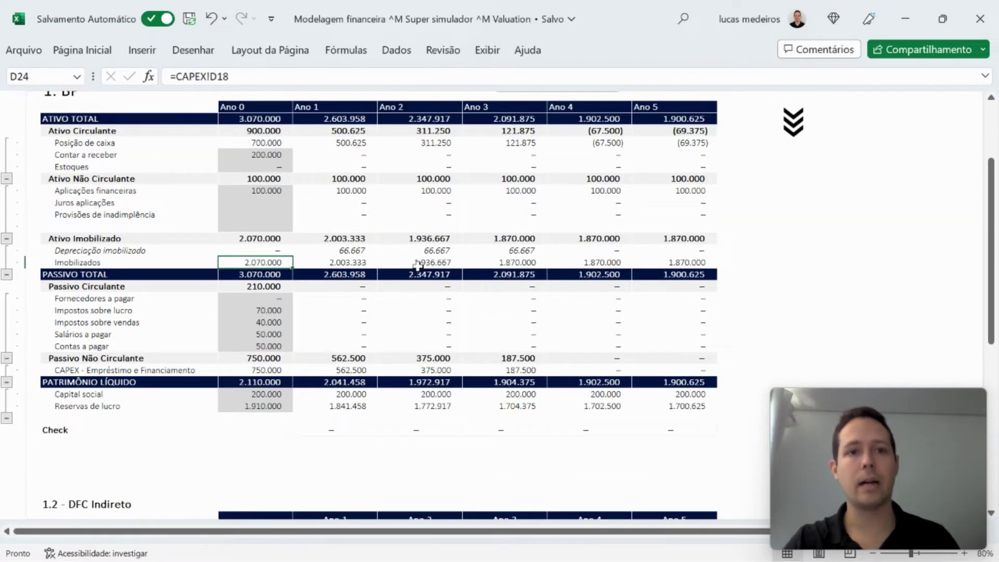
{"action": "left_click_drag", "start_coordinate": [272, 121], "coordinate": [271, 278]}
{"action": "left_click", "coordinate": [354, 321]}
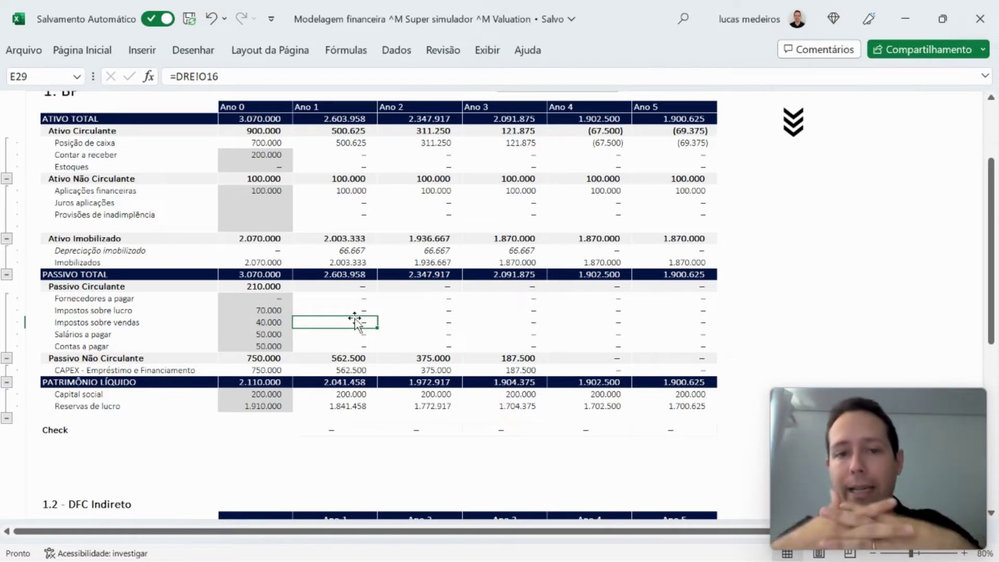
{"action": "left_click_drag", "start_coordinate": [346, 251], "coordinate": [624, 265]}
{"action": "left_click", "coordinate": [430, 320]}
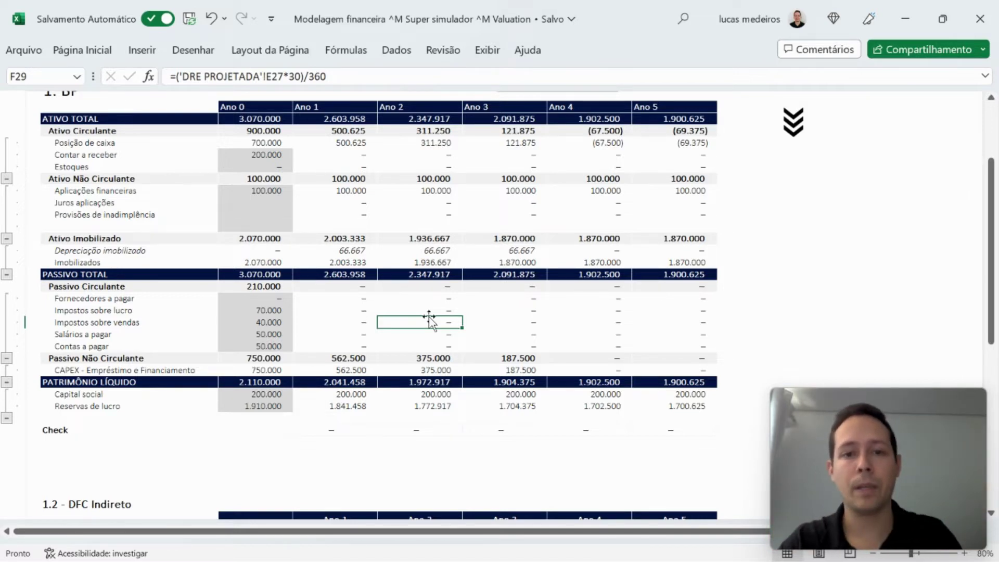
Examine the DFC Indireto table, including the Ano 1 operating variations, Geração de caixa acumulada and the Check row's formula.
{"action": "scroll", "coordinate": [429, 319], "scroll_direction": "down", "scroll_amount": 10}
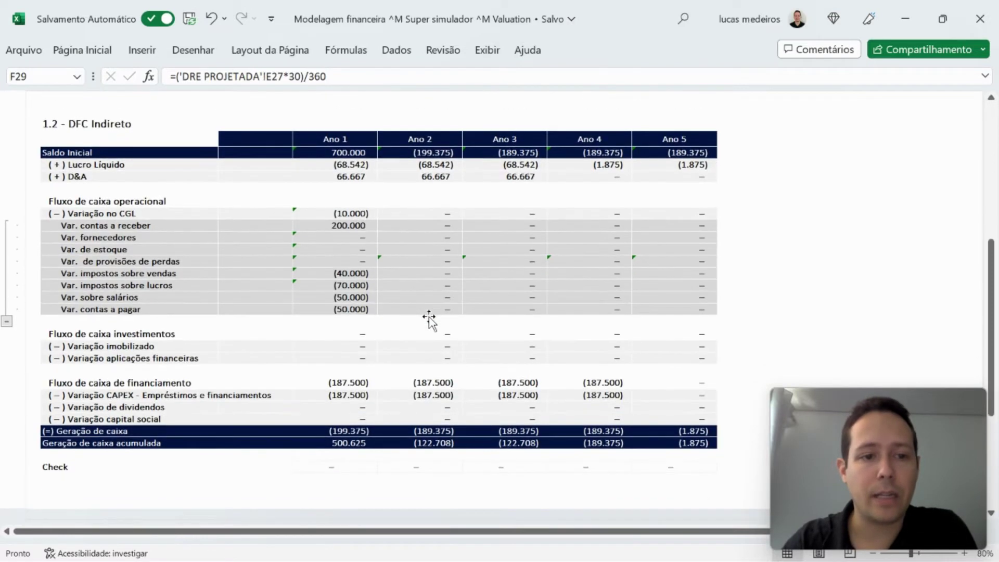
{"action": "left_click_drag", "start_coordinate": [366, 203], "coordinate": [359, 305]}
{"action": "left_click", "coordinate": [353, 467]}
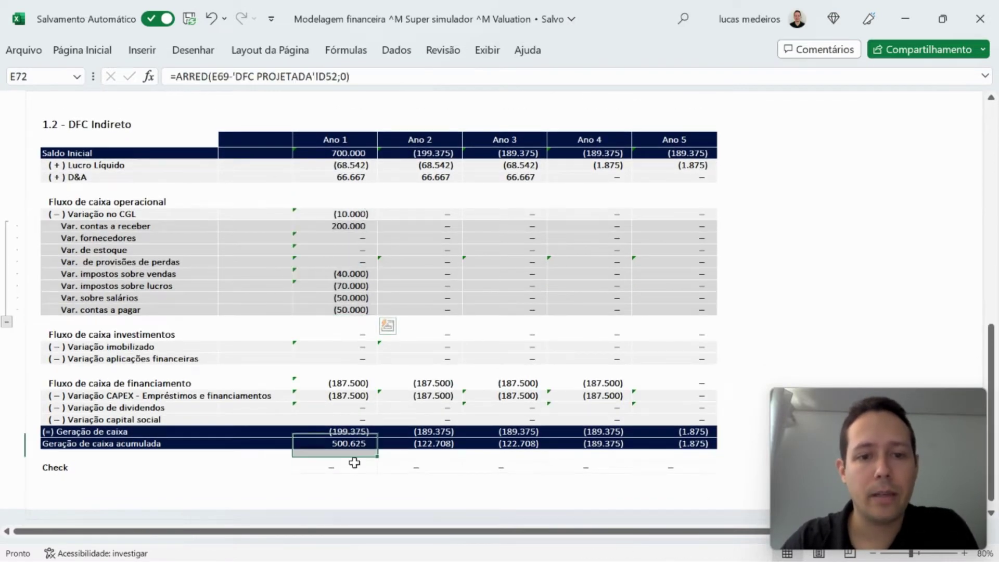
{"action": "scroll", "coordinate": [513, 273], "scroll_direction": "up", "scroll_amount": 2}
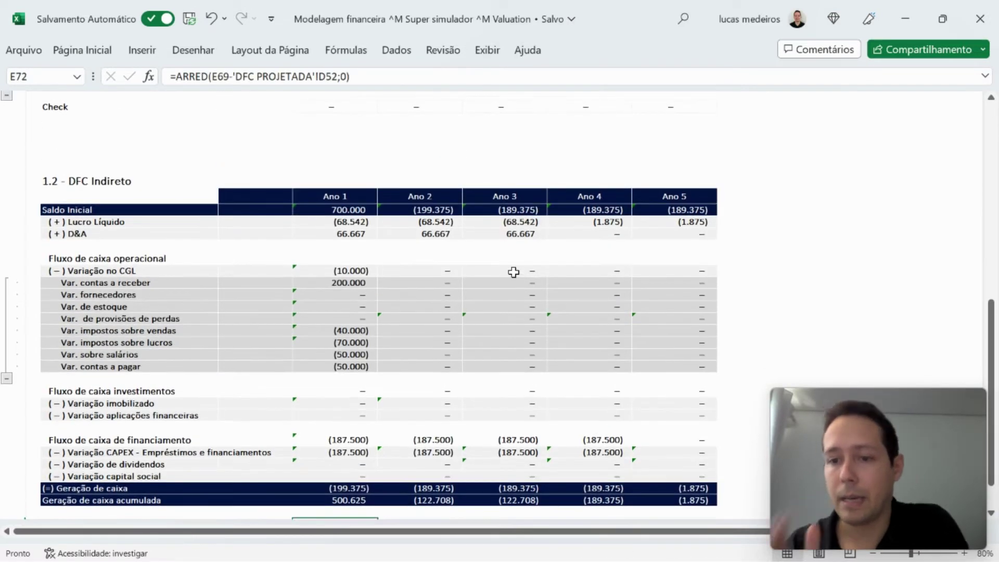
{"action": "scroll", "coordinate": [513, 272], "scroll_direction": "down", "scroll_amount": 2}
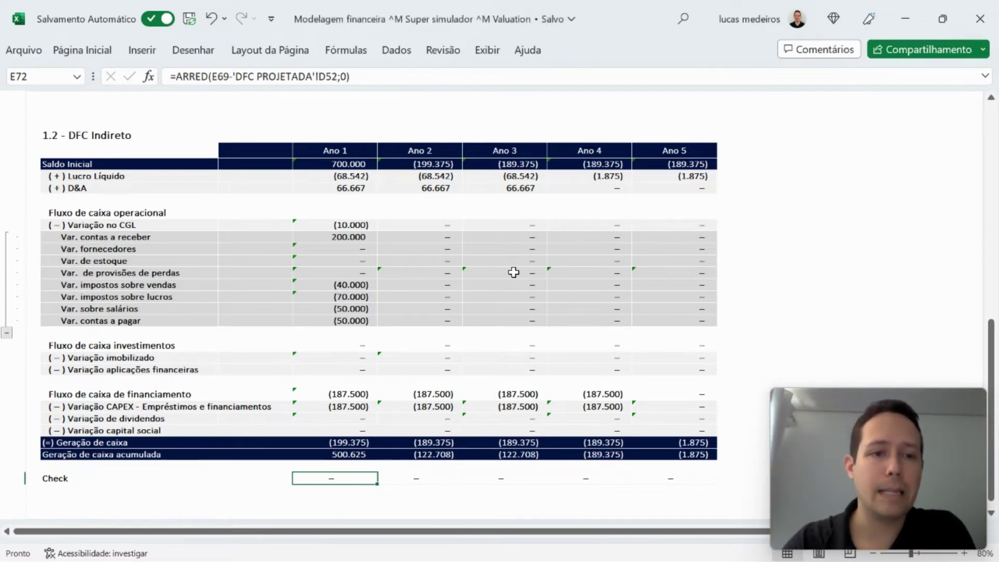
Return from the balance sheet to Premissas and open the Receitas page at the Receitas Totais table.
{"action": "scroll", "coordinate": [513, 272], "scroll_direction": "up", "scroll_amount": 10}
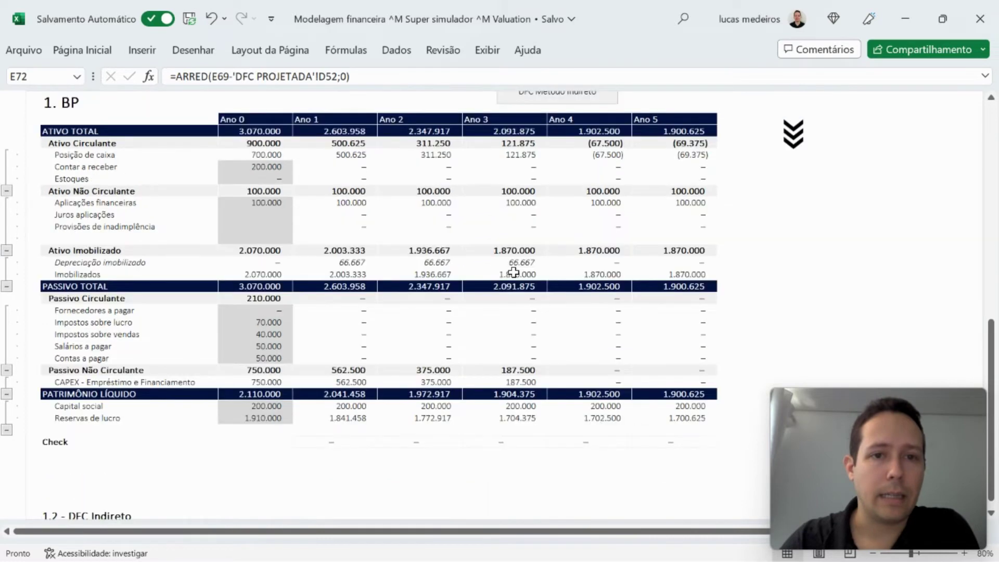
{"action": "scroll", "coordinate": [513, 272], "scroll_direction": "up", "scroll_amount": 2}
{"action": "scroll", "coordinate": [514, 272], "scroll_direction": "up", "scroll_amount": 2}
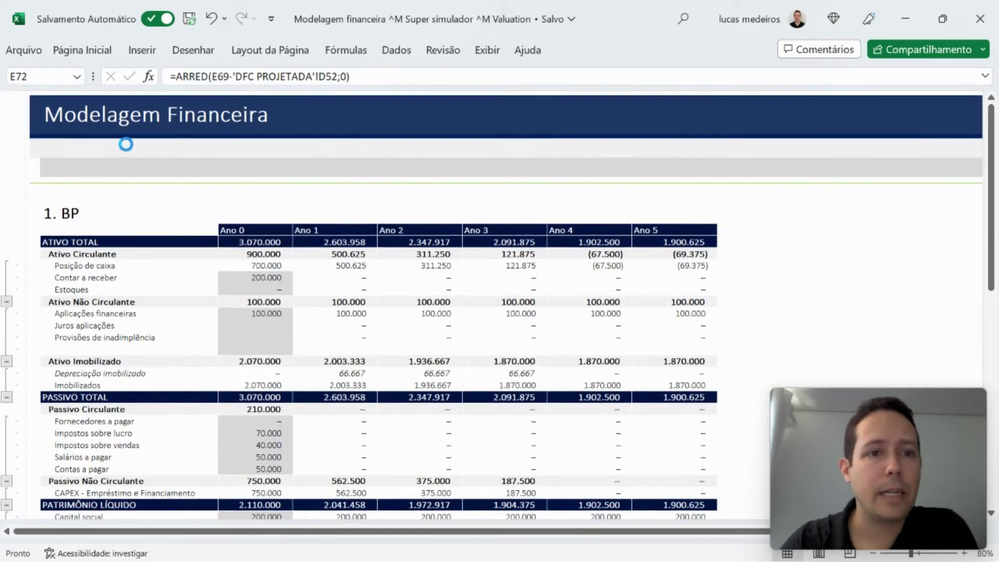
{"action": "left_click", "coordinate": [125, 141]}
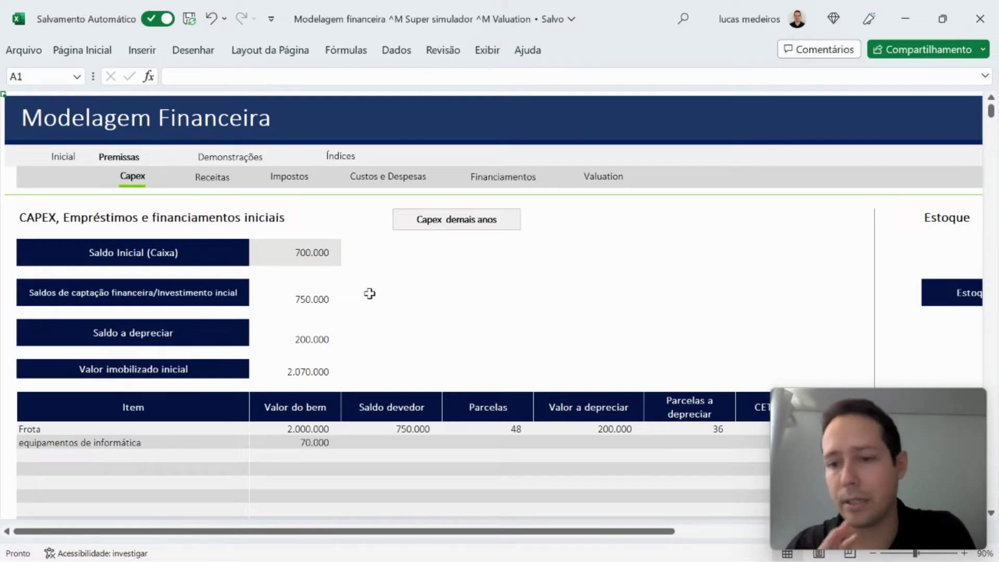
{"action": "left_click", "coordinate": [211, 177]}
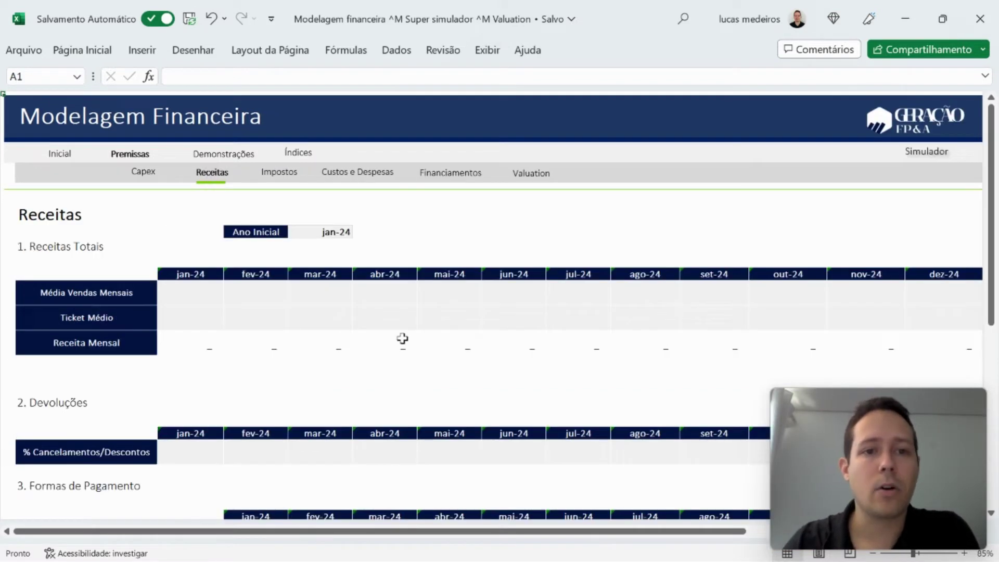
{"action": "scroll", "coordinate": [402, 338], "scroll_direction": "down", "scroll_amount": 1}
{"action": "scroll", "coordinate": [403, 338], "scroll_direction": "down", "scroll_amount": 1}
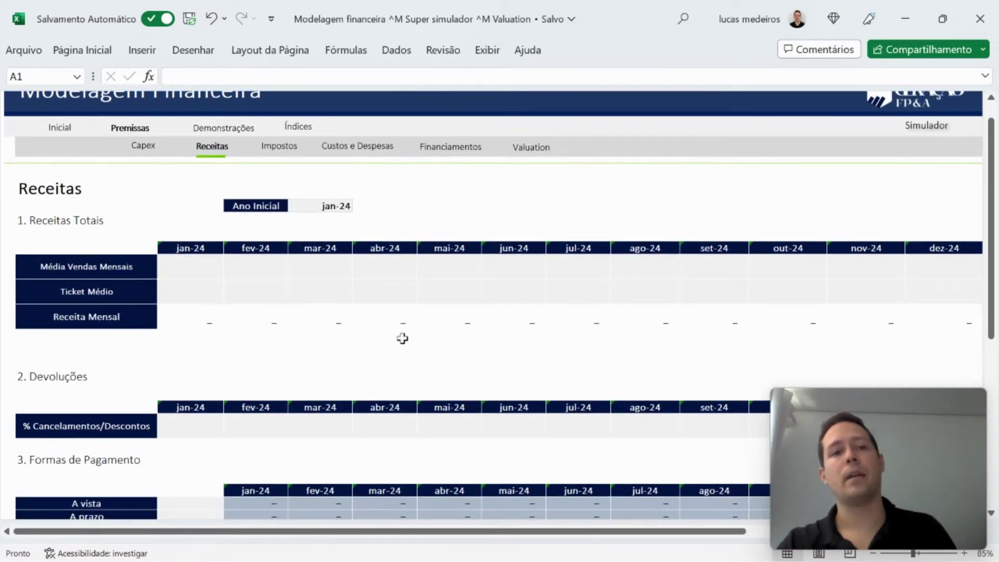
Set the Ano Inicial date on the Receitas page to 01/01/2023.
{"action": "left_click", "coordinate": [335, 205]}
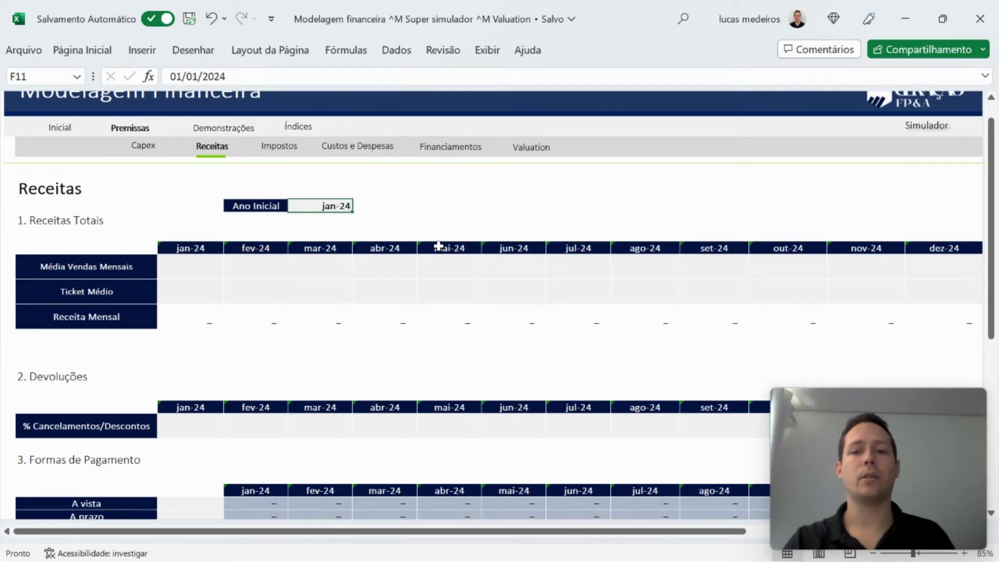
{"action": "left_click", "coordinate": [270, 78]}
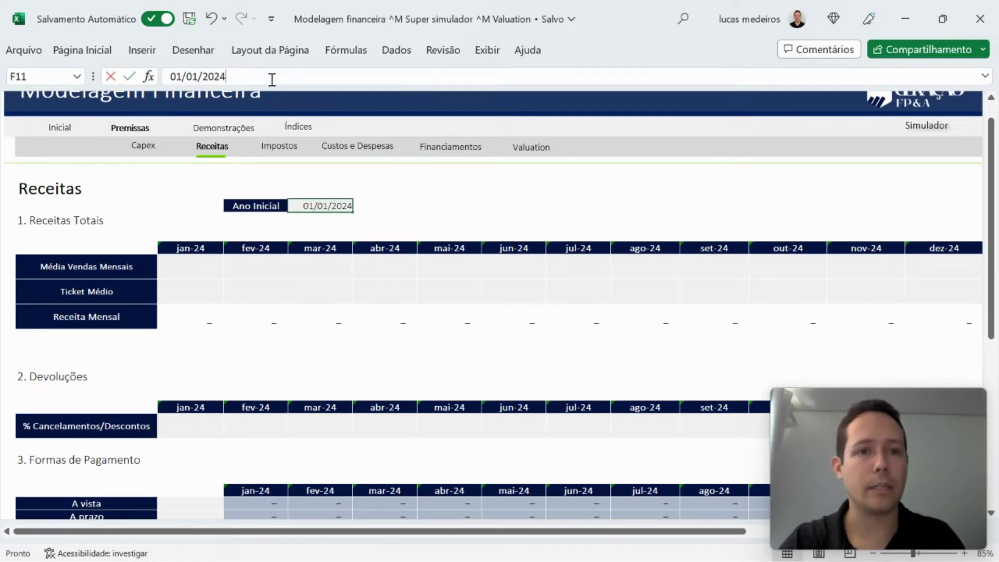
{"action": "key", "text": "BackSpace"}
{"action": "type", "text": "3"}
{"action": "key", "text": "Return"}
{"action": "key", "text": "Up"}
{"action": "key", "text": "F2"}
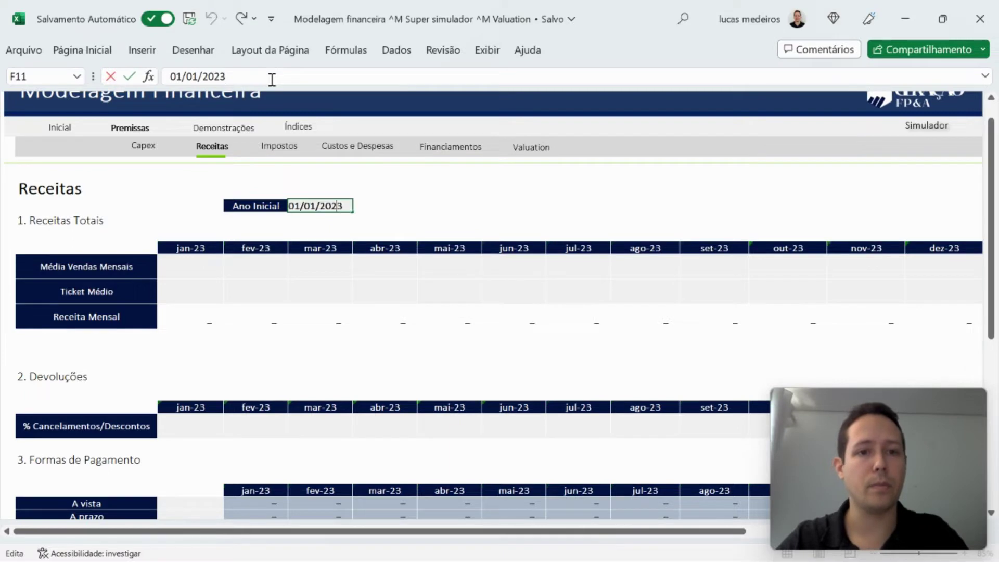
{"action": "key", "text": "Return"}
{"action": "key", "text": "Up"}
{"action": "key", "text": "F2"}
{"action": "key", "text": "Return"}
{"action": "key", "text": "Up"}
{"action": "key", "text": "F2"}
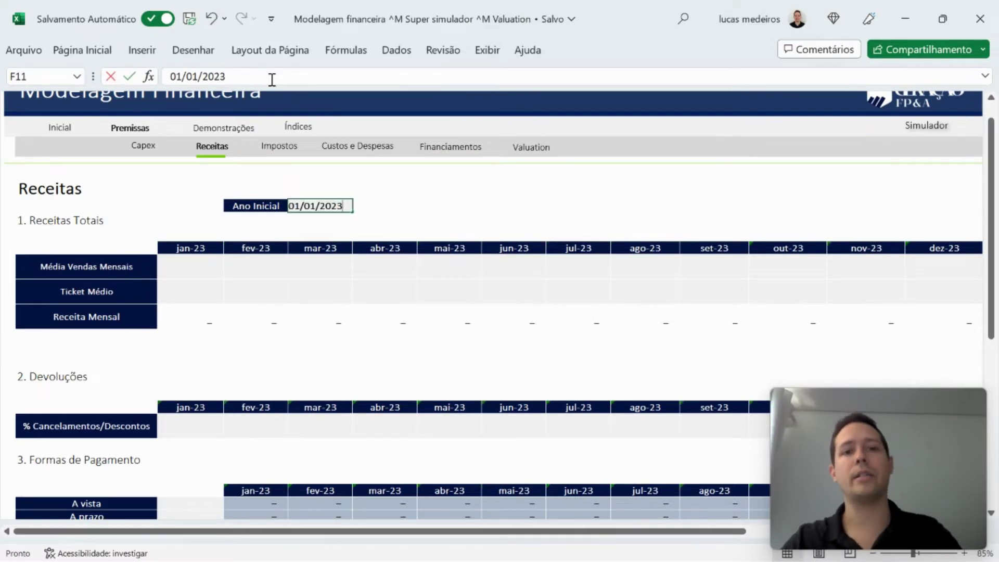
{"action": "key", "text": "Return"}
Inspect the formula of the first month header in Receitas Totais and recheck the Ano Inicial date it refers to.
{"action": "key", "text": "Down"}
{"action": "key", "text": "Down"}
{"action": "key", "text": "Down"}
{"action": "key", "text": "Down"}
{"action": "key", "text": "Left"}
{"action": "key", "text": "Left"}
{"action": "key", "text": "Up"}
{"action": "key", "text": "Up"}
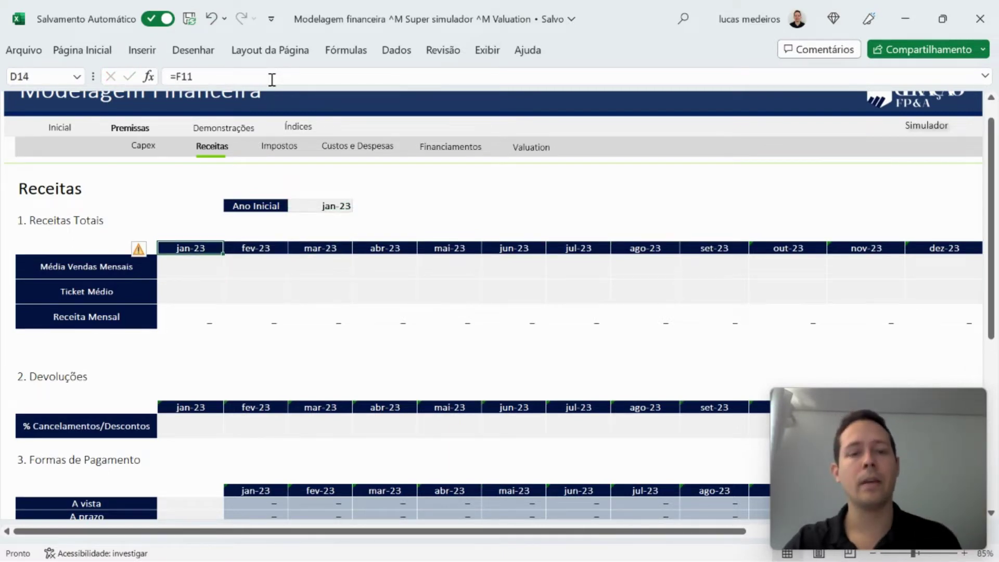
{"action": "key", "text": "Down"}
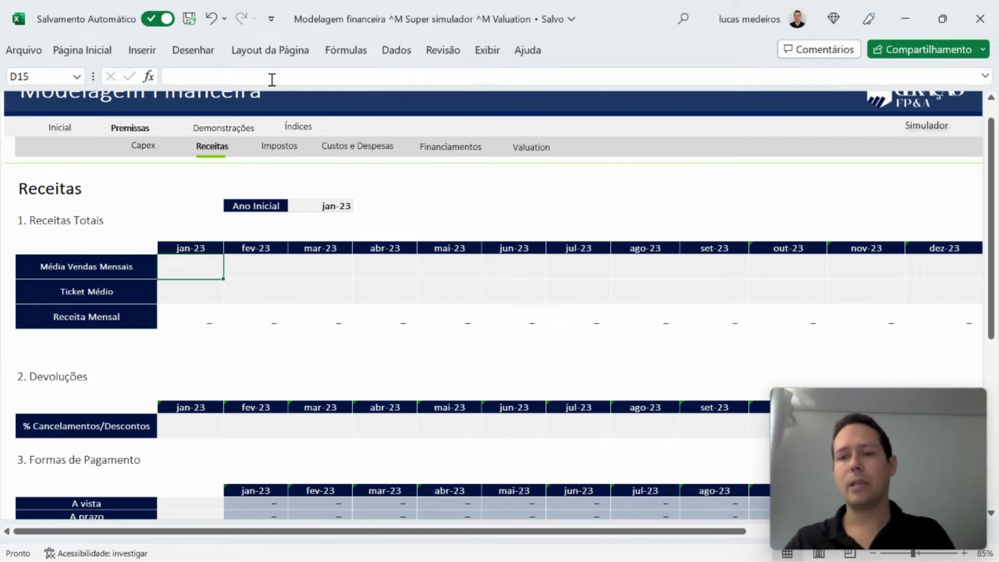
{"action": "key", "text": "Up"}
{"action": "key", "text": "Right"}
{"action": "key", "text": "Right"}
{"action": "key", "text": "Up"}
{"action": "key", "text": "Up"}
{"action": "key", "text": "Up"}
{"action": "key", "text": "F2"}
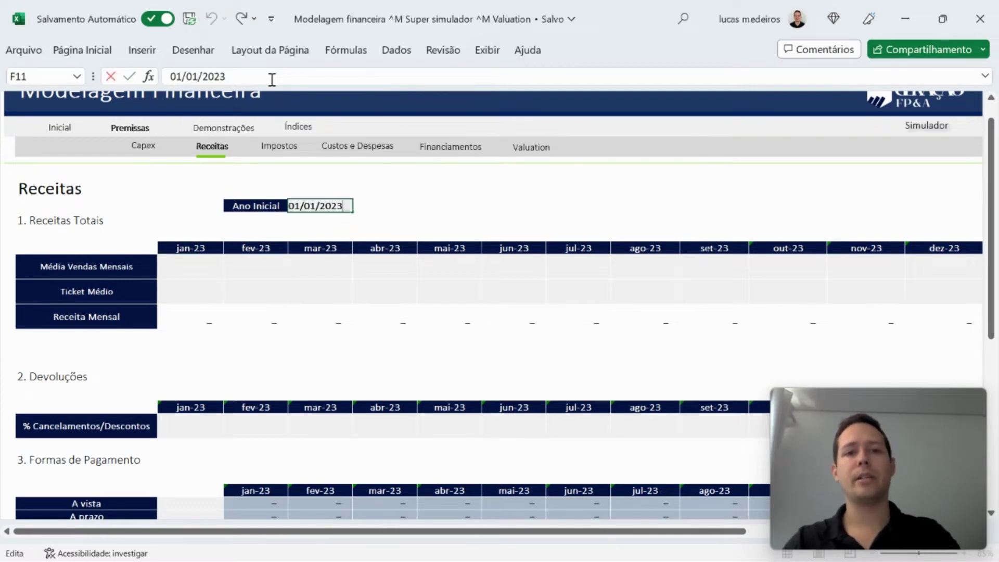
{"action": "key", "text": "Return"}
{"action": "key", "text": "Up"}
{"action": "key", "text": "F2"}
{"action": "key", "text": "Return"}
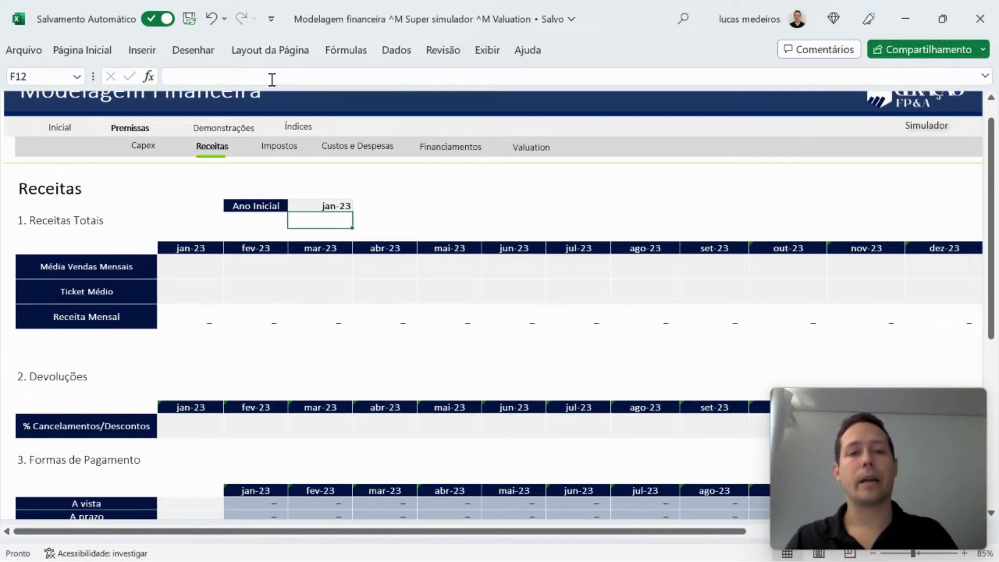
Review the Média Vendas Mensais, Ticket Médio and Receita Mensal rows across all twelve months, ending at January's Média Vendas Mensais.
{"action": "left_click_drag", "start_coordinate": [191, 263], "coordinate": [656, 318]}
{"action": "scroll", "coordinate": [796, 326], "scroll_direction": "right", "scroll_amount": 3}
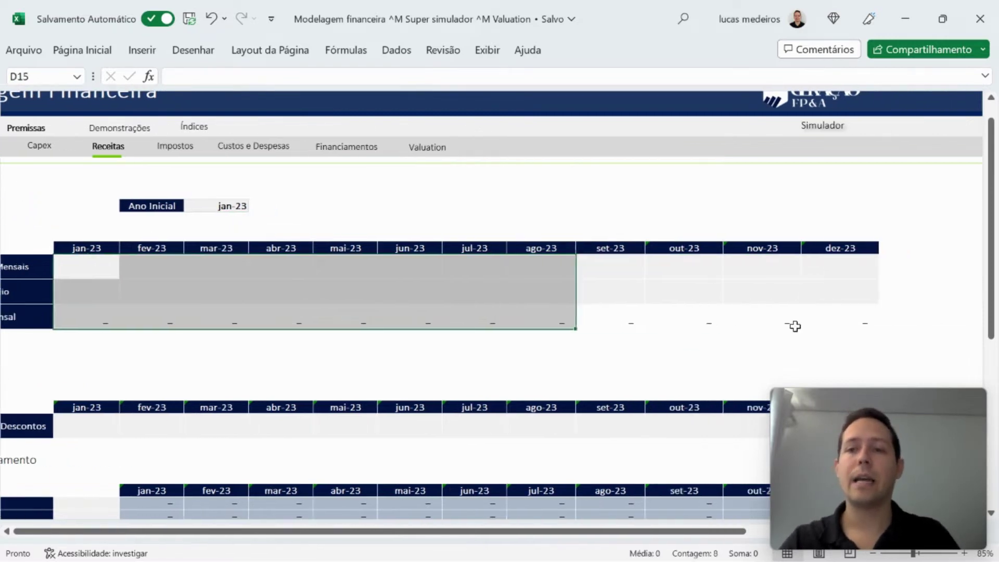
{"action": "left_click_drag", "start_coordinate": [601, 269], "coordinate": [849, 332]}
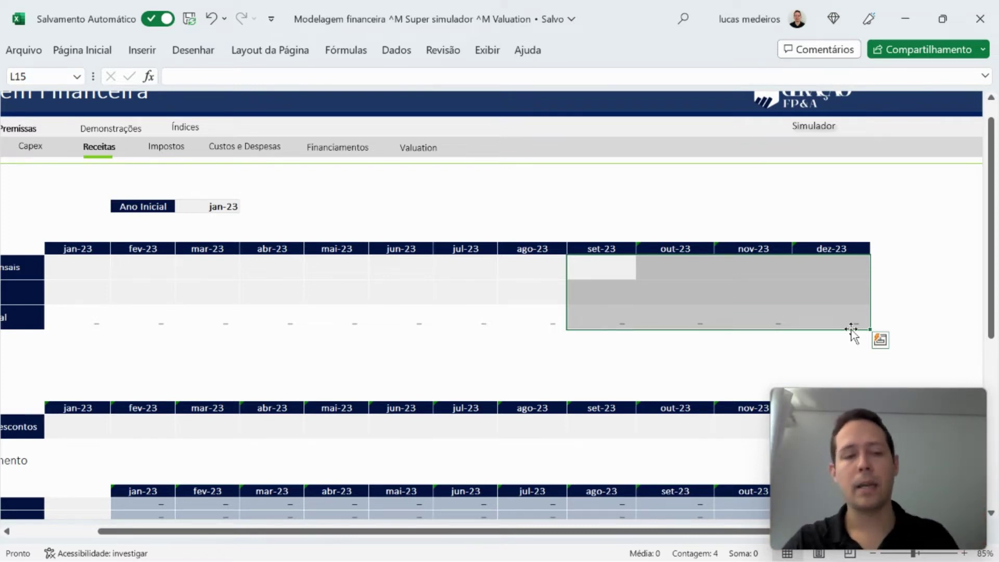
{"action": "key", "text": "Left"}
{"action": "key", "text": "Left"}
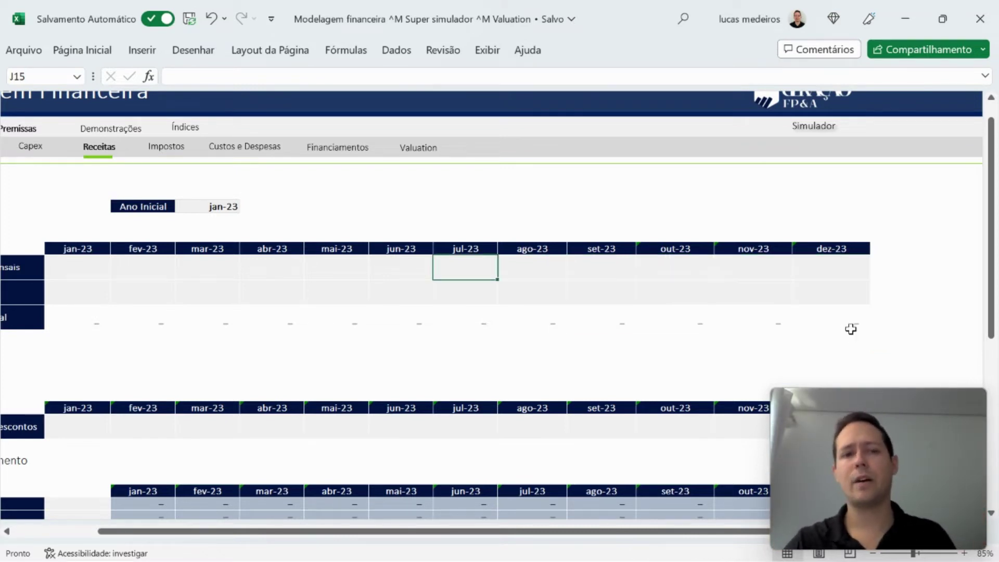
{"action": "key", "text": "Left"}
{"action": "key", "text": "Left"}
{"action": "key", "text": "Left"}
{"action": "key", "text": "Left"}
{"action": "key", "text": "Left"}
{"action": "key", "text": "Left"}
{"action": "key", "text": "Left"}
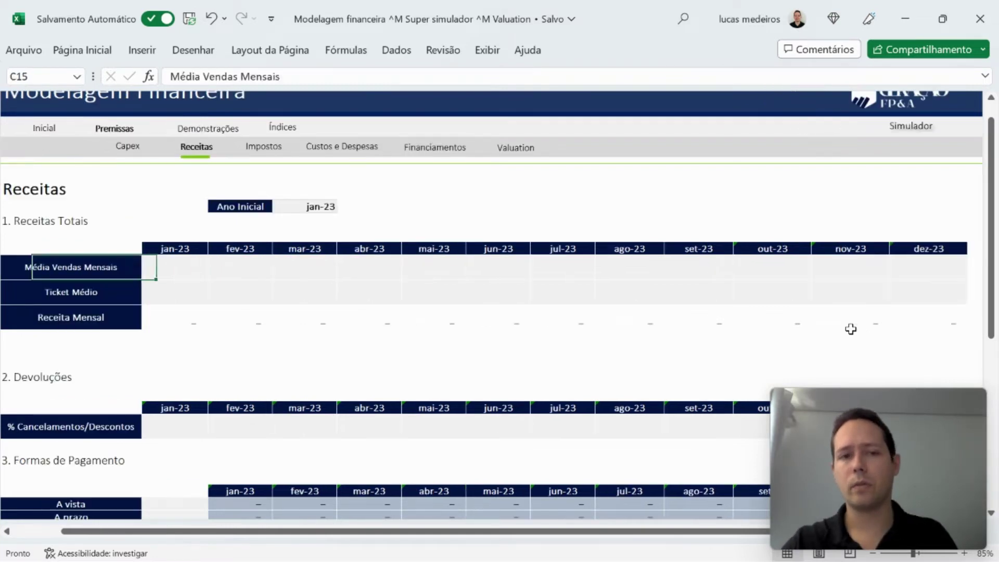
{"action": "key", "text": "Right"}
{"action": "key", "text": "Right"}
{"action": "key", "text": "Left"}
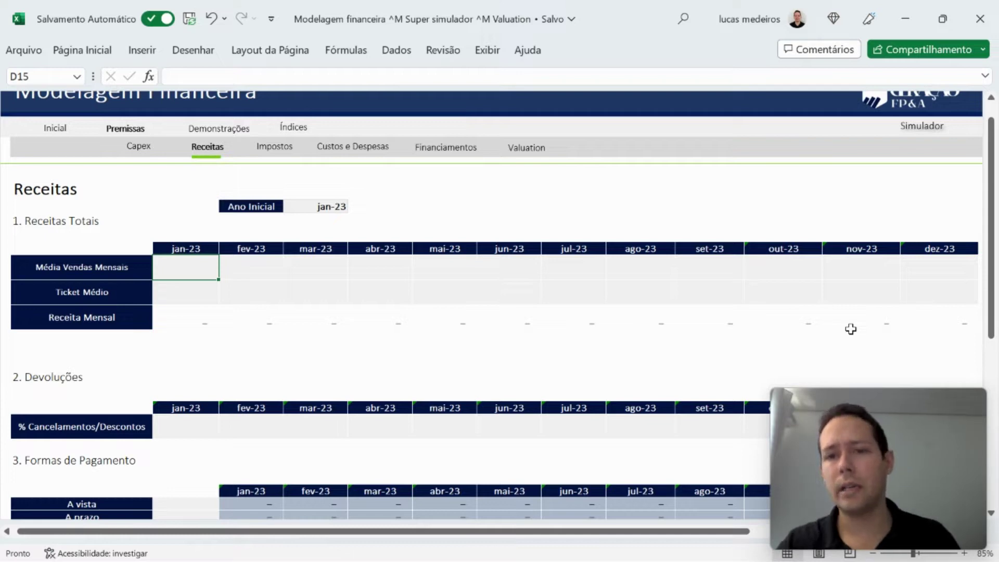
{"action": "key", "text": "Right"}
{"action": "key", "text": "Right"}
{"action": "key", "text": "Right"}
{"action": "key", "text": "Right"}
{"action": "key", "text": "Right"}
{"action": "key", "text": "Right"}
{"action": "key", "text": "Right"}
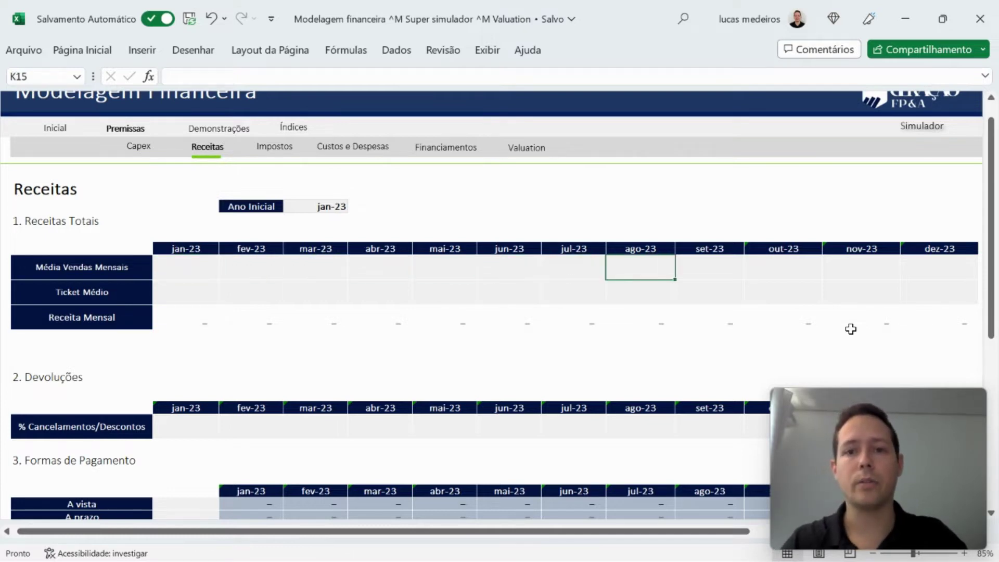
{"action": "key", "text": "Left"}
{"action": "key", "text": "Left"}
{"action": "key", "text": "Left"}
{"action": "key", "text": "Left"}
{"action": "key", "text": "Left"}
{"action": "key", "text": "Left"}
{"action": "key", "text": "Left"}
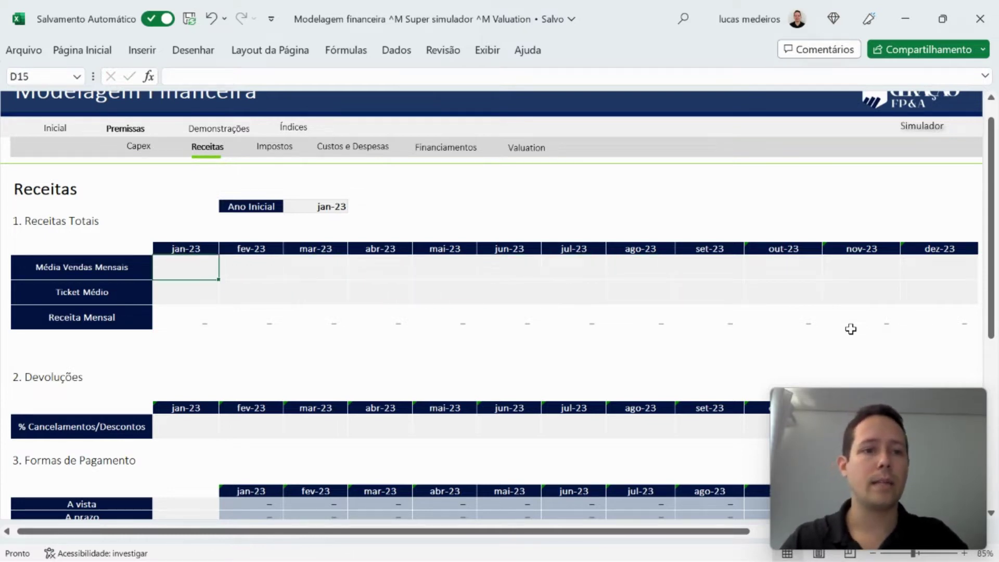
Set January's Ticket Médio in the Receitas Totais table to 350.
{"action": "key", "text": "Down"}
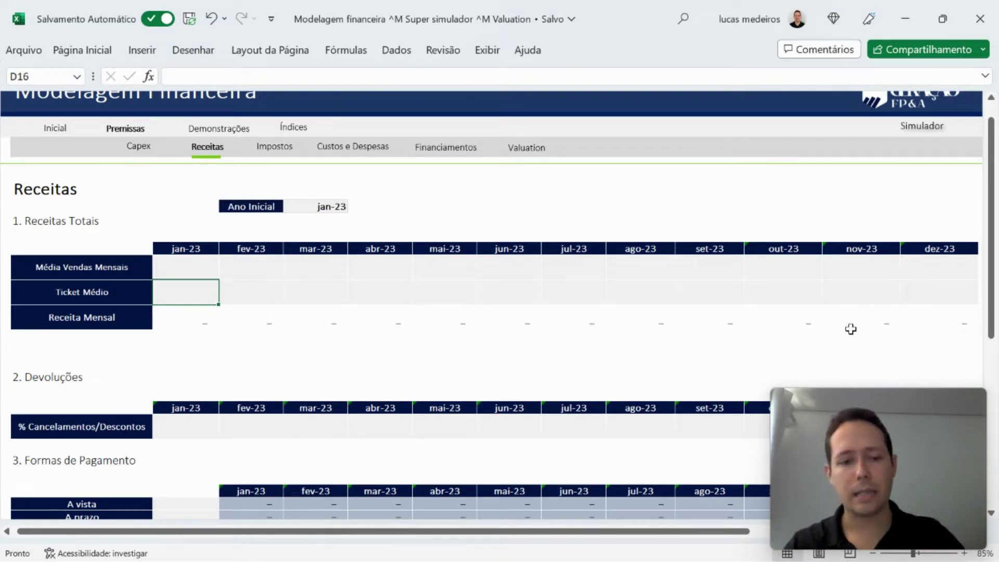
{"action": "type", "text": "350"}
{"action": "key", "text": "Return"}
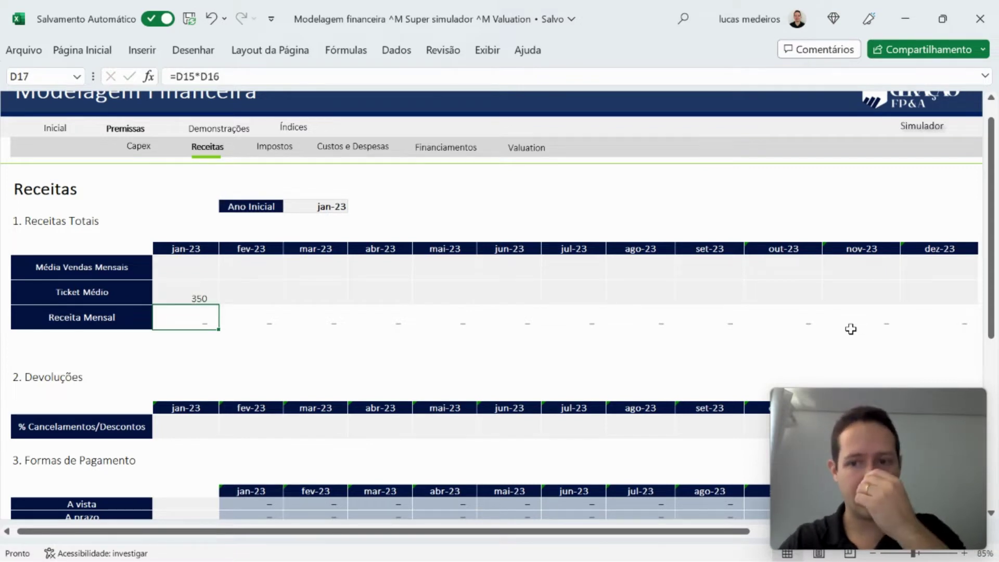
{"action": "key", "text": "Up"}
{"action": "key", "text": "Up"}
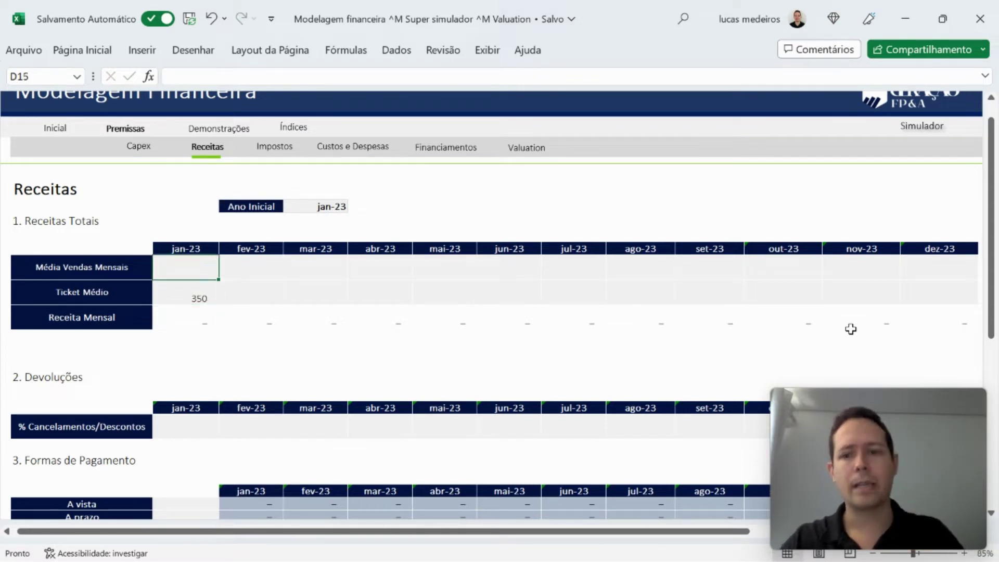
Copy January's Ticket Médio of 350 across the row through December.
{"action": "key", "text": "Down"}
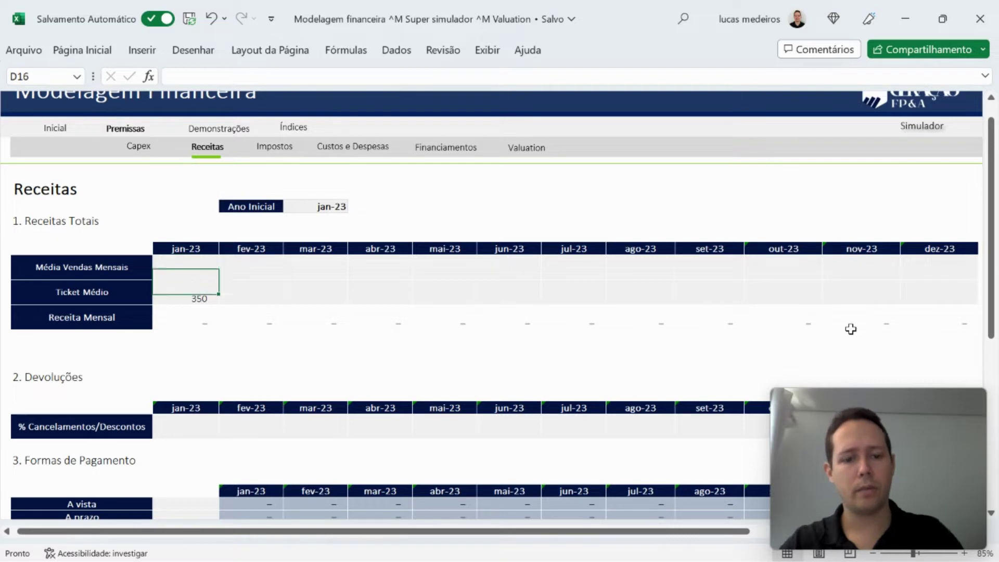
{"action": "key", "text": "ctrl+c"}
{"action": "key", "text": "shift+Right"}
{"action": "key", "text": "shift+Right"}
{"action": "key", "text": "shift+Right"}
{"action": "key", "text": "shift+Right"}
{"action": "key", "text": "shift+Right"}
{"action": "key", "text": "shift+Right"}
{"action": "key", "text": "shift+Right"}
{"action": "key", "text": "shift+Right"}
{"action": "key", "text": "shift+Right"}
{"action": "key", "text": "shift+Right"}
{"action": "key", "text": "shift+Right"}
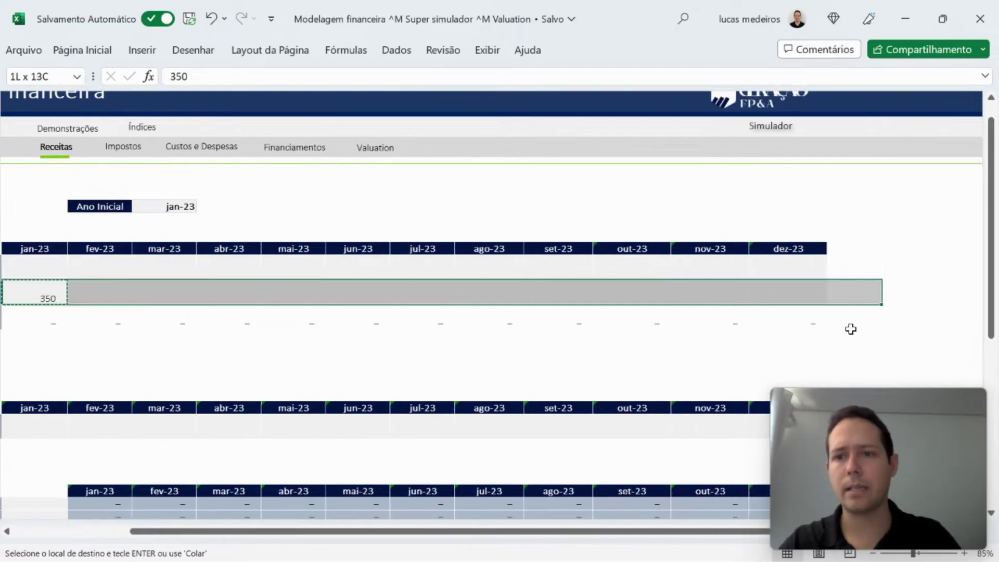
{"action": "key", "text": "Return"}
{"action": "key", "text": "Left"}
{"action": "key", "text": "Left"}
{"action": "key", "text": "Right"}
{"action": "key", "text": "Right"}
{"action": "key", "text": "Right"}
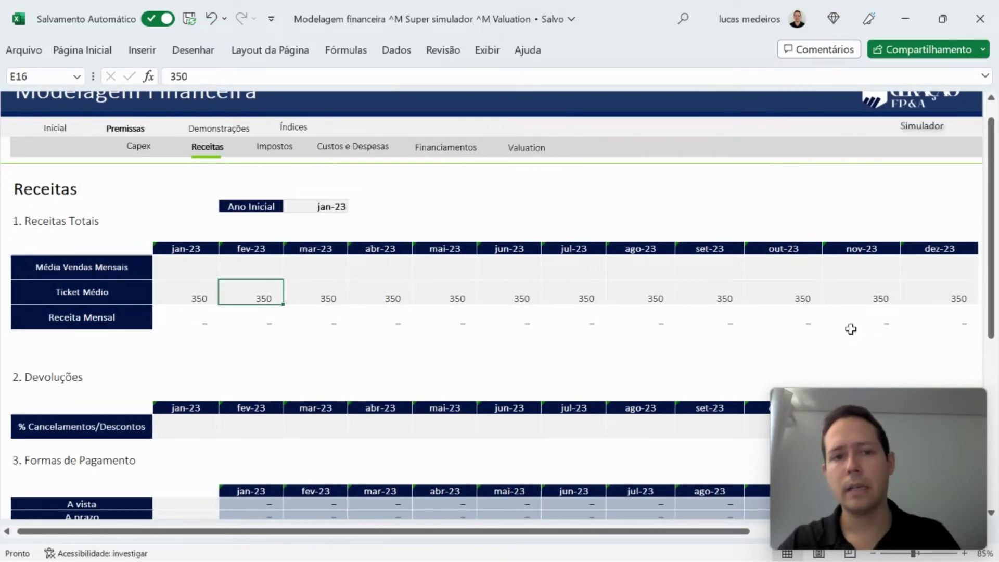
Set January's Média Vendas Mensais to 2000.
{"action": "key", "text": "Left"}
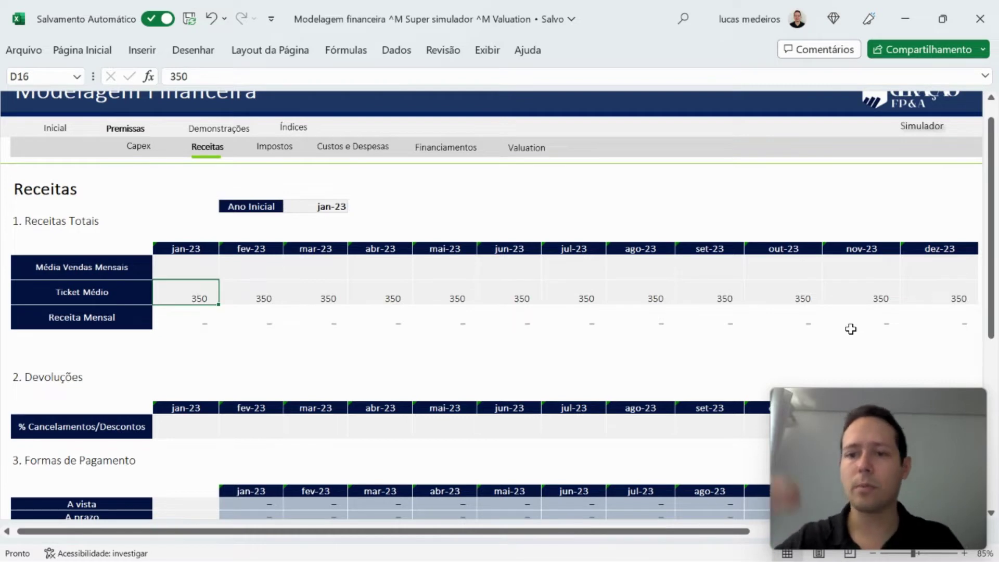
{"action": "key", "text": "Up"}
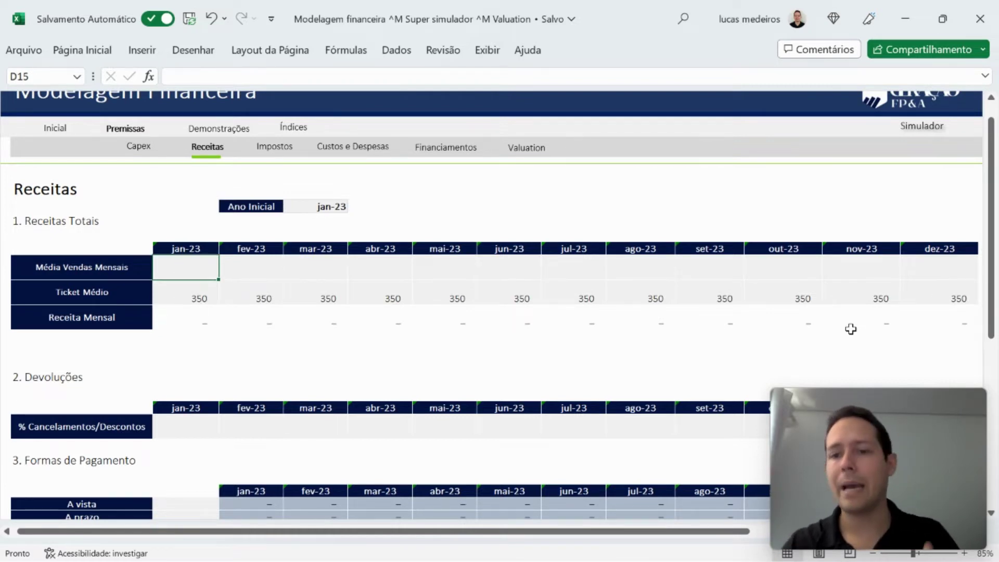
{"action": "type", "text": "2000"}
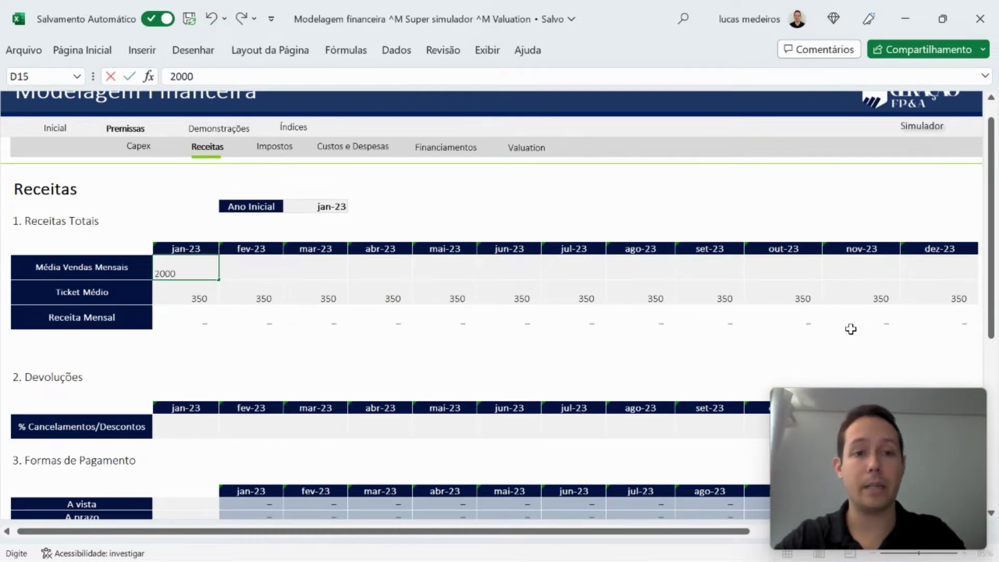
{"action": "key", "text": "Return"}
{"action": "key", "text": "Up"}
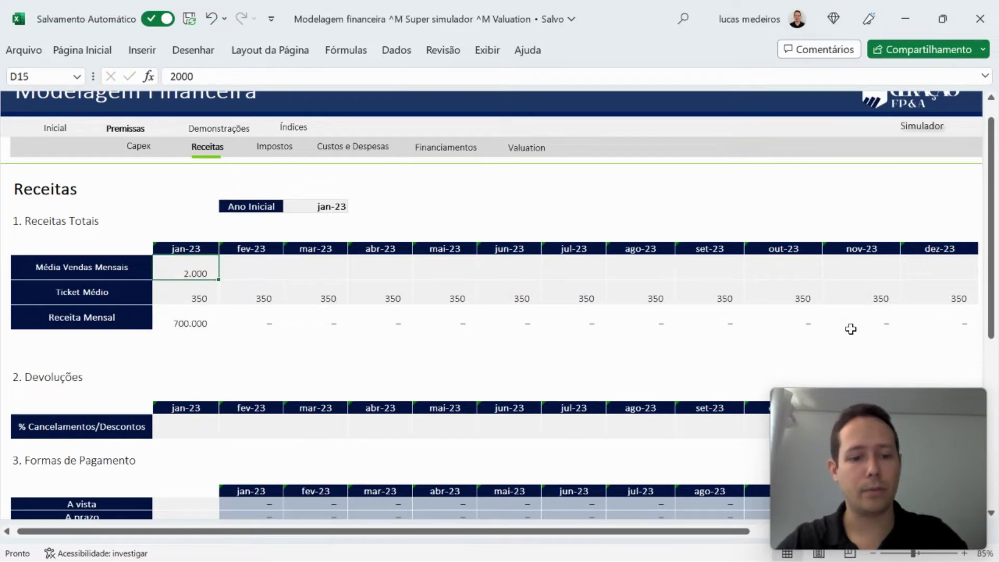
Replace January's Média Vendas Mensais with 4500.
{"action": "type", "text": "35"}
{"action": "key", "text": "BackSpace"}
{"action": "key", "text": "BackSpace"}
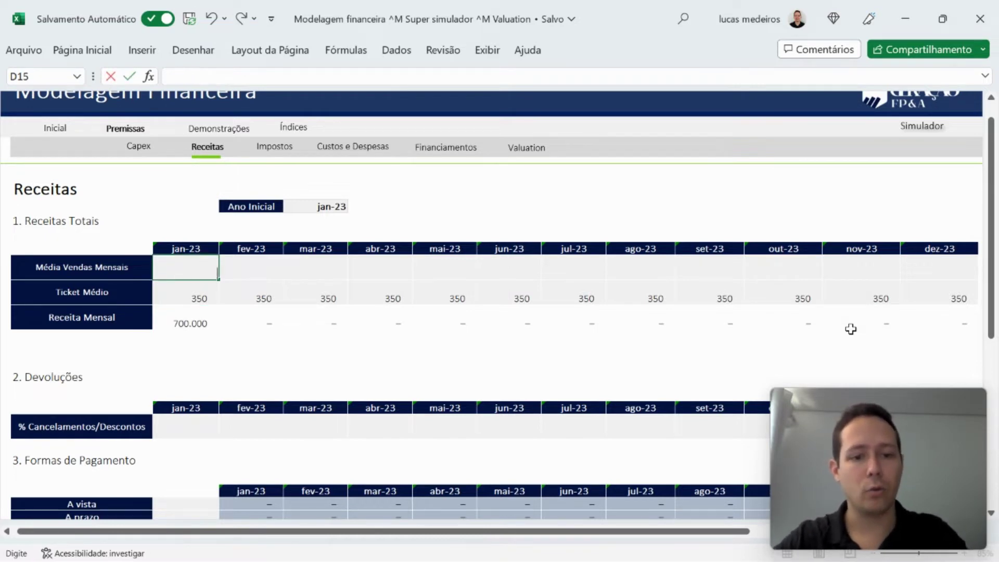
{"action": "type", "text": "4500"}
{"action": "key", "text": "Return"}
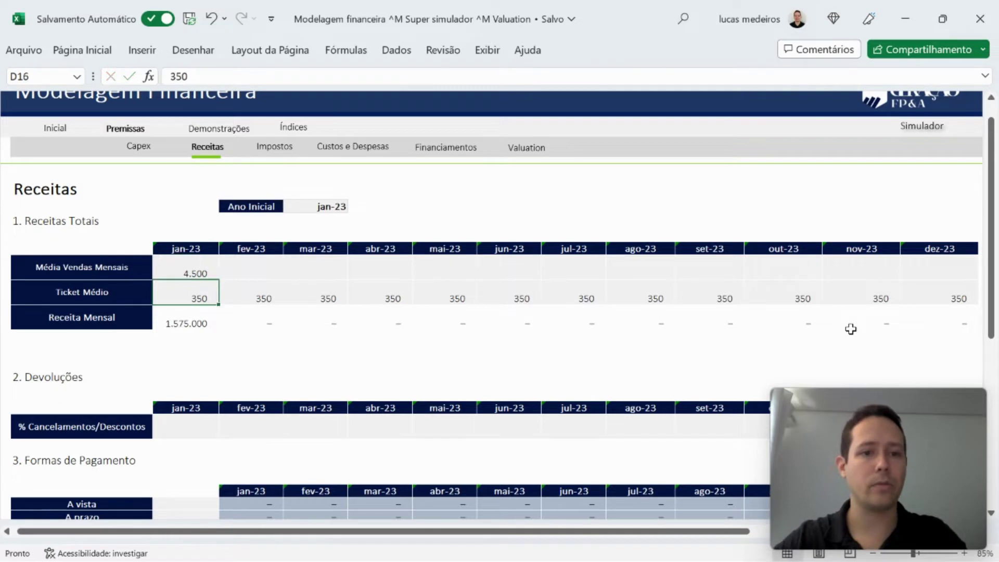
Copy January's Média Vendas Mensais of 4500 across the row through December.
{"action": "key", "text": "Up"}
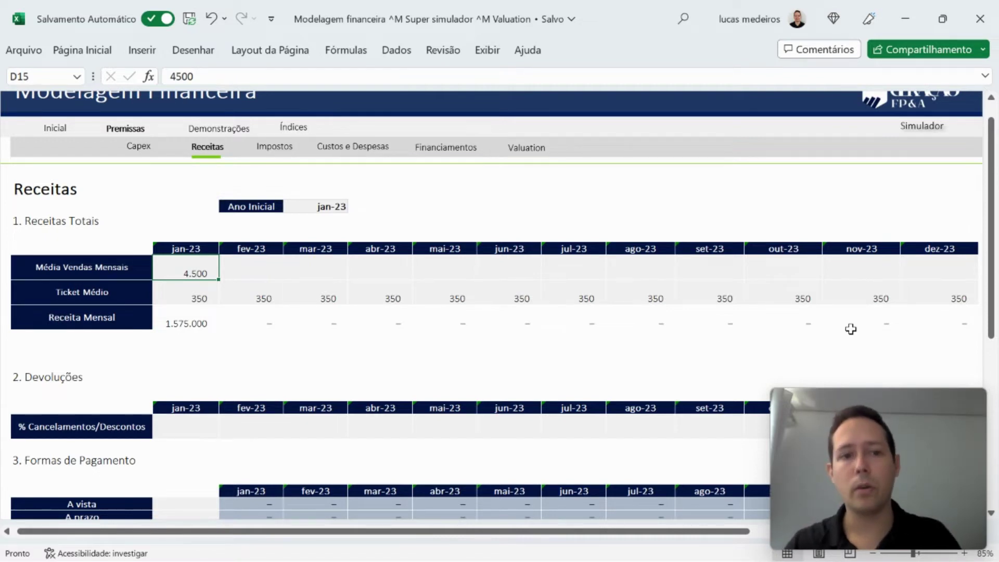
{"action": "key", "text": "ctrl+c"}
{"action": "key", "text": "shift+Right"}
{"action": "key", "text": "shift+Right"}
{"action": "key", "text": "shift+Right"}
{"action": "key", "text": "shift+Right"}
{"action": "key", "text": "shift+Right"}
{"action": "key", "text": "shift+Right"}
{"action": "key", "text": "shift+Right"}
{"action": "key", "text": "shift+Right"}
{"action": "key", "text": "shift+Right"}
{"action": "key", "text": "shift+Right"}
{"action": "key", "text": "shift+Right"}
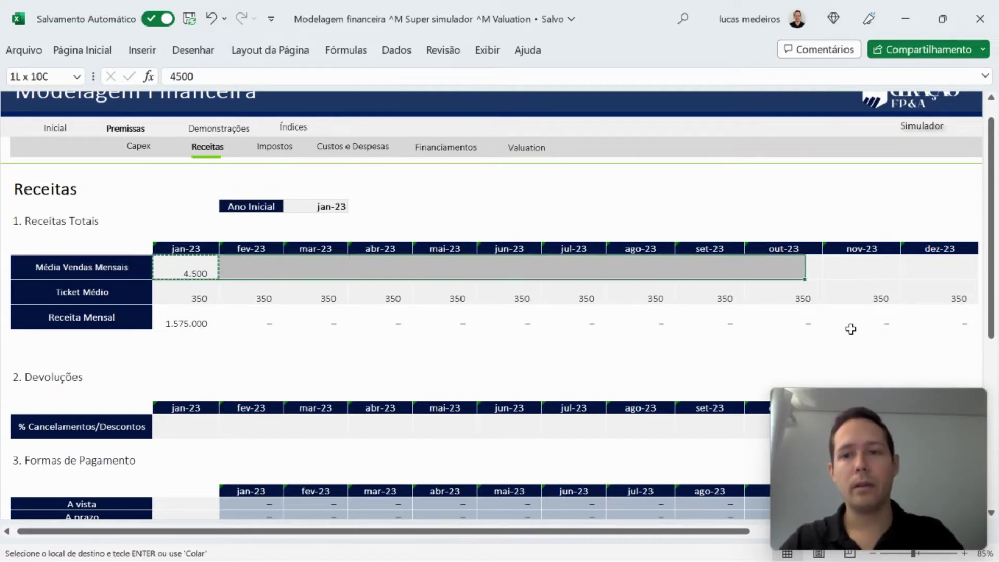
{"action": "key", "text": "Return"}
{"action": "key", "text": "Right"}
{"action": "key", "text": "Right"}
{"action": "key", "text": "Right"}
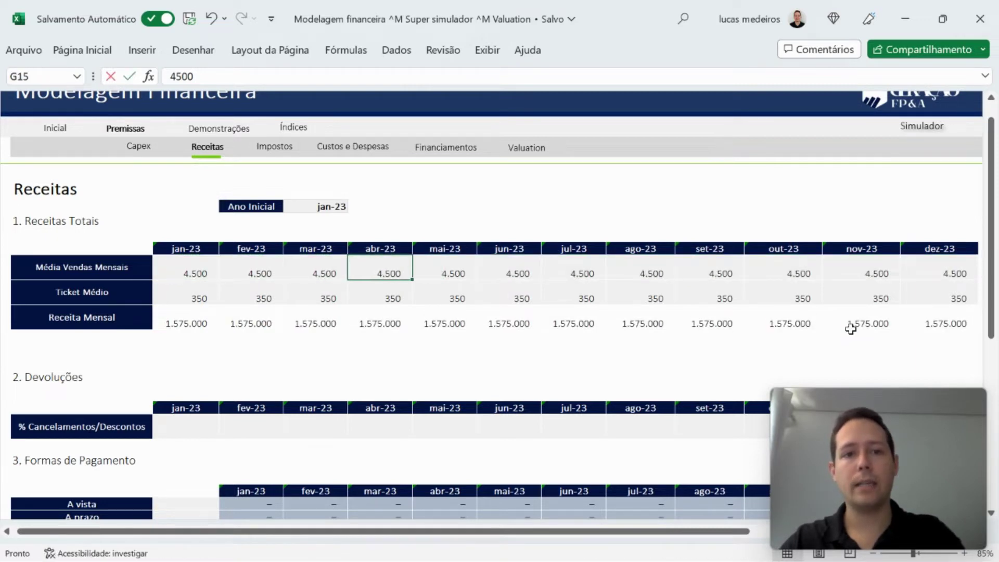
Review the Média Vendas Mensais row month by month through December and back to April.
{"action": "key", "text": "Down"}
{"action": "key", "text": "Up"}
{"action": "key", "text": "Right"}
{"action": "key", "text": "Right"}
{"action": "key", "text": "Right"}
{"action": "key", "text": "Right"}
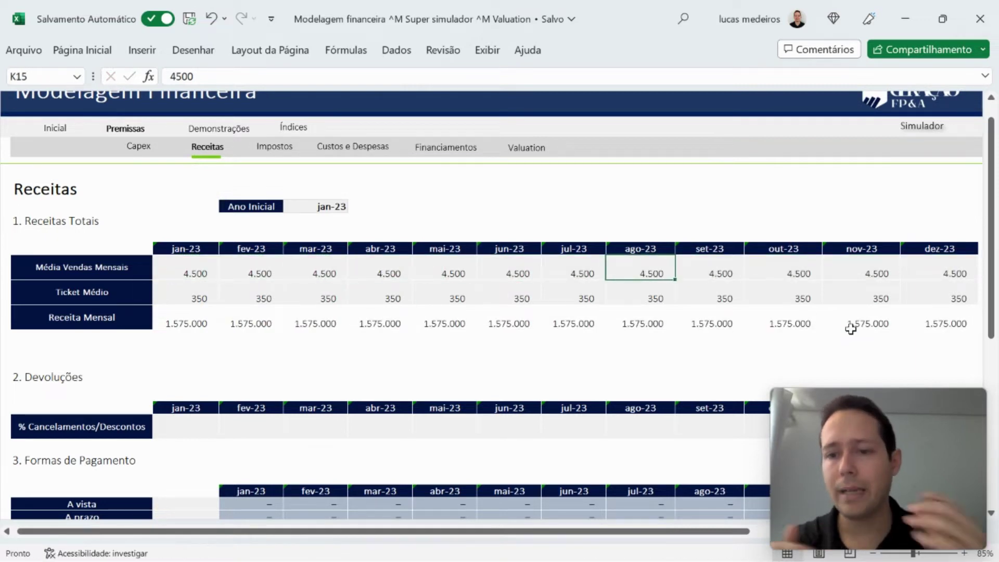
{"action": "key", "text": "Right"}
{"action": "key", "text": "Right"}
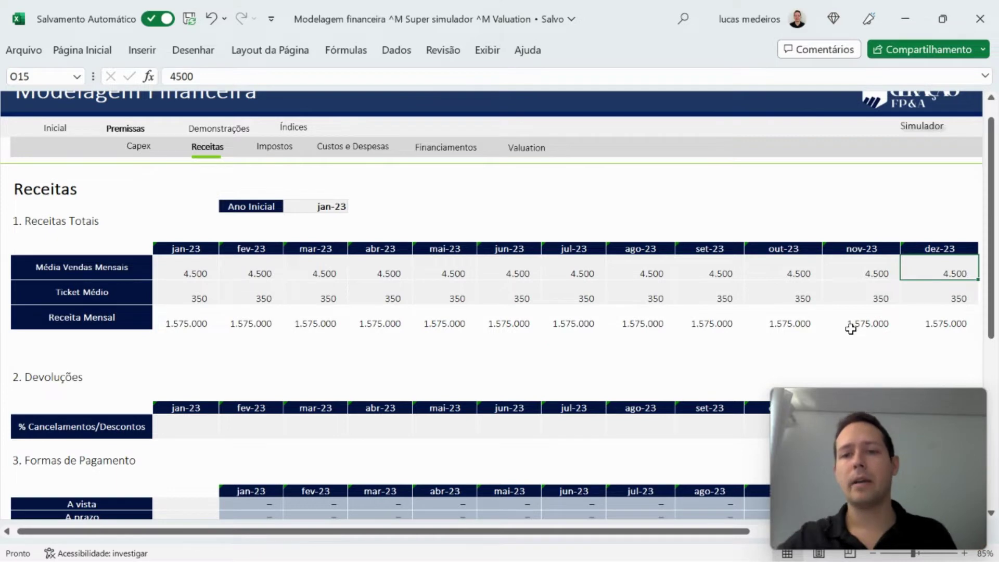
{"action": "key", "text": "Left"}
{"action": "key", "text": "Left"}
{"action": "key", "text": "Left"}
{"action": "key", "text": "Left"}
{"action": "key", "text": "Left"}
{"action": "key", "text": "Left"}
{"action": "key", "text": "Left"}
{"action": "key", "text": "Left"}
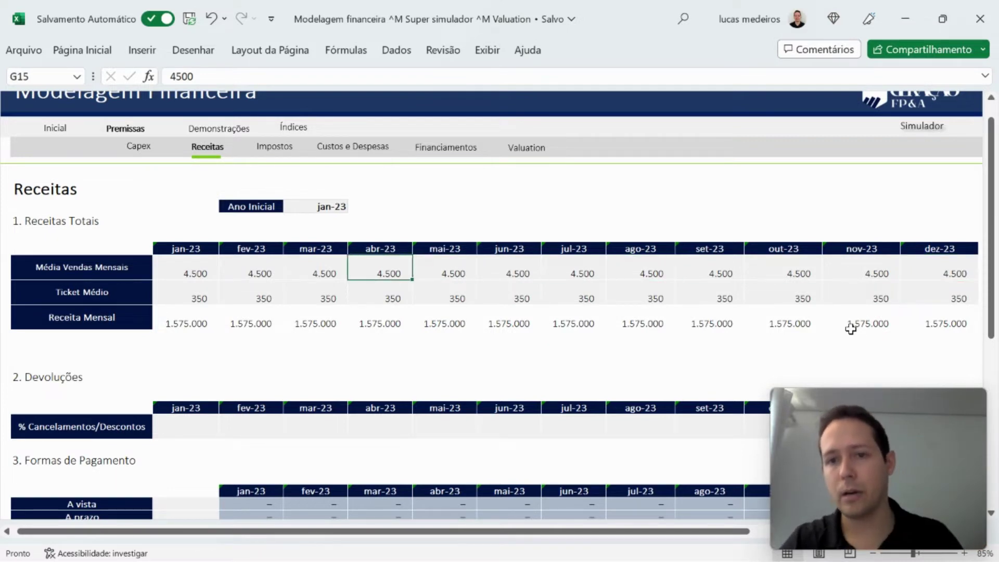
Set November's Média Vendas Mensais to 6500.
{"action": "key", "text": "Right"}
{"action": "key", "text": "Right"}
{"action": "key", "text": "Right"}
{"action": "key", "text": "Right"}
{"action": "key", "text": "Right"}
{"action": "key", "text": "Right"}
{"action": "key", "text": "Right"}
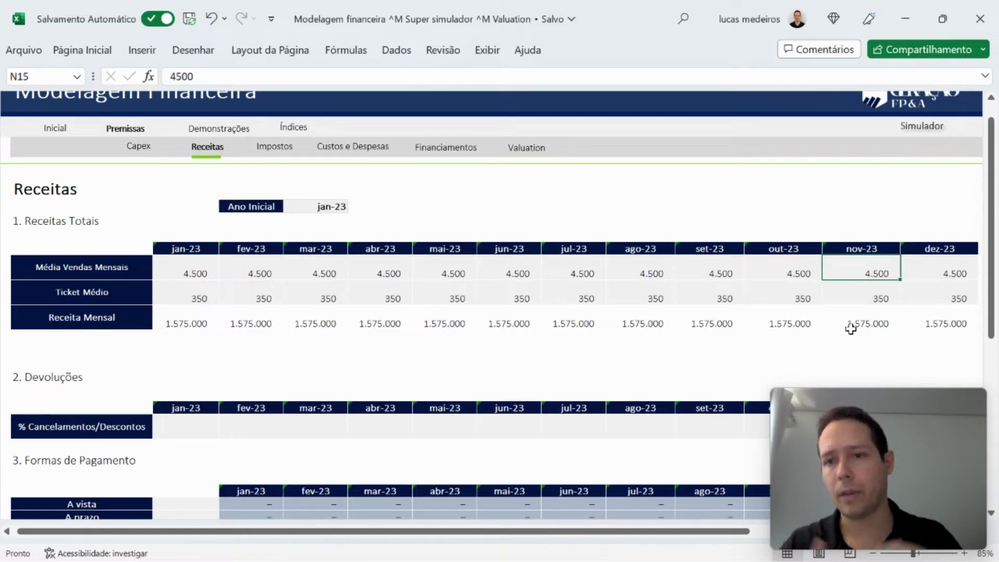
{"action": "type", "text": "6500"}
{"action": "key", "text": "Return"}
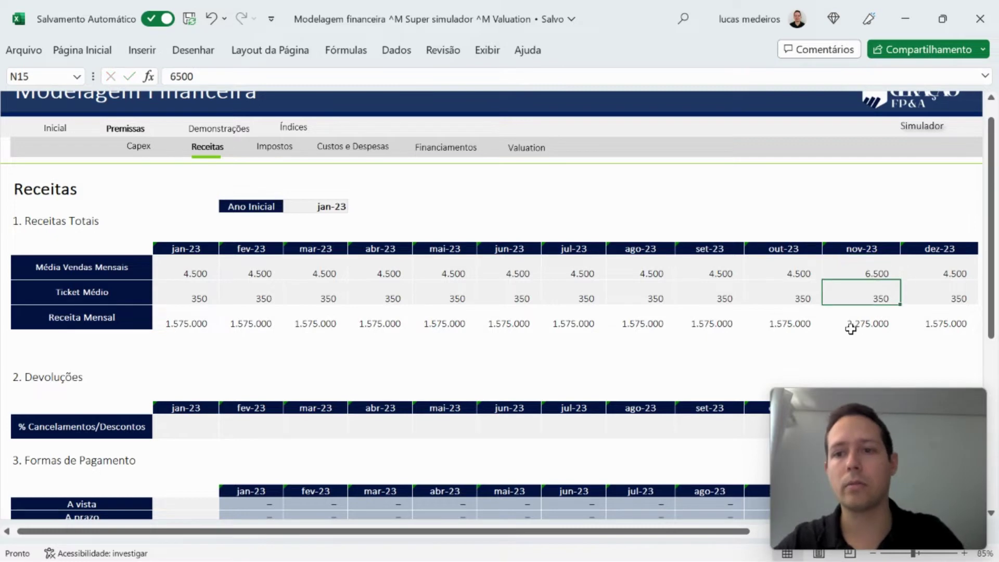
Copy November's Média Vendas Mensais of 6500 into December.
{"action": "key", "text": "Up"}
{"action": "key", "text": "ctrl+c"}
{"action": "key", "text": "Right"}
{"action": "key", "text": "ctrl+v"}
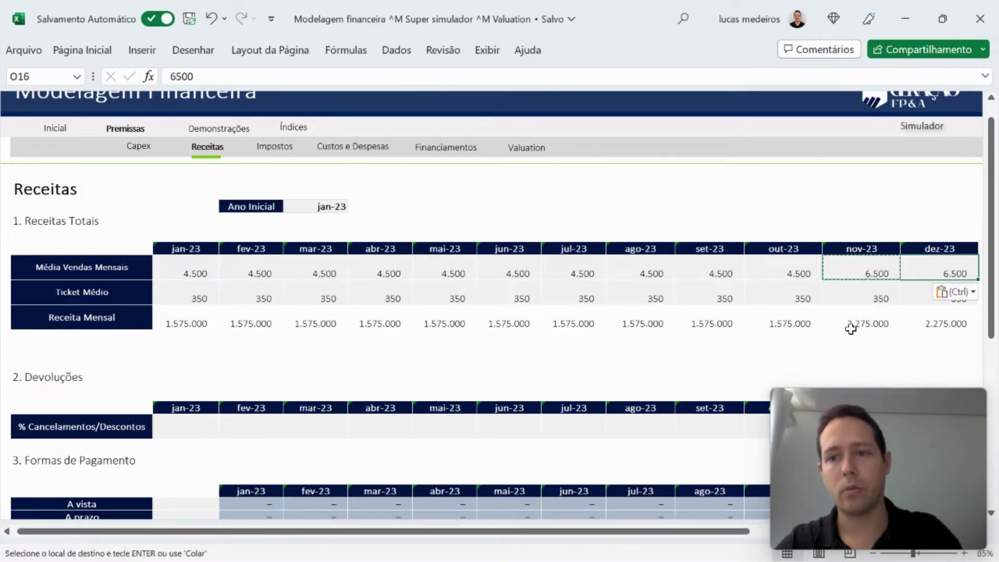
{"action": "key", "text": "Escape"}
{"action": "key", "text": "Down"}
{"action": "key", "text": "Left"}
{"action": "key", "text": "Left"}
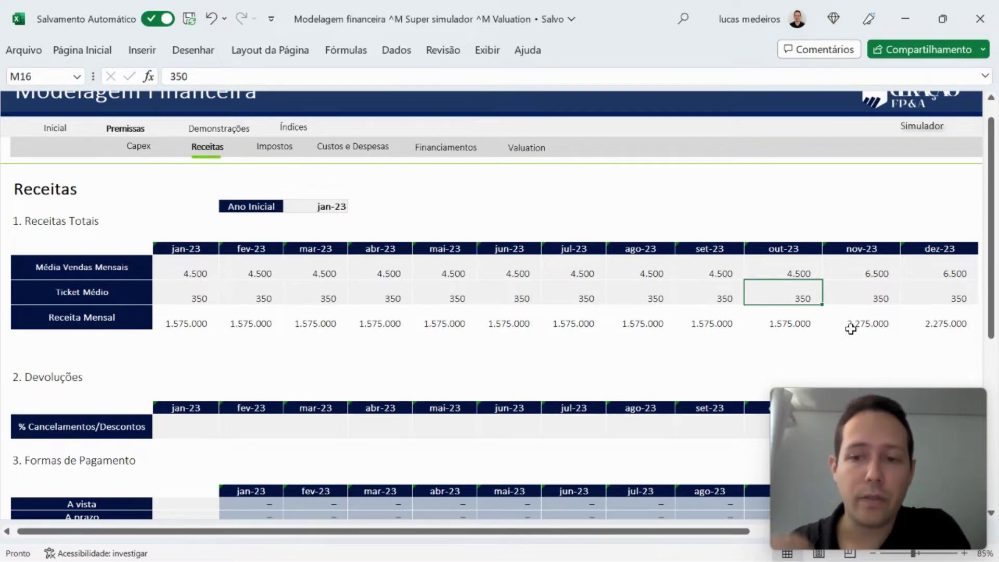
Set January's % Cancelamentos/Descontos in the Devoluções section to 1%.
{"action": "key", "text": "Down"}
{"action": "key", "text": "Down"}
{"action": "key", "text": "Down"}
{"action": "key", "text": "Down"}
{"action": "key", "text": "Down"}
{"action": "key", "text": "Down"}
{"action": "key", "text": "Down"}
{"action": "key", "text": "Down"}
{"action": "key", "text": "Down"}
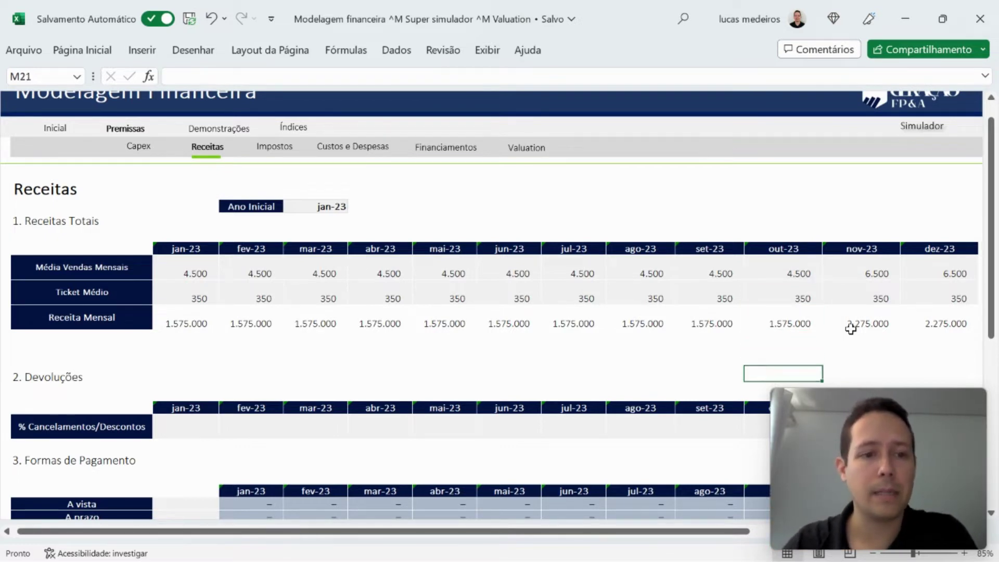
{"action": "key", "text": "Down"}
{"action": "key", "text": "Left"}
{"action": "key", "text": "Left"}
{"action": "key", "text": "Left"}
{"action": "key", "text": "Left"}
{"action": "key", "text": "Left"}
{"action": "key", "text": "Left"}
{"action": "key", "text": "Left"}
{"action": "key", "text": "Left"}
{"action": "key", "text": "Left"}
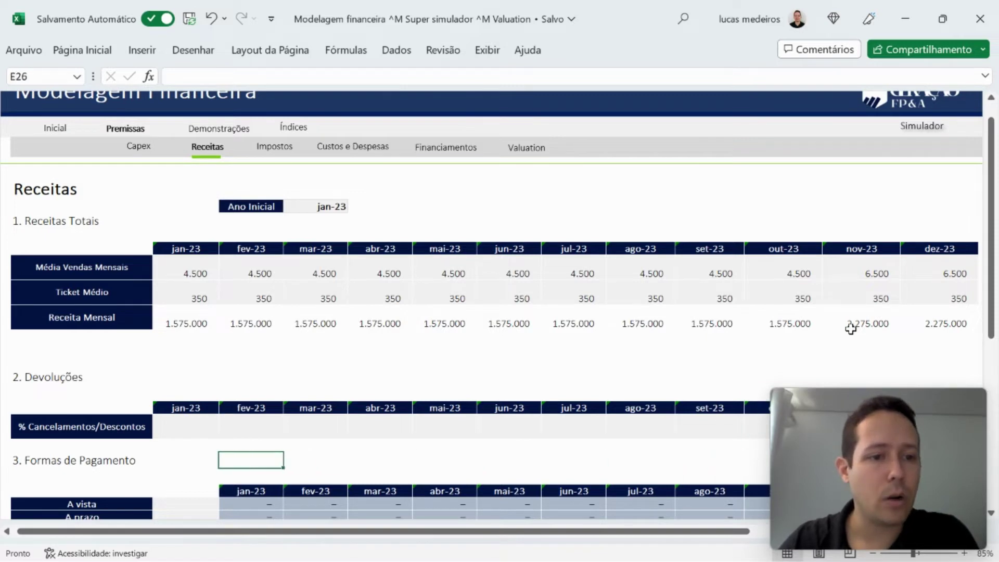
{"action": "key", "text": "Up"}
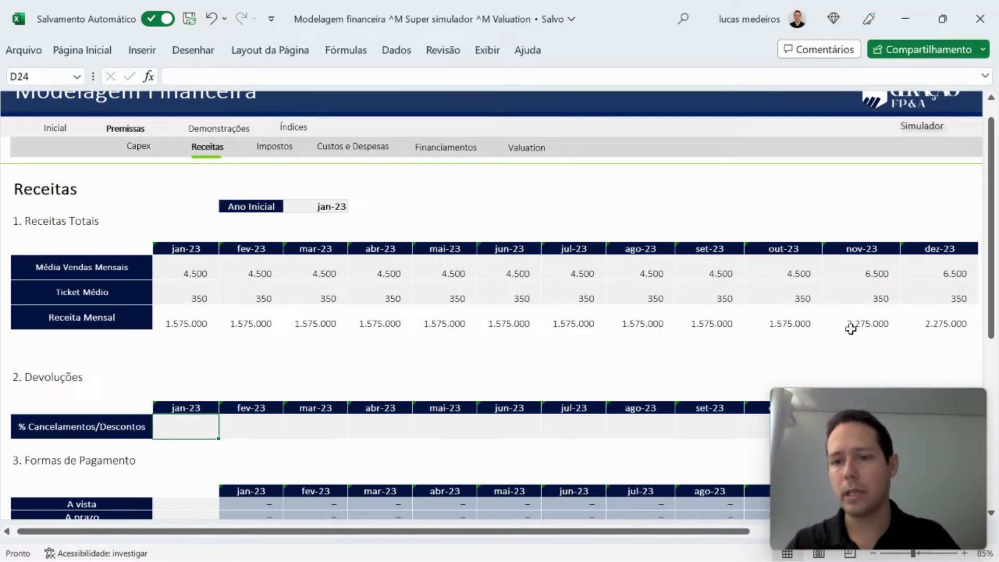
{"action": "type", "text": "1"}
{"action": "key", "text": "Return"}
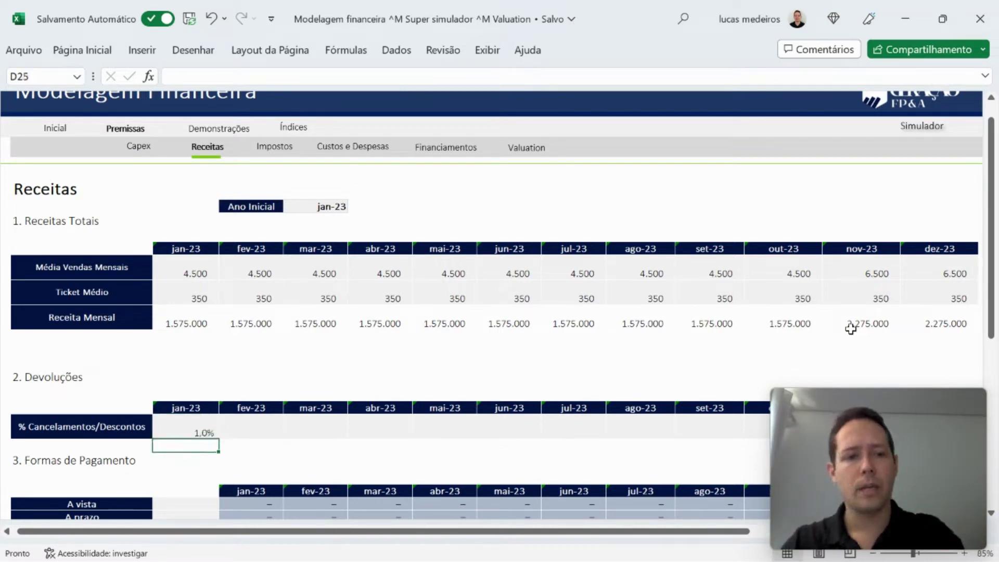
Copy January's 1% Cancelamentos/Descontos across the row through December.
{"action": "key", "text": "Up"}
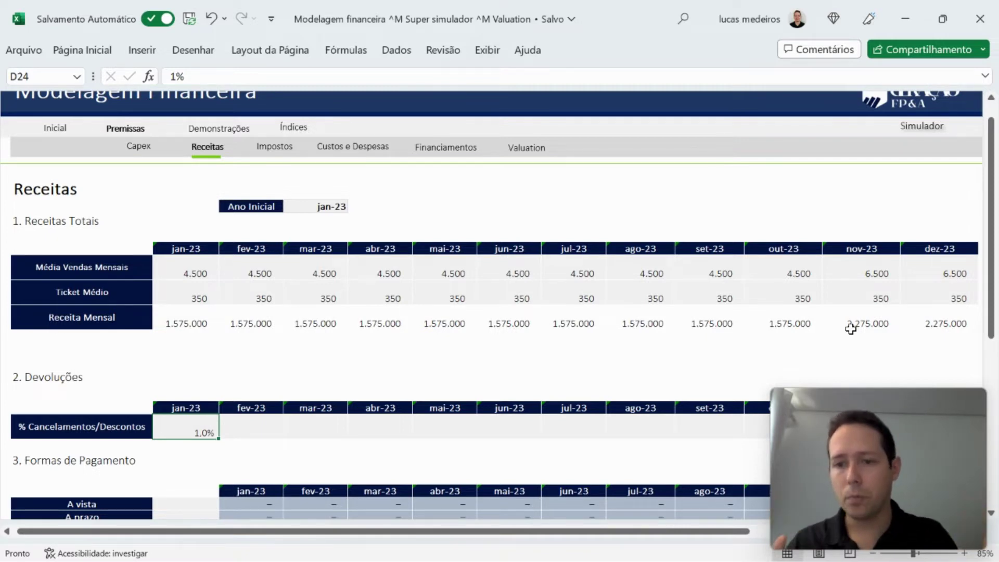
{"action": "key", "text": "ctrl+c"}
{"action": "key", "text": "shift+Right"}
{"action": "key", "text": "shift+Right"}
{"action": "key", "text": "shift+Right"}
{"action": "key", "text": "shift+Right"}
{"action": "key", "text": "shift+Right"}
{"action": "key", "text": "shift+Right"}
{"action": "key", "text": "shift+Right"}
{"action": "key", "text": "shift+Right"}
{"action": "key", "text": "shift+Right"}
{"action": "key", "text": "shift+Right"}
{"action": "key", "text": "shift+Right"}
{"action": "key", "text": "shift+Right"}
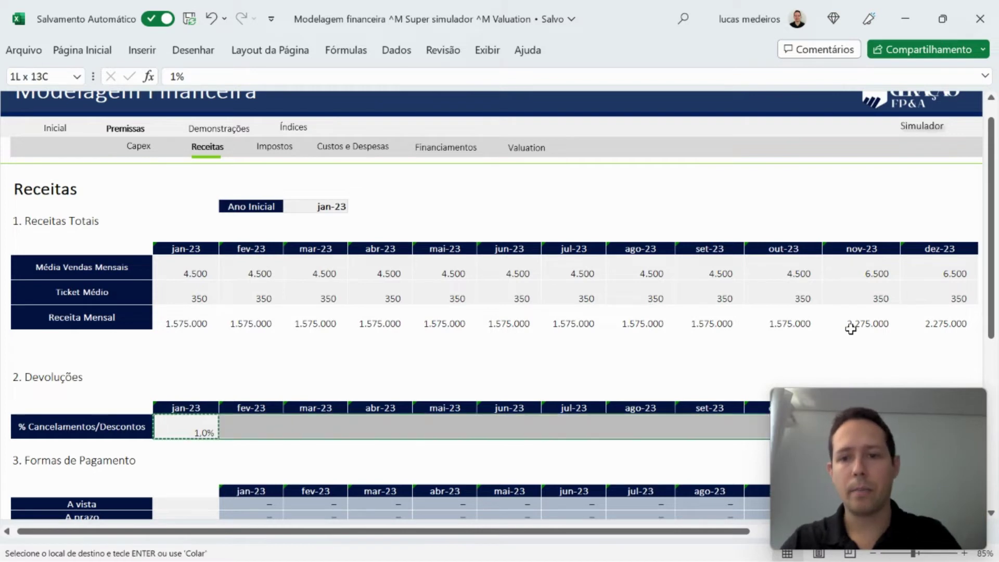
{"action": "key", "text": "Return"}
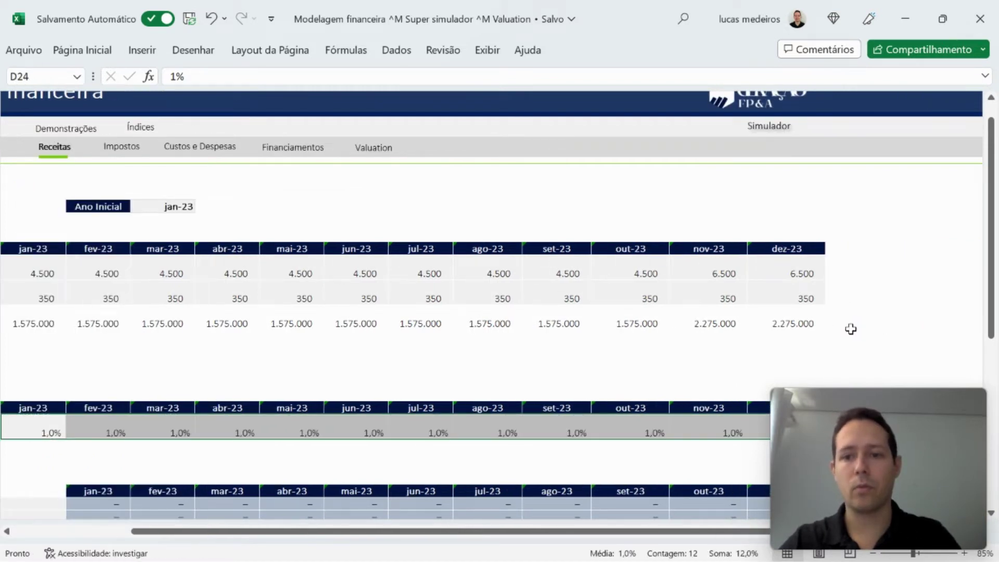
Check the filled Receitas Totais and Devoluções rows through December and bring the Formas de Pagamento and Ciclo Operacional tables into view.
{"action": "scroll", "coordinate": [824, 323], "scroll_direction": "right", "scroll_amount": 4}
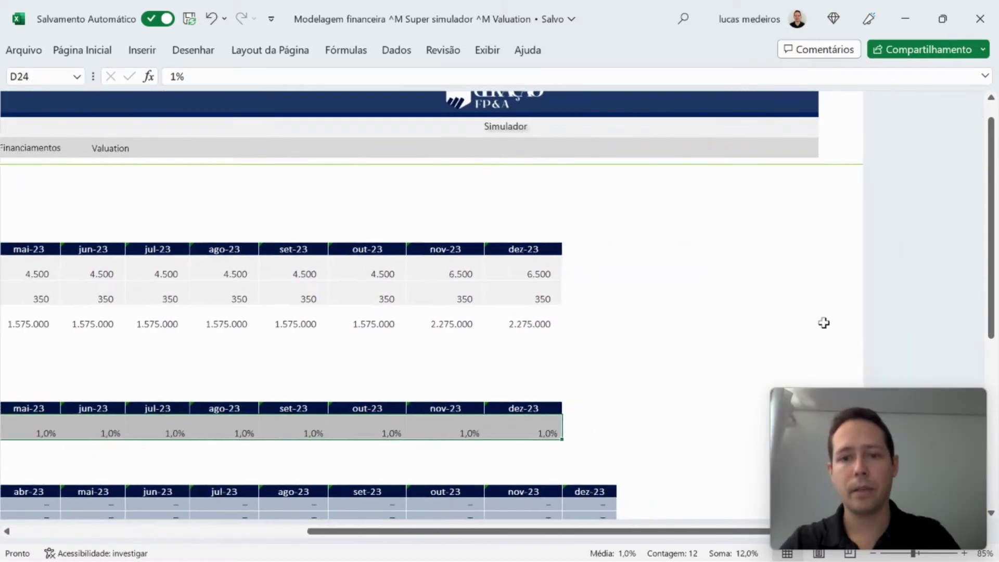
{"action": "scroll", "coordinate": [823, 323], "scroll_direction": "left", "scroll_amount": 4}
{"action": "scroll", "coordinate": [823, 323], "scroll_direction": "left", "scroll_amount": 3}
{"action": "left_click", "coordinate": [834, 349]}
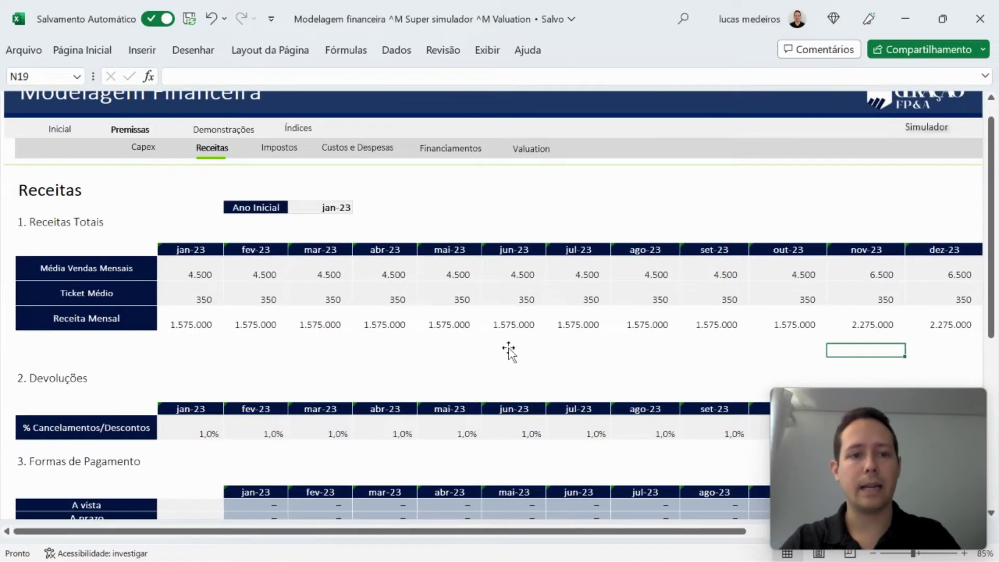
{"action": "scroll", "coordinate": [508, 350], "scroll_direction": "right", "scroll_amount": 4}
{"action": "scroll", "coordinate": [469, 380], "scroll_direction": "left", "scroll_amount": 4}
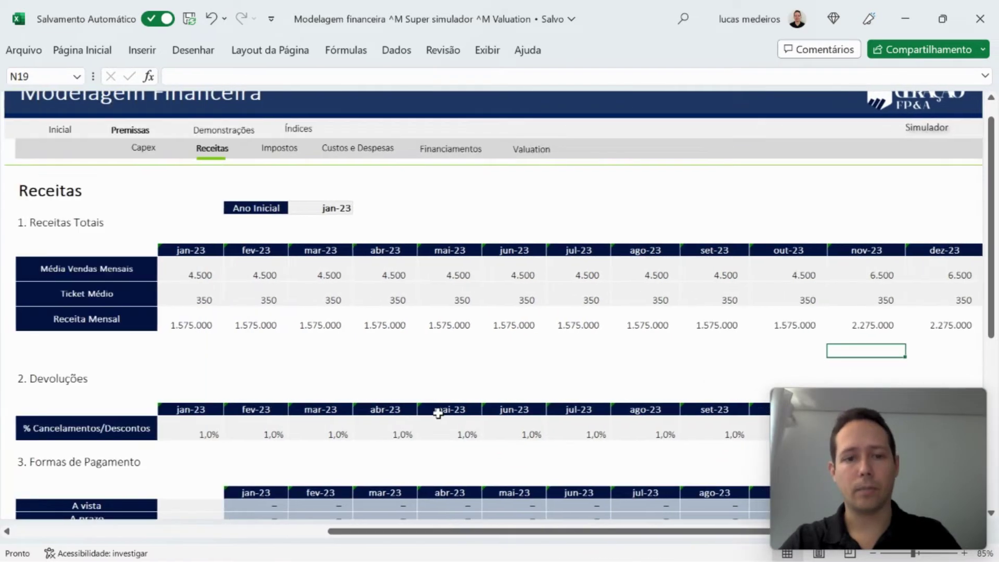
{"action": "scroll", "coordinate": [439, 413], "scroll_direction": "down", "scroll_amount": 3}
{"action": "scroll", "coordinate": [439, 412], "scroll_direction": "down", "scroll_amount": 1}
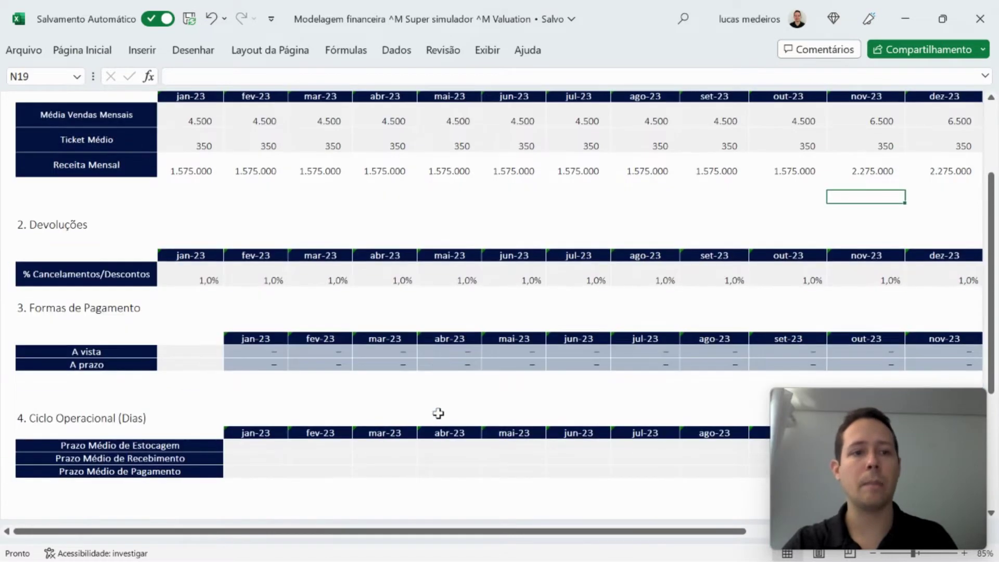
In the Formas de Pagamento table, set the A vista share to 40% and the A prazo share to 60%.
{"action": "left_click", "coordinate": [169, 351]}
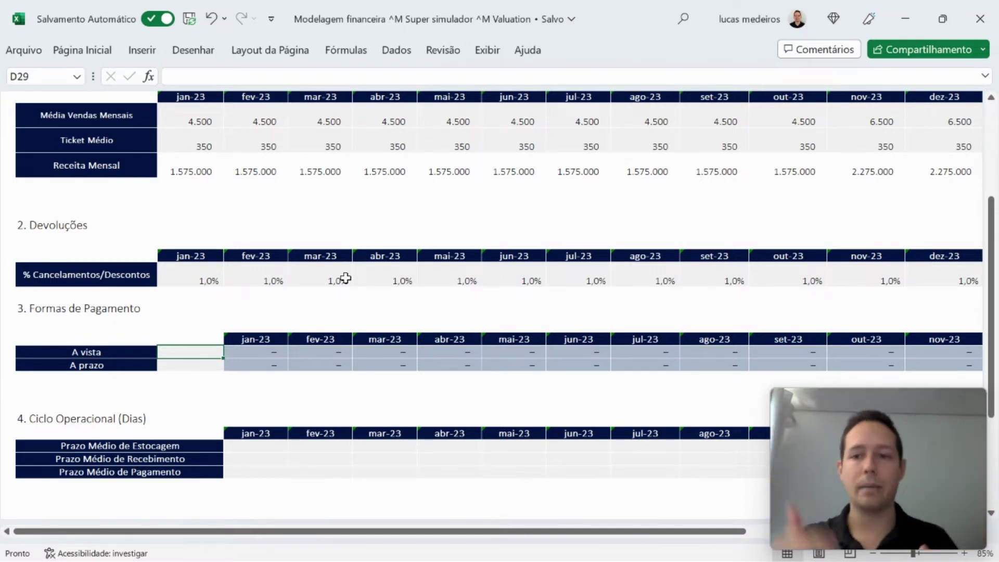
{"action": "key", "text": "Right"}
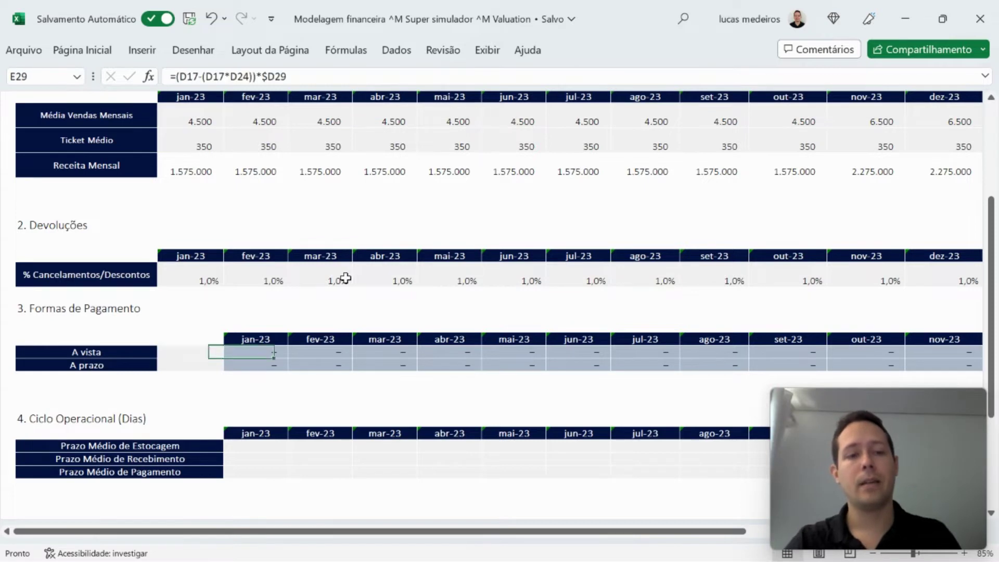
{"action": "key", "text": "Left"}
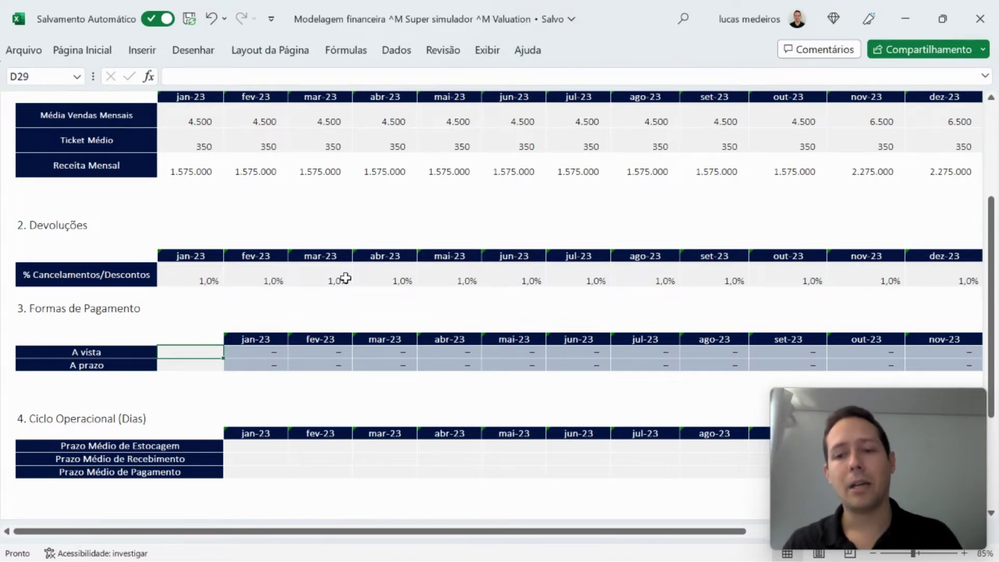
{"action": "type", "text": "40%"}
{"action": "key", "text": "Return"}
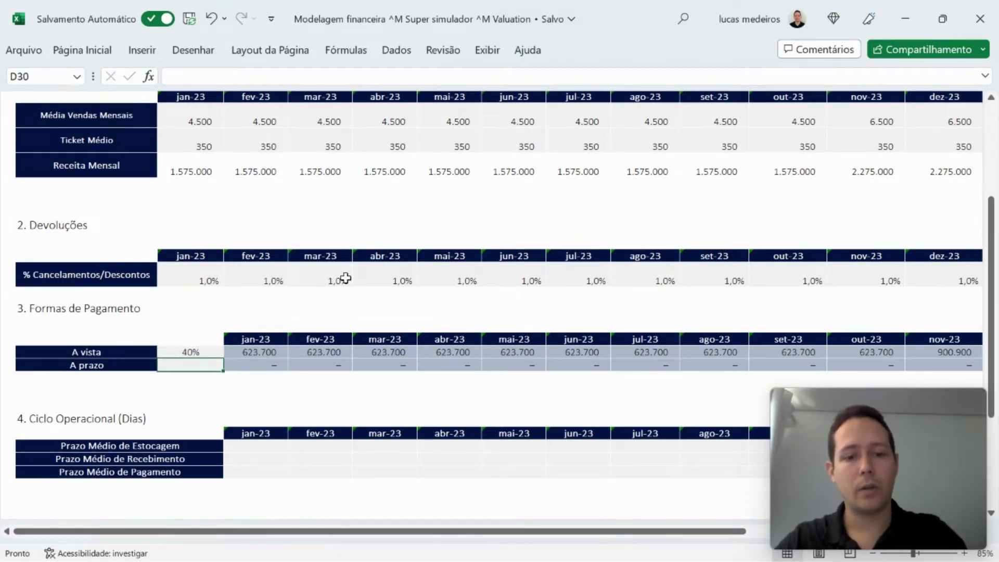
{"action": "type", "text": "60%"}
{"action": "key", "text": "Return"}
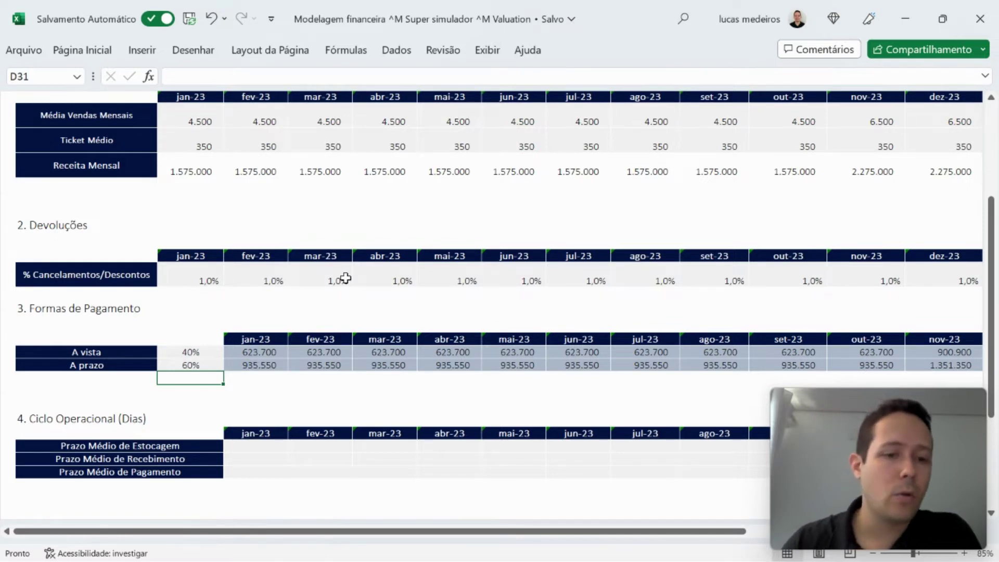
In the Ciclo Operacional table, set January's Prazo Médio de Pagamento to 30 days.
{"action": "key", "text": "Down"}
{"action": "key", "text": "Down"}
{"action": "key", "text": "Down"}
{"action": "key", "text": "Down"}
{"action": "key", "text": "Down"}
{"action": "key", "text": "Down"}
{"action": "key", "text": "Down"}
{"action": "key", "text": "Down"}
{"action": "key", "text": "Down"}
{"action": "key", "text": "Down"}
{"action": "key", "text": "Down"}
{"action": "key", "text": "Down"}
{"action": "key", "text": "Down"}
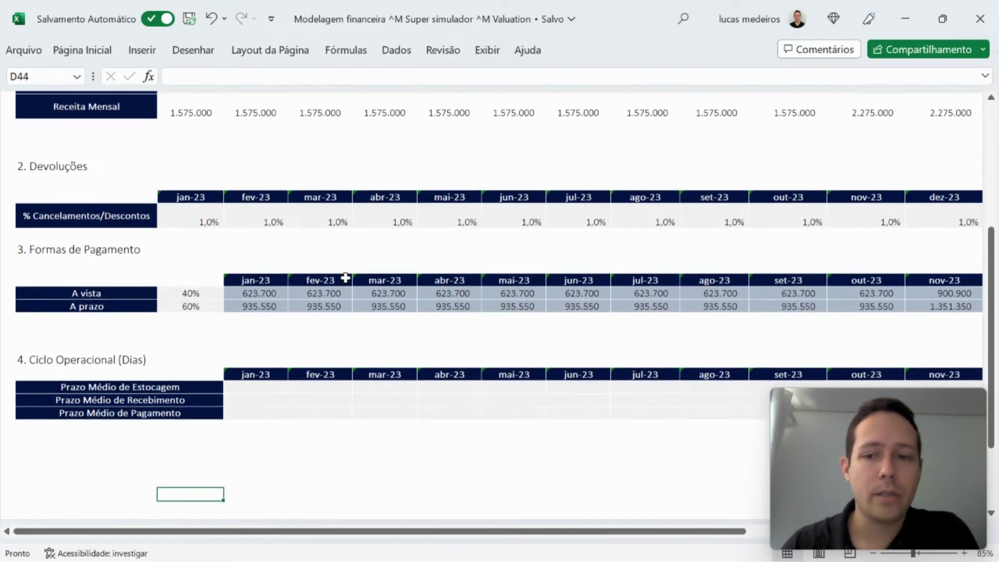
{"action": "key", "text": "Down"}
{"action": "key", "text": "Down"}
{"action": "key", "text": "Down"}
{"action": "key", "text": "Up"}
{"action": "key", "text": "Up"}
{"action": "key", "text": "Up"}
{"action": "key", "text": "Up"}
{"action": "key", "text": "Up"}
{"action": "key", "text": "Up"}
{"action": "key", "text": "Up"}
{"action": "key", "text": "Up"}
{"action": "key", "text": "Up"}
{"action": "key", "text": "Up"}
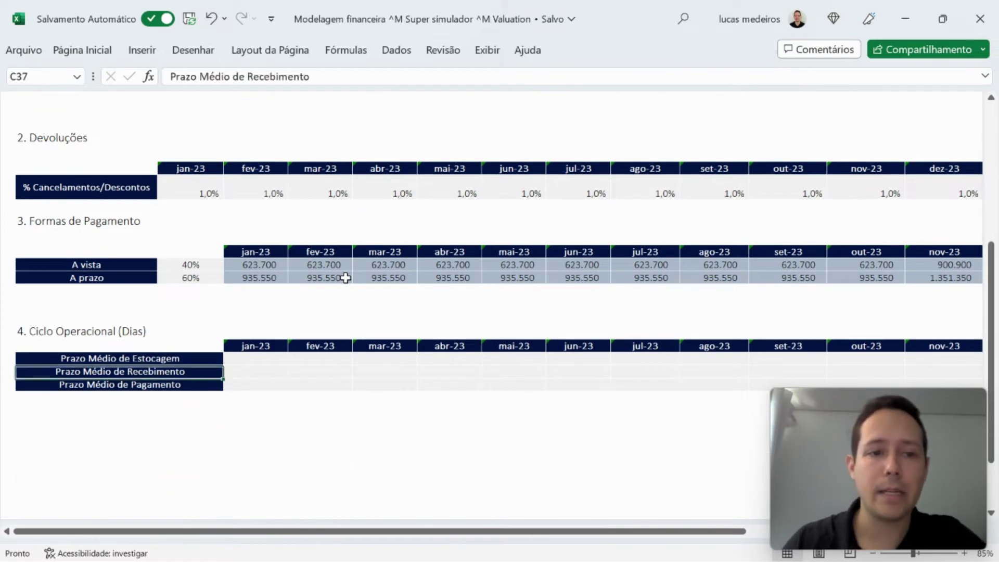
{"action": "key", "text": "Up"}
{"action": "key", "text": "Right"}
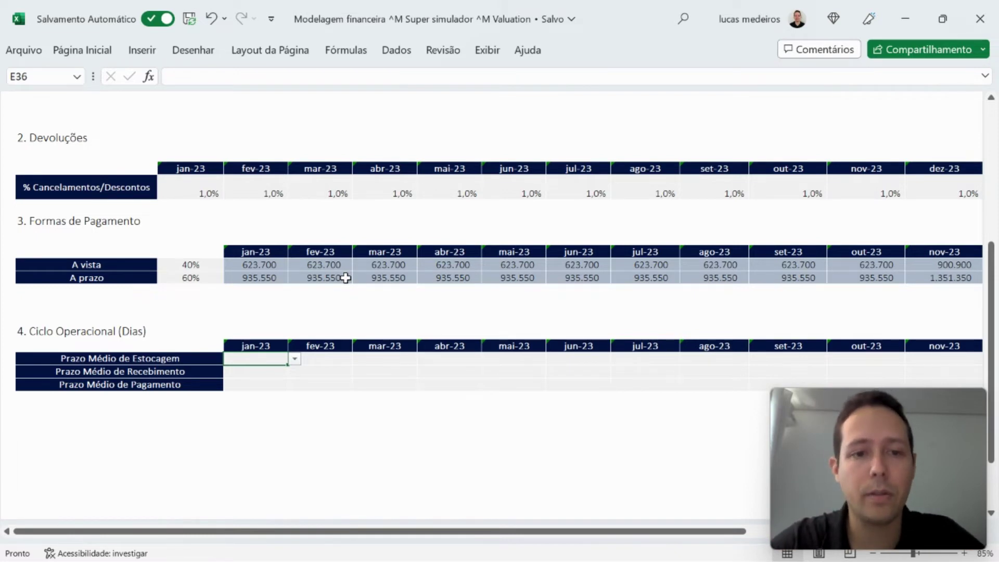
{"action": "key", "text": "Down"}
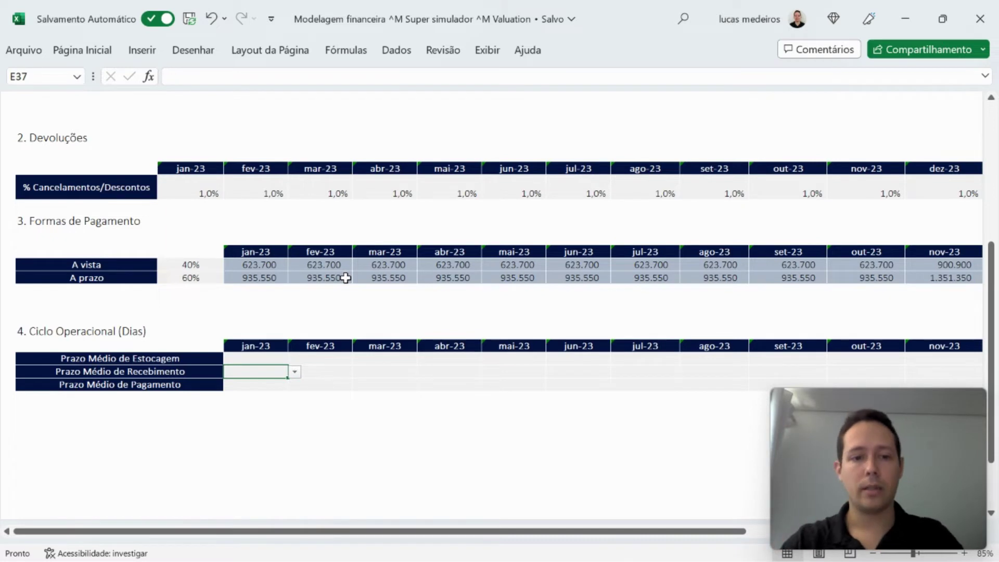
{"action": "key", "text": "Return"}
{"action": "type", "text": "30"}
{"action": "key", "text": "Return"}
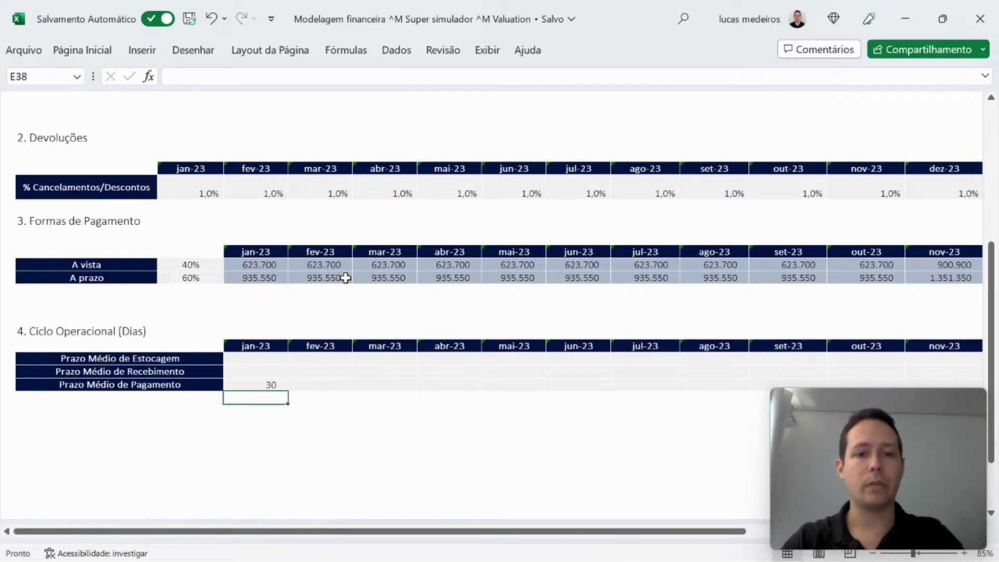
Set January's Prazo Médio de Recebimento to 60 days in the Ciclo Operacional table.
{"action": "key", "text": "Up"}
{"action": "key", "text": "Up"}
{"action": "type", "text": "60"}
{"action": "key", "text": "Return"}
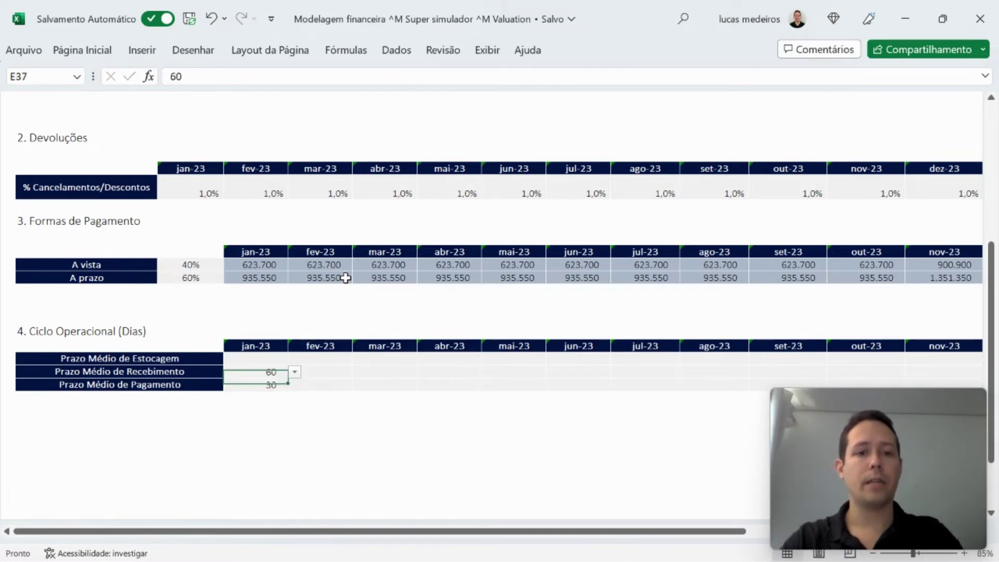
Copy January's Prazo Médio de Recebimento and Pagamento values, 60 and 30, across both rows through December.
{"action": "key", "text": "Up"}
{"action": "key", "text": "shift+Down"}
{"action": "key", "text": "ctrl+c"}
{"action": "key", "text": "shift+Right"}
{"action": "key", "text": "shift+Right"}
{"action": "key", "text": "shift+Right"}
{"action": "key", "text": "shift+Right"}
{"action": "key", "text": "shift+Right"}
{"action": "key", "text": "shift+Right"}
{"action": "key", "text": "shift+Right"}
{"action": "key", "text": "shift+Right"}
{"action": "key", "text": "shift+Right"}
{"action": "key", "text": "shift+Right"}
{"action": "key", "text": "shift+Right"}
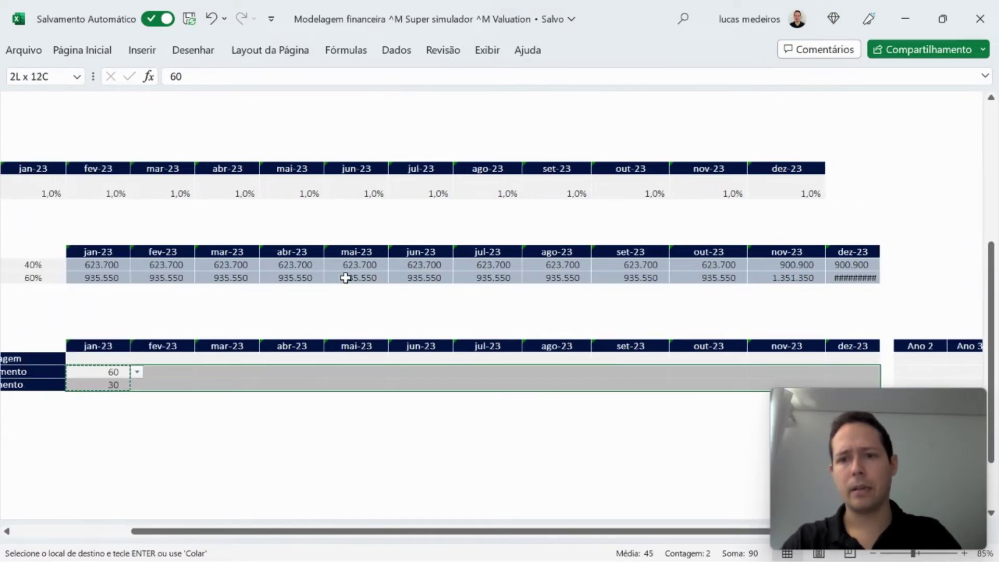
{"action": "key", "text": "Return"}
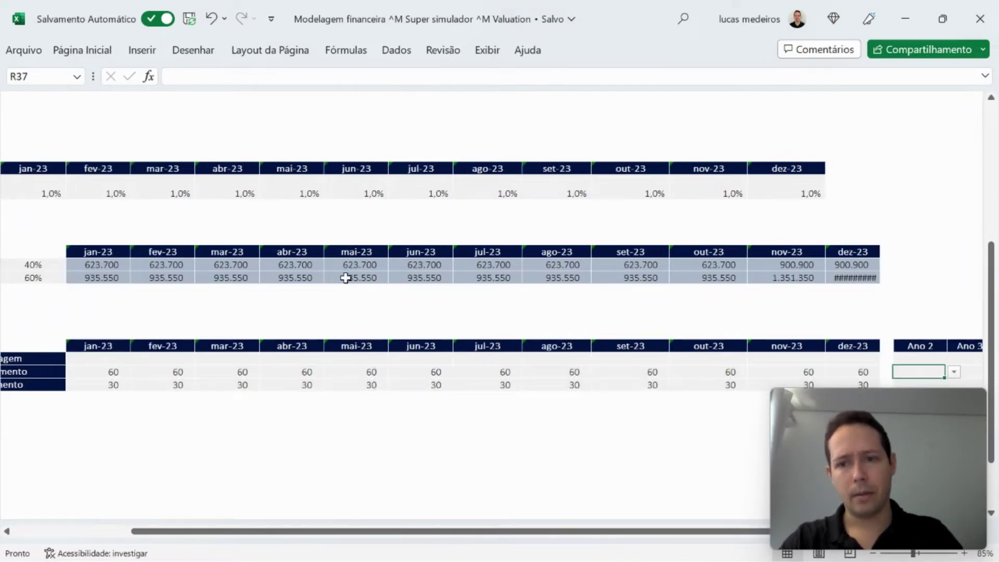
Copy the September to December Prazo Médio de Recebimento and Pagamento values into the Ano 2 to Ano 5 columns.
{"action": "key", "text": "Right"}
{"action": "key", "text": "Right"}
{"action": "key", "text": "Right"}
{"action": "key", "text": "Left"}
{"action": "key", "text": "Left"}
{"action": "key", "text": "Left"}
{"action": "key", "text": "Left"}
{"action": "key", "text": "Left"}
{"action": "key", "text": "Left"}
{"action": "key", "text": "Left"}
{"action": "key", "text": "Left"}
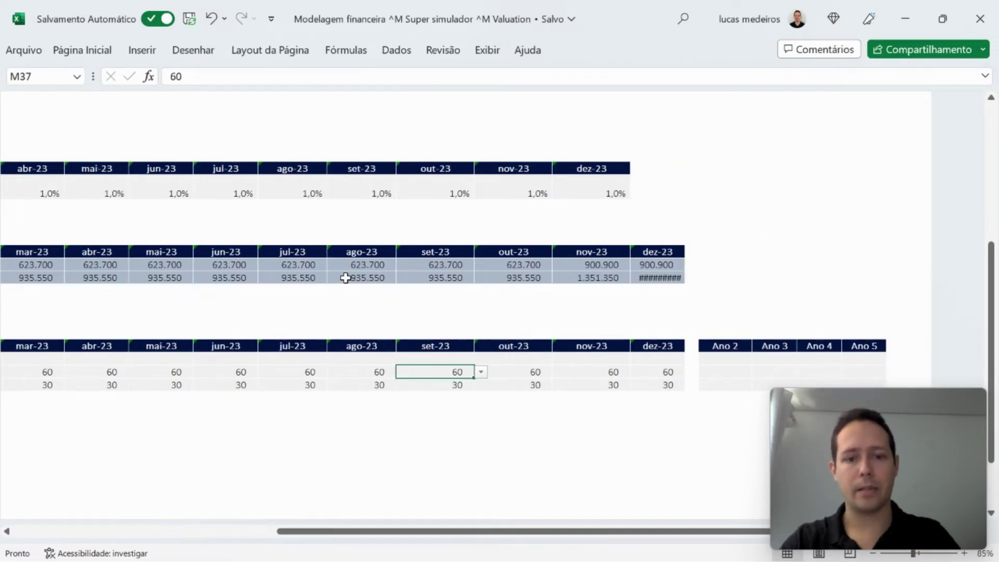
{"action": "key", "text": "shift+Right"}
{"action": "key", "text": "shift+Right"}
{"action": "key", "text": "shift+Right"}
{"action": "key", "text": "shift+Down"}
{"action": "key", "text": "ctrl+c"}
{"action": "key", "text": "ctrl+Right"}
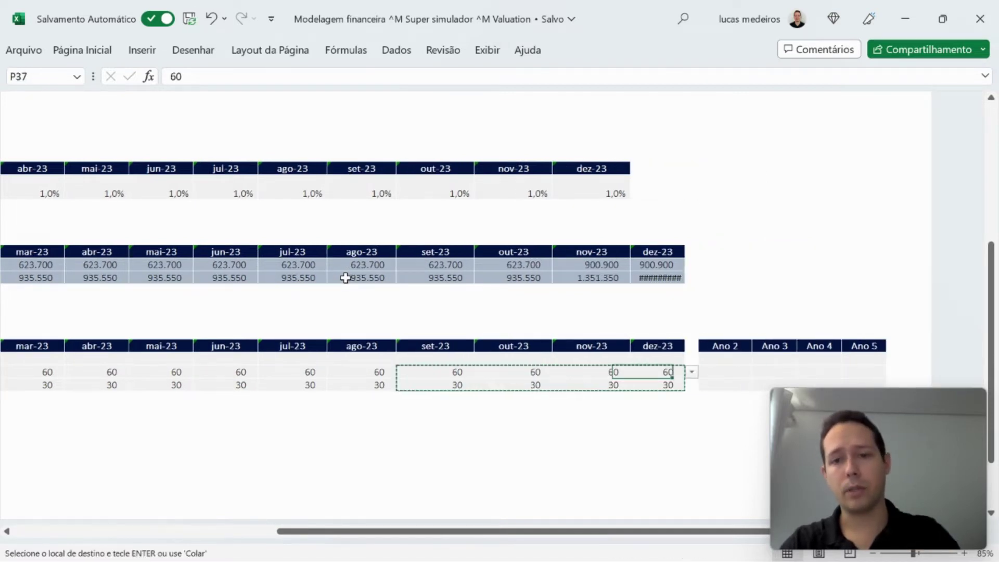
{"action": "key", "text": "Right"}
{"action": "key", "text": "Right"}
{"action": "key", "text": "shift+Right"}
{"action": "key", "text": "shift+Right"}
{"action": "key", "text": "shift+Right"}
{"action": "key", "text": "shift+Down"}
{"action": "key", "text": "Return"}
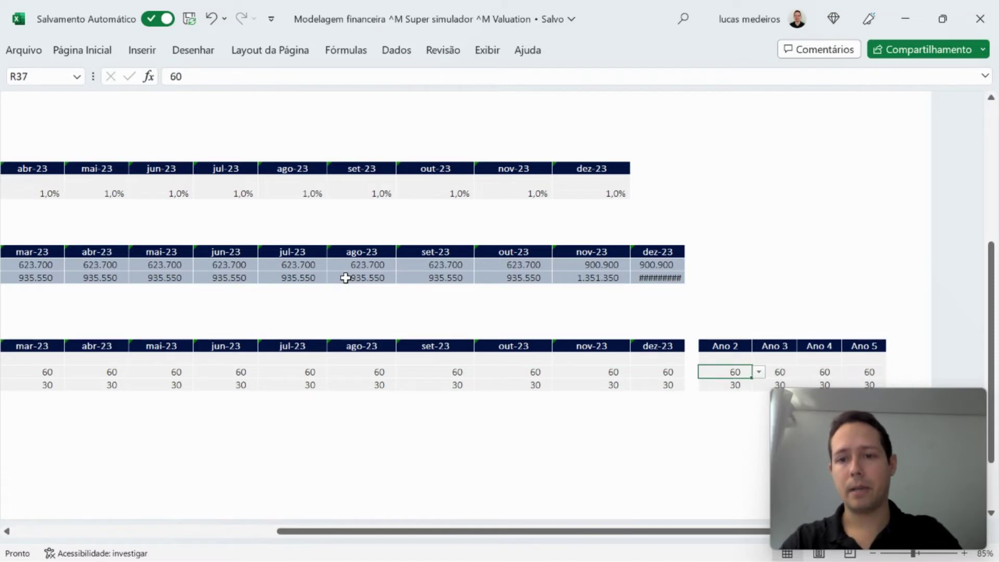
Re-enter December's A prazo formula in the Formas de Pagamento table so the column widens to fit its value.
{"action": "key", "text": "Down"}
{"action": "key", "text": "Up"}
{"action": "key", "text": "Up"}
{"action": "key", "text": "Up"}
{"action": "key", "text": "Up"}
{"action": "key", "text": "Up"}
{"action": "key", "text": "Up"}
{"action": "key", "text": "Up"}
{"action": "key", "text": "Left"}
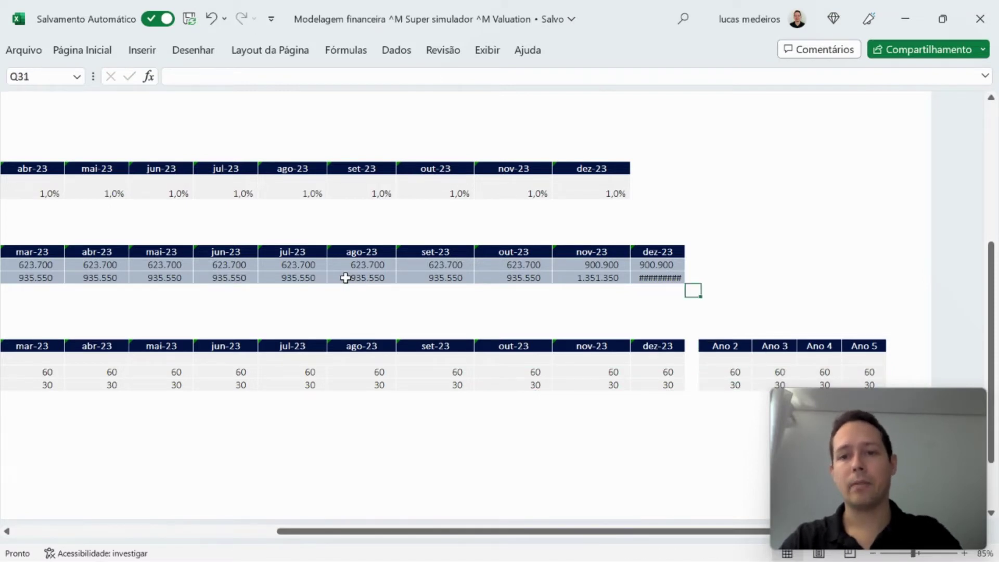
{"action": "key", "text": "Left"}
{"action": "key", "text": "Up"}
{"action": "key", "text": "F2"}
{"action": "key", "text": "Return"}
{"action": "key", "text": "Down"}
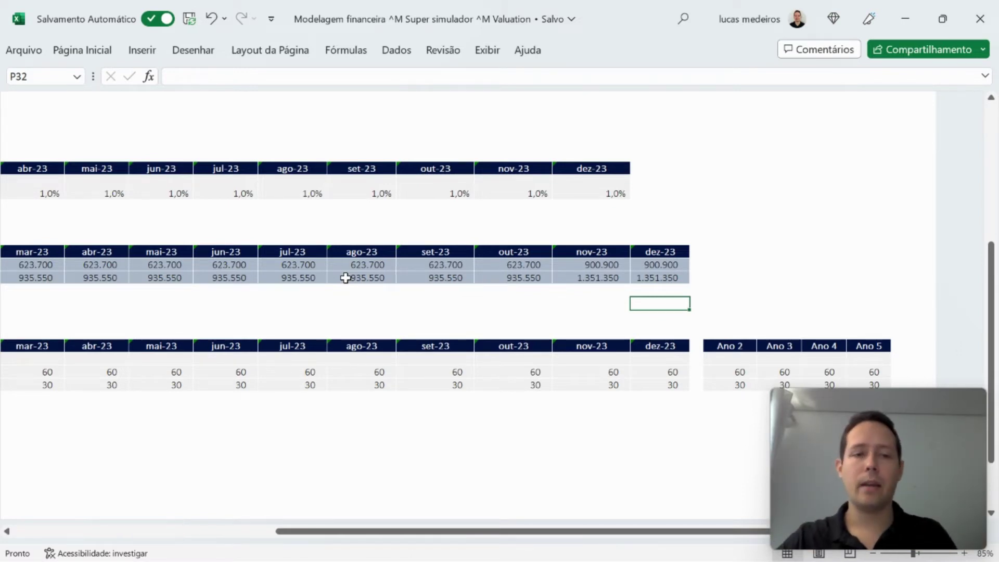
Review the Receitas assumptions from January through Ano 5, from the Ciclo Operacional table up to Receitas Totais.
{"action": "key", "text": "Left"}
{"action": "key", "text": "Left"}
{"action": "key", "text": "Left"}
{"action": "key", "text": "Left"}
{"action": "key", "text": "Left"}
{"action": "key", "text": "Left"}
{"action": "key", "text": "Left"}
{"action": "key", "text": "Left"}
{"action": "key", "text": "Left"}
{"action": "key", "text": "Left"}
{"action": "key", "text": "Left"}
{"action": "key", "text": "Left"}
{"action": "key", "text": "Left"}
{"action": "key", "text": "Left"}
{"action": "key", "text": "Left"}
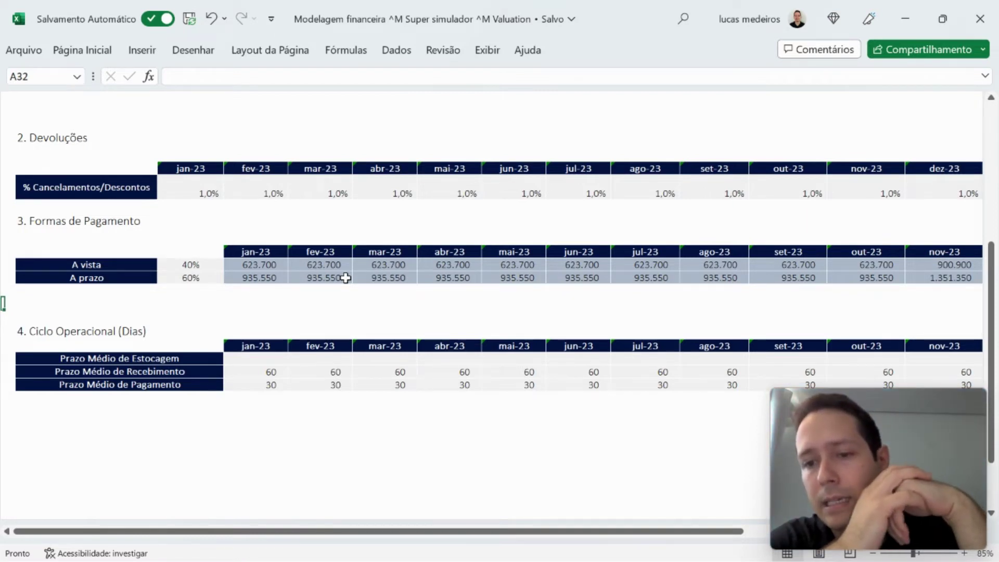
{"action": "scroll", "coordinate": [345, 277], "scroll_direction": "right", "scroll_amount": 5}
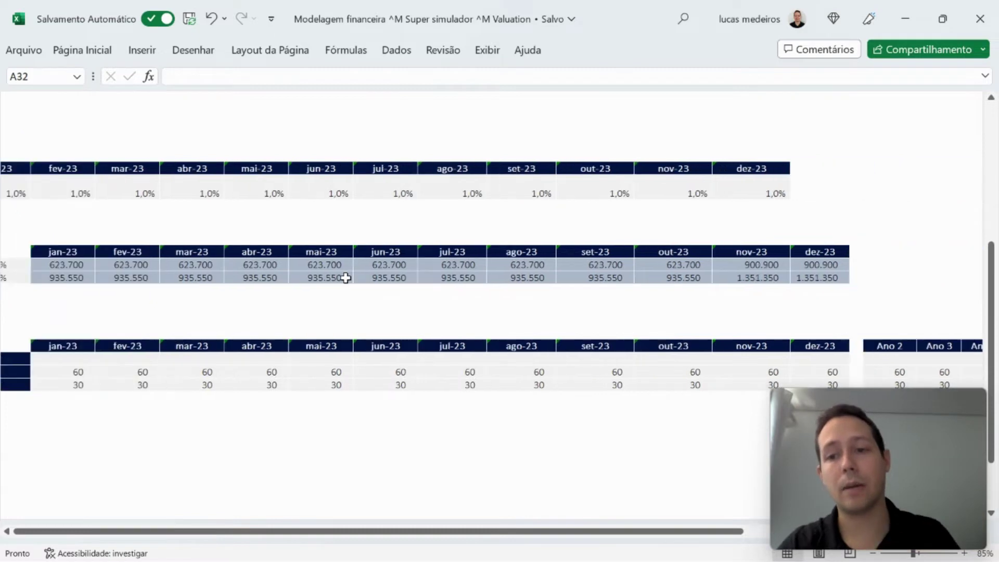
{"action": "scroll", "coordinate": [346, 277], "scroll_direction": "up", "scroll_amount": 3}
{"action": "scroll", "coordinate": [345, 277], "scroll_direction": "up", "scroll_amount": 3}
{"action": "scroll", "coordinate": [346, 277], "scroll_direction": "left", "scroll_amount": 5}
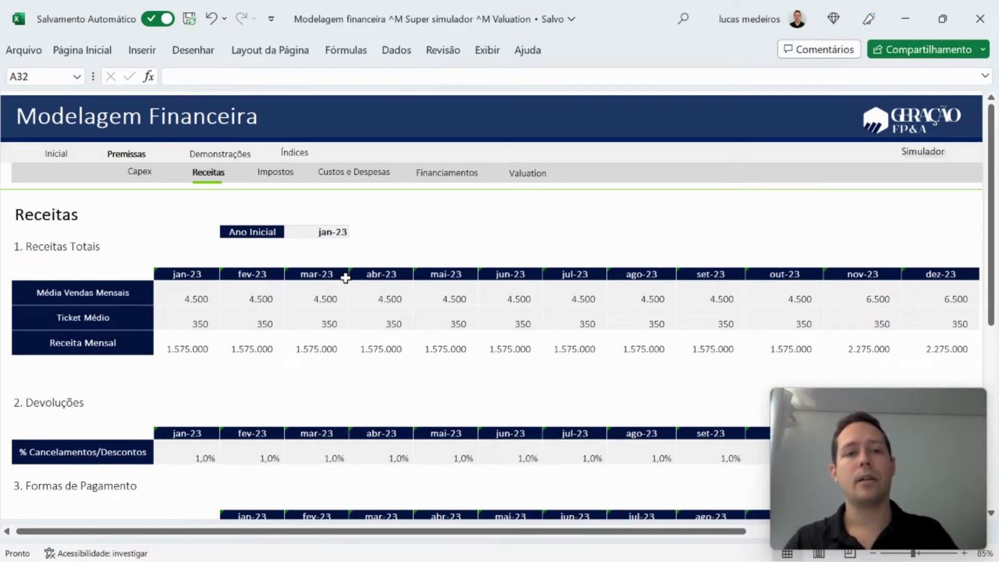
Open the Impostos assumptions and review the tax rates on sales and on profit.
{"action": "left_click", "coordinate": [308, 203]}
{"action": "left_click", "coordinate": [276, 172]}
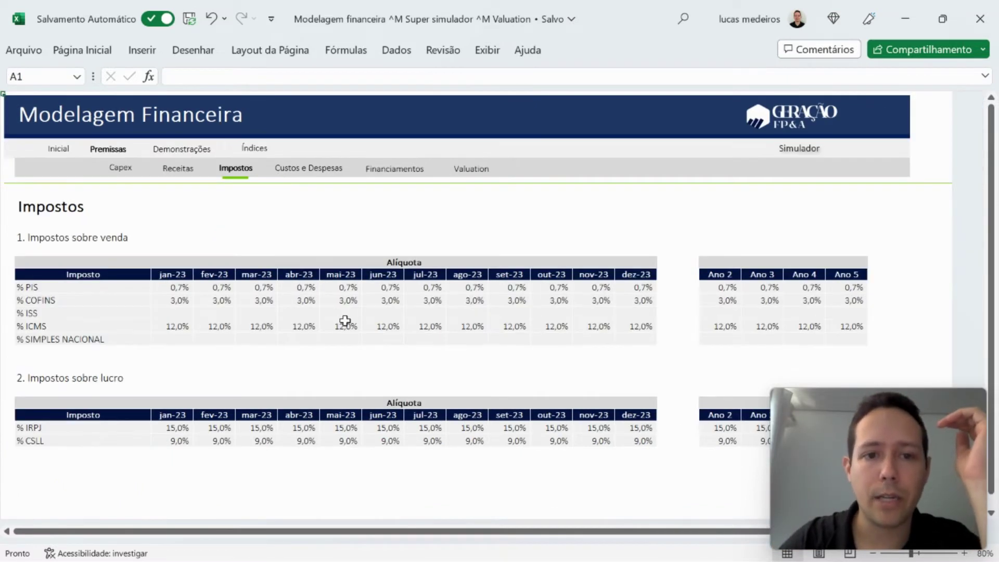
{"action": "scroll", "coordinate": [345, 321], "scroll_direction": "down", "scroll_amount": 1}
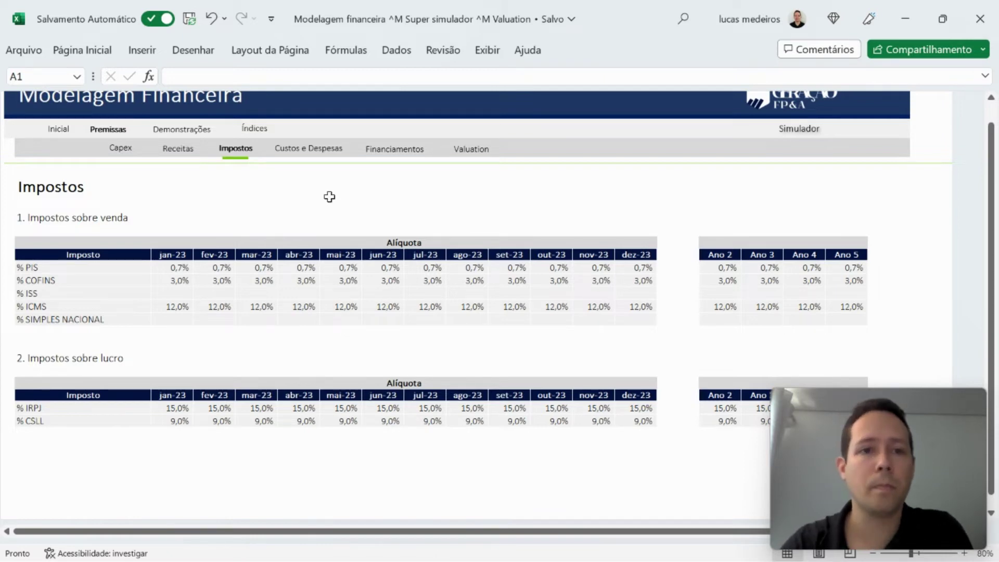
Open the Custos e Despesas assumptions and set January's % CMV/CPV/CSP to 62%.
{"action": "left_click", "coordinate": [306, 151]}
{"action": "scroll", "coordinate": [421, 280], "scroll_direction": "down", "scroll_amount": 1}
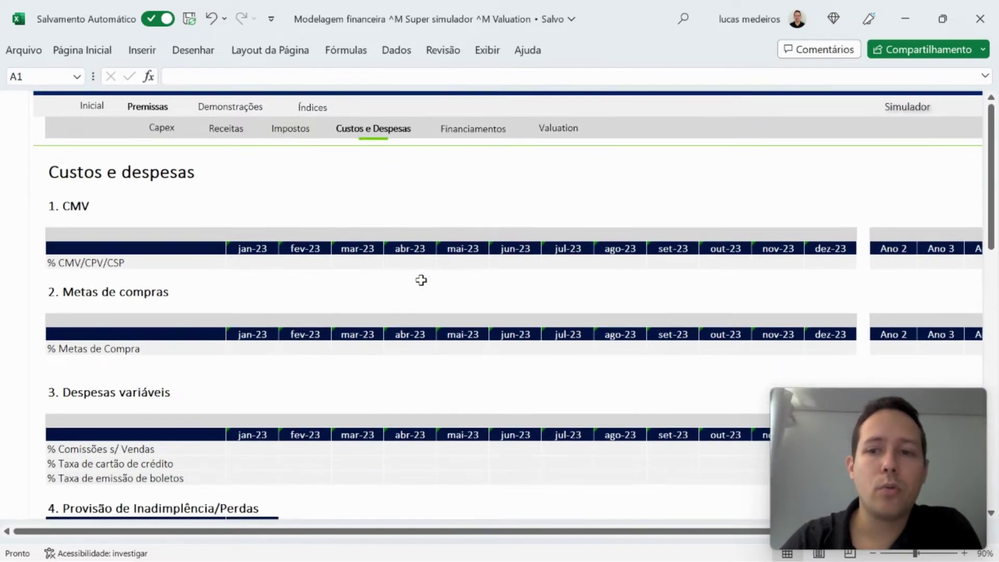
{"action": "left_click", "coordinate": [252, 262]}
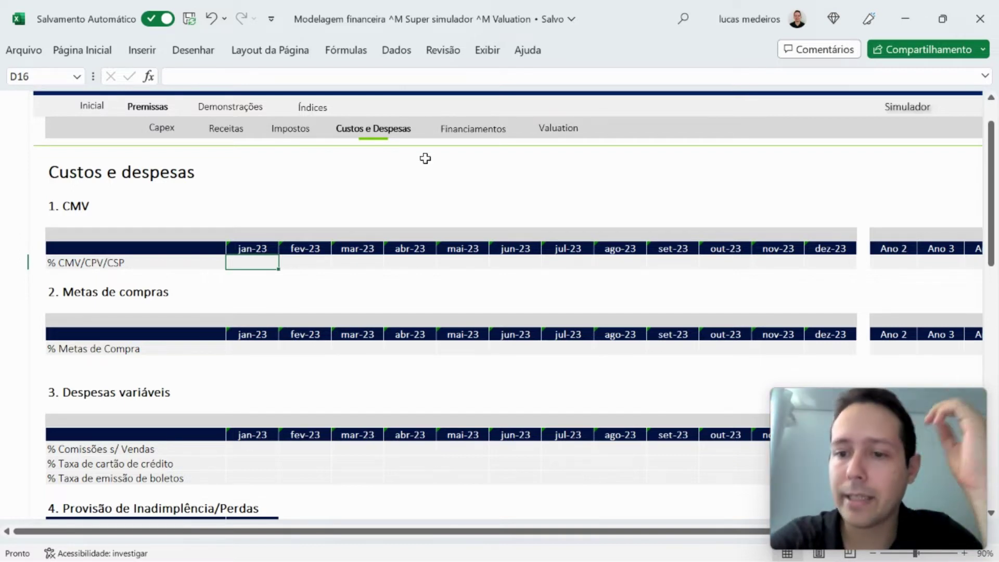
{"action": "left_click", "coordinate": [78, 258]}
{"action": "left_click", "coordinate": [80, 207]}
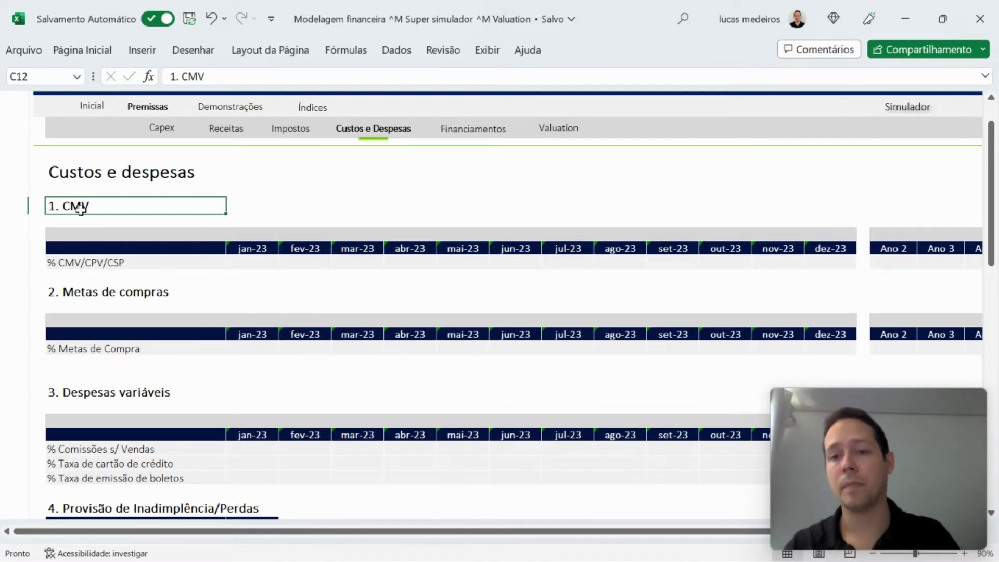
{"action": "key", "text": "Down"}
{"action": "key", "text": "Down"}
{"action": "key", "text": "Down"}
{"action": "key", "text": "Down"}
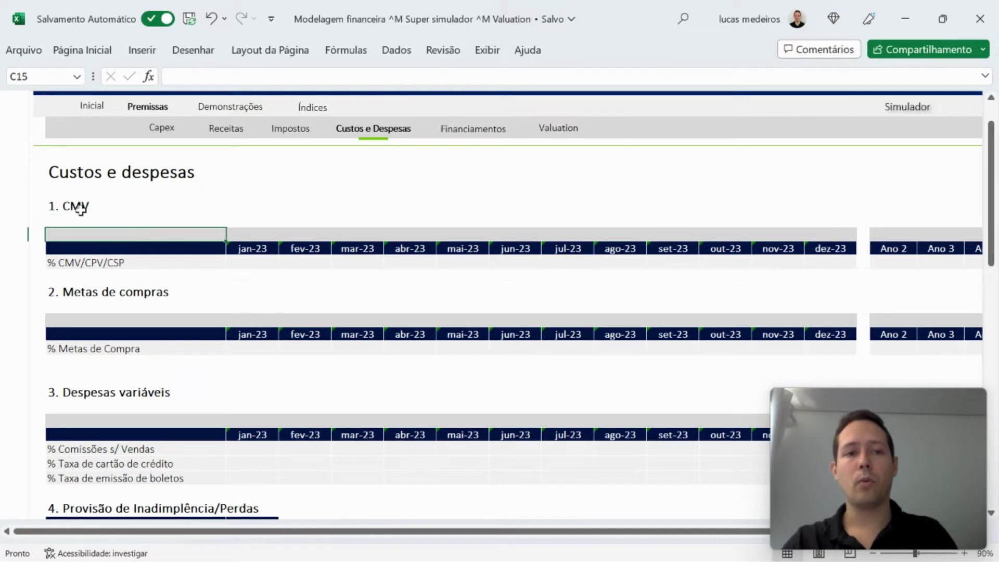
{"action": "key", "text": "Right"}
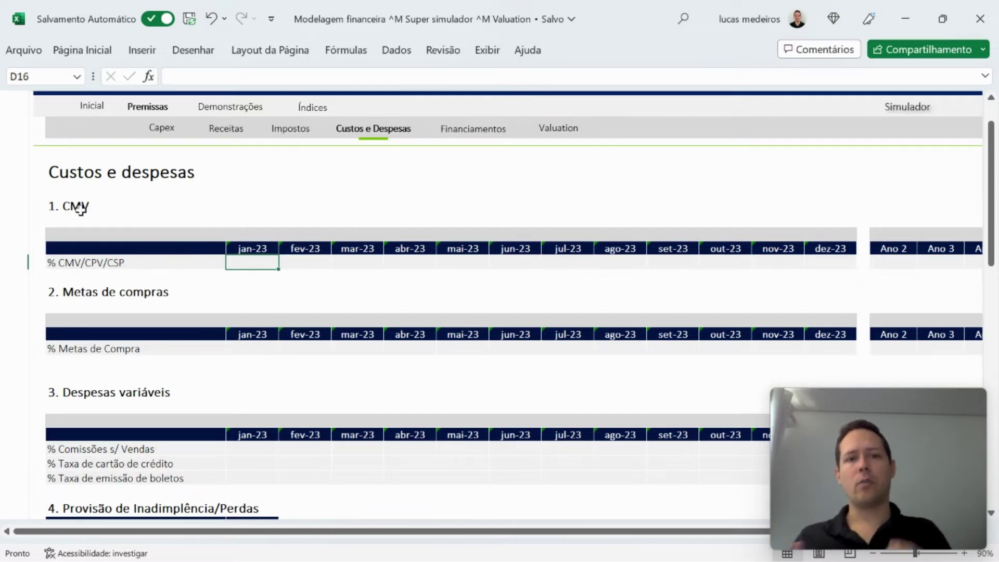
{"action": "type", "text": "62"}
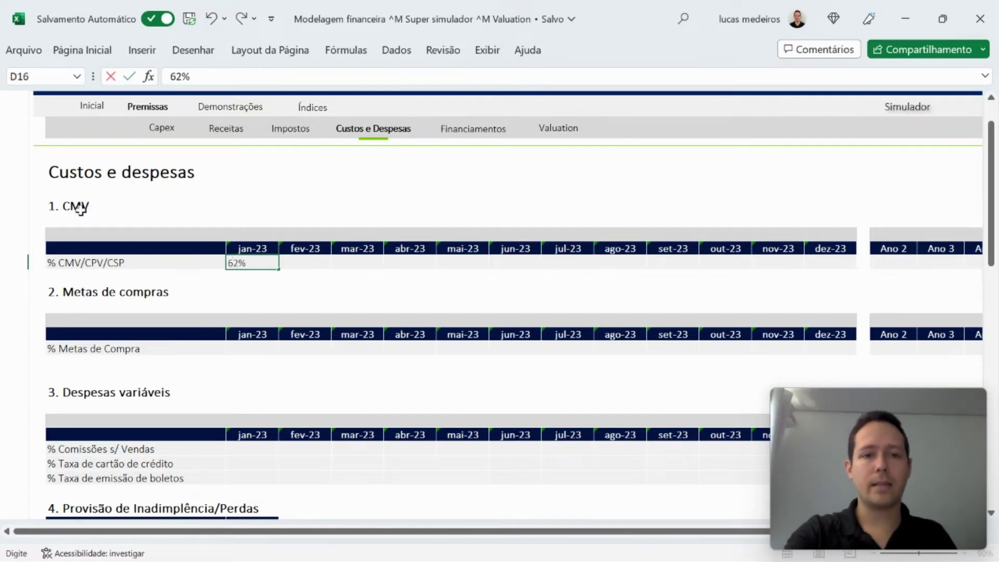
{"action": "key", "text": "Return"}
Copy January's 62% CMV/CPV/CSP across the row through December.
{"action": "key", "text": "Up"}
{"action": "key", "text": "ctrl+c"}
{"action": "key", "text": "shift+Right"}
{"action": "key", "text": "shift+Right"}
{"action": "key", "text": "shift+Right"}
{"action": "key", "text": "shift+Right"}
{"action": "key", "text": "shift+Right"}
{"action": "key", "text": "shift+Right"}
{"action": "key", "text": "shift+Right"}
{"action": "key", "text": "shift+Right"}
{"action": "key", "text": "shift+Right"}
{"action": "key", "text": "shift+Right"}
{"action": "key", "text": "shift+Right"}
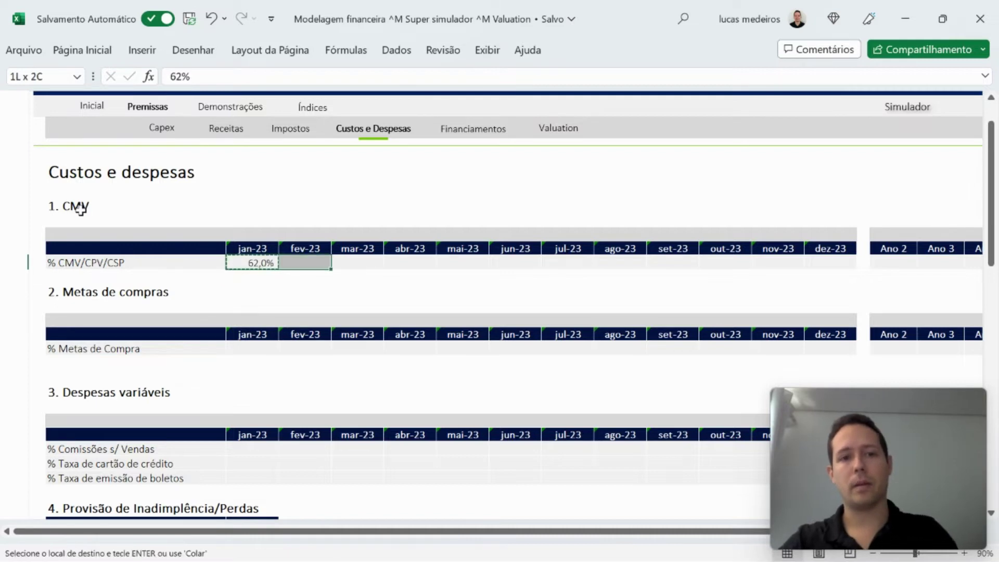
{"action": "key", "text": "Return"}
Fill the remaining months of the % CMV/CPV/CSP row with 62% through December.
{"action": "key", "text": "Right"}
{"action": "key", "text": "Right"}
{"action": "key", "text": "Right"}
{"action": "key", "text": "Right"}
{"action": "key", "text": "Right"}
{"action": "key", "text": "Right"}
{"action": "key", "text": "Right"}
{"action": "key", "text": "Right"}
{"action": "key", "text": "Right"}
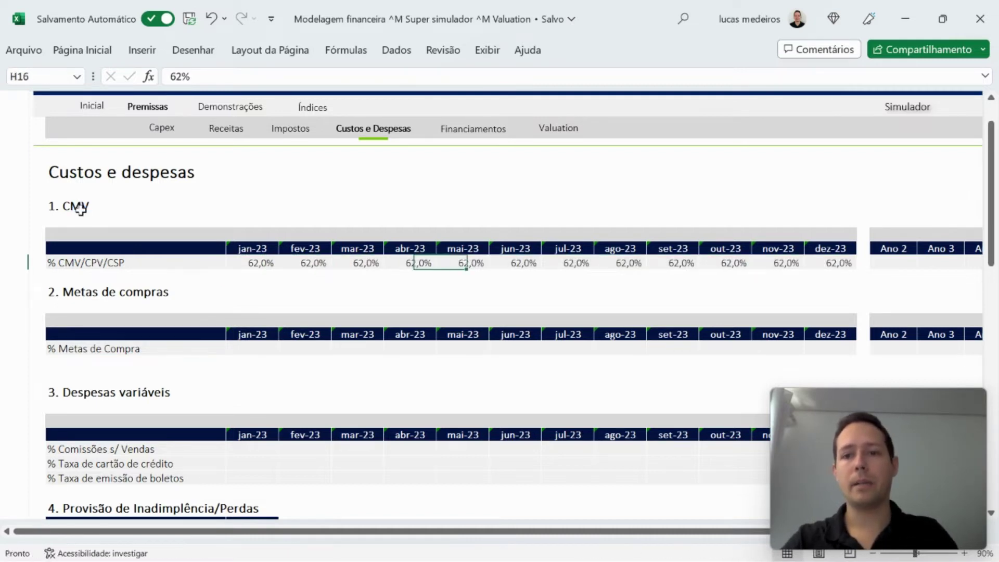
Copy the September to December % CMV/CPV/CSP values into Ano 2 through Ano 5.
{"action": "key", "text": "Left"}
{"action": "key", "text": "shift+Right"}
{"action": "key", "text": "shift+Right"}
{"action": "key", "text": "shift+Right"}
{"action": "key", "text": "ctrl+c"}
{"action": "key", "text": "Right"}
{"action": "key", "text": "Right"}
{"action": "key", "text": "Right"}
{"action": "key", "text": "Right"}
{"action": "key", "text": "Right"}
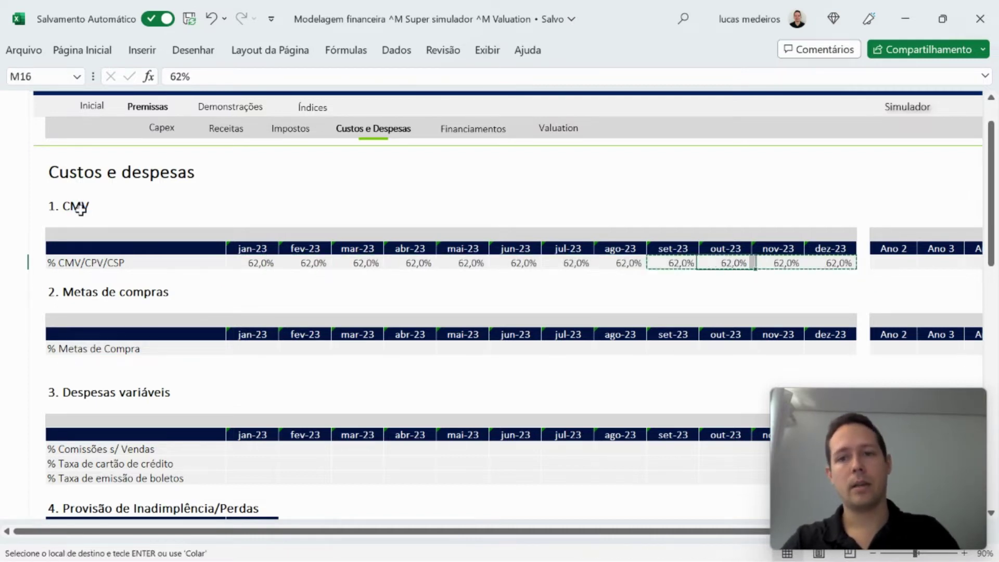
{"action": "key", "text": "Return"}
{"action": "key", "text": "Right"}
{"action": "key", "text": "Right"}
{"action": "key", "text": "Right"}
{"action": "key", "text": "Left"}
{"action": "key", "text": "Left"}
{"action": "key", "text": "Left"}
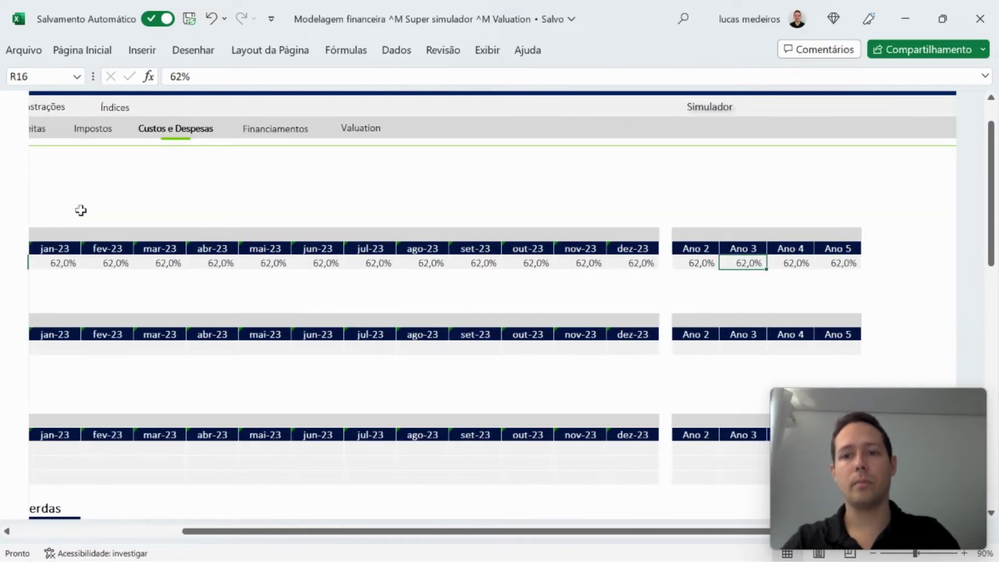
{"action": "key", "text": "F2"}
{"action": "key", "text": "Return"}
Set January's % Metas de Compra to 100%.
{"action": "key", "text": "Left"}
{"action": "key", "text": "Left"}
{"action": "key", "text": "Left"}
{"action": "key", "text": "Left"}
{"action": "key", "text": "Left"}
{"action": "key", "text": "Left"}
{"action": "key", "text": "Left"}
{"action": "key", "text": "Left"}
{"action": "key", "text": "Left"}
{"action": "key", "text": "Left"}
{"action": "key", "text": "Left"}
{"action": "key", "text": "Left"}
{"action": "key", "text": "Left"}
{"action": "key", "text": "Left"}
{"action": "key", "text": "Left"}
{"action": "key", "text": "Left"}
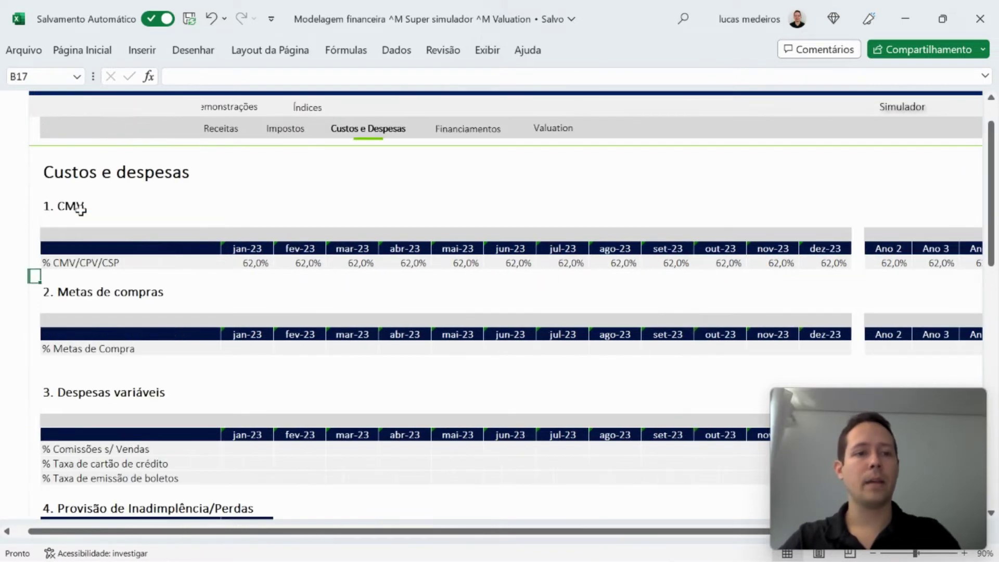
{"action": "key", "text": "Down"}
{"action": "key", "text": "Down"}
{"action": "key", "text": "Down"}
{"action": "key", "text": "Down"}
{"action": "key", "text": "Down"}
{"action": "key", "text": "Right"}
{"action": "key", "text": "Right"}
{"action": "key", "text": "Right"}
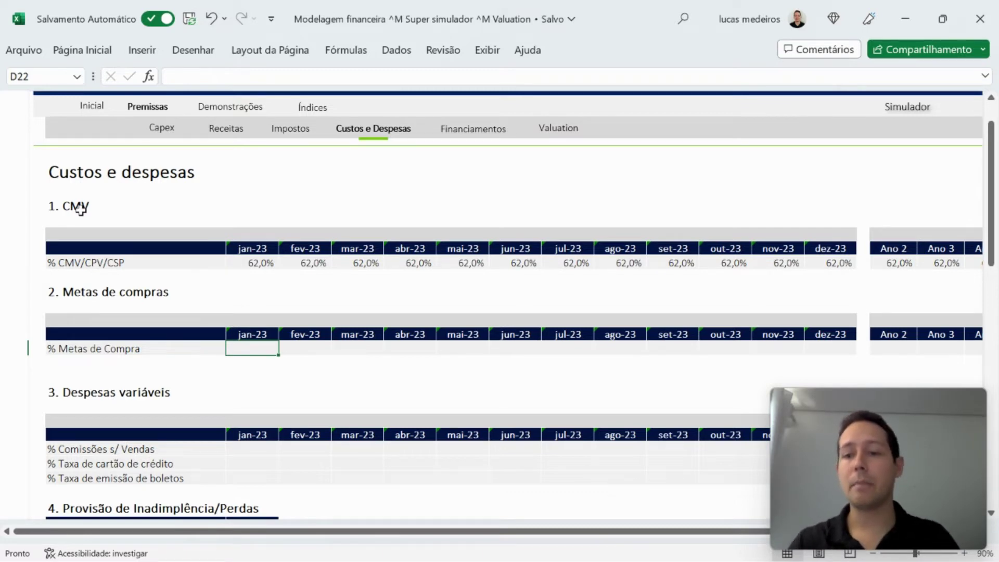
{"action": "type", "text": "100"}
{"action": "key", "text": "Return"}
{"action": "key", "text": "Up"}
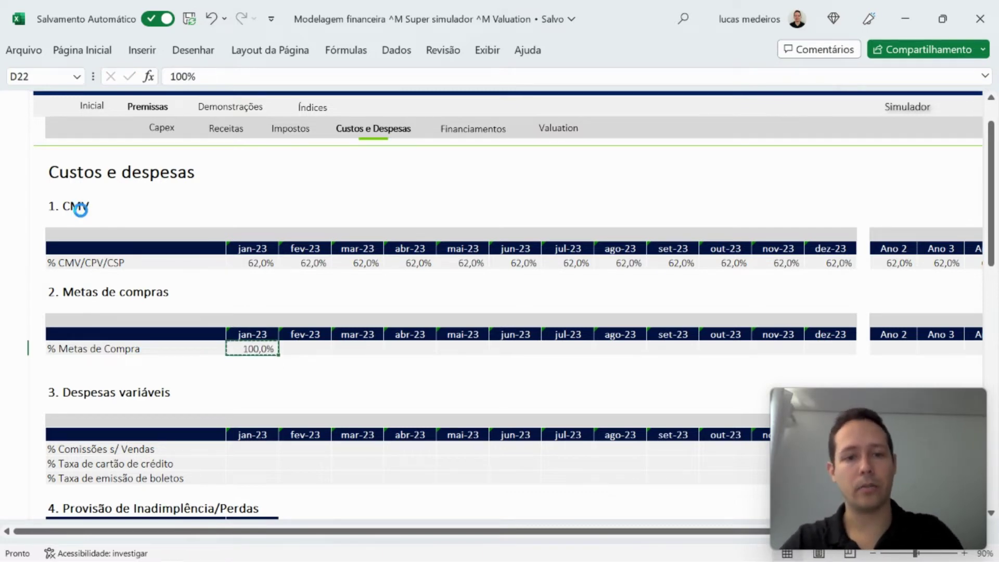
Copy January's 100% purchase target across the % Metas de Compra row through December.
{"action": "key", "text": "ctrl+c"}
{"action": "key", "text": "shift+Right"}
{"action": "key", "text": "shift+Right"}
{"action": "key", "text": "shift+Right"}
{"action": "key", "text": "shift+Right"}
{"action": "key", "text": "shift+Right"}
{"action": "key", "text": "shift+Right"}
{"action": "key", "text": "shift+Right"}
{"action": "key", "text": "shift+Right"}
{"action": "key", "text": "shift+Right"}
{"action": "key", "text": "shift+Right"}
{"action": "key", "text": "shift+Right"}
{"action": "key", "text": "Return"}
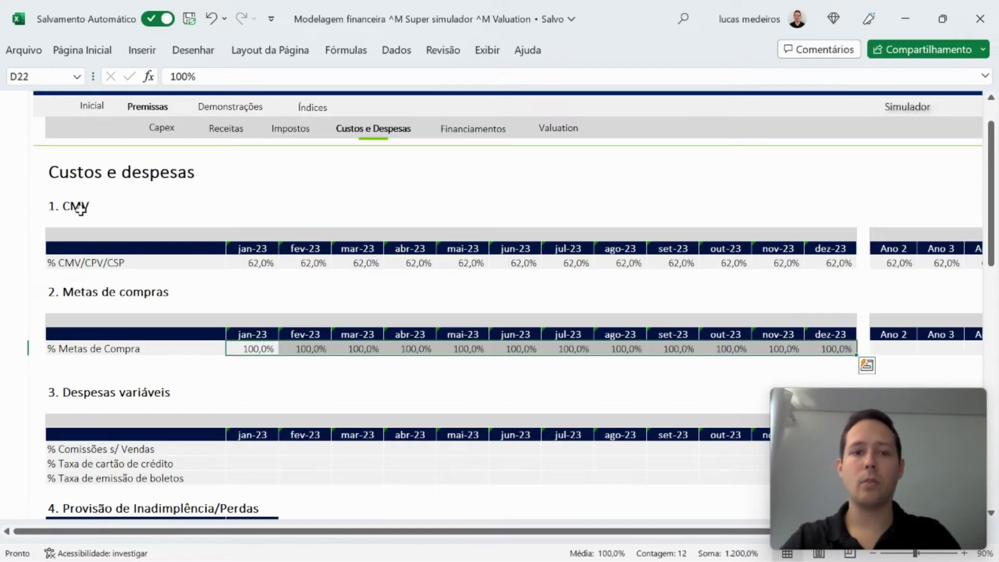
Compare January's % CMV/CPV/CSP with the purchase target in the Metas de compras table.
{"action": "key", "text": "Up"}
{"action": "key", "text": "Up"}
{"action": "key", "text": "Up"}
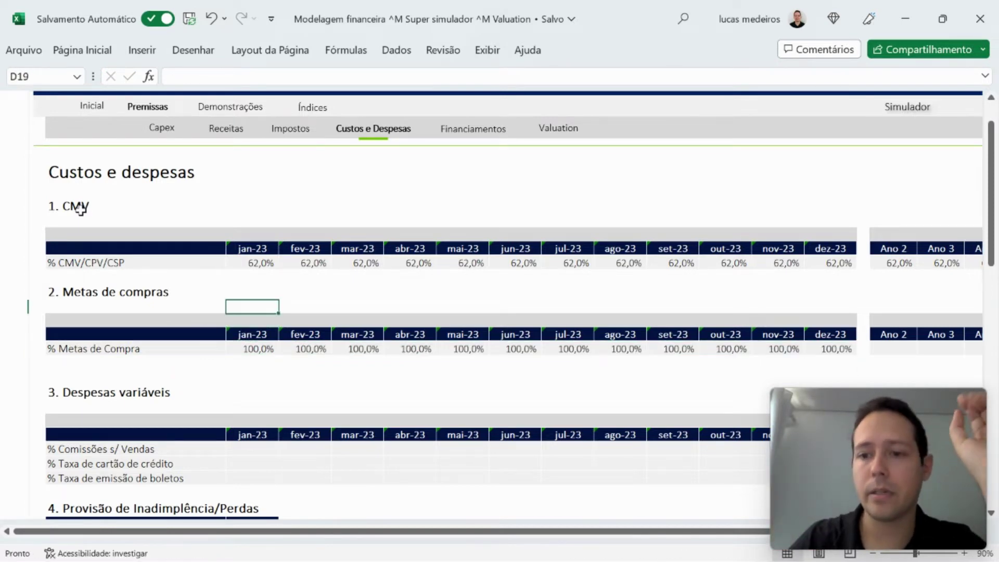
{"action": "key", "text": "Up"}
{"action": "key", "text": "Up"}
{"action": "key", "text": "Up"}
{"action": "key", "text": "Up"}
{"action": "key", "text": "Up"}
{"action": "key", "text": "Up"}
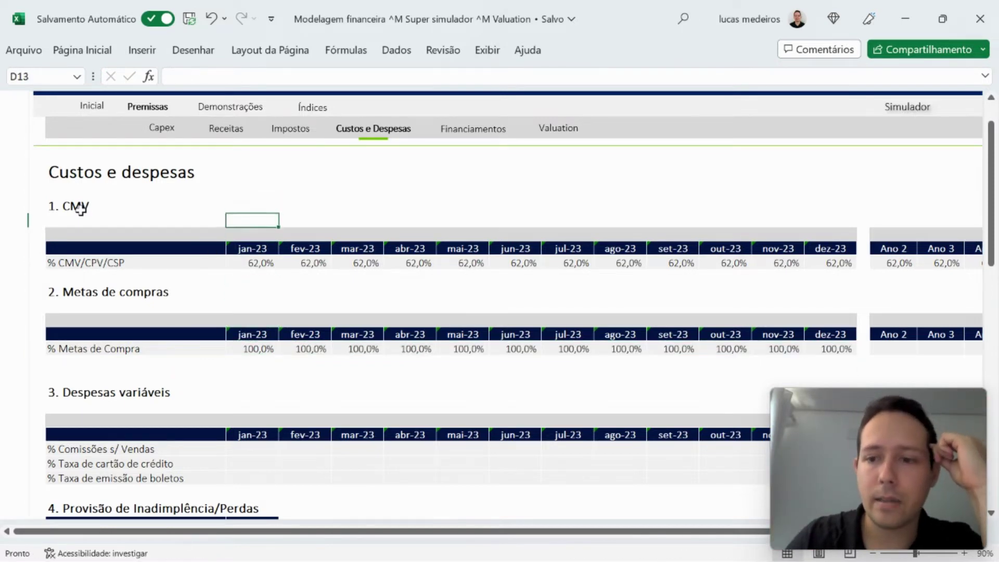
{"action": "key", "text": "Down"}
{"action": "key", "text": "Down"}
{"action": "key", "text": "Down"}
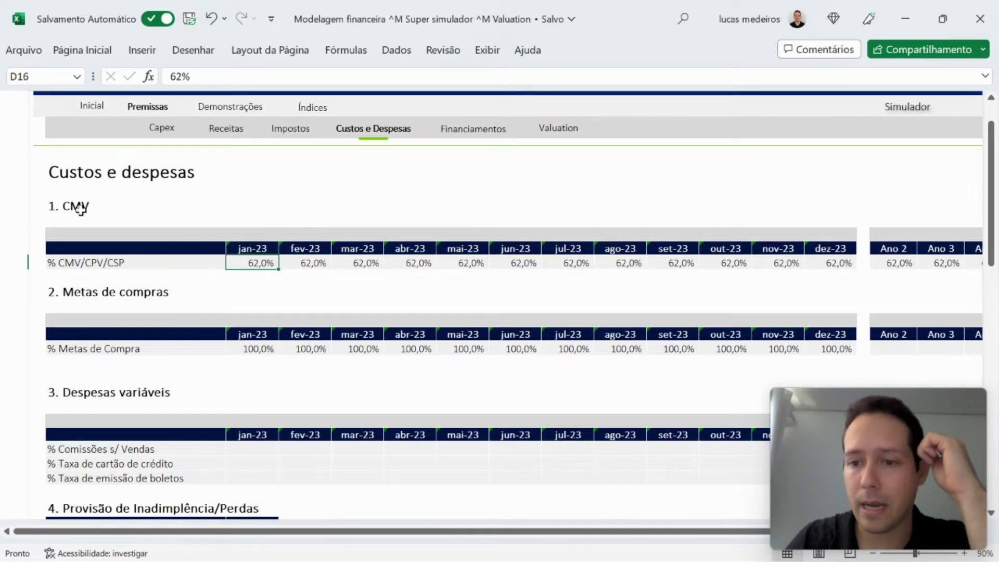
{"action": "key", "text": "Down"}
{"action": "key", "text": "Down"}
{"action": "key", "text": "Down"}
{"action": "key", "text": "Down"}
{"action": "key", "text": "Down"}
{"action": "key", "text": "Down"}
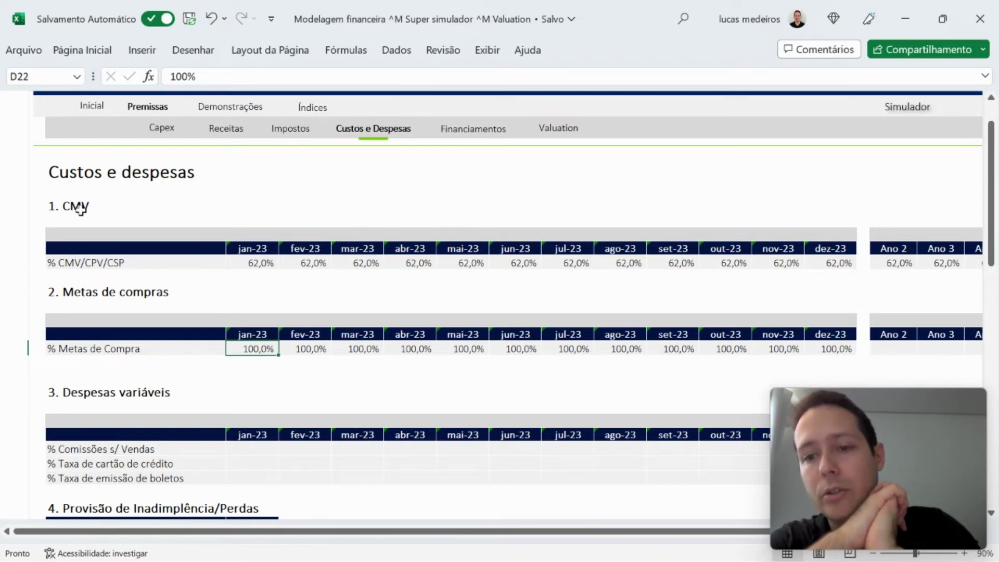
Try 80% as January's % Metas de Compra, copy it over the following months and undo the copy.
{"action": "type", "text": "80"}
{"action": "key", "text": "Return"}
{"action": "key", "text": "Up"}
{"action": "key", "text": "ctrl+c"}
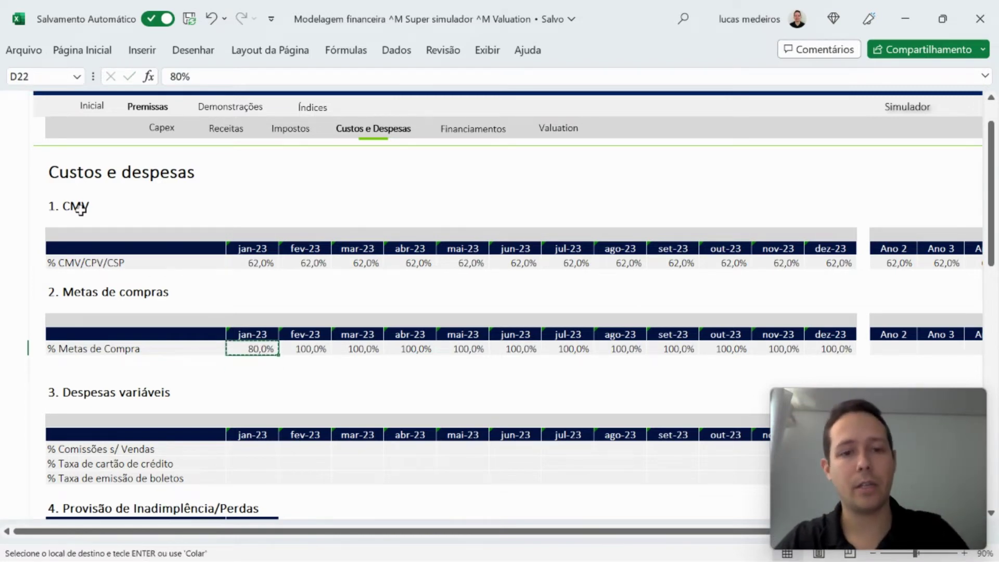
{"action": "key", "text": "shift+Right"}
{"action": "key", "text": "shift+Right"}
{"action": "key", "text": "shift+Right"}
{"action": "key", "text": "ctrl+v"}
{"action": "key", "text": "ctrl+z"}
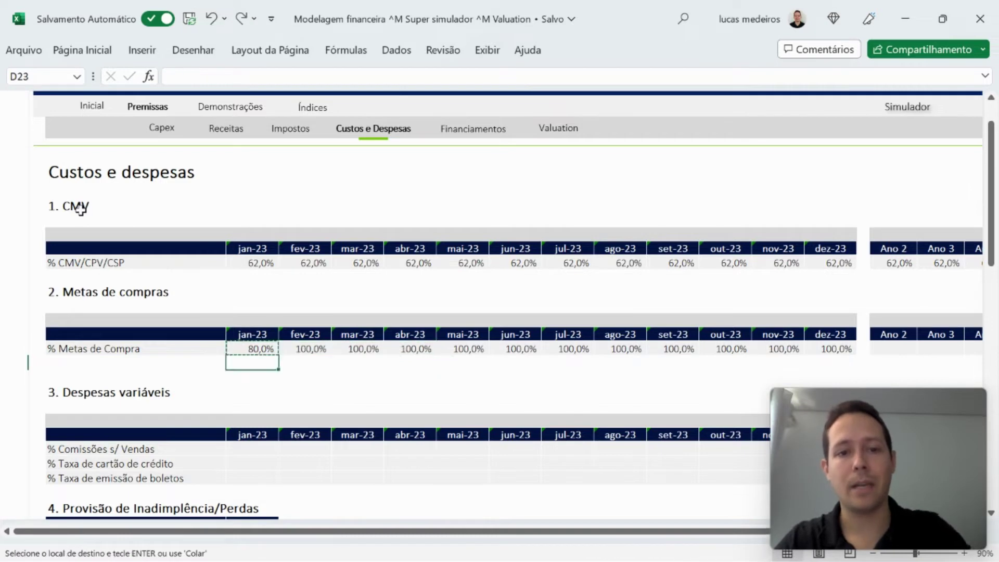
Set January's % Metas de Compra back to 100%.
{"action": "key", "text": "F2"}
{"action": "key", "text": "Return"}
{"action": "key", "text": "Up"}
{"action": "type", "text": "100"}
{"action": "key", "text": "Return"}
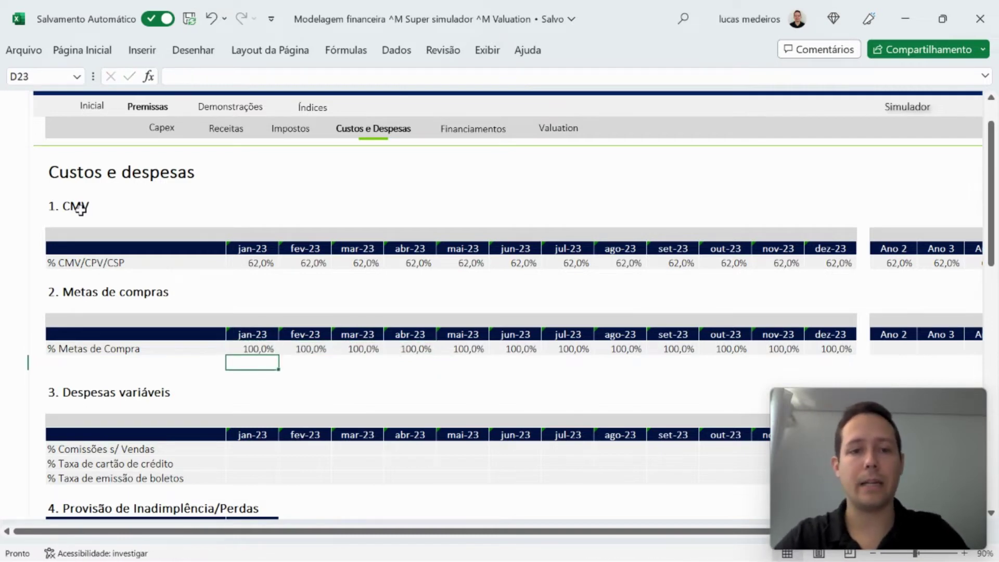
Copy the September to December % Metas de Compra values into Ano 2 through Ano 5.
{"action": "key", "text": "Up"}
{"action": "key", "text": "Right"}
{"action": "key", "text": "F2"}
{"action": "key", "text": "Return"}
{"action": "key", "text": "Up"}
{"action": "key", "text": "Right"}
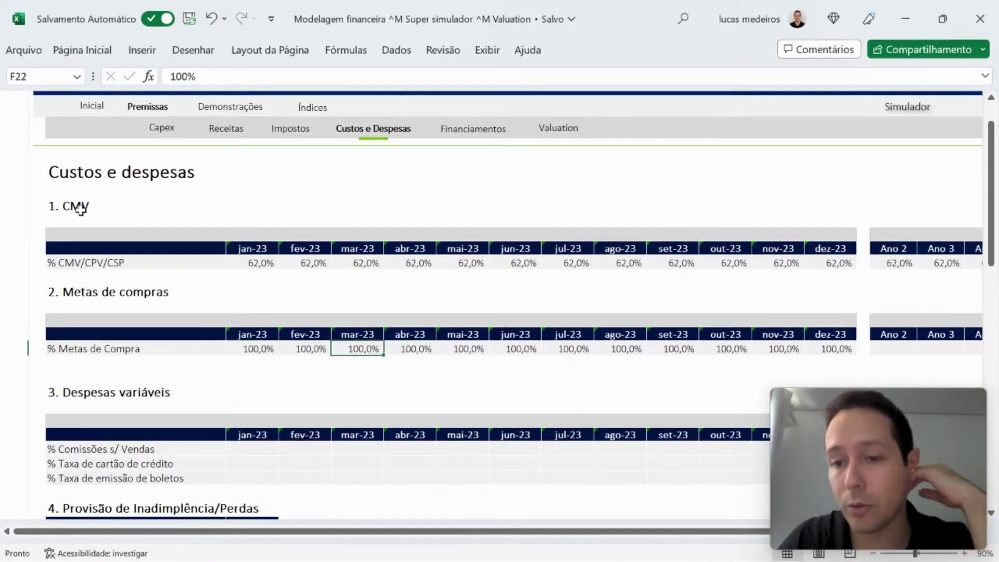
{"action": "key", "text": "Right"}
{"action": "key", "text": "Right"}
{"action": "key", "text": "Right"}
{"action": "key", "text": "Right"}
{"action": "key", "text": "Right"}
{"action": "key", "text": "Right"}
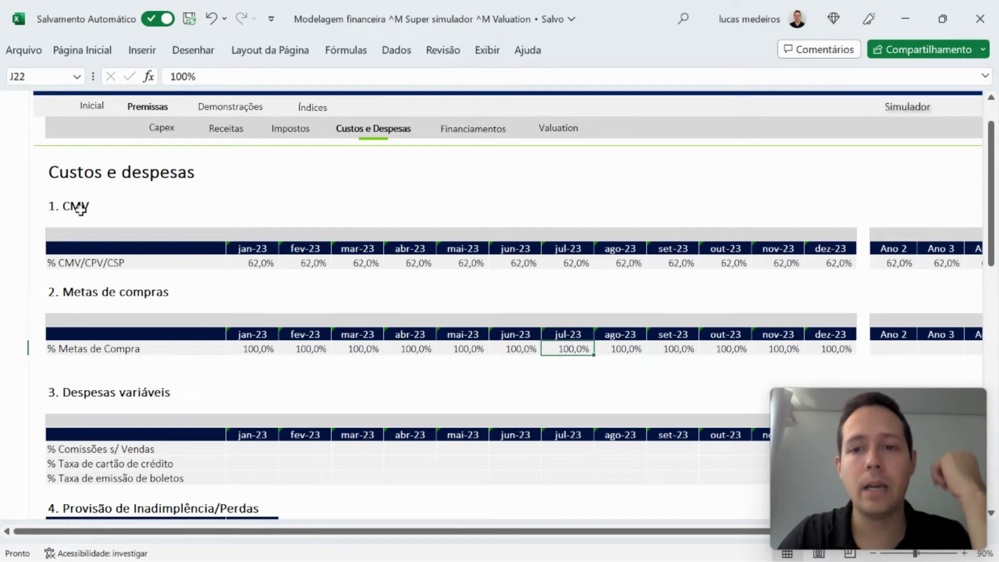
{"action": "key", "text": "shift+Right"}
{"action": "key", "text": "shift+Right"}
{"action": "key", "text": "shift+Right"}
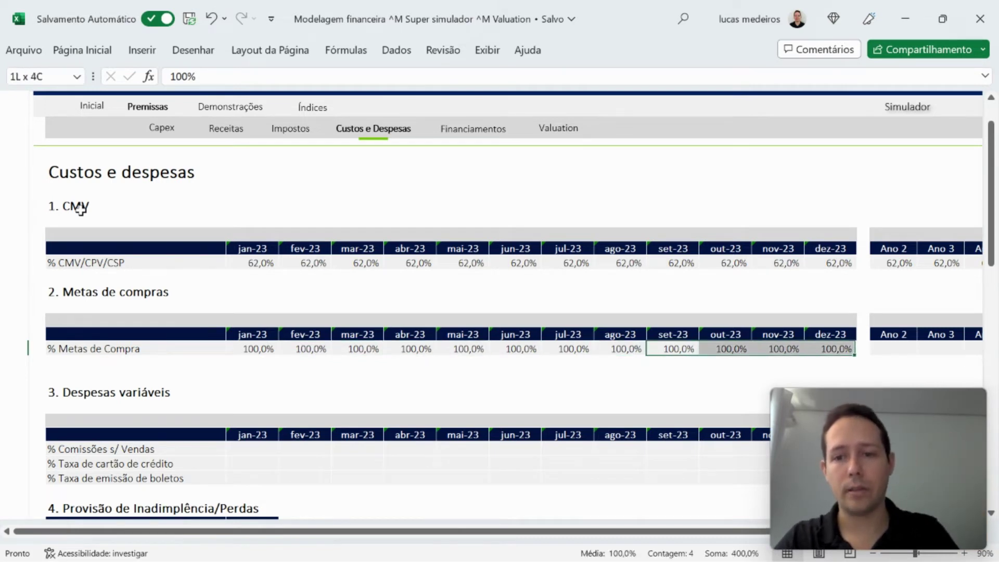
{"action": "key", "text": "ctrl+c"}
{"action": "key", "text": "Right"}
{"action": "key", "text": "Right"}
{"action": "key", "text": "Right"}
{"action": "key", "text": "Right"}
{"action": "key", "text": "Return"}
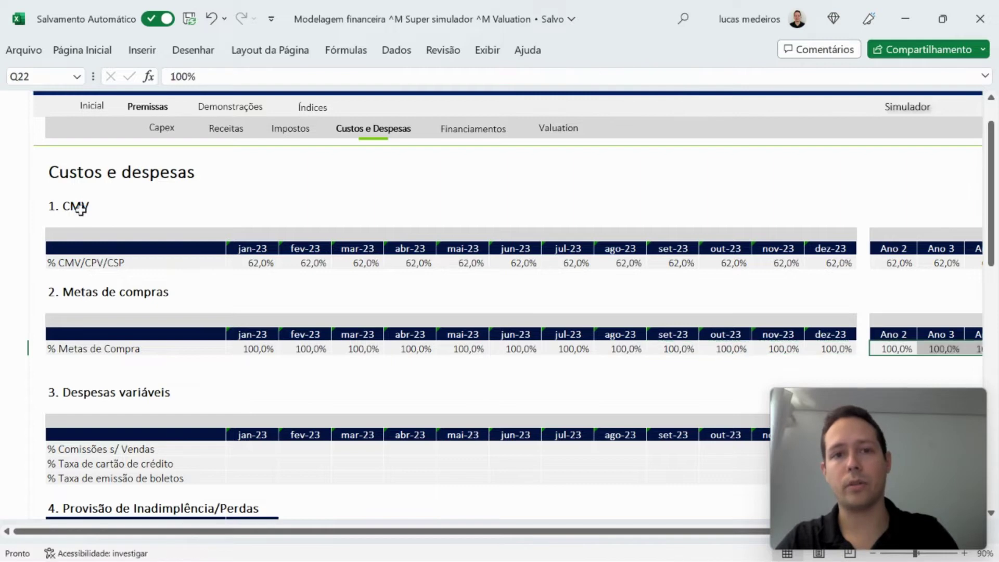
{"action": "key", "text": "Up"}
{"action": "key", "text": "Right"}
{"action": "key", "text": "Down"}
{"action": "key", "text": "Left"}
{"action": "key", "text": "Down"}
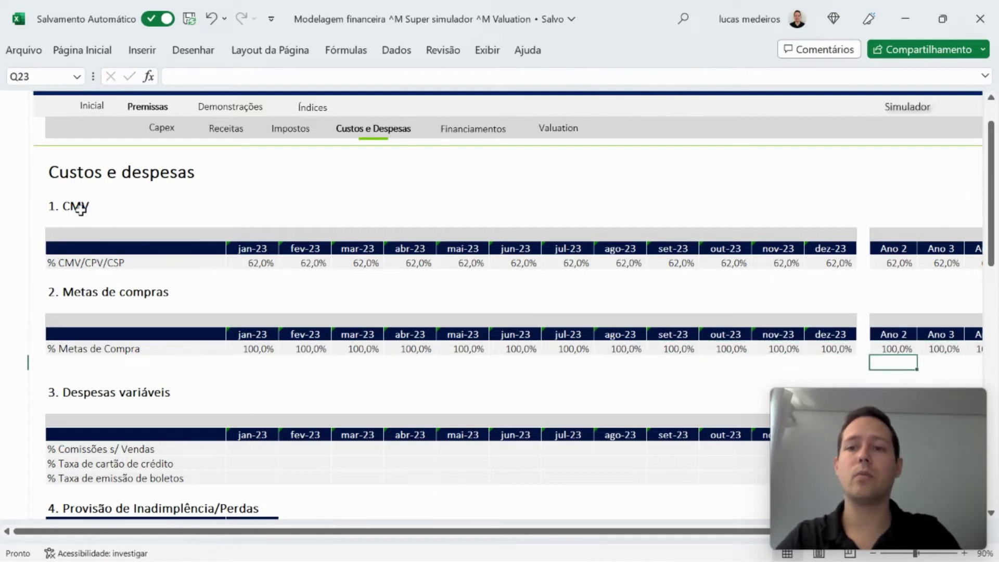
{"action": "key", "text": "Up"}
{"action": "key", "text": "Right"}
{"action": "key", "text": "Down"}
{"action": "key", "text": "Left"}
{"action": "key", "text": "Left"}
{"action": "key", "text": "Left"}
{"action": "key", "text": "Left"}
{"action": "key", "text": "Left"}
{"action": "key", "text": "Left"}
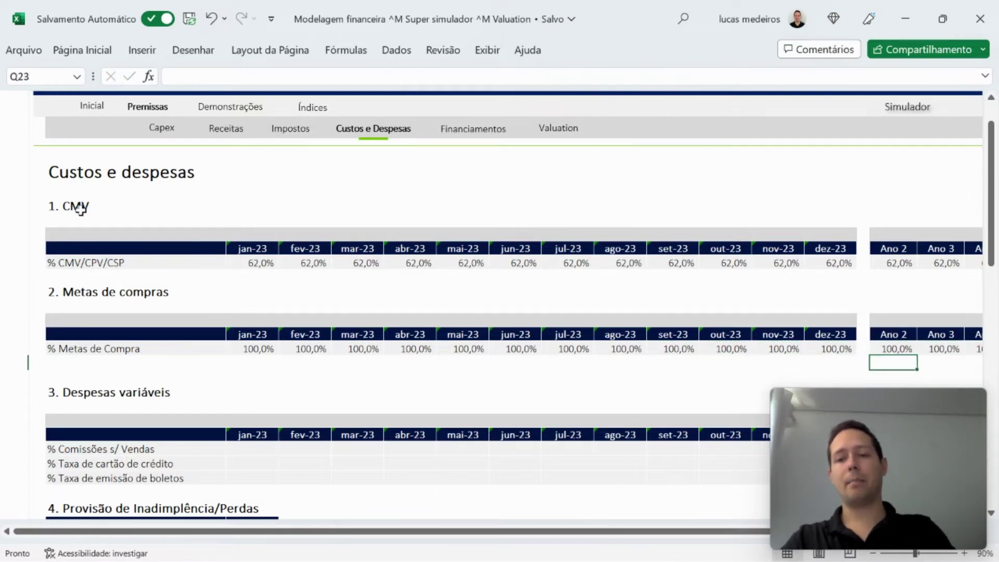
{"action": "key", "text": "Left"}
{"action": "key", "text": "Left"}
{"action": "key", "text": "Left"}
{"action": "key", "text": "Left"}
{"action": "key", "text": "Left"}
{"action": "key", "text": "Left"}
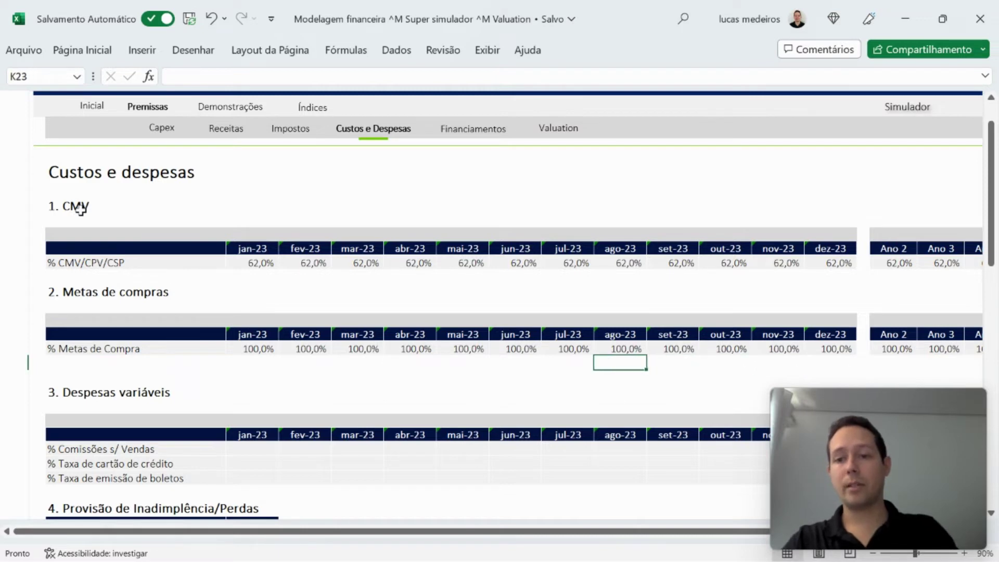
{"action": "key", "text": "Left"}
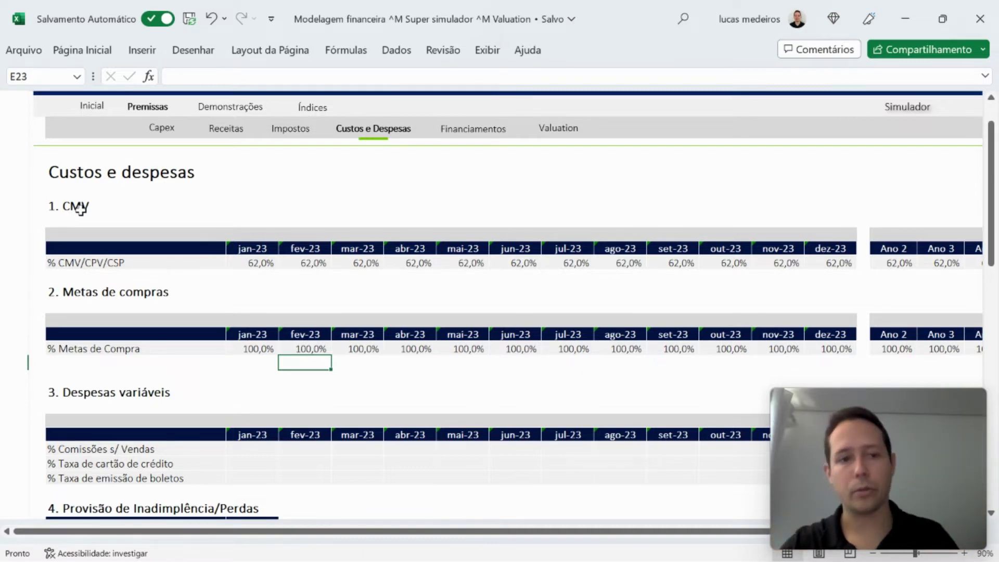
Look over the Despesas variáveis, Provisão de Inadimplência/Perdas and Despesas fixas sections below the purchase targets.
{"action": "key", "text": "Down"}
{"action": "key", "text": "Down"}
{"action": "key", "text": "Down"}
{"action": "key", "text": "Down"}
{"action": "key", "text": "Down"}
{"action": "key", "text": "Down"}
{"action": "key", "text": "Down"}
{"action": "key", "text": "Down"}
{"action": "key", "text": "Down"}
{"action": "key", "text": "Down"}
{"action": "key", "text": "Down"}
{"action": "key", "text": "Down"}
{"action": "key", "text": "Down"}
{"action": "key", "text": "Down"}
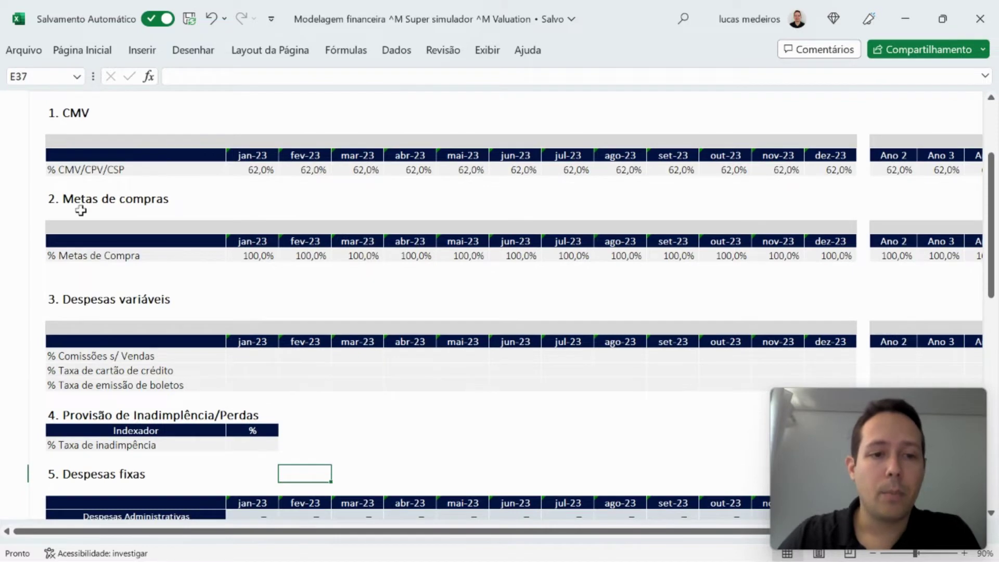
Set January's % Comissões s/ Vendas to 1,5% in the Despesas variáveis section.
{"action": "key", "text": "Up"}
{"action": "key", "text": "Up"}
{"action": "key", "text": "Up"}
{"action": "key", "text": "Up"}
{"action": "key", "text": "Up"}
{"action": "key", "text": "Up"}
{"action": "key", "text": "Up"}
{"action": "key", "text": "Up"}
{"action": "key", "text": "Left"}
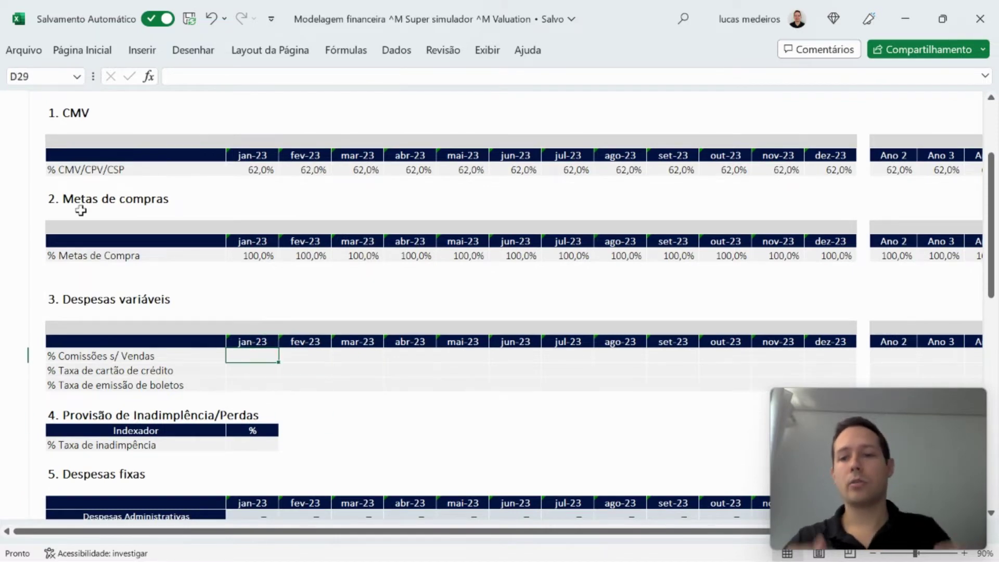
{"action": "type", "text": "1,5"}
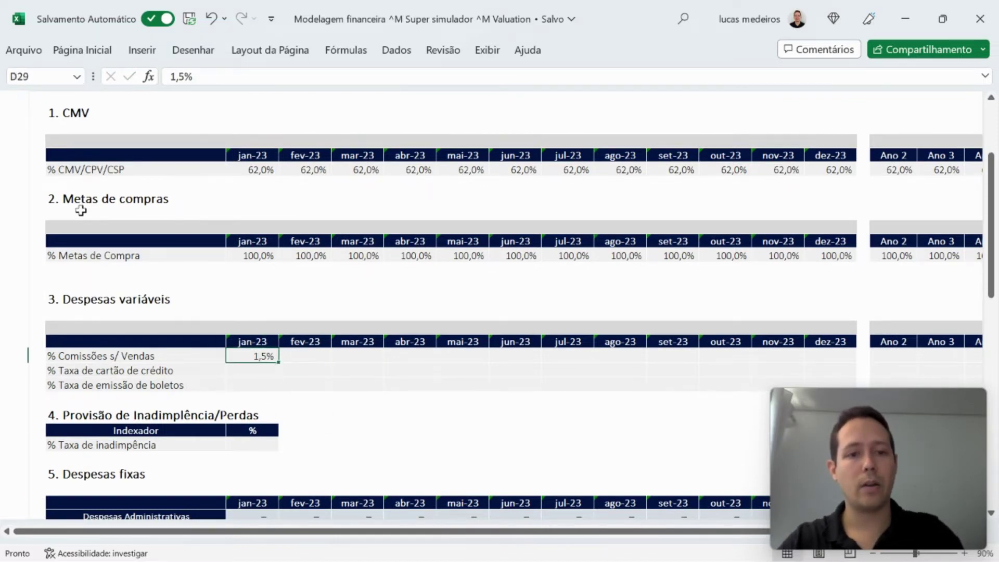
{"action": "key", "text": "ctrl+Return"}
Copy January's % Comissões s/ Vendas across the months through December.
{"action": "key", "text": "ctrl+c"}
{"action": "key", "text": "shift+Right"}
{"action": "key", "text": "shift+Right"}
{"action": "key", "text": "shift+Right"}
{"action": "key", "text": "shift+Right"}
{"action": "key", "text": "shift+Right"}
{"action": "key", "text": "shift+Right"}
{"action": "key", "text": "shift+Right"}
{"action": "key", "text": "shift+Right"}
{"action": "key", "text": "shift+Right"}
{"action": "key", "text": "shift+Right"}
{"action": "key", "text": "shift+Right"}
{"action": "key", "text": "Return"}
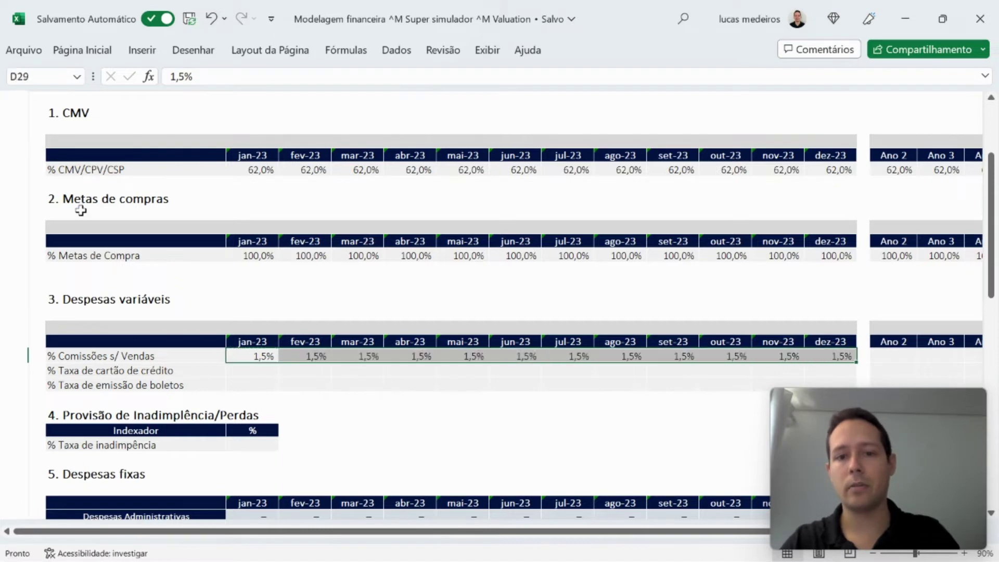
Copy the September to December % Comissões s/ Vendas values into Ano 2 through Ano 5.
{"action": "key", "text": "Right"}
{"action": "key", "text": "Right"}
{"action": "key", "text": "Right"}
{"action": "key", "text": "Right"}
{"action": "key", "text": "Right"}
{"action": "key", "text": "Right"}
{"action": "key", "text": "Right"}
{"action": "key", "text": "Right"}
{"action": "key", "text": "Right"}
{"action": "key", "text": "shift+Left"}
{"action": "key", "text": "shift+Right"}
{"action": "key", "text": "shift+Right"}
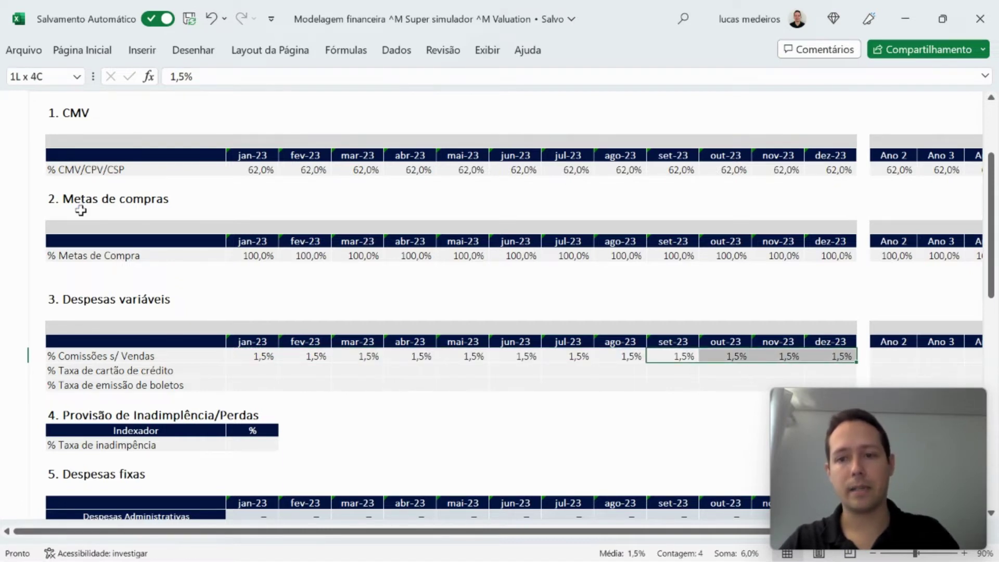
{"action": "key", "text": "ctrl+c"}
{"action": "key", "text": "Right"}
{"action": "key", "text": "Right"}
{"action": "key", "text": "Right"}
{"action": "key", "text": "Right"}
{"action": "key", "text": "Return"}
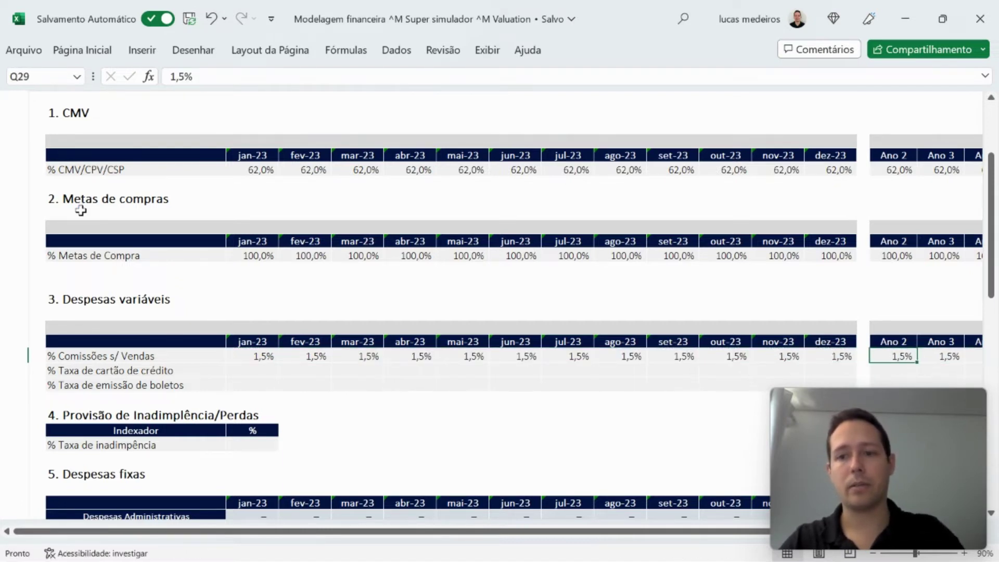
{"action": "key", "text": "F2"}
{"action": "key", "text": "Return"}
Set January's % Taxa de emissão de boletos to 0,8%, leaving the % Taxa de cartão de crédito row empty.
{"action": "key", "text": "Left"}
{"action": "key", "text": "Left"}
{"action": "key", "text": "Left"}
{"action": "key", "text": "Left"}
{"action": "key", "text": "Left"}
{"action": "key", "text": "Left"}
{"action": "key", "text": "Left"}
{"action": "key", "text": "Left"}
{"action": "key", "text": "Left"}
{"action": "key", "text": "Left"}
{"action": "key", "text": "Left"}
{"action": "key", "text": "Left"}
{"action": "key", "text": "Left"}
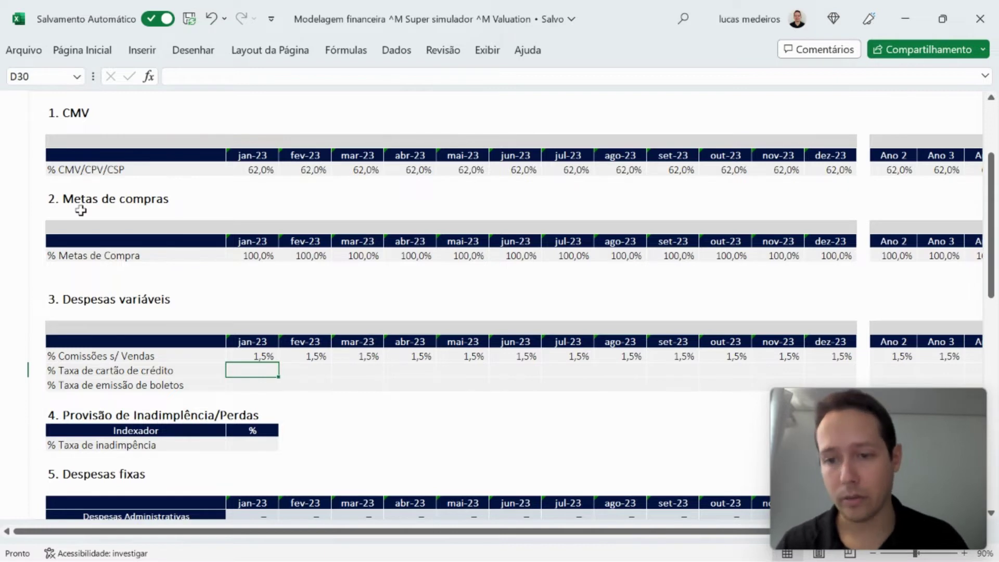
{"action": "key", "text": "Down"}
{"action": "key", "text": "Right"}
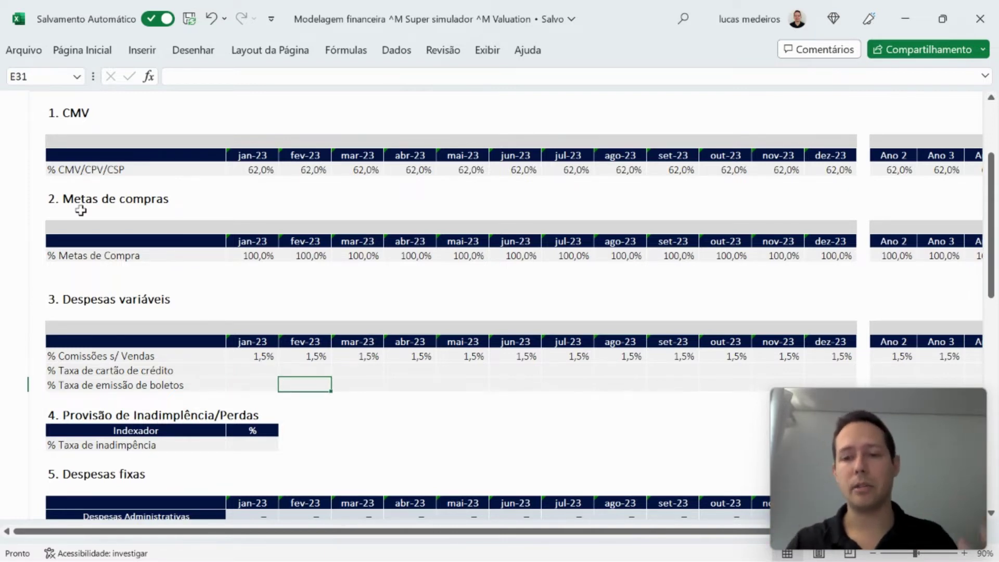
{"action": "key", "text": "Left"}
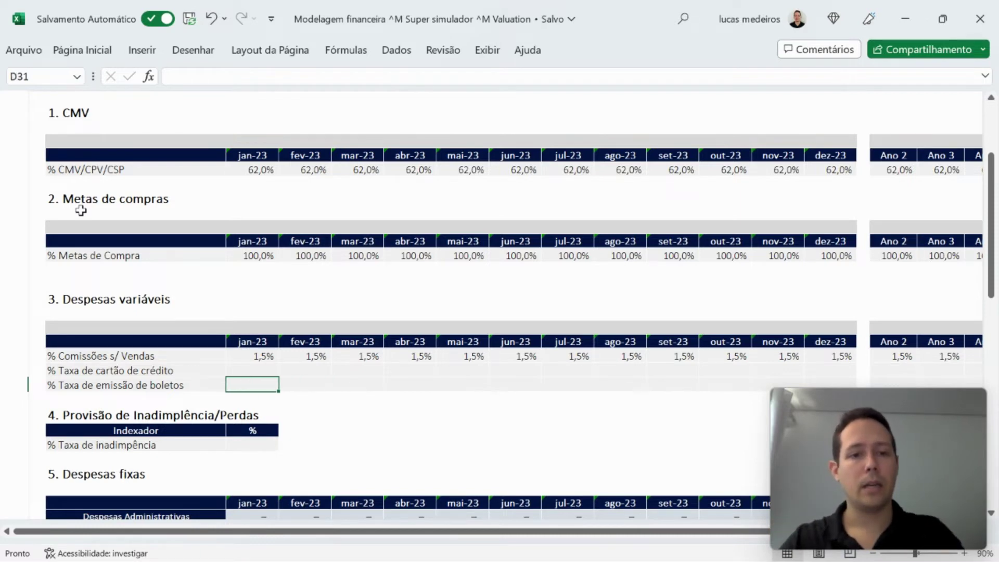
{"action": "type", "text": "0,8"}
{"action": "key", "text": "Return"}
{"action": "key", "text": "Up"}
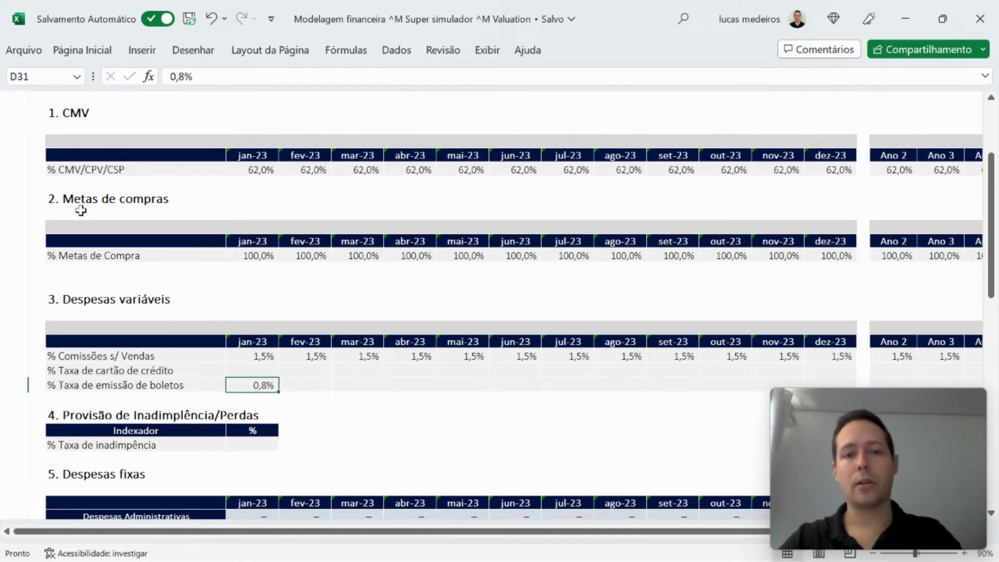
Copy January's % Taxa de emissão de boletos across the months through December.
{"action": "key", "text": "ctrl+c"}
{"action": "key", "text": "shift+Right"}
{"action": "key", "text": "shift+Right"}
{"action": "key", "text": "shift+Right"}
{"action": "key", "text": "shift+Right"}
{"action": "key", "text": "shift+Right"}
{"action": "key", "text": "shift+Right"}
{"action": "key", "text": "shift+Right"}
{"action": "key", "text": "shift+Right"}
{"action": "key", "text": "shift+Right"}
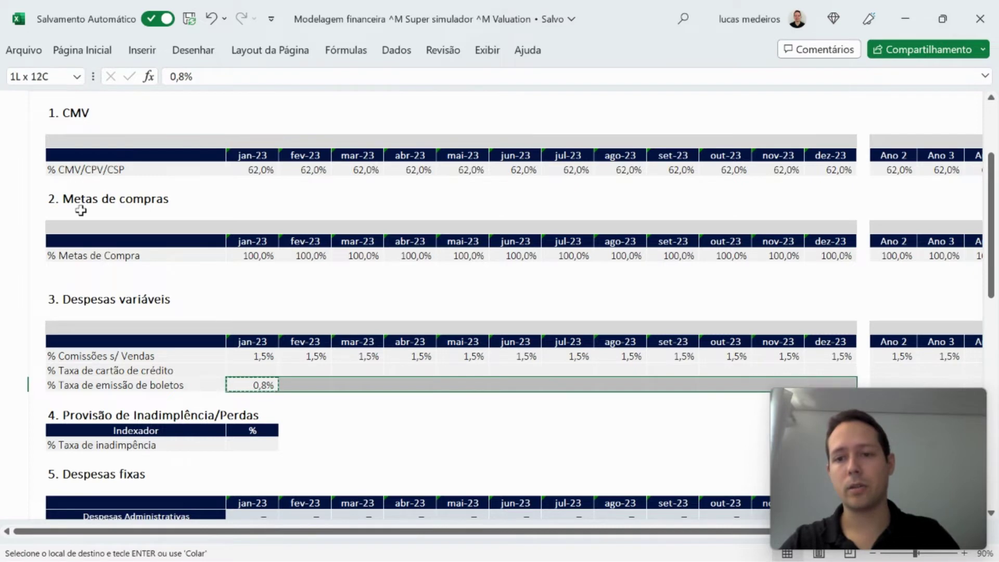
{"action": "key", "text": "Return"}
Copy the September to December % Taxa de emissão de boletos values into Ano 2 through Ano 5.
{"action": "key", "text": "Right"}
{"action": "key", "text": "Right"}
{"action": "key", "text": "Right"}
{"action": "key", "text": "Right"}
{"action": "key", "text": "Right"}
{"action": "key", "text": "Right"}
{"action": "key", "text": "Right"}
{"action": "key", "text": "Right"}
{"action": "key", "text": "Right"}
{"action": "key", "text": "Left"}
{"action": "key", "text": "Left"}
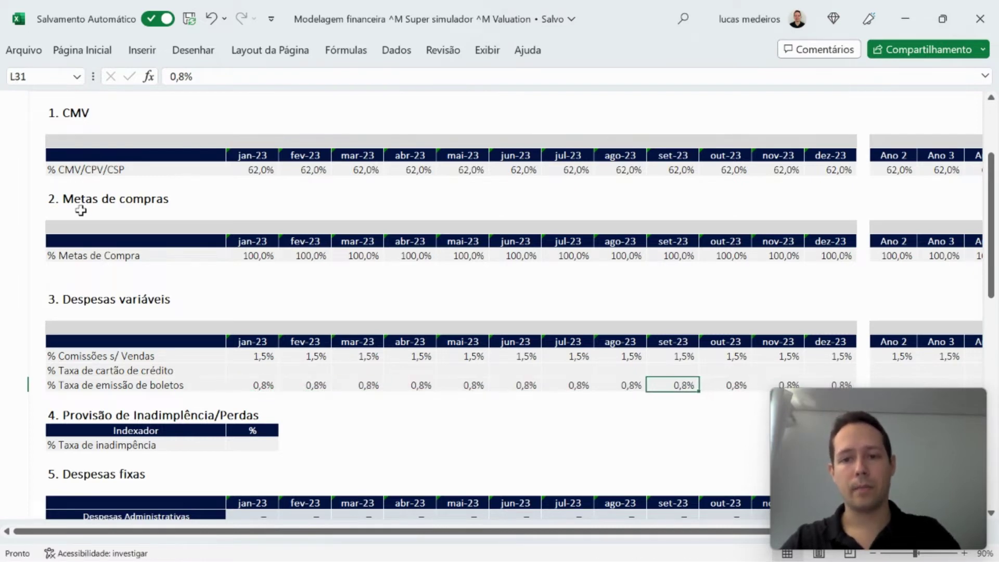
{"action": "key", "text": "shift+Right"}
{"action": "key", "text": "shift+Right"}
{"action": "key", "text": "shift+Right"}
{"action": "key", "text": "ctrl+c"}
{"action": "key", "text": "Right"}
{"action": "key", "text": "Right"}
{"action": "key", "text": "Right"}
{"action": "key", "text": "Right"}
{"action": "key", "text": "Right"}
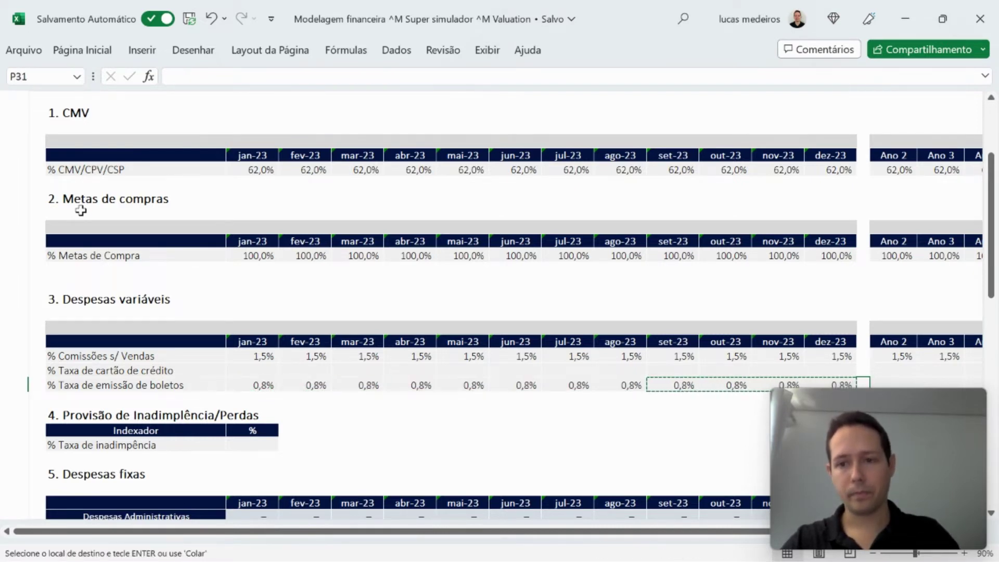
{"action": "key", "text": "Return"}
{"action": "key", "text": "F2"}
{"action": "key", "text": "Tab"}
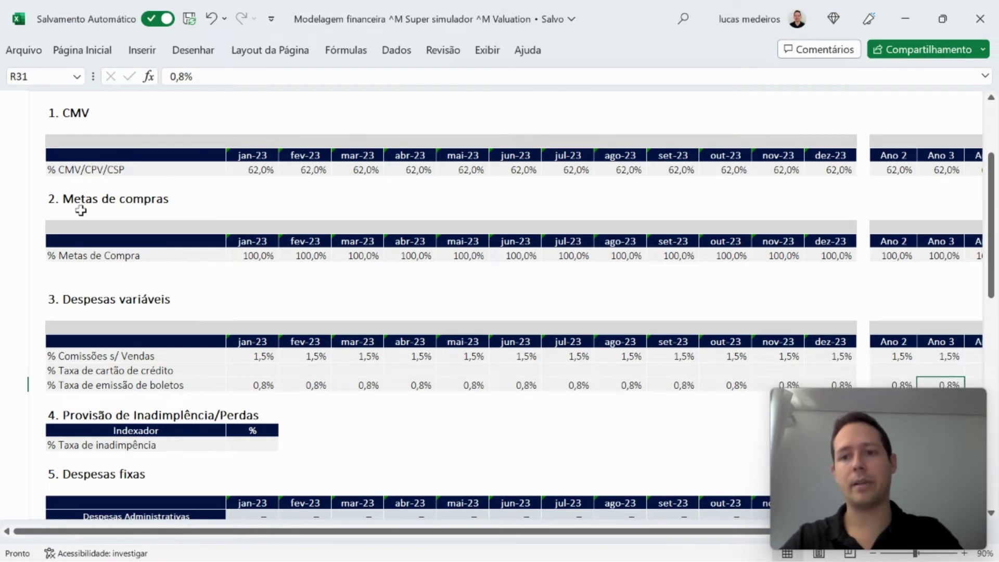
Set the % Taxa de inadimpência to 1,5% in the Provisão de Inadimplência/Perdas section.
{"action": "key", "text": "Left"}
{"action": "key", "text": "Left"}
{"action": "key", "text": "Left"}
{"action": "key", "text": "Left"}
{"action": "key", "text": "Left"}
{"action": "key", "text": "Left"}
{"action": "key", "text": "Left"}
{"action": "key", "text": "Left"}
{"action": "key", "text": "Left"}
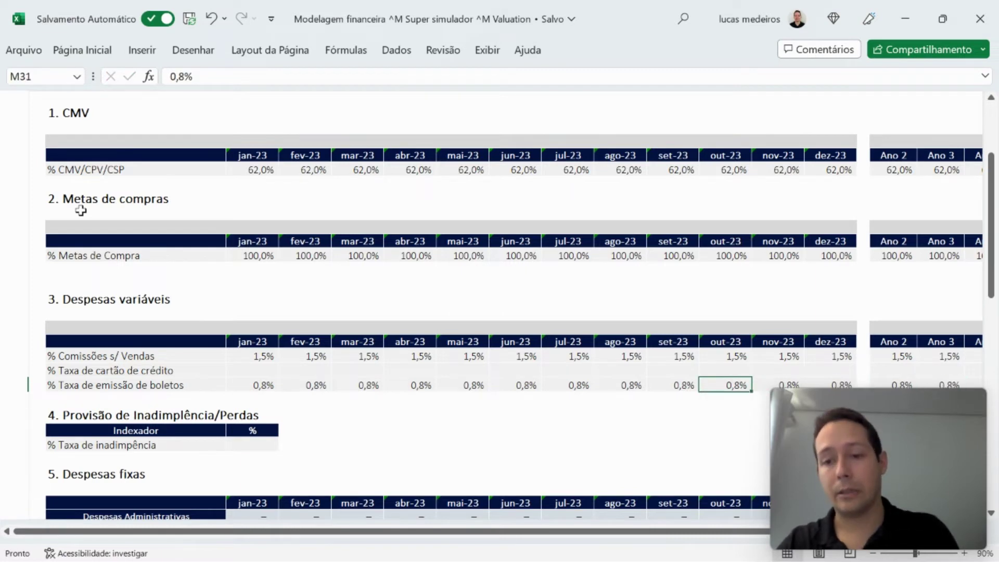
{"action": "key", "text": "Left"}
{"action": "key", "text": "Left"}
{"action": "key", "text": "Left"}
{"action": "key", "text": "Left"}
{"action": "key", "text": "Left"}
{"action": "key", "text": "Left"}
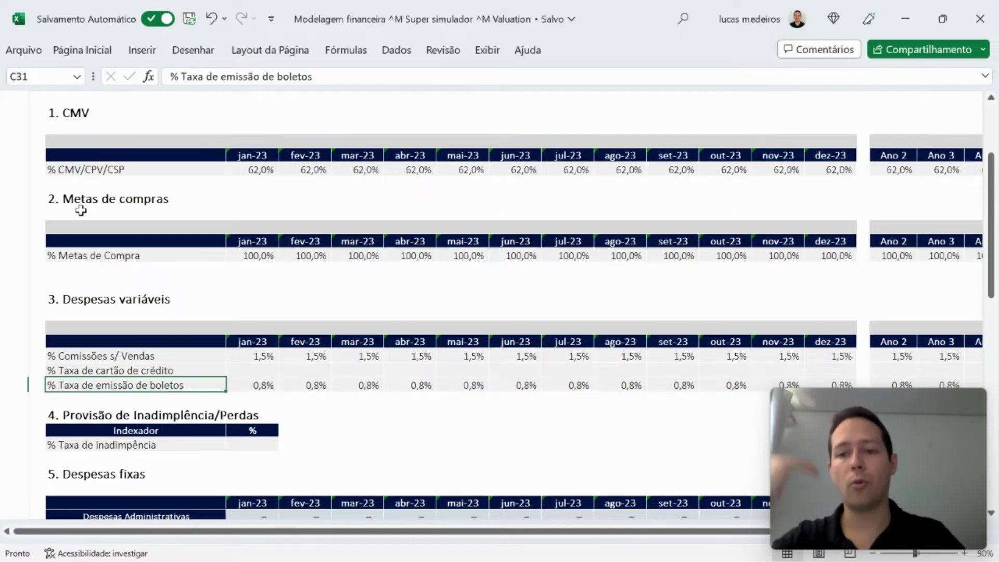
{"action": "key", "text": "Down"}
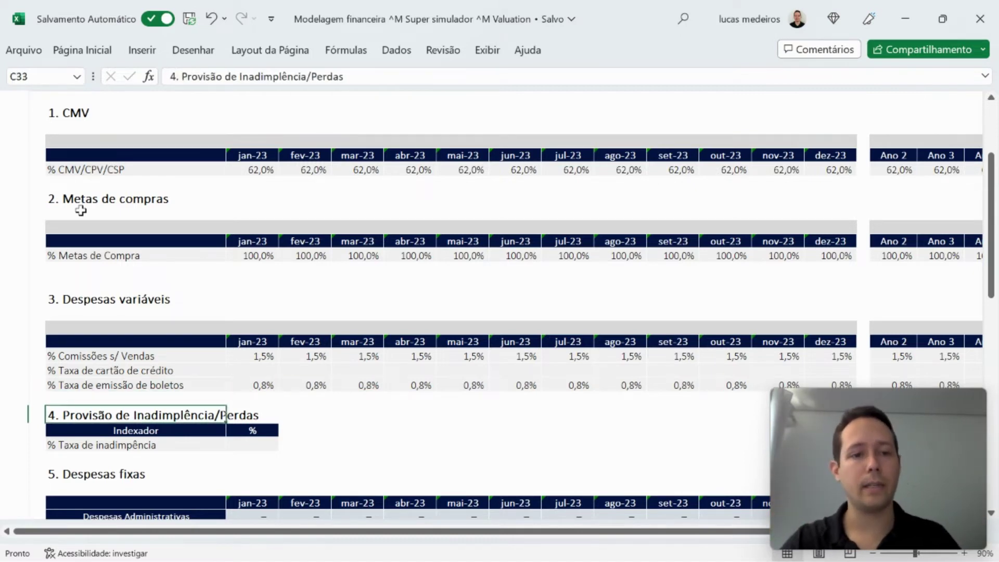
{"action": "key", "text": "Down"}
{"action": "key", "text": "Right"}
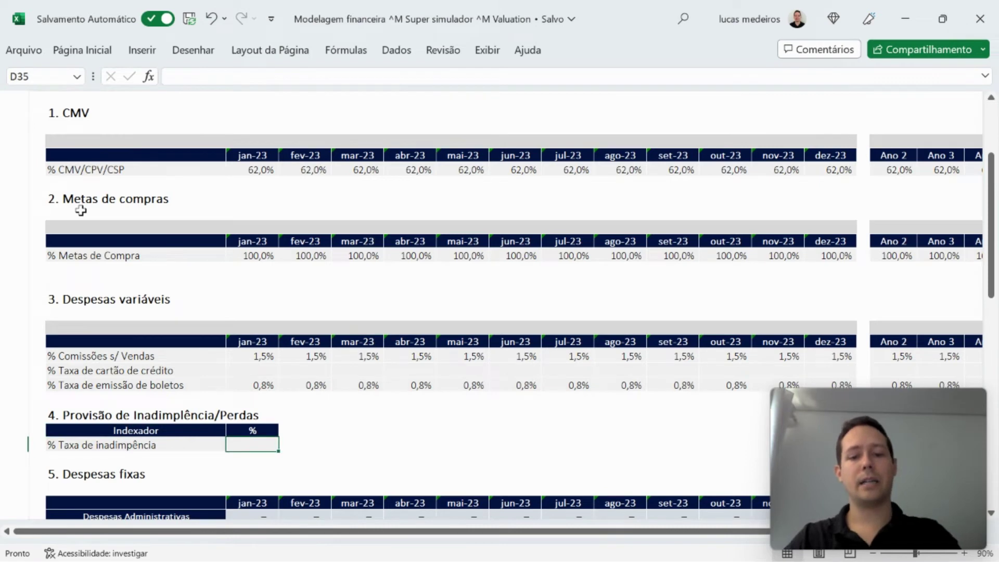
{"action": "type", "text": "1,5"}
{"action": "key", "text": "Return"}
{"action": "key", "text": "Up"}
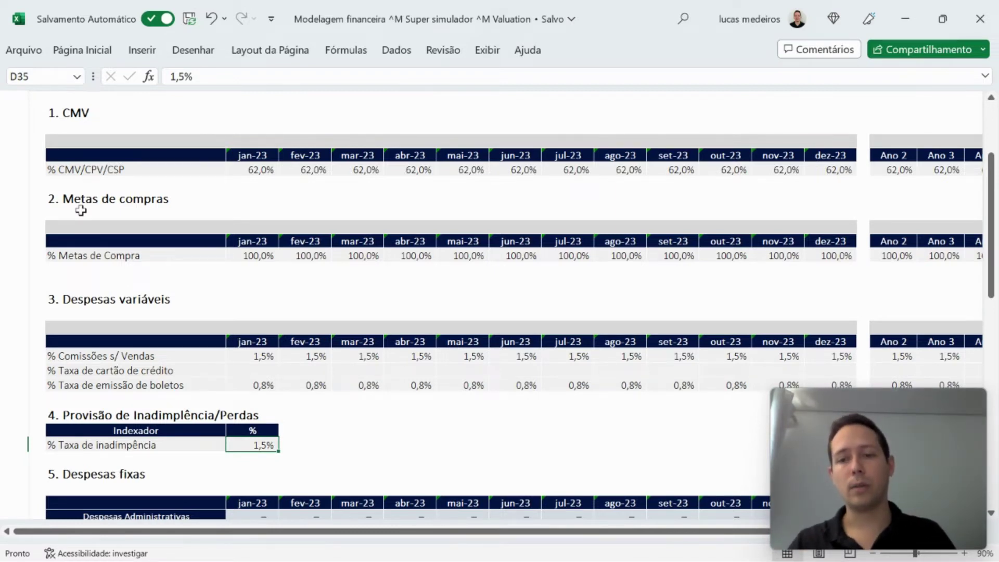
Look over the Despesas fixas groups, from Despesas Administrativas and Despesas com Pessoal down to Despesas Financeiras.
{"action": "key", "text": "Page_Down"}
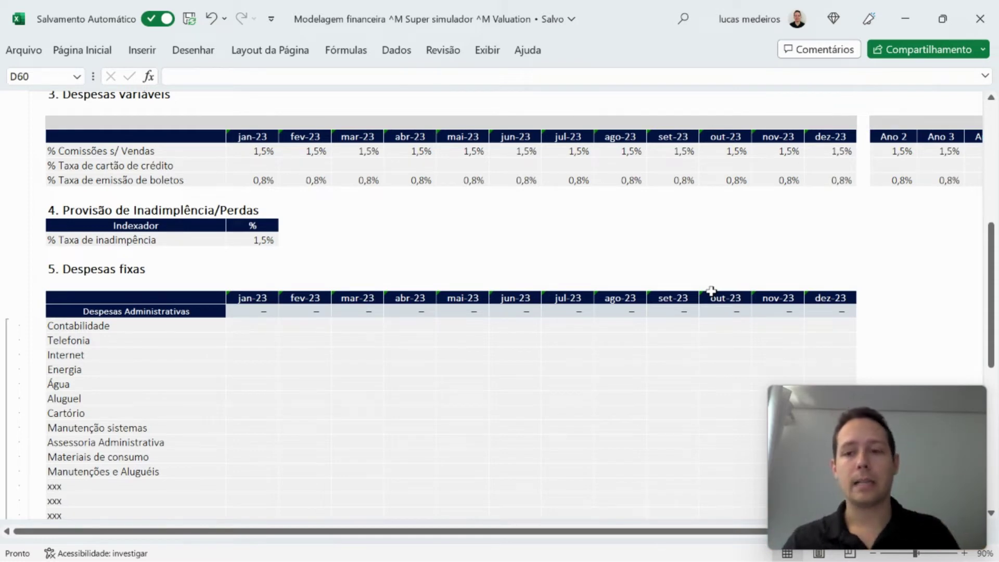
{"action": "left_click", "coordinate": [397, 340]}
{"action": "scroll", "coordinate": [393, 348], "scroll_direction": "down", "scroll_amount": 2}
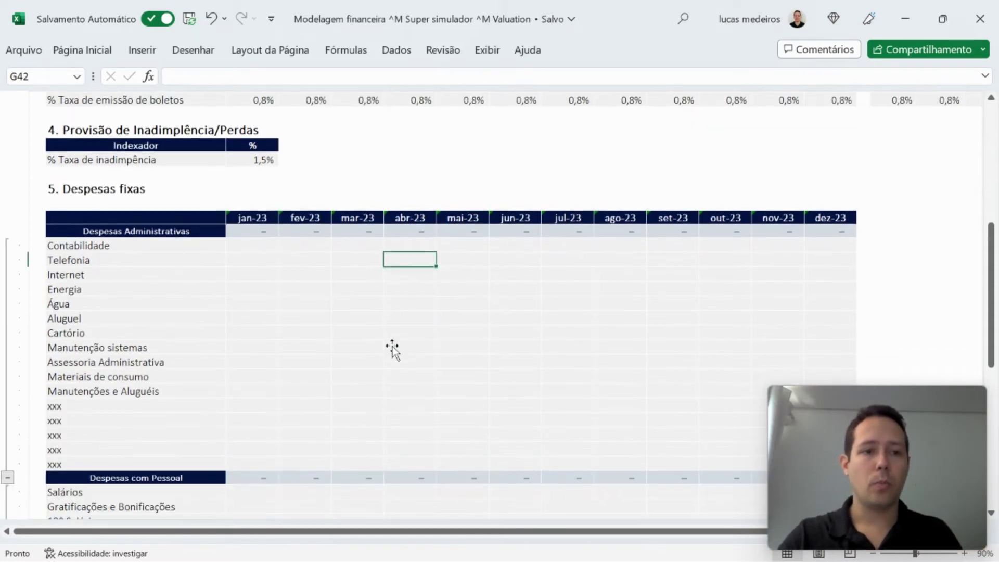
{"action": "left_click_drag", "start_coordinate": [176, 245], "coordinate": [232, 390]}
{"action": "left_click", "coordinate": [322, 348]}
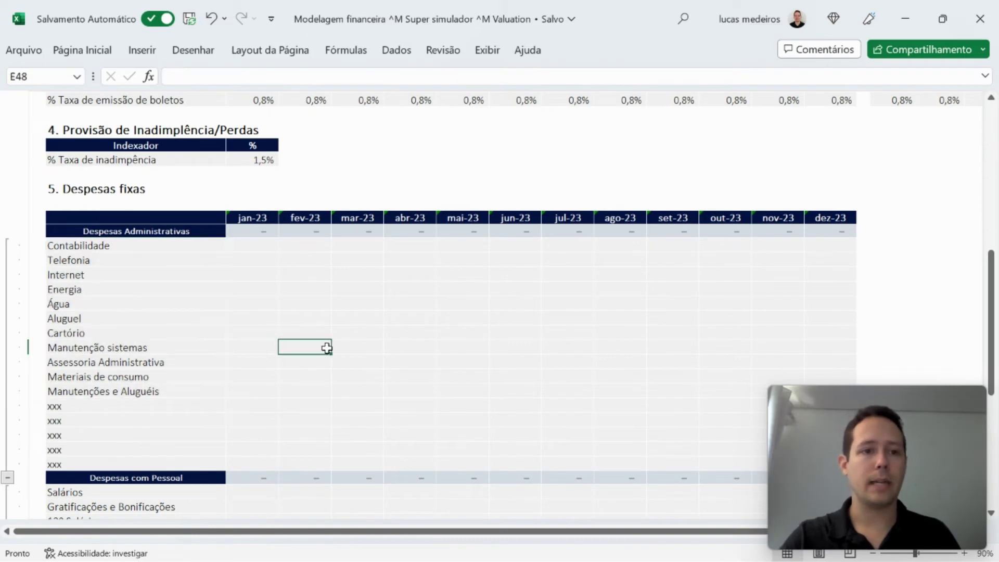
{"action": "left_click", "coordinate": [146, 247]}
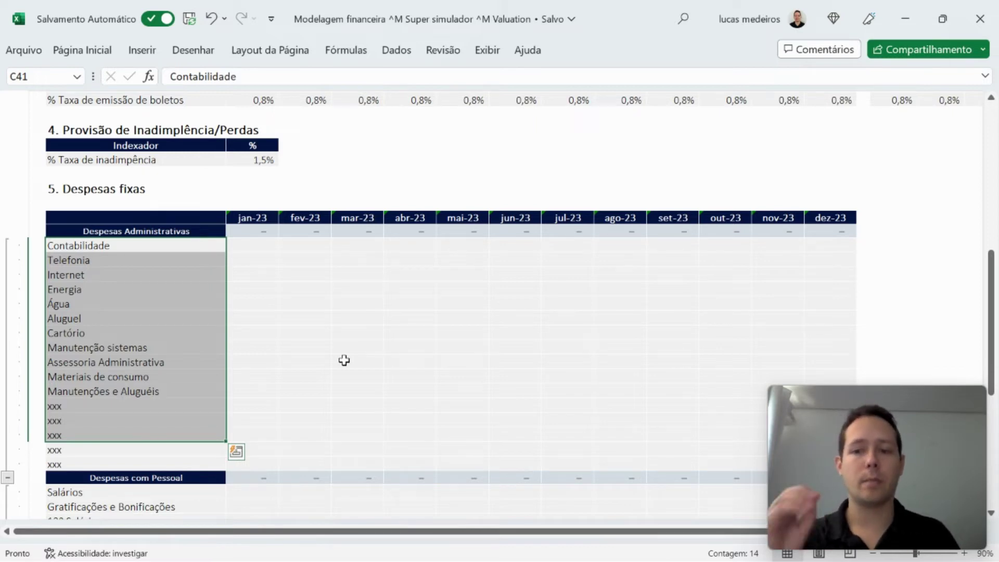
{"action": "scroll", "coordinate": [344, 360], "scroll_direction": "down", "scroll_amount": 4}
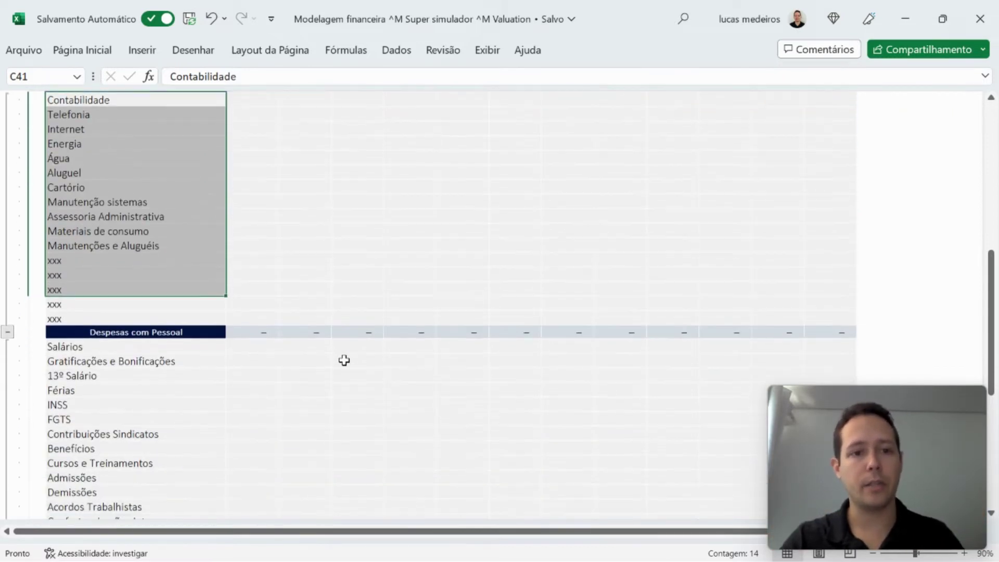
{"action": "scroll", "coordinate": [343, 360], "scroll_direction": "down", "scroll_amount": 3}
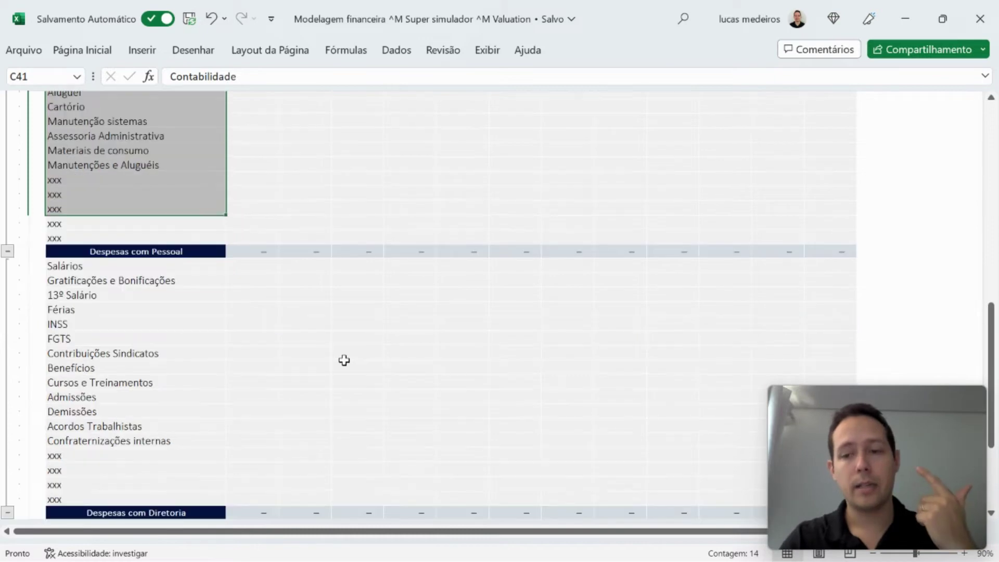
{"action": "scroll", "coordinate": [344, 360], "scroll_direction": "down", "scroll_amount": 4}
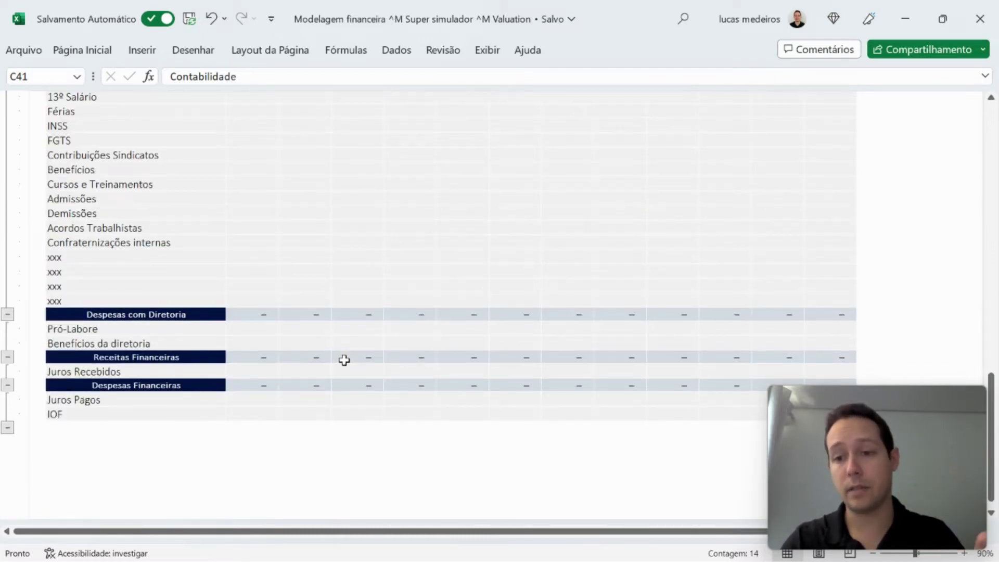
{"action": "scroll", "coordinate": [344, 360], "scroll_direction": "up", "scroll_amount": 8}
{"action": "scroll", "coordinate": [344, 360], "scroll_direction": "down", "scroll_amount": 1}
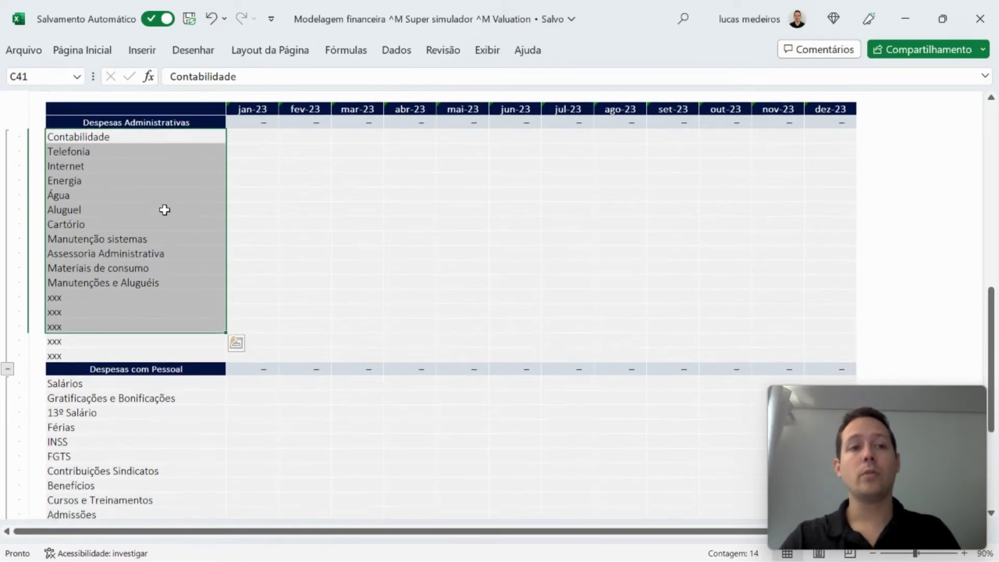
{"action": "left_click_drag", "start_coordinate": [130, 154], "coordinate": [126, 223]}
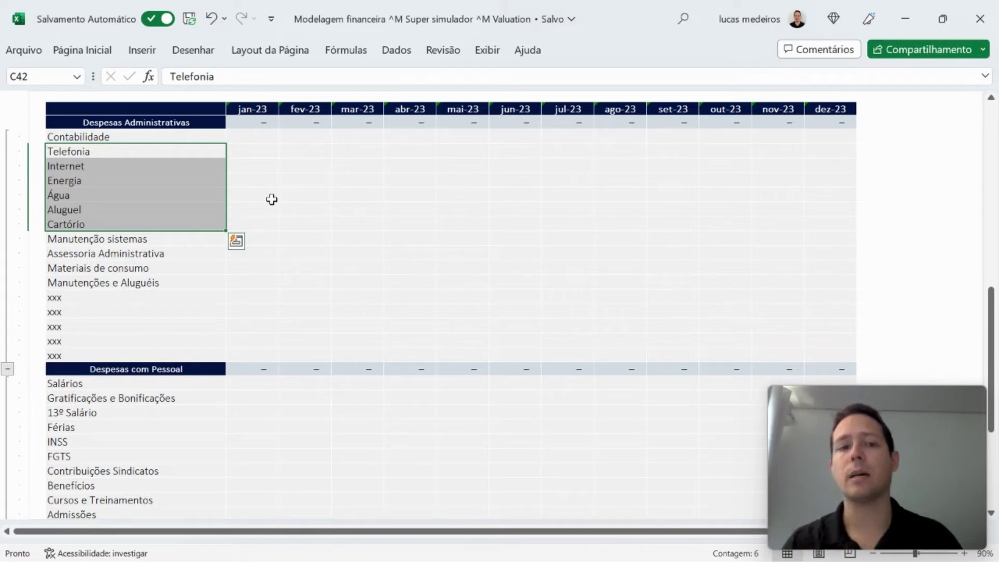
Set January's Contabilidade expense to 35.000 under Despesas Administrativas.
{"action": "key", "text": "Up"}
{"action": "key", "text": "Up"}
{"action": "key", "text": "Up"}
{"action": "key", "text": "Up"}
{"action": "key", "text": "Up"}
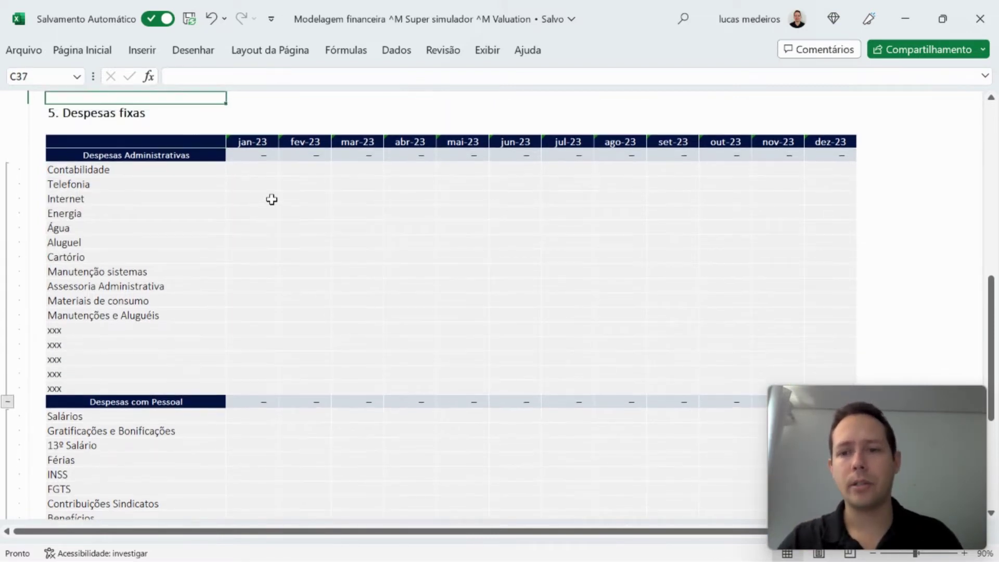
{"action": "key", "text": "Down"}
{"action": "key", "text": "Down"}
{"action": "key", "text": "Down"}
{"action": "key", "text": "Down"}
{"action": "key", "text": "Right"}
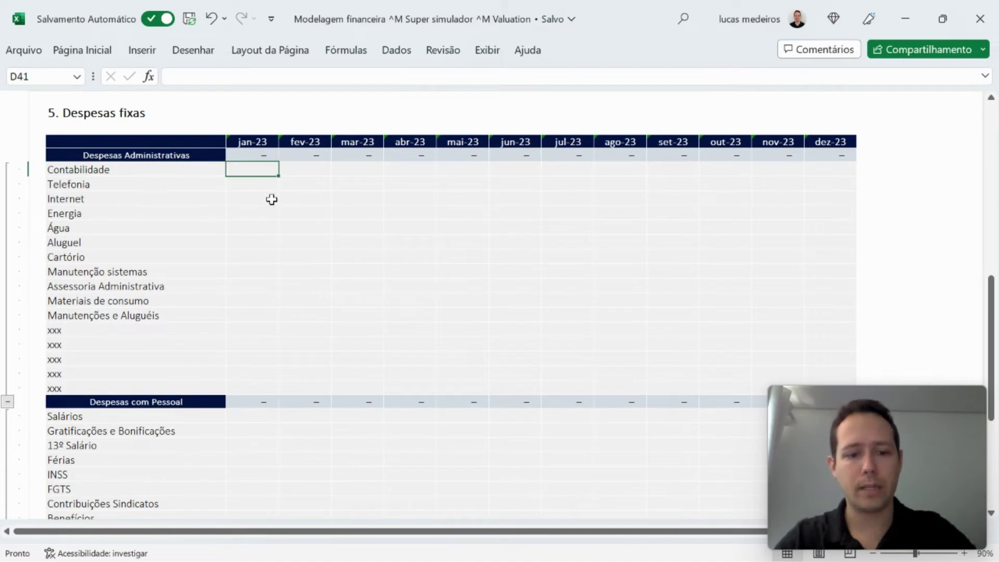
{"action": "type", "text": "35.000"}
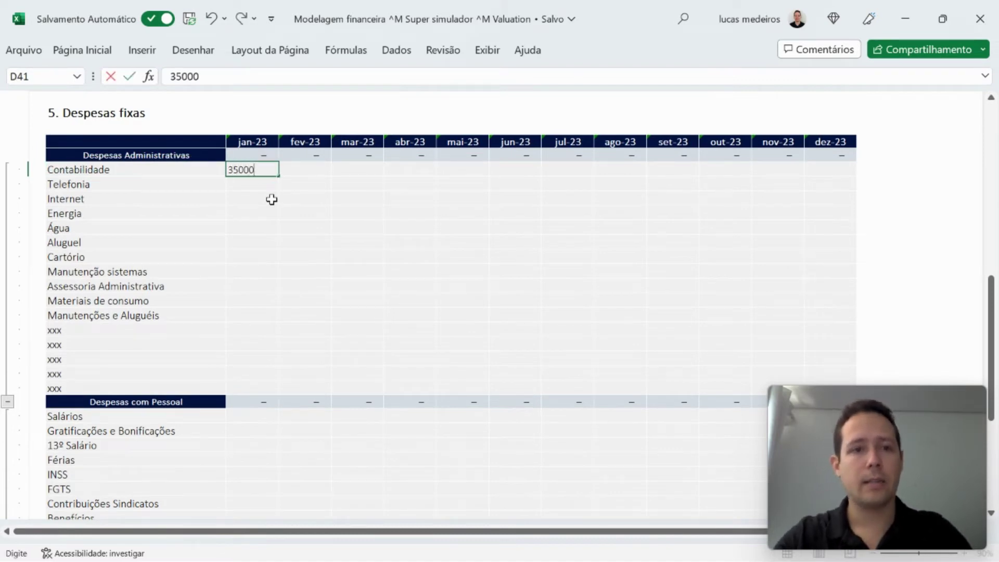
{"action": "key", "text": "ctrl+Return"}
Copy January's Contabilidade value across February to December.
{"action": "key", "text": "ctrl+c"}
{"action": "key", "text": "shift+Right"}
{"action": "key", "text": "shift+Right"}
{"action": "key", "text": "shift+Right"}
{"action": "key", "text": "shift+Right"}
{"action": "key", "text": "shift+Right"}
{"action": "key", "text": "shift+Right"}
{"action": "key", "text": "shift+Right"}
{"action": "key", "text": "shift+Right"}
{"action": "key", "text": "shift+Right"}
{"action": "key", "text": "shift+Right"}
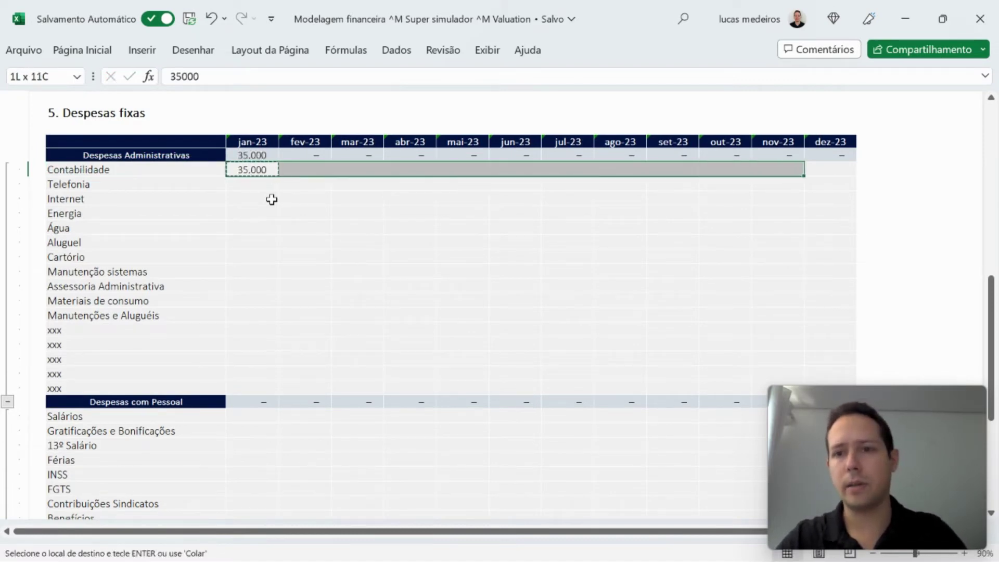
{"action": "key", "text": "shift+Right"}
{"action": "key", "text": "Return"}
Set January's Salários expense to 30.000 under Despesas com Pessoal.
{"action": "key", "text": "Down"}
{"action": "key", "text": "Down"}
{"action": "key", "text": "Down"}
{"action": "key", "text": "Down"}
{"action": "key", "text": "Down"}
{"action": "key", "text": "Down"}
{"action": "key", "text": "Down"}
{"action": "key", "text": "Down"}
{"action": "key", "text": "Down"}
{"action": "key", "text": "Down"}
{"action": "key", "text": "Down"}
{"action": "key", "text": "Down"}
{"action": "key", "text": "Down"}
{"action": "key", "text": "Down"}
{"action": "key", "text": "Down"}
{"action": "key", "text": "Down"}
{"action": "key", "text": "Down"}
{"action": "key", "text": "Down"}
{"action": "key", "text": "Down"}
{"action": "key", "text": "Down"}
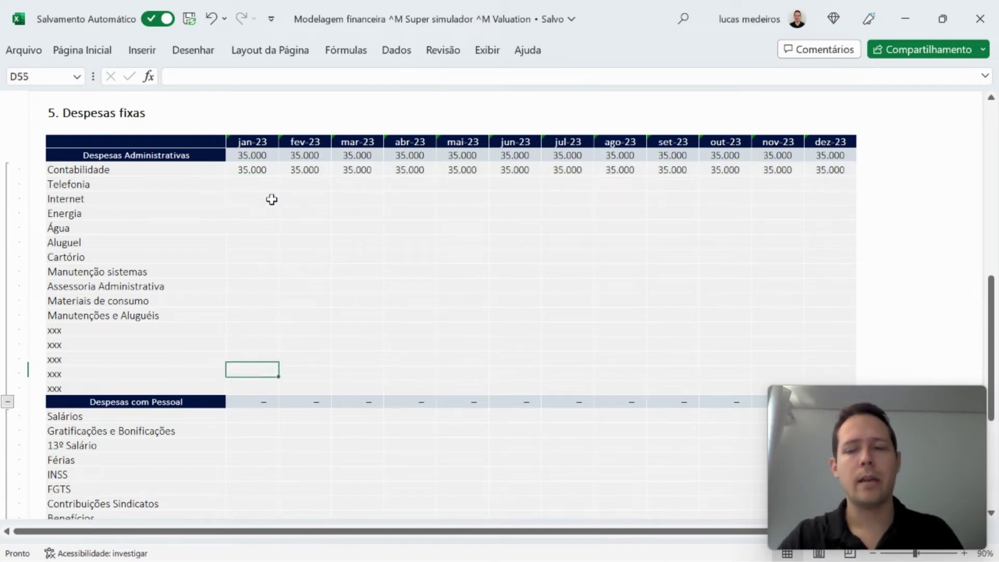
{"action": "key", "text": "Up"}
{"action": "key", "text": "Up"}
{"action": "key", "text": "Up"}
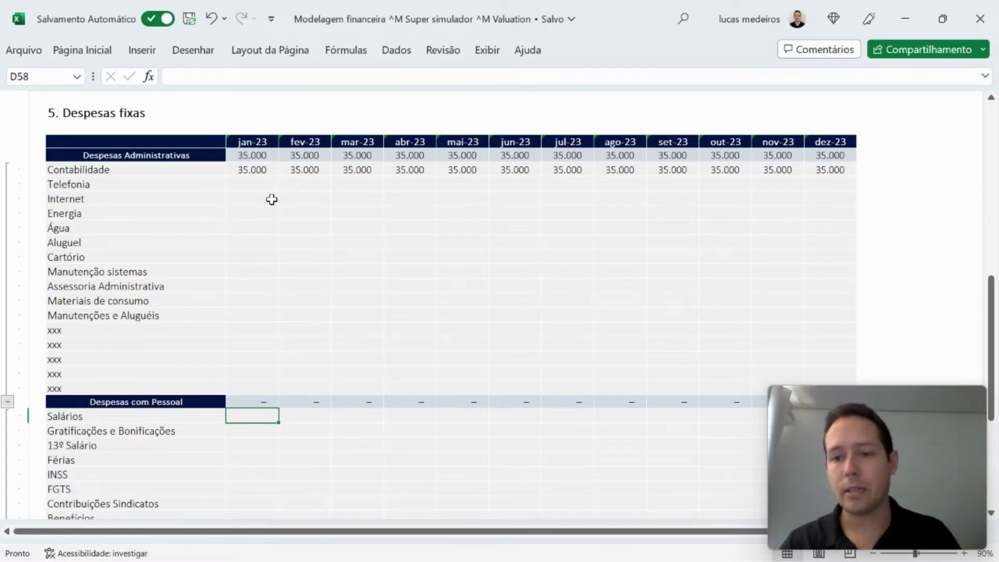
{"action": "type", "text": "30000"}
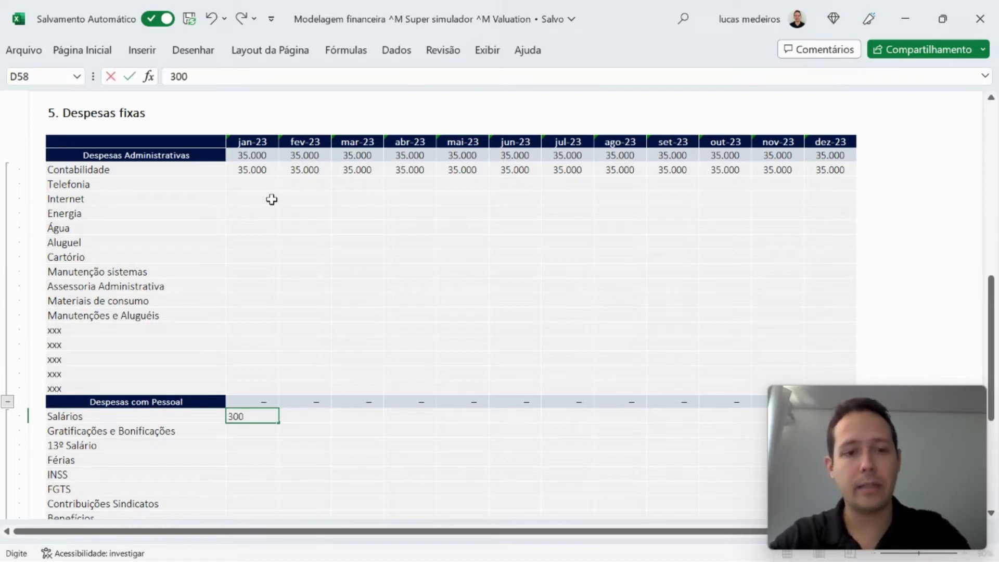
{"action": "key", "text": "ctrl+Return"}
Copy January's 30.000 Salários value across February to December.
{"action": "key", "text": "ctrl+c"}
{"action": "key", "text": "shift+Right"}
{"action": "key", "text": "shift+Right"}
{"action": "key", "text": "shift+Right"}
{"action": "key", "text": "shift+Right"}
{"action": "key", "text": "shift+Right"}
{"action": "key", "text": "shift+Right"}
{"action": "key", "text": "shift+Right"}
{"action": "key", "text": "shift+Right"}
{"action": "key", "text": "shift+Right"}
{"action": "key", "text": "shift+Right"}
{"action": "key", "text": "shift+Right"}
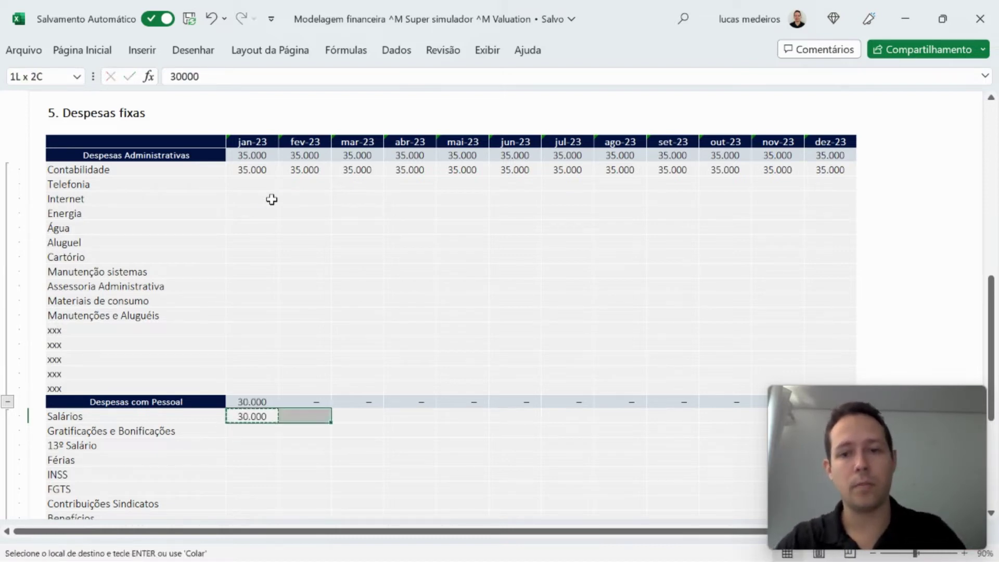
{"action": "key", "text": "Return"}
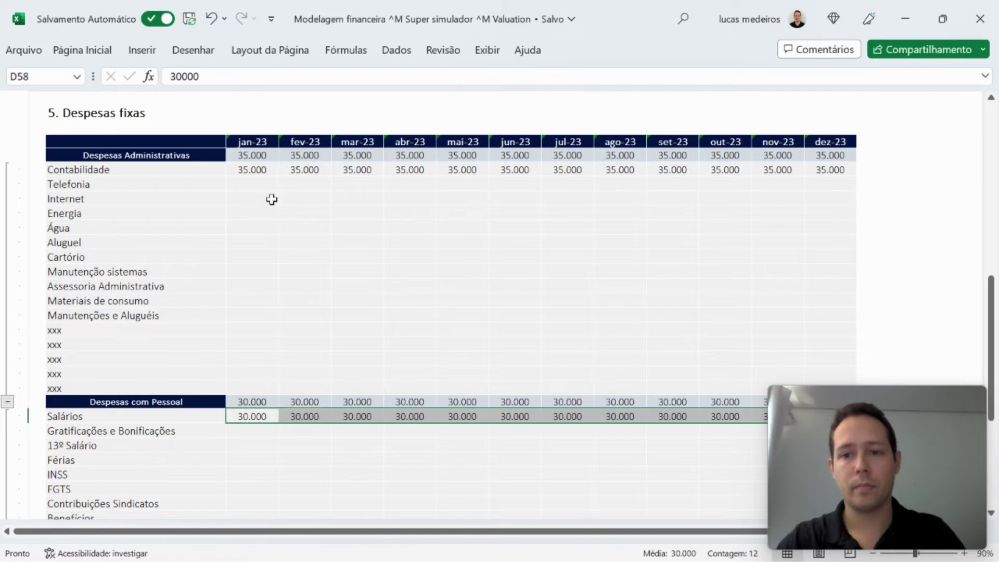
Look over the Despesas com Pessoal items from Gratificações e Bonificações down to Acordos Trabalhistas.
{"action": "key", "text": "Down"}
{"action": "key", "text": "Down"}
{"action": "key", "text": "Down"}
{"action": "key", "text": "Down"}
{"action": "key", "text": "Down"}
{"action": "key", "text": "Down"}
{"action": "key", "text": "Down"}
{"action": "key", "text": "Down"}
{"action": "key", "text": "Down"}
{"action": "key", "text": "Down"}
{"action": "key", "text": "Down"}
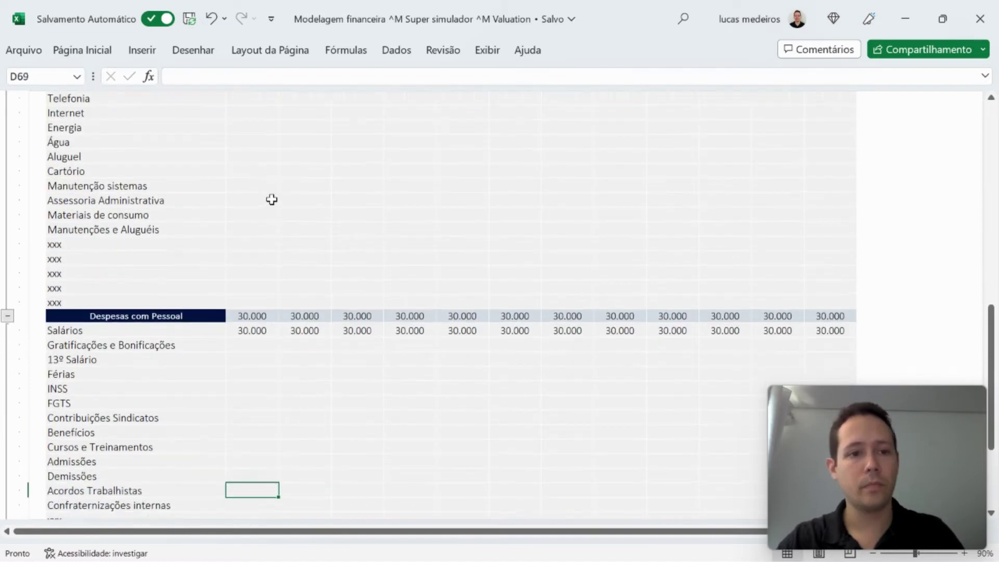
{"action": "key", "text": "Up"}
{"action": "key", "text": "Up"}
{"action": "key", "text": "Up"}
{"action": "key", "text": "Up"}
{"action": "key", "text": "Up"}
{"action": "key", "text": "Up"}
{"action": "key", "text": "Up"}
{"action": "key", "text": "Up"}
{"action": "key", "text": "Up"}
{"action": "key", "text": "Up"}
{"action": "key", "text": "Up"}
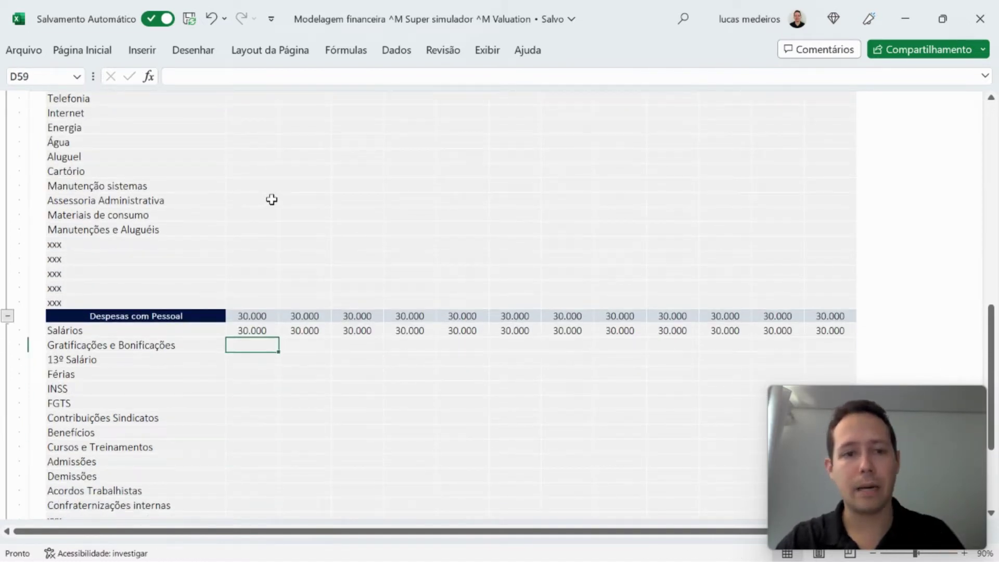
Change January's Salários expense to 50.000.
{"action": "type", "text": "500000"}
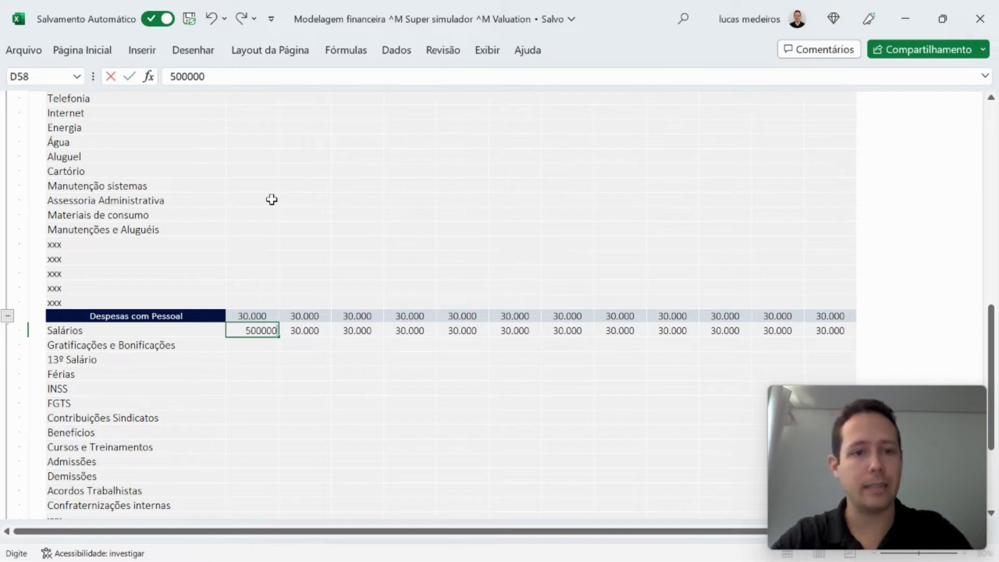
{"action": "key", "text": "BackSpace"}
{"action": "key", "text": "Return"}
{"action": "key", "text": "Up"}
Copy January's 50.000 Salários value over the February to December amounts.
{"action": "key", "text": "ctrl+c"}
{"action": "key", "text": "shift+Right"}
{"action": "key", "text": "shift+Right"}
{"action": "key", "text": "shift+Right"}
{"action": "key", "text": "shift+Right"}
{"action": "key", "text": "shift+Right"}
{"action": "key", "text": "shift+Right"}
{"action": "key", "text": "shift+Right"}
{"action": "key", "text": "shift+Right"}
{"action": "key", "text": "shift+Right"}
{"action": "key", "text": "shift+Right"}
{"action": "key", "text": "shift+Right"}
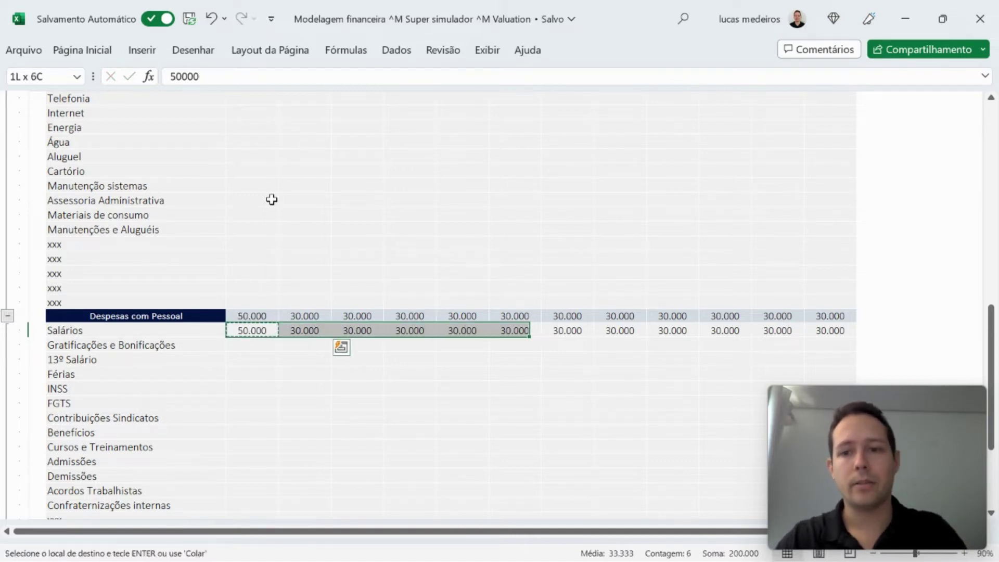
{"action": "key", "text": "ctrl+v"}
{"action": "key", "text": "Escape"}
Set January's Pró-Labore expense to 40.000 under Despesas com Diretoria.
{"action": "key", "text": "Down"}
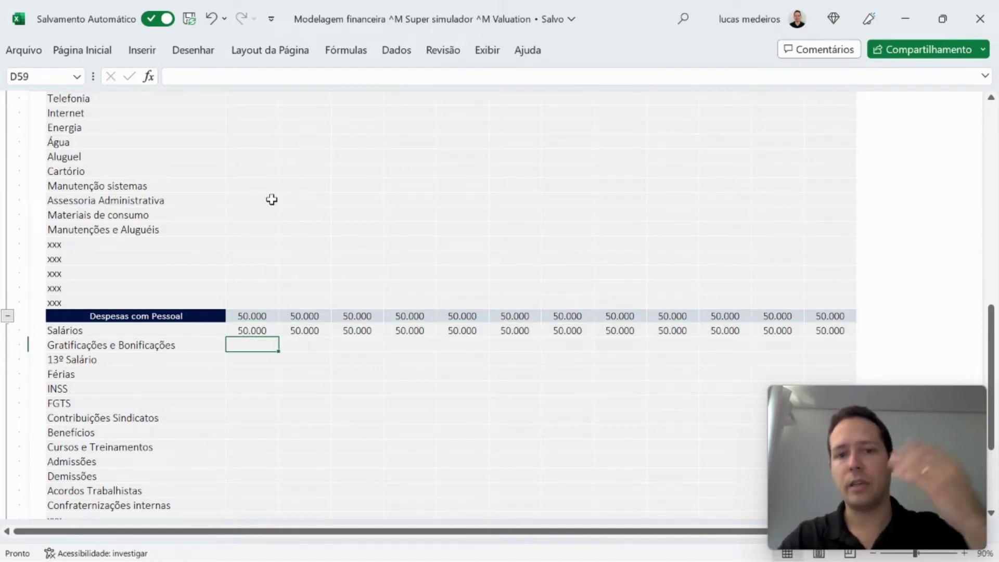
{"action": "key", "text": "Down"}
{"action": "key", "text": "Down"}
{"action": "key", "text": "Down"}
{"action": "key", "text": "Down"}
{"action": "key", "text": "Down"}
{"action": "key", "text": "Down"}
{"action": "key", "text": "Down"}
{"action": "key", "text": "Down"}
{"action": "key", "text": "Down"}
{"action": "key", "text": "Down"}
{"action": "key", "text": "Down"}
{"action": "key", "text": "Down"}
{"action": "key", "text": "Down"}
{"action": "key", "text": "Down"}
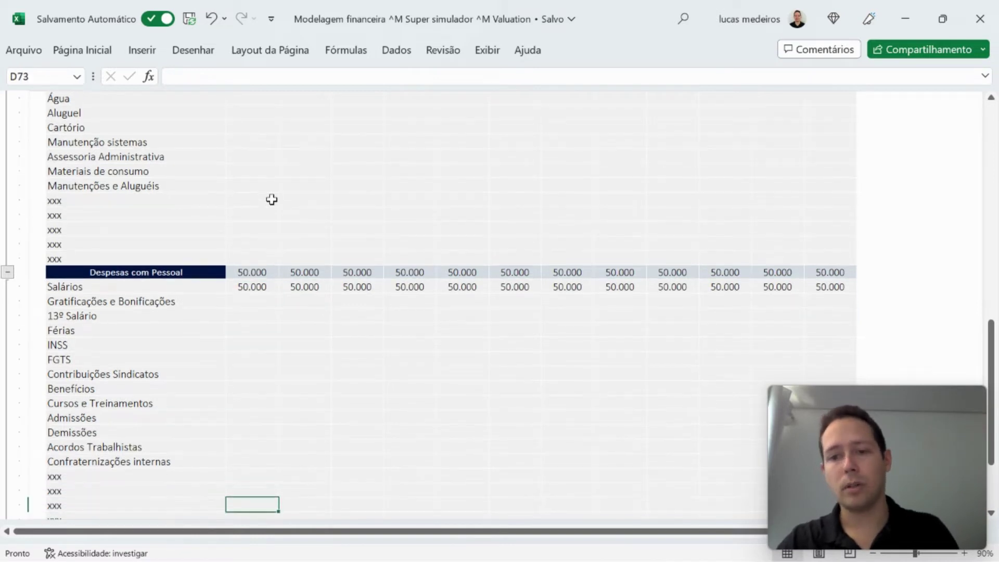
{"action": "key", "text": "Up"}
{"action": "key", "text": "Up"}
{"action": "key", "text": "Up"}
{"action": "key", "text": "Up"}
{"action": "key", "text": "Up"}
{"action": "key", "text": "Up"}
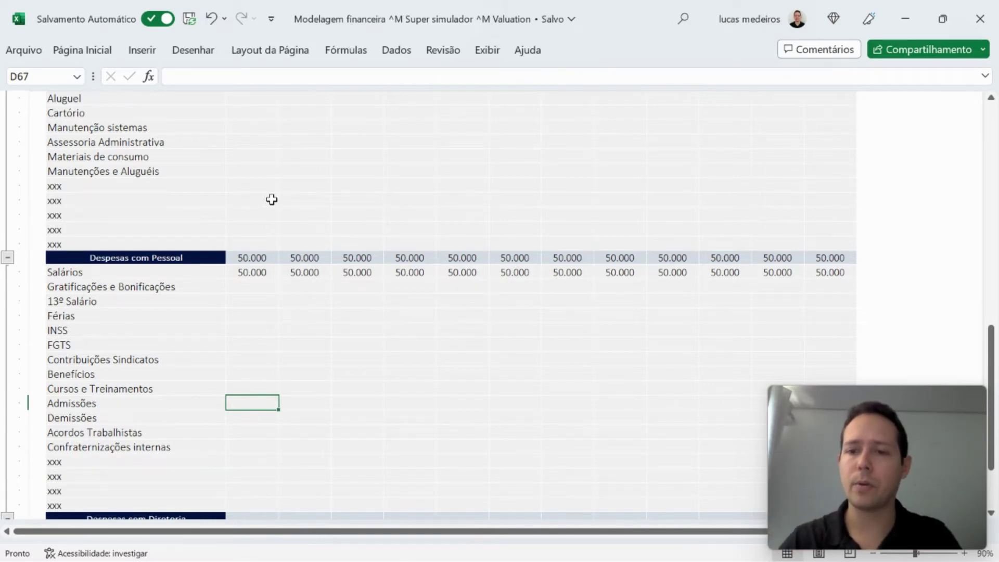
{"action": "key", "text": "Down"}
{"action": "key", "text": "Down"}
{"action": "key", "text": "Down"}
{"action": "key", "text": "Down"}
{"action": "key", "text": "Down"}
{"action": "key", "text": "Down"}
{"action": "key", "text": "Down"}
{"action": "key", "text": "Down"}
{"action": "key", "text": "Down"}
{"action": "key", "text": "Down"}
{"action": "key", "text": "Down"}
{"action": "key", "text": "Down"}
{"action": "key", "text": "Up"}
{"action": "key", "text": "Up"}
{"action": "key", "text": "Up"}
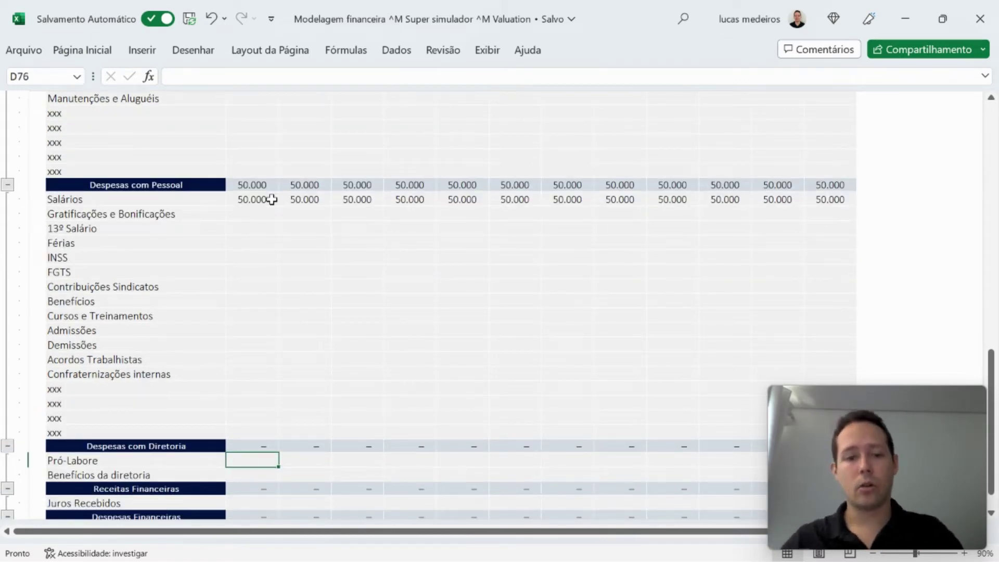
{"action": "type", "text": "40000"}
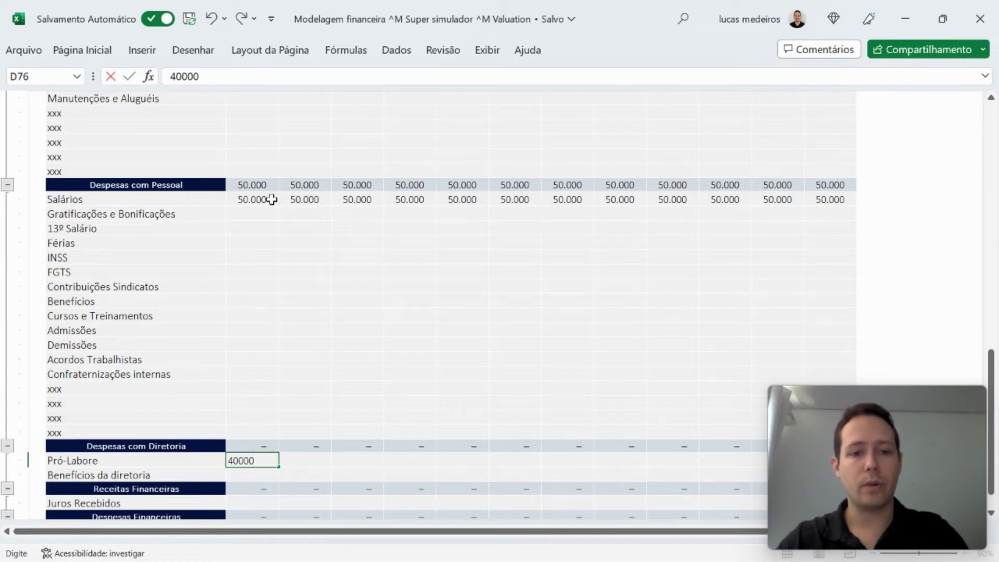
{"action": "key", "text": "ctrl+Return"}
Copy January's Pró-Labore value across the row through December.
{"action": "key", "text": "ctrl+c"}
{"action": "key", "text": "shift+Right"}
{"action": "key", "text": "shift+Right"}
{"action": "key", "text": "shift+Right"}
{"action": "key", "text": "shift+Right"}
{"action": "key", "text": "shift+Right"}
{"action": "key", "text": "shift+Right"}
{"action": "key", "text": "shift+Right"}
{"action": "key", "text": "shift+Right"}
{"action": "key", "text": "shift+Right"}
{"action": "key", "text": "shift+Right"}
{"action": "key", "text": "shift+Right"}
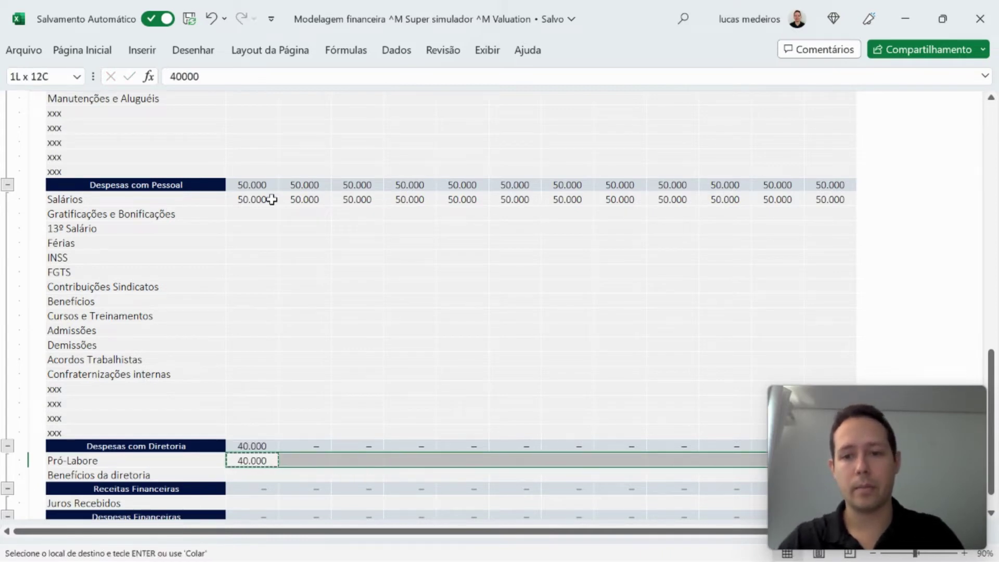
{"action": "key", "text": "Return"}
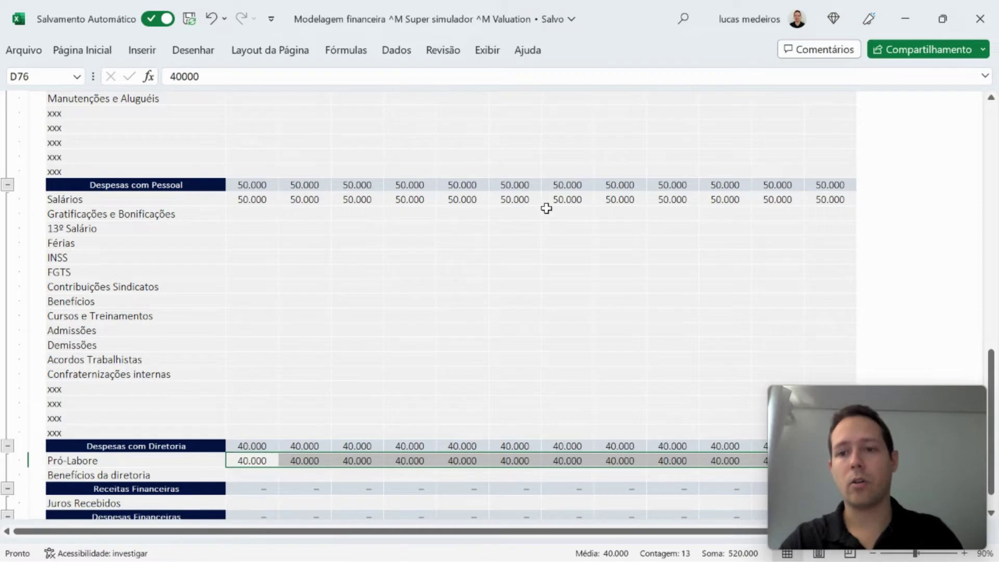
Clear the stray Pró-Labore cell just past December by filling it from the empty cell above.
{"action": "scroll", "coordinate": [546, 208], "scroll_direction": "right", "scroll_amount": 3}
{"action": "scroll", "coordinate": [546, 208], "scroll_direction": "down", "scroll_amount": 1}
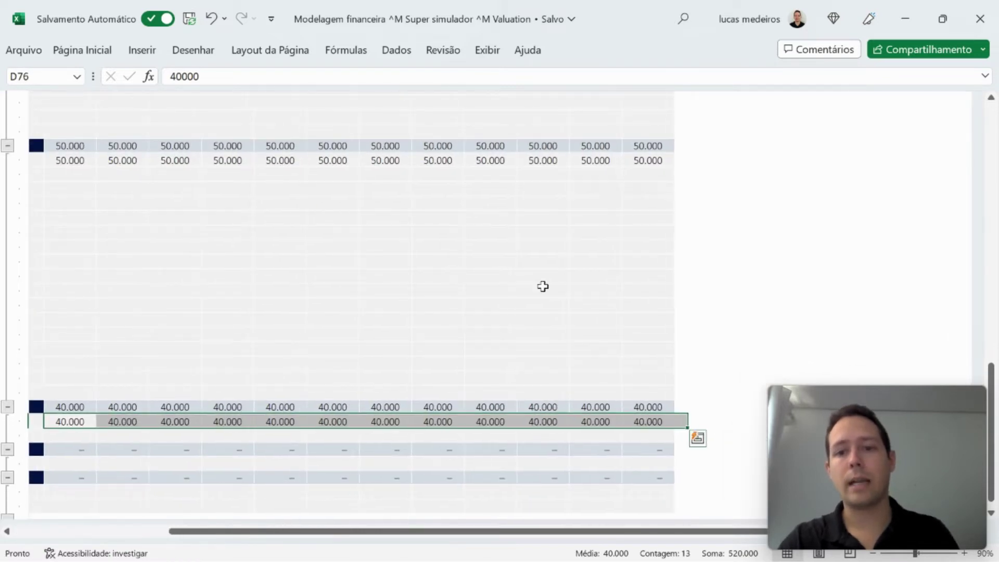
{"action": "left_click", "coordinate": [543, 286]}
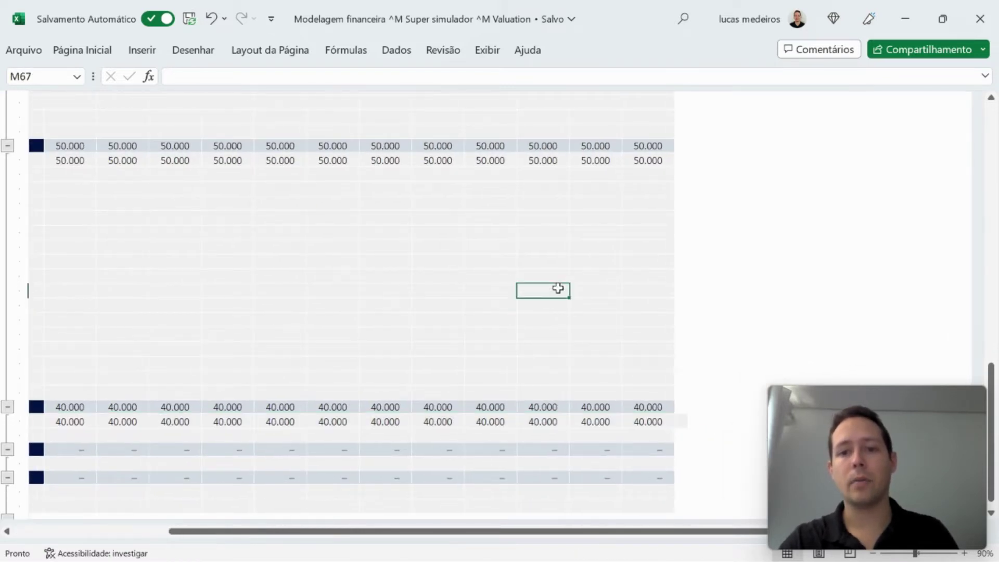
{"action": "left_click", "coordinate": [678, 400]}
{"action": "left_click_drag", "start_coordinate": [687, 413], "coordinate": [688, 424]}
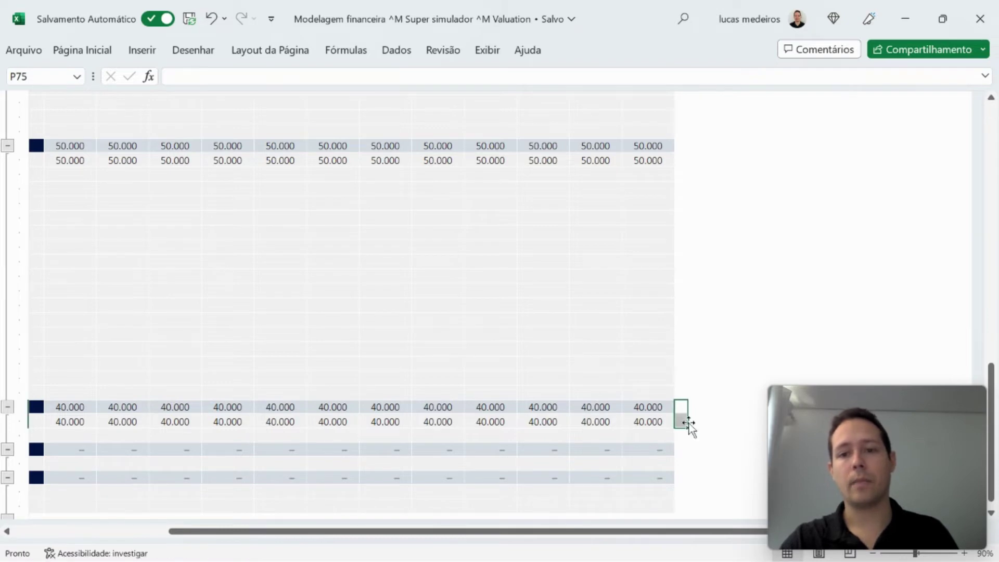
{"action": "left_click", "coordinate": [572, 376]}
Look over the Receitas Financeiras and Despesas Financeiras groups, going to January's Juros Recebidos.
{"action": "scroll", "coordinate": [507, 357], "scroll_direction": "left", "scroll_amount": 3}
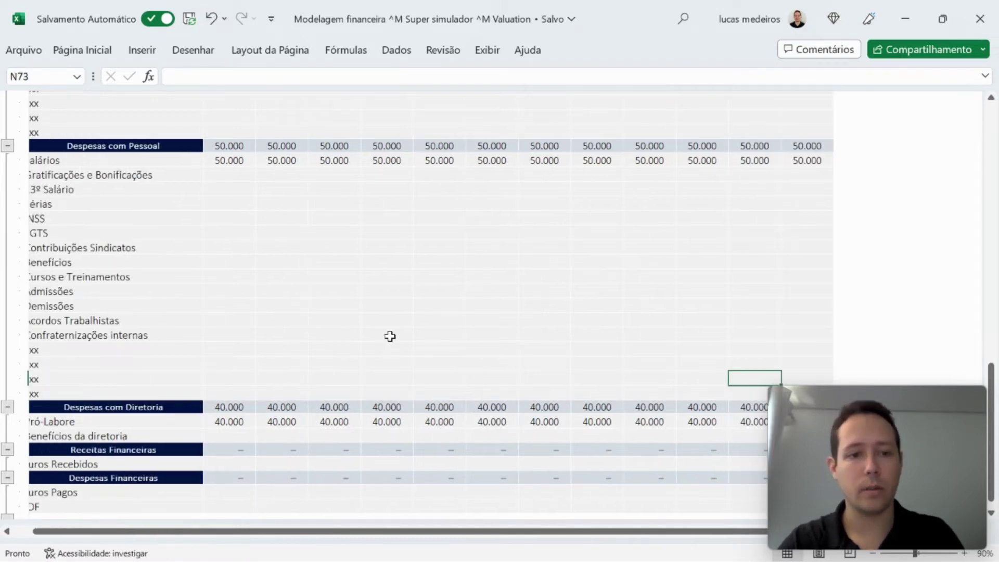
{"action": "scroll", "coordinate": [343, 327], "scroll_direction": "down", "scroll_amount": 1}
{"action": "scroll", "coordinate": [297, 319], "scroll_direction": "left", "scroll_amount": 2}
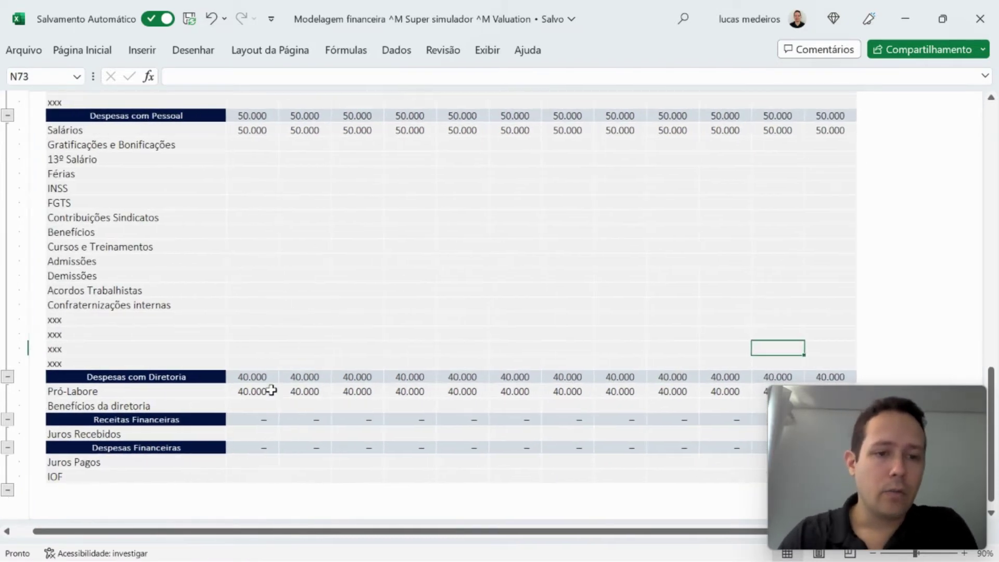
{"action": "left_click", "coordinate": [249, 434]}
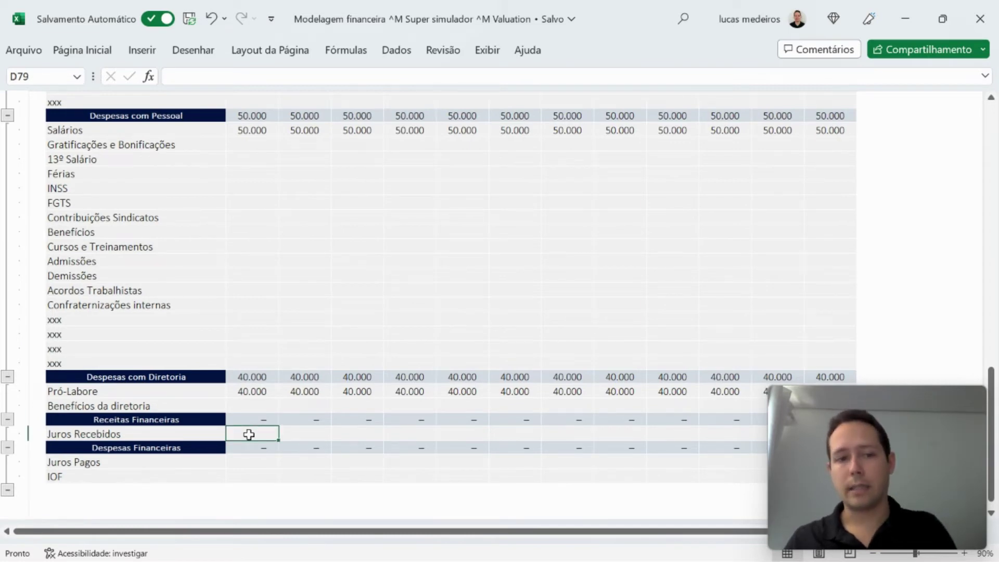
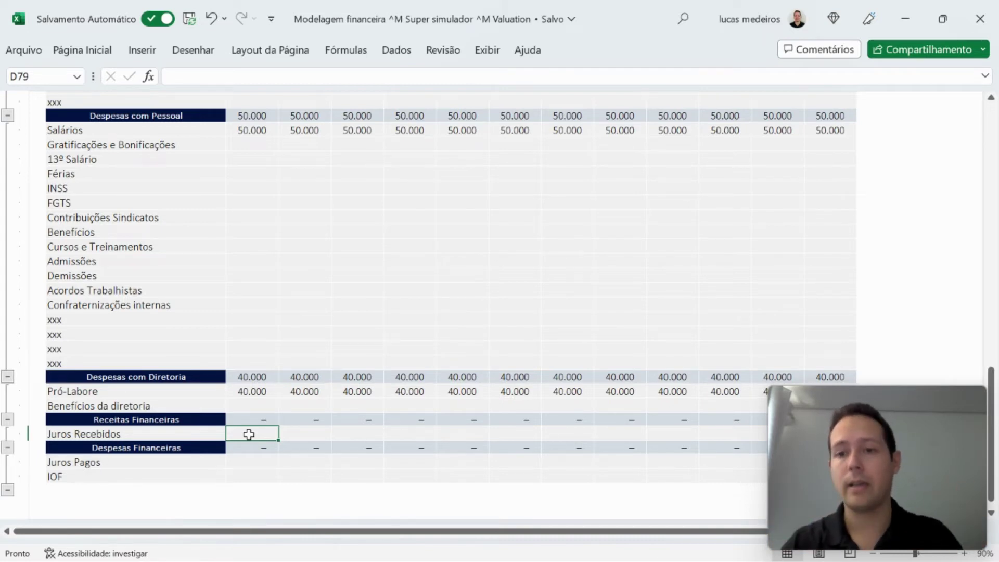
Open the Financiamentos page of the Premissas section.
{"action": "scroll", "coordinate": [283, 393], "scroll_direction": "up", "scroll_amount": 8}
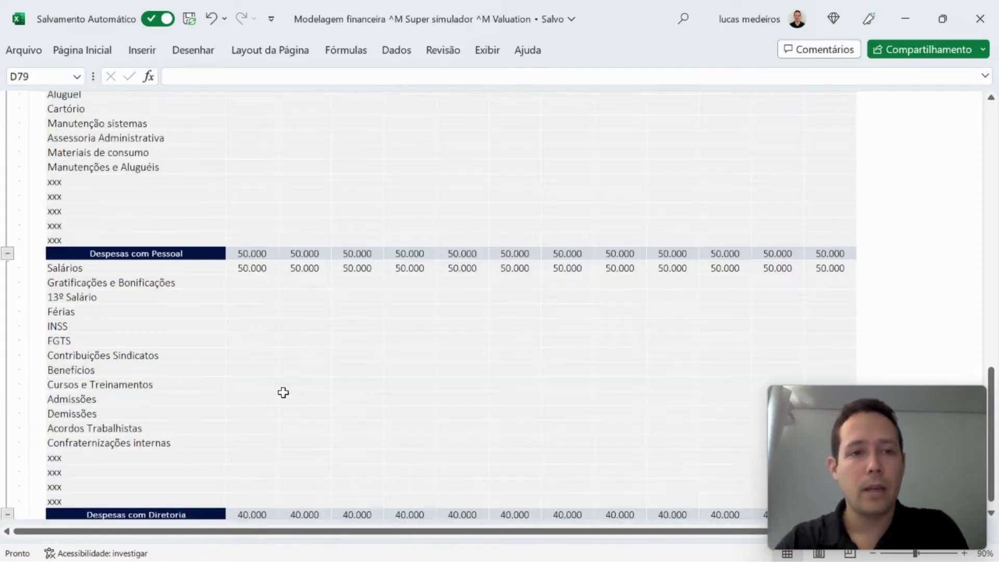
{"action": "scroll", "coordinate": [349, 341], "scroll_direction": "up", "scroll_amount": 9}
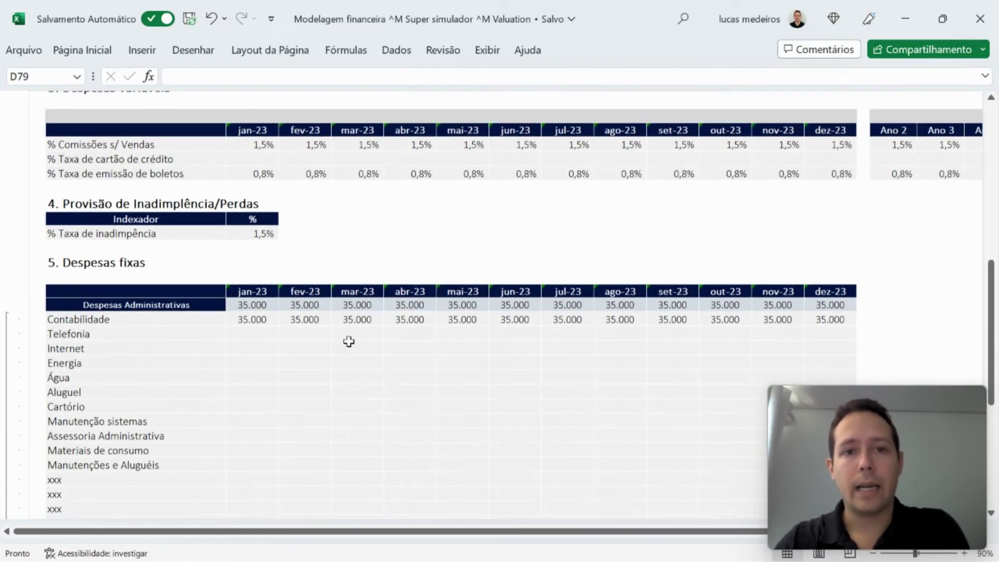
{"action": "scroll", "coordinate": [348, 341], "scroll_direction": "up", "scroll_amount": 2}
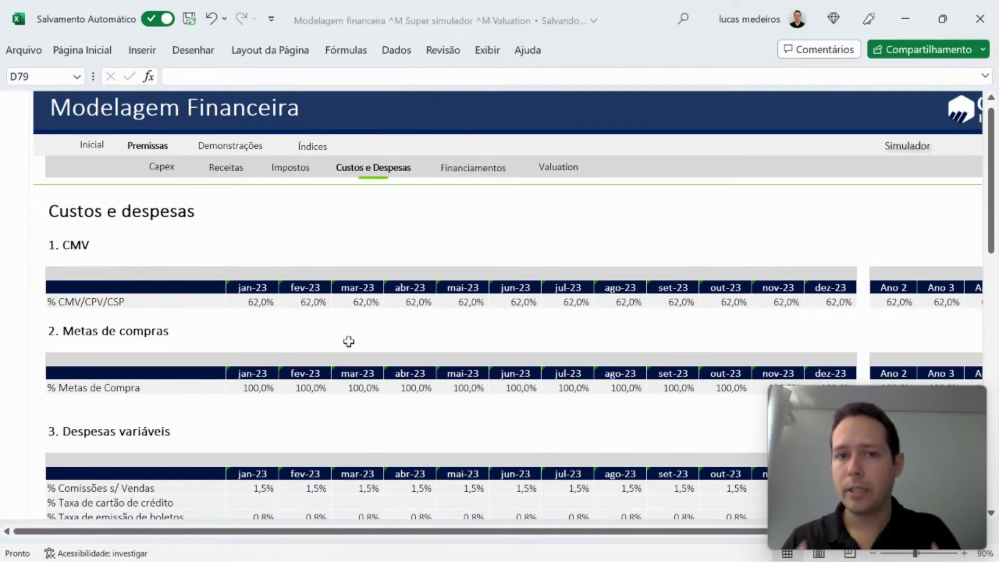
{"action": "left_click", "coordinate": [478, 176]}
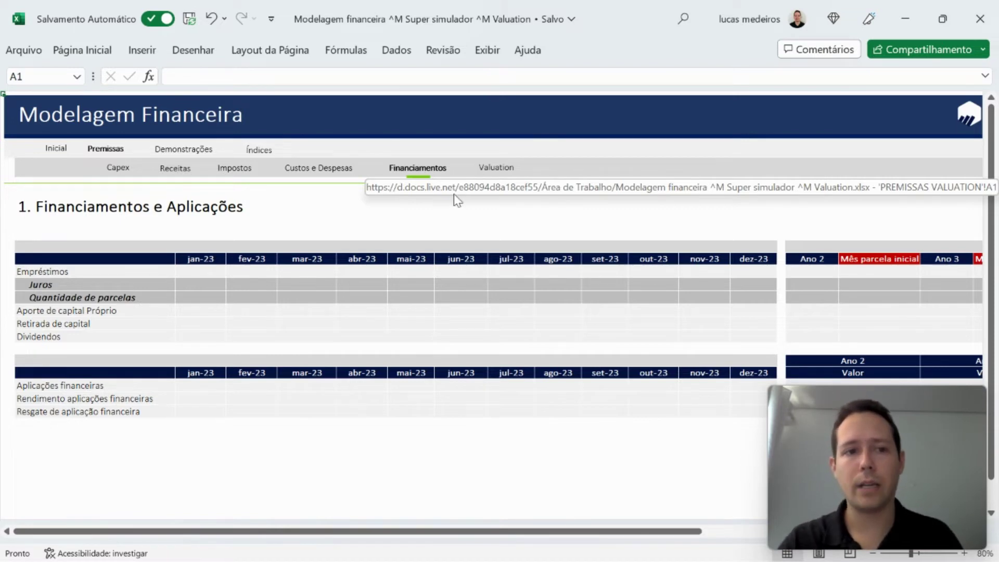
Enter dividends of 40000 for dez-23 in the financing table.
{"action": "left_click", "coordinate": [391, 191]}
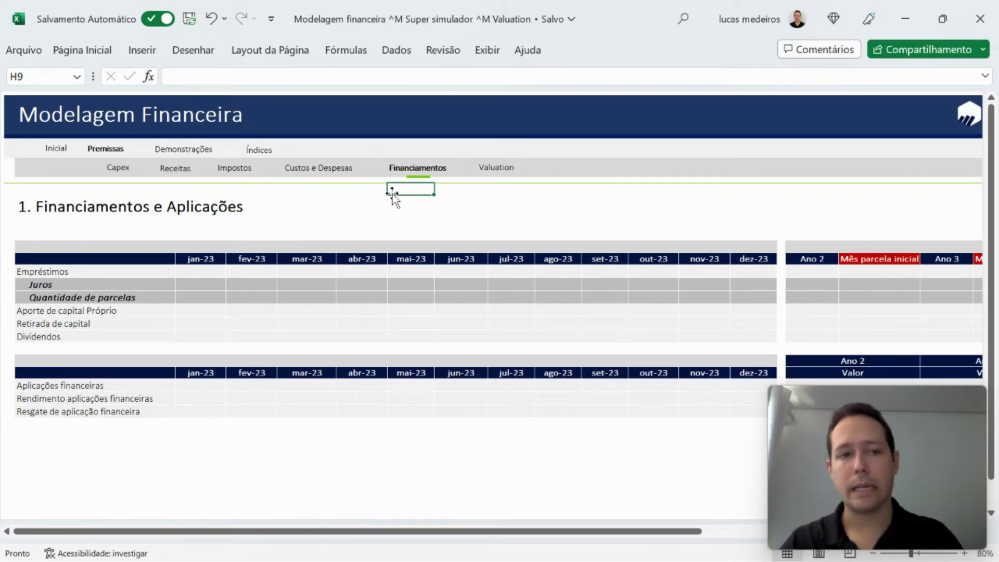
{"action": "left_click", "coordinate": [742, 334]}
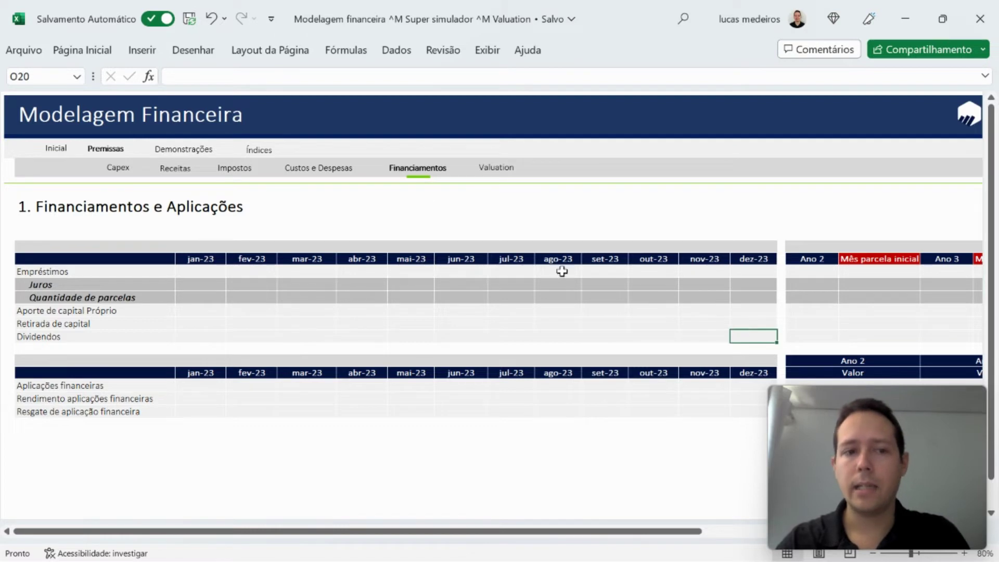
{"action": "type", "text": "40000"}
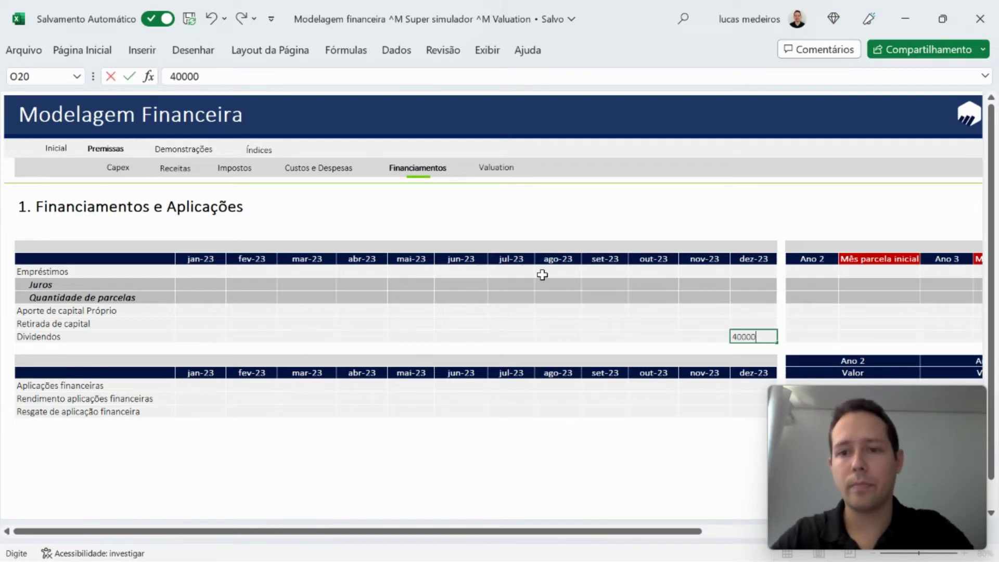
{"action": "key", "text": "Return"}
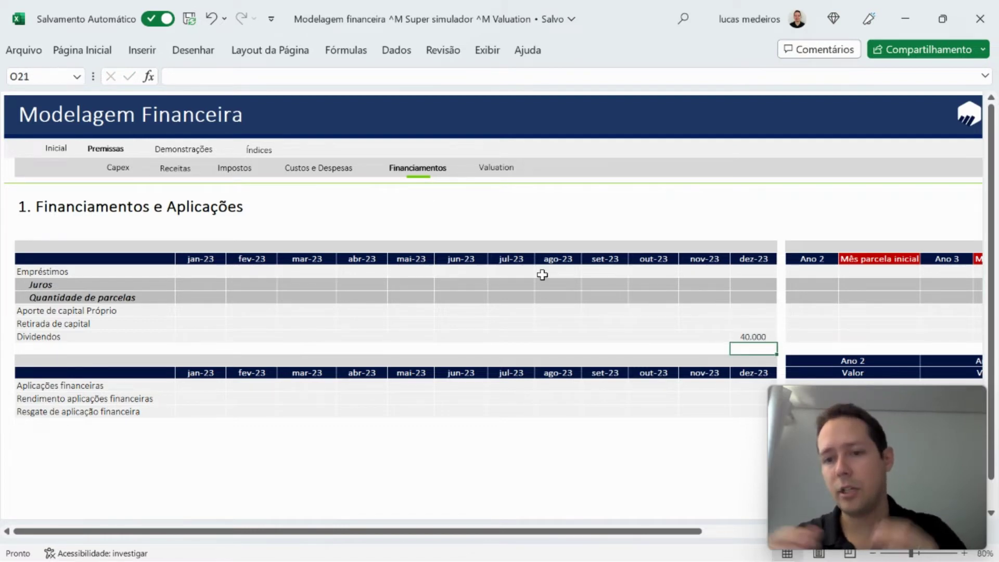
Copy the dez-23 dividend value into the Ano 2 and Ano 3 columns of the Dividendos row.
{"action": "key", "text": "Up"}
{"action": "key", "text": "ctrl+c"}
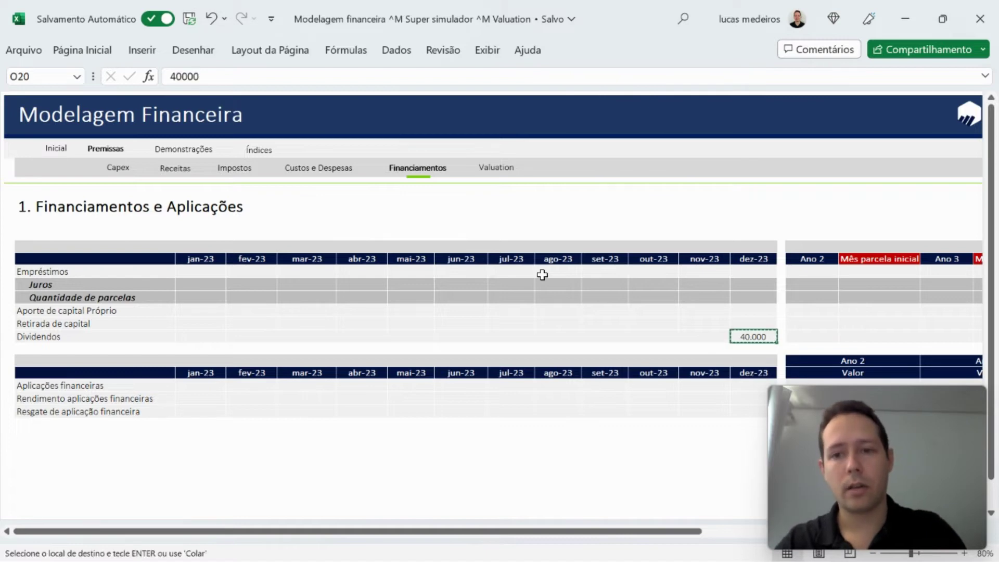
{"action": "key", "text": "Right"}
{"action": "key", "text": "Right"}
{"action": "key", "text": "ctrl+v"}
{"action": "key", "text": "Right"}
{"action": "key", "text": "Right"}
{"action": "key", "text": "Right"}
{"action": "key", "text": "Left"}
{"action": "key", "text": "ctrl+v"}
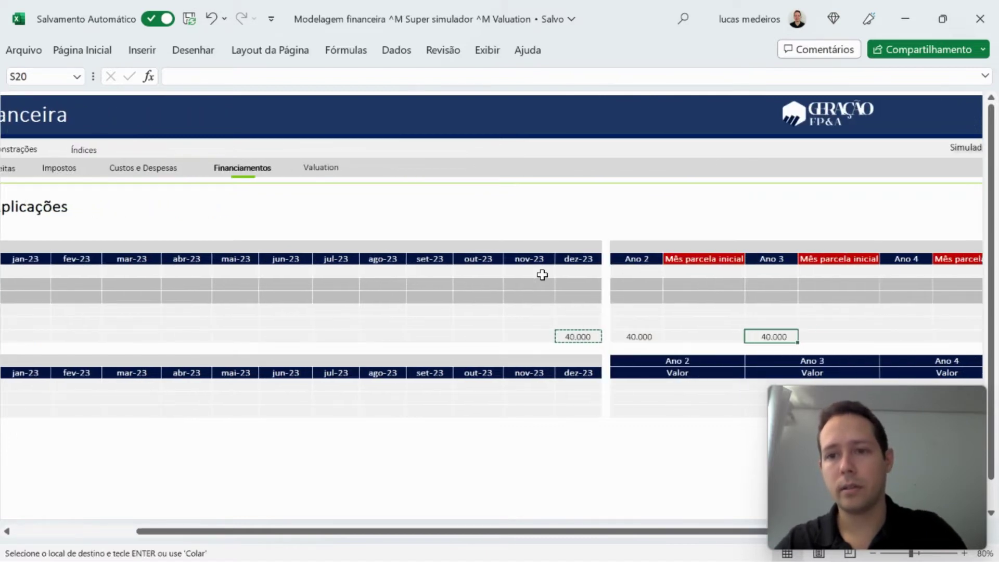
Paste the same dividend value into the Ano 4 and Ano 5 columns, ending the copy mode.
{"action": "key", "text": "Right"}
{"action": "key", "text": "Right"}
{"action": "key", "text": "ctrl+v"}
{"action": "key", "text": "Right"}
{"action": "key", "text": "Right"}
{"action": "key", "text": "Right"}
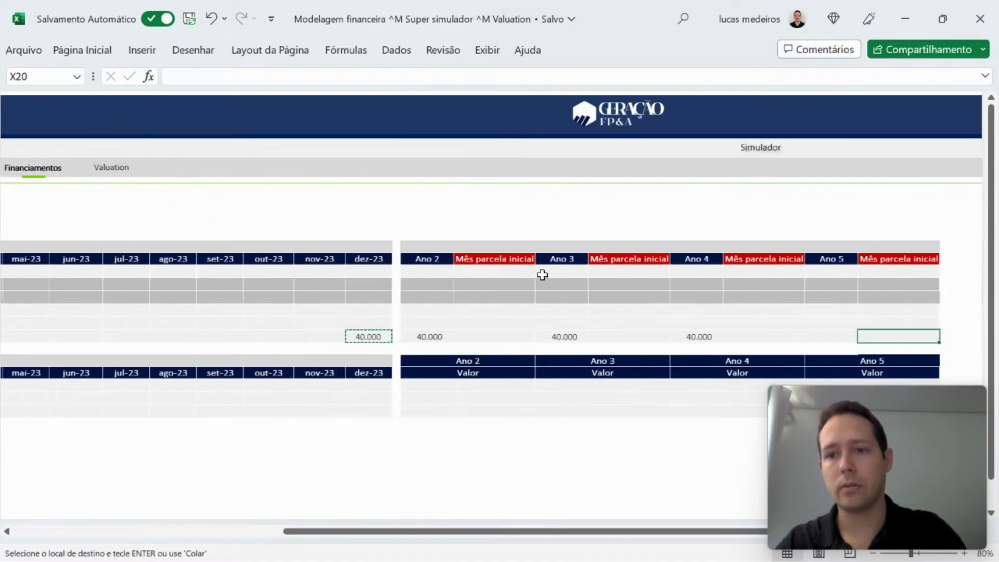
{"action": "key", "text": "Left"}
{"action": "key", "text": "ctrl+v"}
{"action": "key", "text": "Left"}
{"action": "key", "text": "Escape"}
Set the Dividendos Mês parcela inicial to 12 for Ano 2 and Ano 3.
{"action": "key", "text": "Left"}
{"action": "key", "text": "Left"}
{"action": "key", "text": "Left"}
{"action": "key", "text": "Left"}
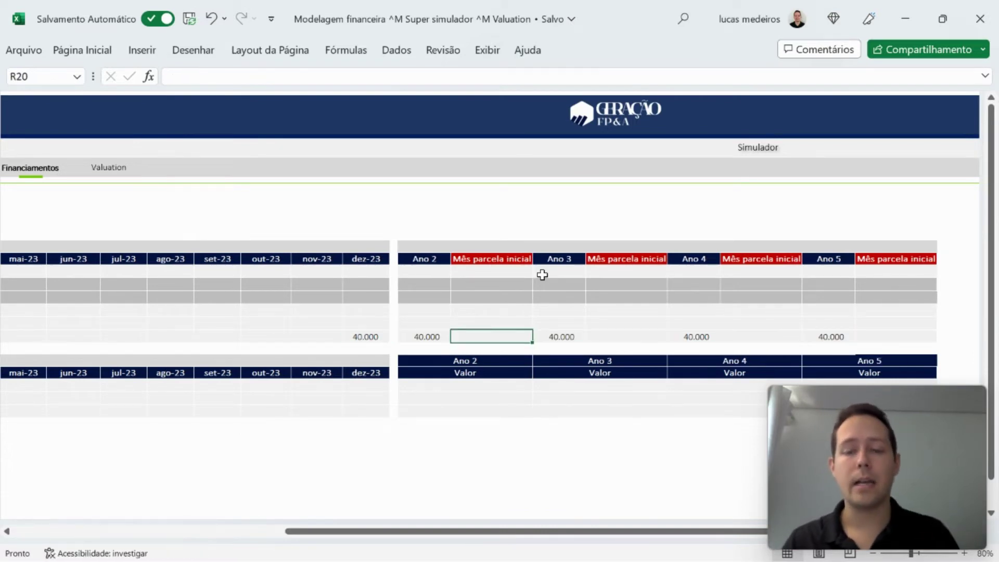
{"action": "left_click", "coordinate": [485, 261]}
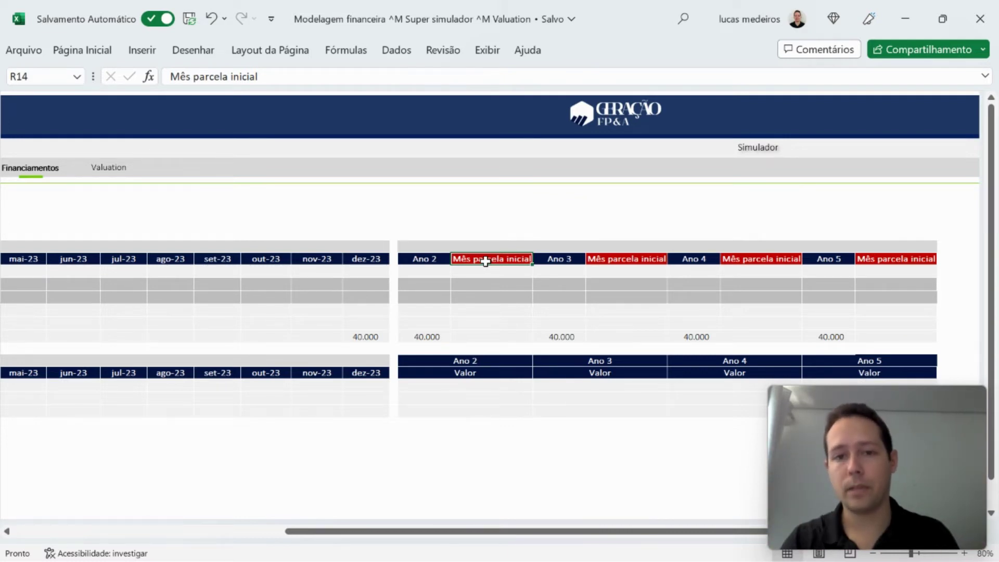
{"action": "left_click", "coordinate": [474, 336]}
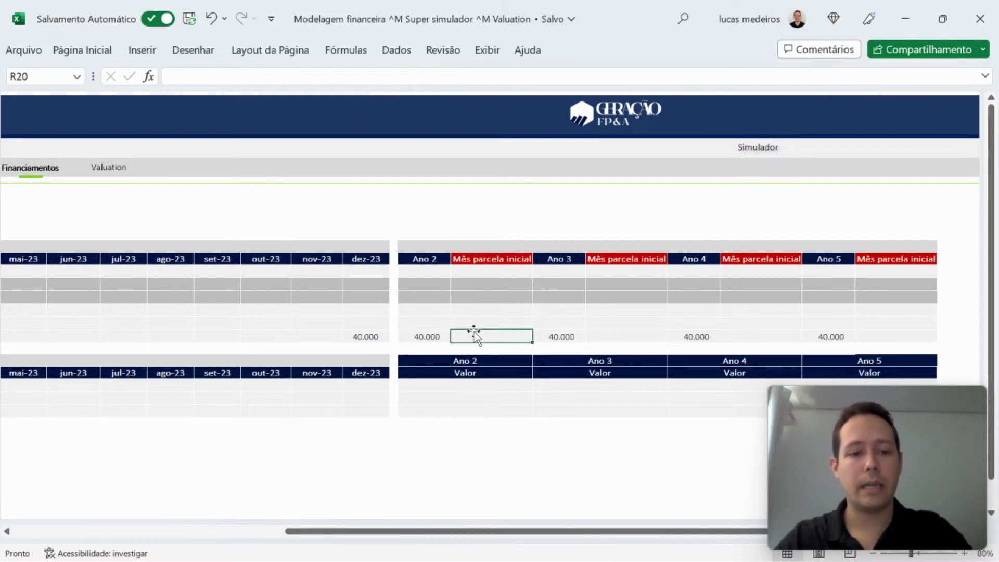
{"action": "type", "text": "12"}
{"action": "key", "text": "Return"}
{"action": "key", "text": "Up"}
{"action": "key", "text": "Right"}
{"action": "key", "text": "Right"}
{"action": "type", "text": "12"}
{"action": "key", "text": "Return"}
{"action": "key", "text": "Up"}
Set the Dividendos Mês parcela inicial to 12 for Ano 4 and Ano 5.
{"action": "key", "text": "Right"}
{"action": "key", "text": "Right"}
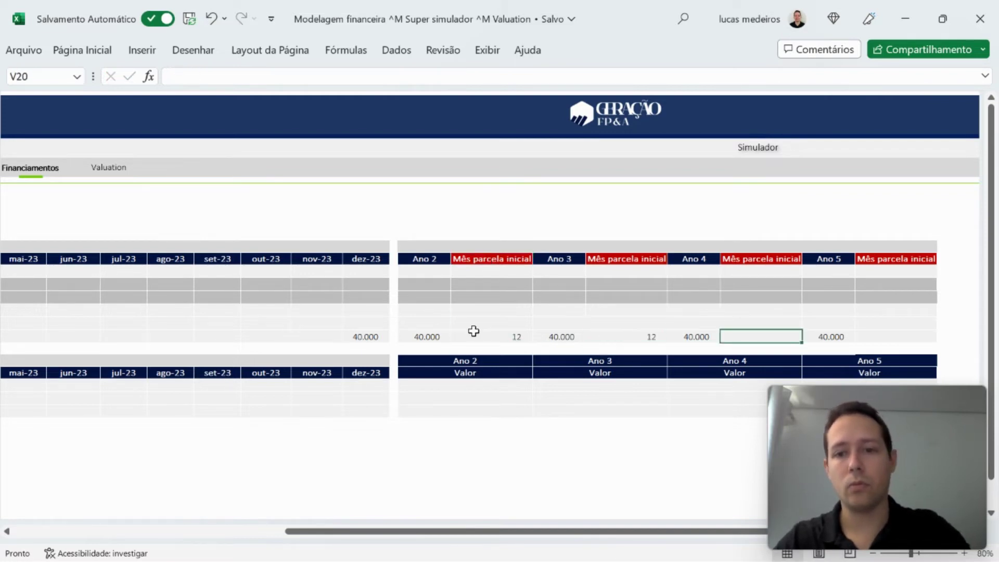
{"action": "type", "text": "12"}
{"action": "key", "text": "Tab"}
{"action": "key", "text": "Tab"}
{"action": "type", "text": "12"}
{"action": "key", "text": "Return"}
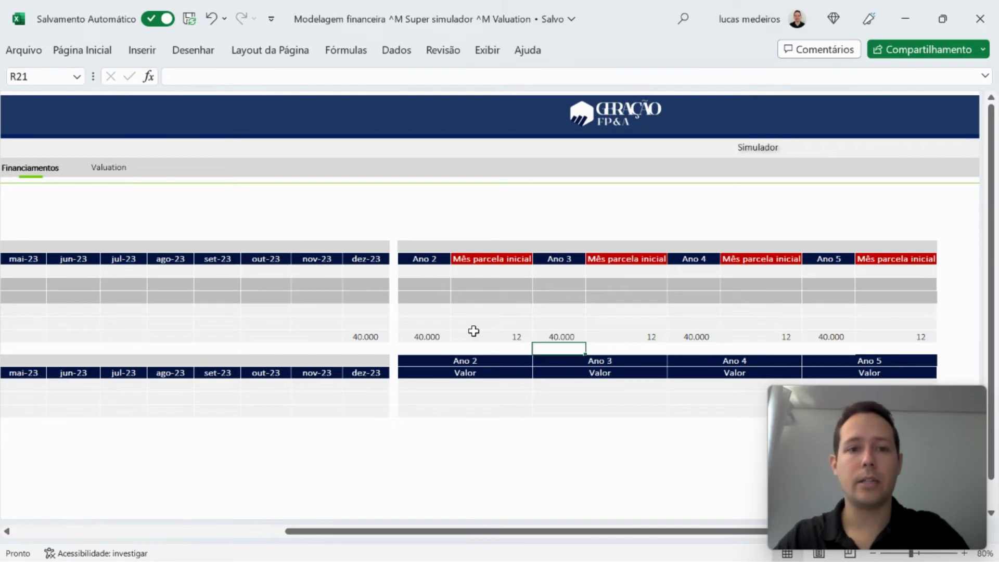
Look over the 2023 months of the financing table, including the Aporte de capital Próprio and Retirada de capital rows.
{"action": "key", "text": "Left"}
{"action": "key", "text": "Left"}
{"action": "key", "text": "Left"}
{"action": "key", "text": "Left"}
{"action": "left_click_drag", "start_coordinate": [357, 259], "coordinate": [357, 323]}
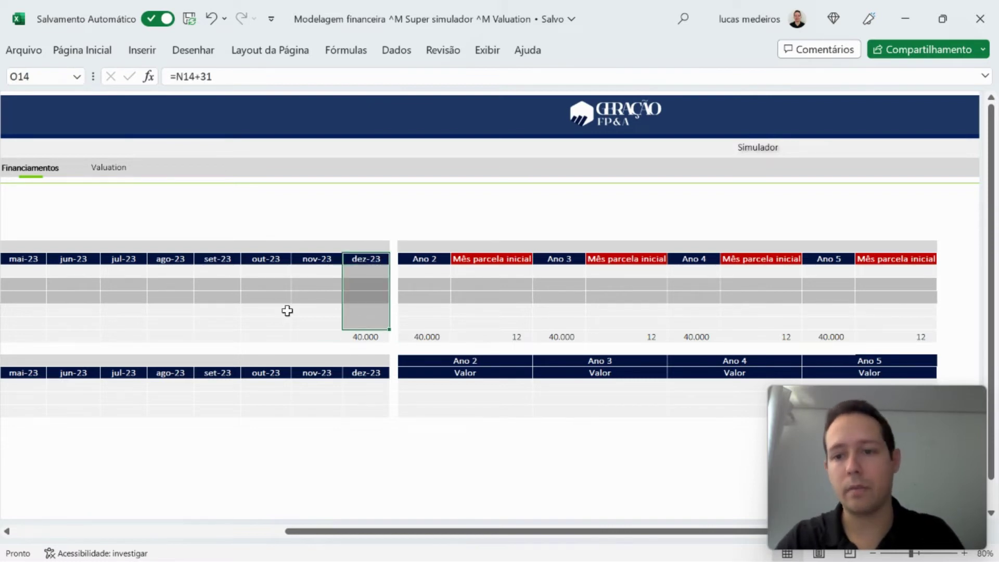
{"action": "scroll", "coordinate": [287, 311], "scroll_direction": "left", "scroll_amount": 10}
{"action": "left_click", "coordinate": [348, 336]}
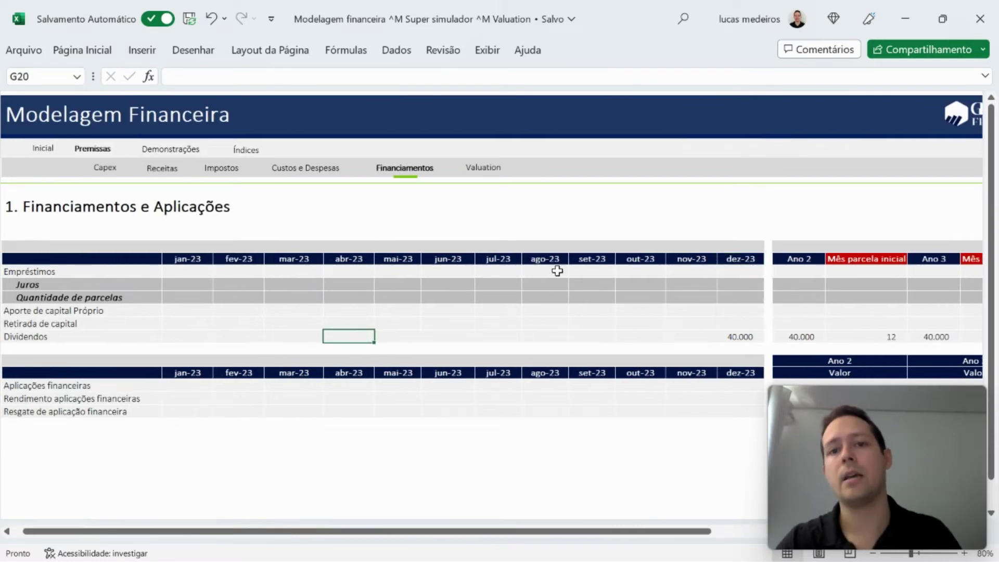
{"action": "left_click_drag", "start_coordinate": [582, 258], "coordinate": [739, 337]}
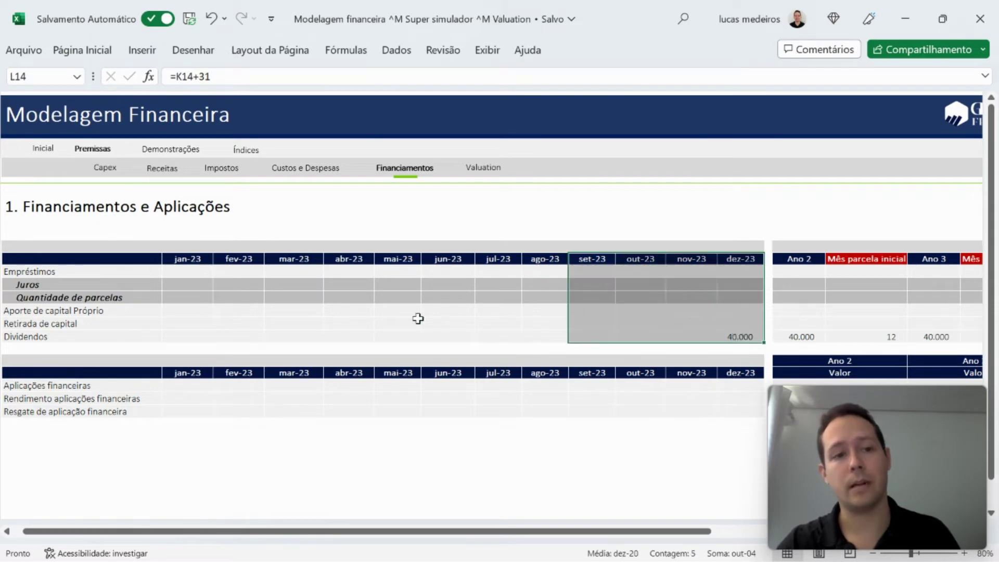
{"action": "left_click", "coordinate": [418, 321]}
{"action": "scroll", "coordinate": [419, 322], "scroll_direction": "left", "scroll_amount": 1}
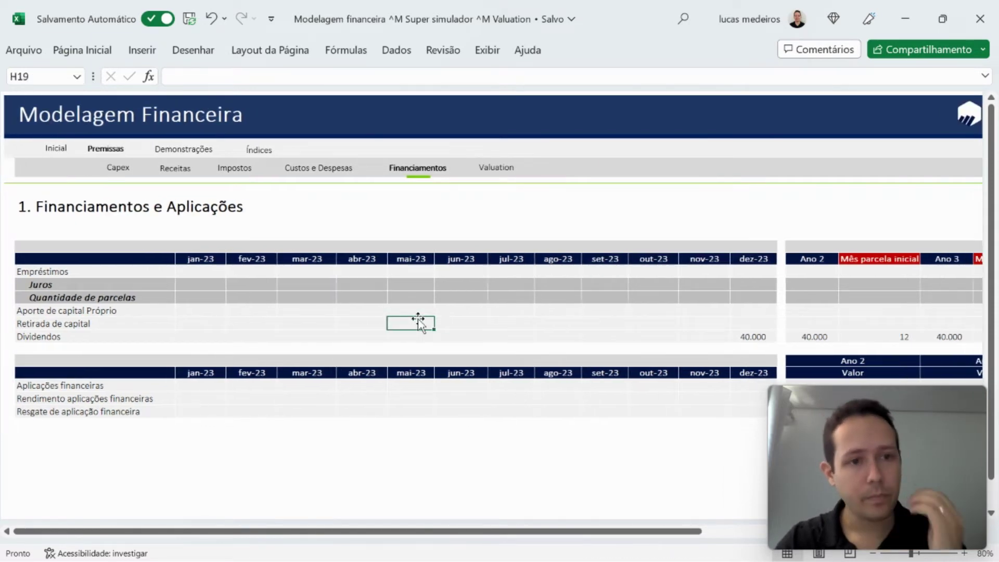
{"action": "left_click", "coordinate": [295, 313]}
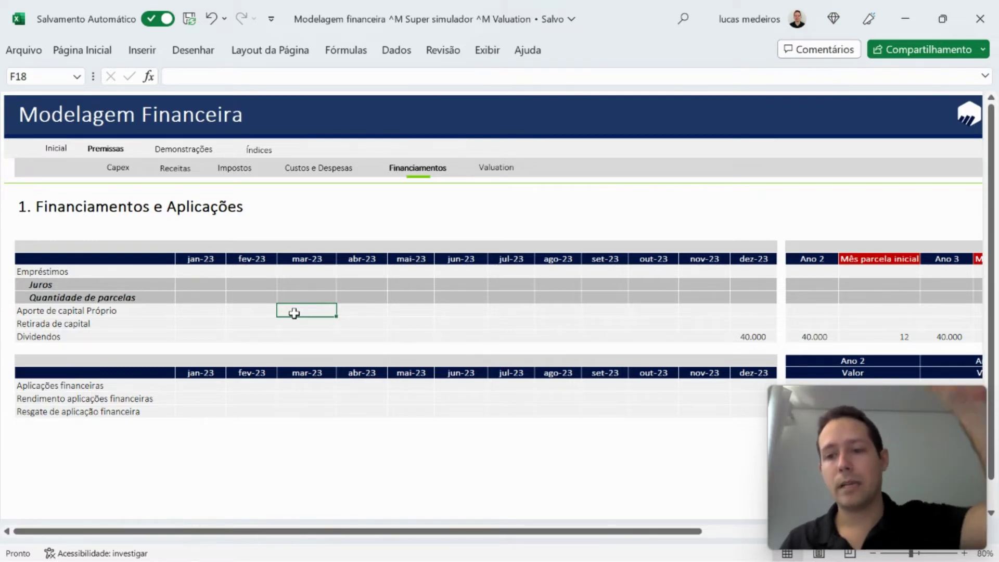
{"action": "left_click", "coordinate": [748, 324]}
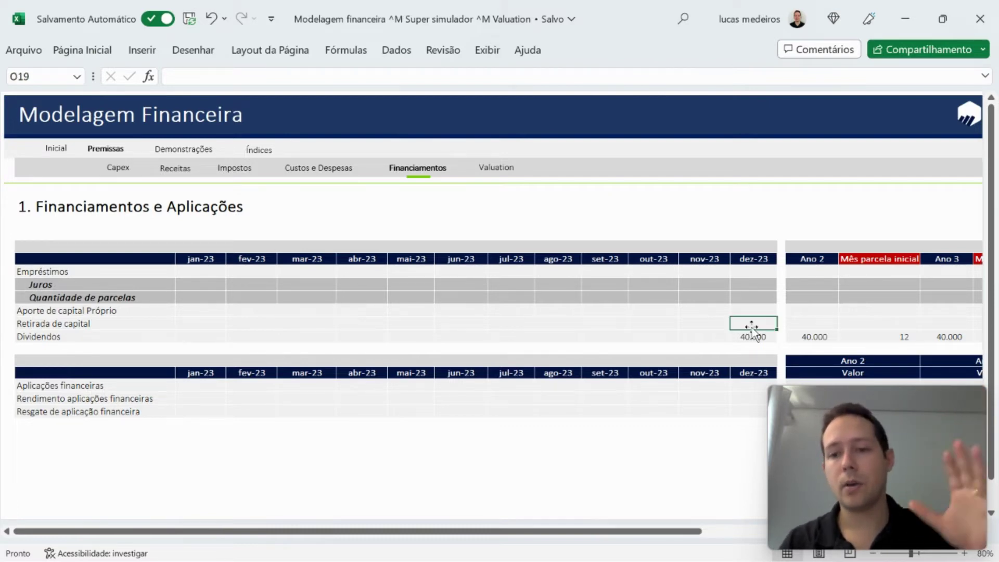
{"action": "left_click", "coordinate": [751, 311]}
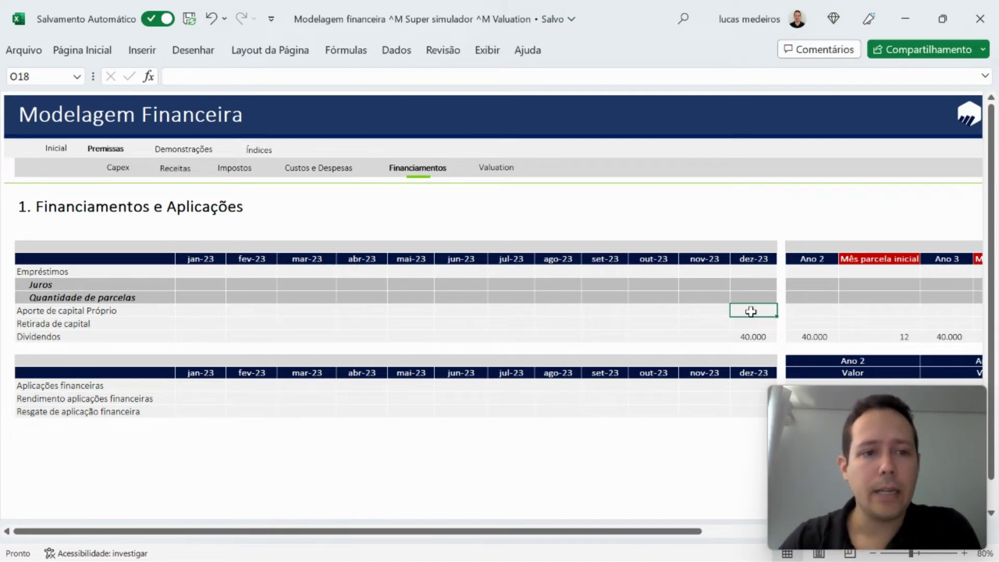
Look over the Aplicações financeiras table, moving along its Resgate de aplicação financeira row to dez-23.
{"action": "left_click", "coordinate": [750, 384]}
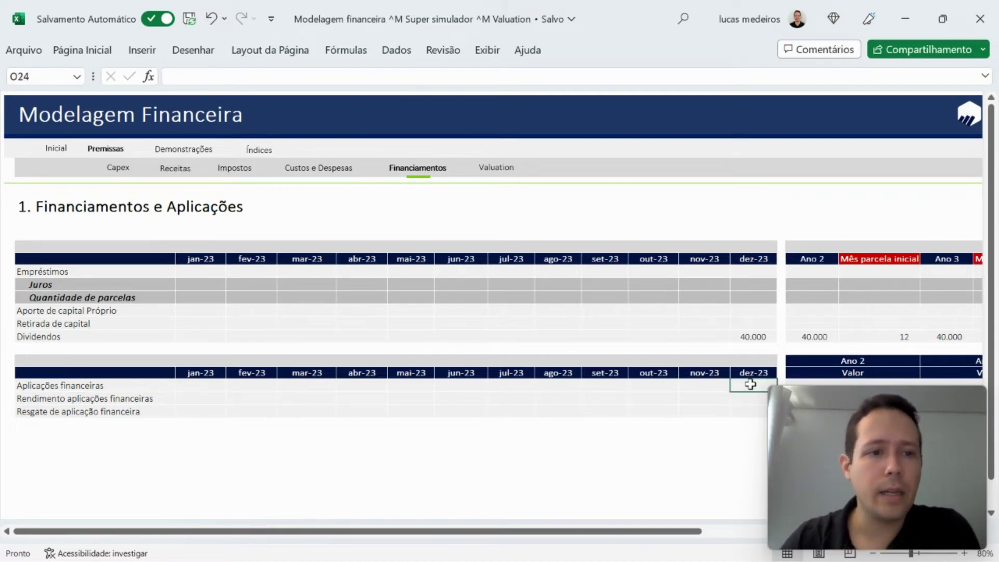
{"action": "key", "text": "Down"}
{"action": "key", "text": "Down"}
{"action": "key", "text": "Left"}
{"action": "key", "text": "Left"}
{"action": "key", "text": "Left"}
{"action": "key", "text": "Left"}
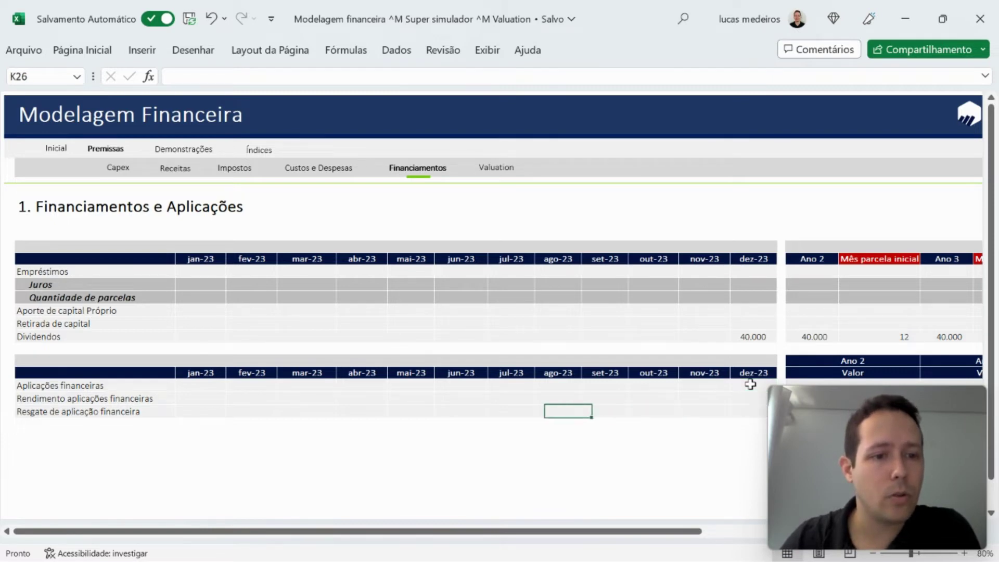
{"action": "key", "text": "Right"}
{"action": "key", "text": "Right"}
{"action": "key", "text": "Right"}
{"action": "key", "text": "Right"}
{"action": "key", "text": "Left"}
{"action": "key", "text": "Right"}
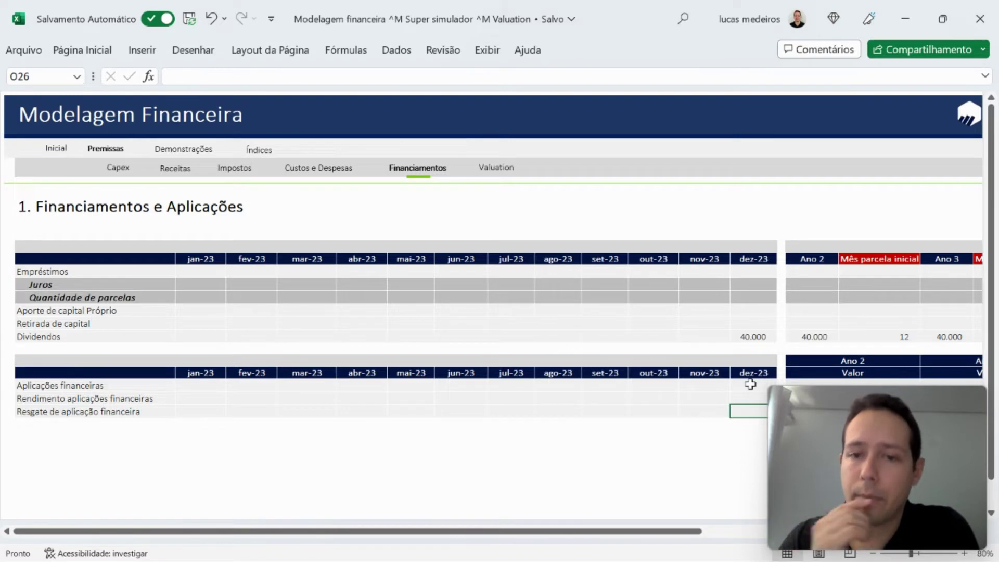
Open the Balanço Patrimonial page of the Demonstrações section and inspect the Ano 0 value of Aplicações financeiras.
{"action": "left_click", "coordinate": [183, 149]}
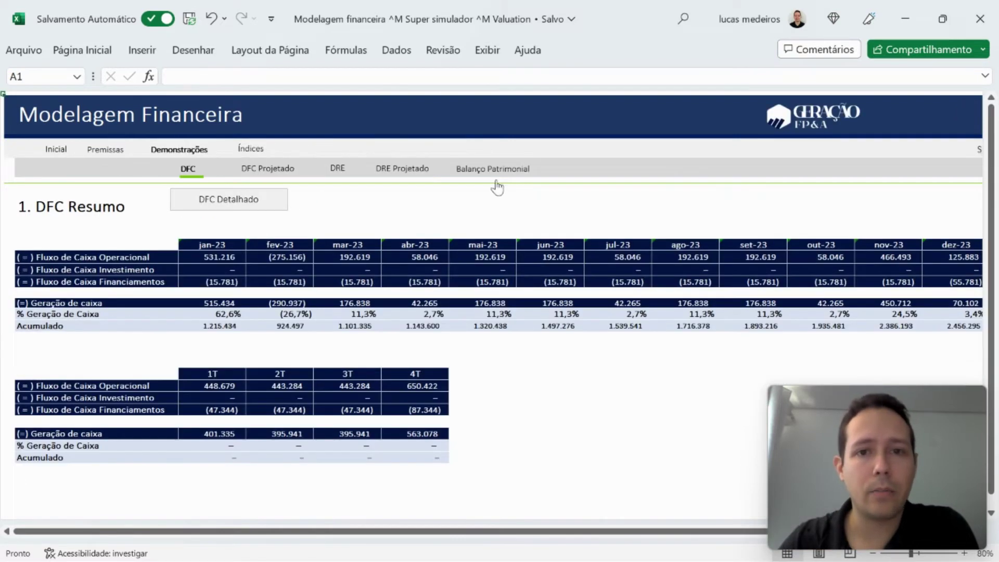
{"action": "left_click", "coordinate": [510, 170]}
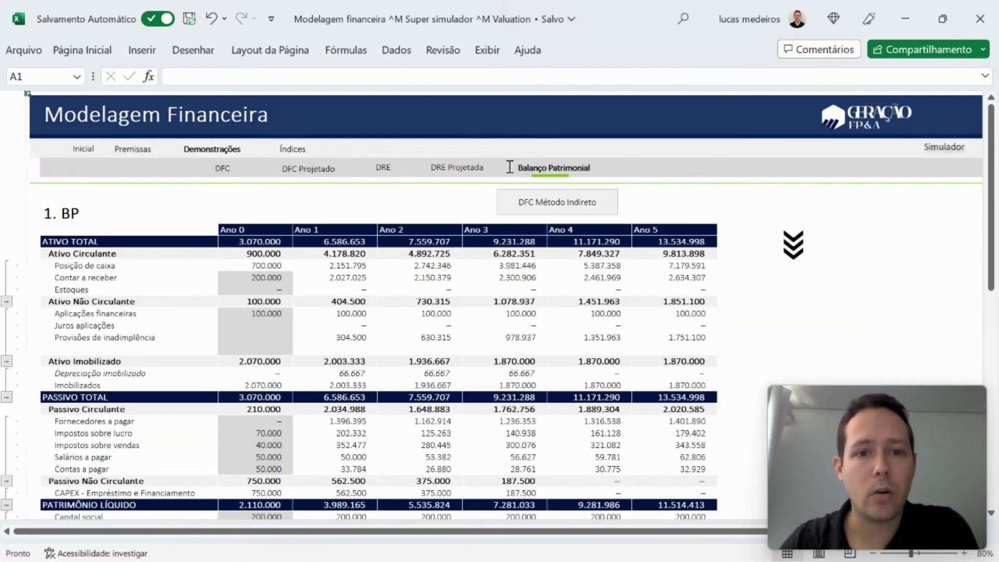
{"action": "left_click", "coordinate": [274, 315]}
{"action": "scroll", "coordinate": [435, 335], "scroll_direction": "down", "scroll_amount": 1}
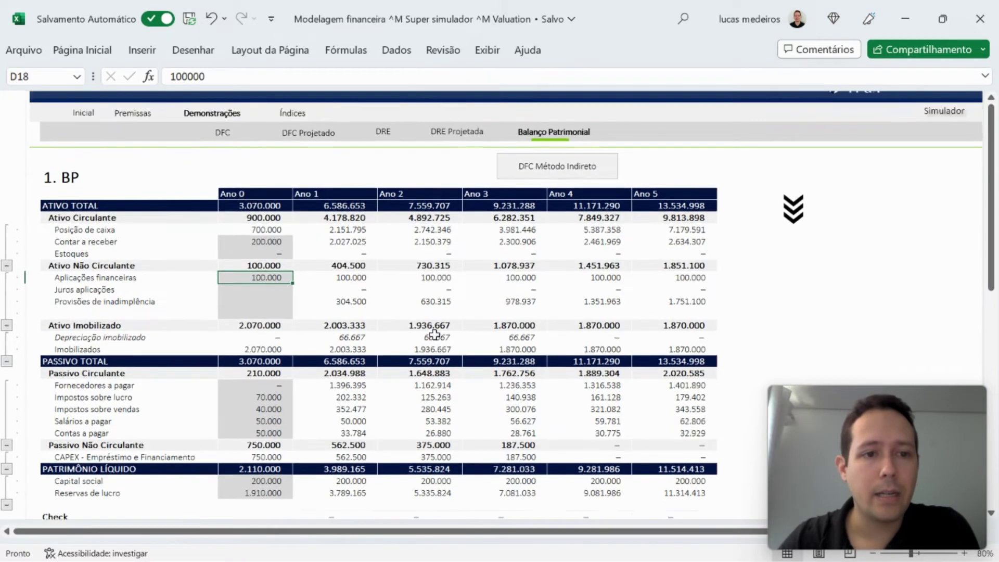
Inspect the Aplicações financeiras row of the Balanço Patrimonial from Ano 0 through Ano 5, including the cell formulas.
{"action": "left_click", "coordinate": [327, 279]}
{"action": "key", "text": "Left"}
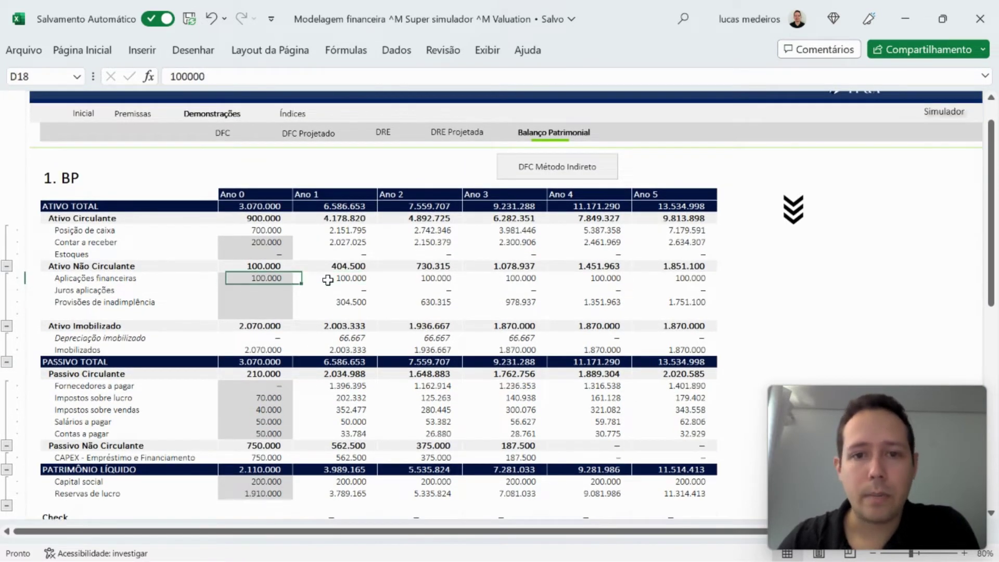
{"action": "key", "text": "Right"}
{"action": "key", "text": "Right"}
{"action": "key", "text": "Right"}
{"action": "key", "text": "Right"}
{"action": "key", "text": "Right"}
{"action": "key", "text": "Right"}
{"action": "key", "text": "Left"}
{"action": "key", "text": "Left"}
{"action": "key", "text": "Left"}
{"action": "key", "text": "Left"}
{"action": "key", "text": "Left"}
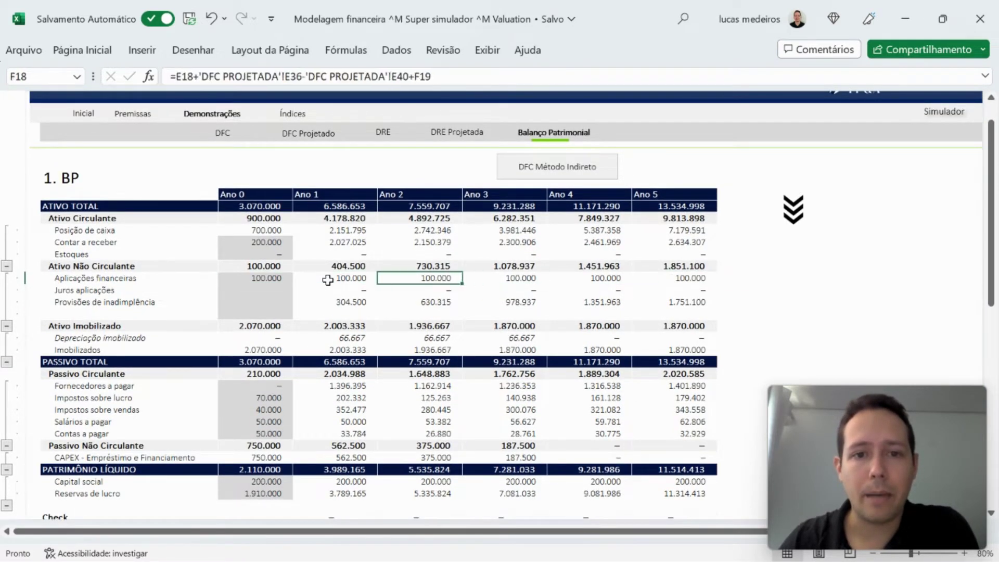
{"action": "key", "text": "Right"}
{"action": "key", "text": "Right"}
{"action": "key", "text": "Right"}
{"action": "key", "text": "Right"}
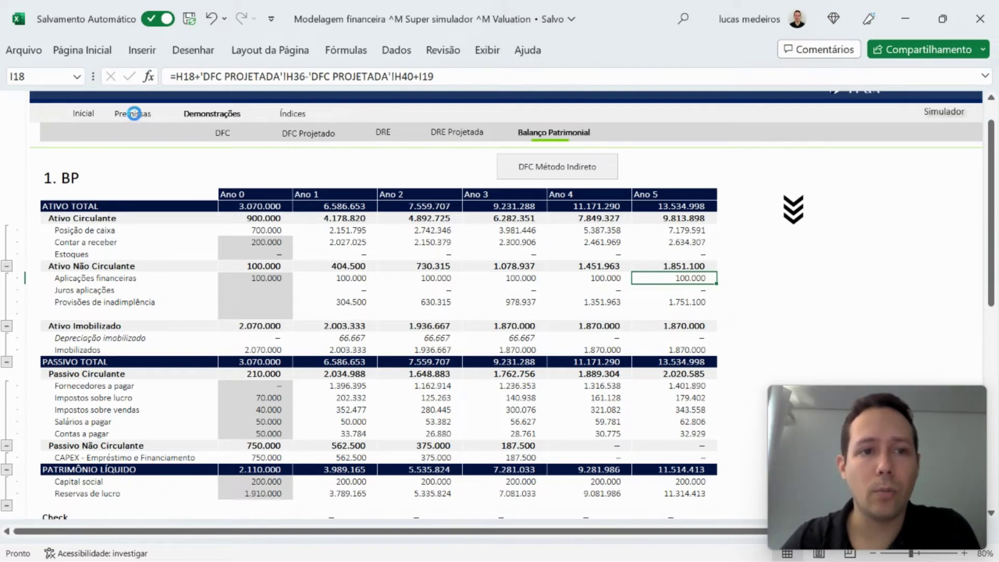
Open the Financiamentos assumptions sheet and enter 900 as Rendimento aplicações financeiras for jan-23.
{"action": "left_click", "coordinate": [133, 113]}
{"action": "left_click", "coordinate": [492, 182]}
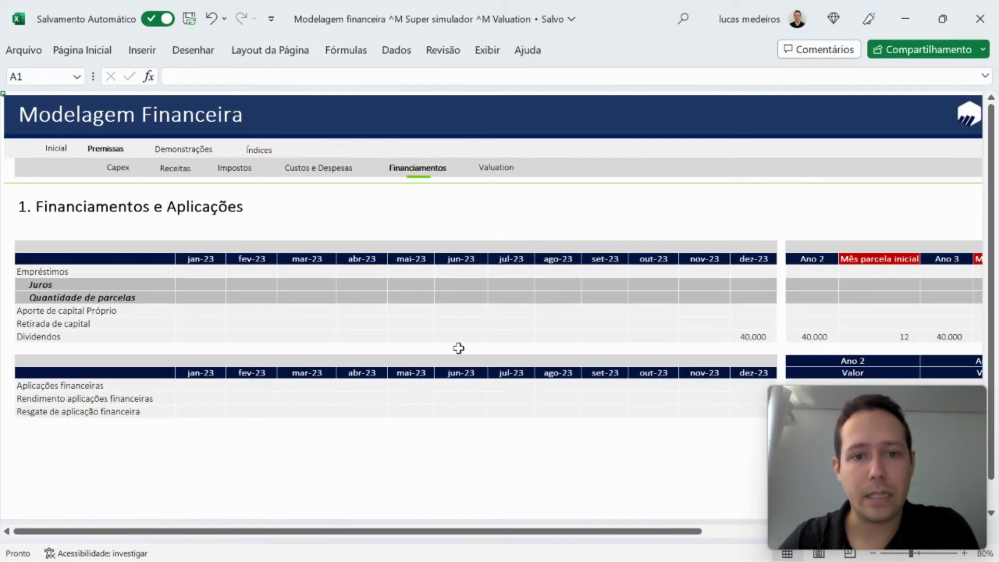
{"action": "scroll", "coordinate": [447, 417], "scroll_direction": "down", "scroll_amount": 1}
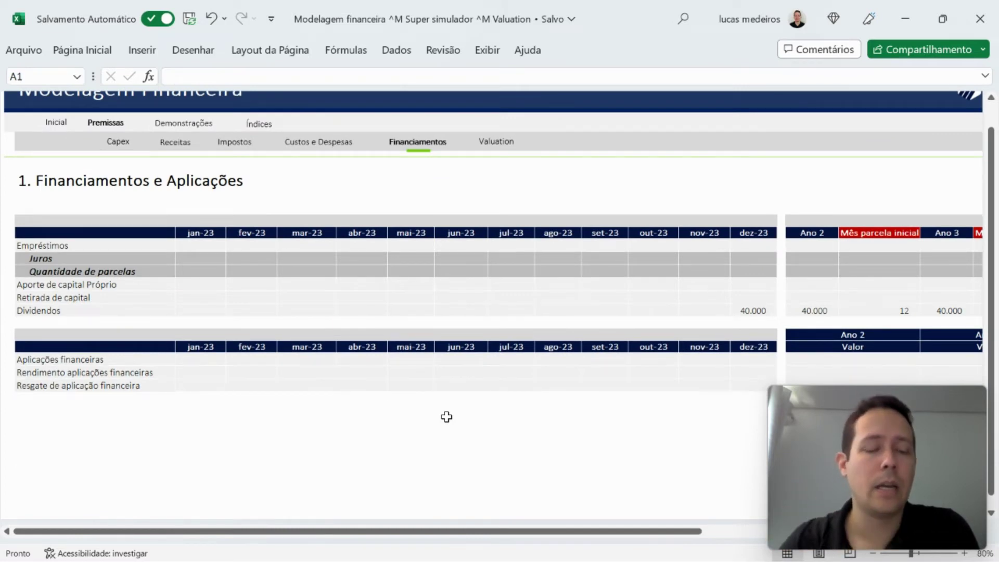
{"action": "left_click", "coordinate": [179, 370]}
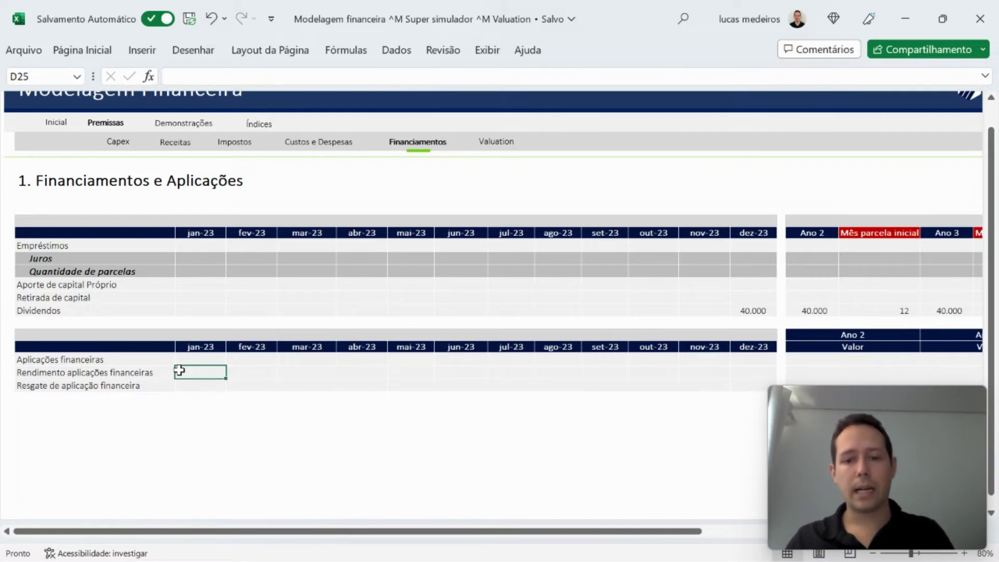
{"action": "type", "text": "900"}
{"action": "key", "text": "Return"}
Copy the jan-23 value of Rendimento aplicações financeiras into every month through dez-23.
{"action": "left_click", "coordinate": [179, 370]}
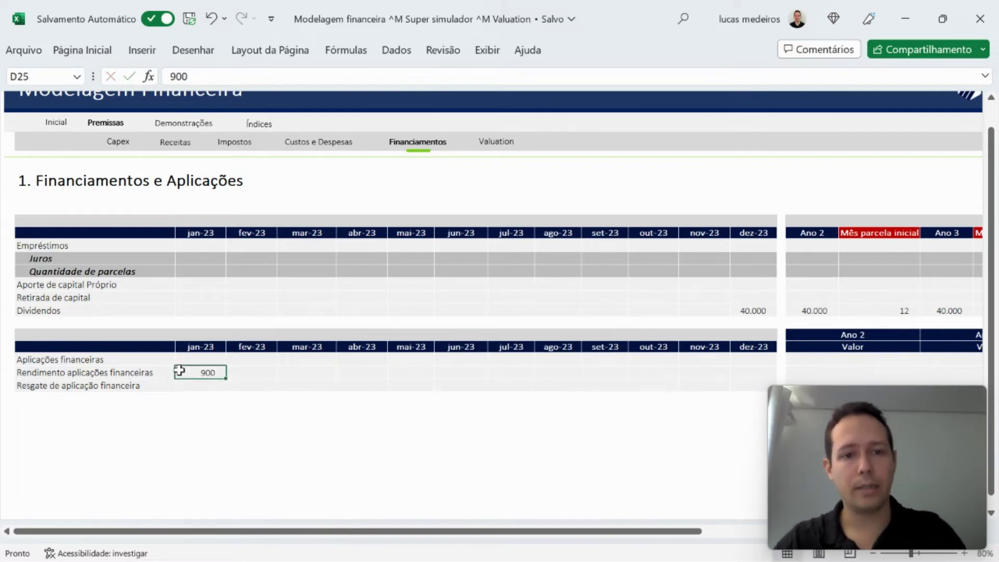
{"action": "key", "text": "ctrl+c"}
{"action": "key", "text": "shift+Right"}
{"action": "key", "text": "shift+Right"}
{"action": "key", "text": "shift+Right"}
{"action": "key", "text": "shift+Right"}
{"action": "key", "text": "shift+Right"}
{"action": "key", "text": "shift+Right"}
{"action": "key", "text": "shift+Right"}
{"action": "key", "text": "shift+Right"}
{"action": "key", "text": "shift+Right"}
{"action": "key", "text": "shift+Right"}
{"action": "key", "text": "shift+Right"}
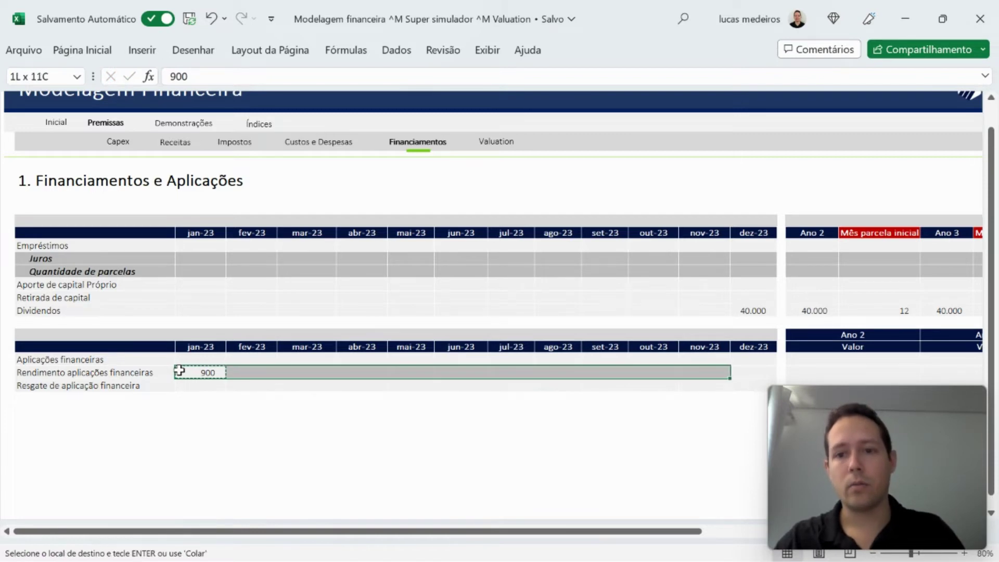
{"action": "key", "text": "ctrl+v"}
{"action": "key", "text": "Escape"}
{"action": "key", "text": "Right"}
{"action": "key", "text": "Right"}
{"action": "key", "text": "Right"}
{"action": "key", "text": "Right"}
{"action": "key", "text": "Right"}
{"action": "key", "text": "Right"}
{"action": "key", "text": "Right"}
{"action": "key", "text": "Right"}
{"action": "key", "text": "Right"}
{"action": "key", "text": "Right"}
{"action": "key", "text": "Right"}
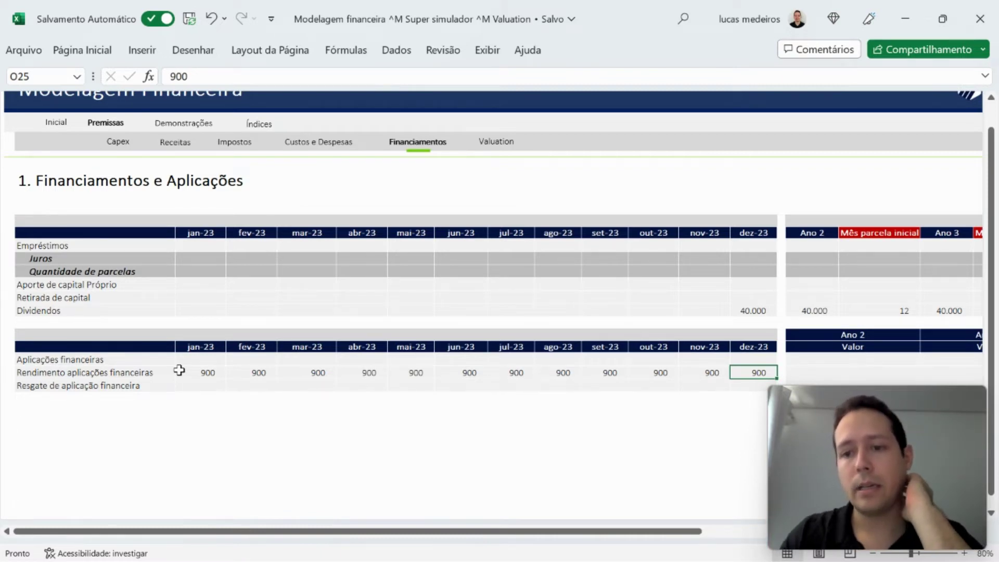
Copy the dez-23 value of Rendimento aplicações financeiras into the Ano 2, Ano 3, Ano 4 and Ano 5 cells.
{"action": "key", "text": "Right"}
{"action": "key", "text": "Right"}
{"action": "key", "text": "Right"}
{"action": "key", "text": "Left"}
{"action": "key", "text": "Left"}
{"action": "key", "text": "Left"}
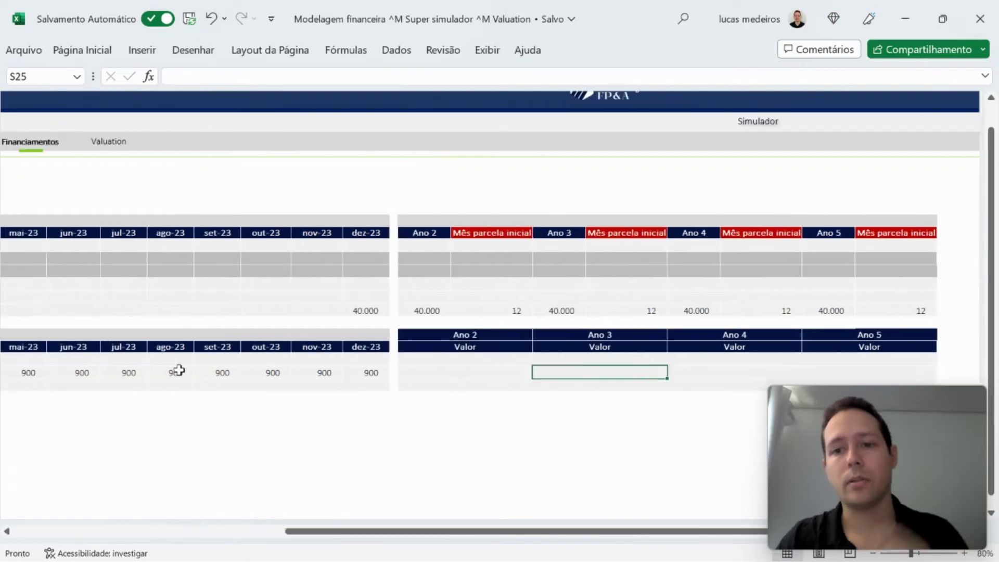
{"action": "key", "text": "Left"}
{"action": "key", "text": "ctrl+c"}
{"action": "key", "text": "Right"}
{"action": "key", "text": "Right"}
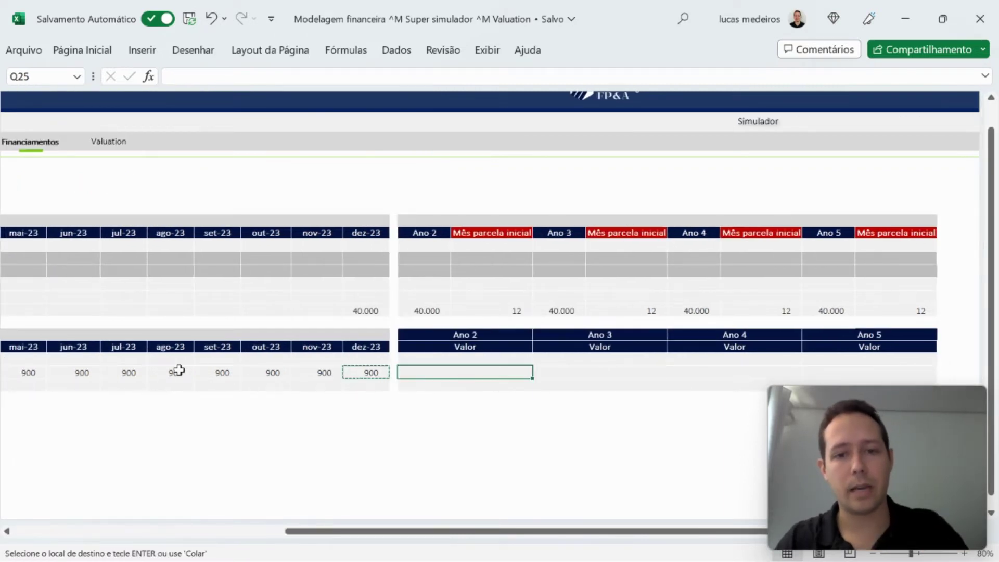
{"action": "key", "text": "ctrl+v"}
{"action": "key", "text": "Right"}
{"action": "key", "text": "ctrl+v"}
{"action": "key", "text": "Right"}
{"action": "key", "text": "ctrl+v"}
{"action": "key", "text": "Right"}
{"action": "key", "text": "ctrl+v"}
{"action": "key", "text": "Left"}
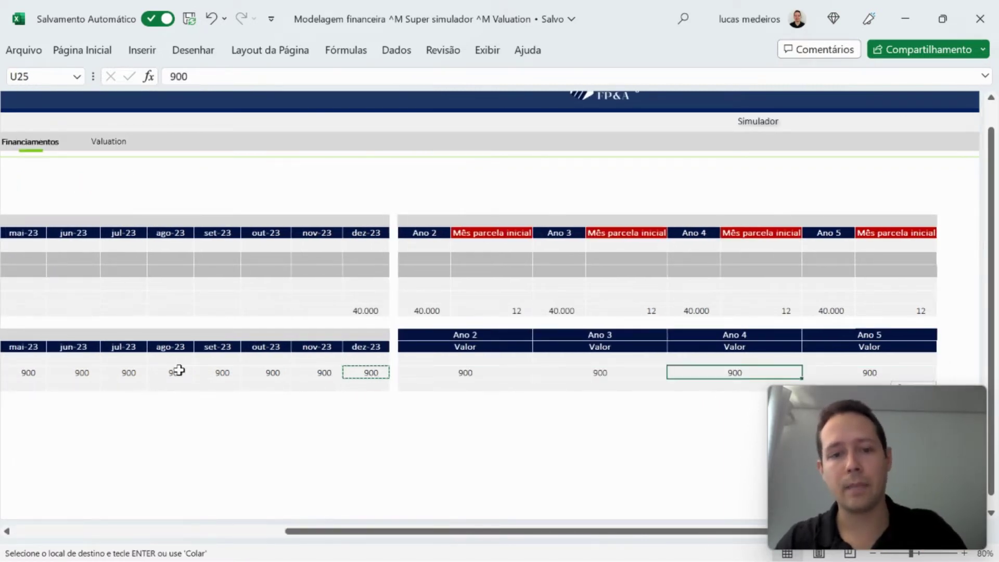
{"action": "key", "text": "Escape"}
{"action": "key", "text": "Right"}
{"action": "key", "text": "Down"}
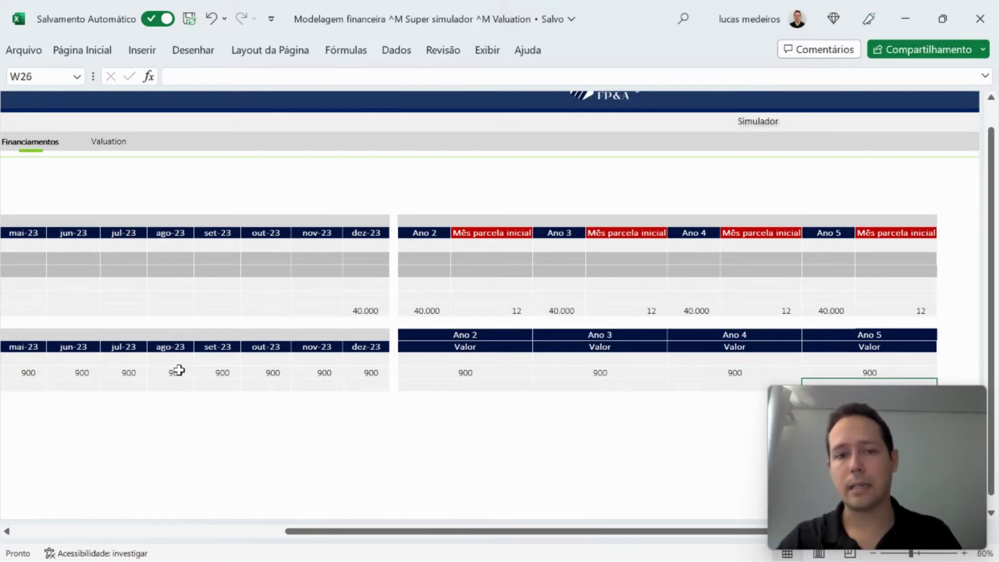
Set Rendimento aplicações financeiras to 909 for fev-23 and 918 for mar-23.
{"action": "key", "text": "Left"}
{"action": "key", "text": "Left"}
{"action": "key", "text": "Left"}
{"action": "key", "text": "Left"}
{"action": "key", "text": "Left"}
{"action": "key", "text": "Left"}
{"action": "key", "text": "Left"}
{"action": "key", "text": "Left"}
{"action": "key", "text": "Left"}
{"action": "key", "text": "Left"}
{"action": "key", "text": "Left"}
{"action": "key", "text": "Left"}
{"action": "key", "text": "Left"}
{"action": "key", "text": "Left"}
{"action": "key", "text": "Left"}
{"action": "key", "text": "Up"}
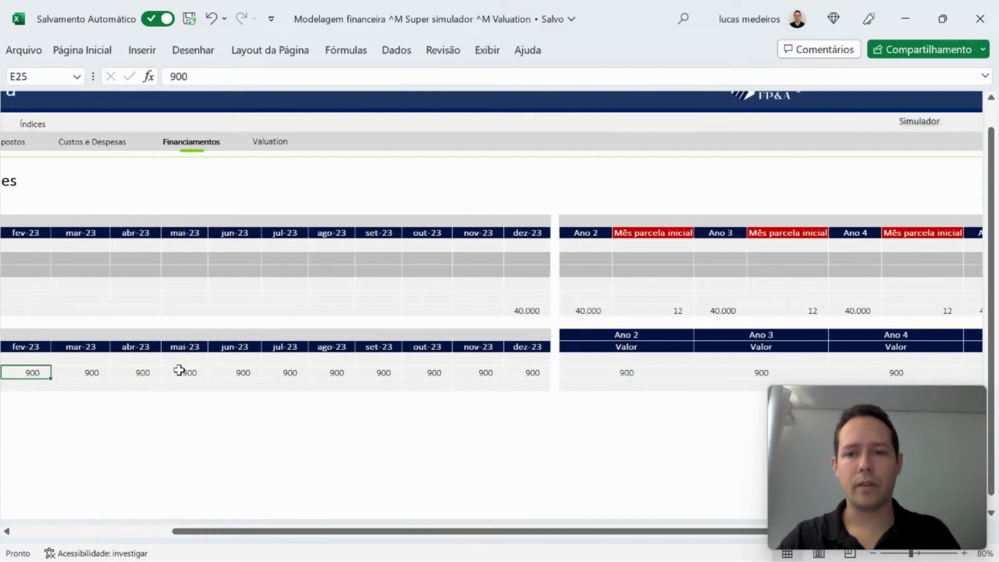
{"action": "key", "text": "Left"}
{"action": "key", "text": "Right"}
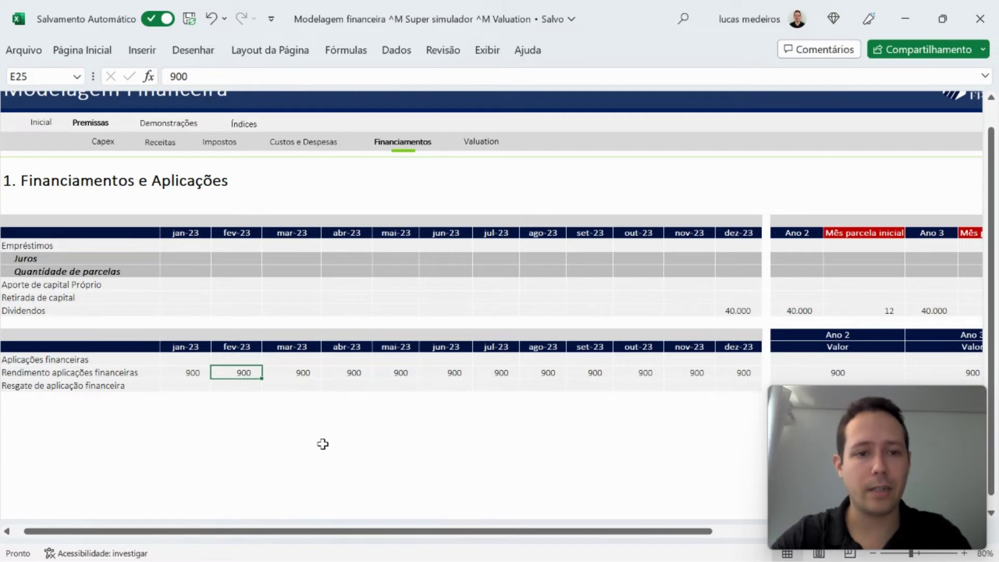
{"action": "key", "text": "BackSpace"}
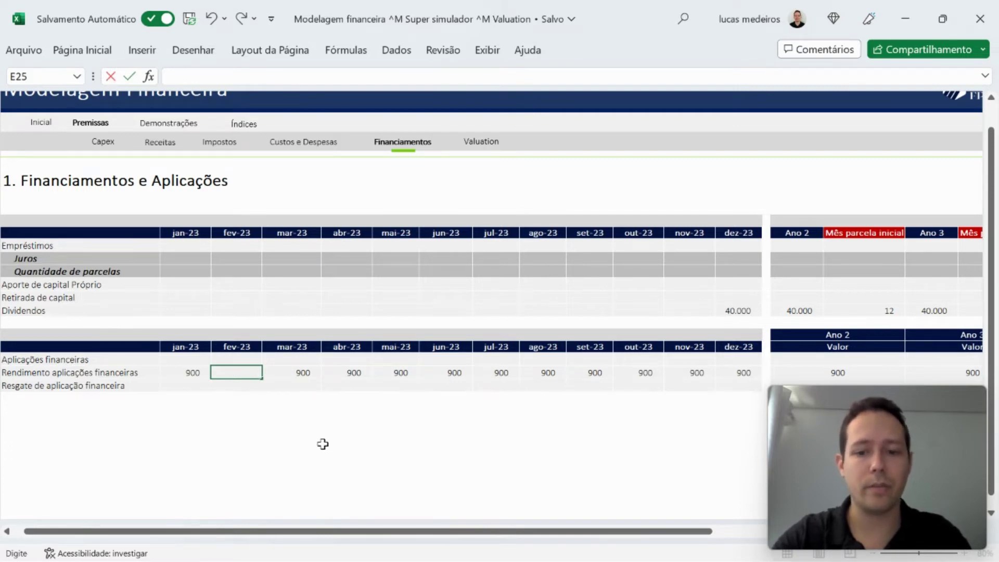
{"action": "type", "text": "909"}
{"action": "key", "text": "Tab"}
{"action": "type", "text": "9"}
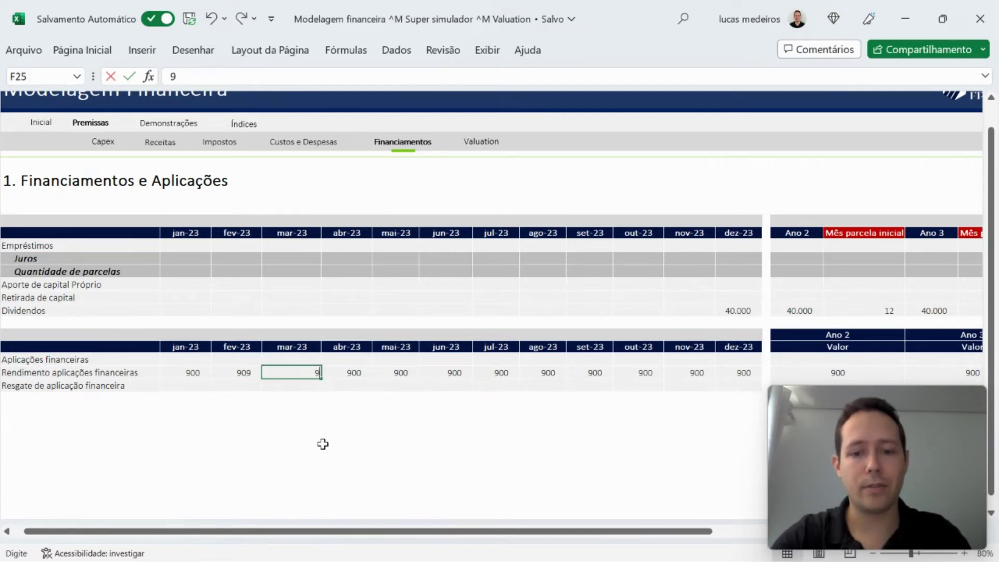
{"action": "type", "text": "18"}
{"action": "key", "text": "Return"}
Extend the rising series from jan-23 to mar-23 in the Rendimento aplicações financeiras row through dez-23.
{"action": "left_click", "coordinate": [177, 373]}
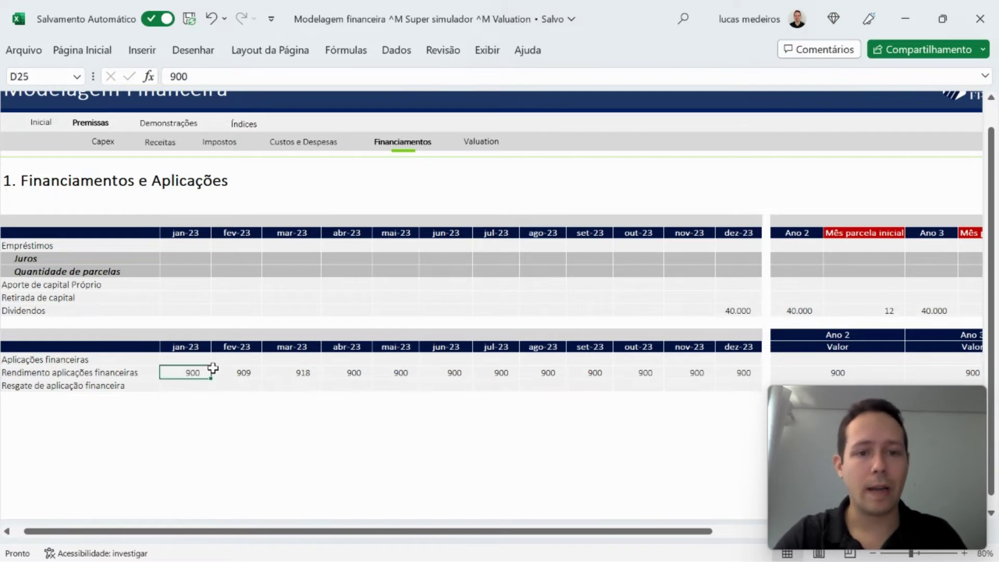
{"action": "left_click_drag", "start_coordinate": [212, 368], "coordinate": [741, 388]}
{"action": "scroll", "coordinate": [653, 415], "scroll_direction": "right", "scroll_amount": 2}
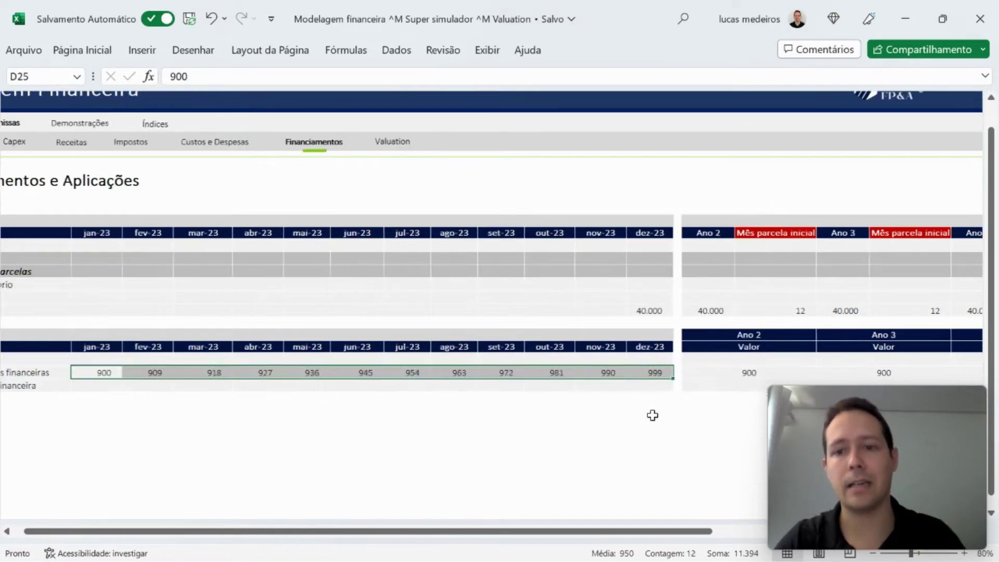
Set Rendimento aplicações financeiras to 1050 for Ano 2, 1100 for Ano 3, 1200 for Ano 4 and 1300 for Ano 5.
{"action": "scroll", "coordinate": [652, 414], "scroll_direction": "right", "scroll_amount": 3}
{"action": "left_click", "coordinate": [635, 373]}
{"action": "scroll", "coordinate": [655, 429], "scroll_direction": "right", "scroll_amount": 1}
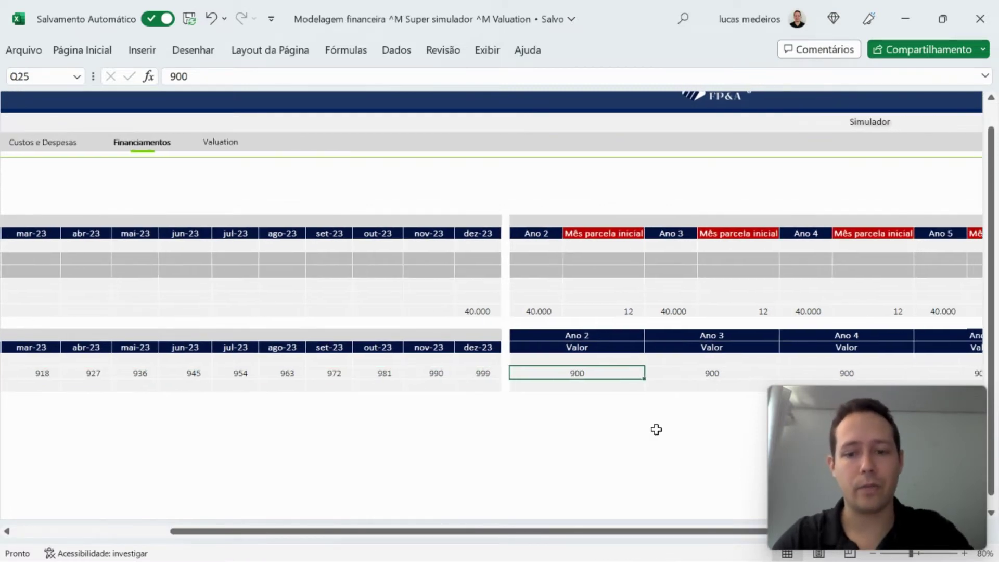
{"action": "type", "text": "1050"}
{"action": "key", "text": "Tab"}
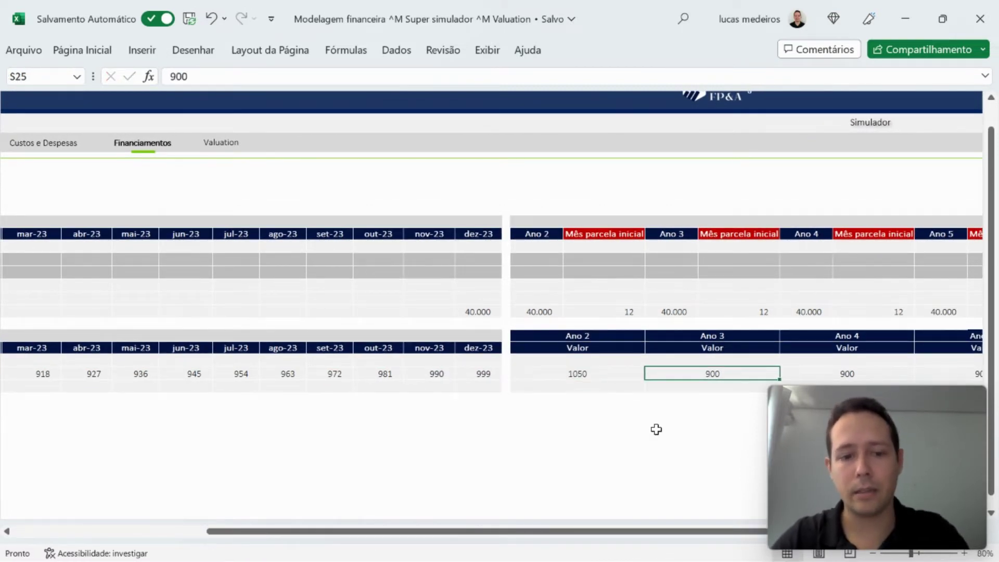
{"action": "type", "text": "1100"}
{"action": "key", "text": "Tab"}
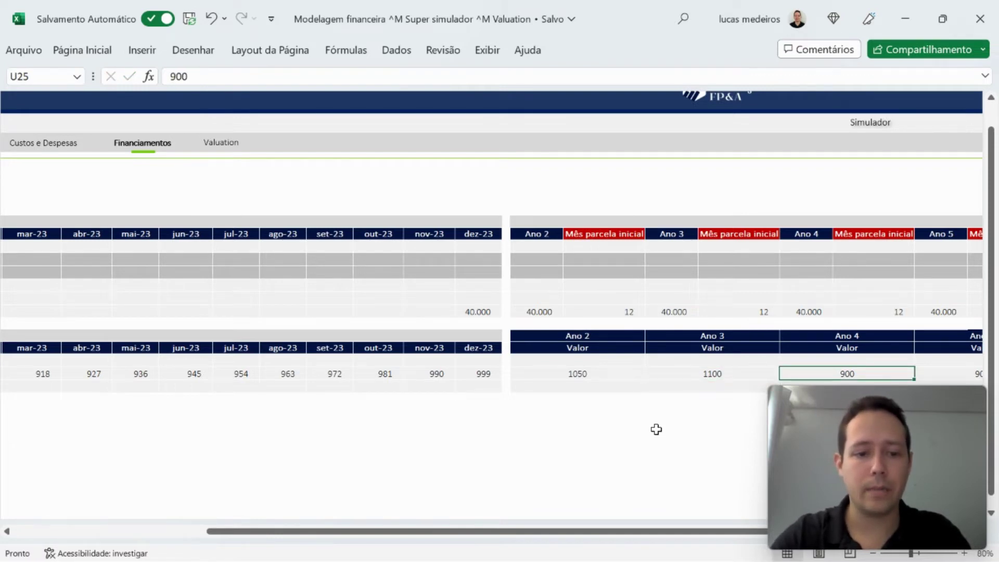
{"action": "type", "text": "1200"}
{"action": "key", "text": "Tab"}
{"action": "key", "text": "Down"}
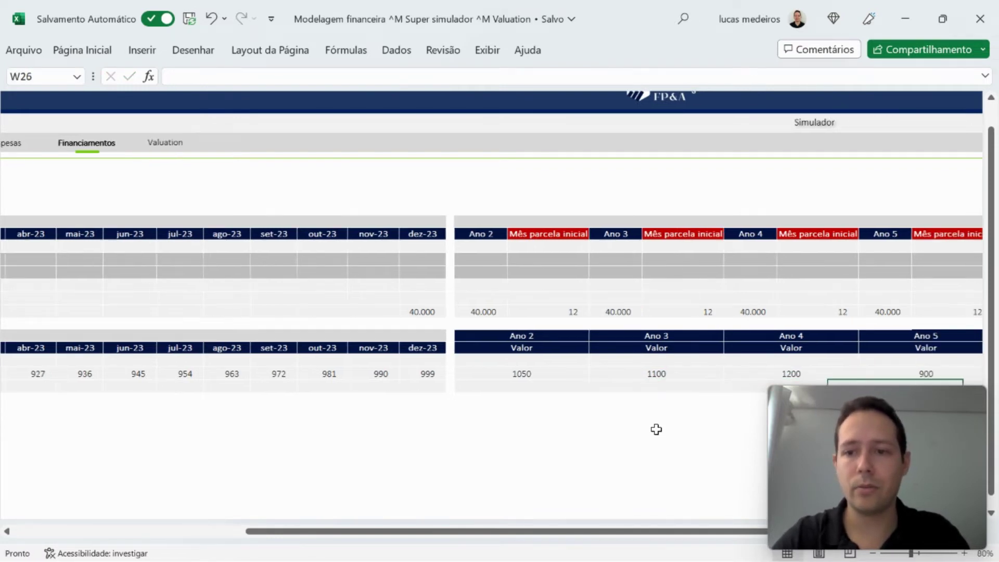
{"action": "key", "text": "Up"}
{"action": "type", "text": "1300"}
{"action": "key", "text": "Return"}
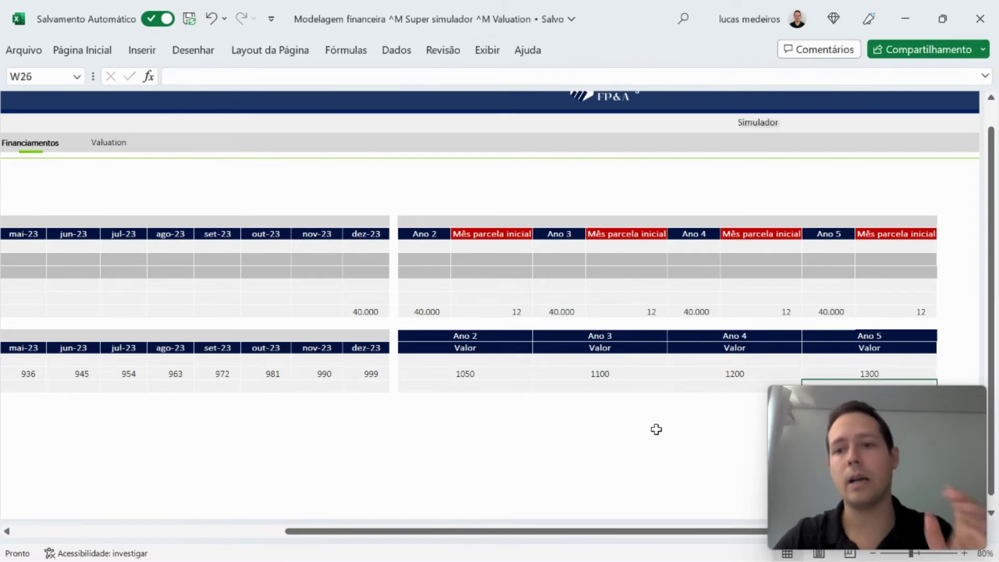
Review the monthly Aplicações financeiras, Rendimento and Resgate de aplicação financeira rows of the investments table.
{"action": "key", "text": "Left"}
{"action": "key", "text": "Left"}
{"action": "key", "text": "Left"}
{"action": "key", "text": "Left"}
{"action": "key", "text": "Left"}
{"action": "key", "text": "Left"}
{"action": "key", "text": "Left"}
{"action": "key", "text": "Left"}
{"action": "key", "text": "Left"}
{"action": "key", "text": "Left"}
{"action": "key", "text": "Left"}
{"action": "key", "text": "Left"}
{"action": "key", "text": "Left"}
{"action": "key", "text": "Left"}
{"action": "key", "text": "Left"}
{"action": "key", "text": "Left"}
{"action": "key", "text": "Left"}
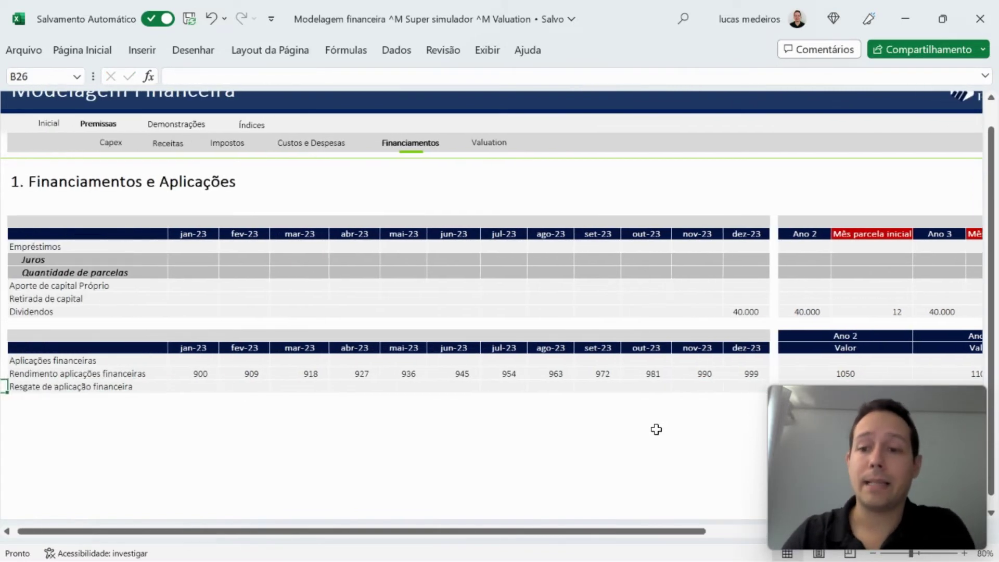
{"action": "key", "text": "Up"}
{"action": "key", "text": "Right"}
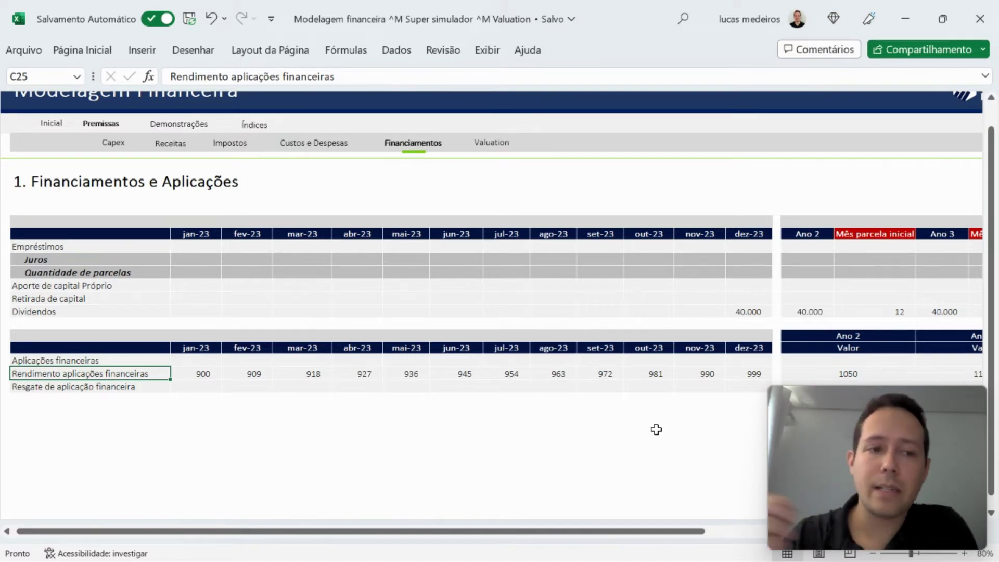
{"action": "left_click", "coordinate": [252, 361]}
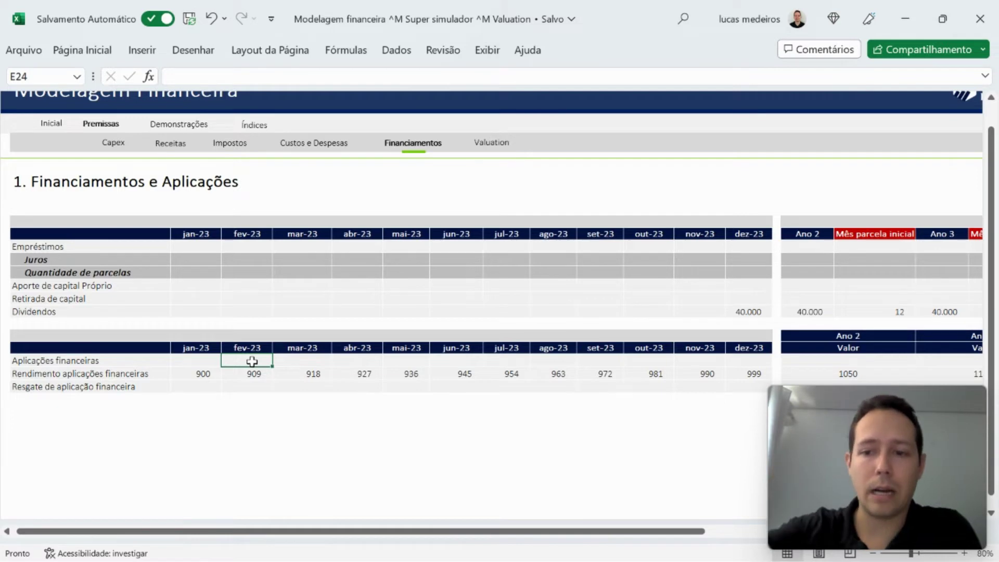
{"action": "key", "text": "Down"}
{"action": "key", "text": "Down"}
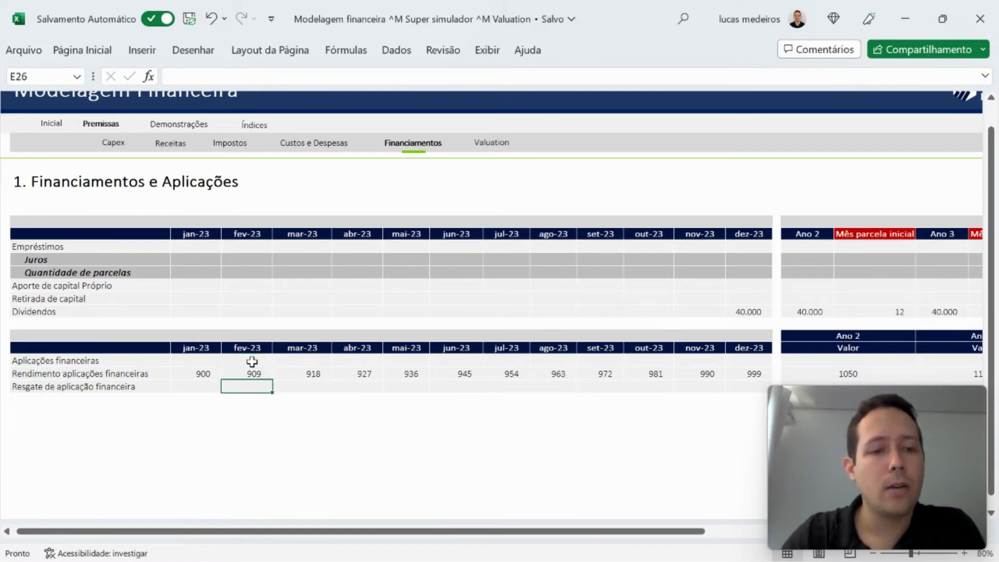
{"action": "key", "text": "Left"}
{"action": "key", "text": "Right"}
{"action": "key", "text": "Right"}
{"action": "key", "text": "Right"}
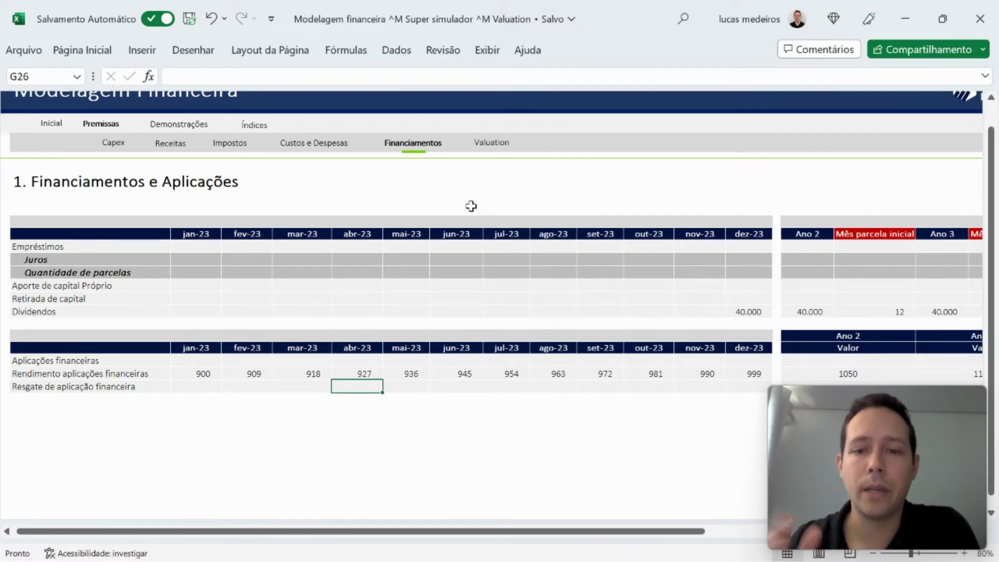
Open the Valuation assumptions sheet and examine its free cash flow structure, company betas and yearly projections.
{"action": "left_click", "coordinate": [492, 144]}
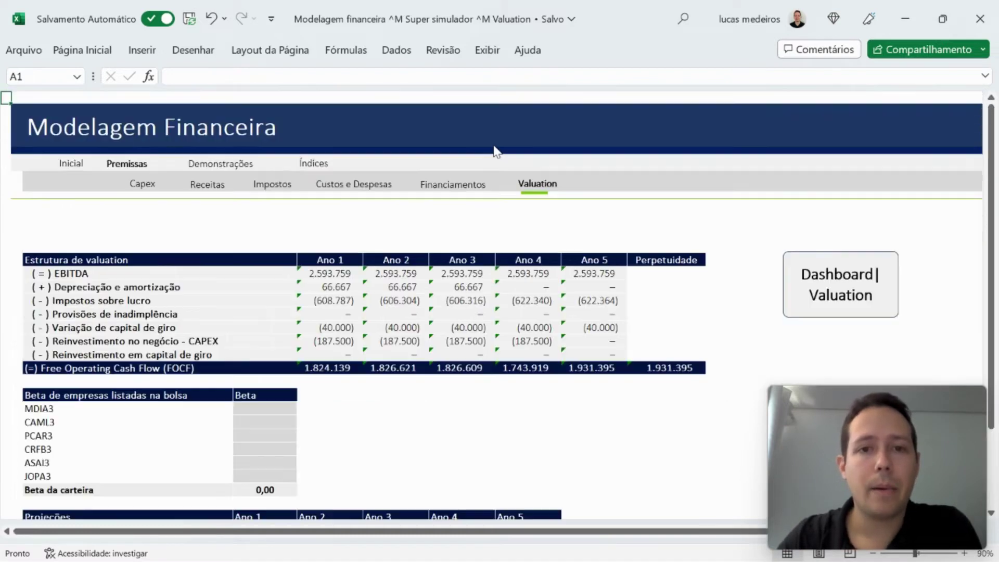
{"action": "left_click", "coordinate": [405, 303]}
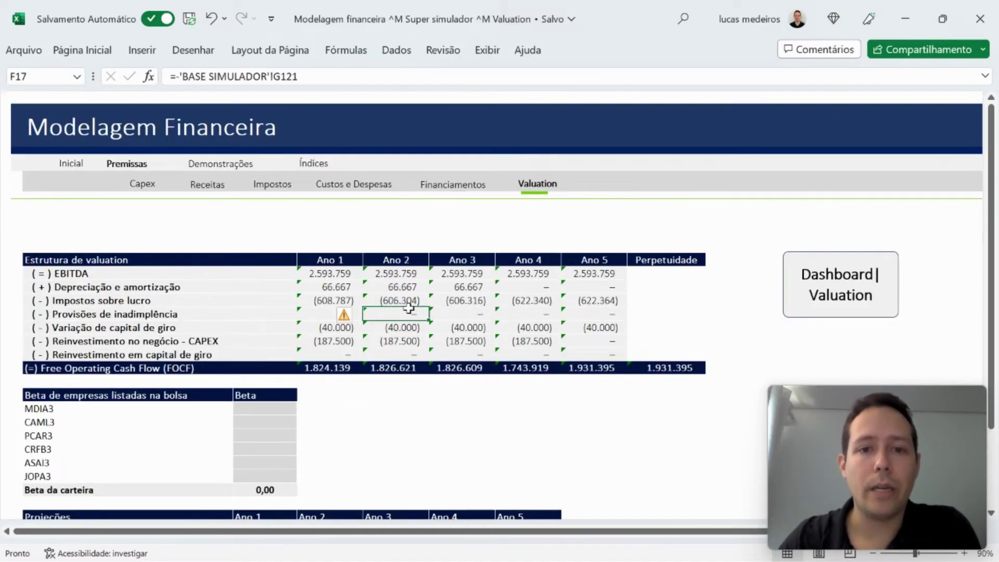
{"action": "left_click", "coordinate": [345, 273]}
{"action": "left_click_drag", "start_coordinate": [345, 274], "coordinate": [580, 357]}
{"action": "left_click", "coordinate": [390, 302]}
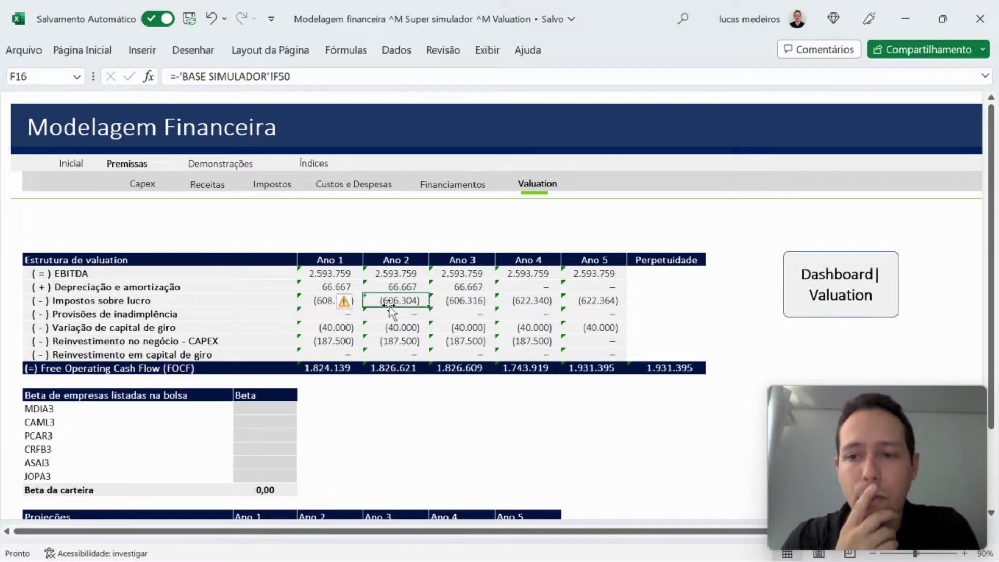
{"action": "left_click_drag", "start_coordinate": [331, 274], "coordinate": [573, 354]}
{"action": "left_click", "coordinate": [602, 418]}
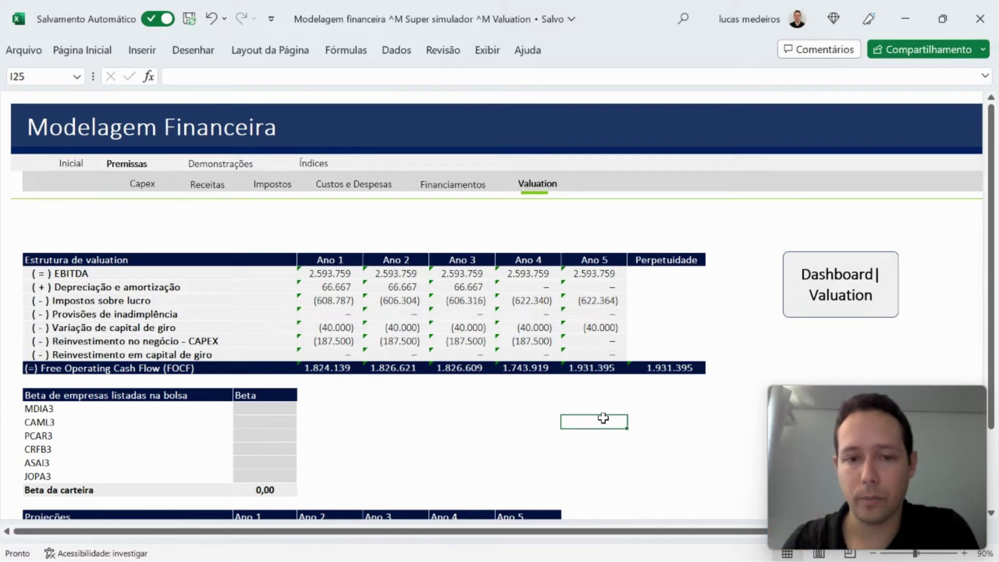
{"action": "scroll", "coordinate": [603, 418], "scroll_direction": "down", "scroll_amount": 2}
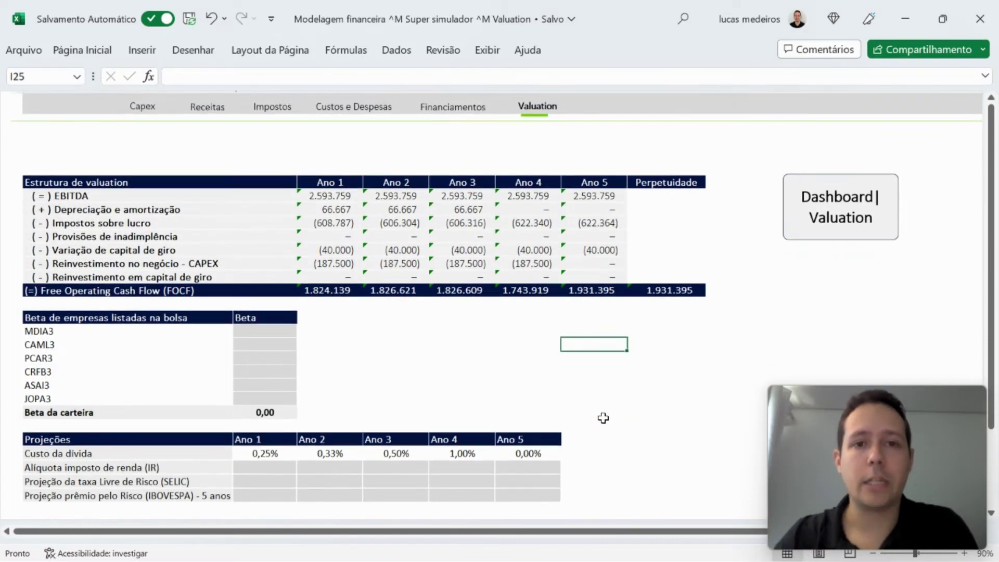
{"action": "scroll", "coordinate": [246, 189], "scroll_direction": "up", "scroll_amount": 1}
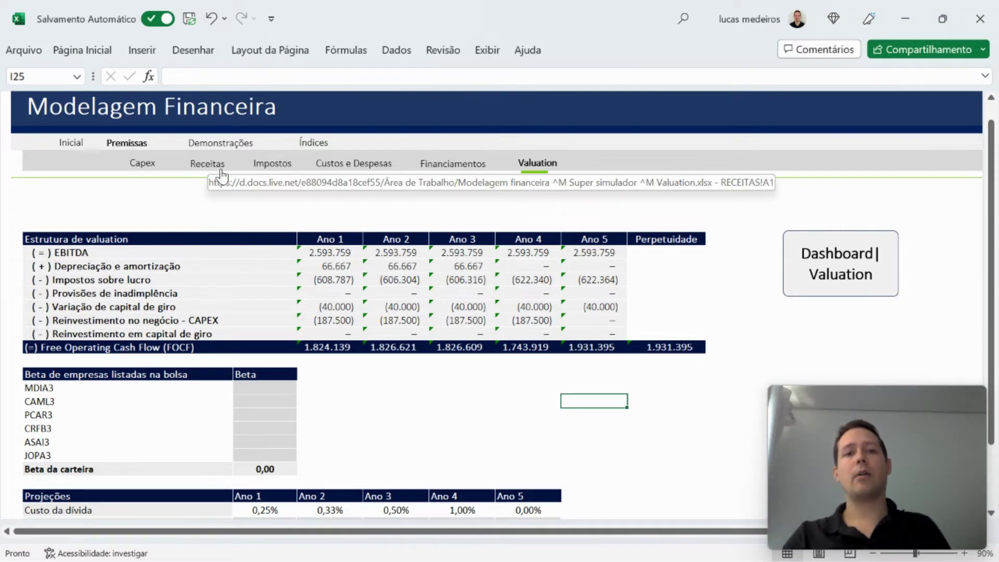
Review the depreciation formula for Ano 2 and the tickers MDIA3 to JOPA3 in the listed companies beta table.
{"action": "left_click", "coordinate": [405, 268]}
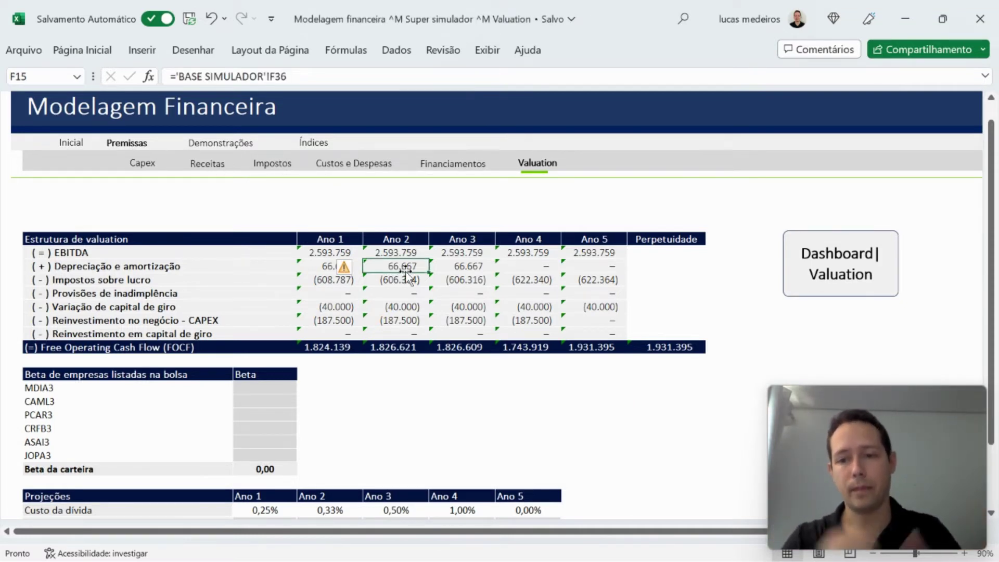
{"action": "scroll", "coordinate": [409, 419], "scroll_direction": "down", "scroll_amount": 4}
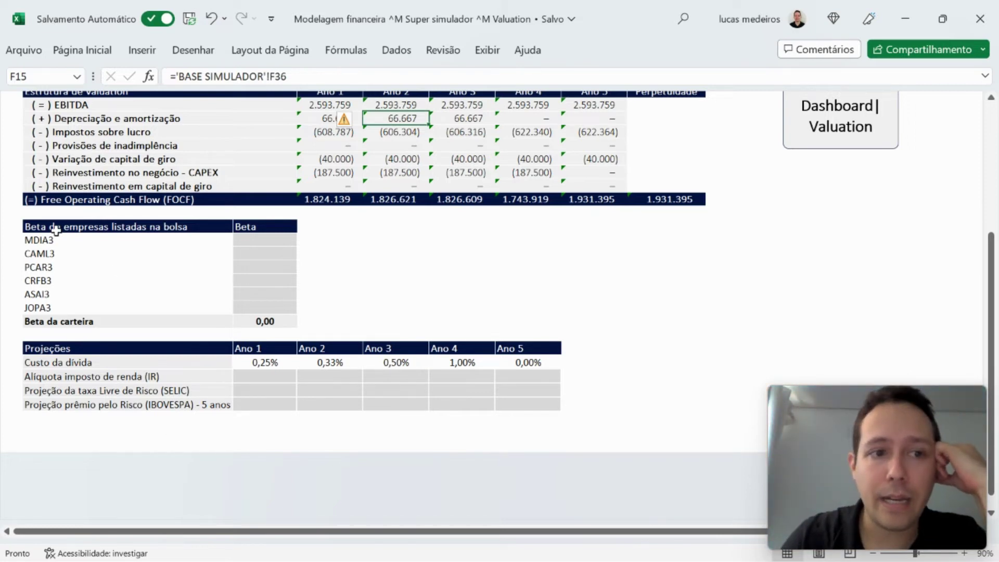
{"action": "left_click_drag", "start_coordinate": [53, 239], "coordinate": [97, 299]}
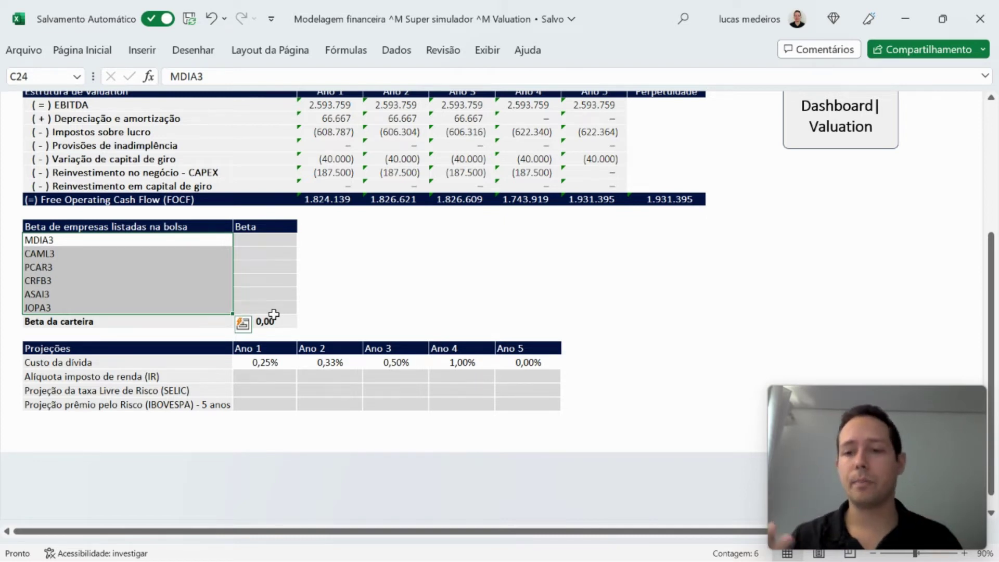
Switch to Chrome and search Google for "empresas de logistica listadas em bolsa" in a new tab.
{"action": "key", "text": "alt+Tab"}
{"action": "key", "text": "alt+Tab"}
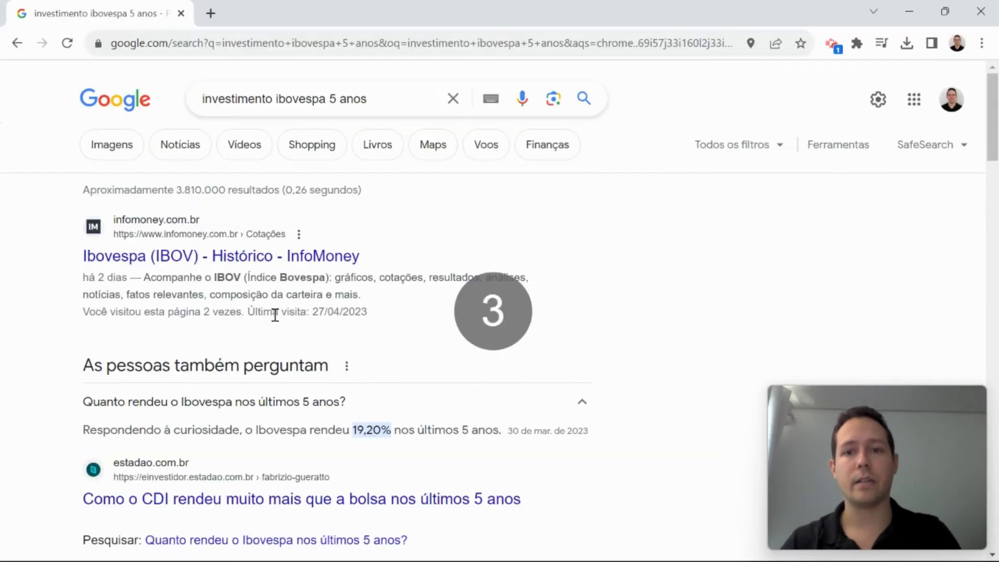
{"action": "left_click", "coordinate": [211, 13]}
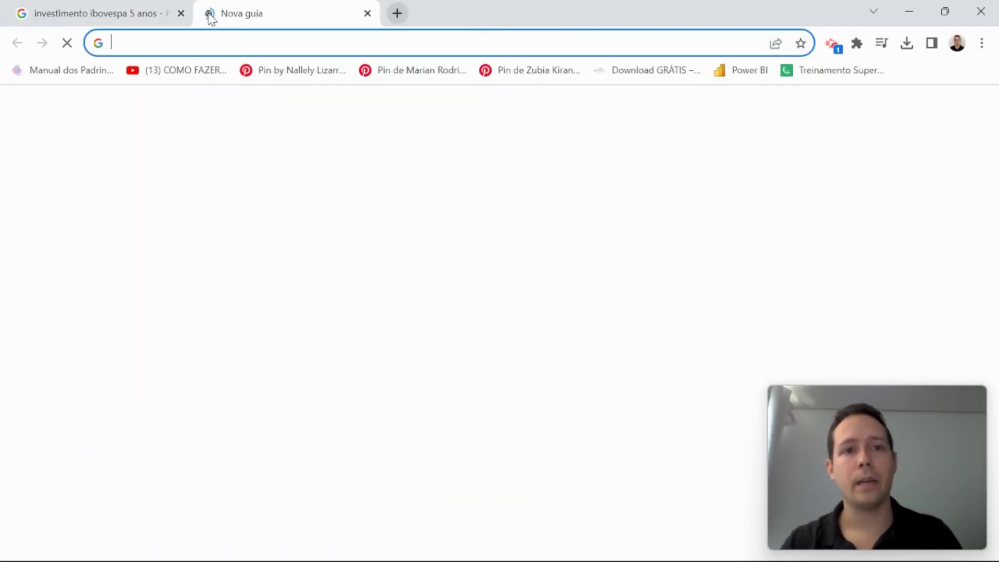
{"action": "type", "text": "empresas de log"}
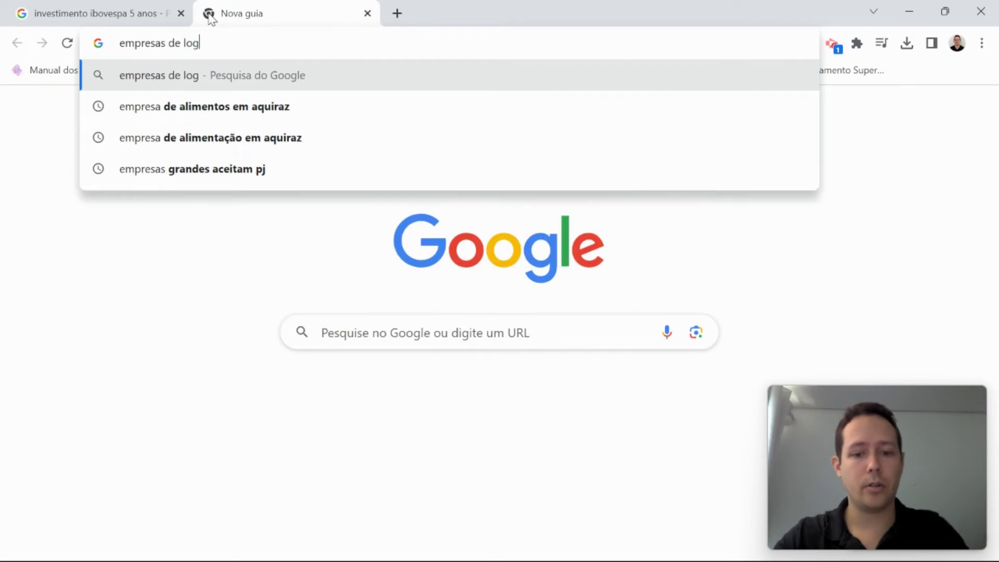
{"action": "type", "text": "istica"}
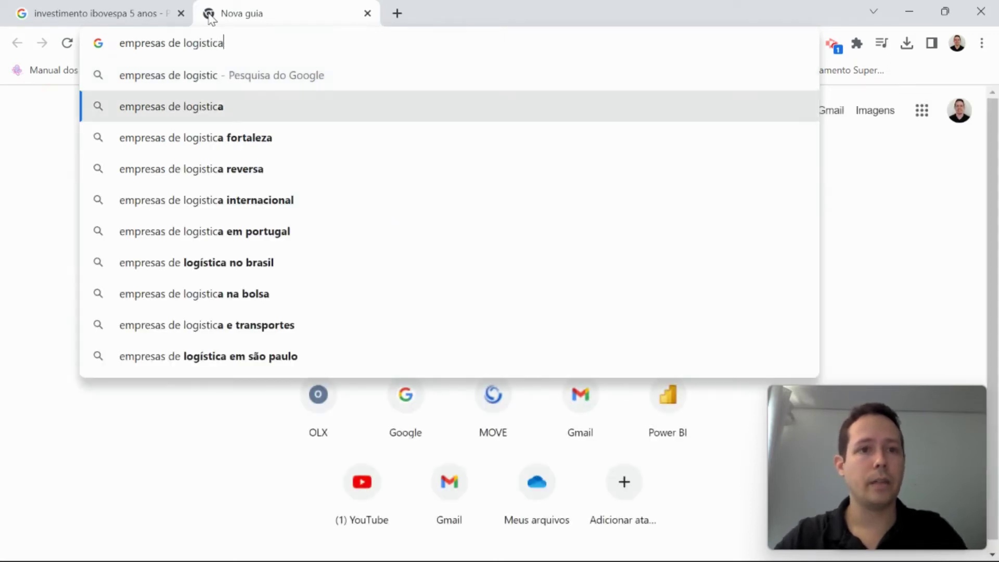
{"action": "type", "text": " listadas em "}
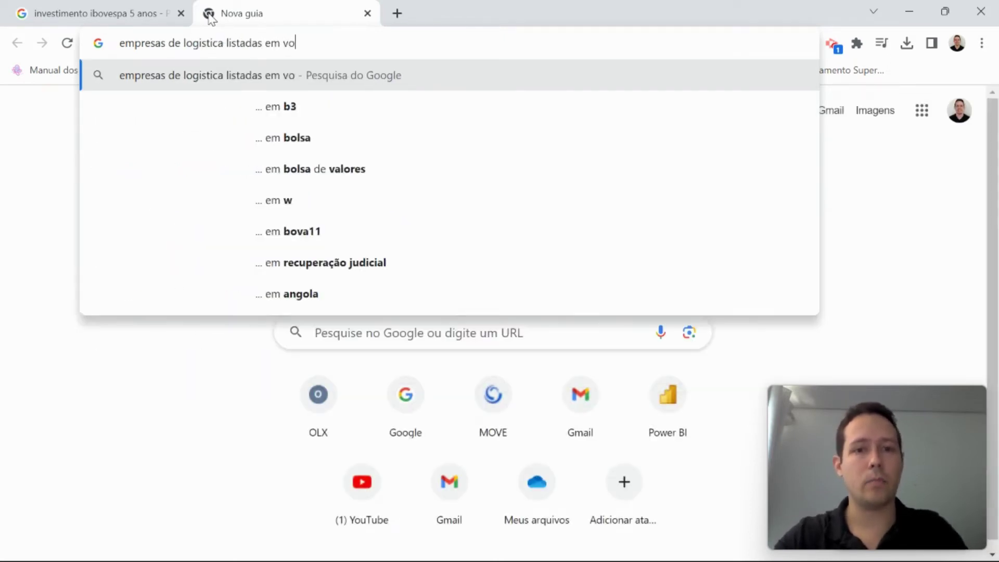
{"action": "type", "text": "bolsa"}
{"action": "key", "text": "Return"}
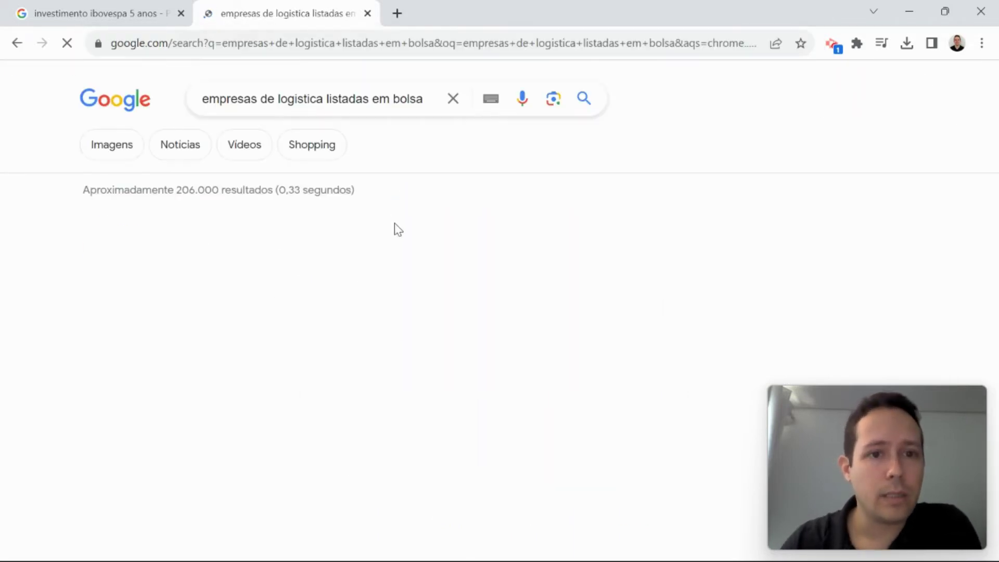
Read the search results for the tickers of listed logistics and transport companies.
{"action": "scroll", "coordinate": [395, 229], "scroll_direction": "down", "scroll_amount": 2}
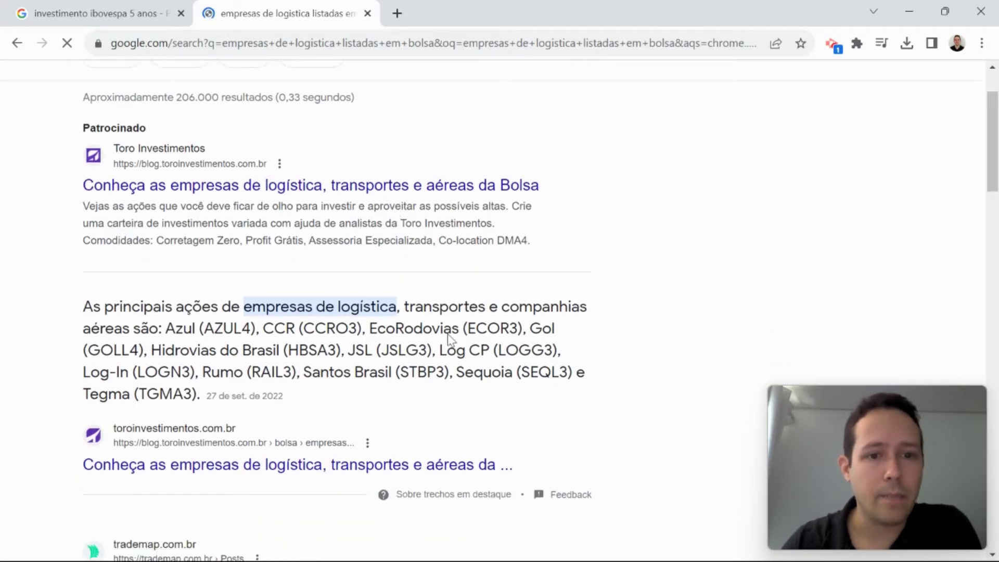
{"action": "scroll", "coordinate": [447, 333], "scroll_direction": "down", "scroll_amount": 2}
{"action": "scroll", "coordinate": [492, 312], "scroll_direction": "down", "scroll_amount": 1}
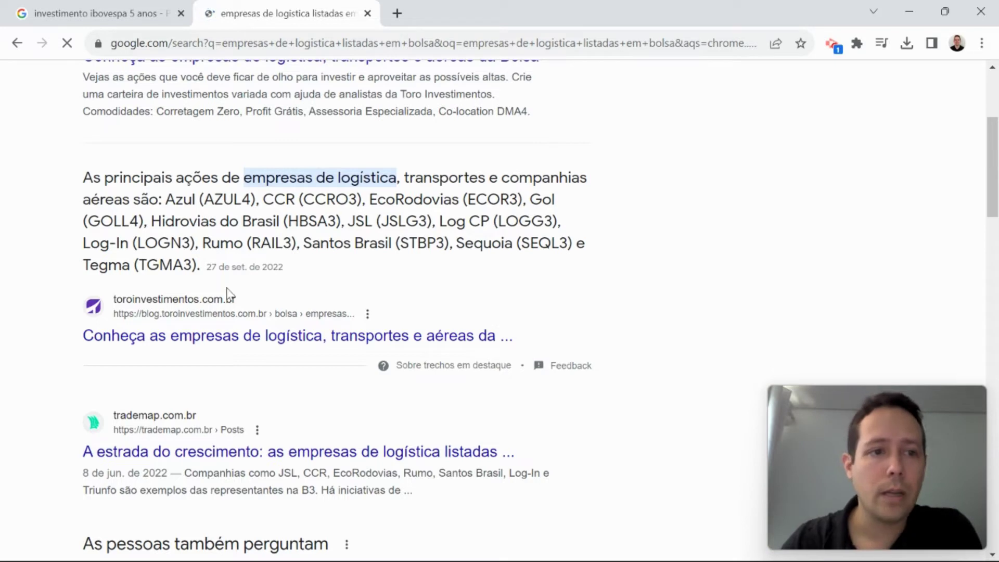
{"action": "left_click_drag", "start_coordinate": [89, 242], "coordinate": [122, 266]}
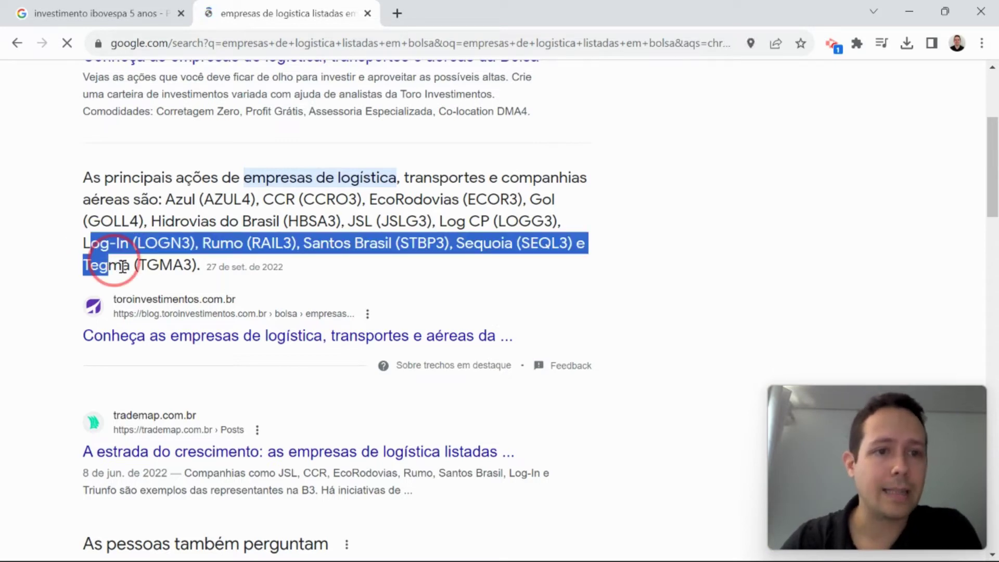
{"action": "left_click", "coordinate": [176, 242]}
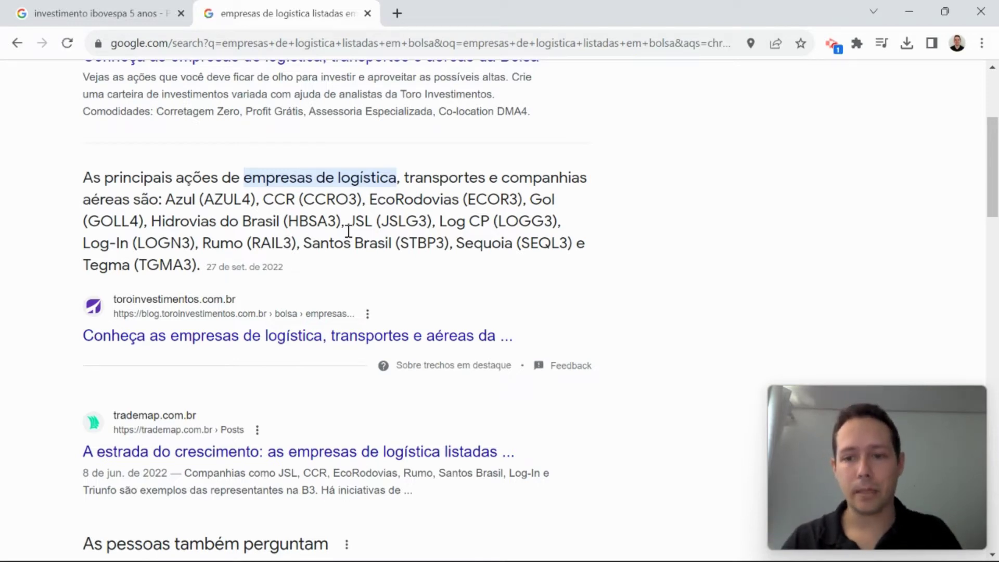
{"action": "left_click", "coordinate": [397, 13]}
{"action": "type", "text": "in"}
{"action": "key", "text": "Down"}
{"action": "key", "text": "Down"}
{"action": "key", "text": "Down"}
{"action": "key", "text": "Down"}
{"action": "key", "text": "Down"}
{"action": "key", "text": "Down"}
{"action": "key", "text": "Down"}
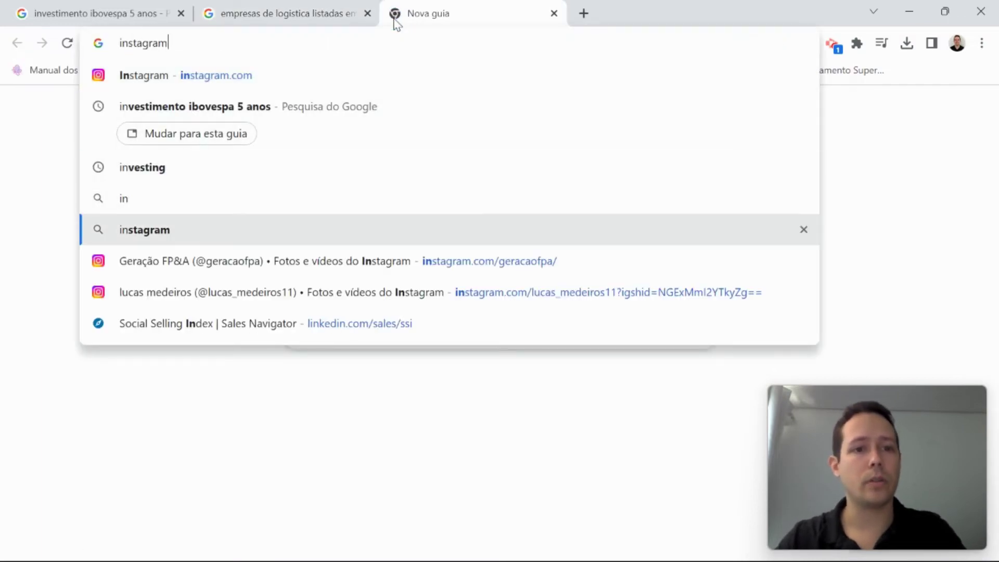
{"action": "key", "text": "Up"}
{"action": "key", "text": "BackSpace"}
{"action": "key", "text": "BackSpace"}
{"action": "key", "text": "BackSpace"}
{"action": "key", "text": "BackSpace"}
{"action": "key", "text": "BackSpace"}
{"action": "key", "text": "BackSpace"}
{"action": "key", "text": "BackSpace"}
{"action": "key", "text": "BackSpace"}
{"action": "key", "text": "BackSpace"}
{"action": "key", "text": "BackSpace"}
{"action": "key", "text": "BackSpace"}
{"action": "key", "text": "BackSpace"}
{"action": "key", "text": "BackSpace"}
{"action": "key", "text": "BackSpace"}
{"action": "key", "text": "BackSpace"}
{"action": "key", "text": "BackSpace"}
{"action": "key", "text": "BackSpace"}
{"action": "key", "text": "BackSpace"}
{"action": "key", "text": "BackSpace"}
{"action": "key", "text": "BackSpace"}
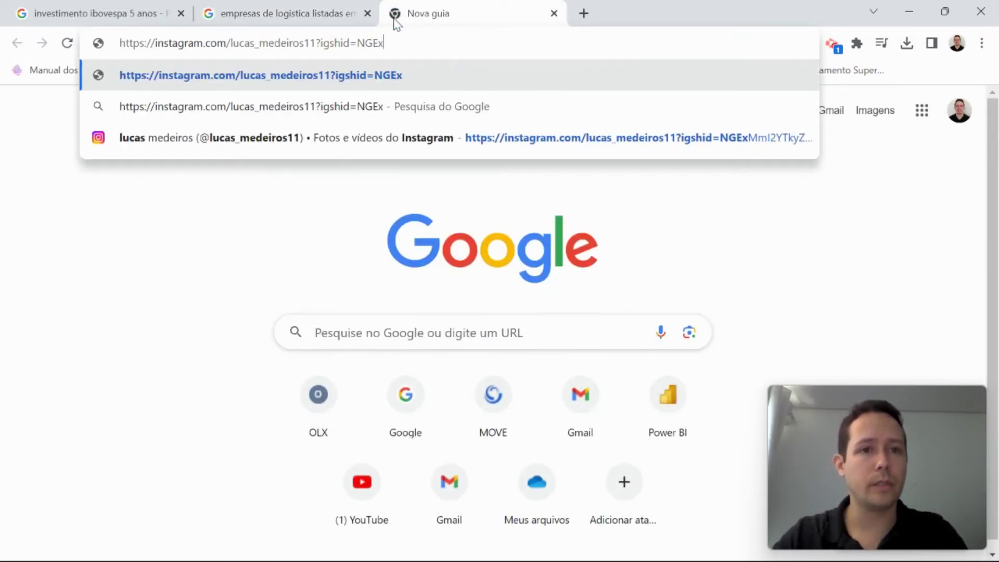
{"action": "key", "text": "BackSpace"}
{"action": "key", "text": "BackSpace"}
{"action": "key", "text": "BackSpace"}
{"action": "key", "text": "BackSpace"}
{"action": "key", "text": "BackSpace"}
{"action": "key", "text": "BackSpace"}
{"action": "key", "text": "BackSpace"}
{"action": "key", "text": "BackSpace"}
{"action": "key", "text": "BackSpace"}
{"action": "key", "text": "BackSpace"}
{"action": "key", "text": "BackSpace"}
{"action": "key", "text": "BackSpace"}
{"action": "key", "text": "BackSpace"}
{"action": "key", "text": "BackSpace"}
{"action": "key", "text": "BackSpace"}
{"action": "key", "text": "BackSpace"}
{"action": "key", "text": "BackSpace"}
{"action": "key", "text": "BackSpace"}
{"action": "key", "text": "BackSpace"}
{"action": "key", "text": "BackSpace"}
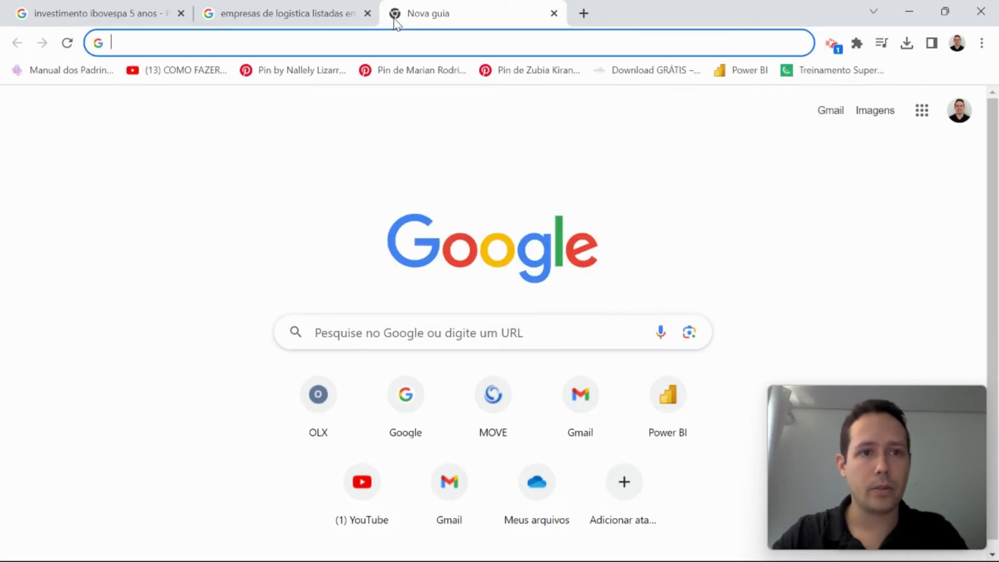
Open the Investing.com Brasil site in the new browser tab.
{"action": "type", "text": "inve"}
{"action": "key", "text": "Down"}
{"action": "key", "text": "Down"}
{"action": "key", "text": "Down"}
{"action": "key", "text": "Down"}
{"action": "key", "text": "Down"}
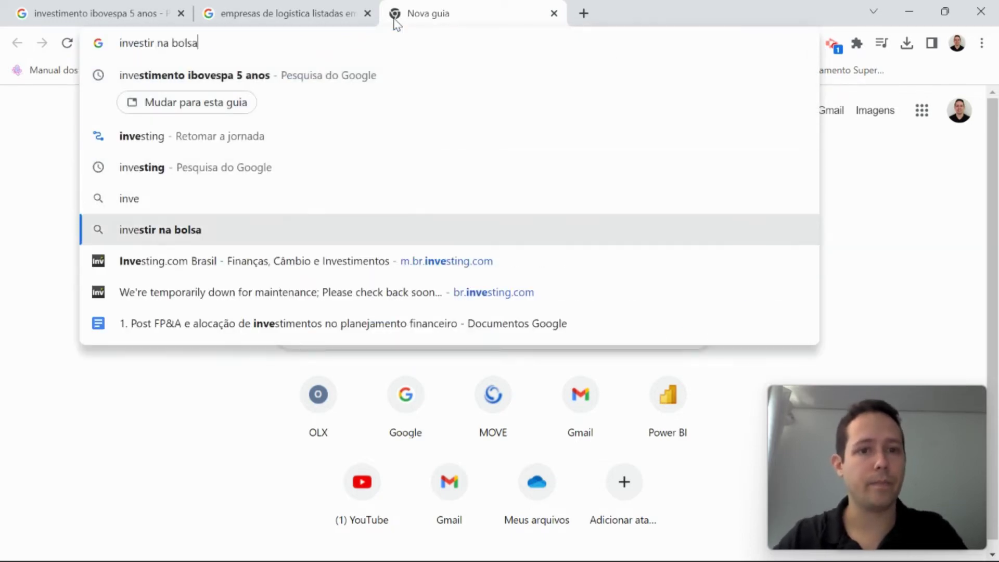
{"action": "key", "text": "Return"}
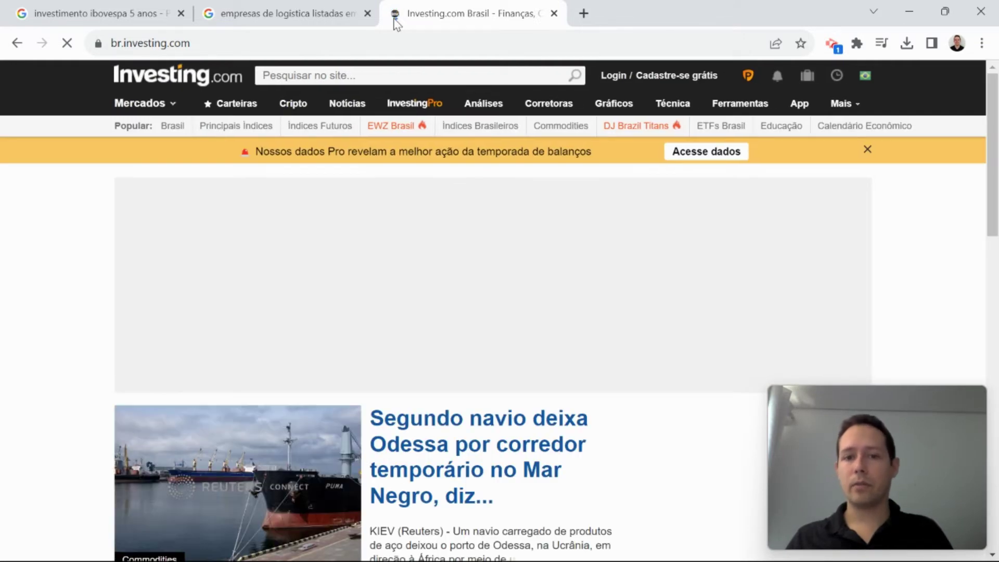
Try to look up the ticker logn3 in the Investing.com site search, checking its spelling in the Google results.
{"action": "left_click", "coordinate": [395, 76]}
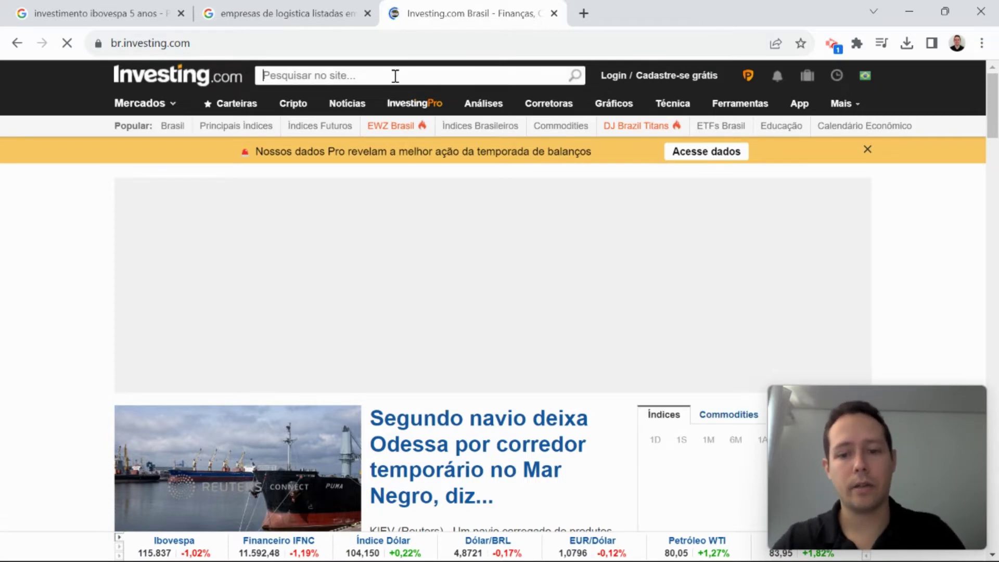
{"action": "type", "text": "log"}
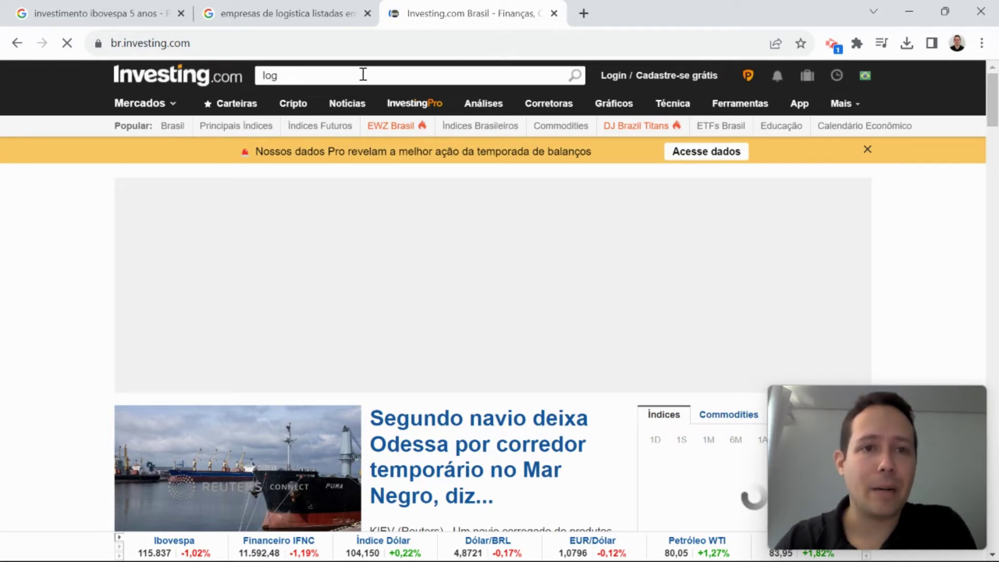
{"action": "left_click", "coordinate": [307, 4]}
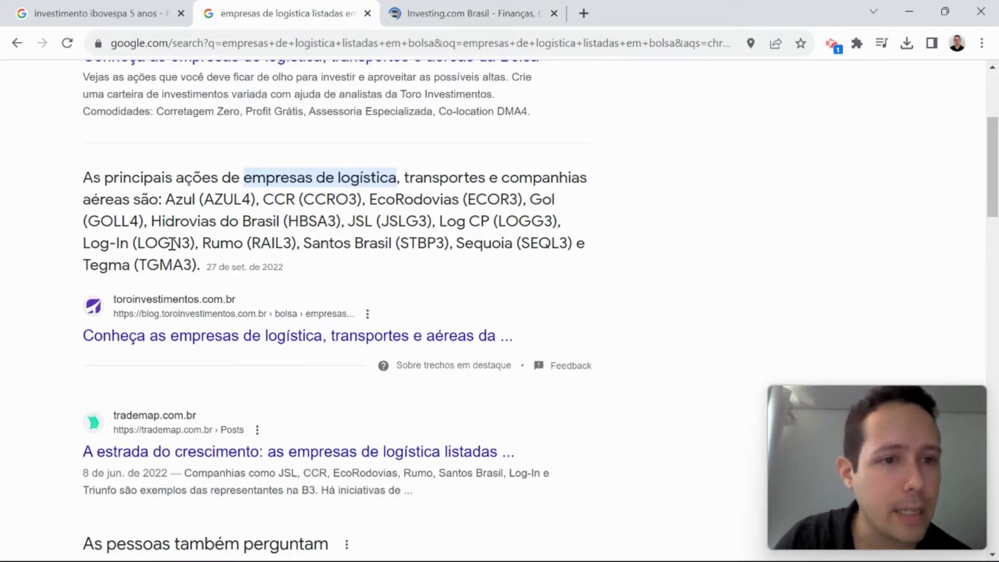
{"action": "left_click", "coordinate": [484, 4]}
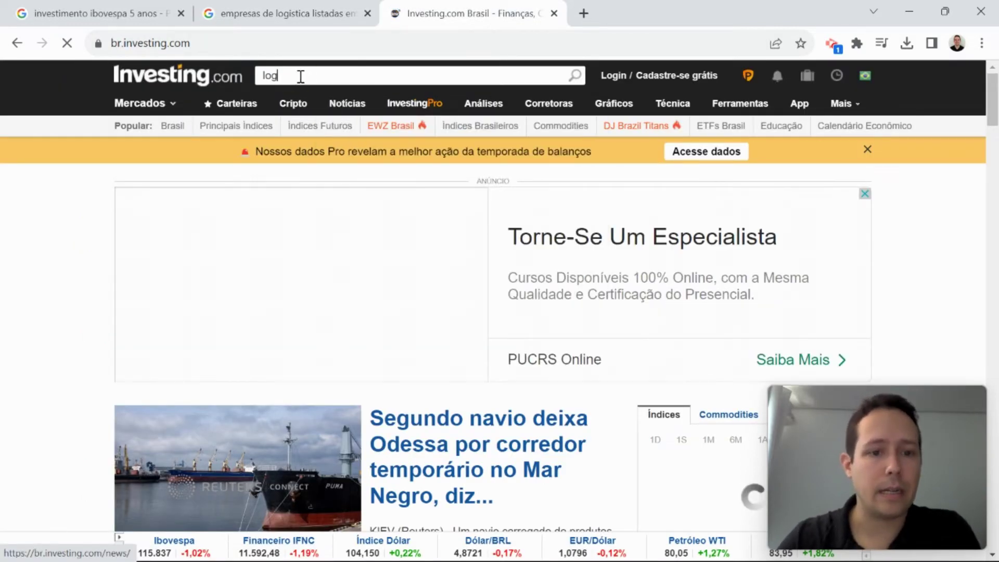
{"action": "type", "text": "n3"}
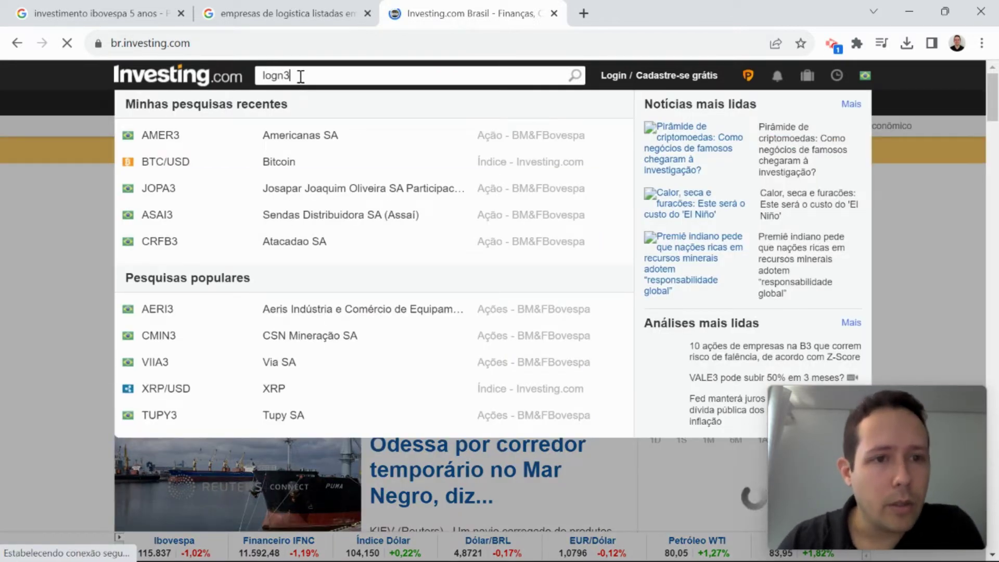
{"action": "key", "text": "BackSpace"}
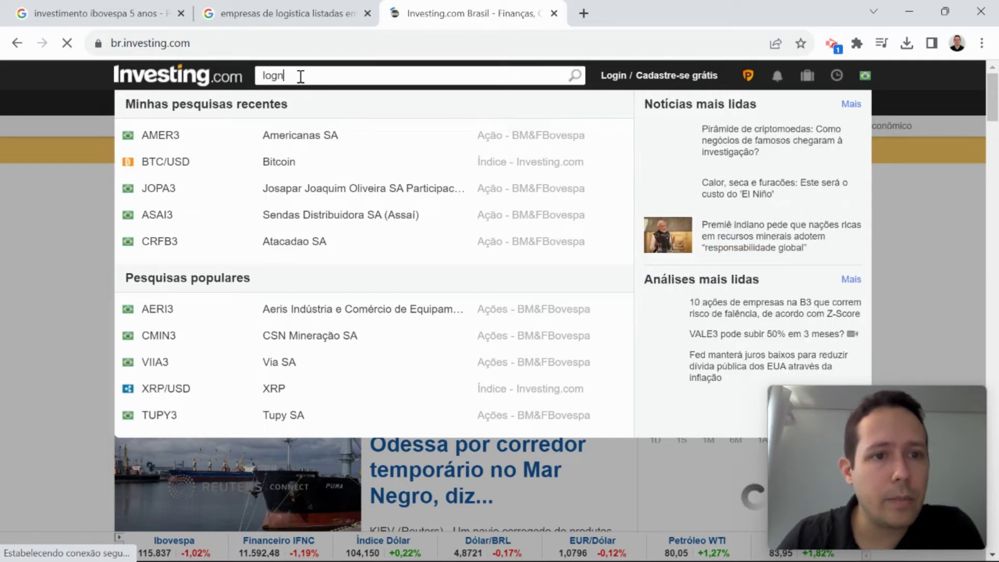
{"action": "key", "text": "BackSpace"}
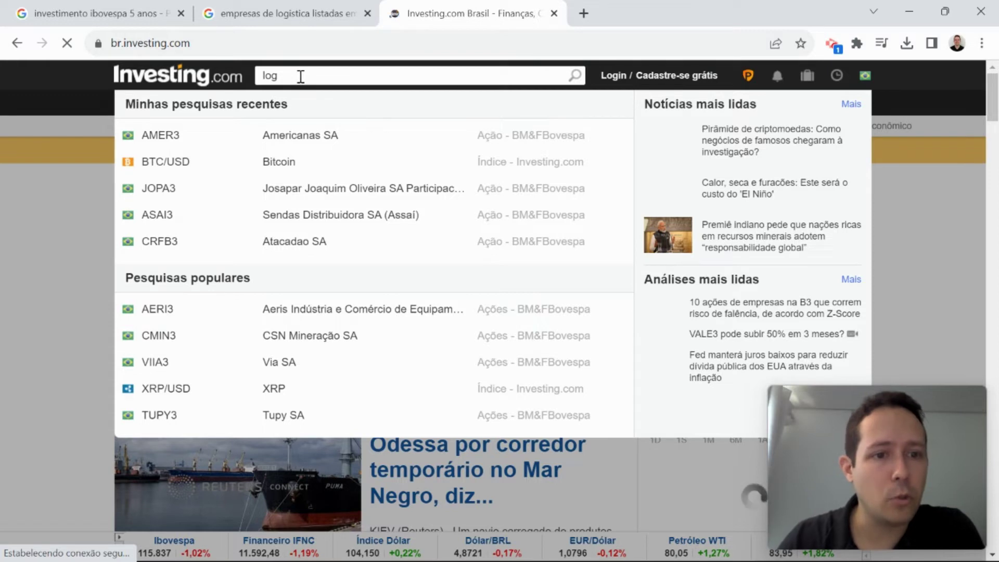
Take Rumo's ticker from the logistics company results and open the Rumo SA (RAIL3) quote page on Investing.com.
{"action": "left_click", "coordinate": [275, 10]}
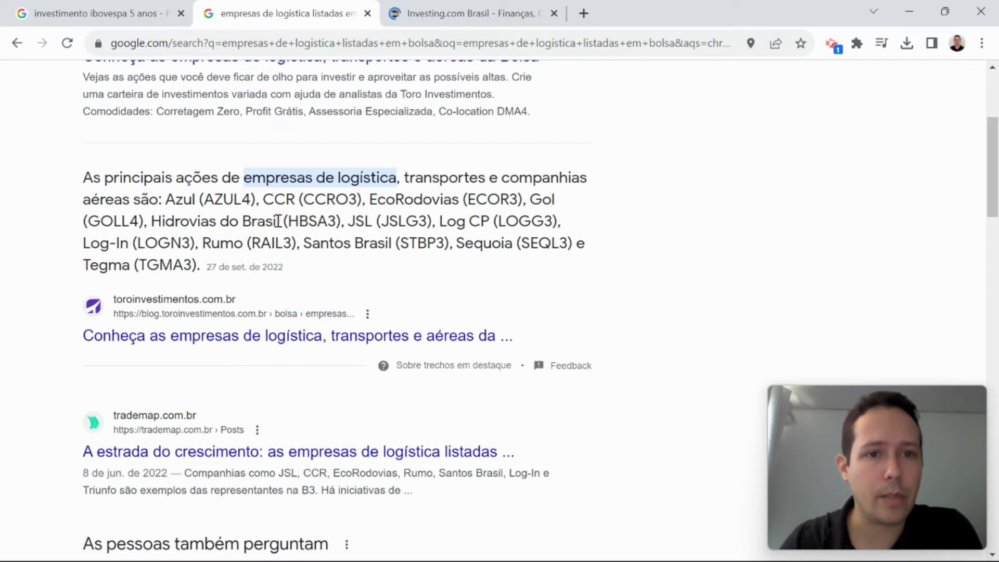
{"action": "left_click_drag", "start_coordinate": [252, 242], "coordinate": [288, 240]}
{"action": "left_click", "coordinate": [363, 214]}
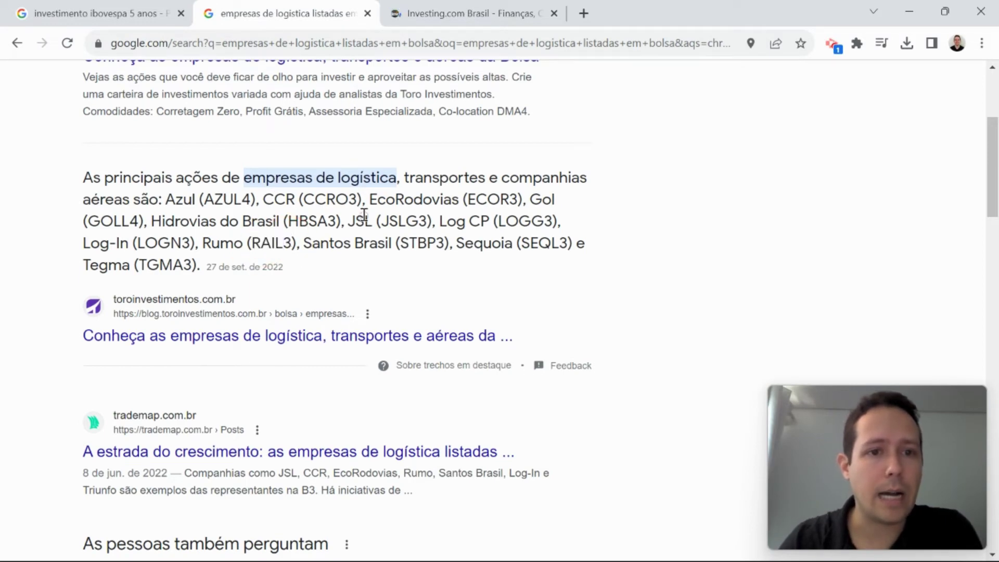
{"action": "left_click", "coordinate": [424, 11]}
{"action": "key", "text": "BackSpace"}
{"action": "key", "text": "BackSpace"}
{"action": "key", "text": "BackSpace"}
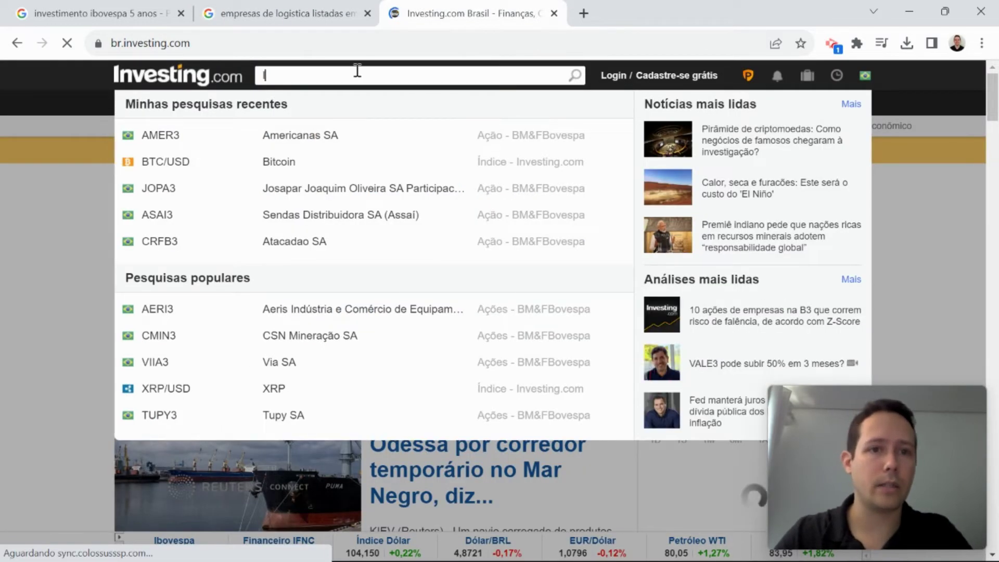
{"action": "type", "text": "rail"}
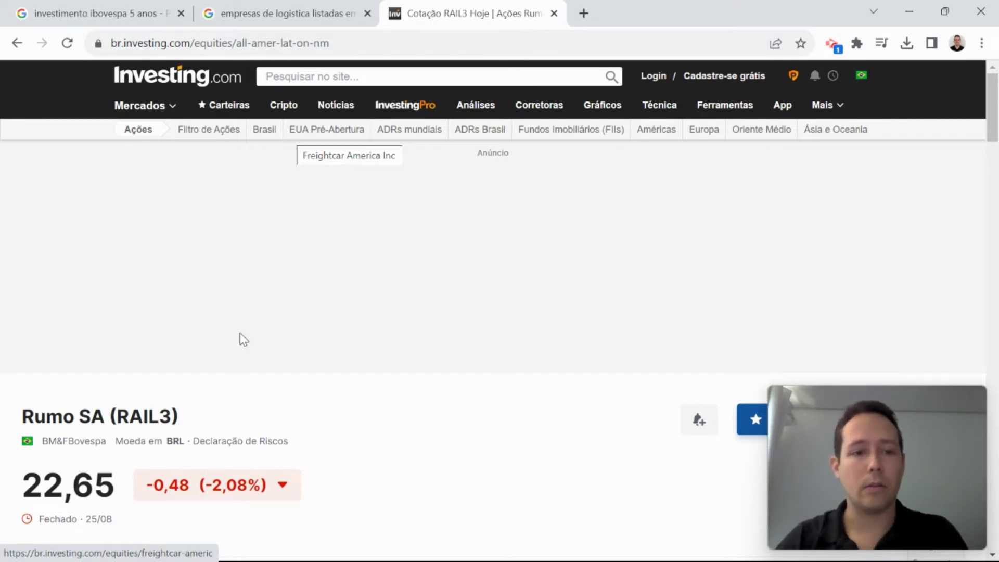
Find the Beta value in the general information of the Rumo SA (RAIL3) page.
{"action": "scroll", "coordinate": [323, 413], "scroll_direction": "down", "scroll_amount": 2}
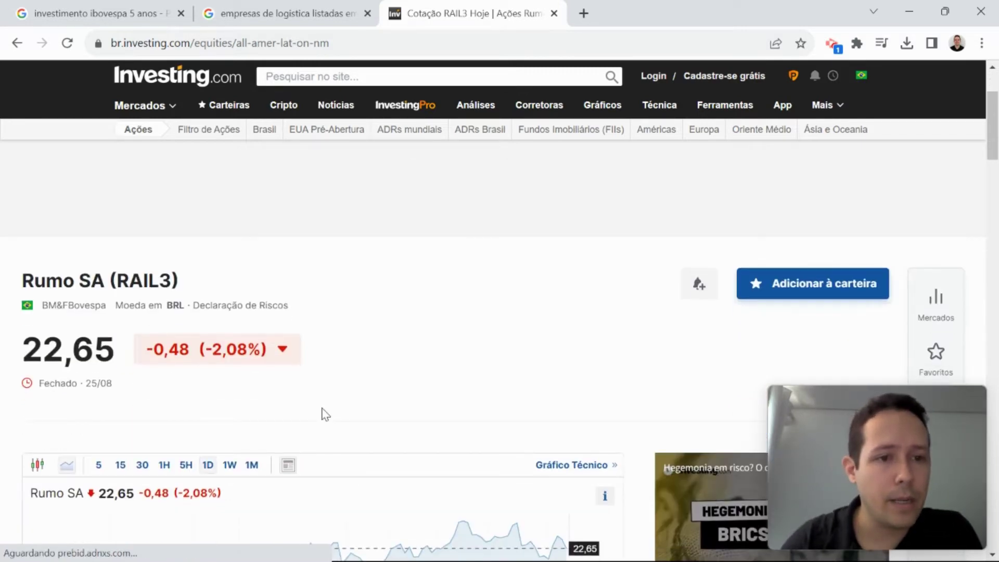
{"action": "scroll", "coordinate": [323, 413], "scroll_direction": "down", "scroll_amount": 6}
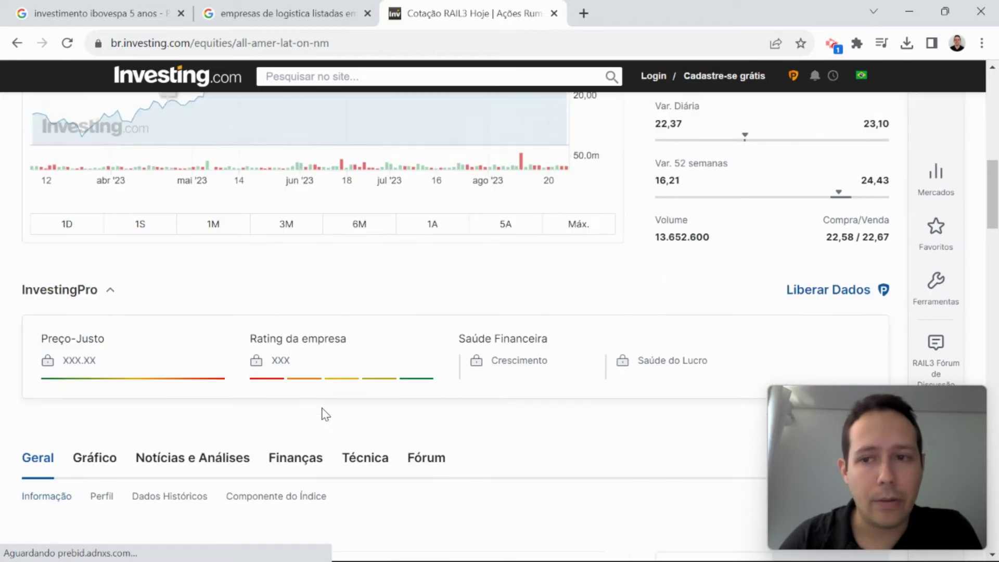
{"action": "scroll", "coordinate": [323, 413], "scroll_direction": "down", "scroll_amount": 6}
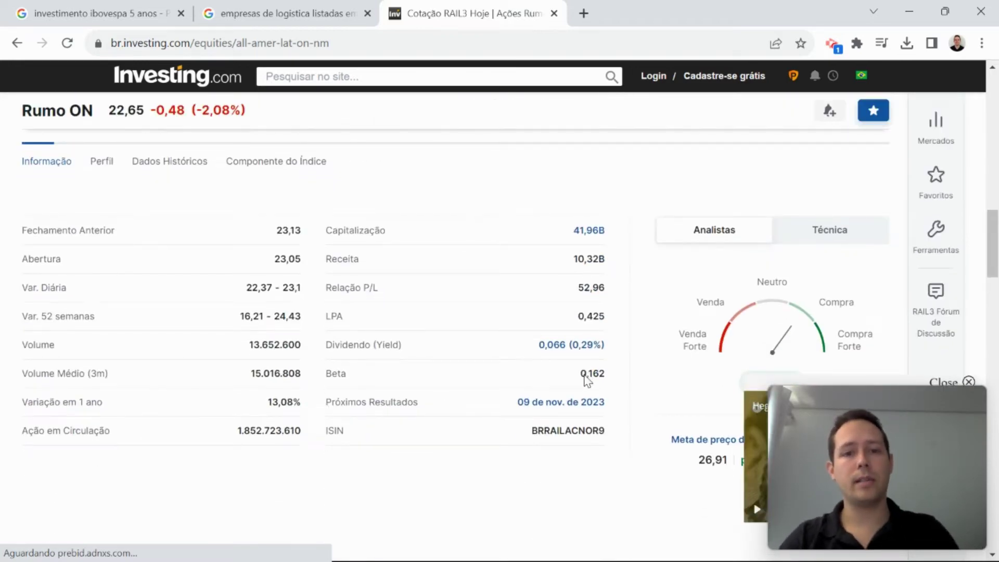
Switch to the Excel model, clear the sample tickers from the listed-company beta table, and enter RAIL3 with a beta of 0,16 in its first row.
{"action": "key", "text": "alt+Tab"}
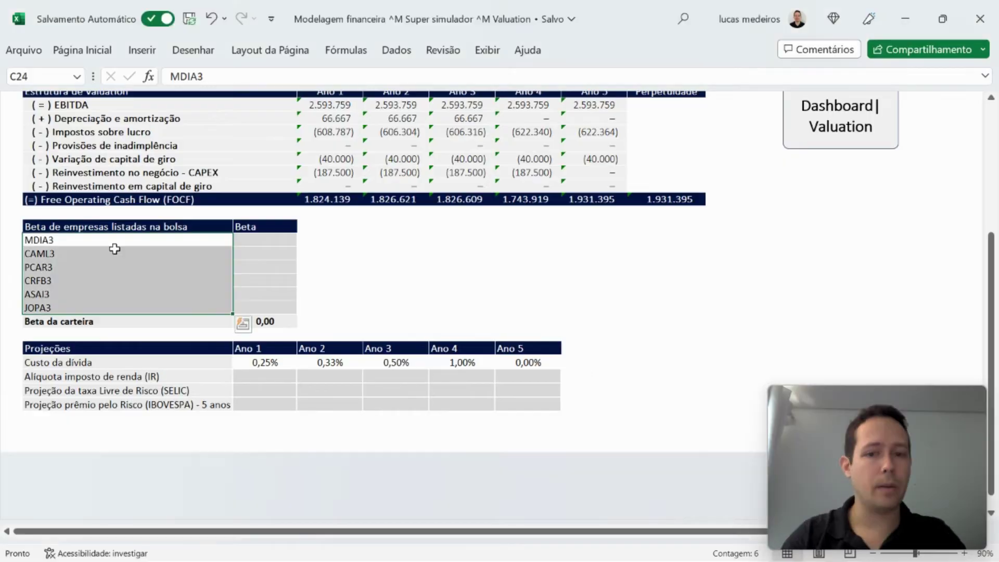
{"action": "left_click", "coordinate": [115, 250]}
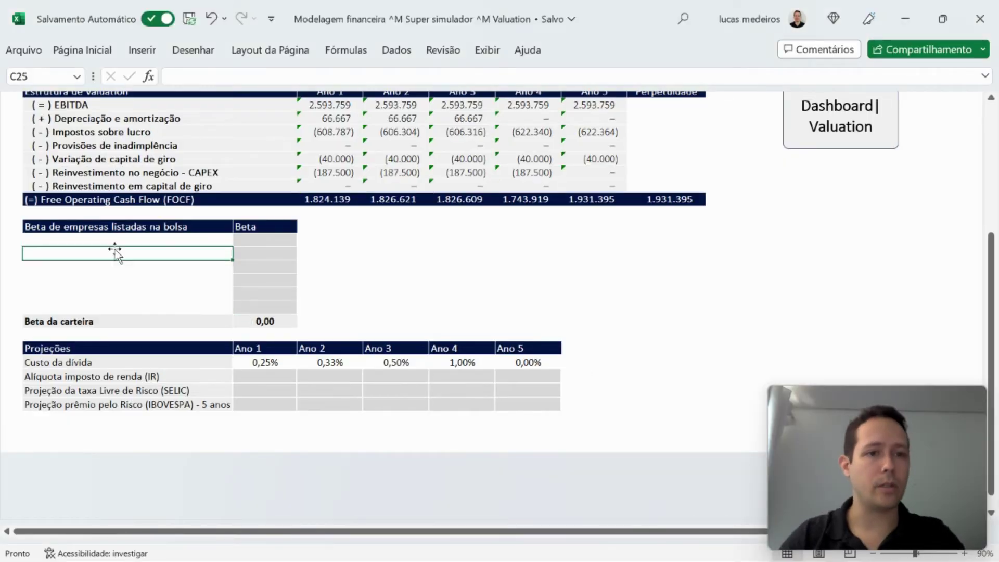
{"action": "key", "text": "Up"}
{"action": "key", "text": "Right"}
{"action": "type", "text": "0,16"}
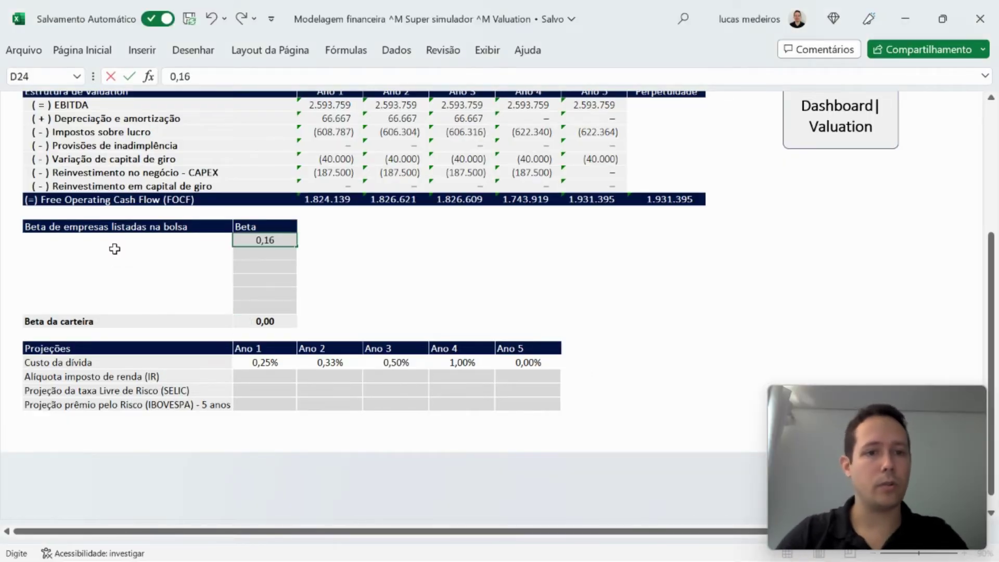
{"action": "key", "text": "Left"}
{"action": "type", "text": "RAIL3"}
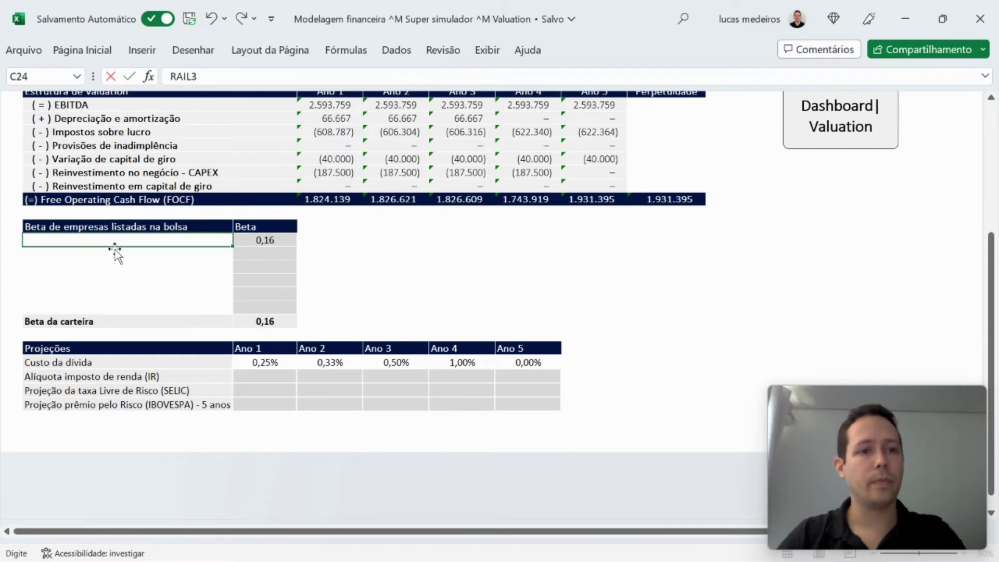
{"action": "key", "text": "Return"}
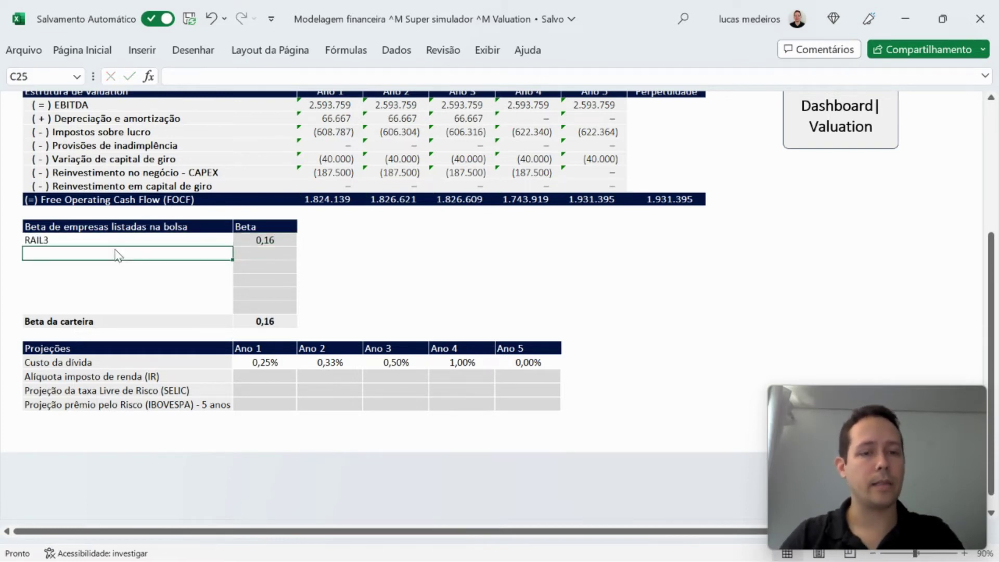
Try to open the Log-in Logística Intermodal SA (LOGN3) quote page on Investing.com in the browser, and return to the Rumo page.
{"action": "key", "text": "alt+Tab"}
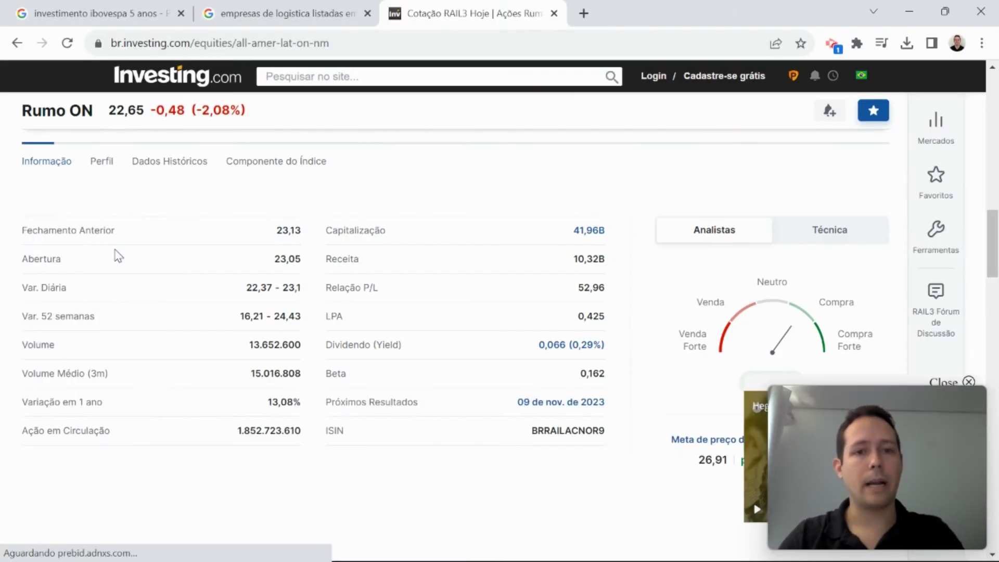
{"action": "left_click", "coordinate": [341, 72]}
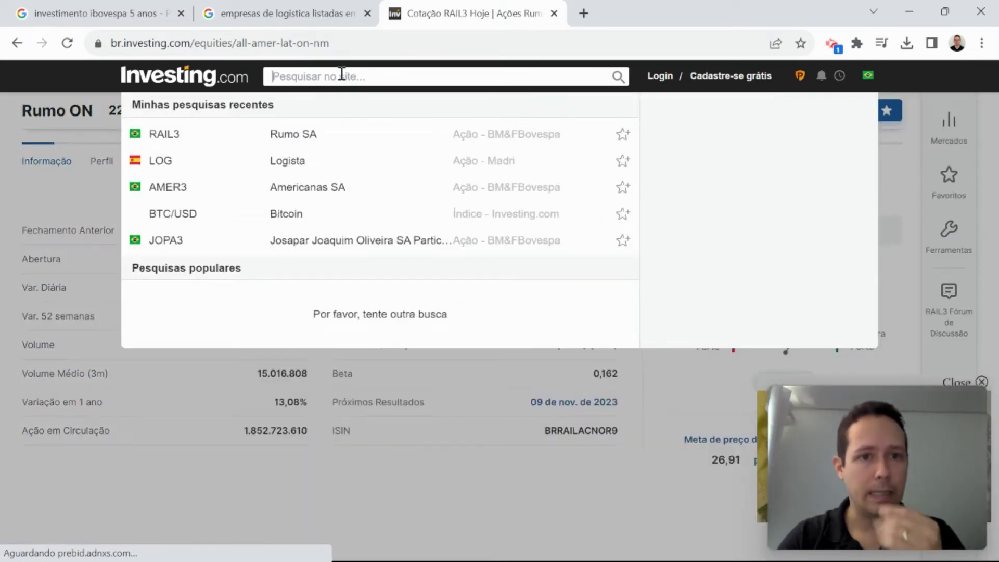
{"action": "type", "text": "logn"}
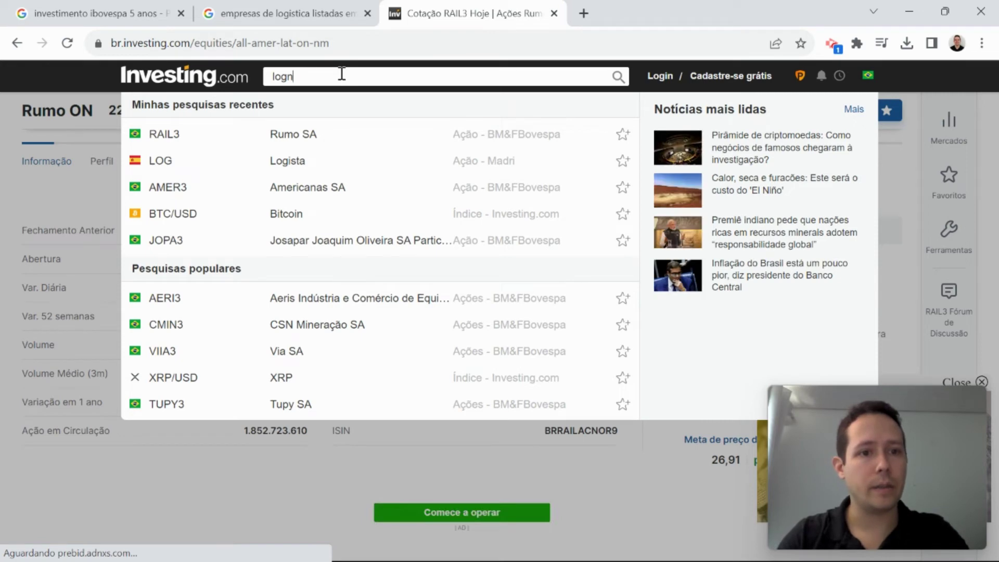
{"action": "type", "text": "3"}
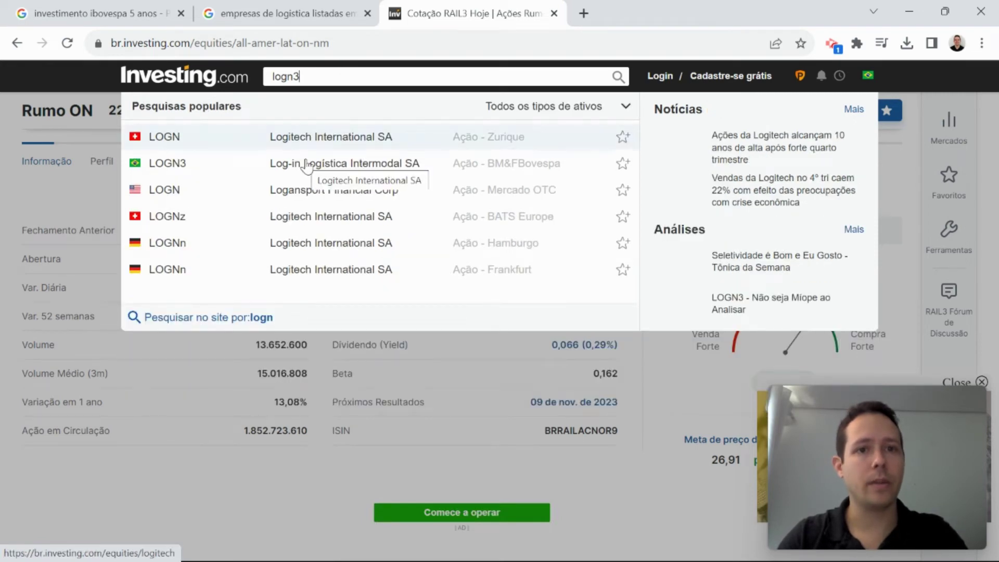
{"action": "left_click", "coordinate": [331, 165]}
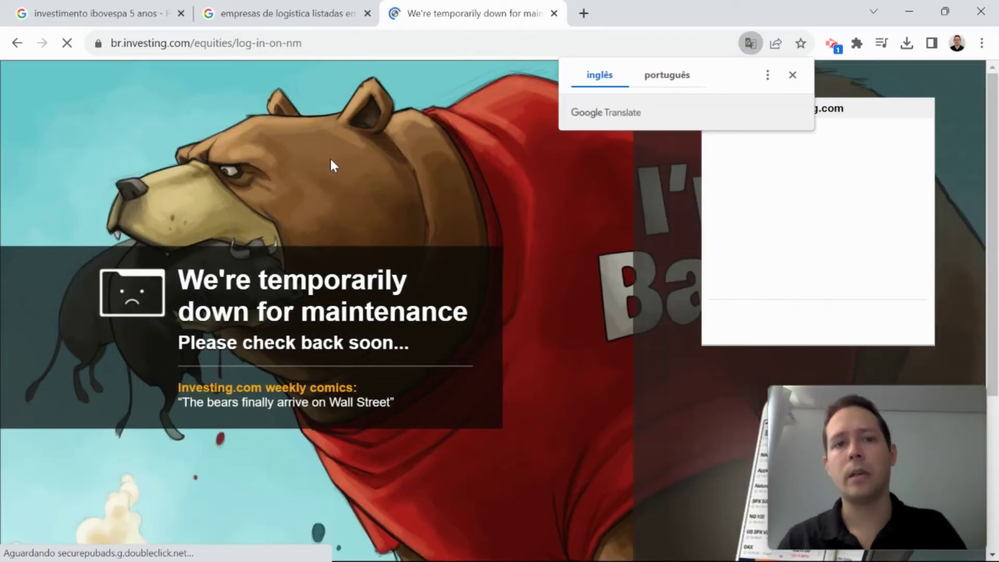
{"action": "left_click", "coordinate": [792, 75]}
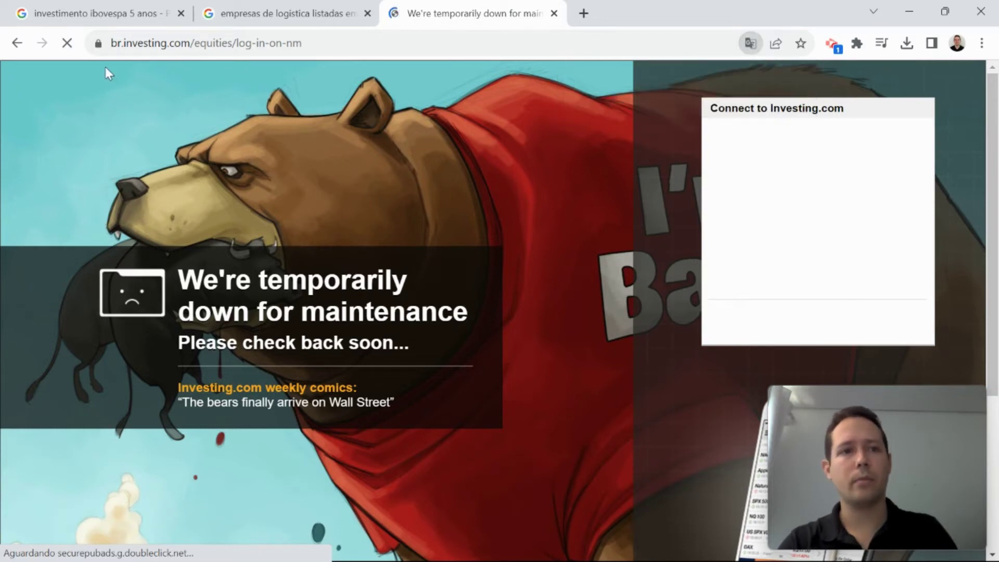
{"action": "left_click", "coordinate": [18, 44]}
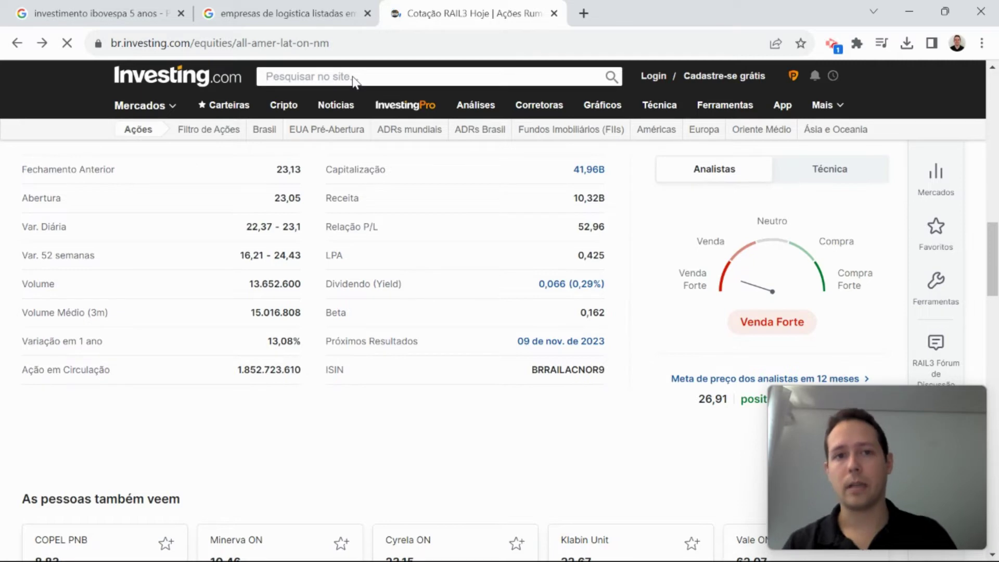
{"action": "left_click", "coordinate": [385, 77]}
{"action": "type", "text": "logn3"}
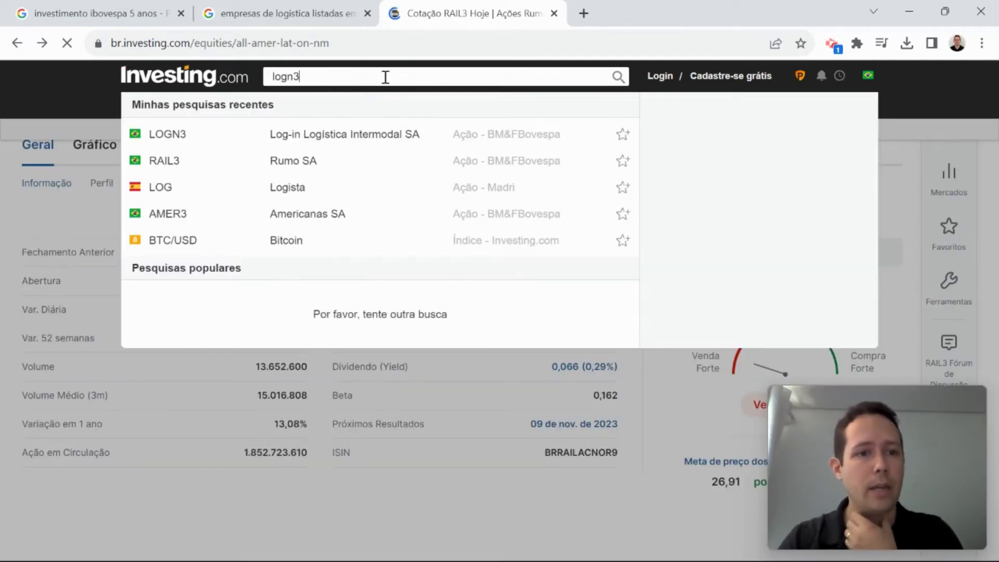
{"action": "type", "text": "ec"}
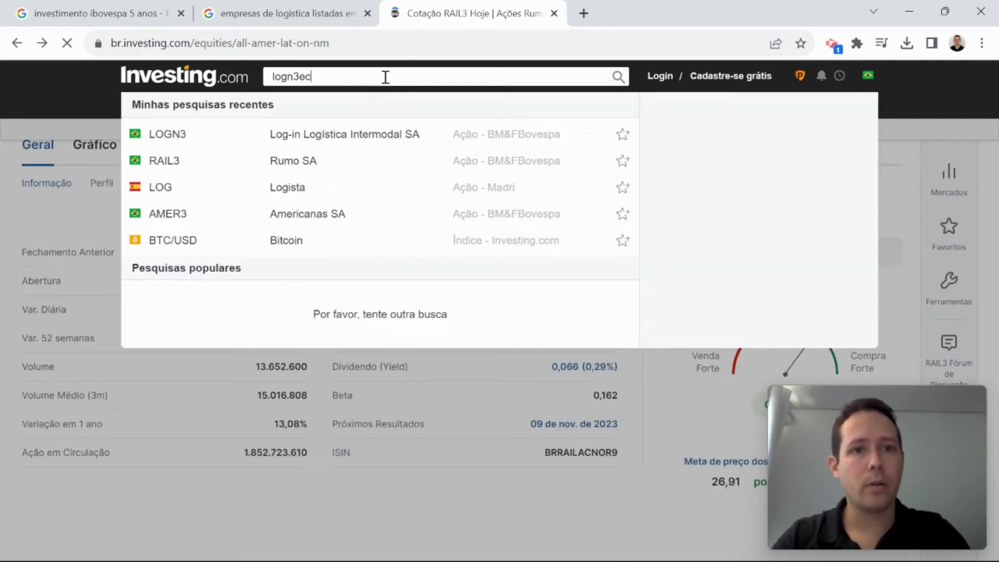
{"action": "key", "text": "BackSpace"}
{"action": "key", "text": "ctrl+a"}
{"action": "key", "text": "BackSpace"}
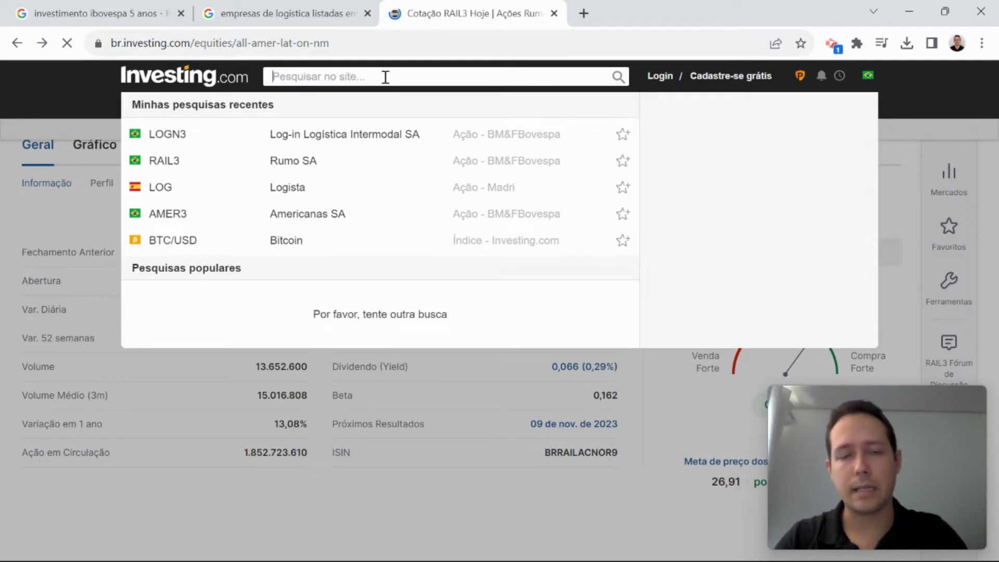
Search Investing.com for "ec", open the Ecorodovias Infraestrutura e Logística SA (ECOR3) page, and find its Beta in the general information.
{"action": "type", "text": "ed"}
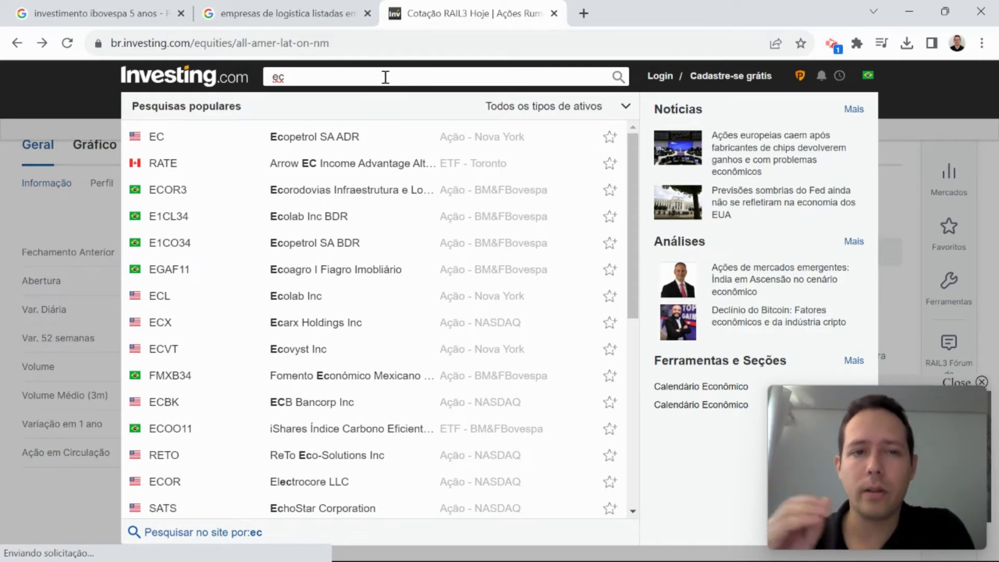
{"action": "left_click", "coordinate": [339, 196]}
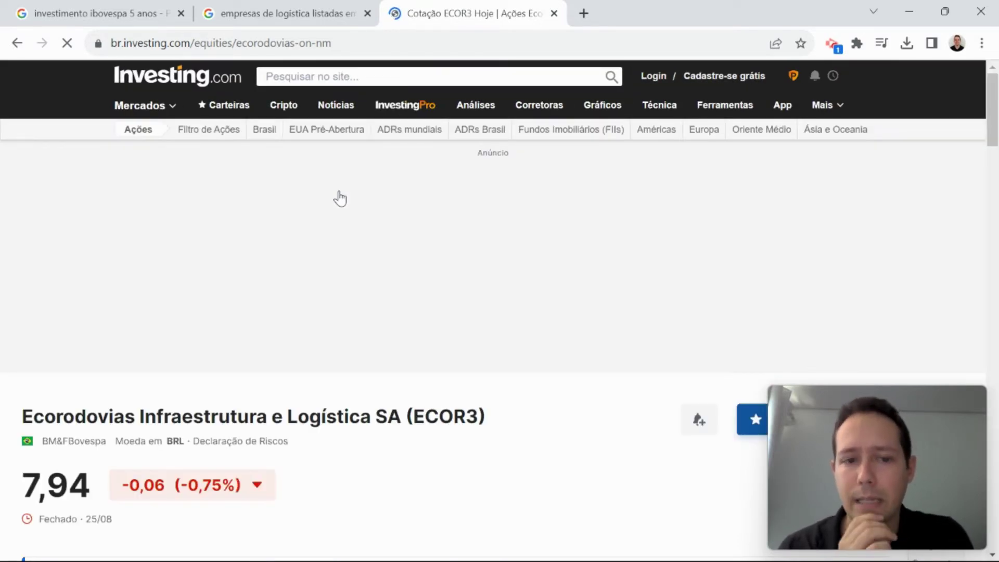
{"action": "scroll", "coordinate": [458, 497], "scroll_direction": "down", "scroll_amount": 5}
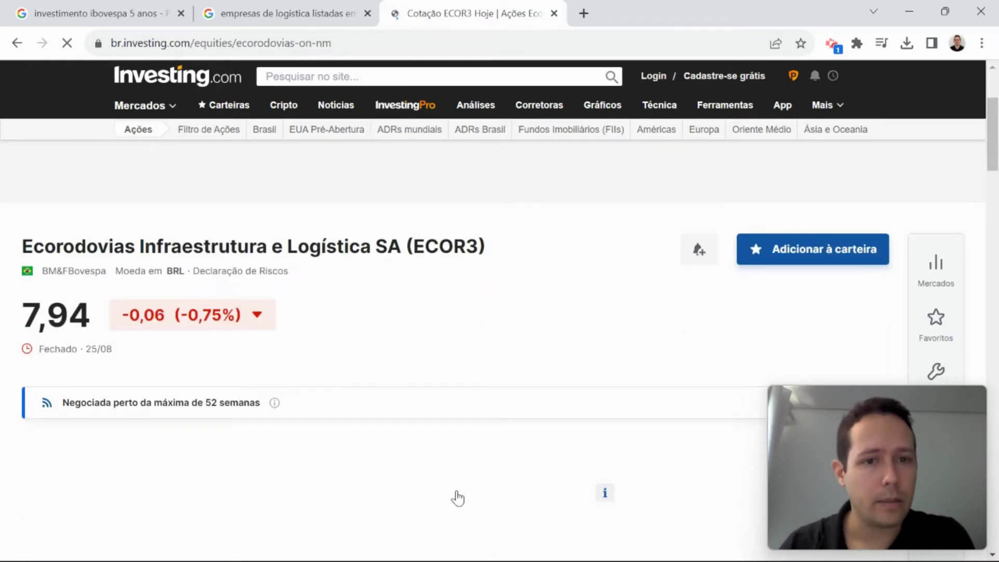
{"action": "scroll", "coordinate": [458, 498], "scroll_direction": "down", "scroll_amount": 8}
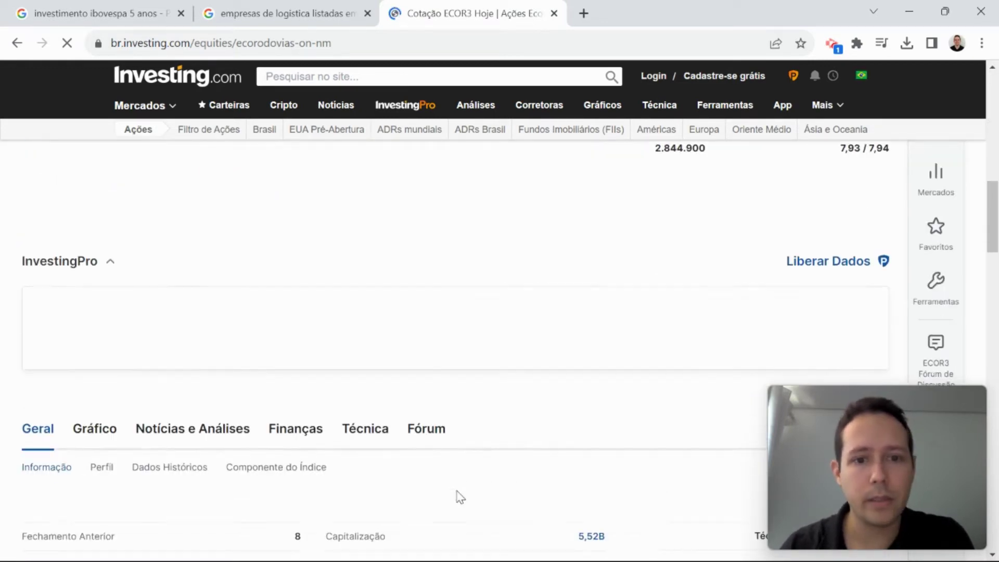
{"action": "scroll", "coordinate": [458, 496], "scroll_direction": "down", "scroll_amount": 4}
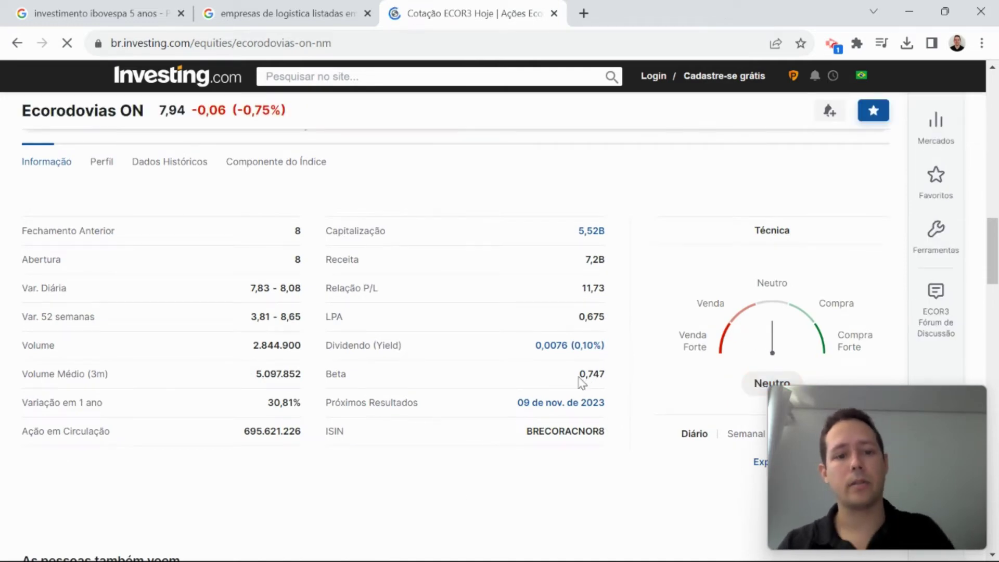
Switch to the Excel model and enter ECOR3 with a beta of 0,74 in the second row of the listed-company table.
{"action": "key", "text": "alt+Tab"}
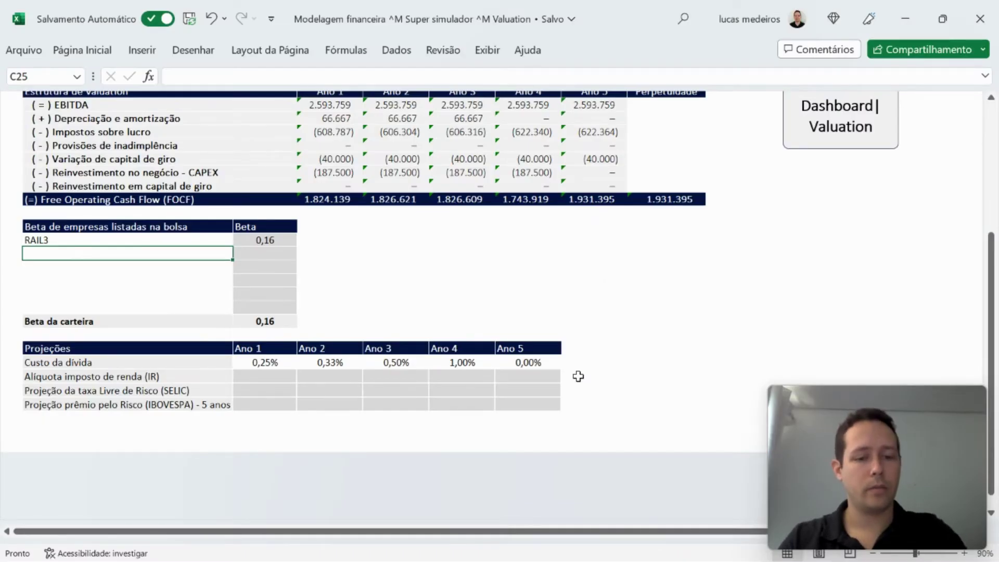
{"action": "type", "text": "ECOR3"}
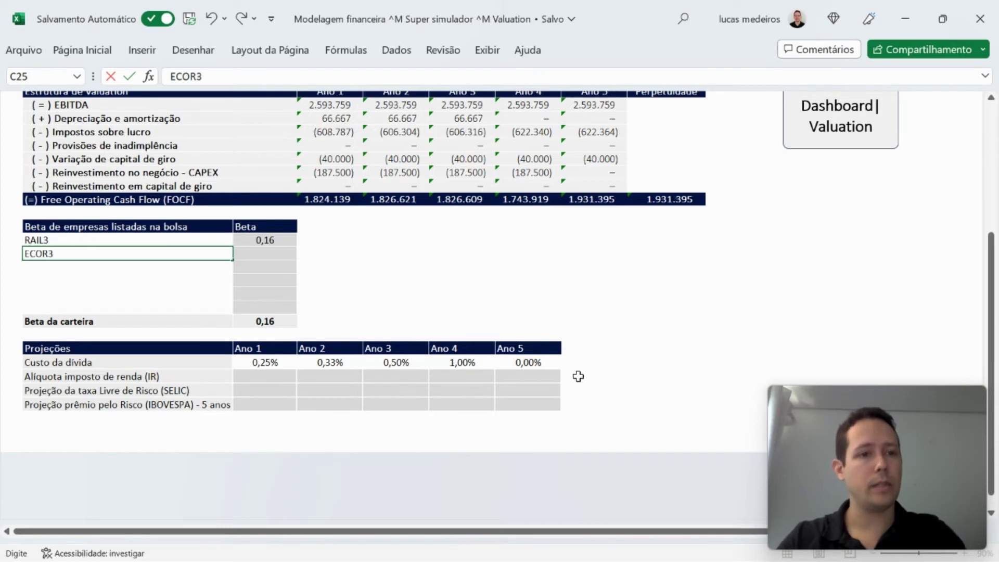
{"action": "key", "text": "Return"}
{"action": "key", "text": "Up"}
{"action": "key", "text": "Right"}
{"action": "type", "text": "0,74"}
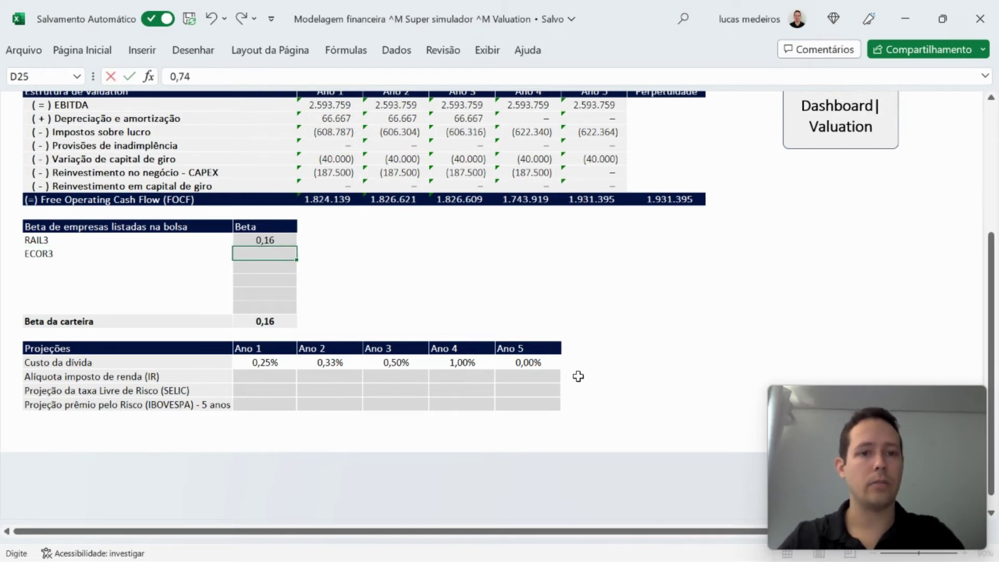
{"action": "key", "text": "Return"}
{"action": "key", "text": "Left"}
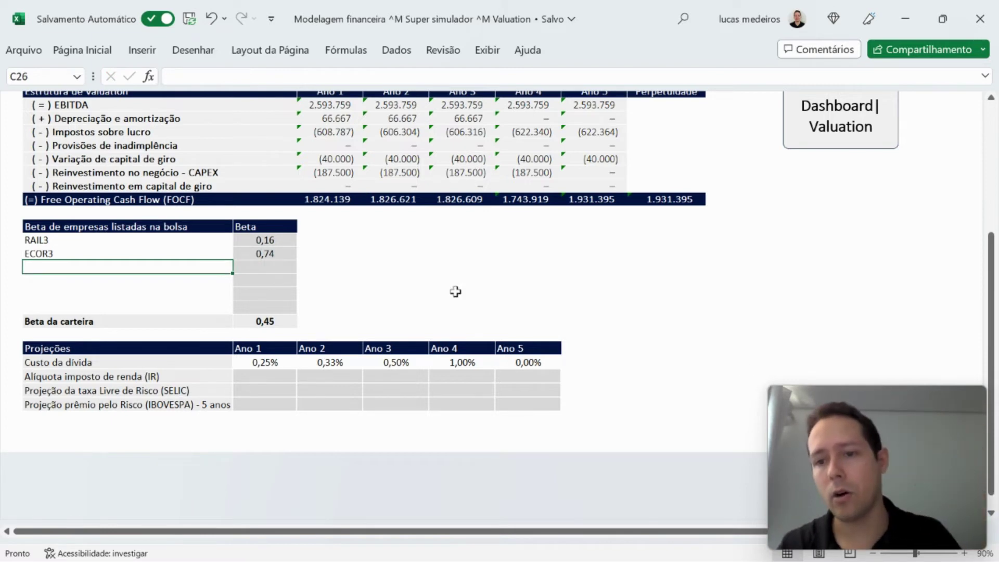
Review the listed logistics companies and their tickers in the browser's Google results, and close that results page.
{"action": "key", "text": "alt+Tab"}
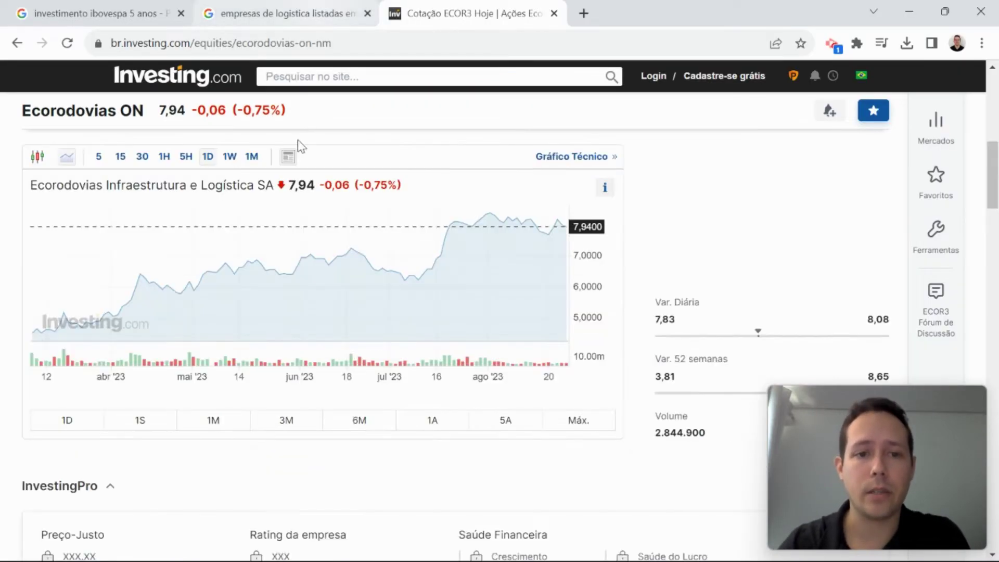
{"action": "left_click", "coordinate": [286, 13]}
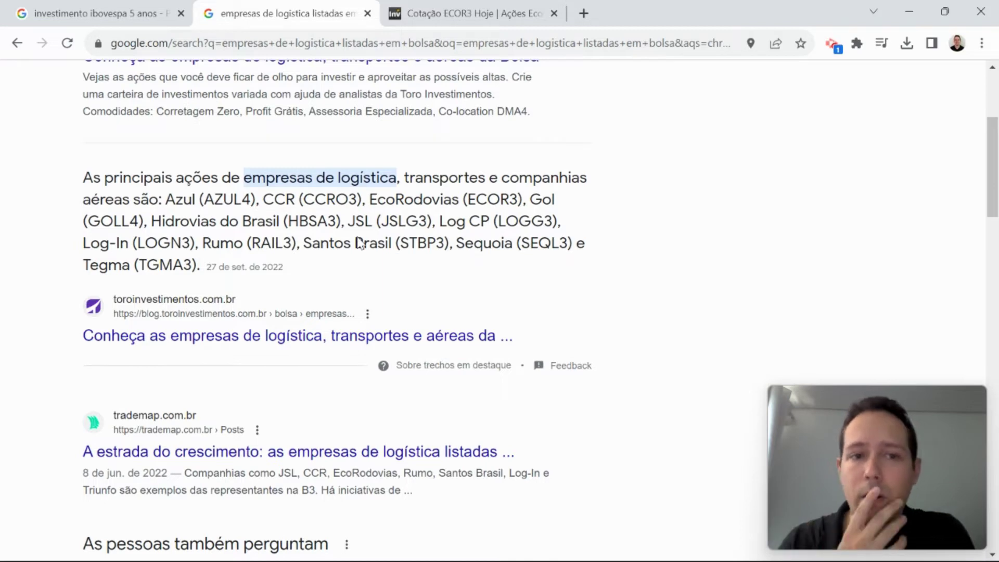
{"action": "scroll", "coordinate": [359, 237], "scroll_direction": "up", "scroll_amount": 1}
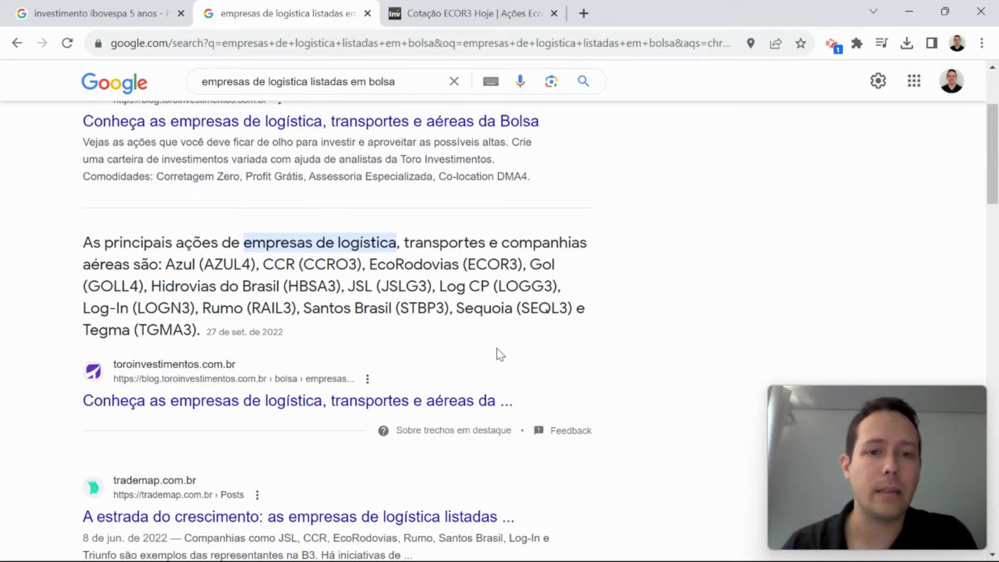
{"action": "scroll", "coordinate": [497, 351], "scroll_direction": "down", "scroll_amount": 7}
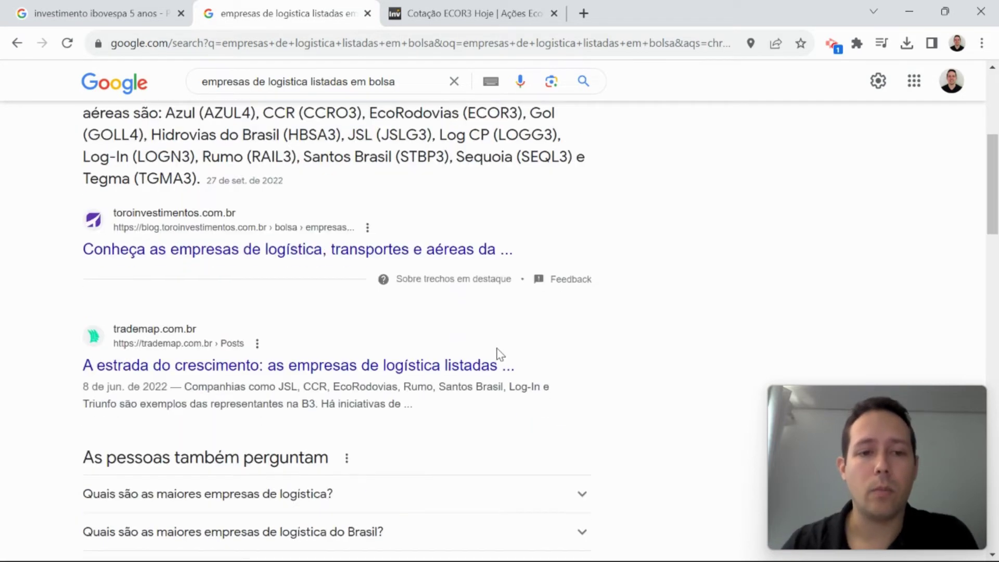
{"action": "scroll", "coordinate": [496, 353], "scroll_direction": "up", "scroll_amount": 4}
{"action": "scroll", "coordinate": [437, 223], "scroll_direction": "up", "scroll_amount": 1}
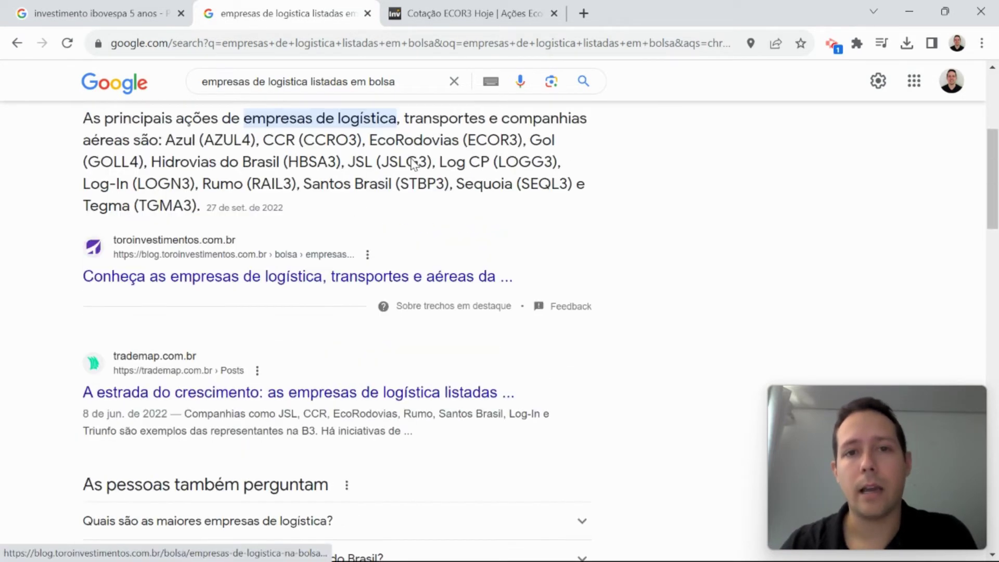
{"action": "left_click", "coordinate": [368, 13]}
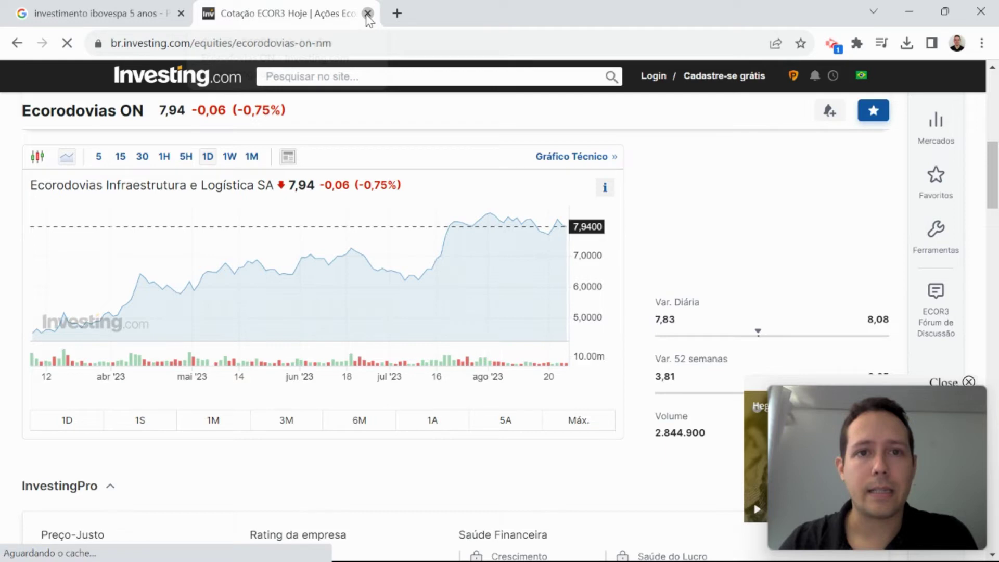
Switch to the Excel model and select the Ano 1 cell of the SELIC risk-free rate projection.
{"action": "key", "text": "alt+Tab"}
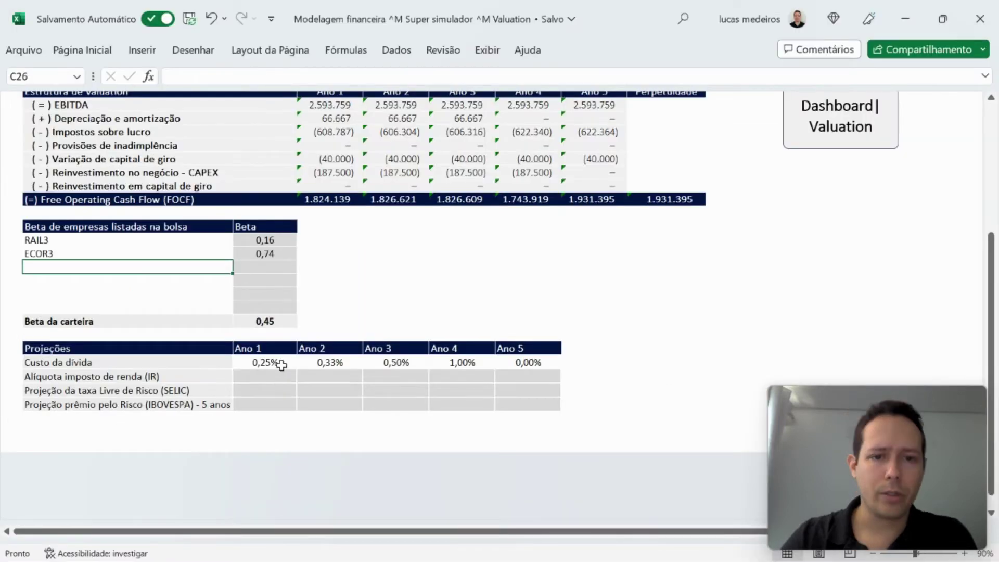
{"action": "left_click", "coordinate": [416, 266]}
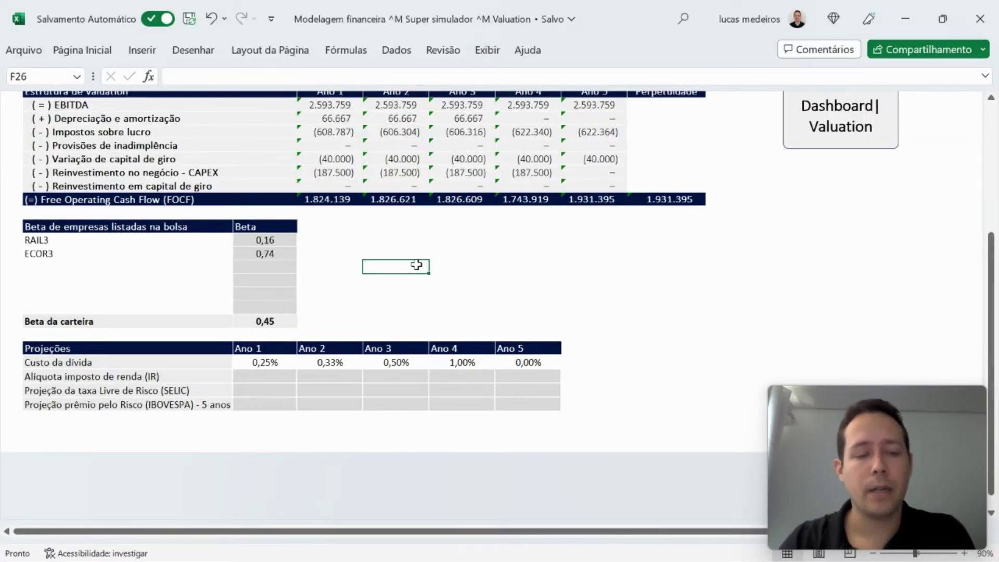
{"action": "left_click", "coordinate": [271, 375]}
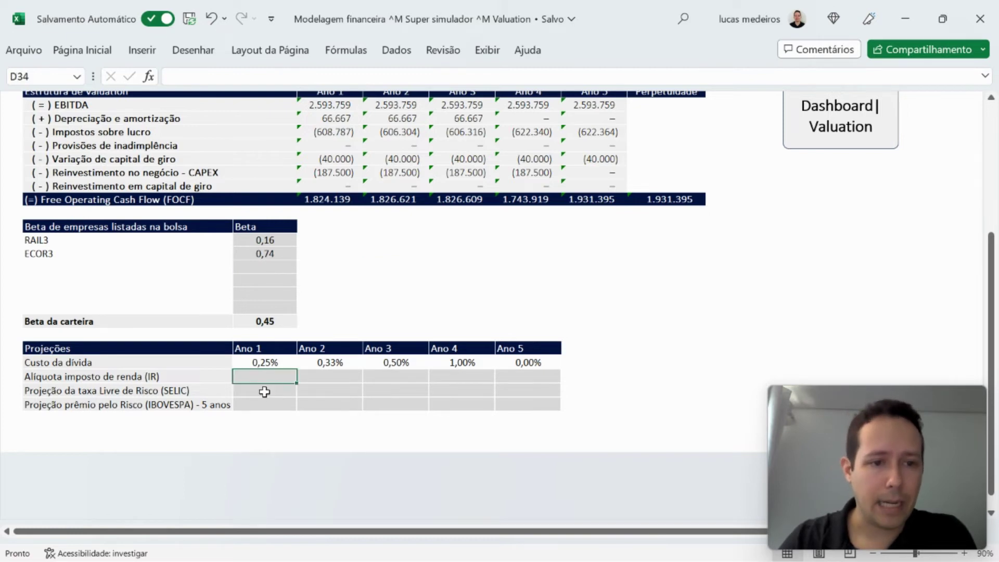
{"action": "left_click", "coordinate": [264, 391]}
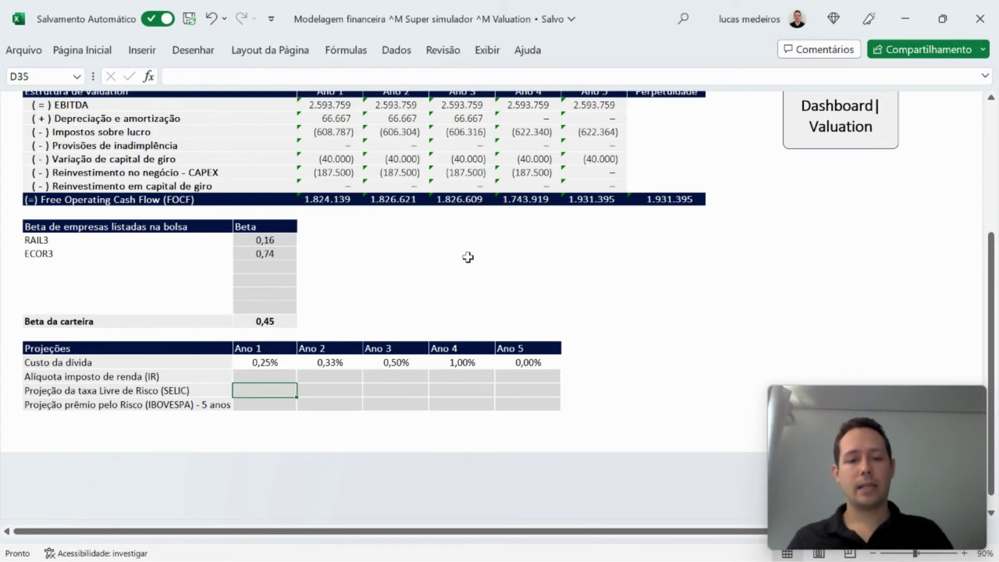
Switch to the browser and search Google in a new tab for "taxa selic hoje".
{"action": "key", "text": "alt+Tab"}
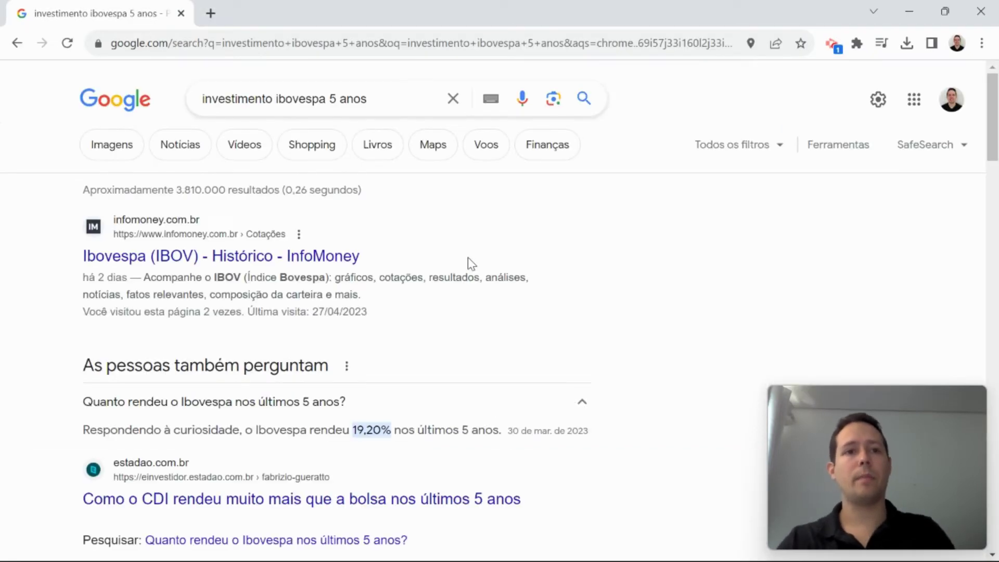
{"action": "left_click", "coordinate": [210, 13]}
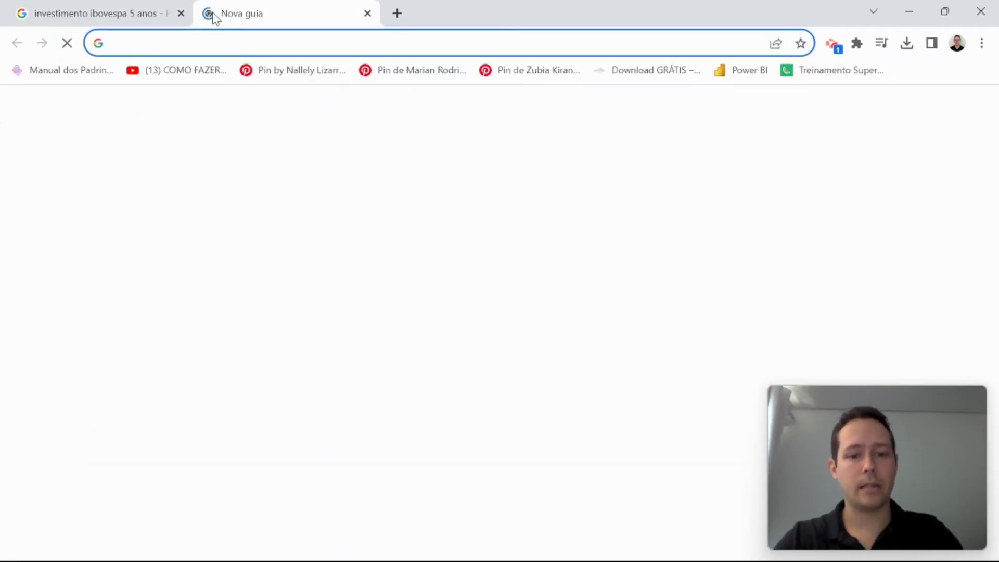
{"action": "type", "text": "taxa"}
{"action": "type", "text": "elc"}
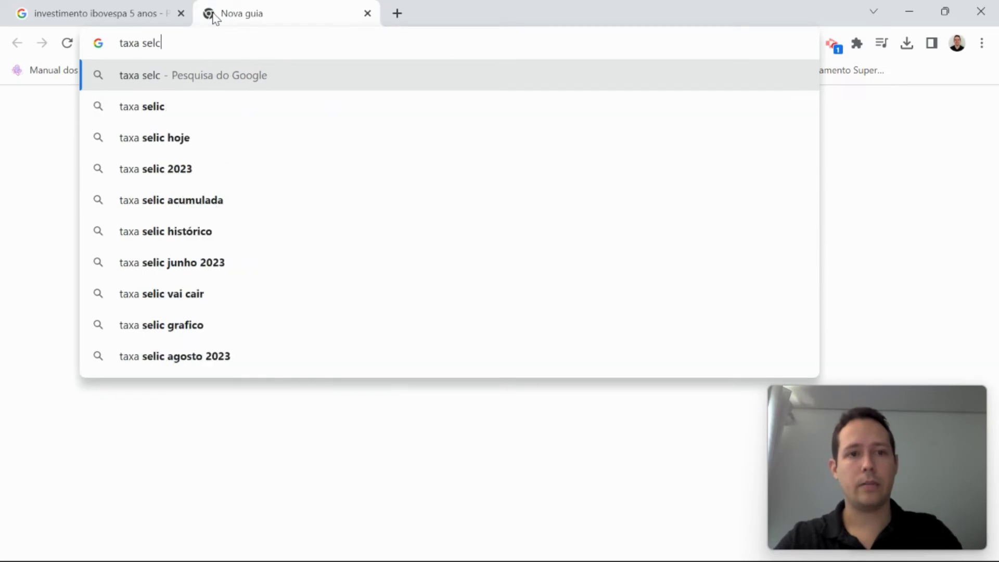
{"action": "key", "text": "Down"}
{"action": "key", "text": "Down"}
{"action": "key", "text": "Return"}
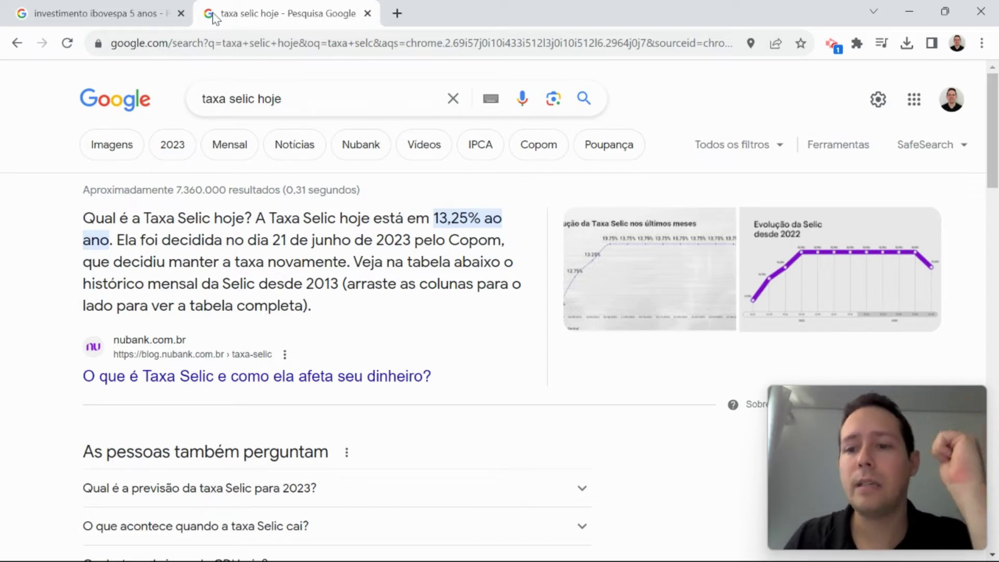
Return to the Excel model and enter 13,25% as the Ano 1 SELIC rate projection.
{"action": "key", "text": "alt+Tab"}
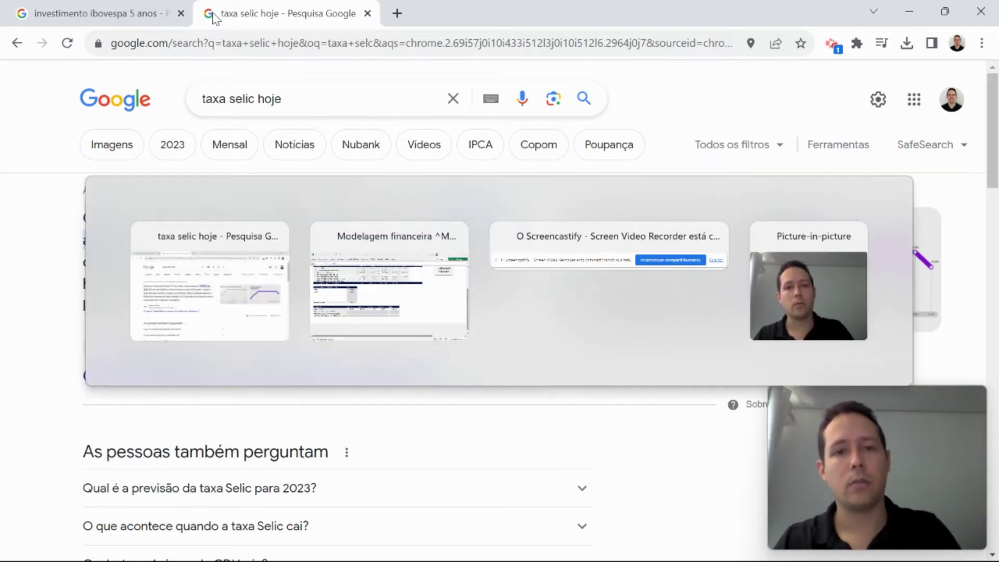
{"action": "type", "text": "13,2"}
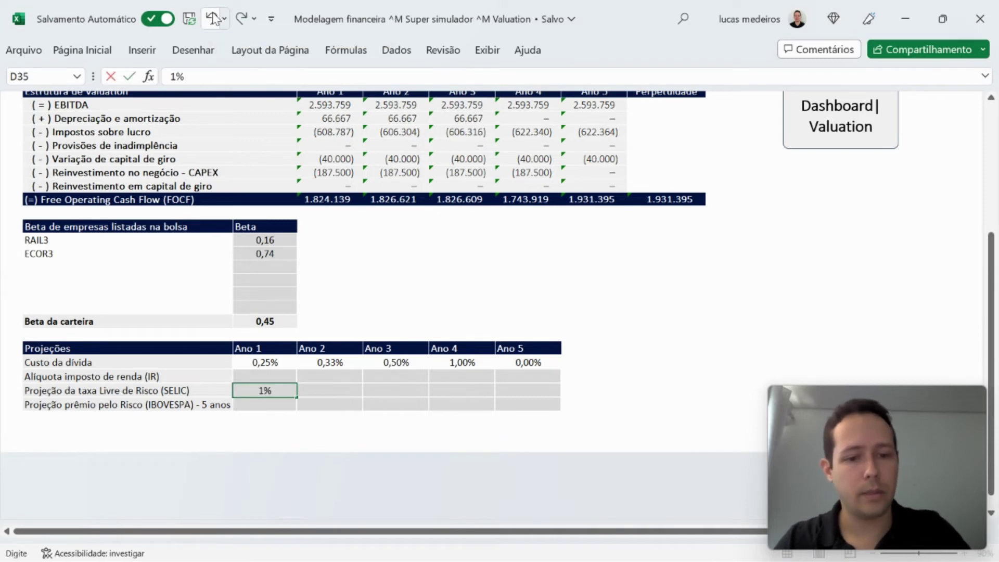
{"action": "type", "text": "5"}
{"action": "key", "text": "Return"}
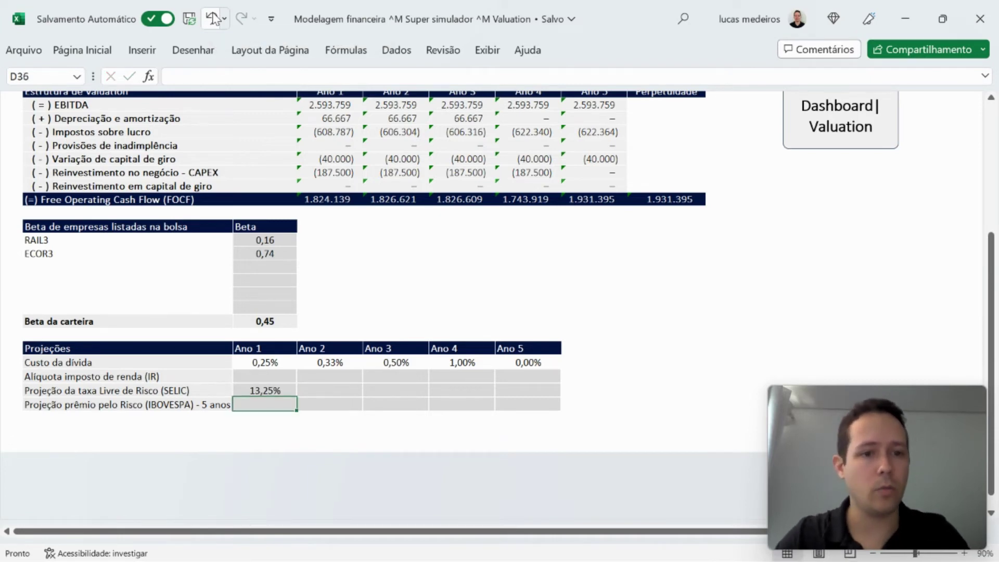
{"action": "key", "text": "Up"}
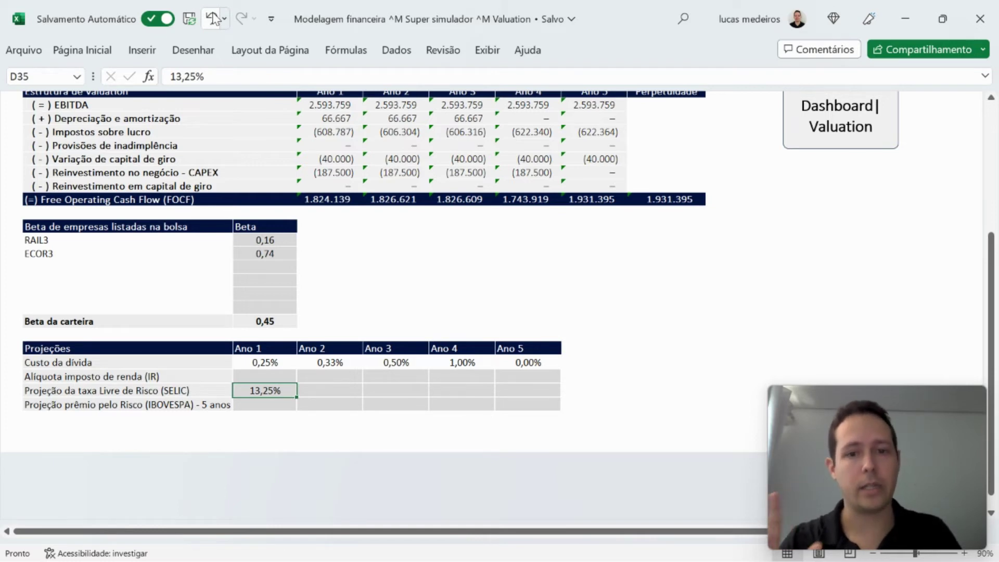
Look up the five-year Ibovespa return in the browser and enter the Ano 1 risk premium in Excel as 19,20% minus the Ano 1 SELIC rate.
{"action": "key", "text": "Down"}
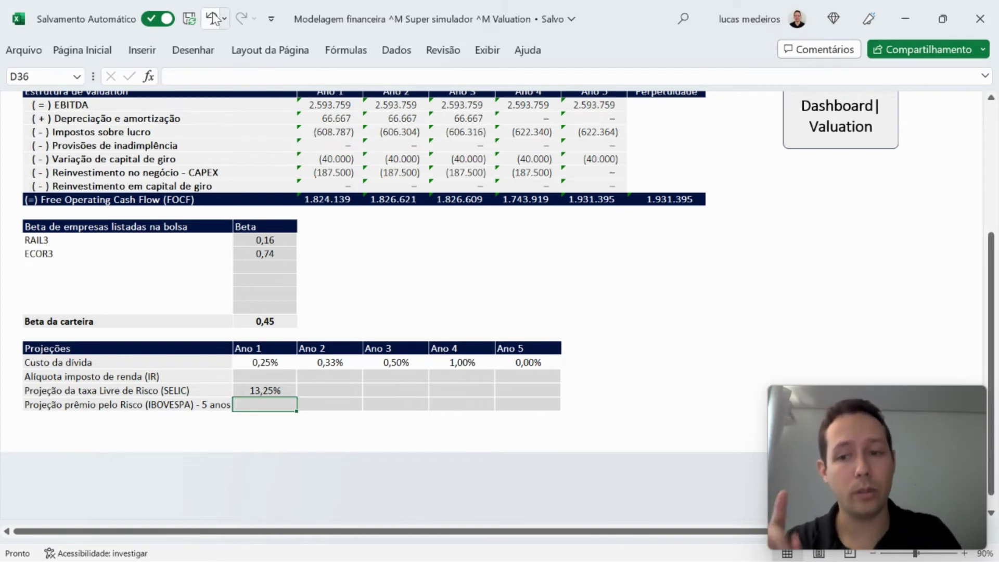
{"action": "key", "text": "alt+Tab"}
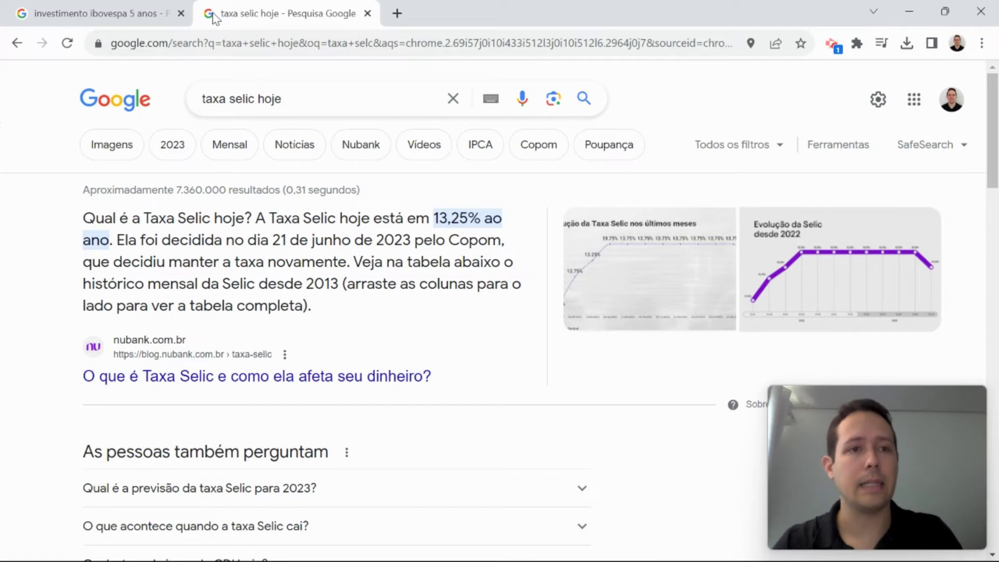
{"action": "left_click", "coordinate": [98, 13]}
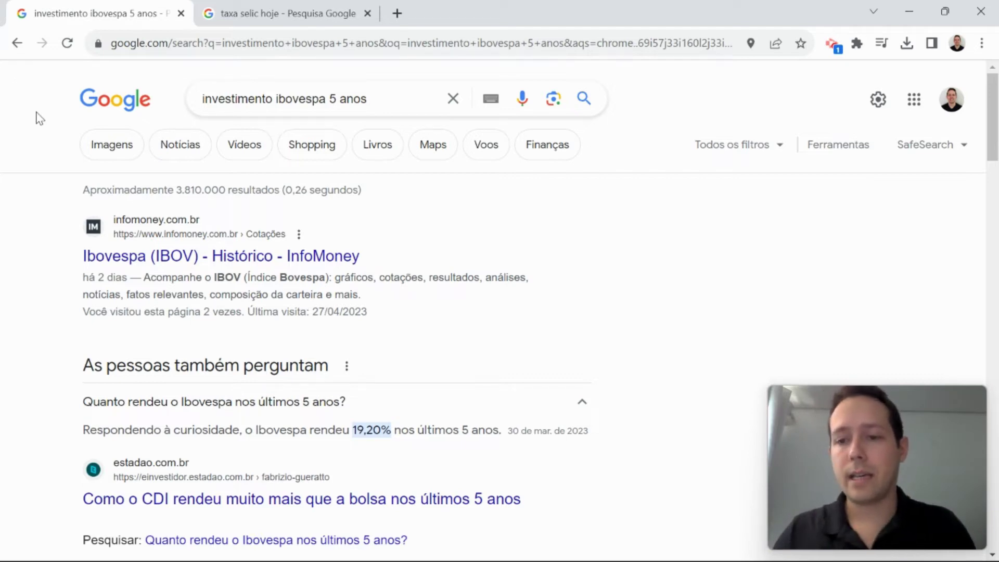
{"action": "key", "text": "alt+Tab"}
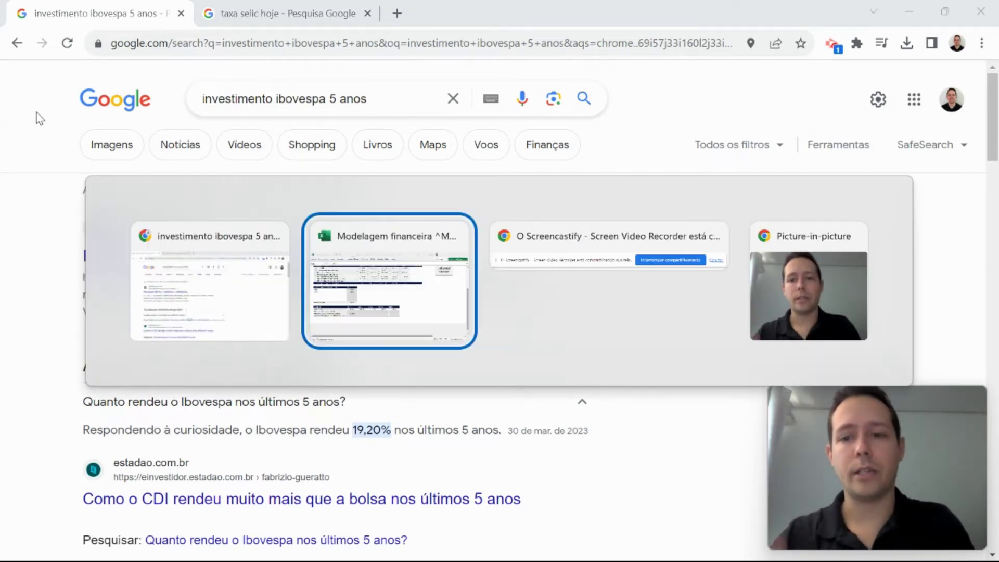
{"action": "type", "text": "=19,20"}
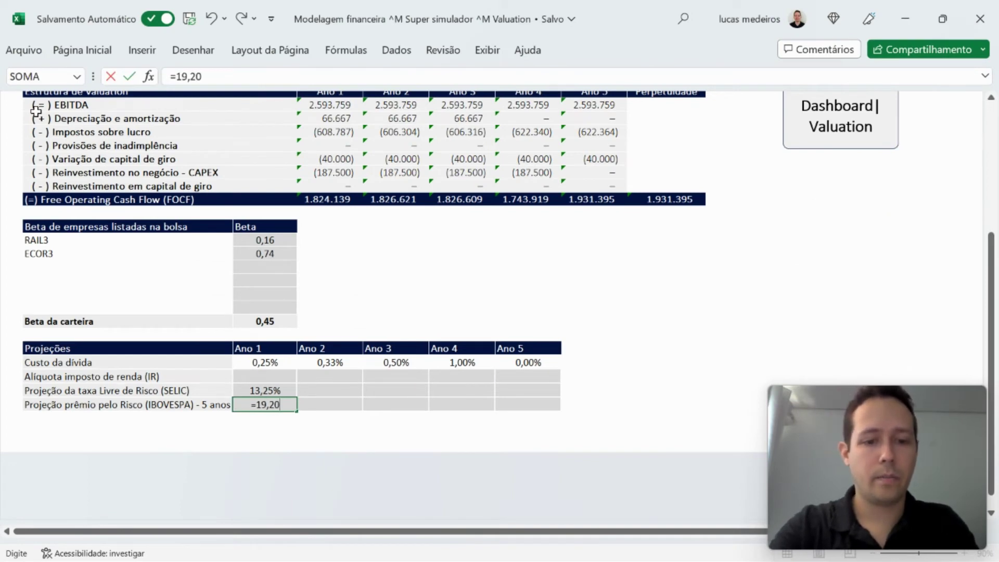
{"action": "type", "text": "%-"}
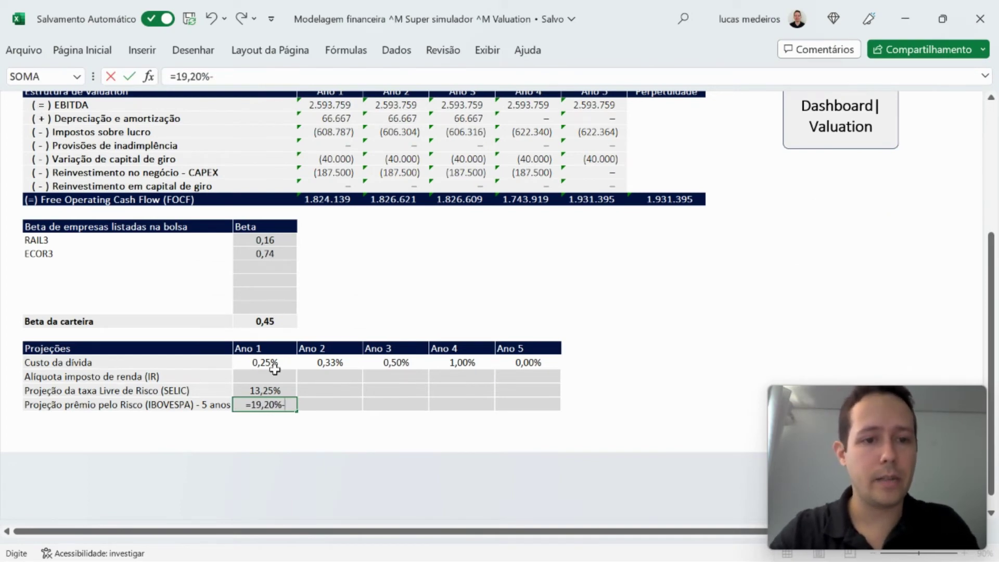
{"action": "left_click", "coordinate": [273, 386]}
{"action": "key", "text": "Return"}
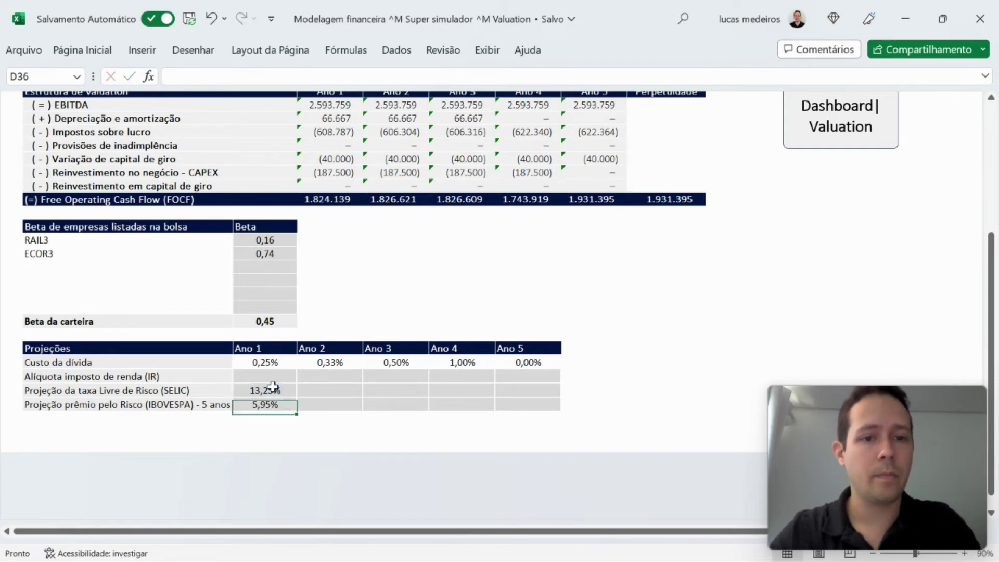
Check the formula of the Ano 1 Ibovespa risk premium and the SELIC cell it references.
{"action": "left_click", "coordinate": [272, 389]}
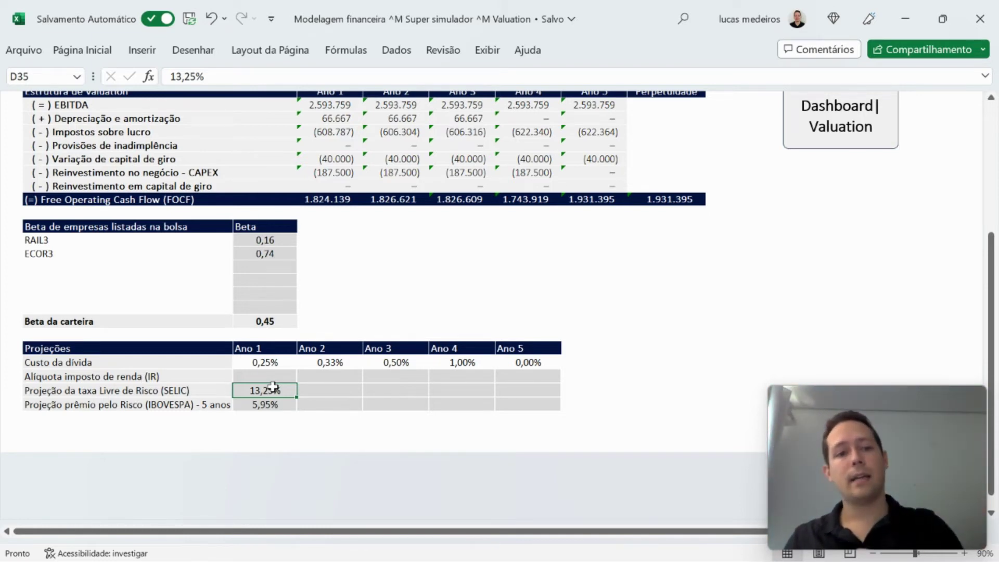
{"action": "key", "text": "Down"}
{"action": "key", "text": "F2"}
{"action": "key", "text": "Escape"}
{"action": "key", "text": "F2"}
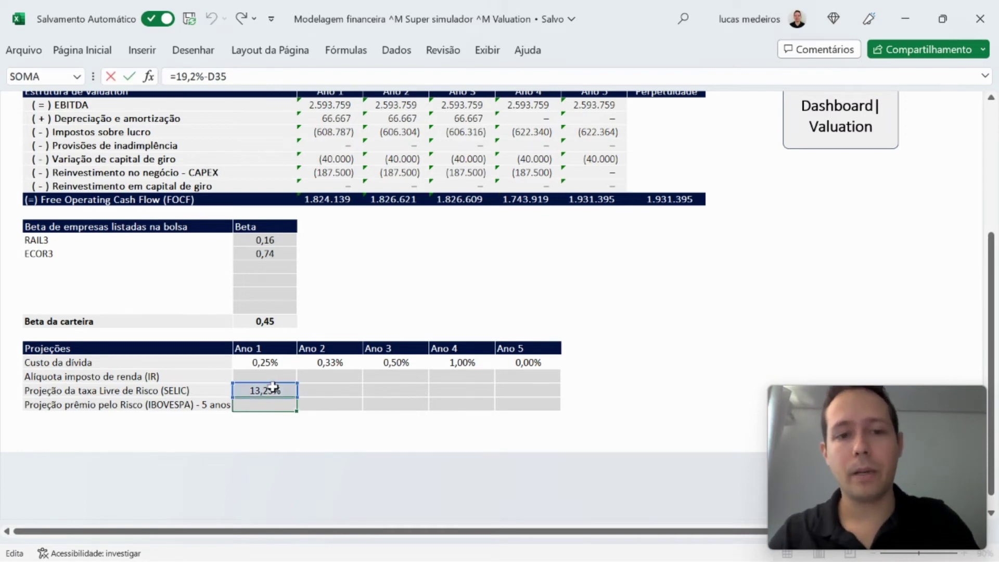
{"action": "key", "text": "Escape"}
{"action": "key", "text": "F2"}
{"action": "key", "text": "Return"}
{"action": "key", "text": "Up"}
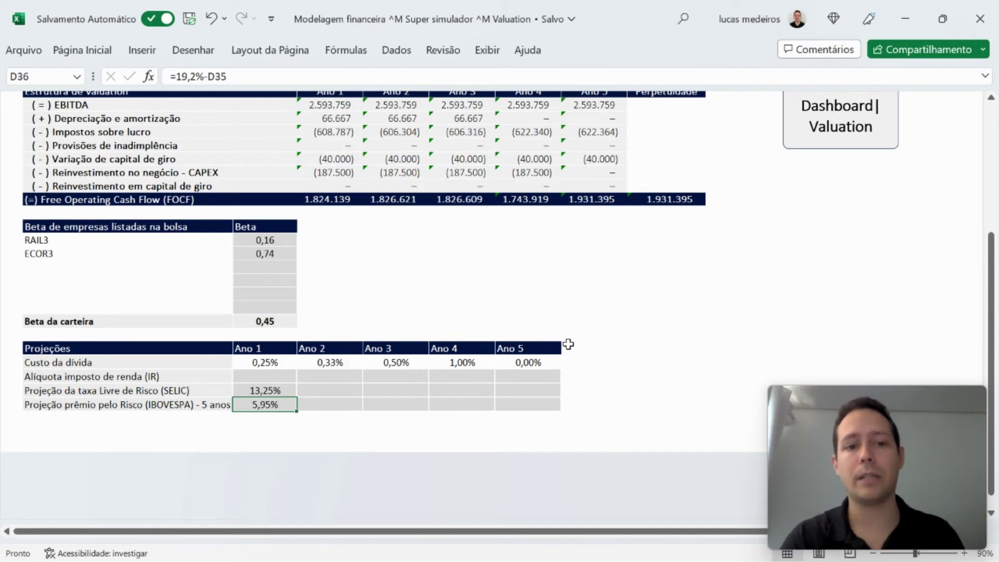
Enter 34% as the Ano 1 income tax rate and copy it across to Ano 5.
{"action": "key", "text": "Up"}
{"action": "key", "text": "Up"}
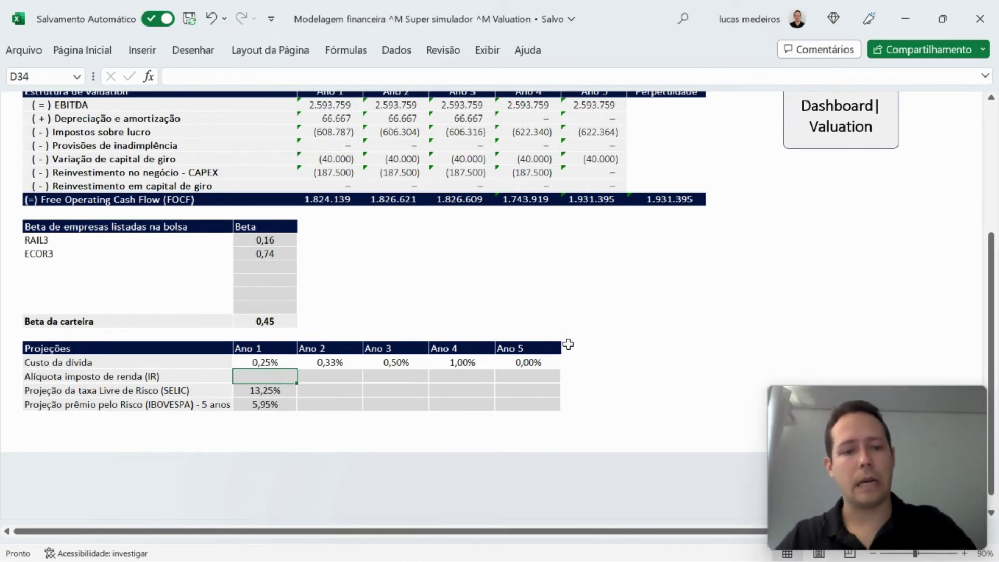
{"action": "type", "text": "34%"}
{"action": "key", "text": "Return"}
{"action": "key", "text": "Up"}
{"action": "key", "text": "ctrl+c"}
{"action": "key", "text": "shift+Right"}
{"action": "key", "text": "shift+Right"}
{"action": "key", "text": "shift+Right"}
{"action": "key", "text": "shift+Right"}
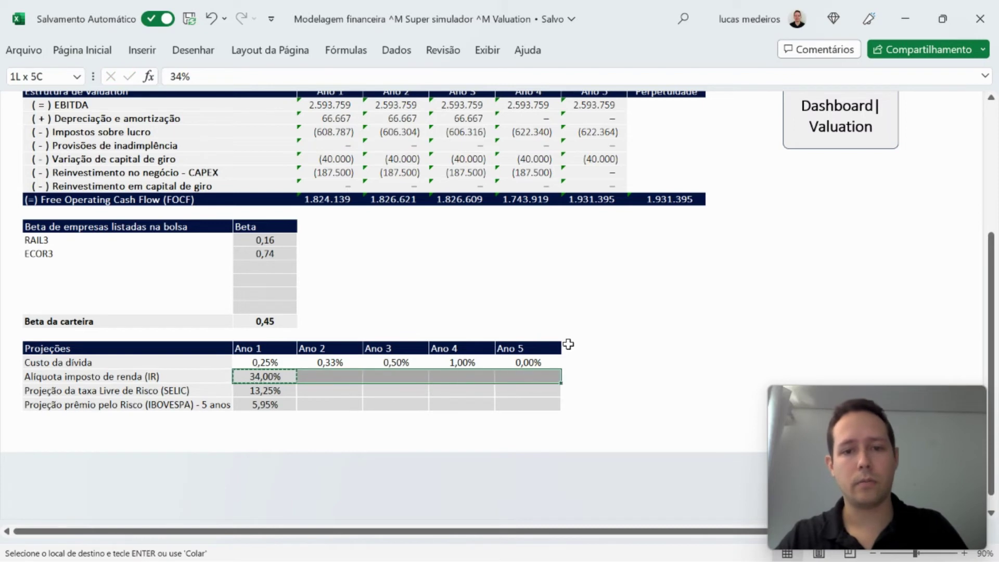
{"action": "key", "text": "Return"}
Check the contents of the income tax rate cells for Ano 1 through Ano 3.
{"action": "key", "text": "Down"}
{"action": "key", "text": "Up"}
{"action": "key", "text": "F2"}
{"action": "key", "text": "Return"}
{"action": "key", "text": "Up"}
{"action": "key", "text": "Right"}
{"action": "key", "text": "F2"}
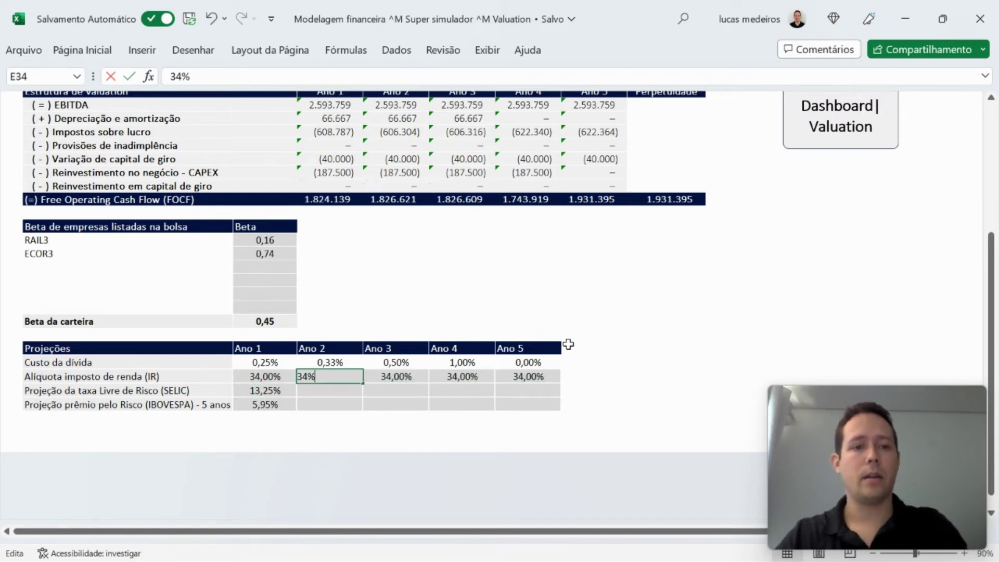
{"action": "key", "text": "Return"}
{"action": "key", "text": "Up"}
{"action": "key", "text": "Right"}
{"action": "key", "text": "F2"}
{"action": "key", "text": "Return"}
{"action": "key", "text": "Right"}
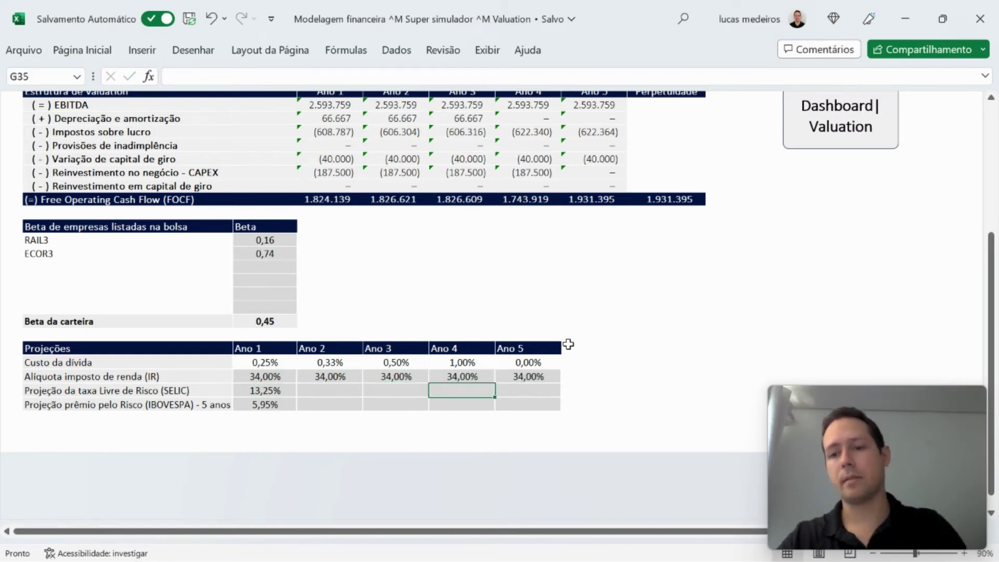
{"action": "key", "text": "Left"}
{"action": "key", "text": "Left"}
{"action": "key", "text": "Left"}
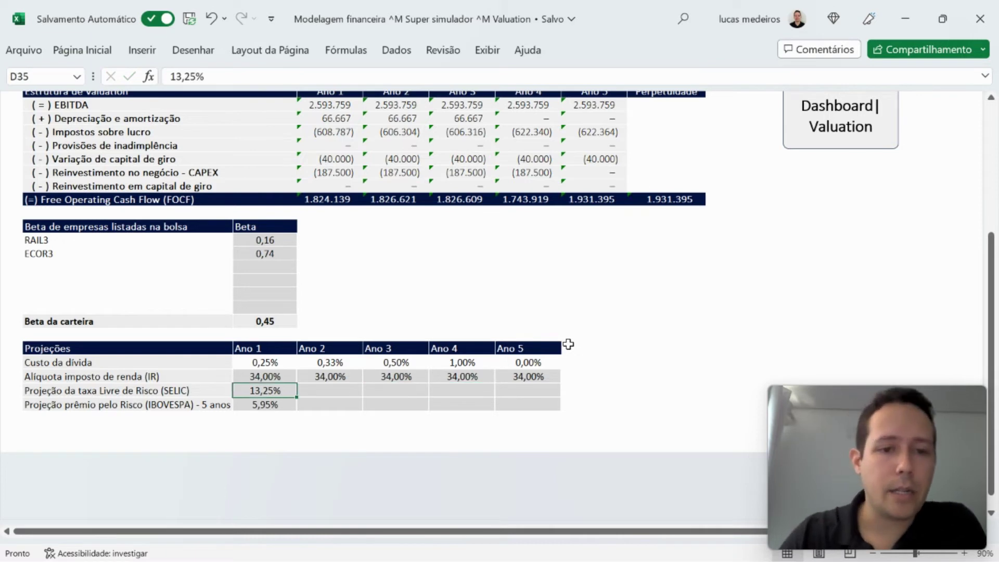
Select the Ano 2 SELIC cell, switch to the browser and replace the SELIC search with a Google search for "boletim focus".
{"action": "key", "text": "Right"}
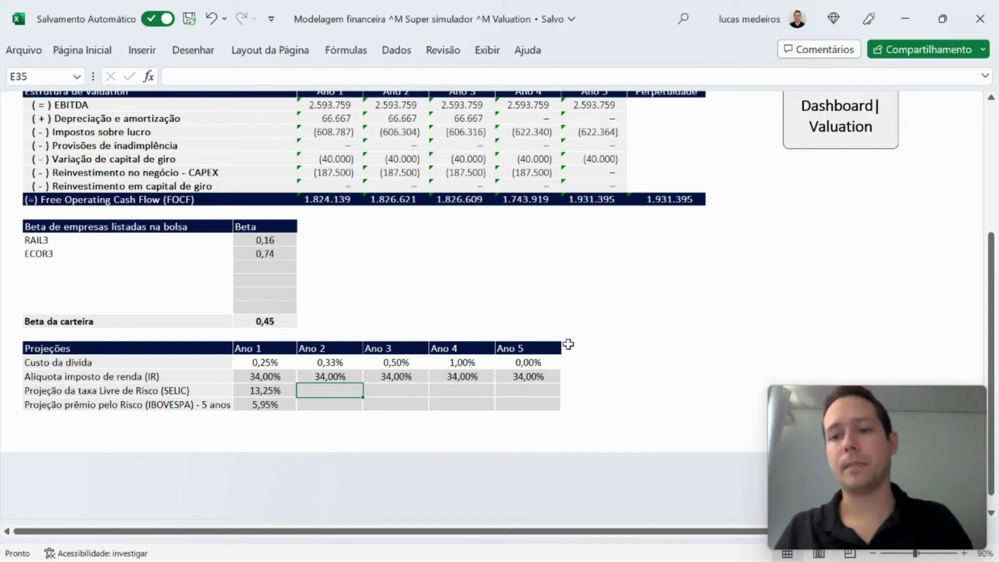
{"action": "key", "text": "alt+Tab"}
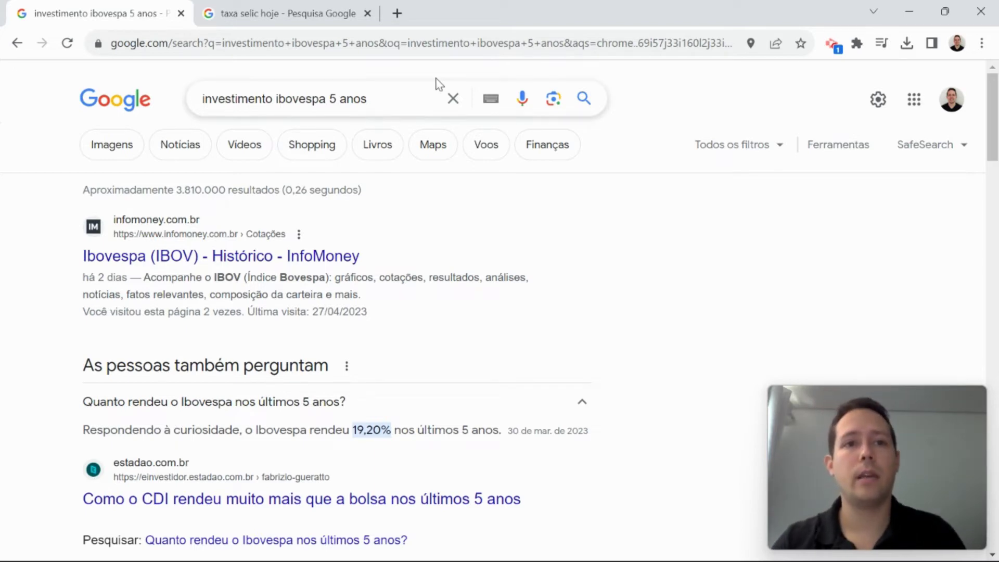
{"action": "left_click", "coordinate": [319, 13]}
{"action": "left_click", "coordinate": [345, 87]}
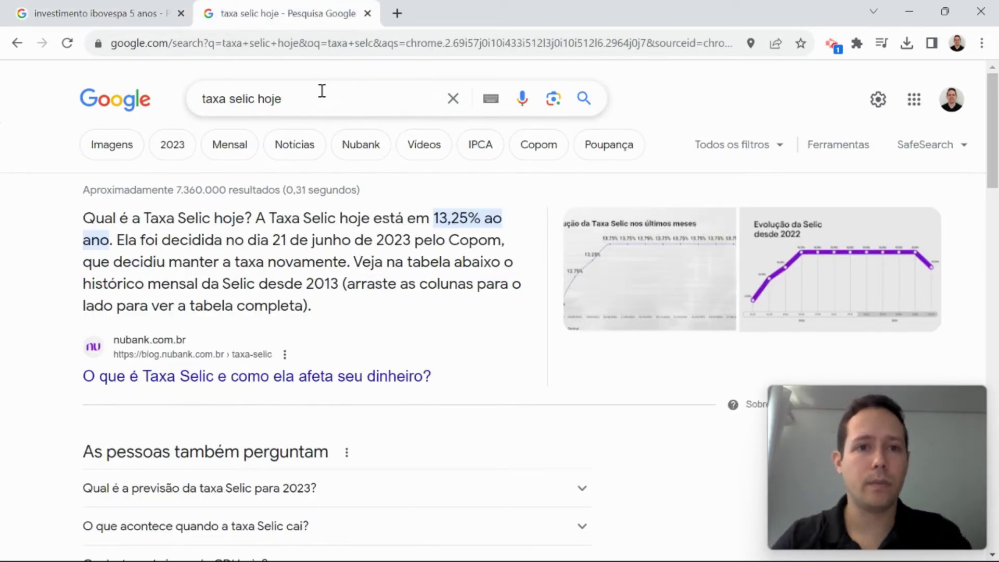
{"action": "left_click_drag", "start_coordinate": [320, 91], "coordinate": [133, 104]}
{"action": "type", "text": "boletim focus"}
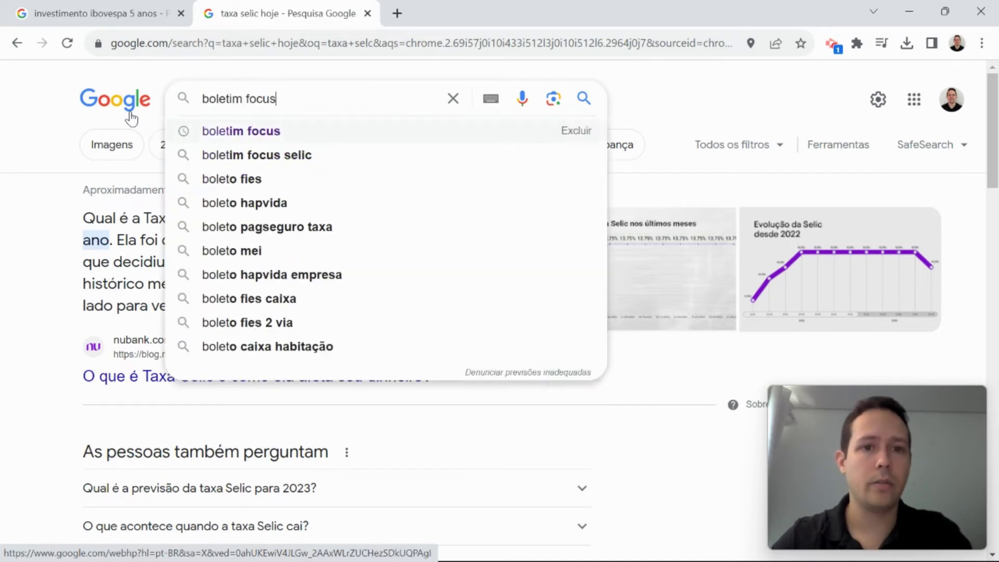
{"action": "key", "text": "Return"}
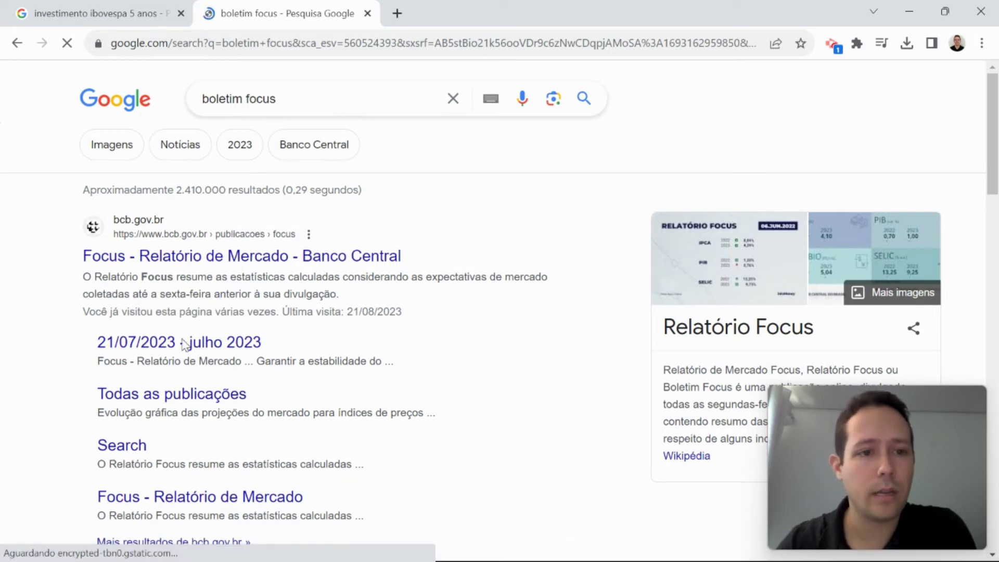
Open the Banco Central Focus market report of 21/07/2023, accept the cookie notice and look through the page.
{"action": "left_click", "coordinate": [150, 344]}
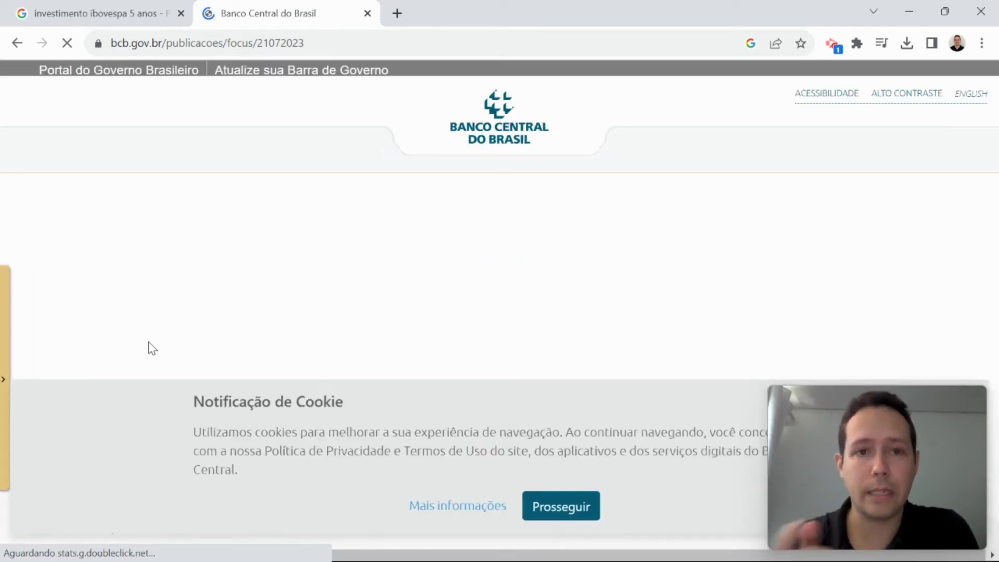
{"action": "left_click", "coordinate": [552, 508]}
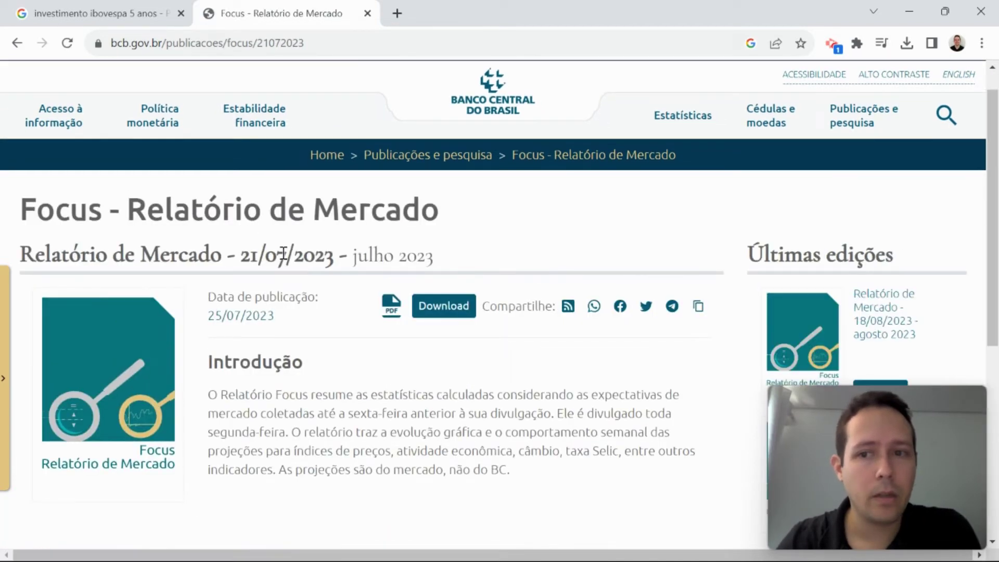
{"action": "scroll", "coordinate": [368, 267], "scroll_direction": "down", "scroll_amount": 7}
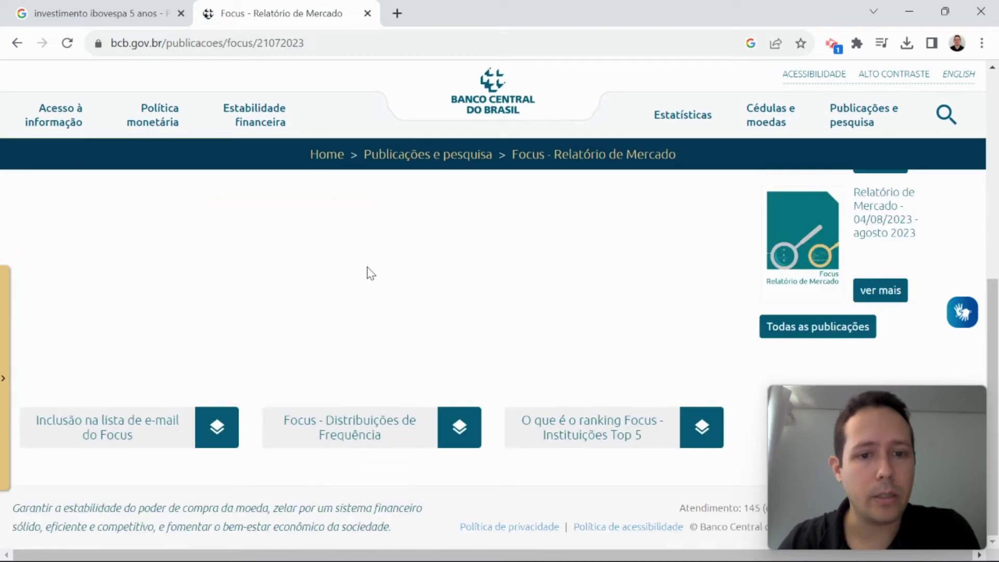
Return to the search results, open Banco Central's Relatório Focus page, accept its cookie notice and look through the text.
{"action": "scroll", "coordinate": [367, 272], "scroll_direction": "up", "scroll_amount": 8}
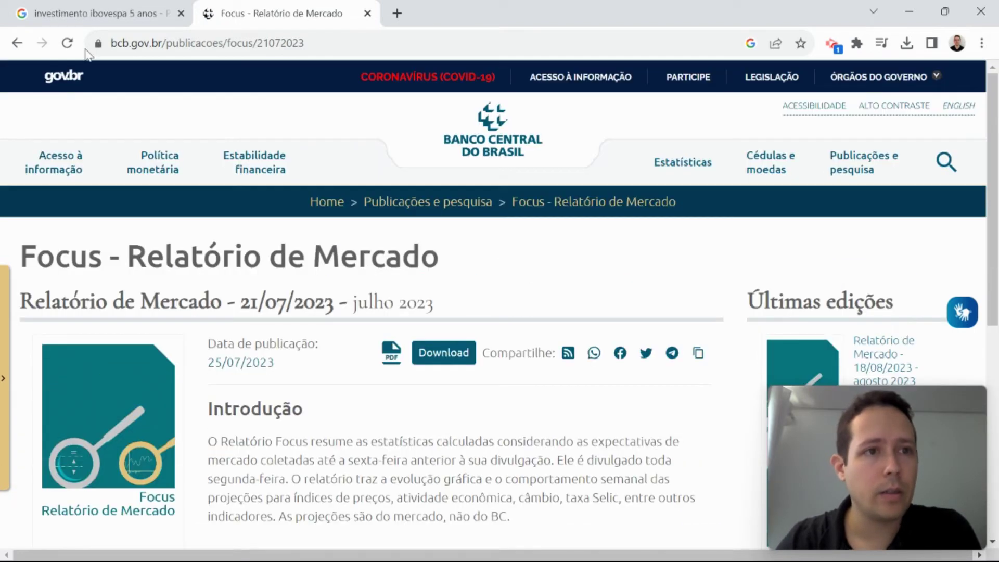
{"action": "left_click", "coordinate": [17, 43]}
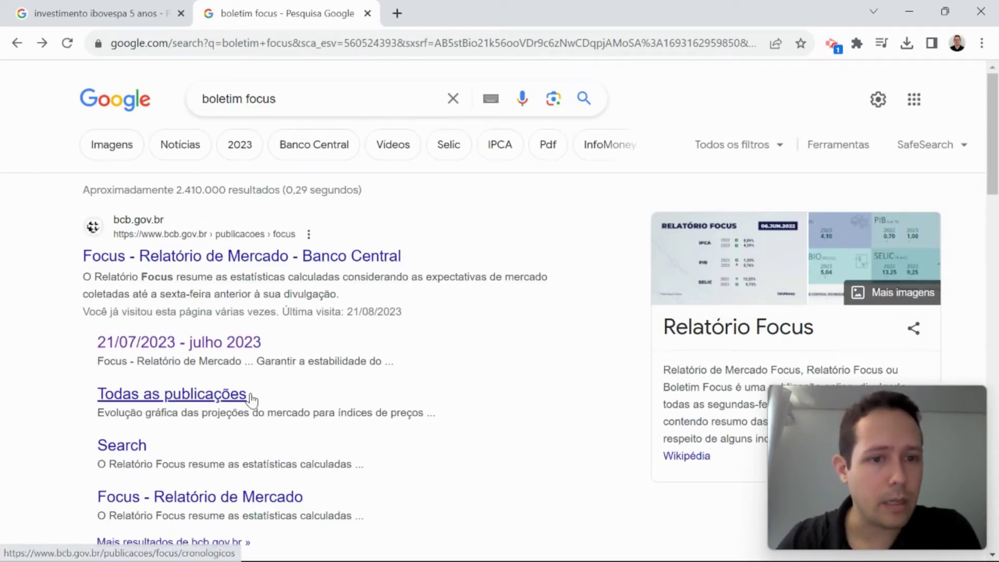
{"action": "scroll", "coordinate": [305, 403], "scroll_direction": "down", "scroll_amount": 2}
{"action": "scroll", "coordinate": [304, 403], "scroll_direction": "down", "scroll_amount": 3}
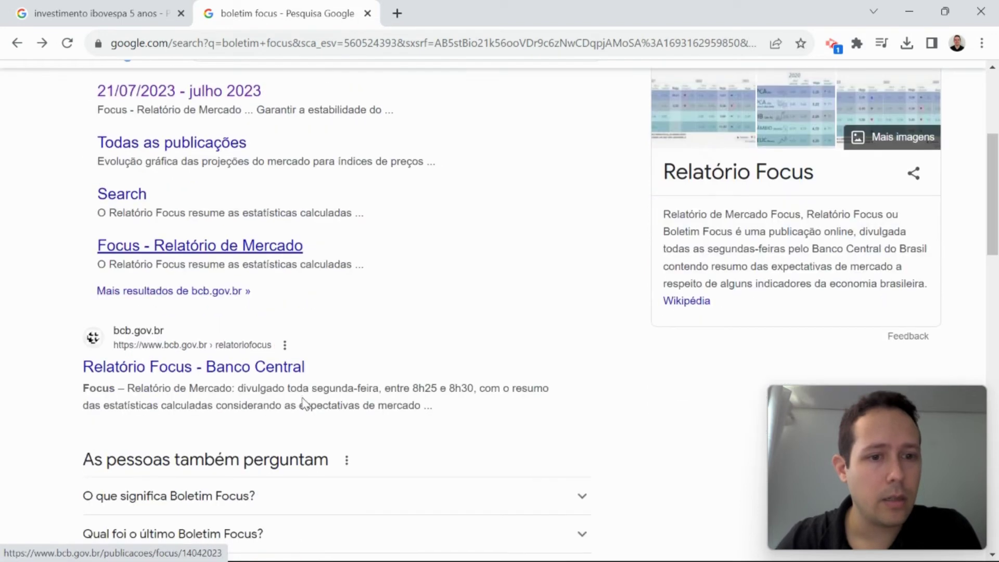
{"action": "left_click", "coordinate": [188, 369]}
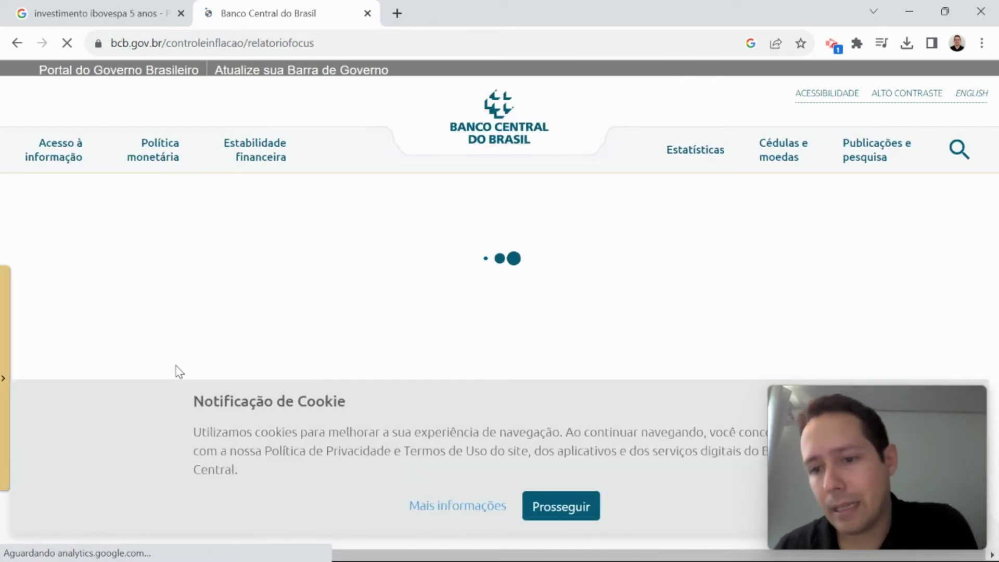
{"action": "left_click", "coordinate": [558, 508]}
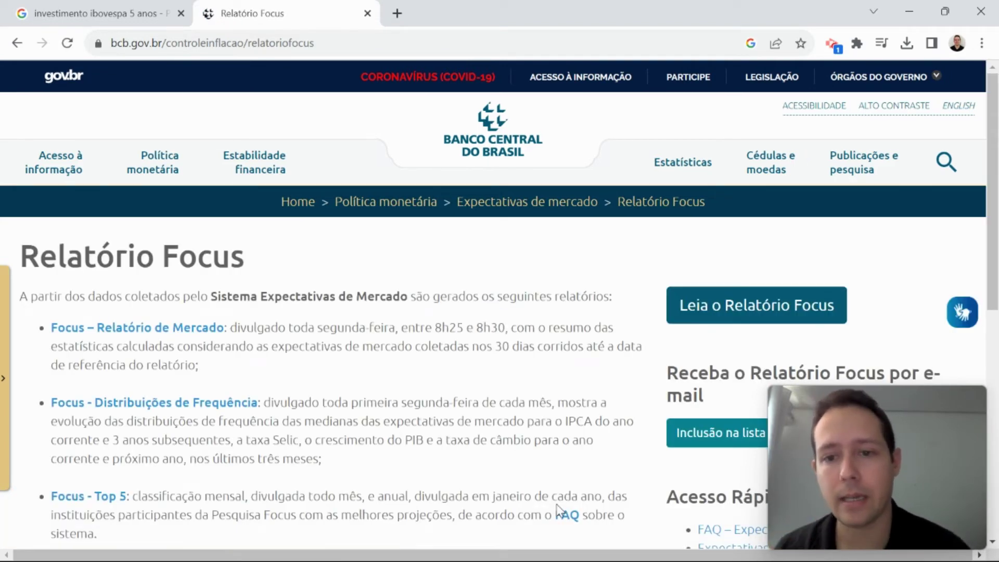
{"action": "scroll", "coordinate": [519, 438], "scroll_direction": "down", "scroll_amount": 10}
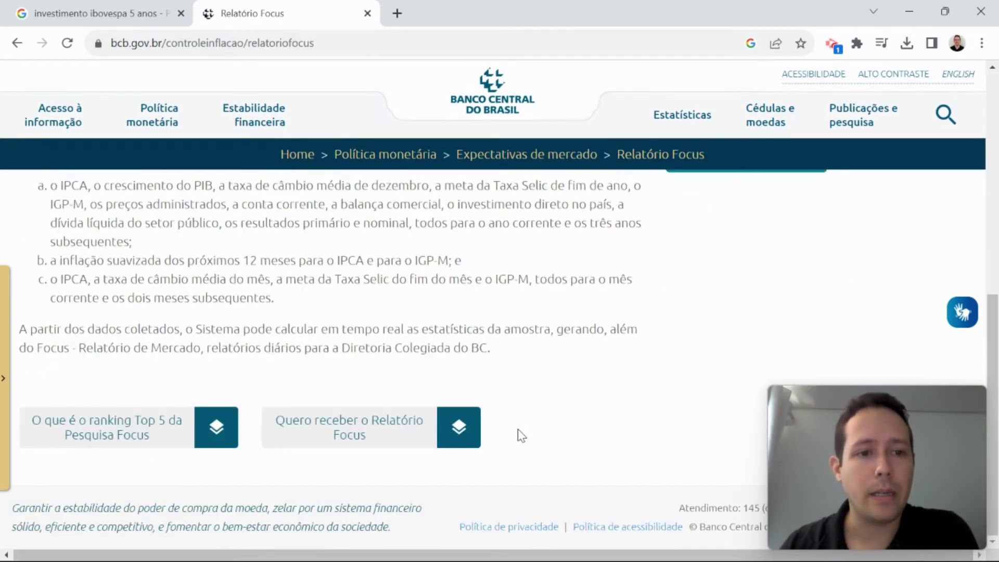
{"action": "scroll", "coordinate": [517, 429], "scroll_direction": "up", "scroll_amount": 15}
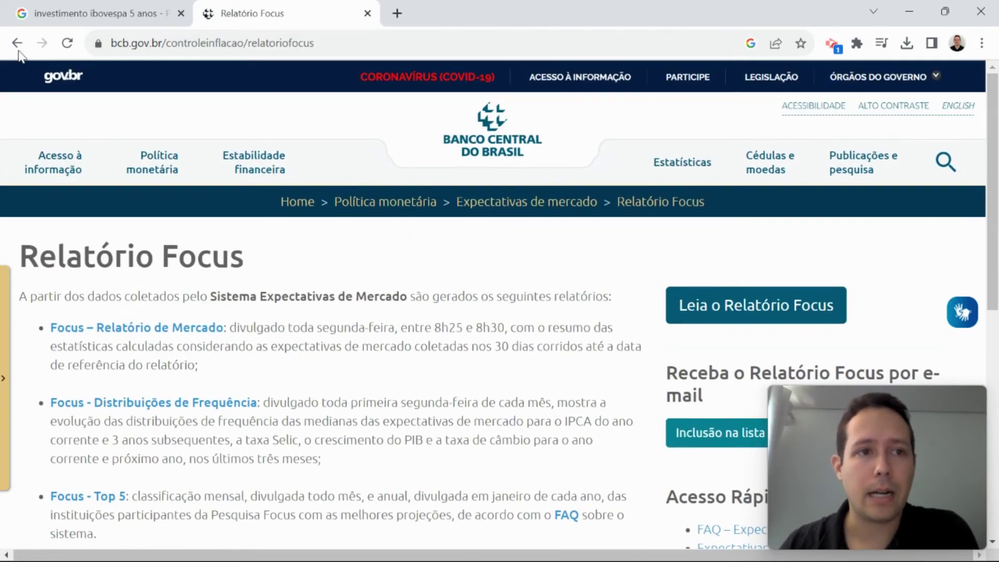
Go back to the search results and open the 18/08/2023 market report from the list of all Focus publications.
{"action": "left_click", "coordinate": [17, 43]}
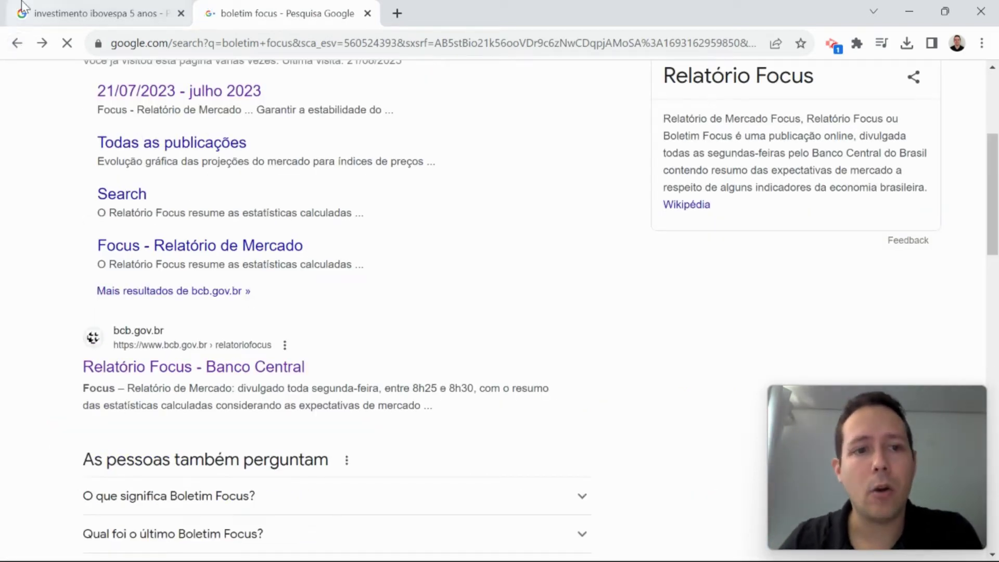
{"action": "scroll", "coordinate": [345, 245], "scroll_direction": "up", "scroll_amount": 2}
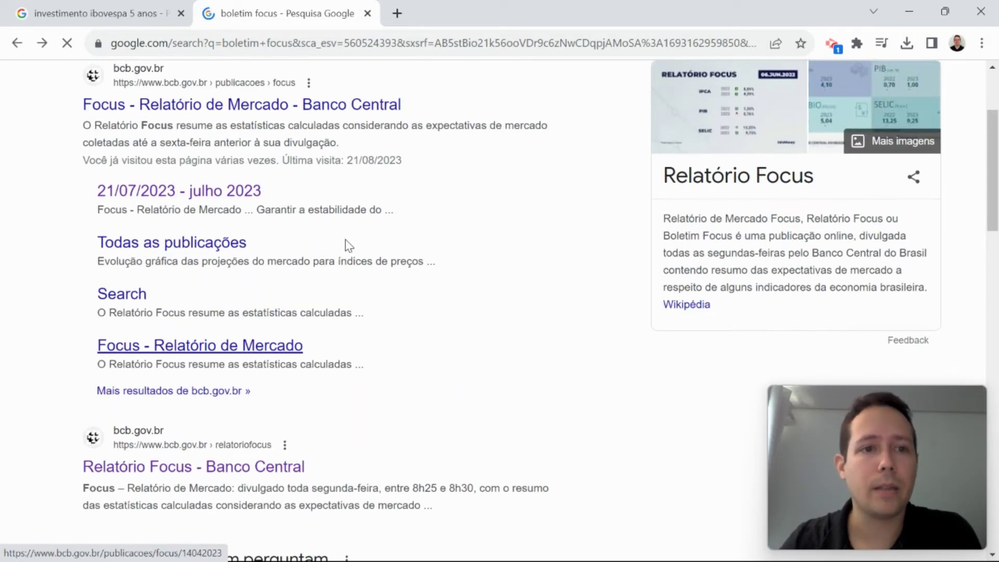
{"action": "left_click", "coordinate": [198, 247]}
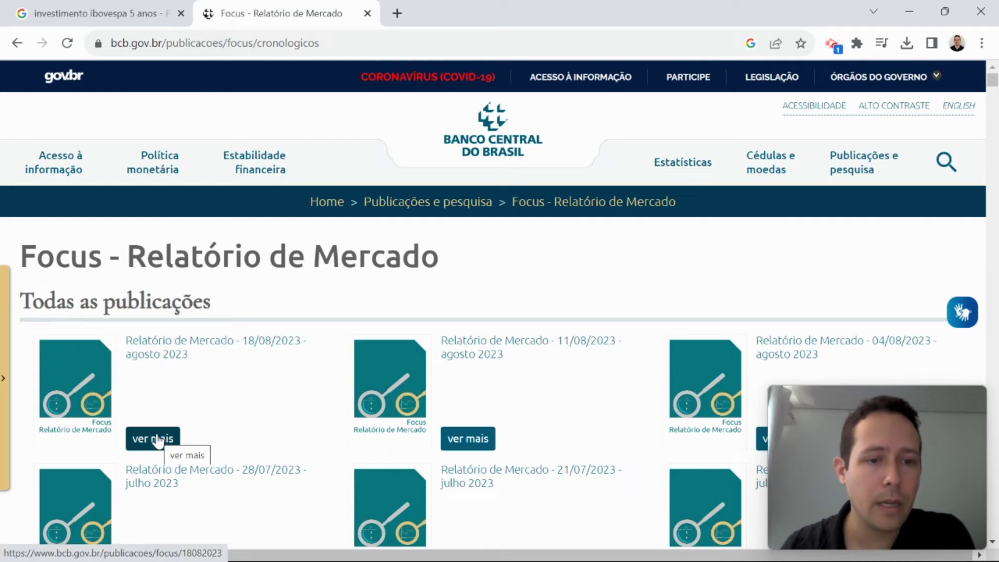
{"action": "left_click", "coordinate": [153, 353]}
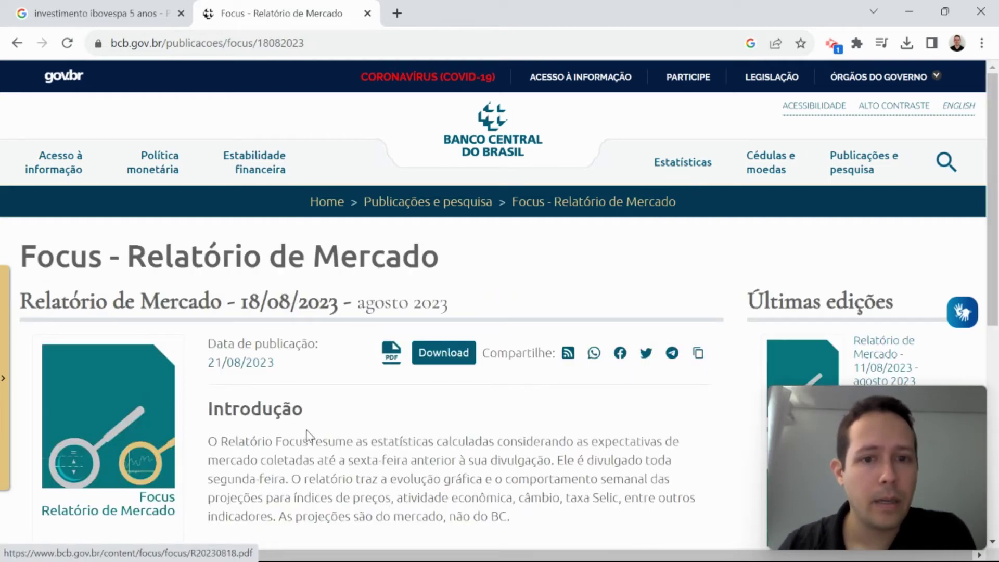
Download the PDF of the 18/08/2023 Focus report and open it.
{"action": "scroll", "coordinate": [310, 430], "scroll_direction": "down", "scroll_amount": 3}
{"action": "left_click", "coordinate": [433, 212]}
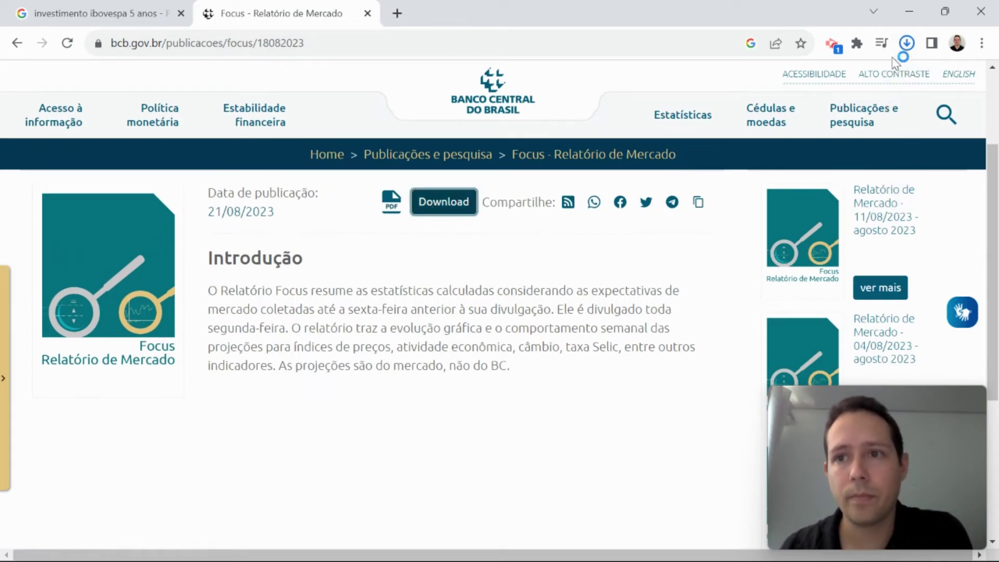
{"action": "left_click", "coordinate": [906, 44]}
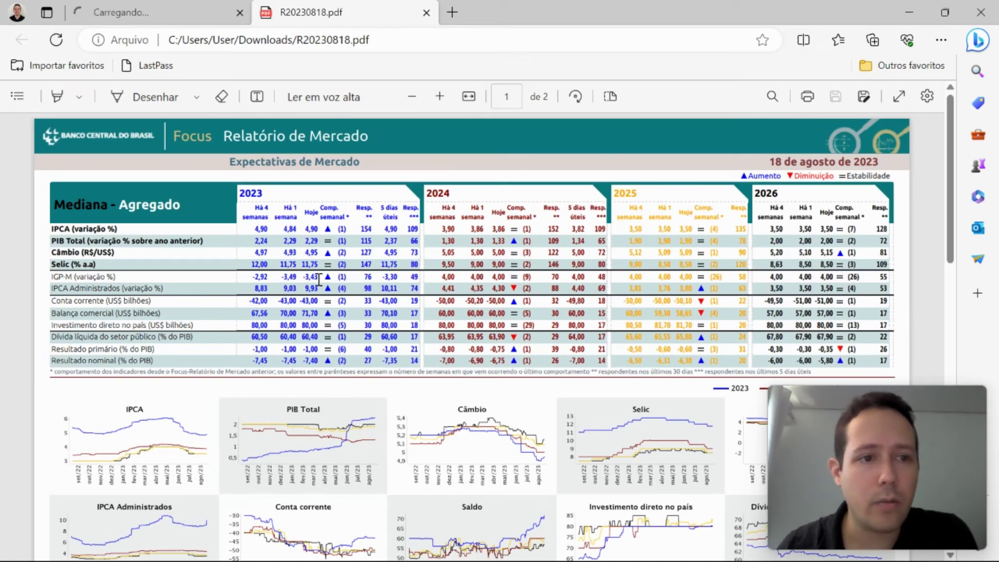
Look up the current 2024 Selic expectation in the report, switch to Excel and enter 9% as the Ano 2 SELIC rate.
{"action": "double_click", "coordinate": [494, 264]}
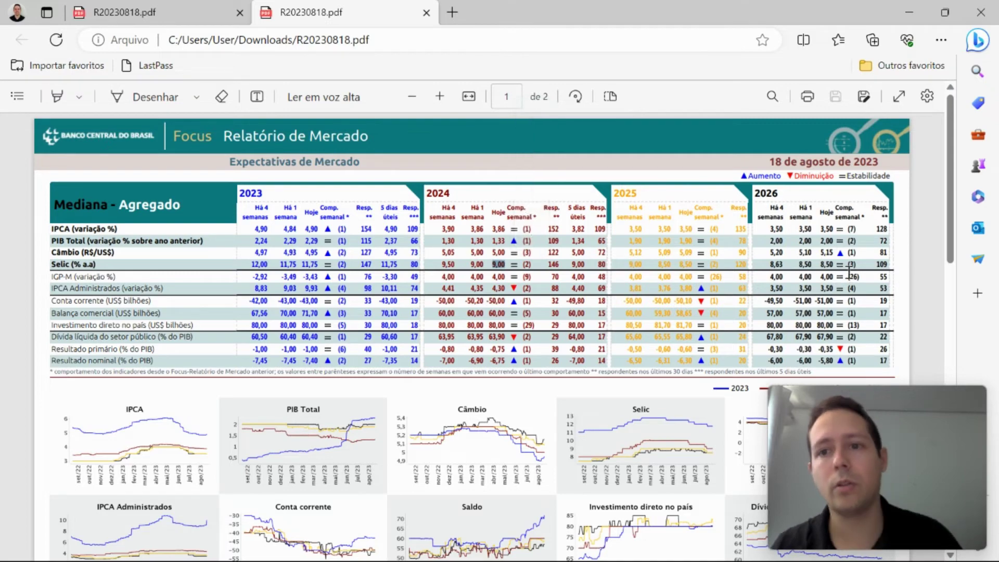
{"action": "key", "text": "alt+Tab"}
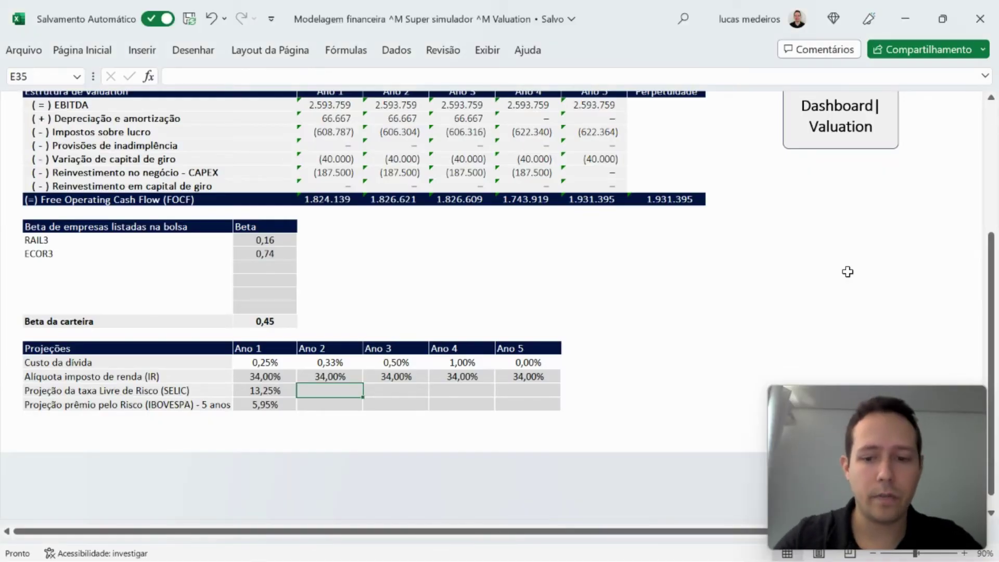
{"action": "type", "text": "9"}
{"action": "key", "text": "Return"}
Enter 8,5% as the SELIC rate projection for both Ano 3 and Ano 4.
{"action": "key", "text": "Up"}
{"action": "key", "text": "Right"}
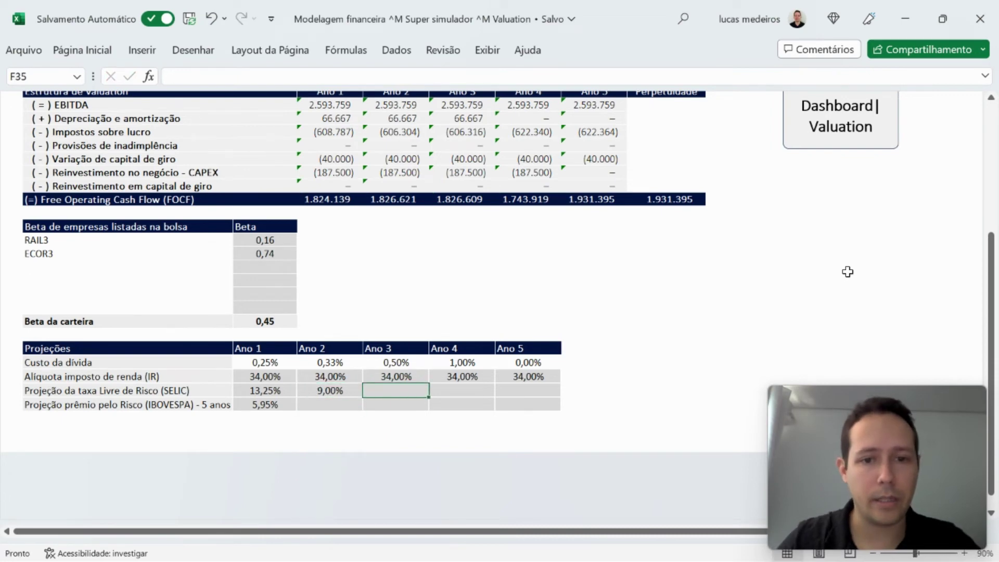
{"action": "type", "text": "8,5"}
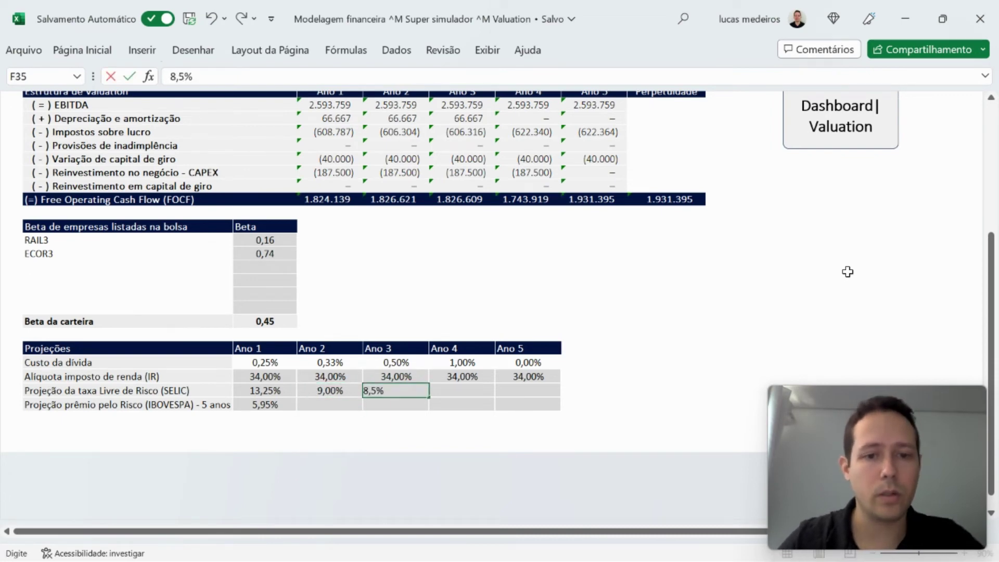
{"action": "key", "text": "Right"}
{"action": "type", "text": "8,5"}
{"action": "key", "text": "Return"}
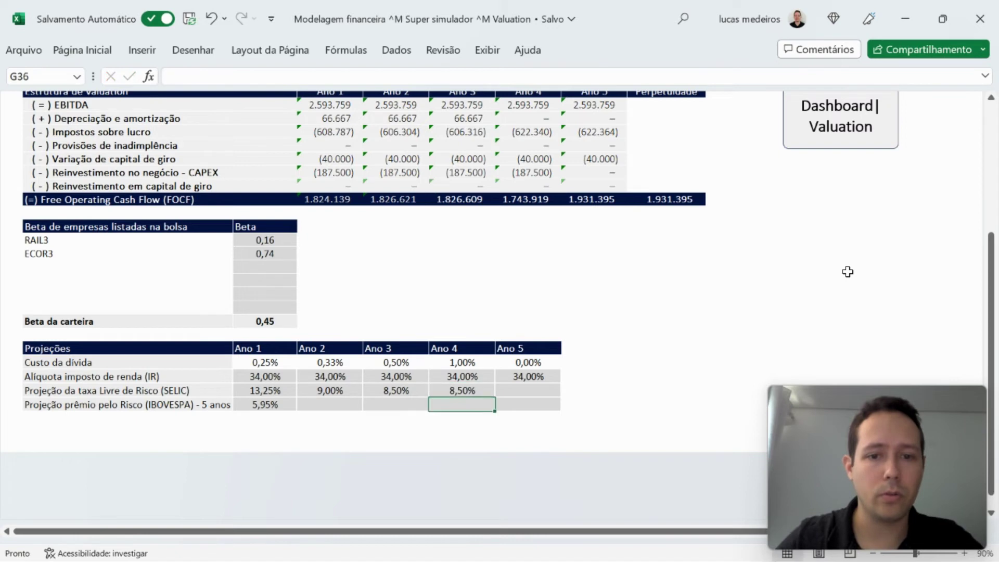
Enter 8% as the Ano 5 SELIC rate projection.
{"action": "key", "text": "Down"}
{"action": "key", "text": "Up"}
{"action": "key", "text": "Up"}
{"action": "key", "text": "Right"}
{"action": "type", "text": "8"}
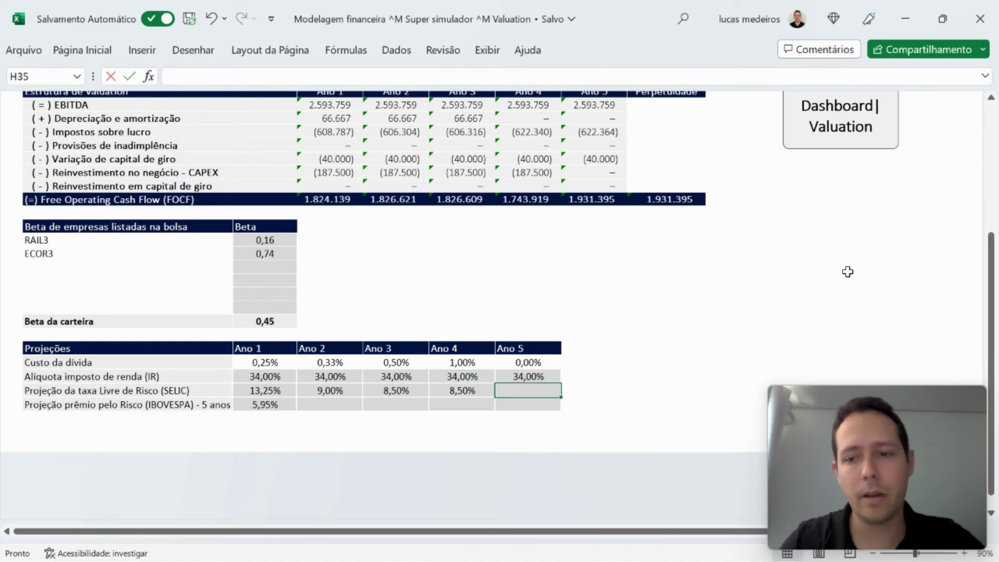
{"action": "key", "text": "Return"}
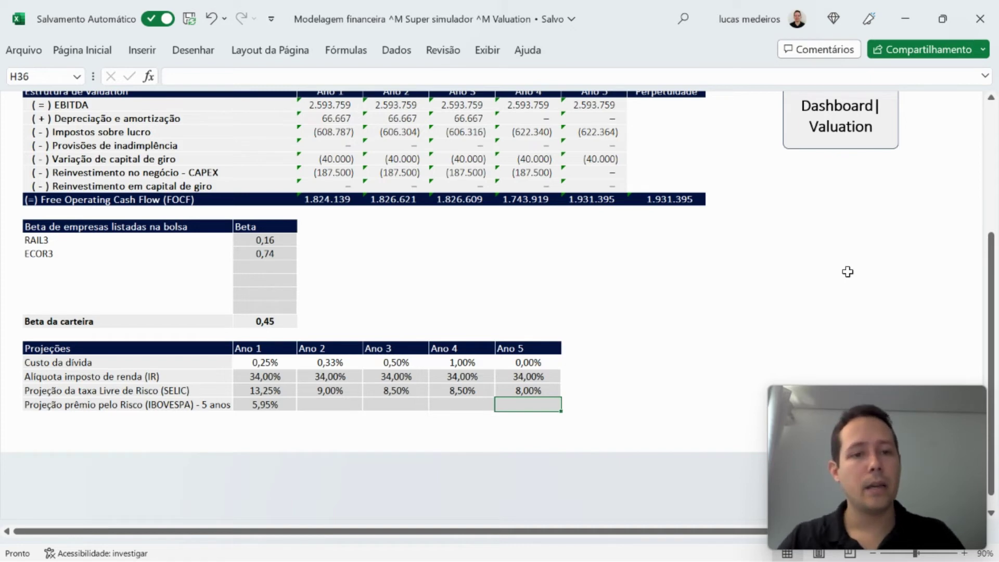
Check the formula behind the Ano 1 Ibovespa risk premium projection.
{"action": "key", "text": "Left"}
{"action": "key", "text": "Left"}
{"action": "key", "text": "Left"}
{"action": "key", "text": "Left"}
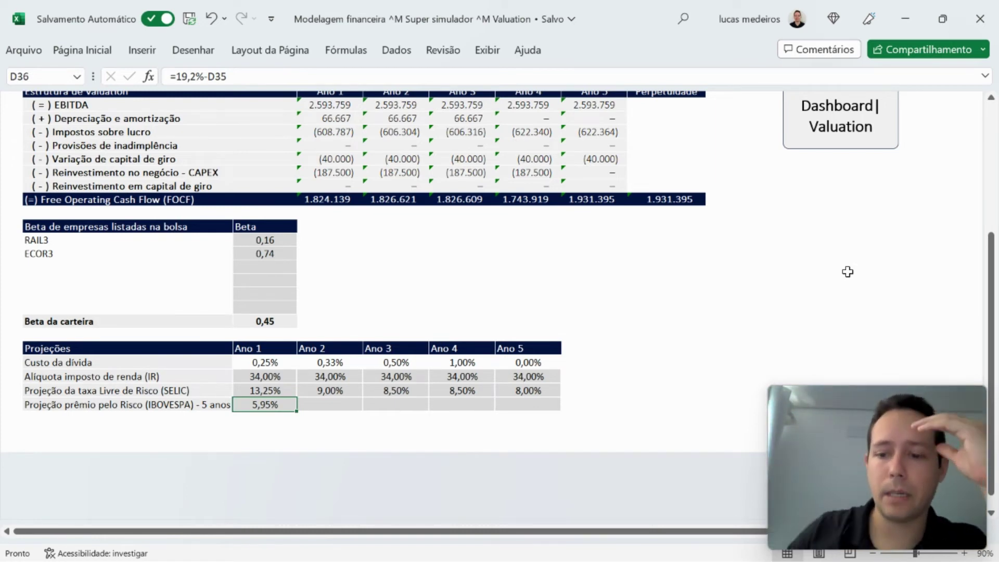
{"action": "key", "text": "Right"}
{"action": "type", "text": "="}
{"action": "key", "text": "Left"}
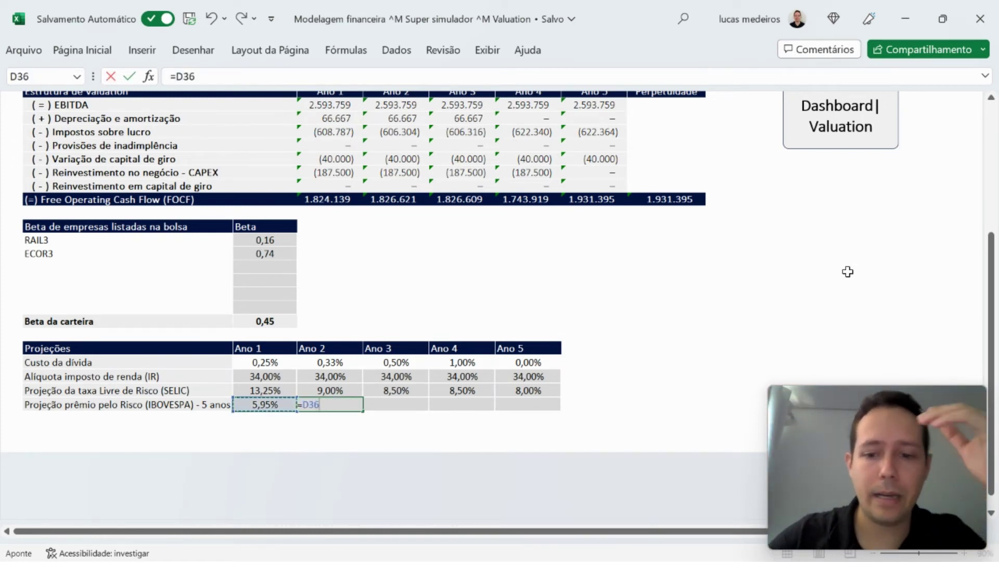
{"action": "type", "text": "*"}
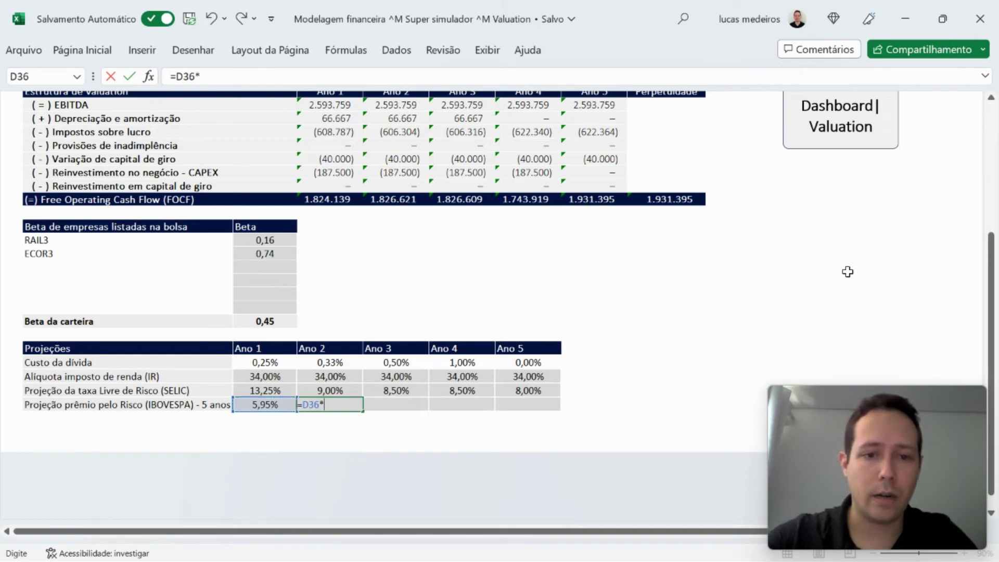
{"action": "type", "text": "(1+"}
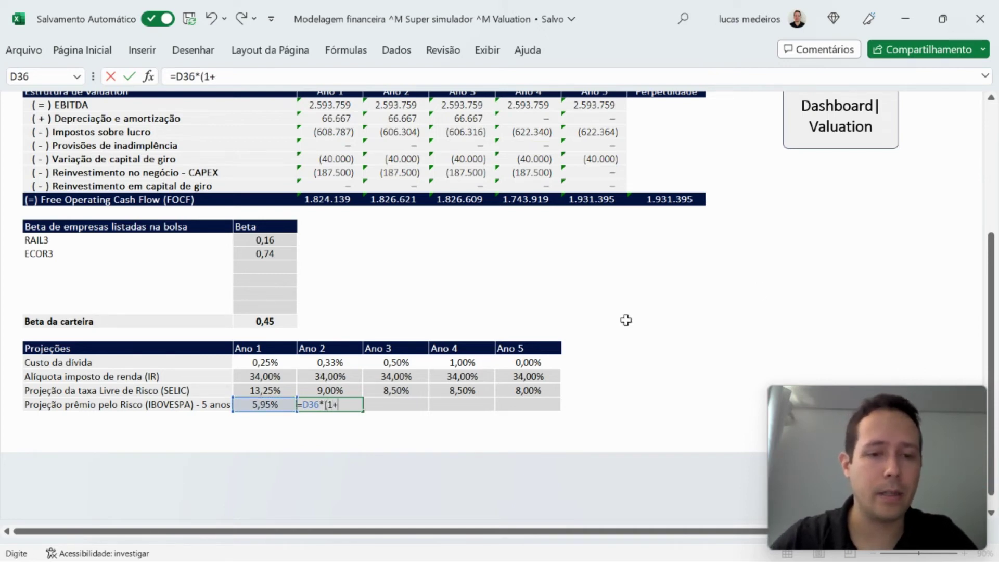
{"action": "key", "text": "BackSpace"}
{"action": "key", "text": "BackSpace"}
{"action": "key", "text": "BackSpace"}
{"action": "key", "text": "BackSpace"}
{"action": "key", "text": "BackSpace"}
{"action": "key", "text": "BackSpace"}
{"action": "key", "text": "BackSpace"}
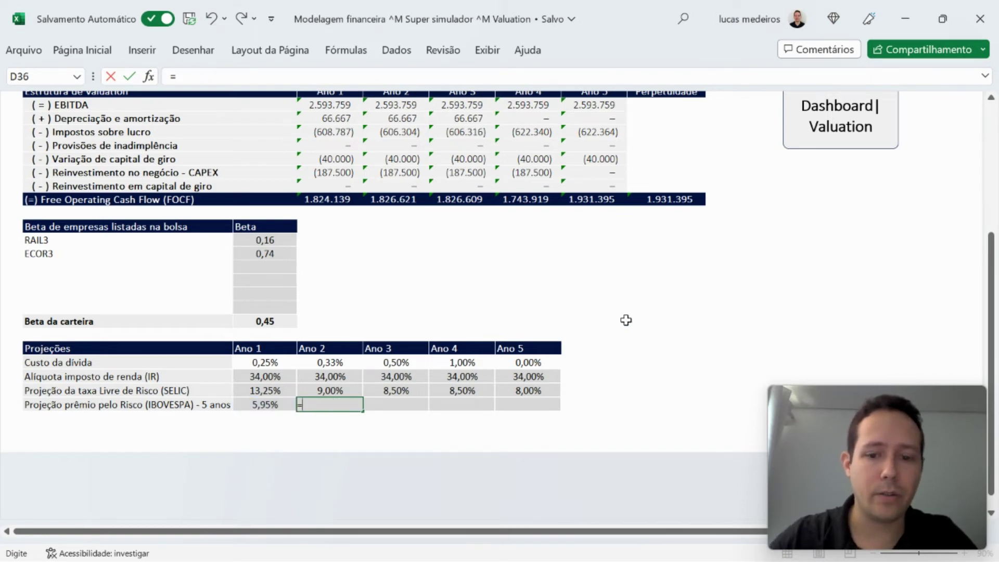
{"action": "left_click", "coordinate": [253, 404]}
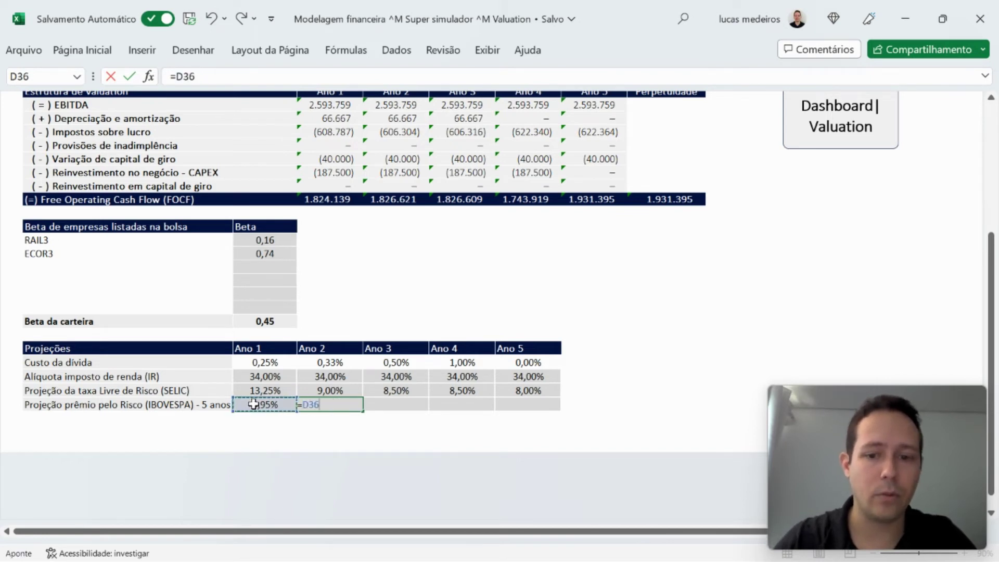
{"action": "type", "text": "+(1"}
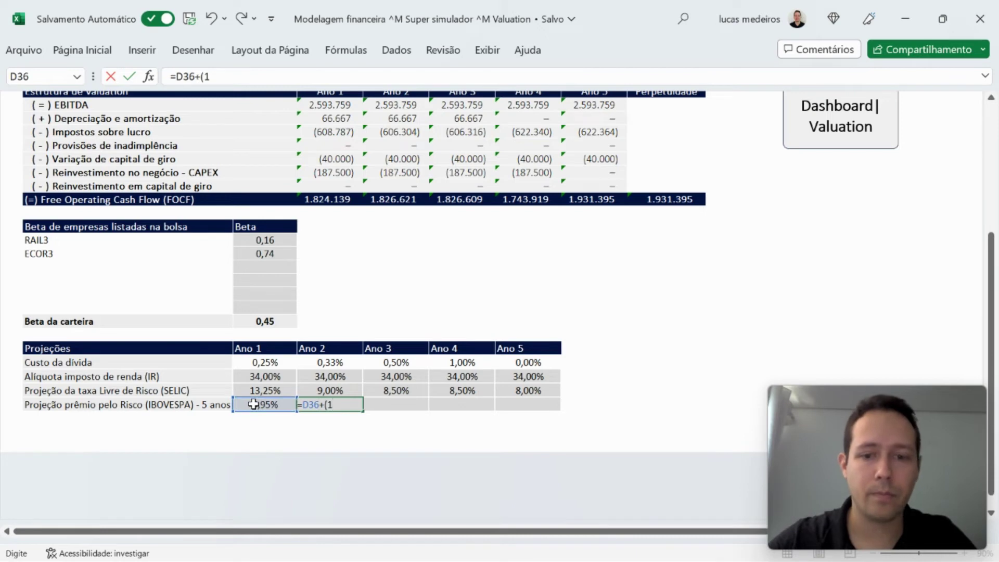
{"action": "key", "text": "BackSpace"}
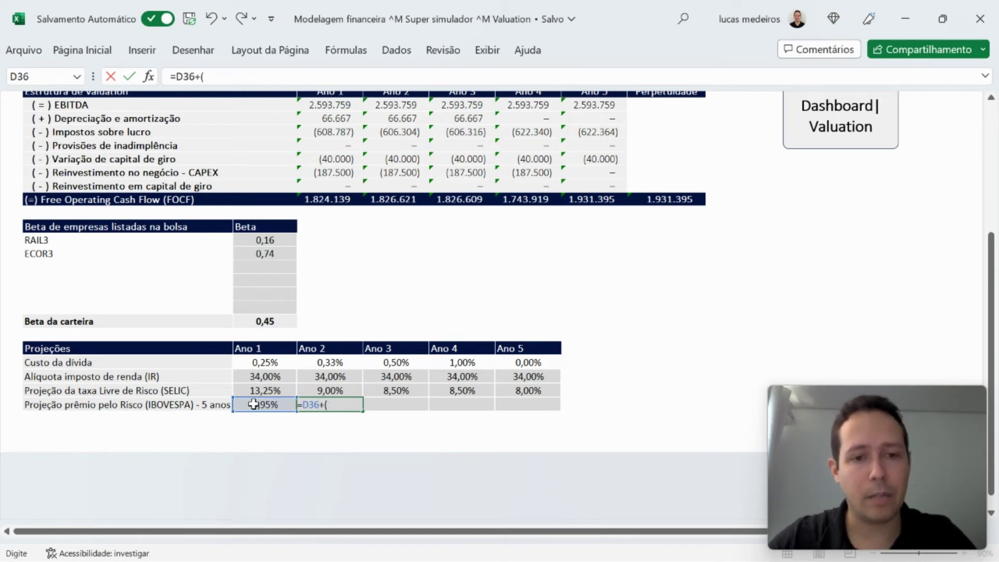
{"action": "key", "text": "BackSpace"}
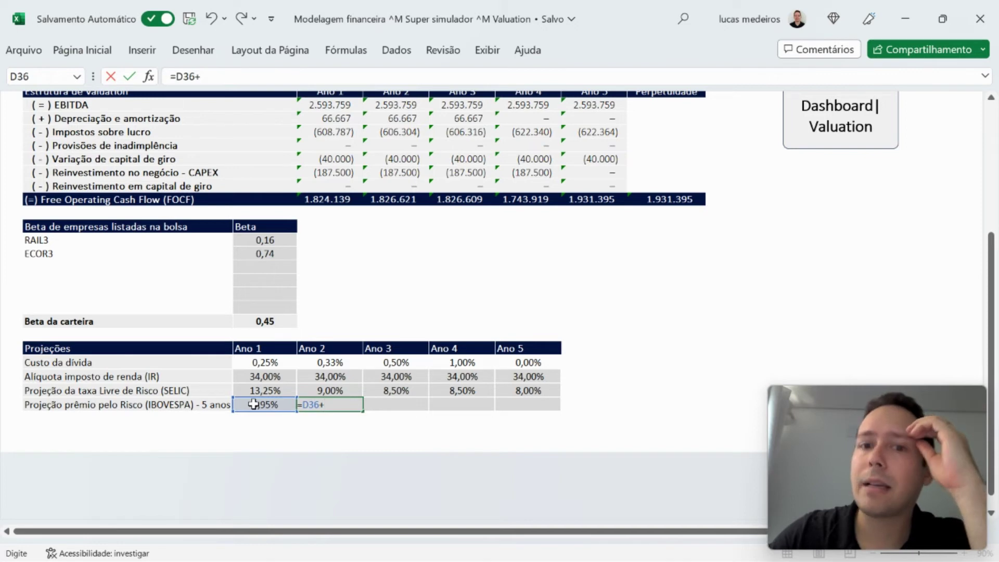
{"action": "key", "text": "BackSpace"}
{"action": "key", "text": "BackSpace"}
{"action": "key", "text": "BackSpace"}
{"action": "key", "text": "BackSpace"}
{"action": "key", "text": "BackSpace"}
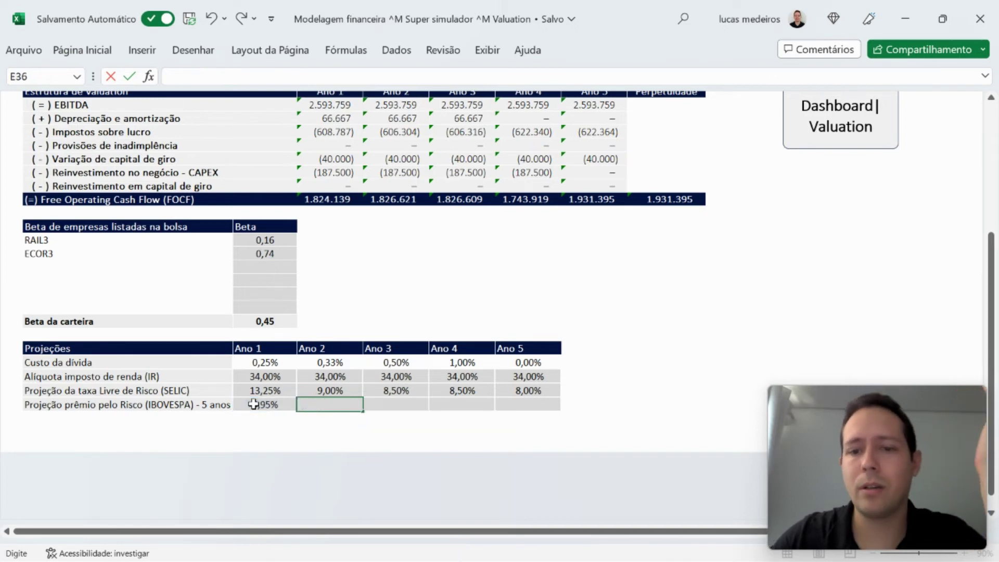
{"action": "key", "text": "Return"}
{"action": "key", "text": "Up"}
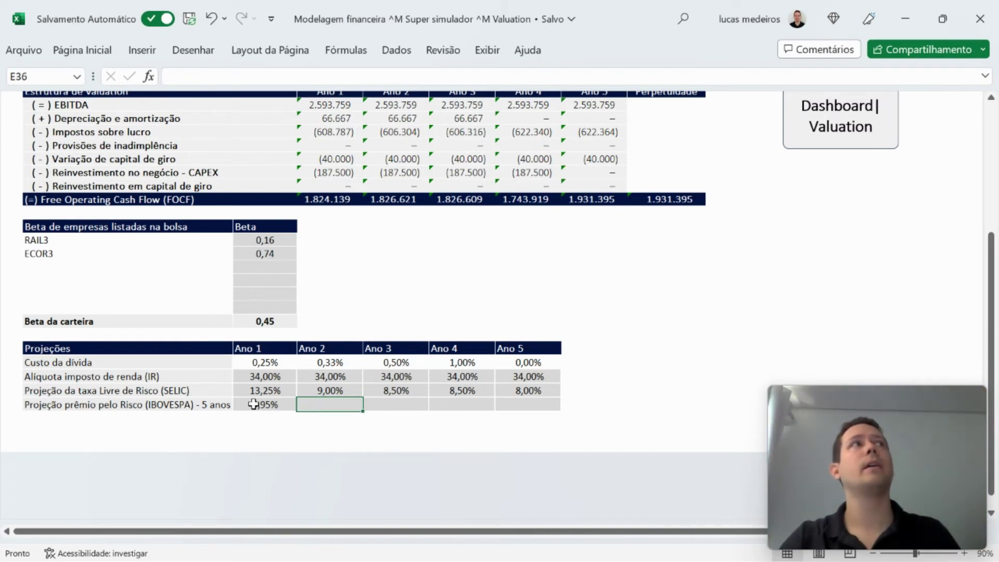
Enter the formula =D36(1+1%) as the Ano 2 Ibovespa risk premium, based on the Ano 1 premium.
{"action": "type", "text": "="}
{"action": "left_click", "coordinate": [254, 404]}
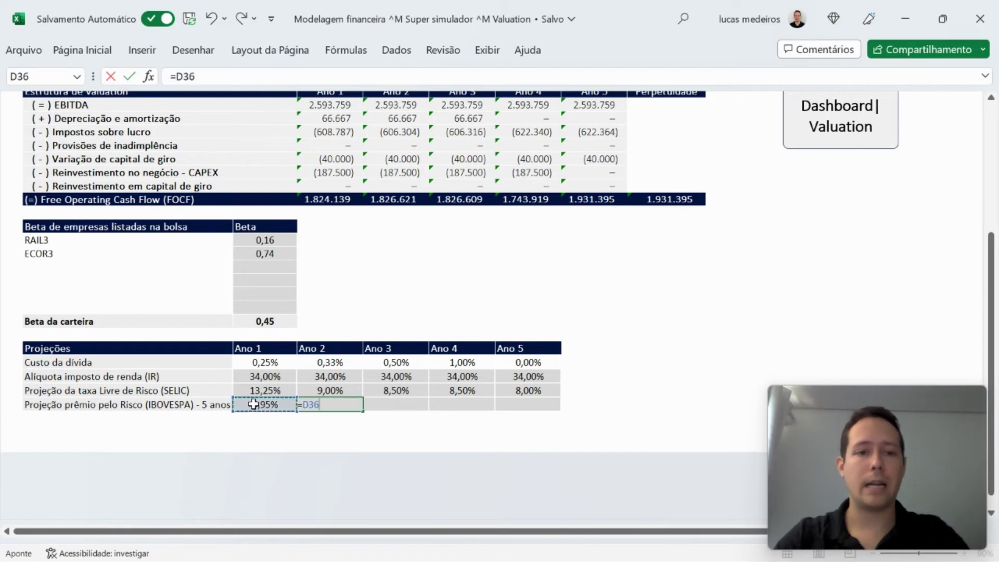
{"action": "type", "text": "(+"}
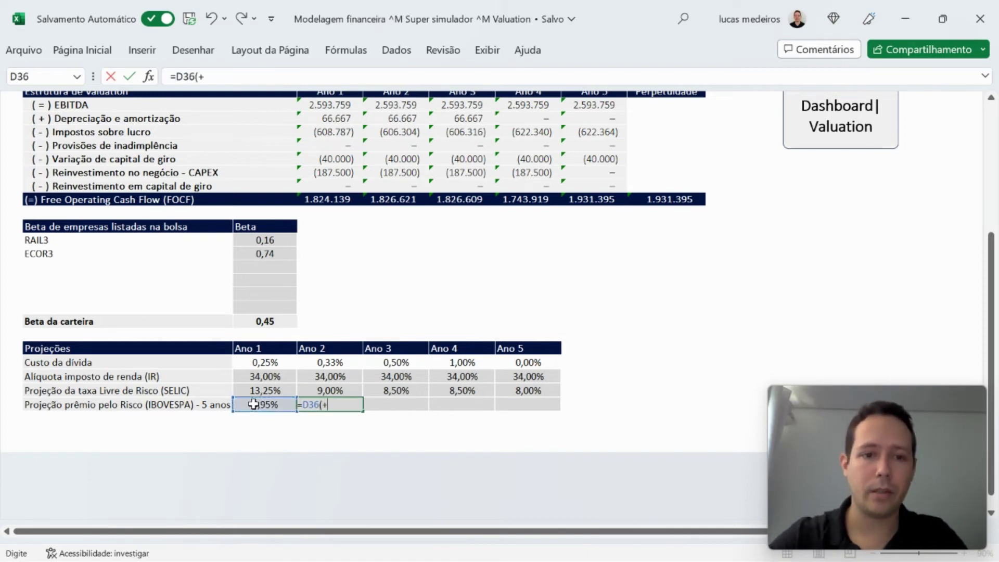
{"action": "key", "text": "BackSpace"}
{"action": "type", "text": "1+1%"}
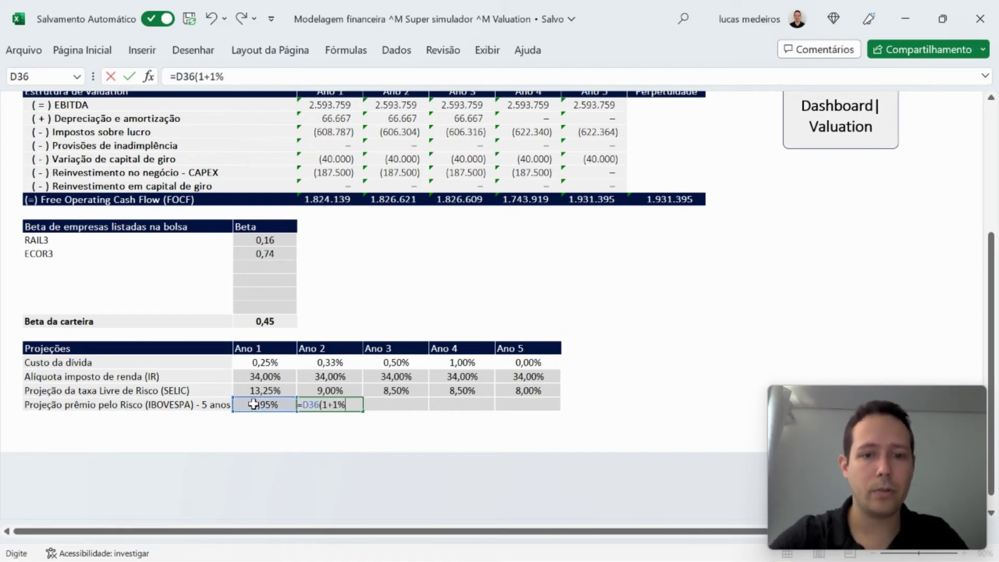
{"action": "key", "text": "Return"}
{"action": "key", "text": "Up"}
{"action": "key", "text": "F2"}
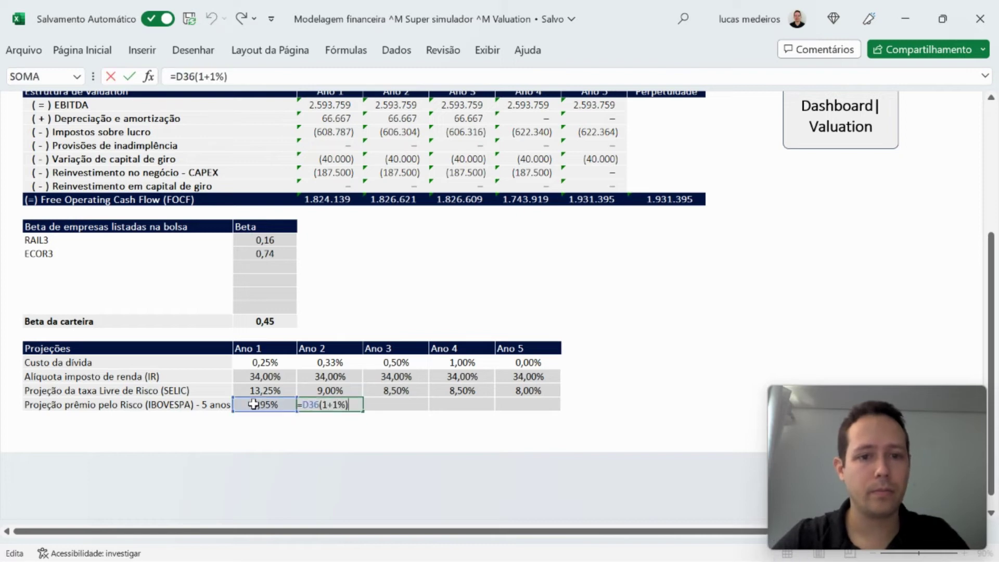
{"action": "key", "text": "Return"}
{"action": "key", "text": "Up"}
{"action": "key", "text": "F2"}
{"action": "key", "text": "Return"}
{"action": "key", "text": "Up"}
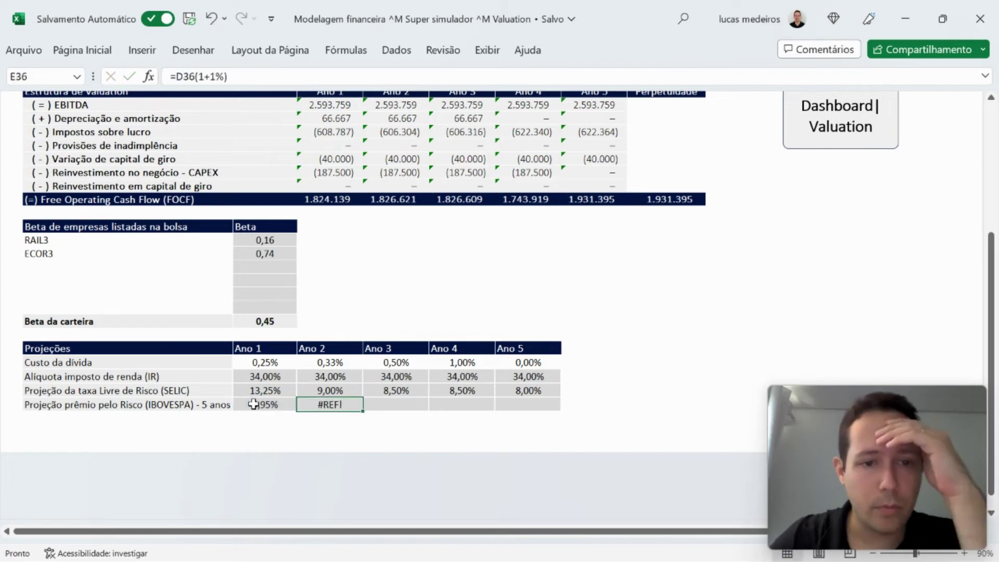
Correct the Ano 2 risk premium formula to =D36*(1+1%) by adding the missing multiplication sign.
{"action": "left_click", "coordinate": [199, 76]}
{"action": "key", "text": "Left"}
{"action": "type", "text": "*"}
{"action": "key", "text": "Return"}
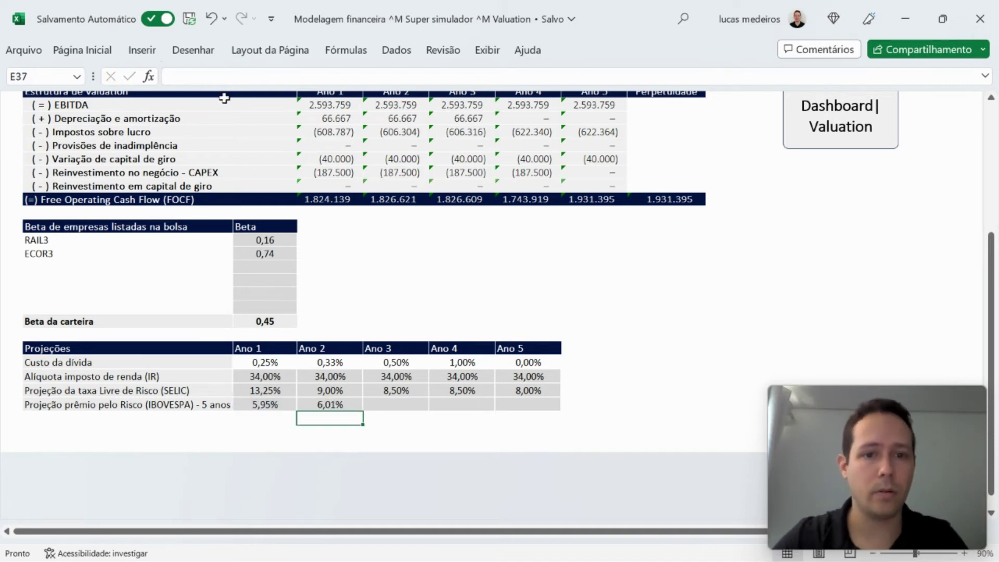
{"action": "key", "text": "Up"}
{"action": "key", "text": "F2"}
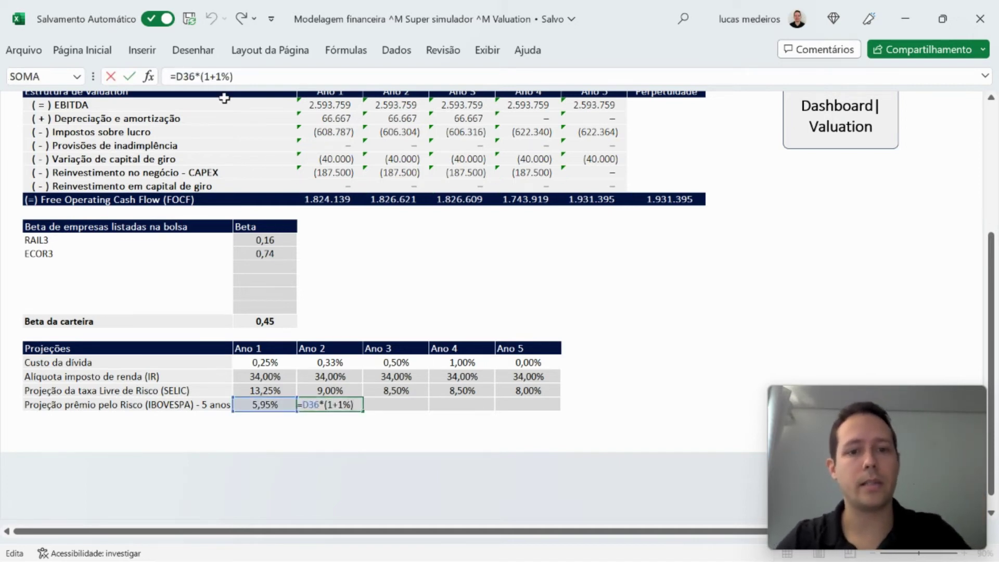
{"action": "key", "text": "Return"}
Copy the Ano 2 risk premium formula across to Ano 3, Ano 4 and Ano 5.
{"action": "key", "text": "Up"}
{"action": "key", "text": "ctrl+c"}
{"action": "key", "text": "shift+Right"}
{"action": "key", "text": "shift+Right"}
{"action": "key", "text": "shift+Right"}
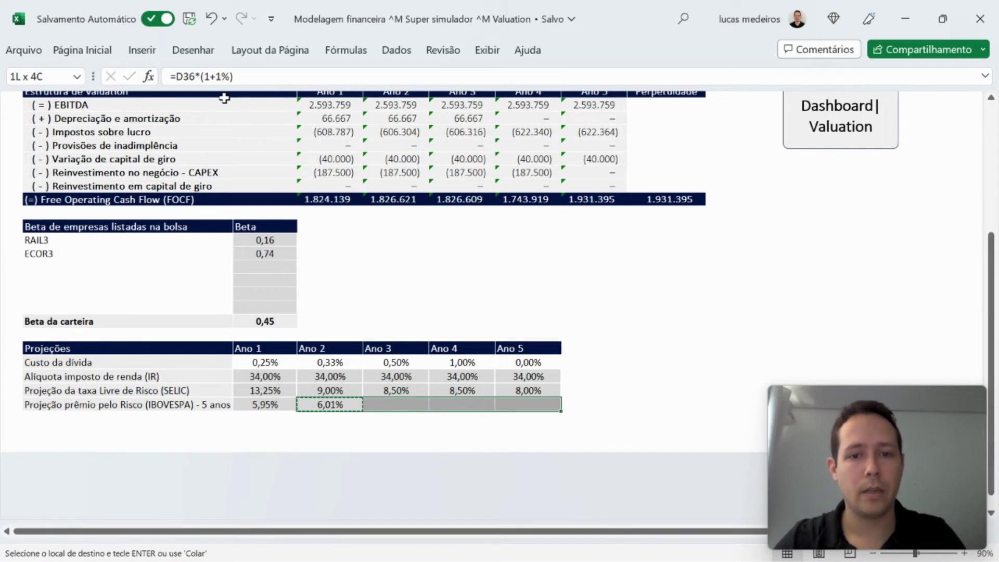
{"action": "key", "text": "Return"}
{"action": "key", "text": "F2"}
{"action": "key", "text": "Return"}
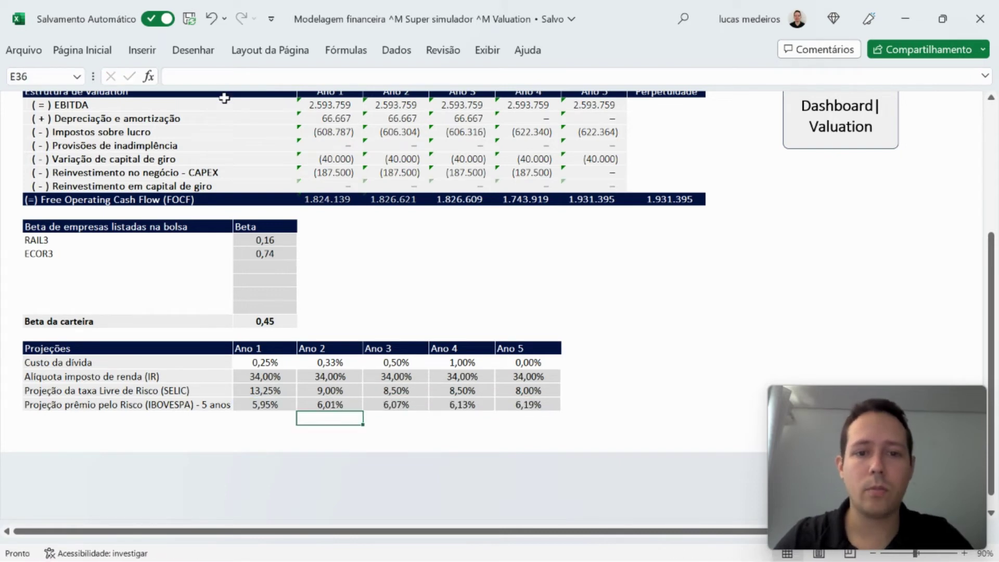
Check the cell references of the copied risk premium formulas in Ano 3, Ano 4 and Ano 5.
{"action": "key", "text": "Up"}
{"action": "key", "text": "Right"}
{"action": "key", "text": "F2"}
{"action": "key", "text": "Return"}
{"action": "key", "text": "Up"}
{"action": "key", "text": "Right"}
{"action": "key", "text": "F2"}
{"action": "key", "text": "Return"}
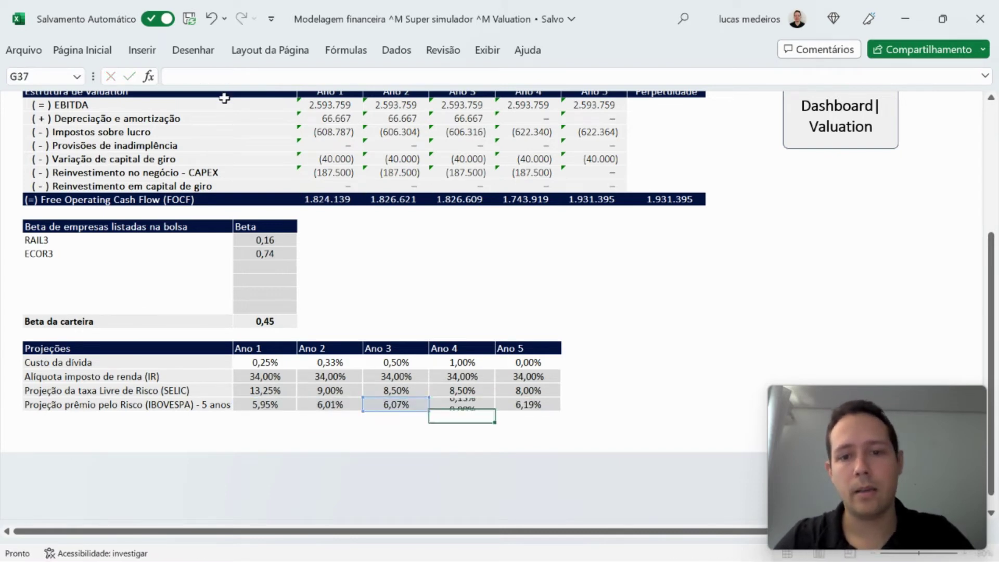
{"action": "key", "text": "Up"}
{"action": "key", "text": "Right"}
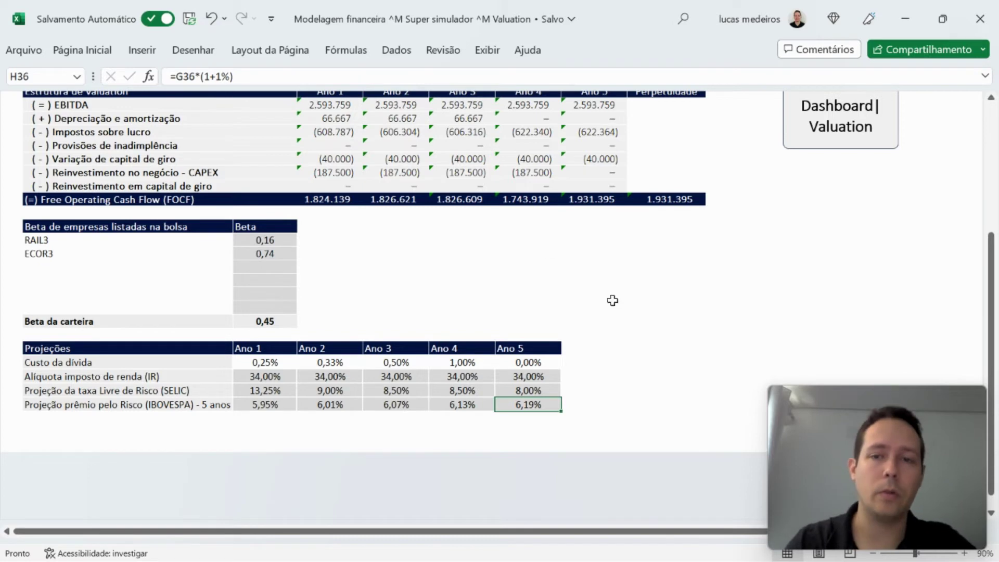
Go to the Balanço Patrimonial statement and inspect the Ano 1 Check formula below the balance sheet.
{"action": "scroll", "coordinate": [610, 298], "scroll_direction": "up", "scroll_amount": 3}
{"action": "scroll", "coordinate": [532, 239], "scroll_direction": "up", "scroll_amount": 2}
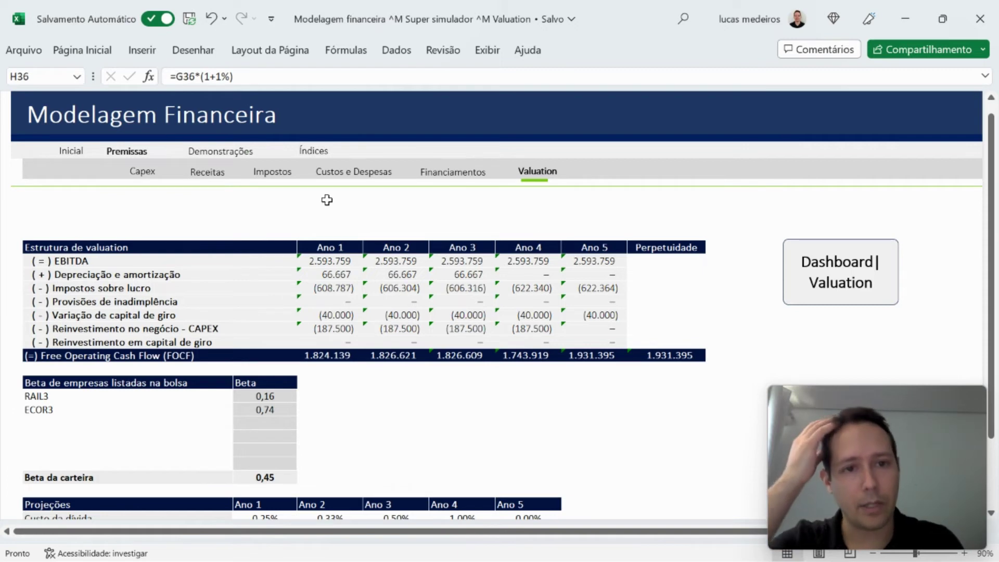
{"action": "left_click", "coordinate": [224, 152]}
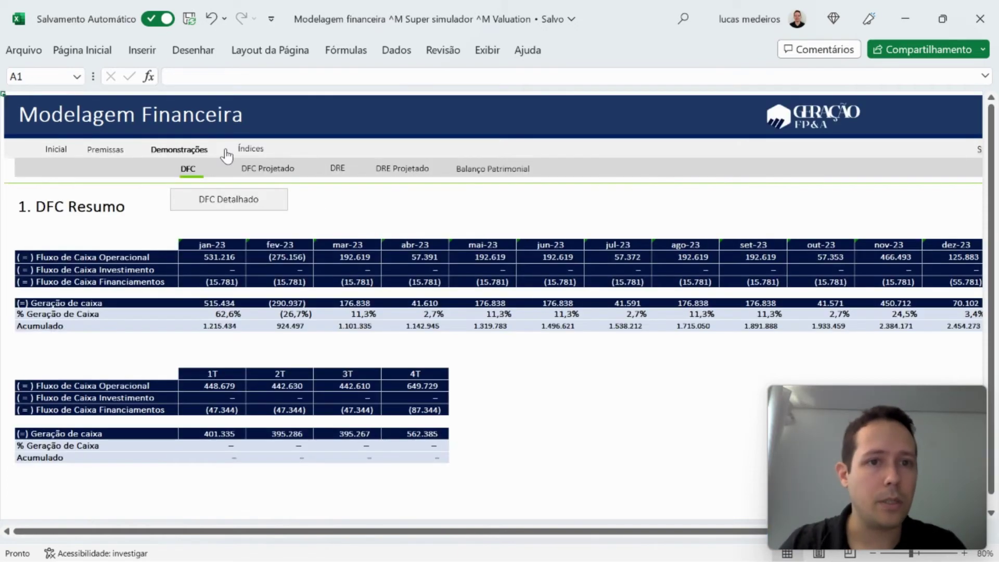
{"action": "left_click", "coordinate": [249, 169]}
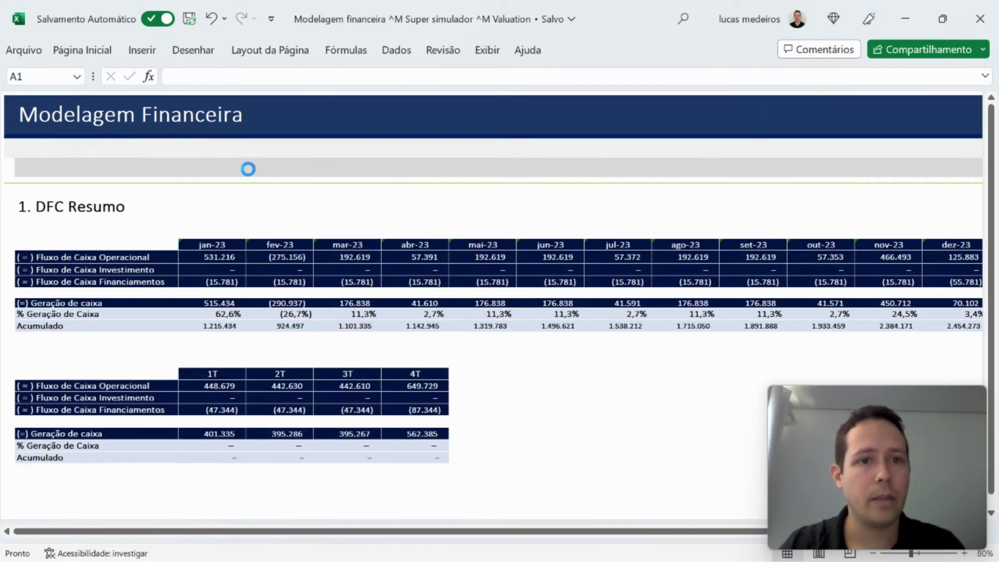
{"action": "left_click", "coordinate": [253, 168]}
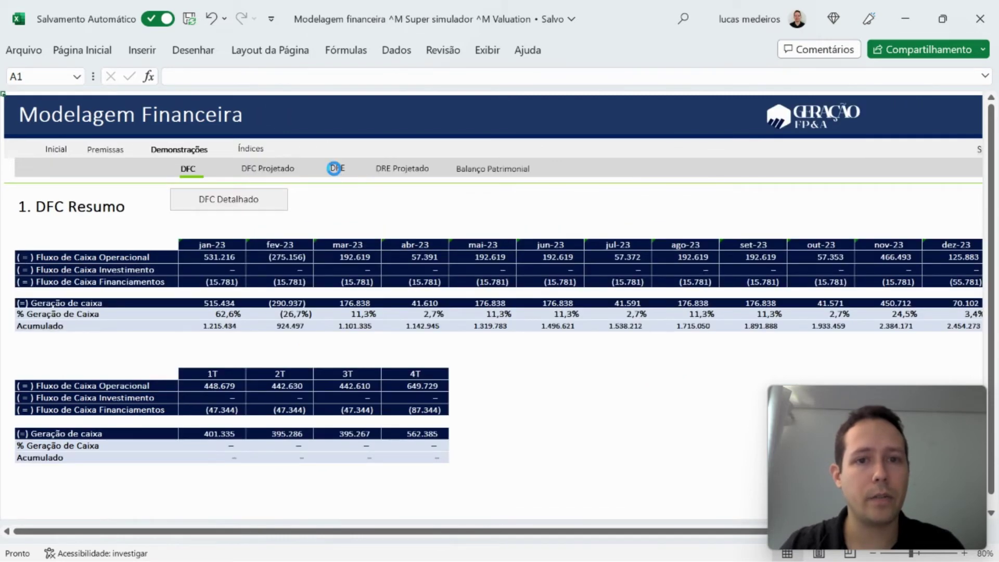
{"action": "left_click", "coordinate": [334, 168]}
{"action": "left_click", "coordinate": [528, 178]}
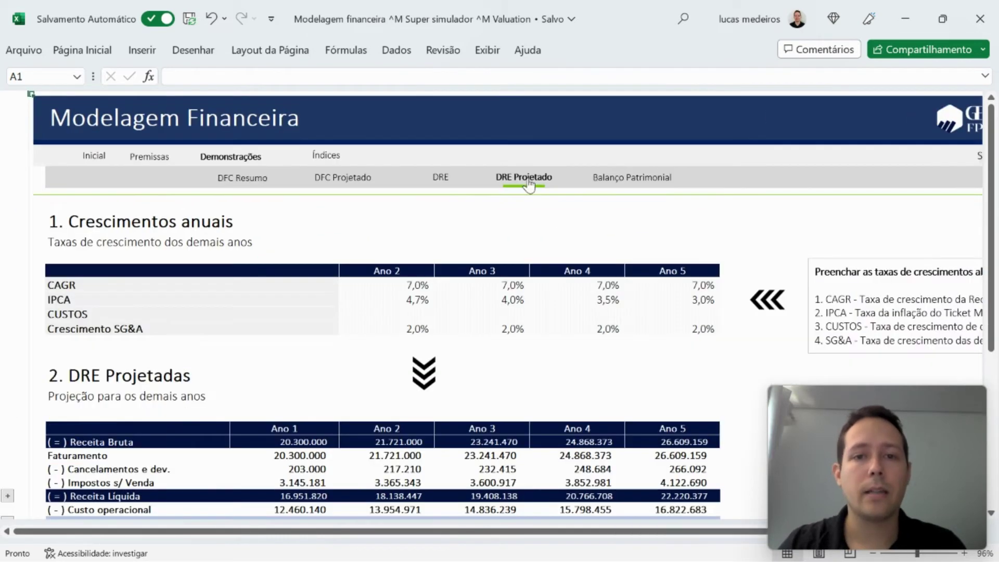
{"action": "left_click", "coordinate": [637, 178]}
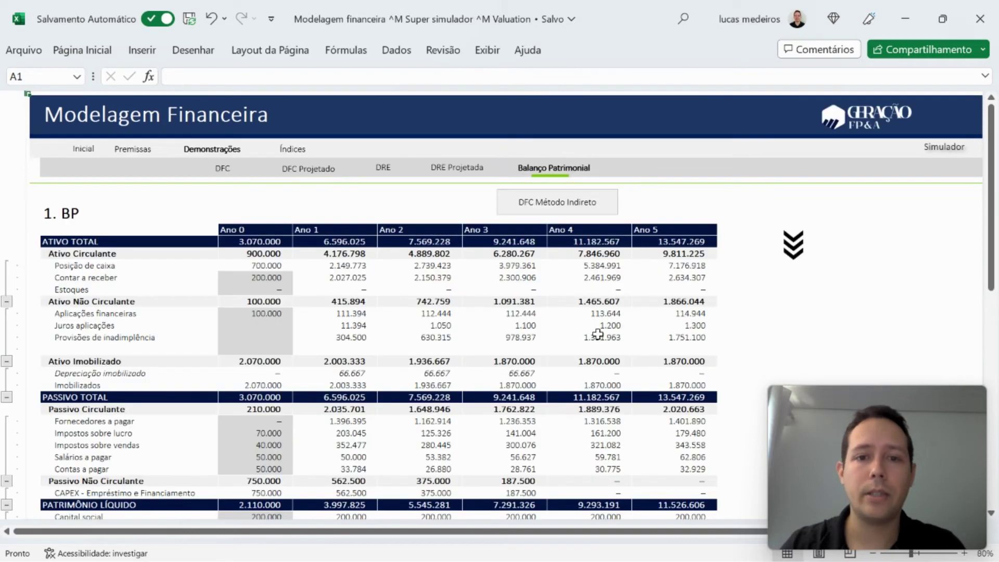
{"action": "scroll", "coordinate": [597, 334], "scroll_direction": "down", "scroll_amount": 2}
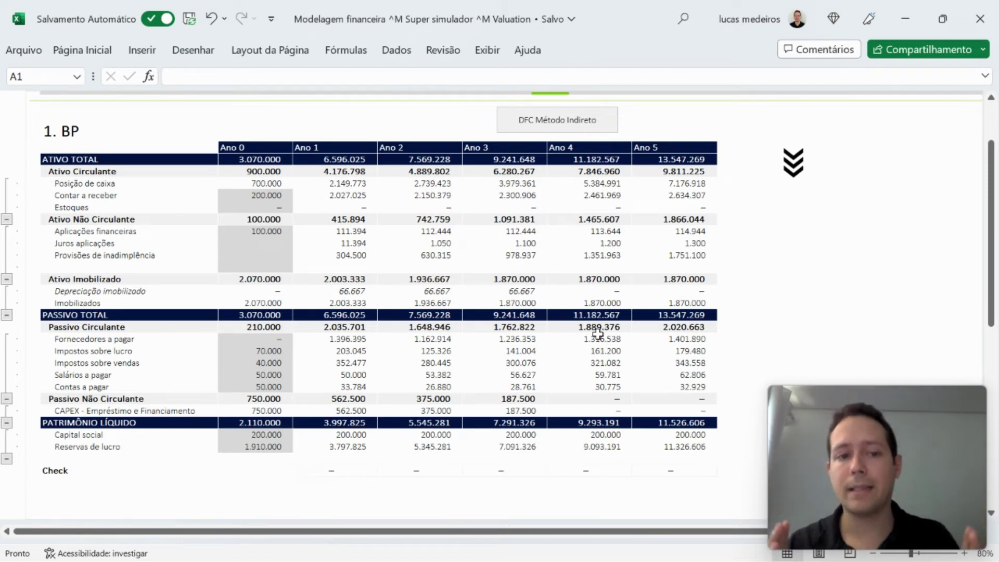
{"action": "left_click", "coordinate": [345, 469]}
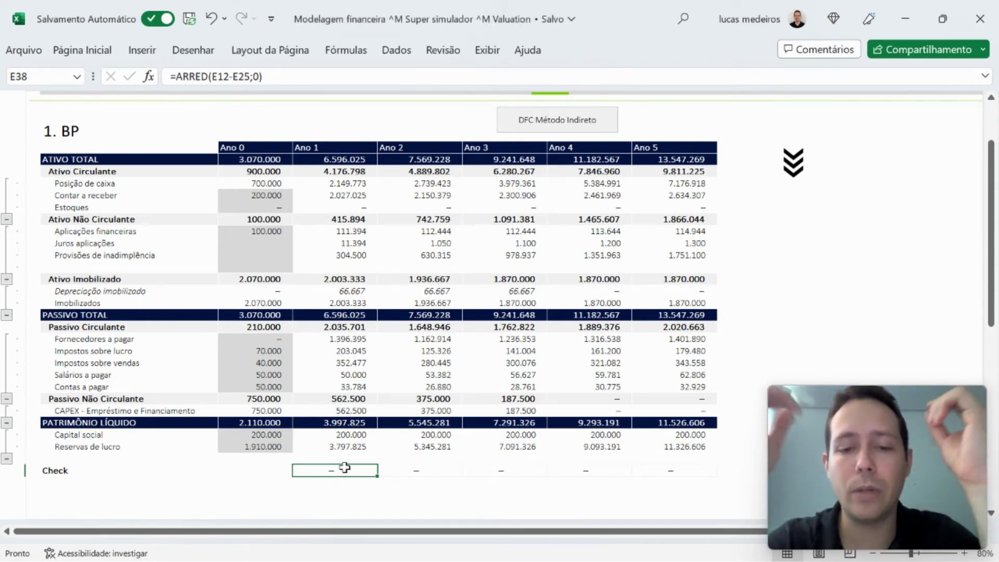
Review the DFC Indireto table and inspect its Ano 1 Check formula.
{"action": "scroll", "coordinate": [488, 409], "scroll_direction": "down", "scroll_amount": 6}
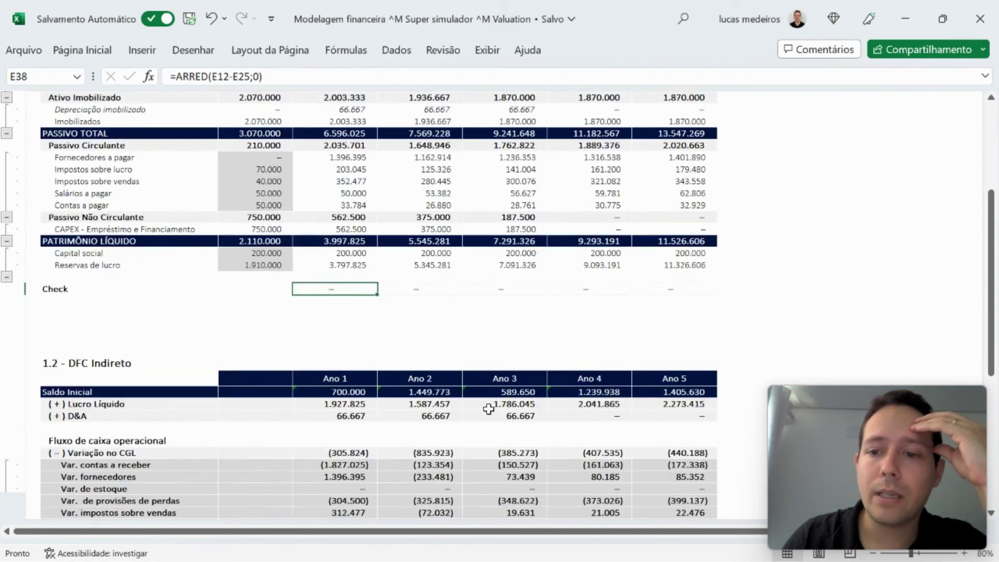
{"action": "scroll", "coordinate": [488, 409], "scroll_direction": "down", "scroll_amount": 5}
{"action": "scroll", "coordinate": [488, 409], "scroll_direction": "up", "scroll_amount": 4}
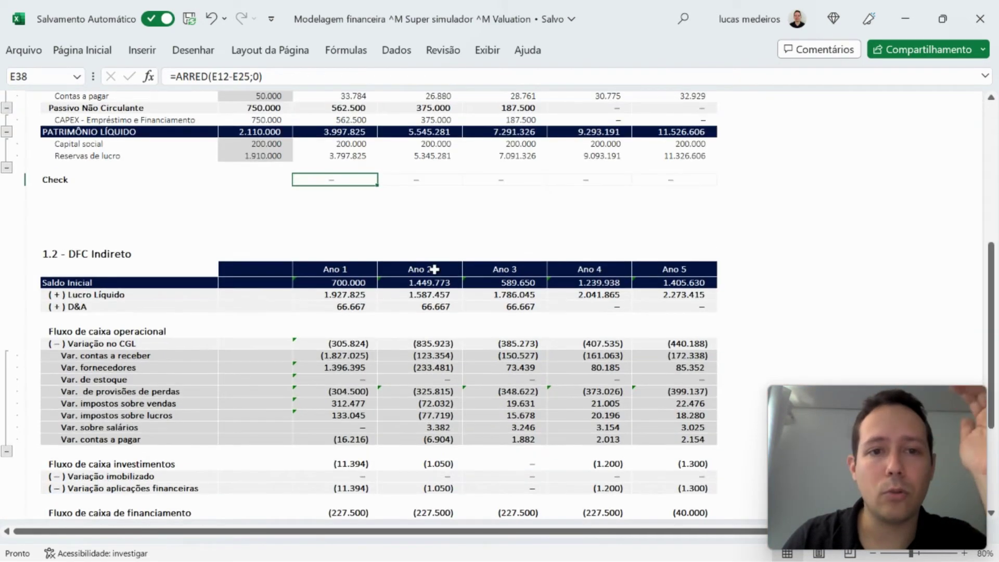
{"action": "scroll", "coordinate": [434, 269], "scroll_direction": "down", "scroll_amount": 5}
{"action": "left_click", "coordinate": [344, 379]}
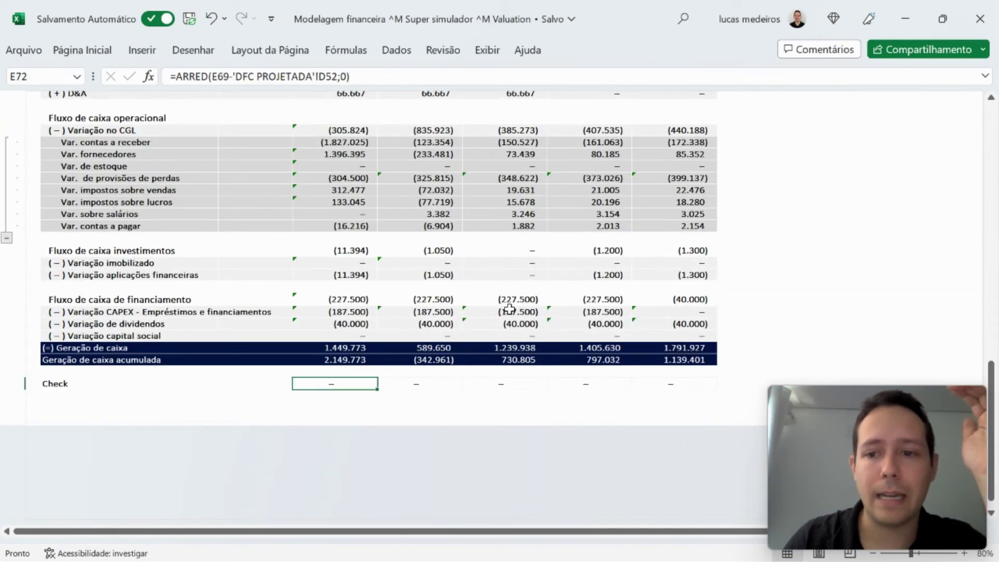
Review the taxes payable in the balance sheet's Passivo Circulante and inspect the Ano 3 Impostos sobre vendas formula.
{"action": "scroll", "coordinate": [510, 309], "scroll_direction": "up", "scroll_amount": 1}
{"action": "scroll", "coordinate": [509, 309], "scroll_direction": "up", "scroll_amount": 9}
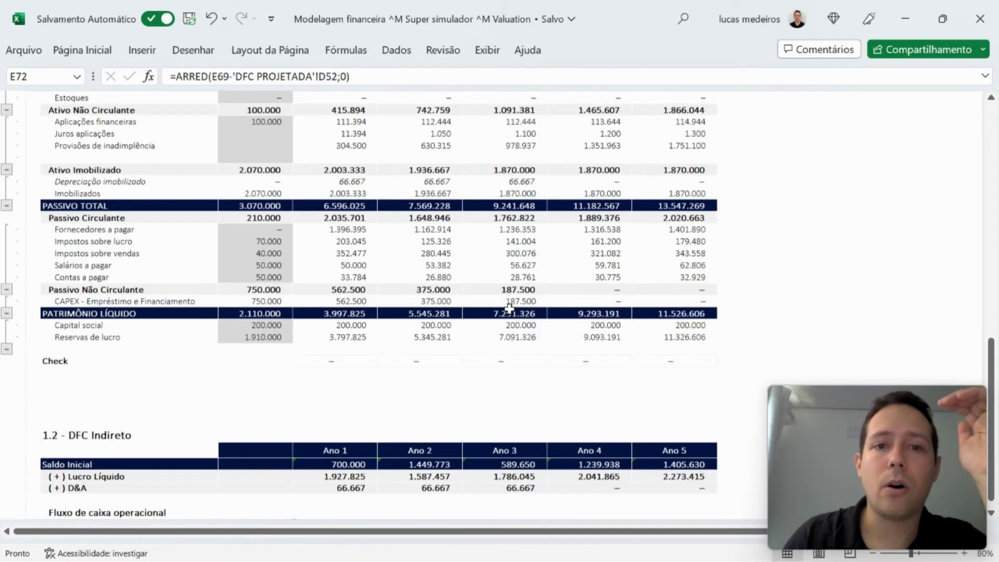
{"action": "scroll", "coordinate": [509, 309], "scroll_direction": "up", "scroll_amount": 2}
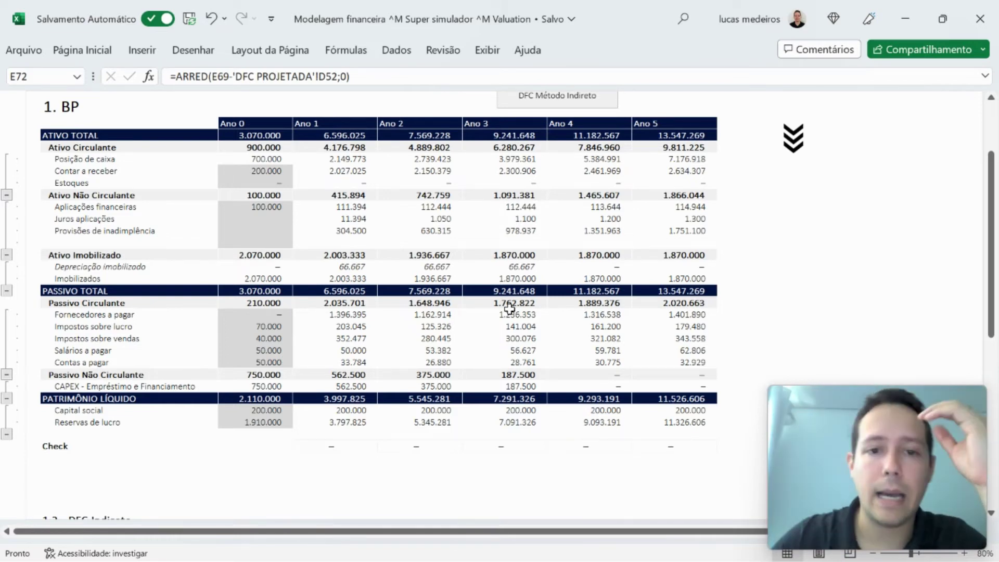
{"action": "left_click_drag", "start_coordinate": [345, 326], "coordinate": [654, 346]}
{"action": "left_click", "coordinate": [502, 340]}
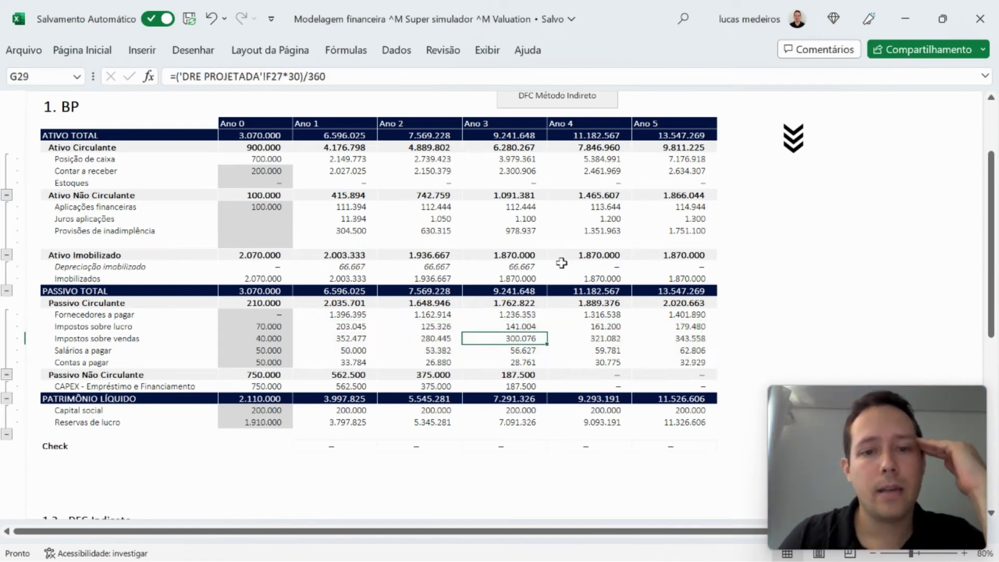
Open the DRE Projetado and clear all CAGR, IPCA, CUSTOS and SG&A growth rates for Ano 2 to Ano 5.
{"action": "scroll", "coordinate": [561, 263], "scroll_direction": "up", "scroll_amount": 2}
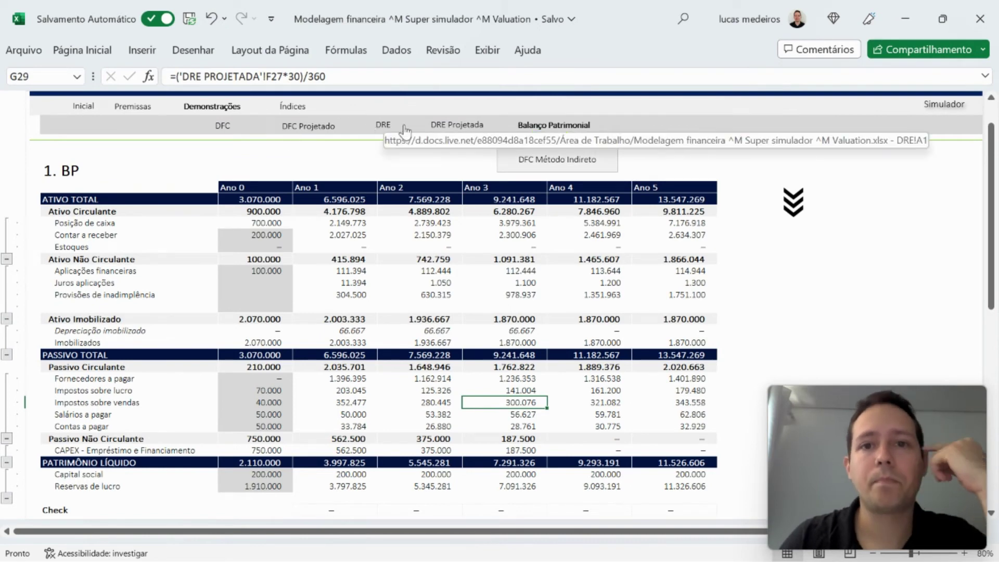
{"action": "left_click", "coordinate": [431, 124]}
{"action": "scroll", "coordinate": [419, 299], "scroll_direction": "down", "scroll_amount": 1}
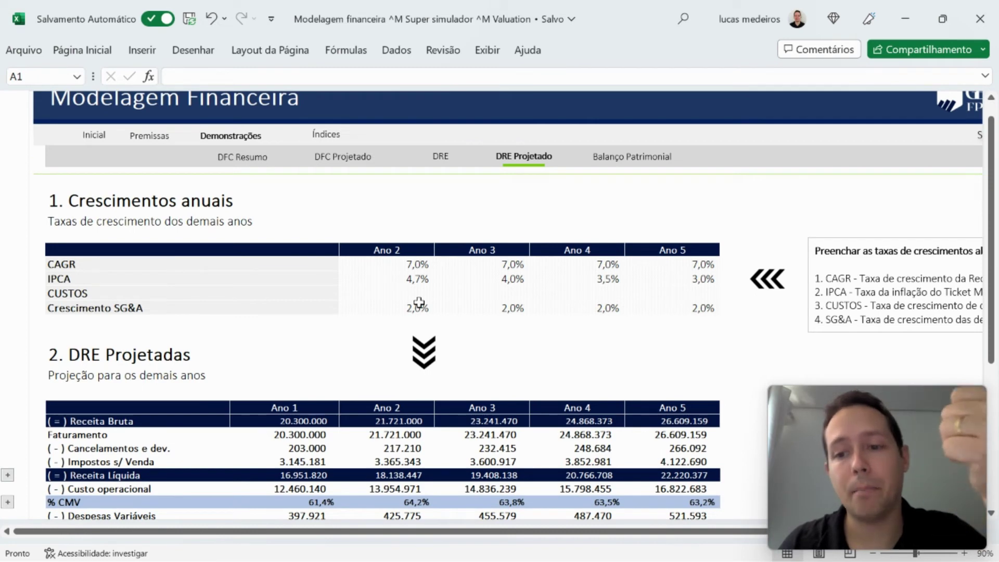
{"action": "left_click_drag", "start_coordinate": [413, 264], "coordinate": [669, 313]}
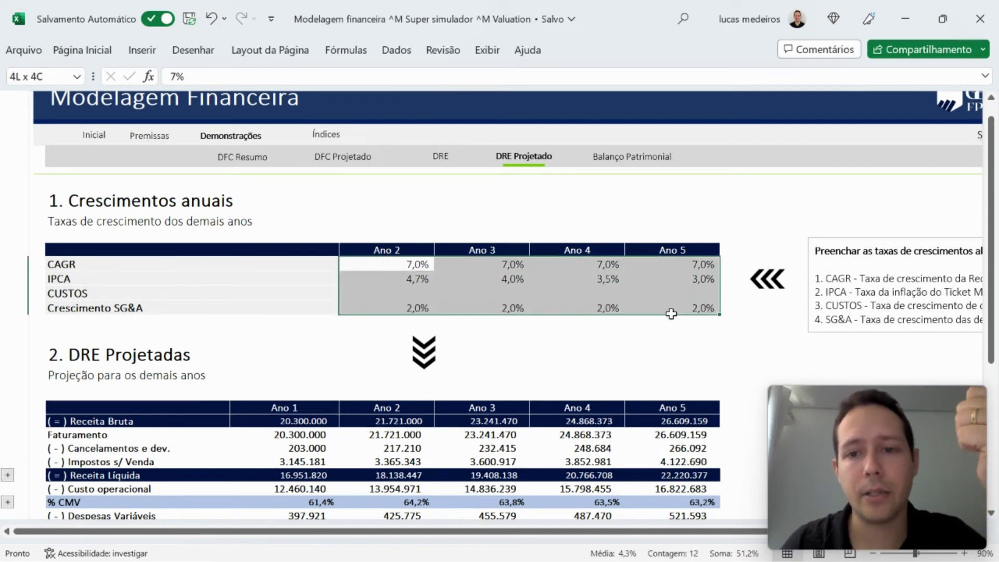
{"action": "key", "text": "Delete"}
{"action": "left_click", "coordinate": [480, 306]}
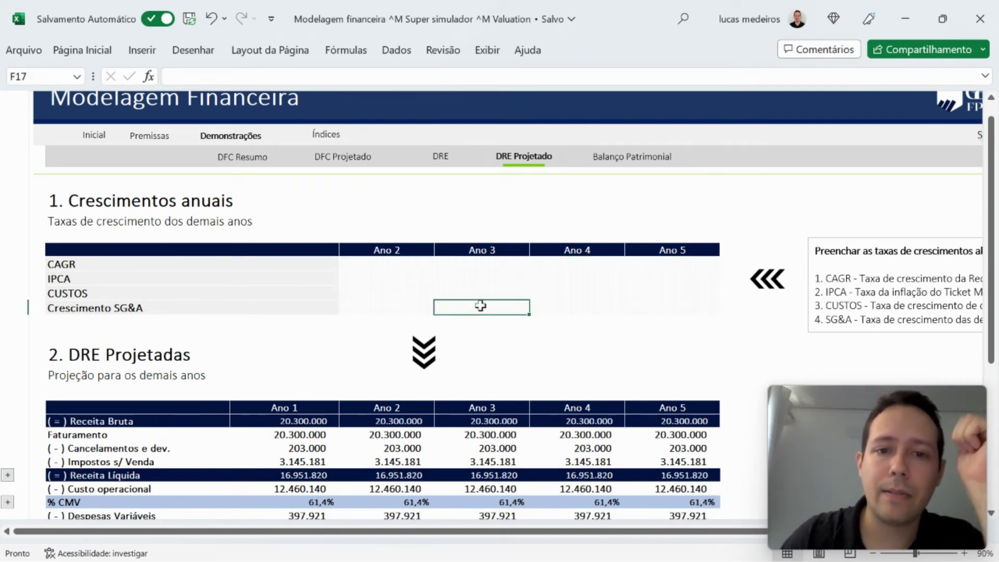
Read the instructions for filling in the growth rates and review the IPCA and CUSTOS rows.
{"action": "scroll", "coordinate": [480, 306], "scroll_direction": "down", "scroll_amount": 1}
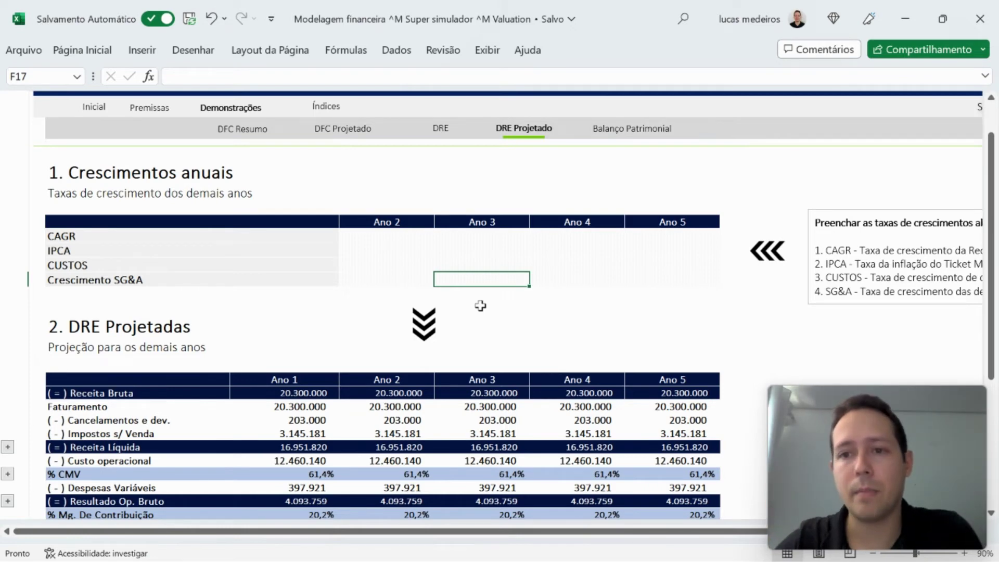
{"action": "scroll", "coordinate": [480, 305], "scroll_direction": "right", "scroll_amount": 3}
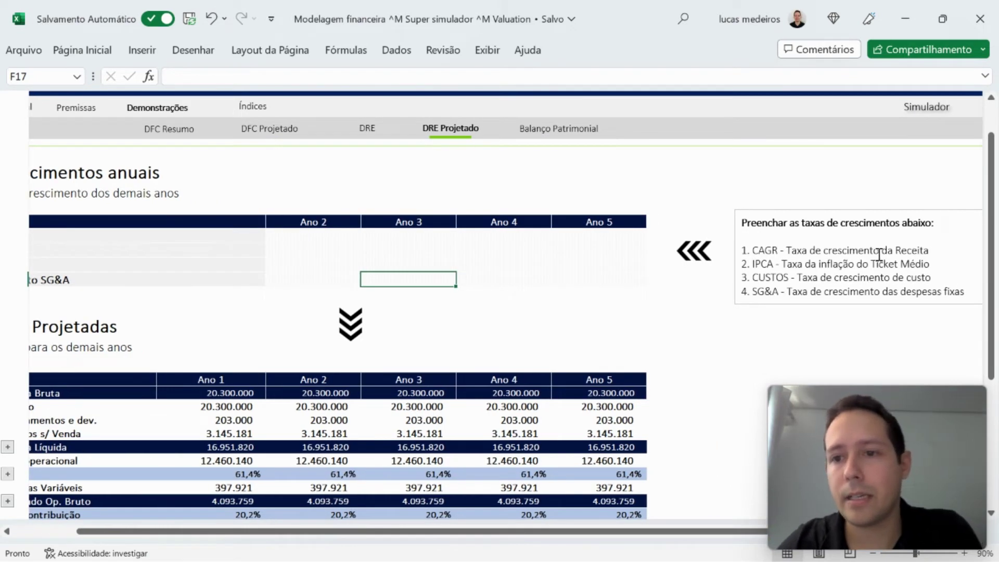
{"action": "scroll", "coordinate": [597, 303], "scroll_direction": "left", "scroll_amount": 3}
{"action": "left_click", "coordinate": [189, 250]}
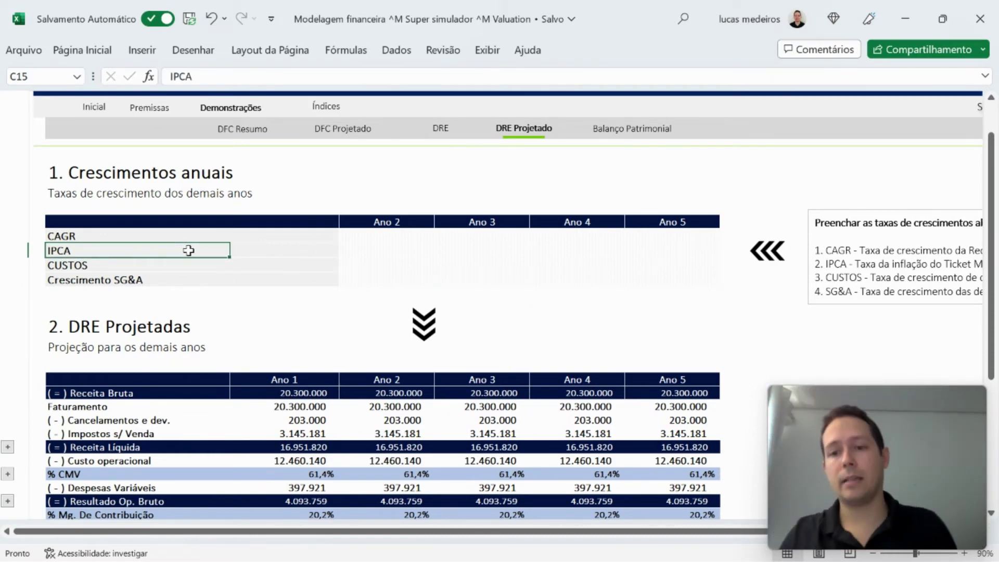
{"action": "key", "text": "Down"}
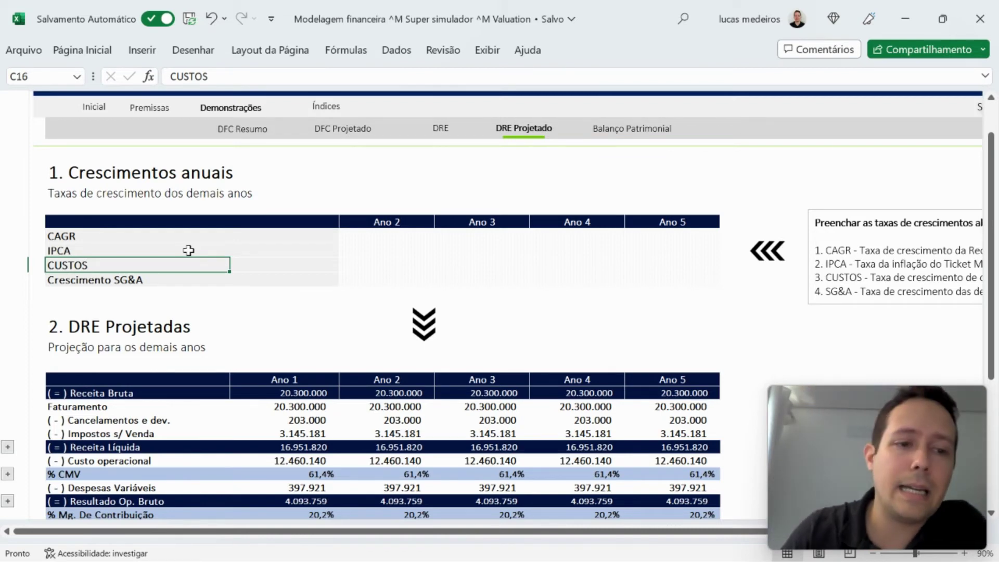
Inspect the projected revenue formulas in the DRE, from Ano 2 Receita Bruta to Ano 5 Faturamento.
{"action": "scroll", "coordinate": [188, 250], "scroll_direction": "down", "scroll_amount": 3}
{"action": "left_click", "coordinate": [385, 285]}
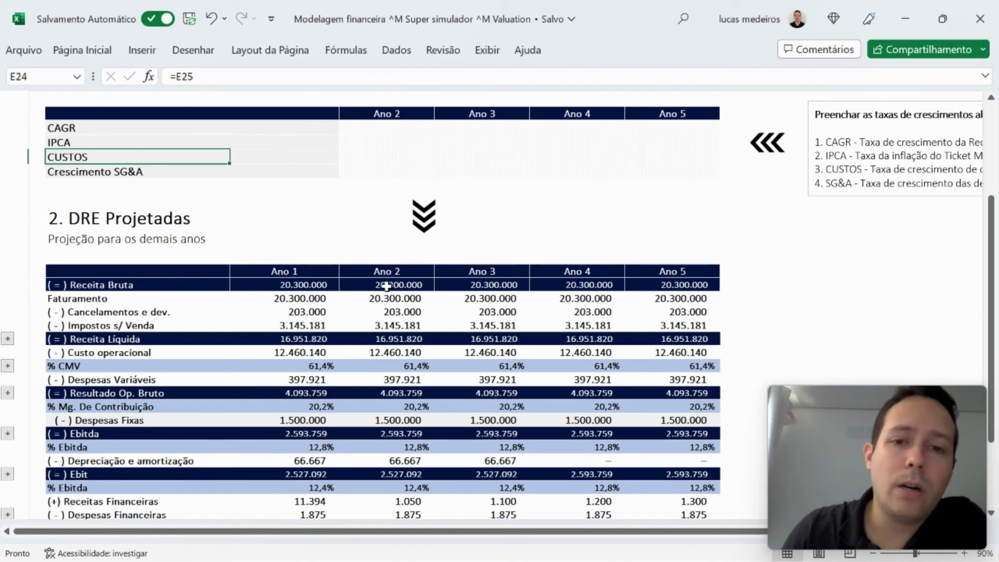
{"action": "left_click", "coordinate": [502, 274]}
{"action": "key", "text": "Right"}
{"action": "key", "text": "Right"}
{"action": "key", "text": "Down"}
{"action": "key", "text": "Down"}
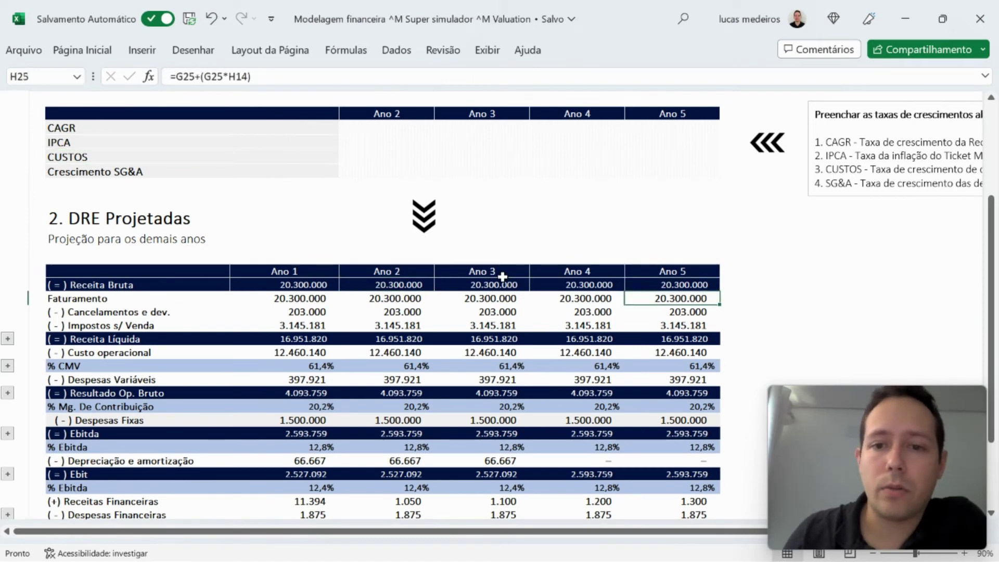
Review the projected Faturamento, Lucro Líquido and % Margem Líquida rows across the years of the DRE Projetadas.
{"action": "key", "text": "Left"}
{"action": "key", "text": "Left"}
{"action": "key", "text": "Left"}
{"action": "key", "text": "Left"}
{"action": "key", "text": "Right"}
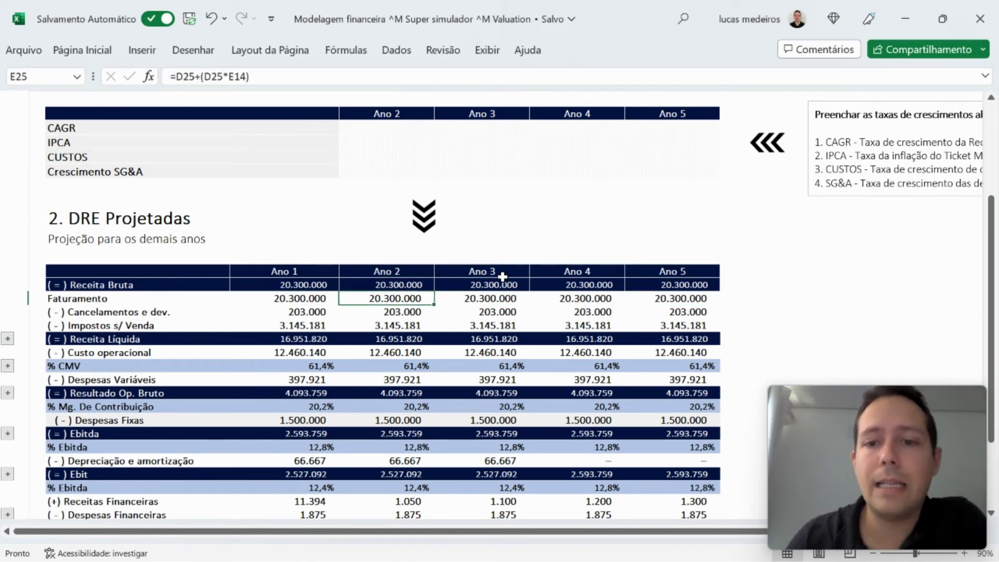
{"action": "scroll", "coordinate": [502, 276], "scroll_direction": "down", "scroll_amount": 5}
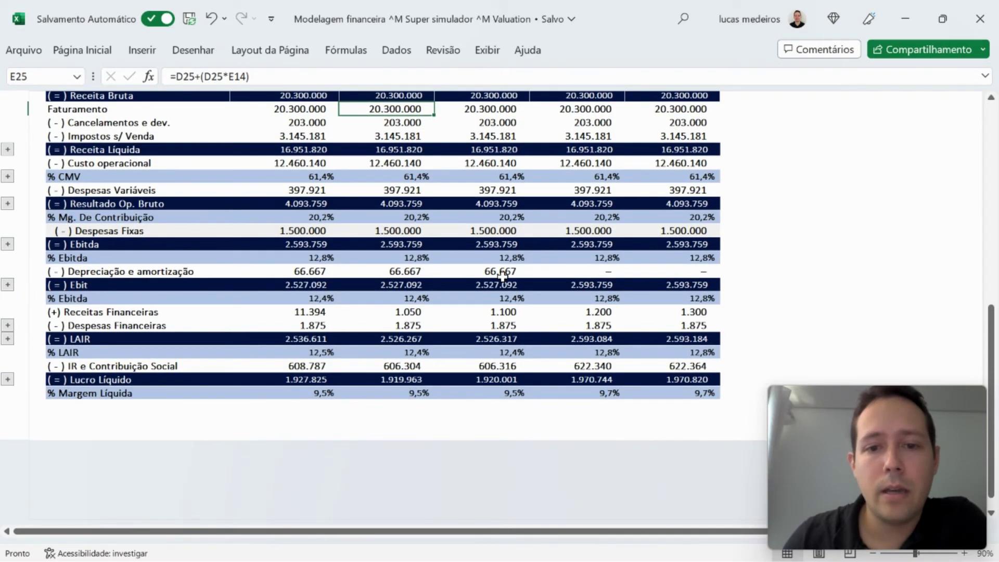
{"action": "left_click_drag", "start_coordinate": [336, 386], "coordinate": [610, 385]}
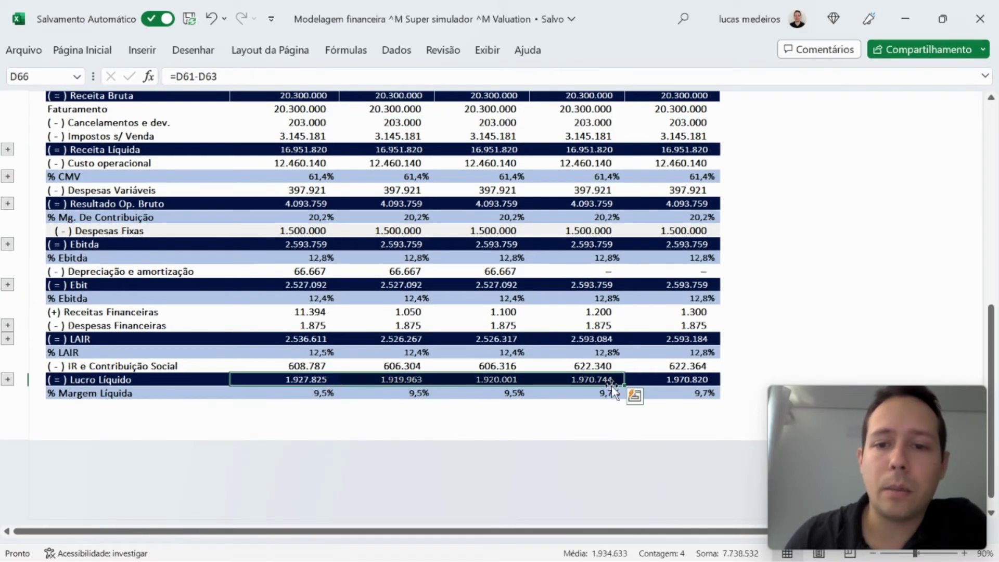
{"action": "left_click", "coordinate": [675, 394]}
{"action": "scroll", "coordinate": [457, 282], "scroll_direction": "up", "scroll_amount": 1}
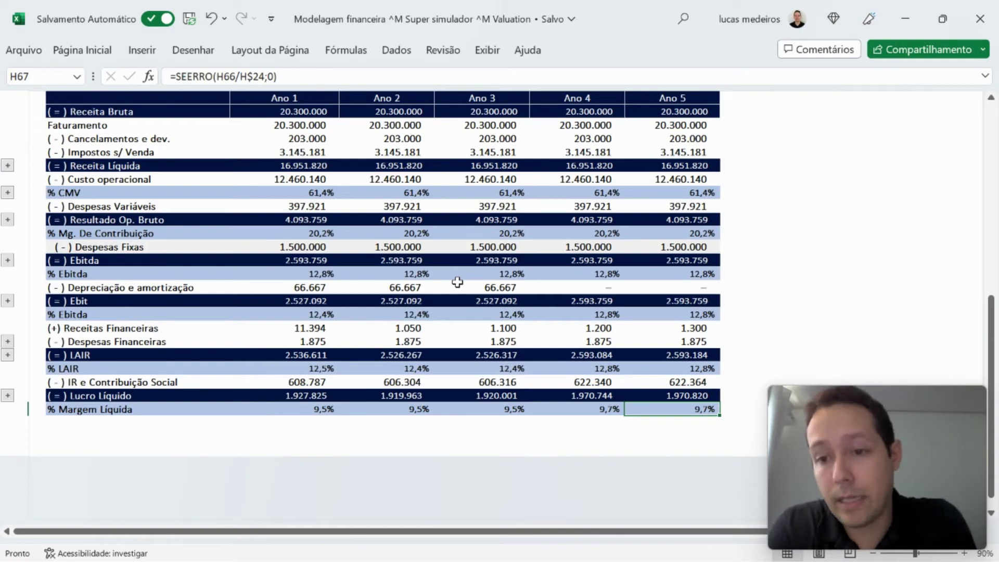
{"action": "left_click", "coordinate": [508, 409]}
{"action": "left_click", "coordinate": [565, 406]}
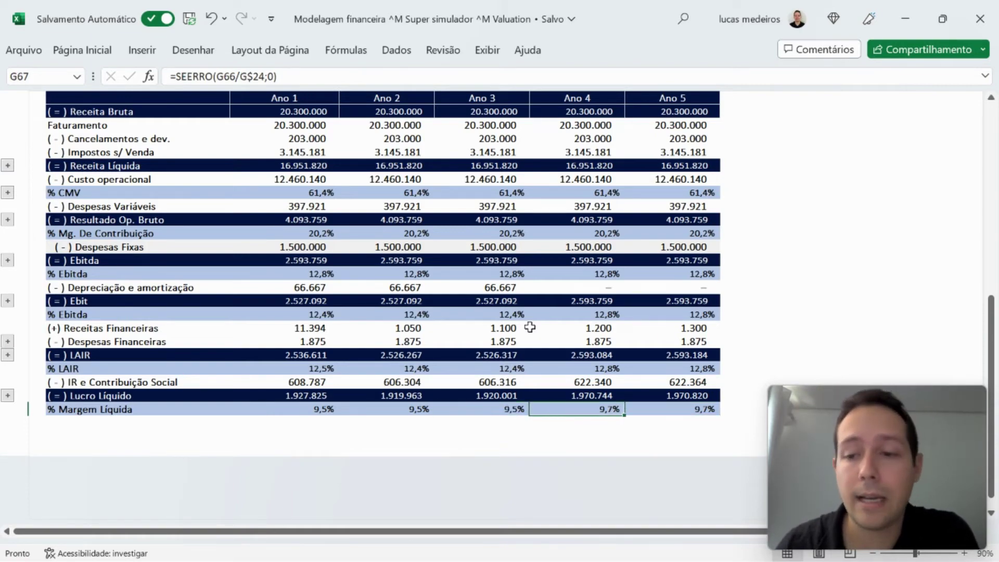
Examine the Faturamento, Cancelamentos and Impostos s/ Venda lines alongside the empty Ano 2 to Ano 5 growth-rate table.
{"action": "scroll", "coordinate": [530, 327], "scroll_direction": "up", "scroll_amount": 3}
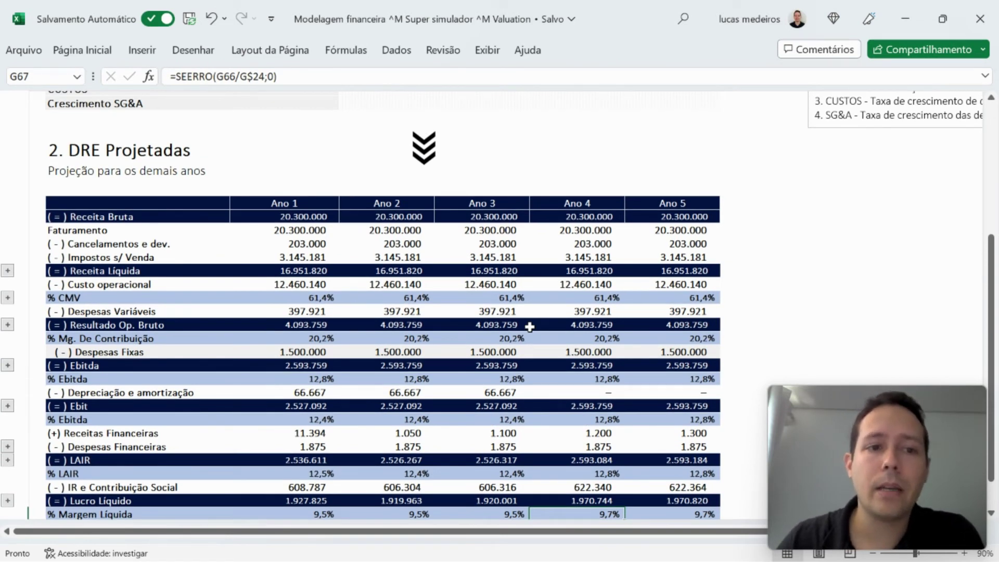
{"action": "left_click_drag", "start_coordinate": [306, 231], "coordinate": [655, 251]}
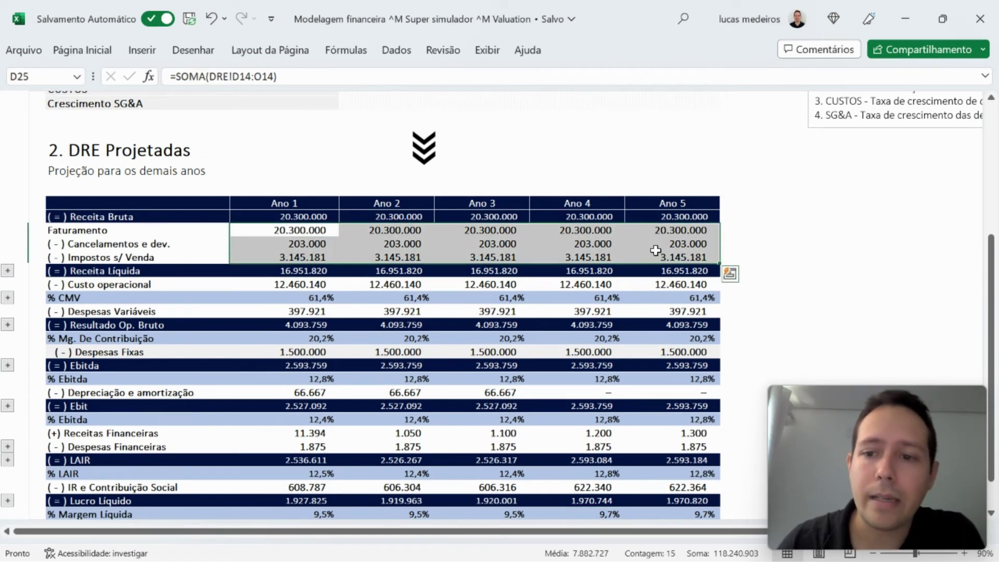
{"action": "left_click", "coordinate": [525, 326]}
{"action": "scroll", "coordinate": [529, 327], "scroll_direction": "up", "scroll_amount": 2}
{"action": "left_click", "coordinate": [407, 163]}
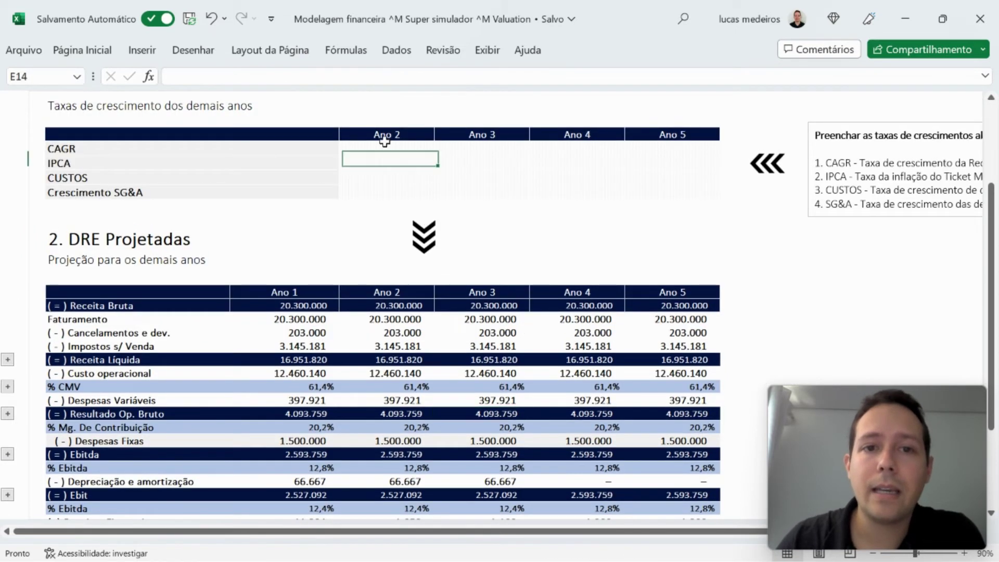
{"action": "left_click_drag", "start_coordinate": [384, 142], "coordinate": [655, 178]}
{"action": "left_click", "coordinate": [657, 196]}
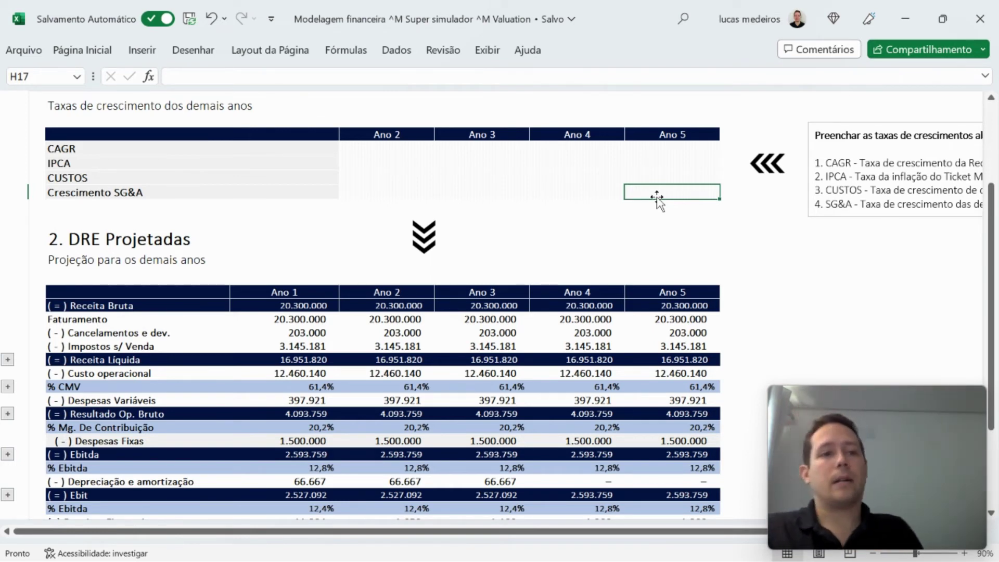
{"action": "key", "text": "Left"}
{"action": "key", "text": "Left"}
{"action": "key", "text": "Left"}
{"action": "key", "text": "Up"}
{"action": "key", "text": "Up"}
{"action": "key", "text": "Up"}
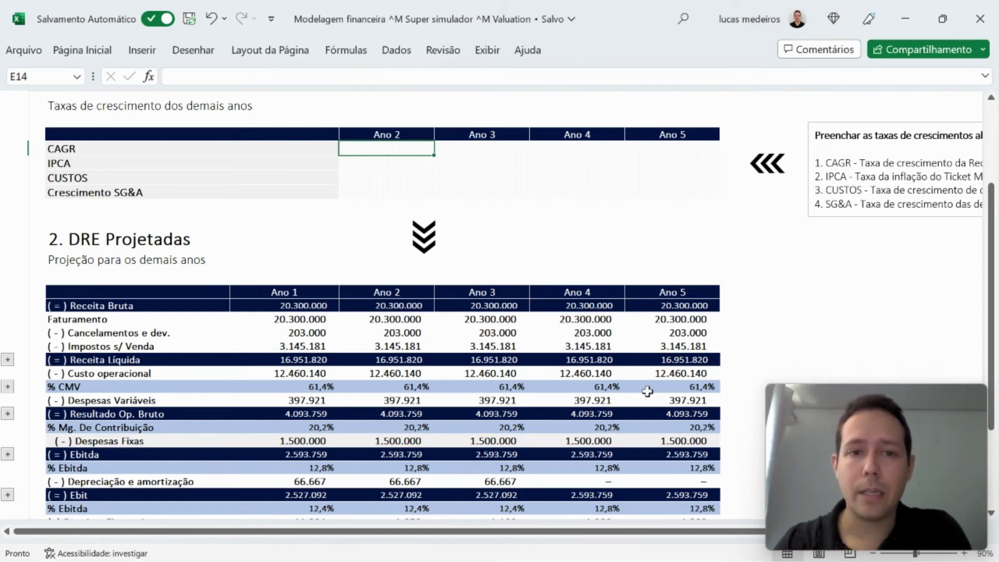
{"action": "left_click_drag", "start_coordinate": [397, 323], "coordinate": [691, 358]}
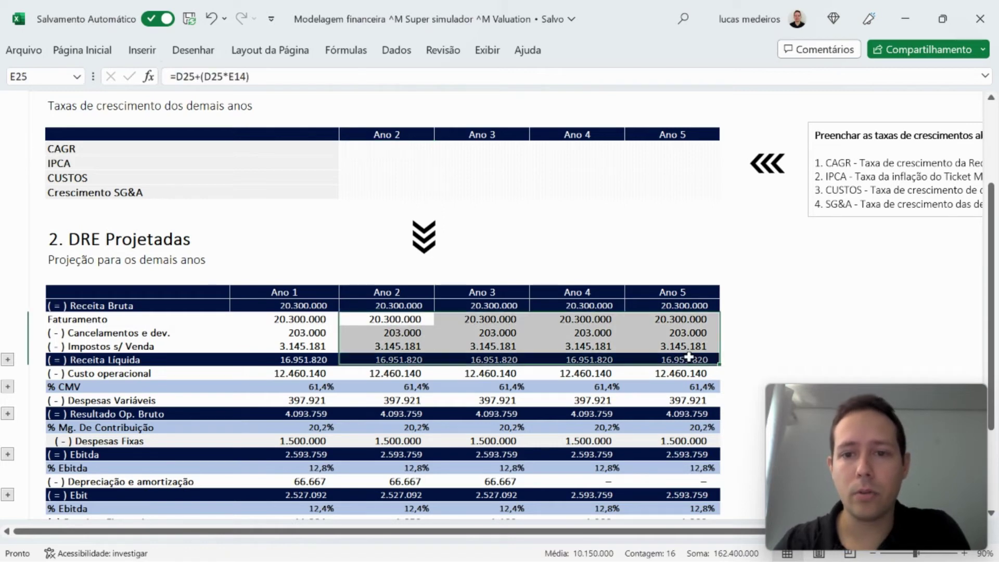
{"action": "left_click", "coordinate": [522, 216]}
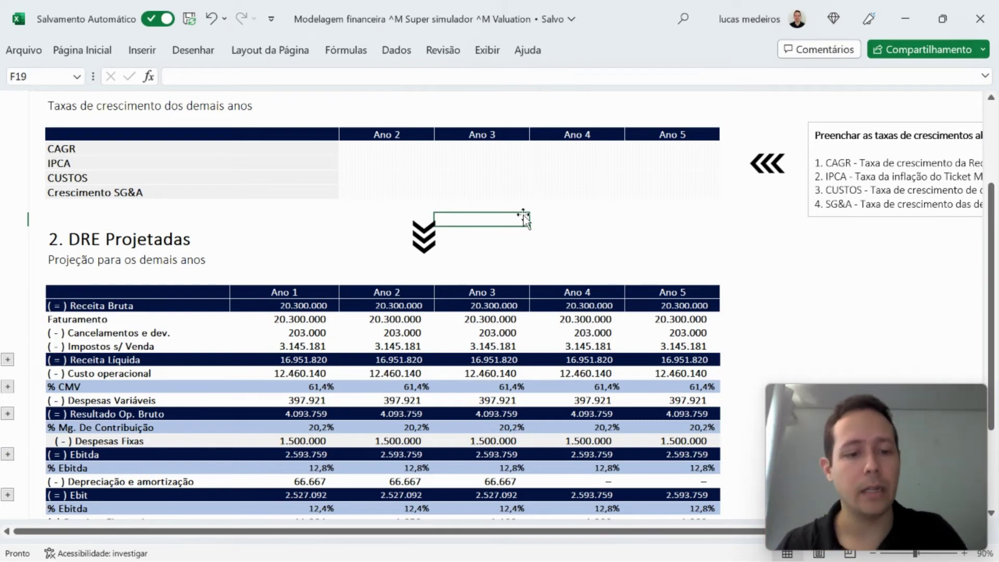
Switch to the Focus Relatório de Mercado PDF in Edge and look up the PIB Total forecasts for 2024 to 2026.
{"action": "key", "text": "alt+Tab"}
{"action": "key", "text": "alt+Tab"}
{"action": "key", "text": "alt+Tab"}
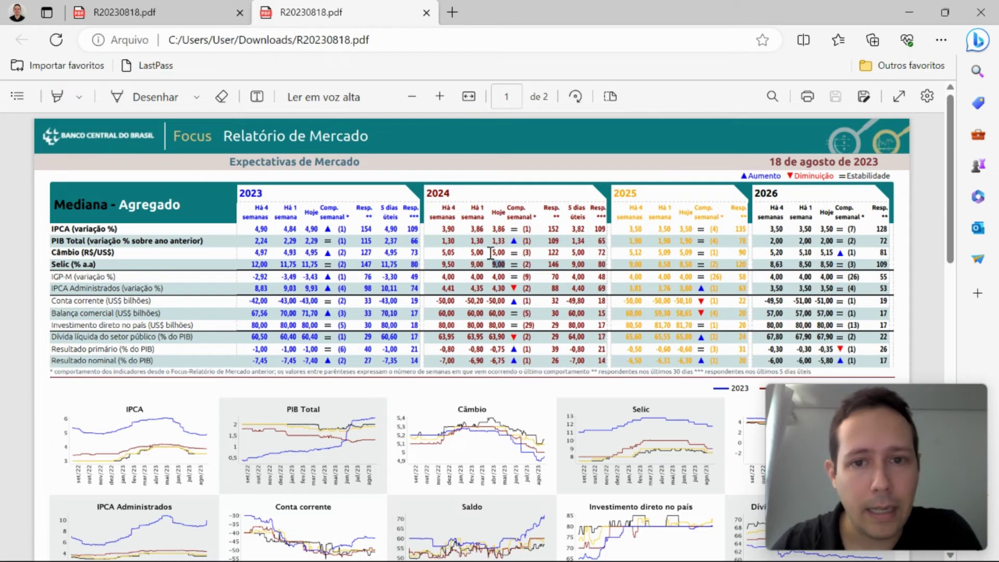
{"action": "double_click", "coordinate": [498, 241]}
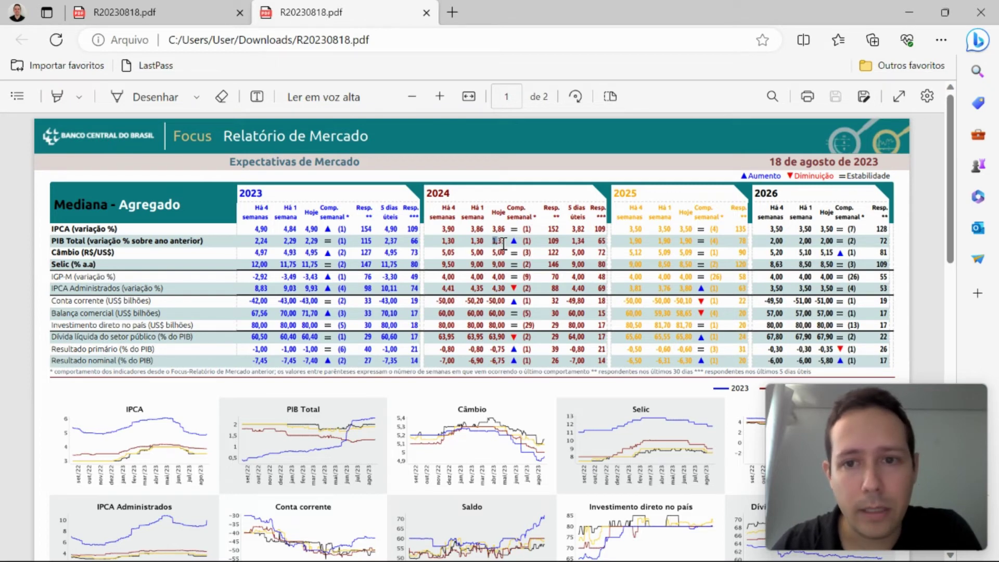
{"action": "left_click", "coordinate": [698, 255]}
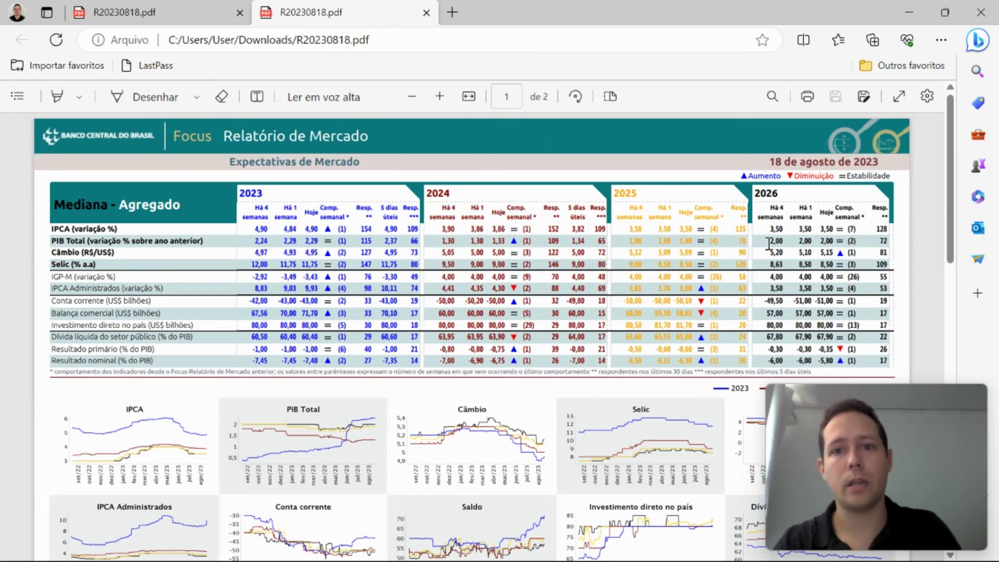
Switch back to the Excel workbook and set the Ano 2 CAGR to 1,33%.
{"action": "key", "text": "alt+Tab"}
{"action": "key", "text": "Up"}
{"action": "key", "text": "Up"}
{"action": "key", "text": "Up"}
{"action": "key", "text": "Up"}
{"action": "key", "text": "Left"}
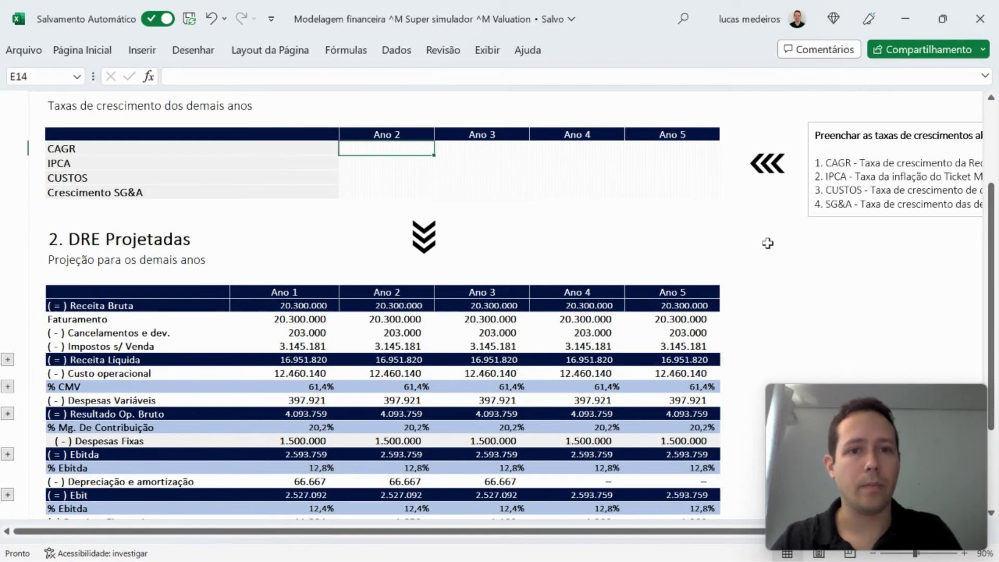
{"action": "type", "text": "1,33"}
{"action": "key", "text": "Return"}
Check the 2025 PIB forecast in the Focus report and set the Ano 3 CAGR to 1,90% in Excel.
{"action": "key", "text": "alt+Tab"}
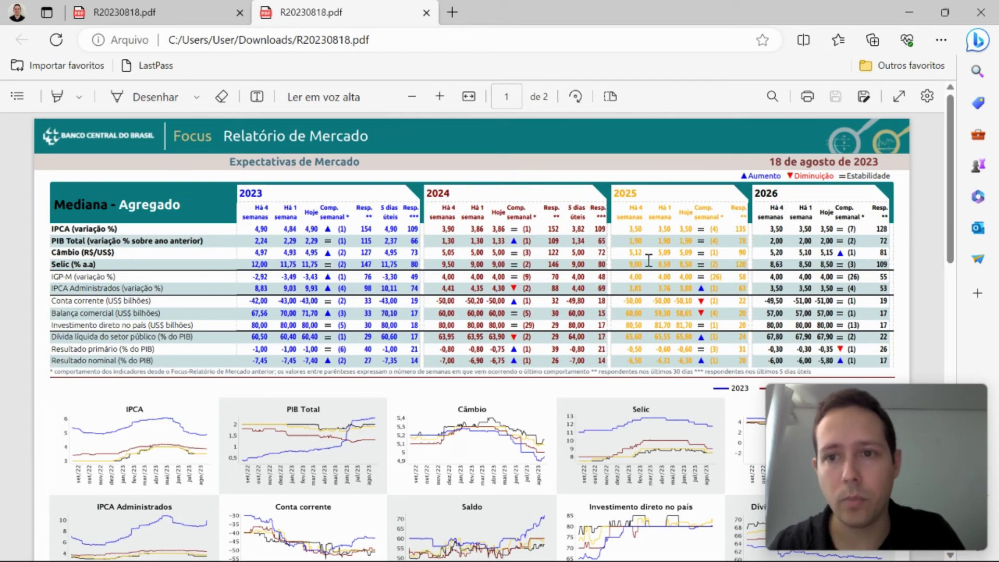
{"action": "key", "text": "alt+Tab"}
{"action": "key", "text": "Up"}
{"action": "key", "text": "Right"}
{"action": "type", "text": "1,90"}
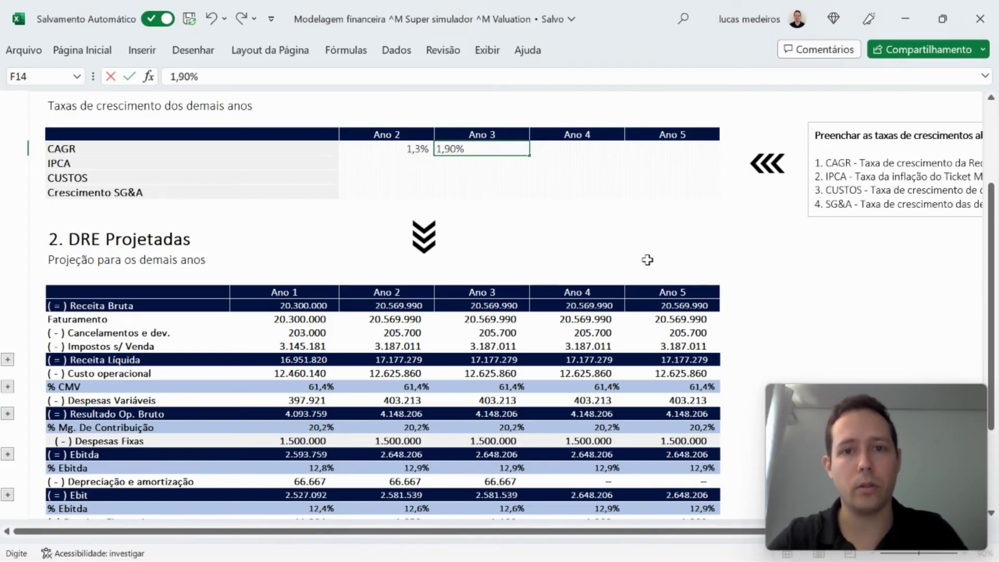
{"action": "key", "text": "Return"}
Set the CAGR growth rate to 2% for both Ano 4 and Ano 5.
{"action": "key", "text": "Up"}
{"action": "key", "text": "Right"}
{"action": "type", "text": "2"}
{"action": "key", "text": "Return"}
{"action": "key", "text": "Up"}
{"action": "key", "text": "Right"}
{"action": "type", "text": "2"}
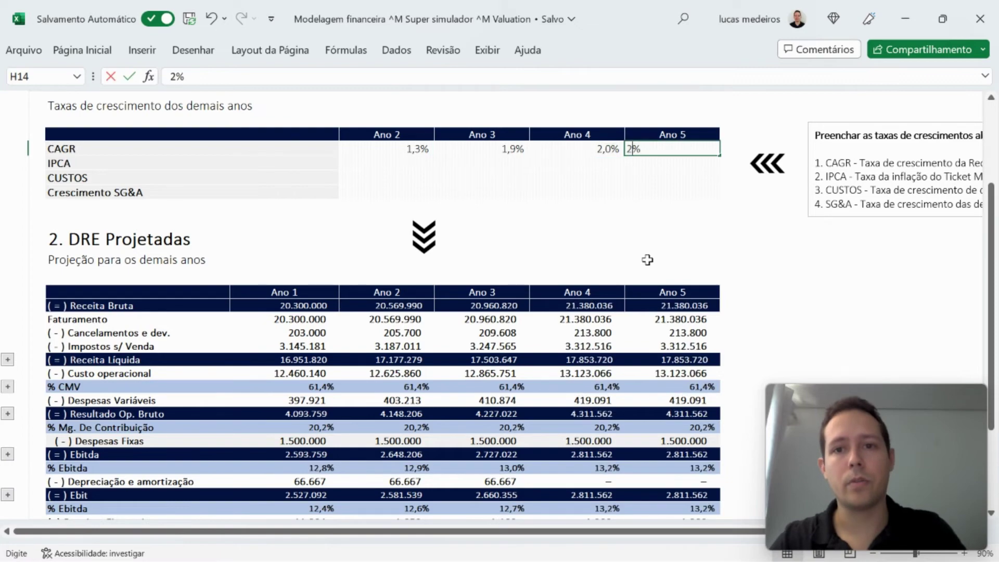
{"action": "key", "text": "Return"}
Consult the IPCA Administrados forecasts in the Focus report and set the IPCA to 4,3% for Ano 2 and 3,8% for Ano 3.
{"action": "key", "text": "Left"}
{"action": "key", "text": "Left"}
{"action": "key", "text": "Left"}
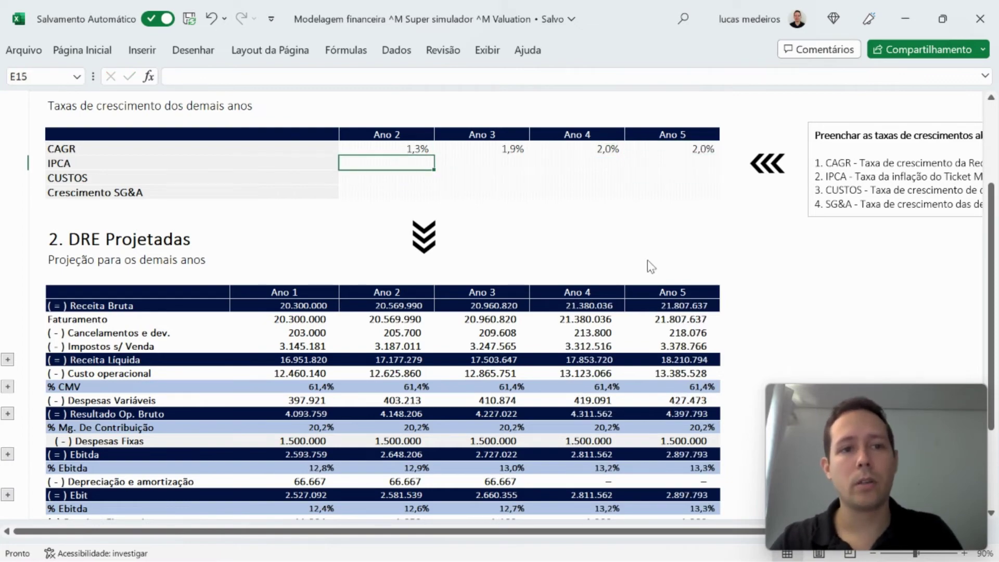
{"action": "key", "text": "alt+Tab"}
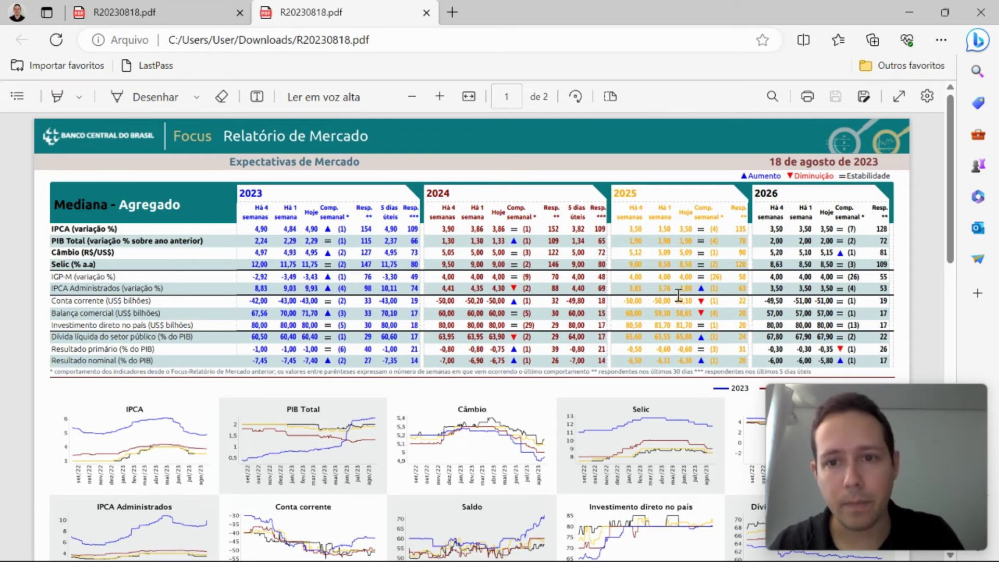
{"action": "key", "text": "alt+Tab"}
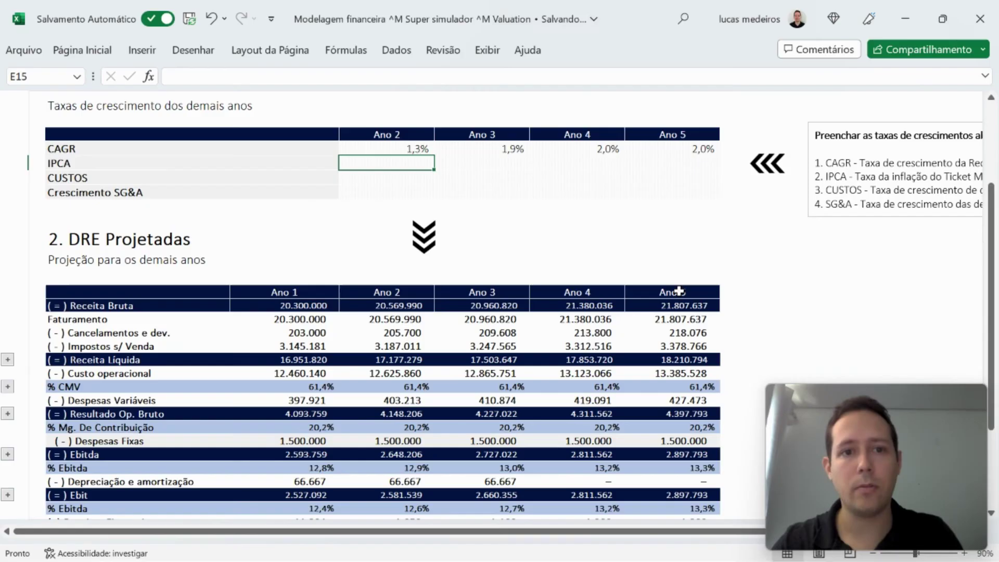
{"action": "type", "text": "4,3"}
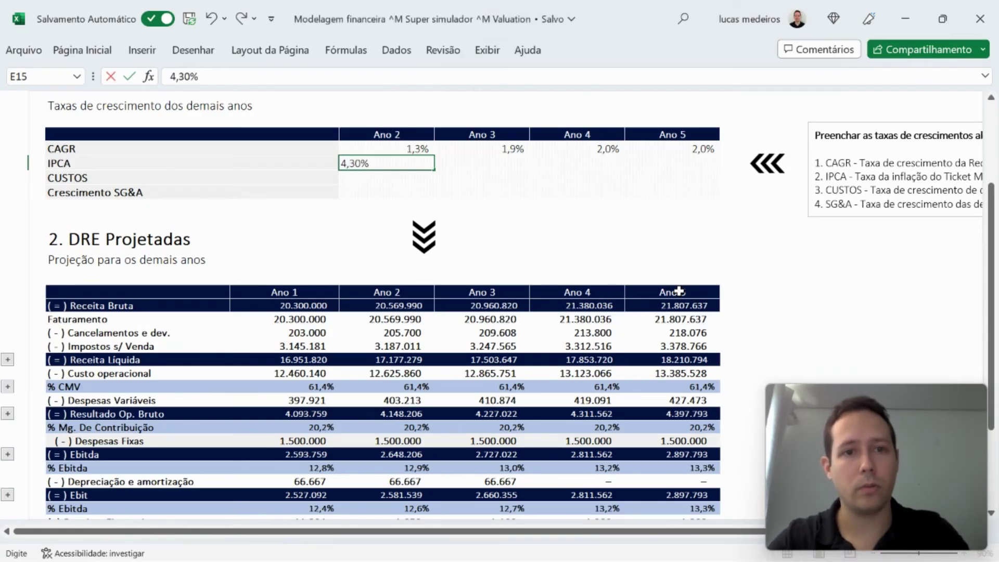
{"action": "key", "text": "Tab"}
{"action": "type", "text": "3,8"}
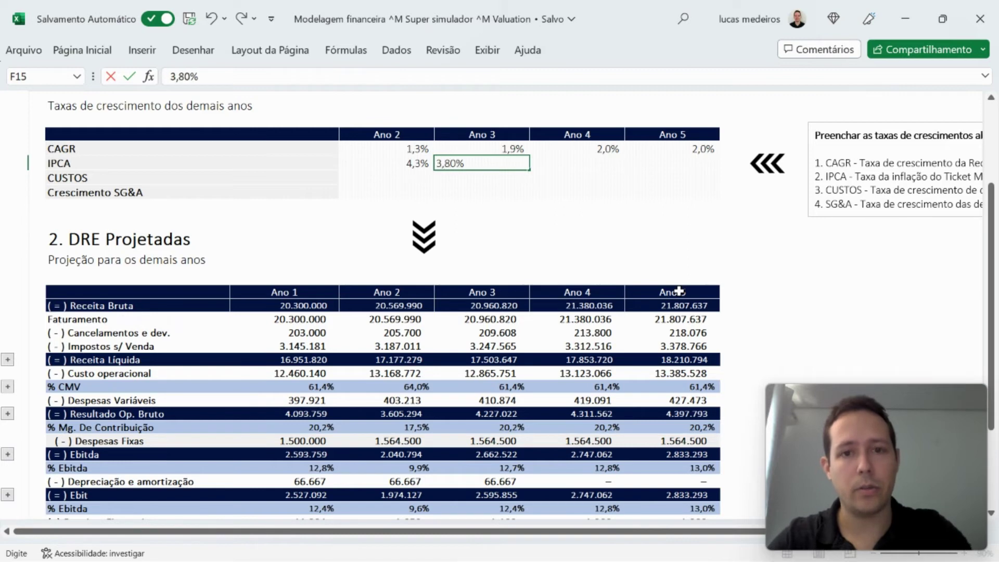
Set the IPCA rate to 3,5% for both Ano 4 and Ano 5.
{"action": "key", "text": "Return"}
{"action": "key", "text": "Up"}
{"action": "key", "text": "Right"}
{"action": "type", "text": "3,5"}
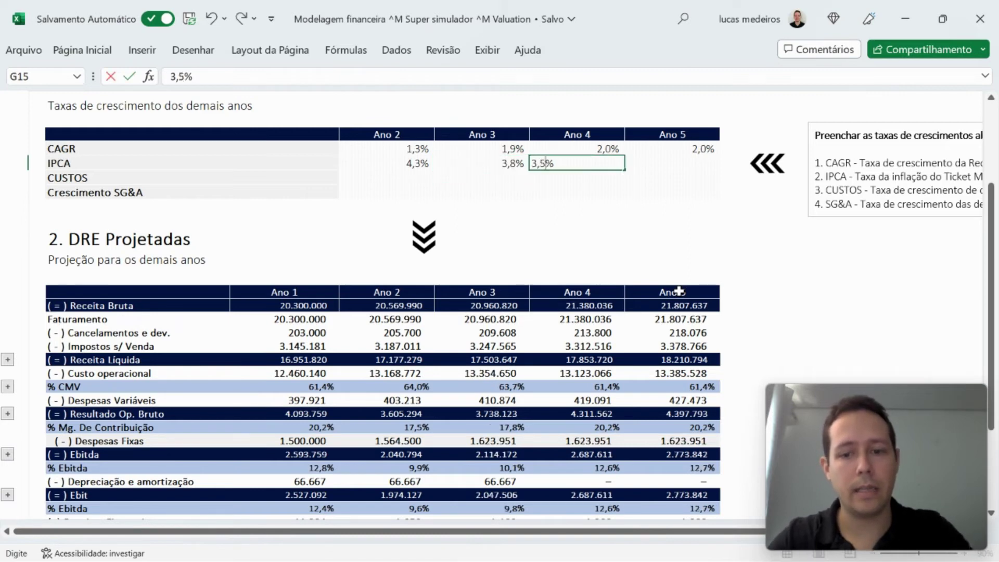
{"action": "key", "text": "Tab"}
{"action": "type", "text": "3,5"}
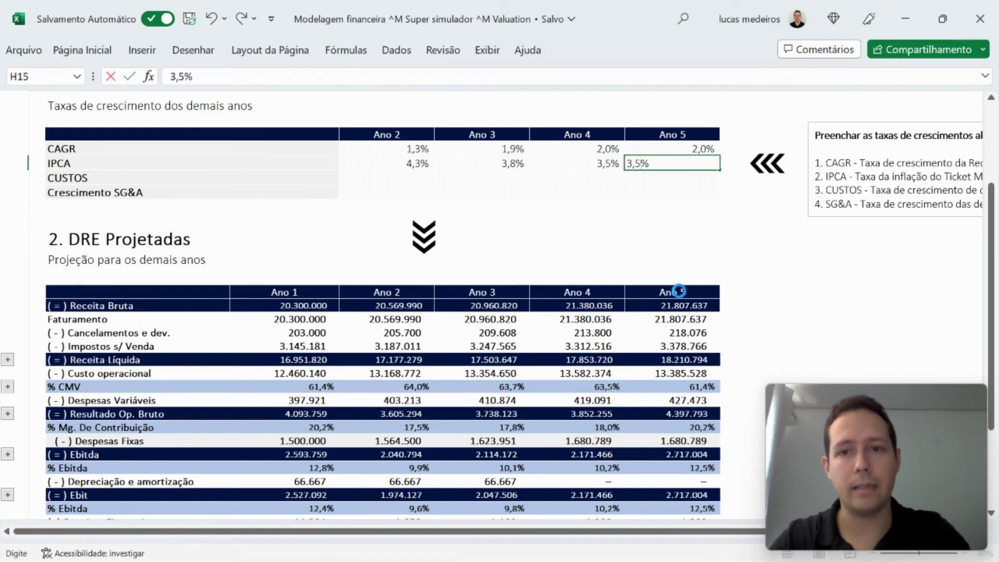
{"action": "key", "text": "Return"}
Review the IPCA rates from Ano 2 to Ano 5 and the empty CUSTOS row beneath them.
{"action": "key", "text": "Down"}
{"action": "key", "text": "Left"}
{"action": "key", "text": "Left"}
{"action": "key", "text": "Left"}
{"action": "key", "text": "Up"}
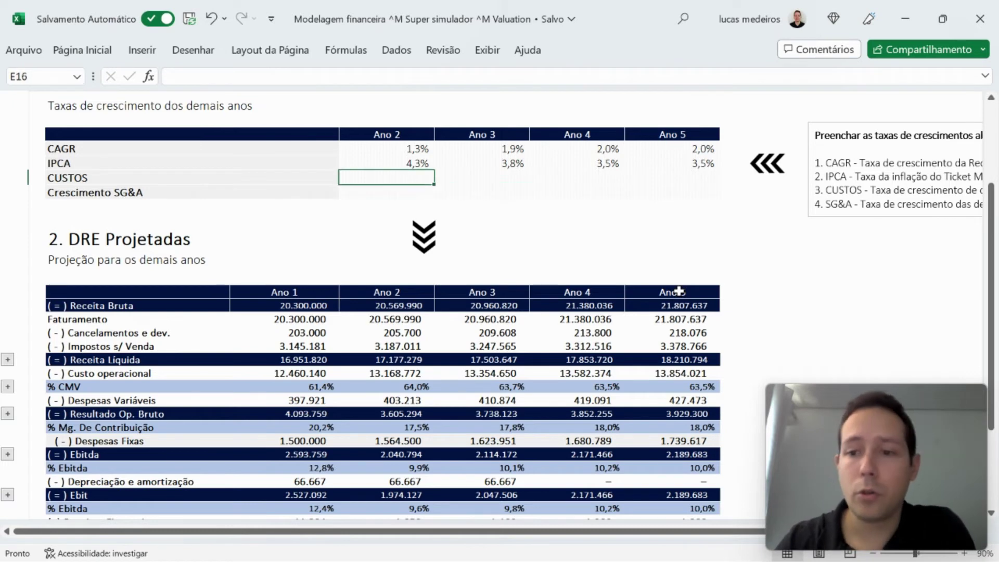
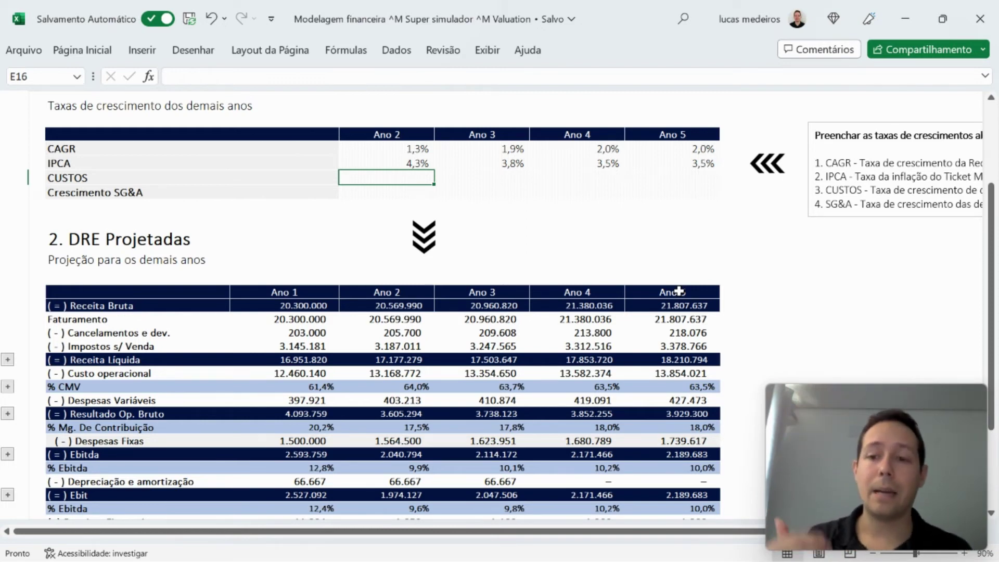
{"action": "key", "text": "Up"}
{"action": "key", "text": "Right"}
{"action": "key", "text": "Right"}
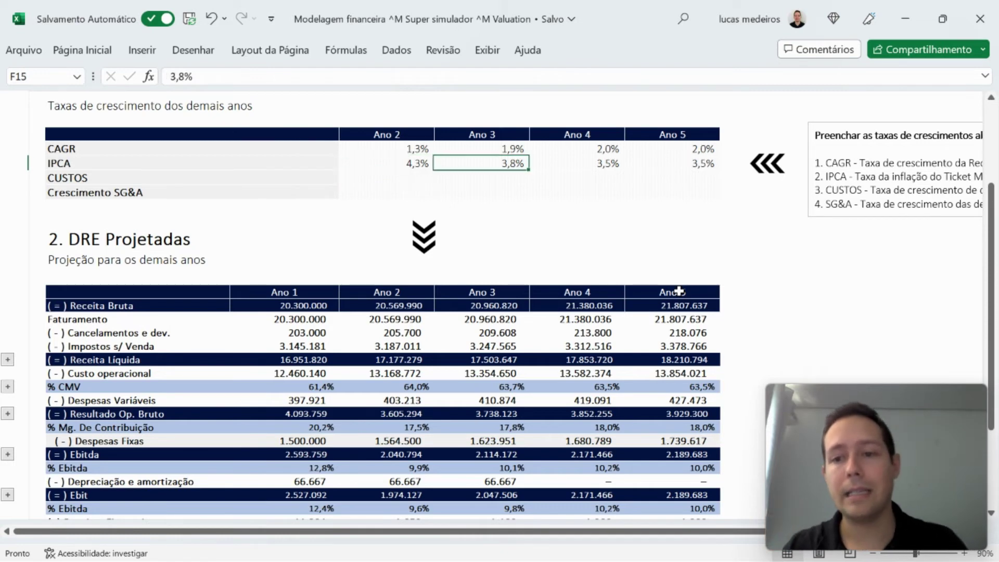
{"action": "key", "text": "Left"}
{"action": "key", "text": "Left"}
{"action": "key", "text": "Down"}
{"action": "key", "text": "Up"}
{"action": "key", "text": "Right"}
{"action": "key", "text": "Right"}
{"action": "key", "text": "Right"}
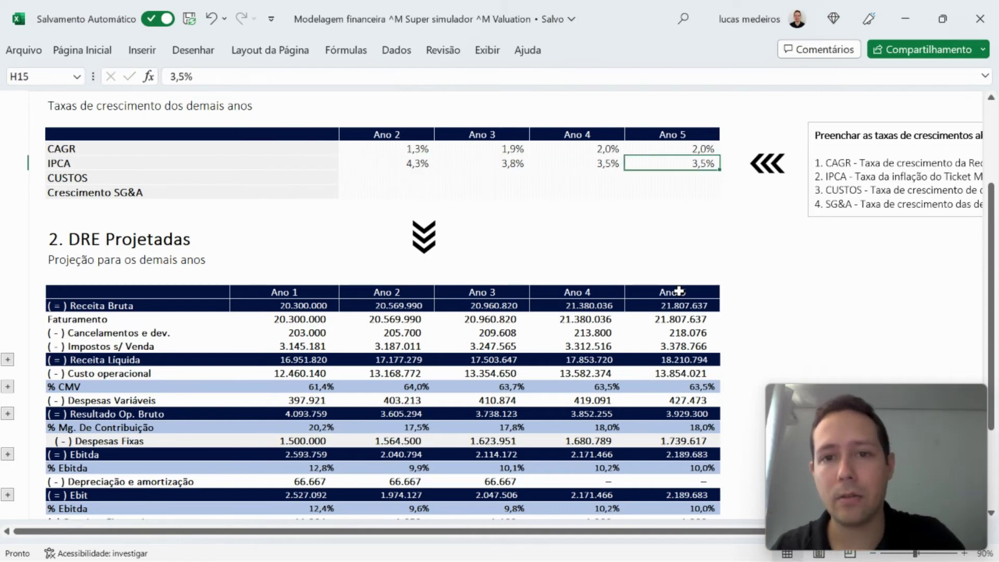
{"action": "key", "text": "Down"}
{"action": "key", "text": "Up"}
{"action": "key", "text": "Left"}
{"action": "key", "text": "Left"}
{"action": "key", "text": "Left"}
{"action": "key", "text": "F2"}
{"action": "key", "text": "Escape"}
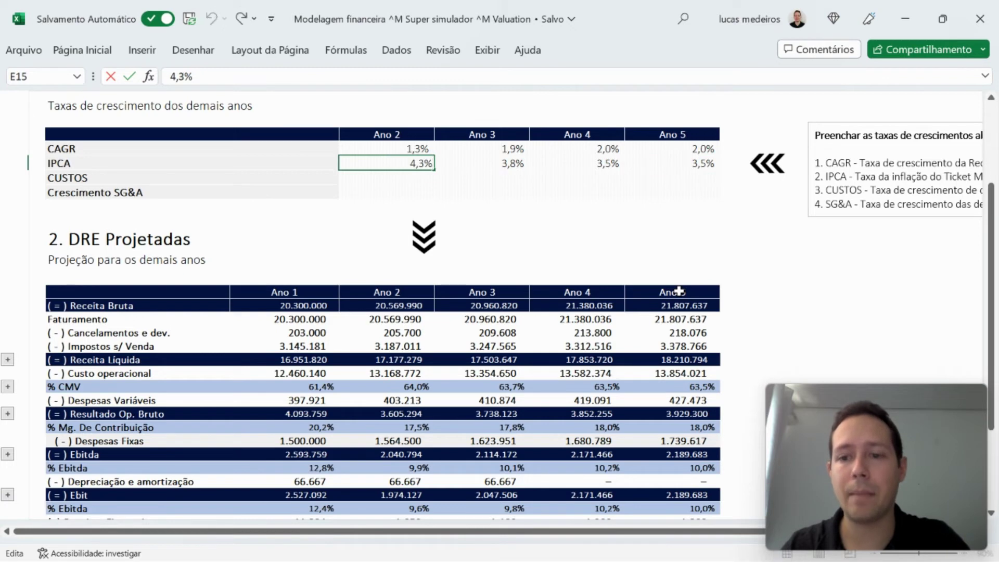
{"action": "key", "text": "Right"}
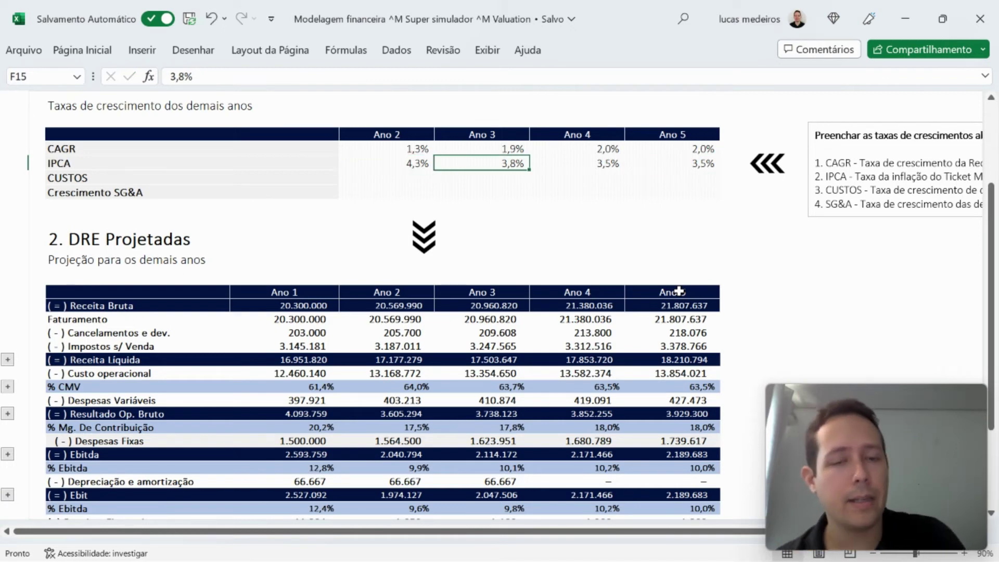
Set the Crescimento SG&A rate for Ano 2 to 0,5%.
{"action": "left_click", "coordinate": [392, 178]}
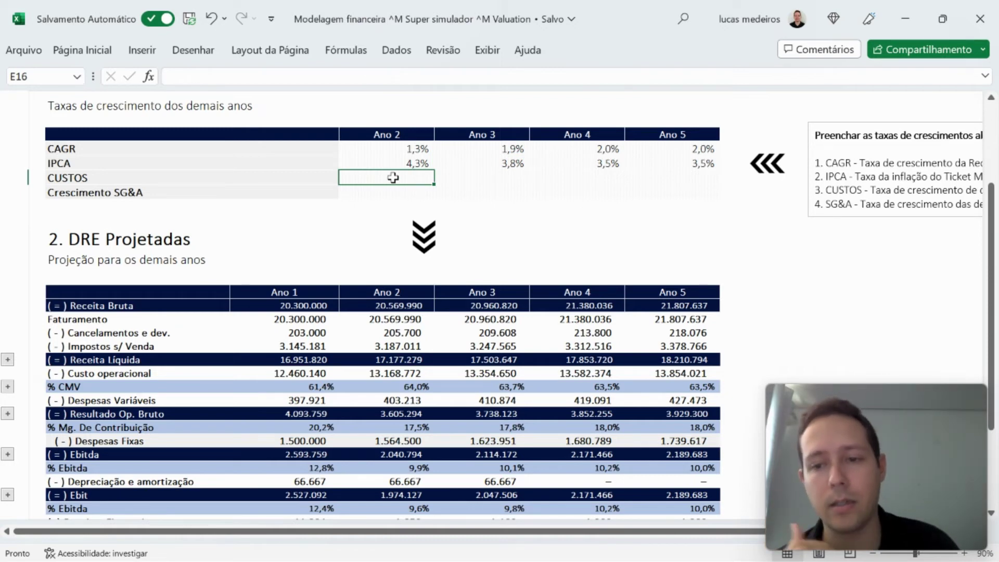
{"action": "key", "text": "Return"}
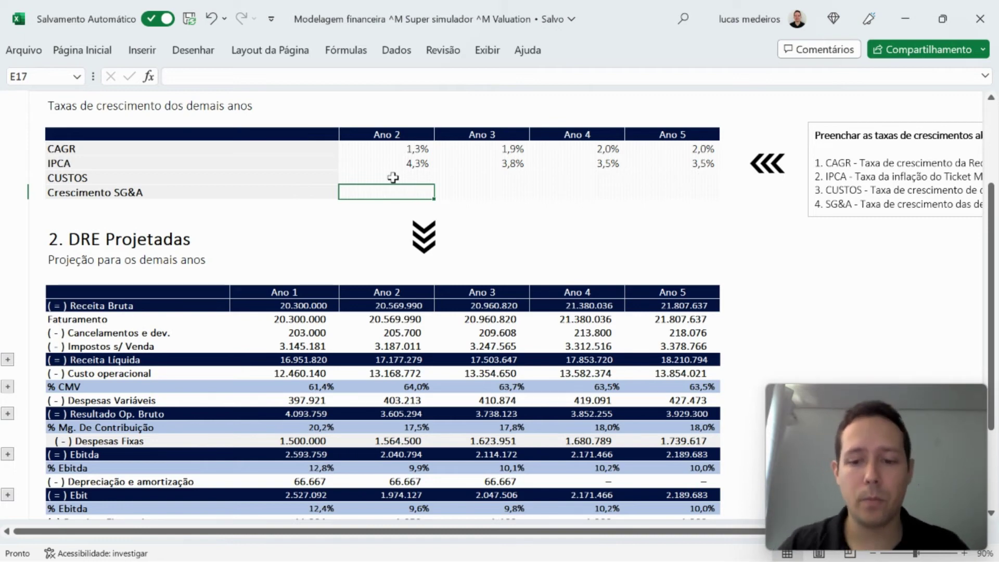
{"action": "type", "text": "0,5"}
{"action": "key", "text": "Return"}
{"action": "key", "text": "Up"}
Copy the Ano 2 Crescimento SG&A rate across to Ano 3, Ano 4 and Ano 5.
{"action": "key", "text": "ctrl+c"}
{"action": "key", "text": "shift+Right"}
{"action": "key", "text": "shift+Right"}
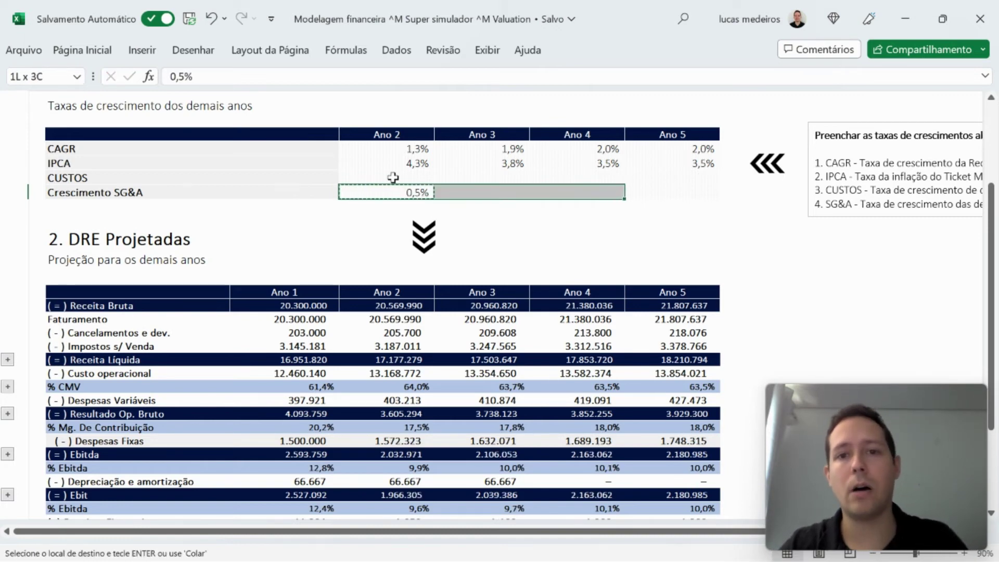
{"action": "key", "text": "shift+Right"}
{"action": "key", "text": "ctrl+v"}
{"action": "key", "text": "Escape"}
{"action": "key", "text": "Down"}
{"action": "key", "text": "Up"}
{"action": "key", "text": "Down"}
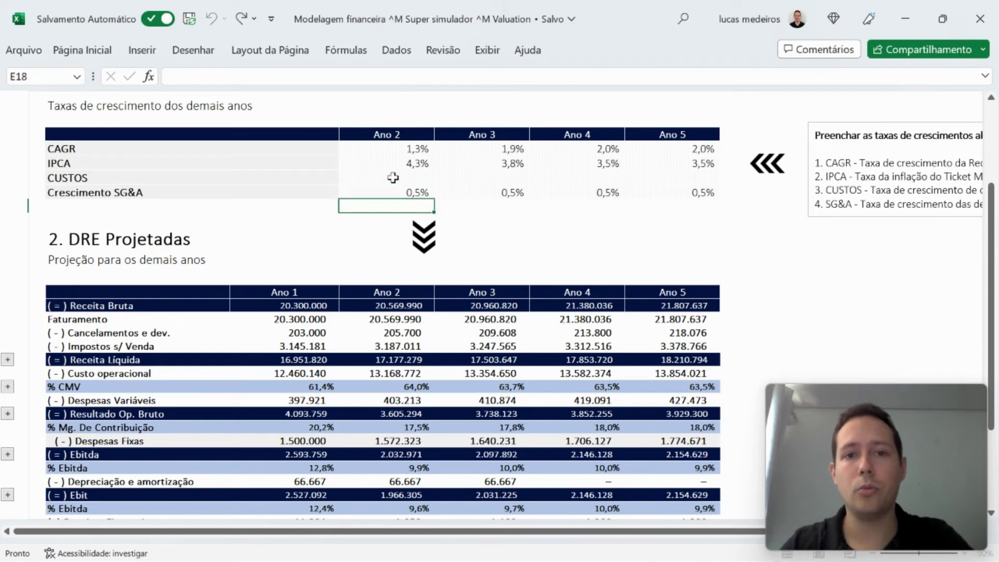
{"action": "key", "text": "Up"}
{"action": "key", "text": "Right"}
{"action": "key", "text": "Down"}
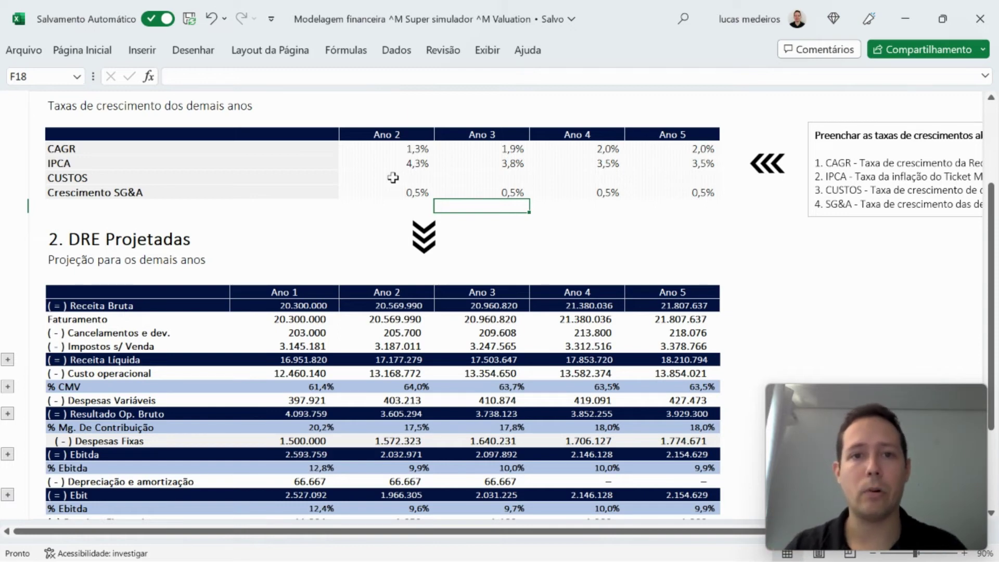
Inspect the Faturamento formulas from Ano 2 to Ano 5 in the projected DRE.
{"action": "left_click", "coordinate": [398, 321]}
{"action": "key", "text": "Right"}
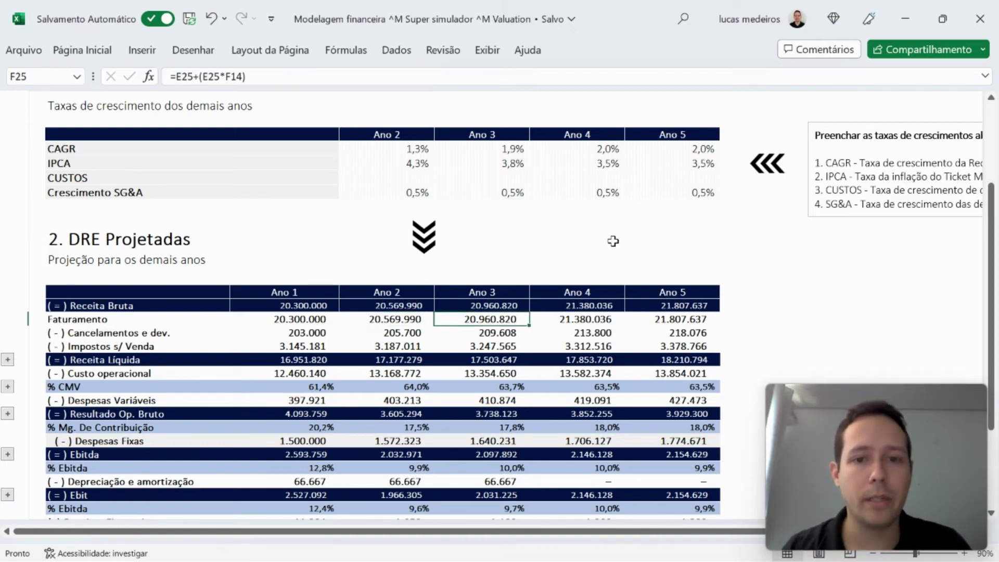
{"action": "key", "text": "Right"}
{"action": "key", "text": "Right"}
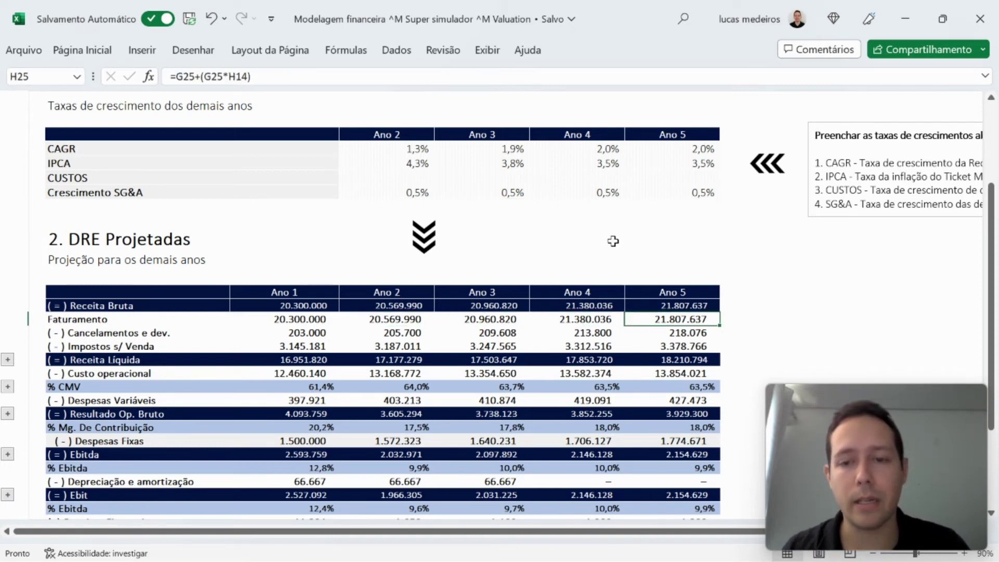
{"action": "key", "text": "Left"}
{"action": "key", "text": "Right"}
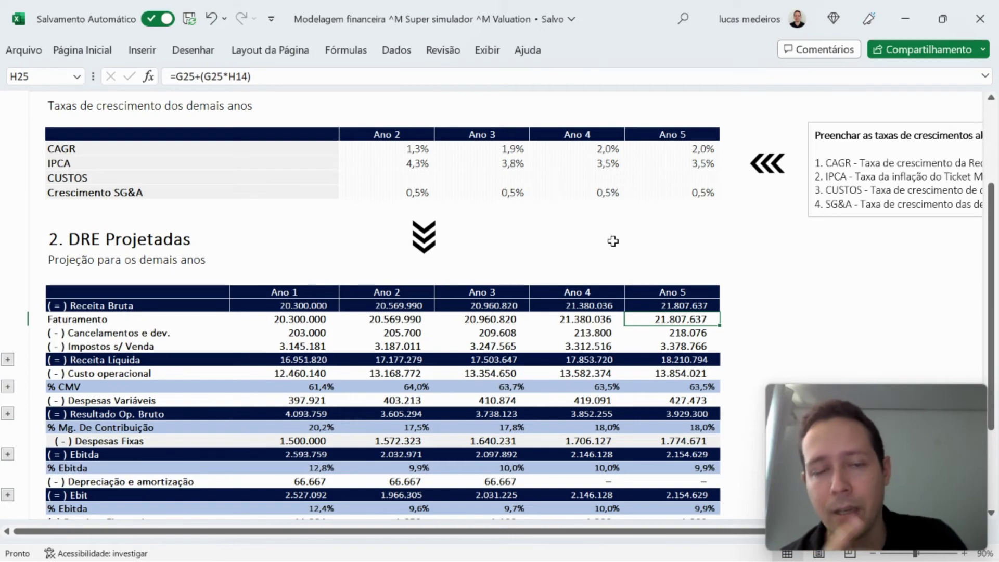
Compare the % Margem Líquida cells from Ano 1 to Ano 5 in the projected DRE.
{"action": "scroll", "coordinate": [613, 241], "scroll_direction": "down", "scroll_amount": 5}
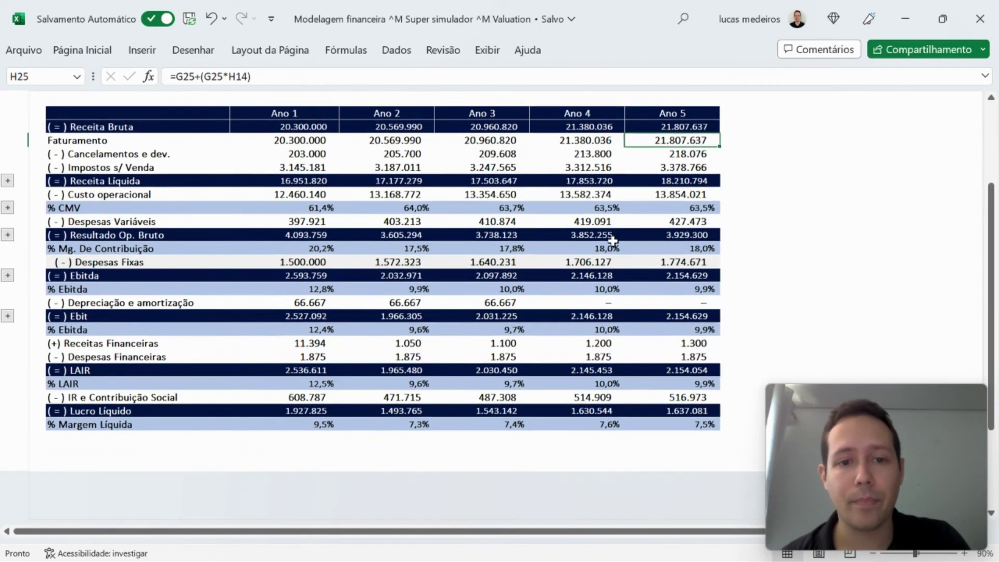
{"action": "left_click", "coordinate": [423, 414]}
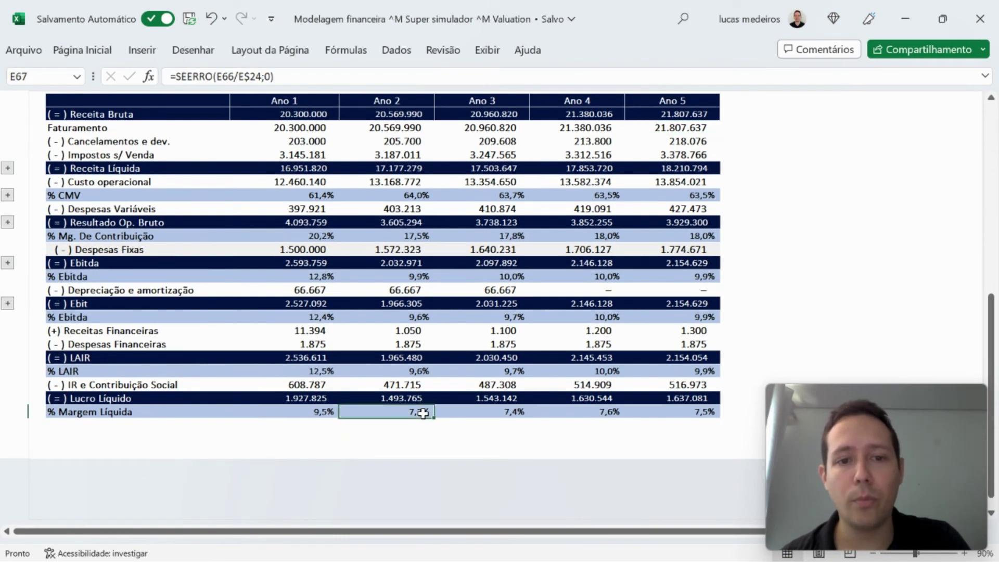
{"action": "left_click", "coordinate": [307, 412]}
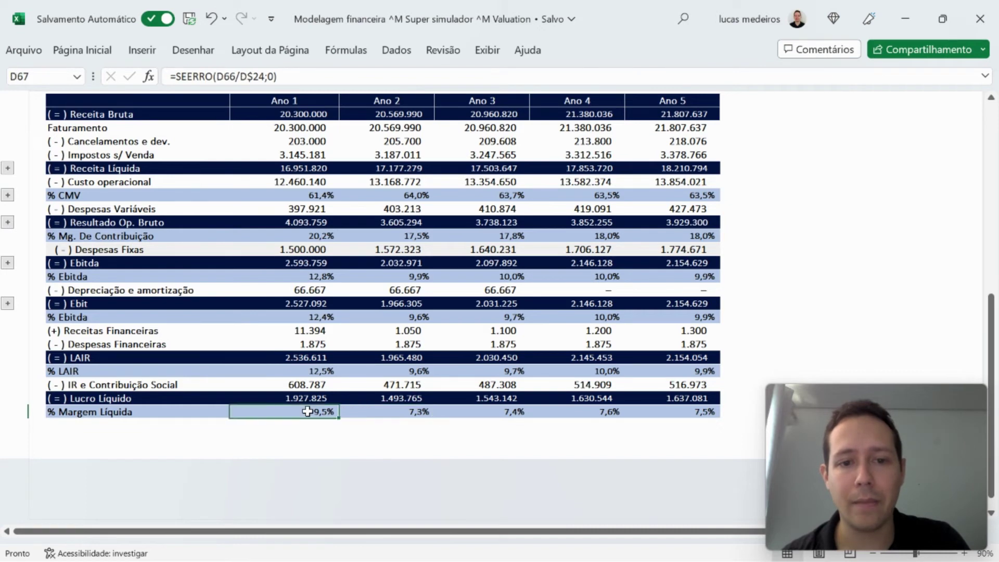
{"action": "left_click", "coordinate": [405, 415]}
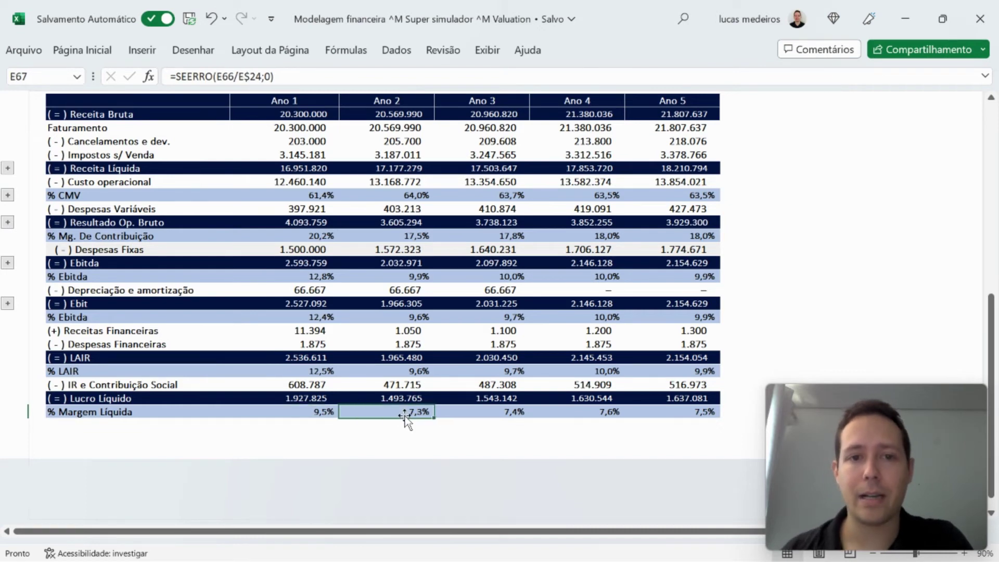
{"action": "left_click", "coordinate": [518, 411]}
{"action": "left_click", "coordinate": [599, 414]}
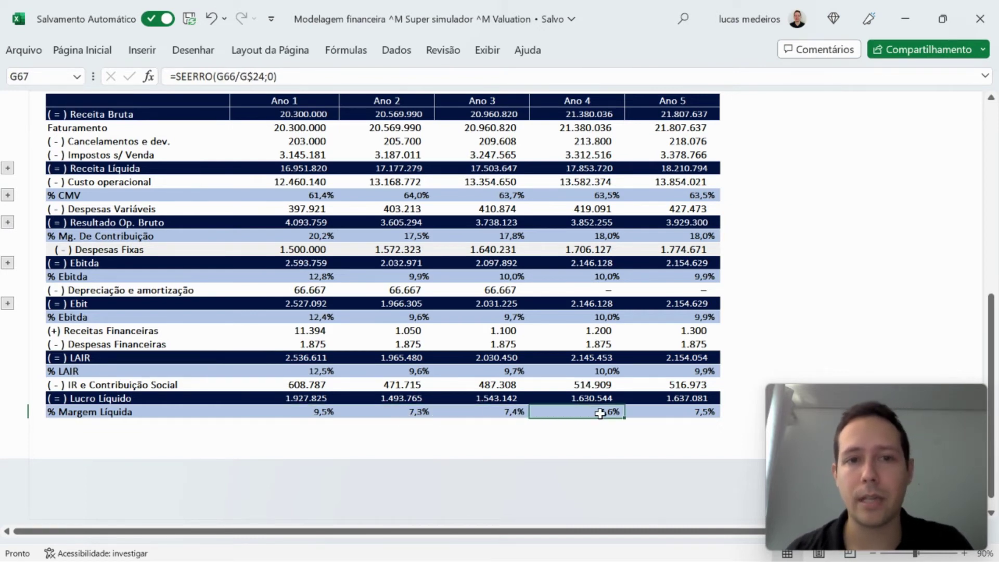
{"action": "left_click", "coordinate": [708, 413]}
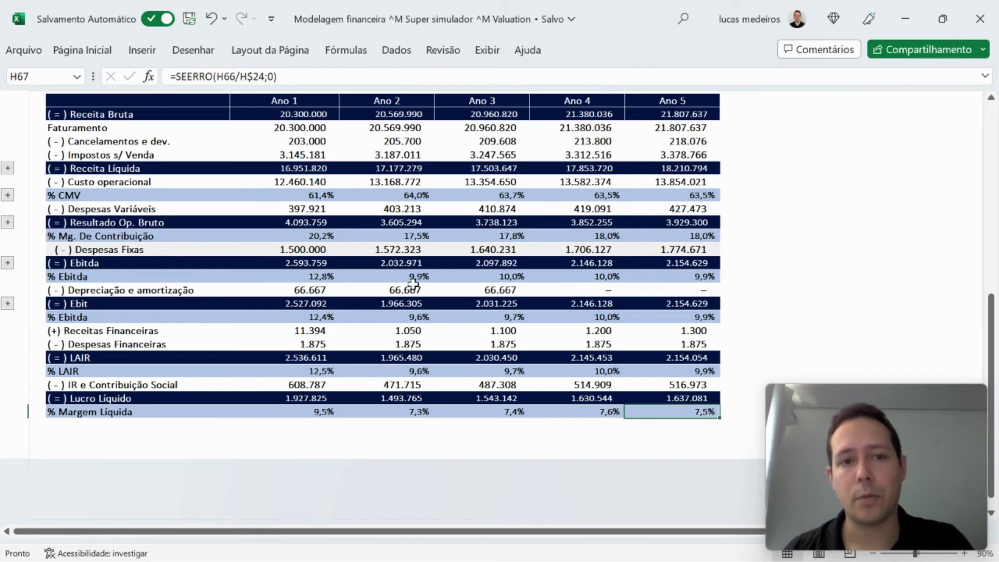
{"action": "scroll", "coordinate": [413, 284], "scroll_direction": "up", "scroll_amount": 5}
{"action": "scroll", "coordinate": [414, 284], "scroll_direction": "down", "scroll_amount": 3}
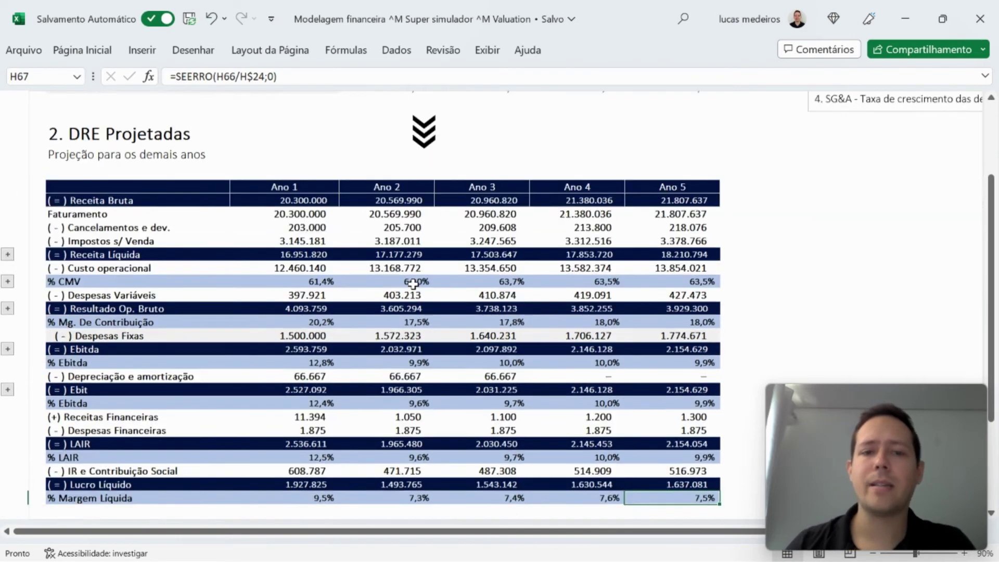
{"action": "left_click", "coordinate": [409, 485]}
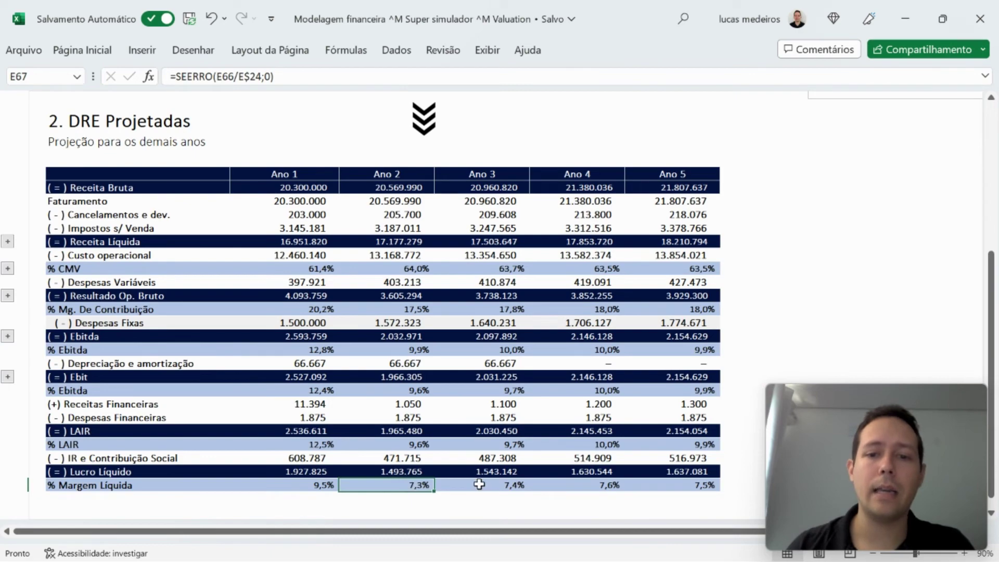
{"action": "left_click", "coordinate": [515, 485]}
{"action": "left_click", "coordinate": [611, 485]}
{"action": "left_click", "coordinate": [521, 485]}
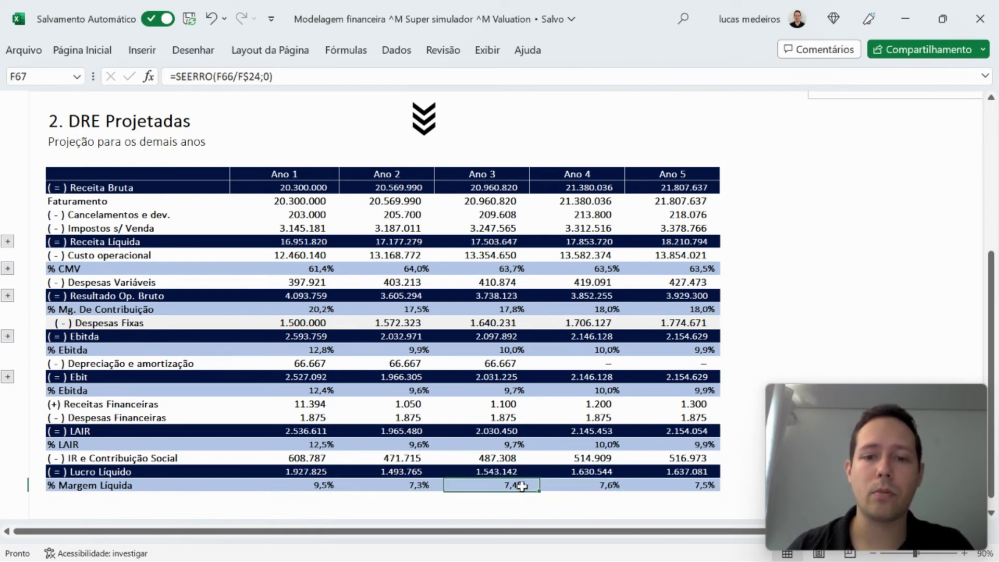
{"action": "left_click", "coordinate": [582, 483]}
{"action": "left_click", "coordinate": [698, 485]}
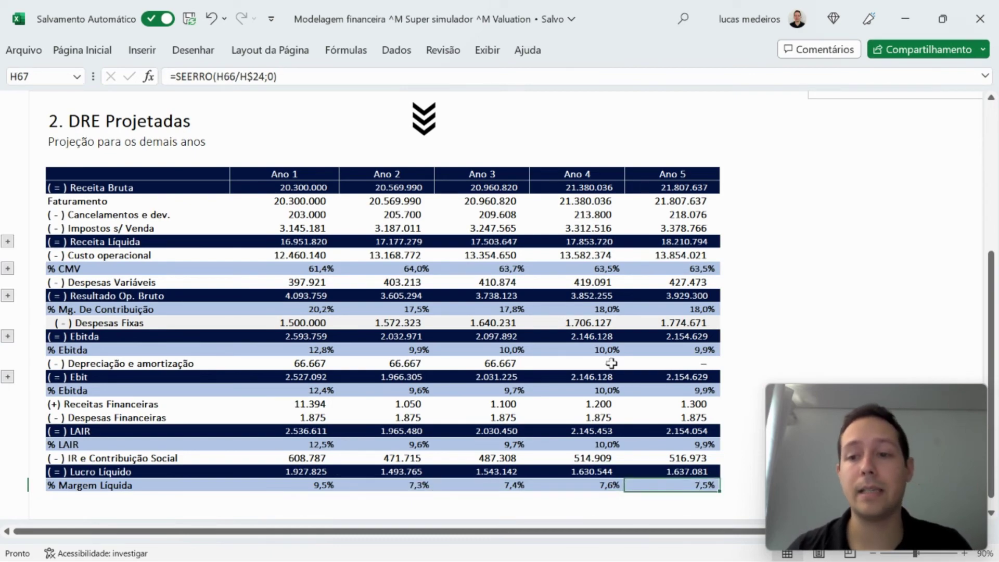
Review the IPCA rates from Ano 2 to Ano 5 and the instructions for filling in the growth rates.
{"action": "scroll", "coordinate": [612, 364], "scroll_direction": "up", "scroll_amount": 4}
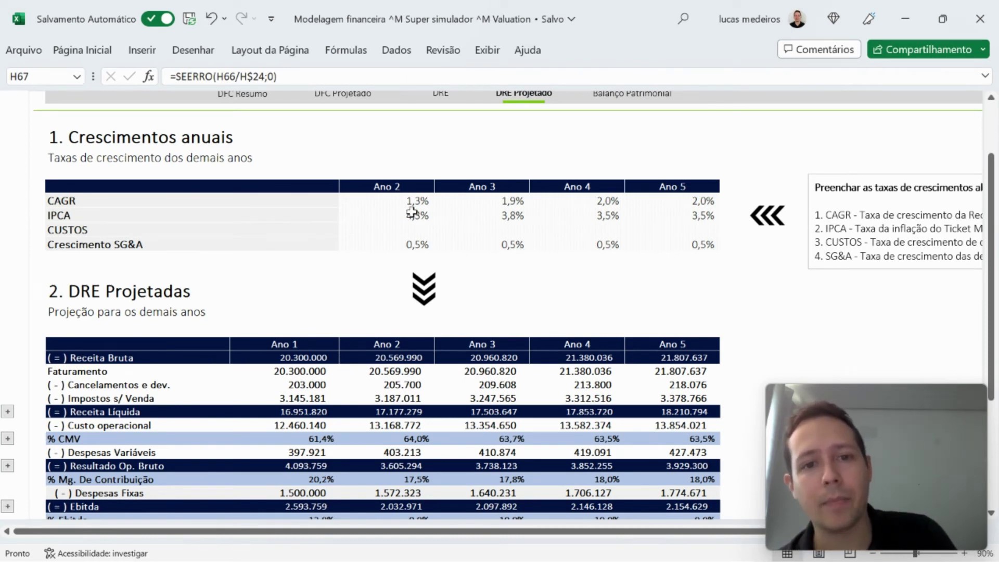
{"action": "left_click_drag", "start_coordinate": [412, 211], "coordinate": [712, 216]}
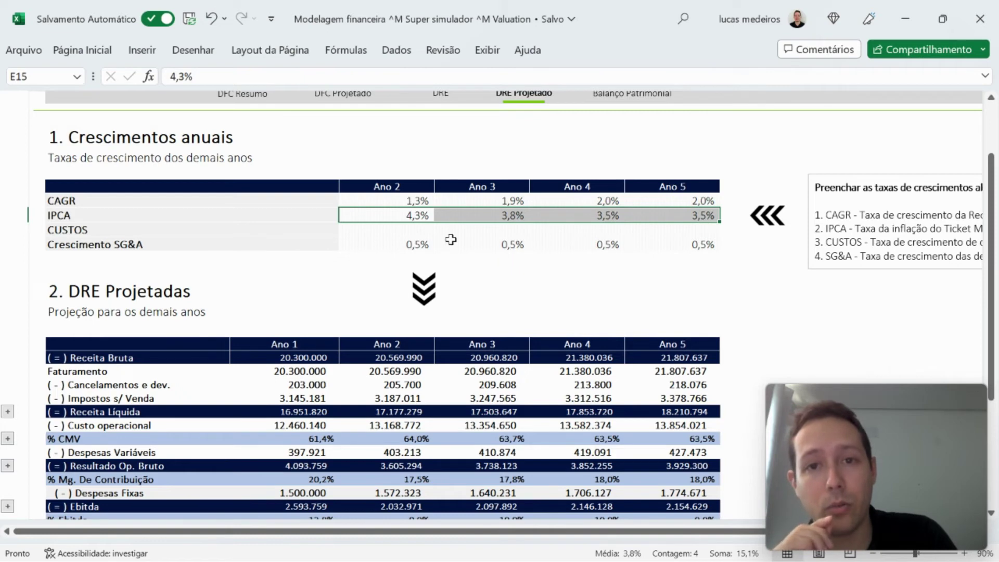
{"action": "scroll", "coordinate": [416, 218], "scroll_direction": "up", "scroll_amount": 2}
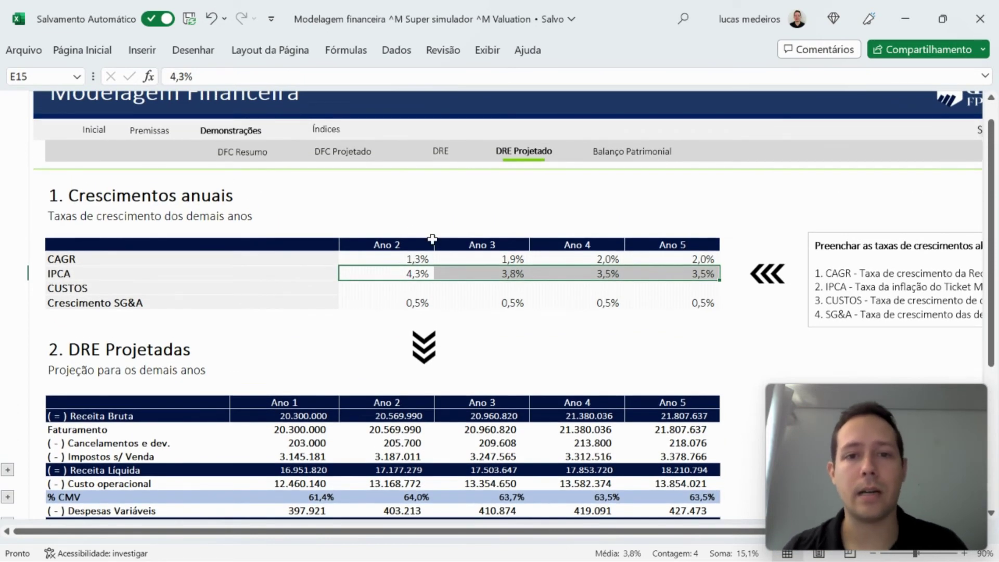
{"action": "left_click", "coordinate": [413, 225]}
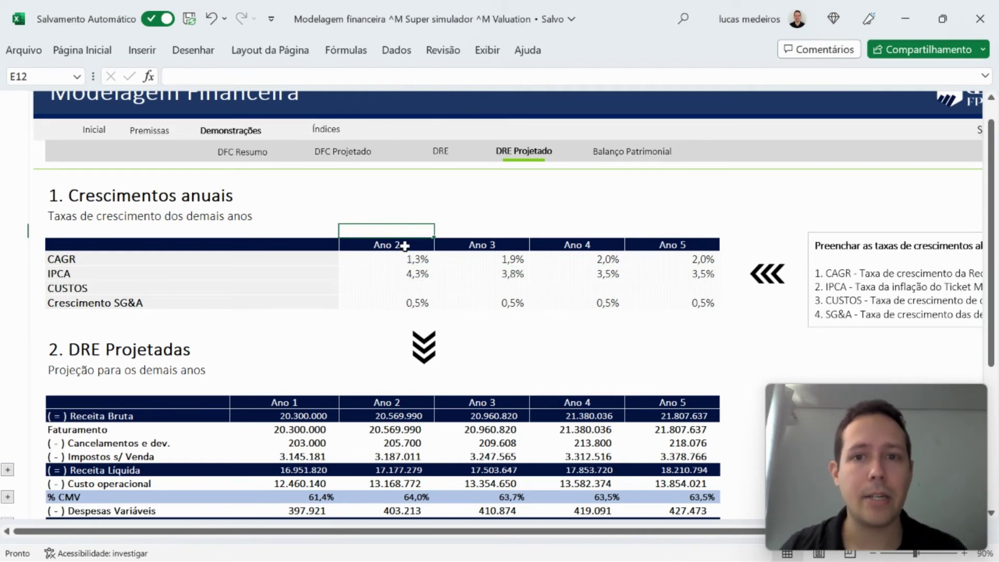
{"action": "scroll", "coordinate": [579, 203], "scroll_direction": "right", "scroll_amount": 3}
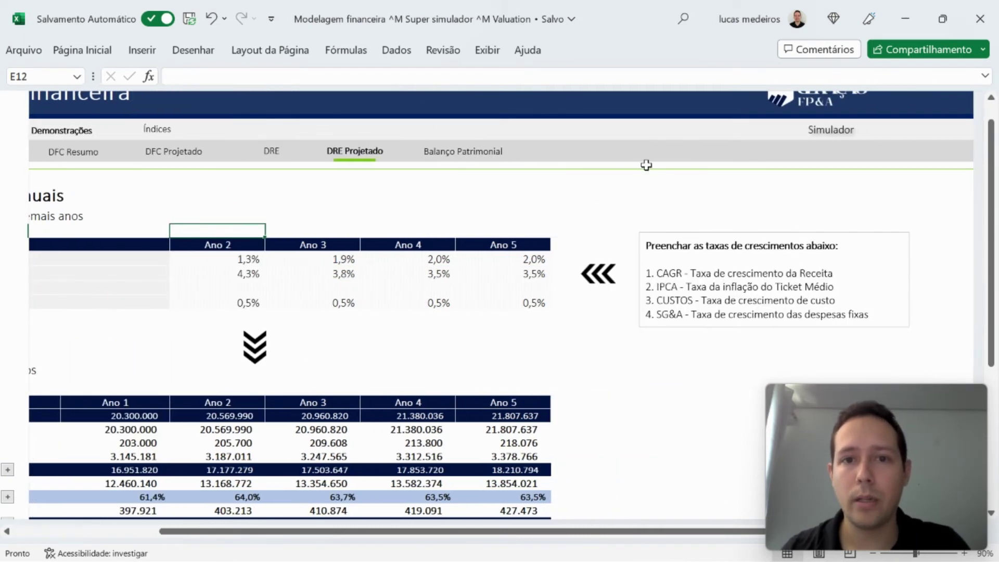
Open the Balanço Patrimonial and inspect the Ano 2 cells for Impostos sobre vendas, Juros aplicações and Salários a pagar.
{"action": "left_click", "coordinate": [457, 154]}
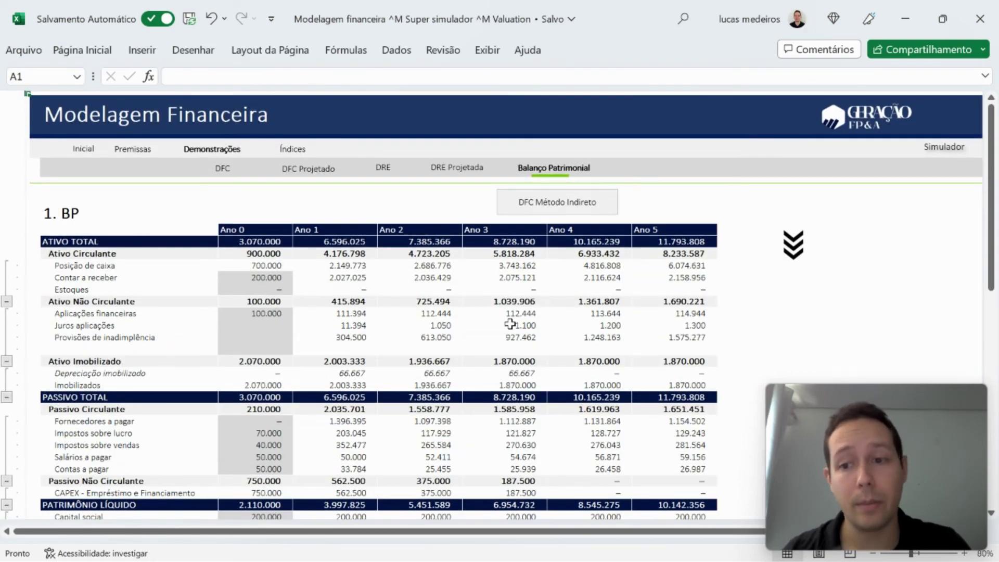
{"action": "scroll", "coordinate": [510, 325], "scroll_direction": "down", "scroll_amount": 2}
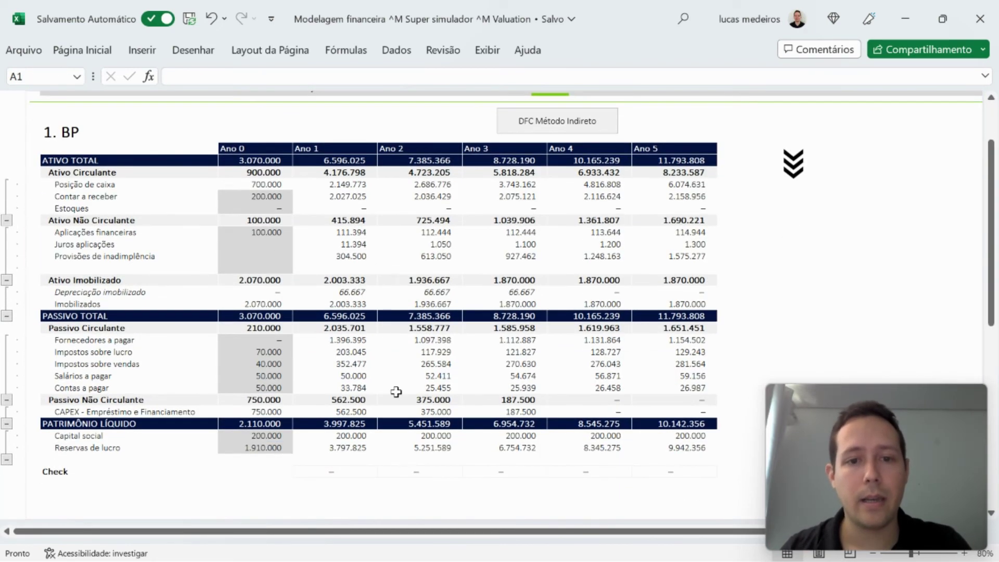
{"action": "left_click", "coordinate": [401, 362]}
{"action": "left_click", "coordinate": [412, 241]}
{"action": "left_click", "coordinate": [416, 379]}
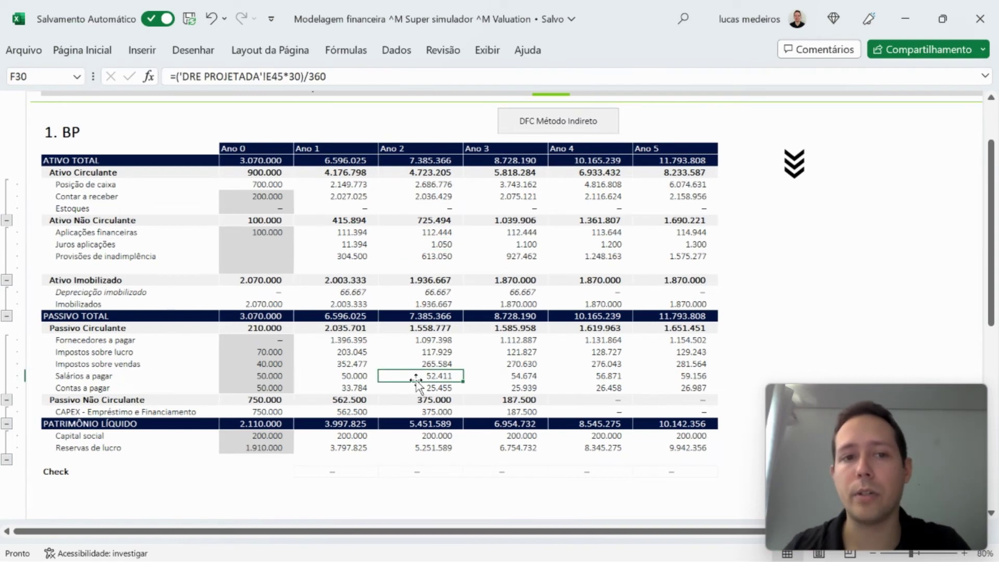
{"action": "scroll", "coordinate": [417, 383], "scroll_direction": "up", "scroll_amount": 2}
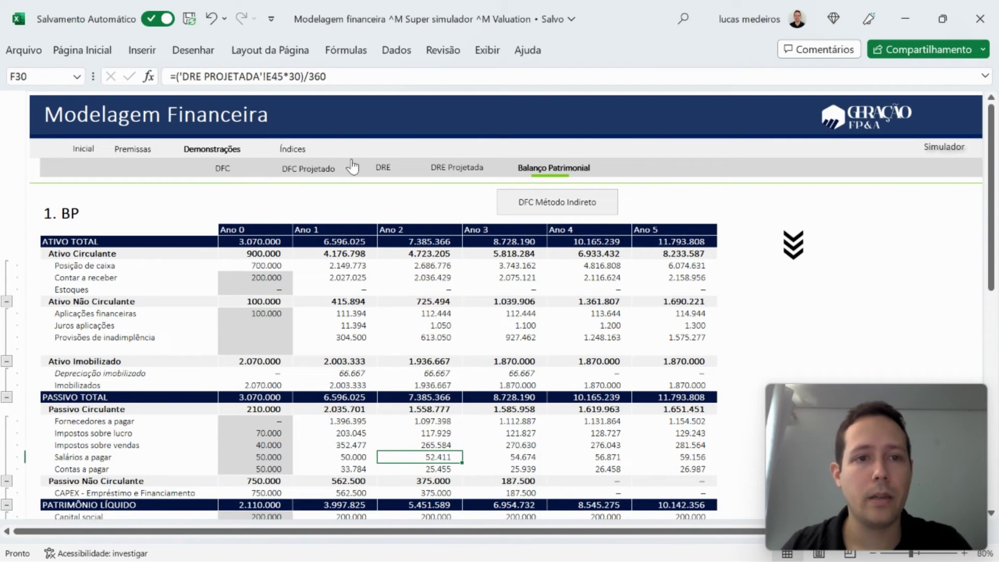
Open the Simulador and examine the growth and inflation assumptions table for Ano 2 to Ano 5.
{"action": "left_click", "coordinate": [930, 147]}
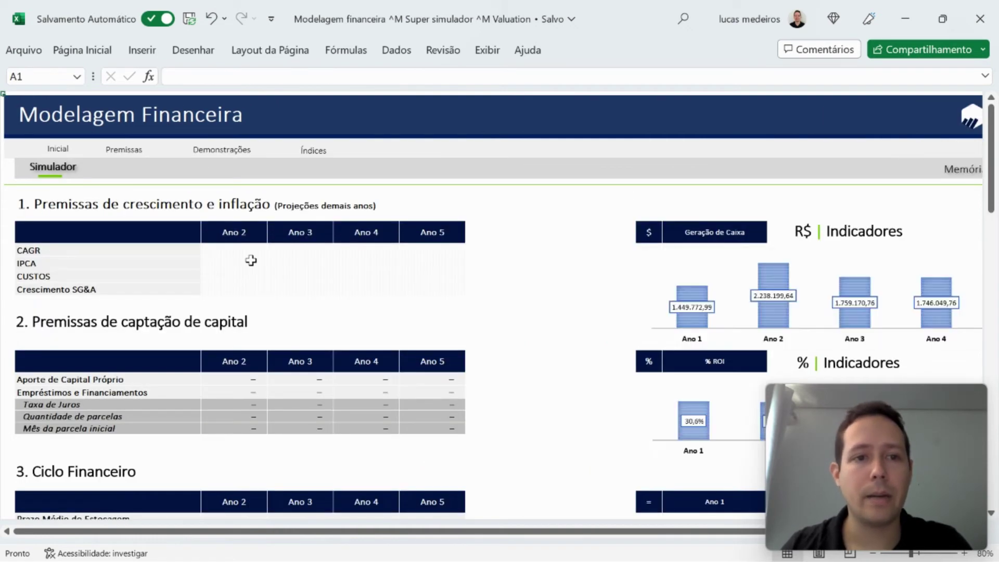
{"action": "left_click", "coordinate": [250, 262]}
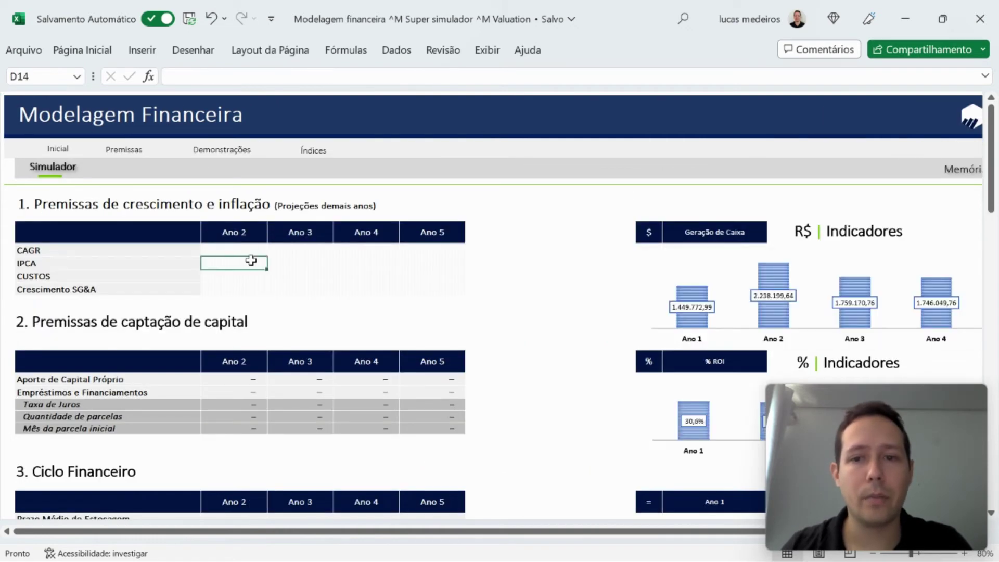
{"action": "left_click", "coordinate": [309, 254]}
{"action": "left_click_drag", "start_coordinate": [236, 247], "coordinate": [417, 295]}
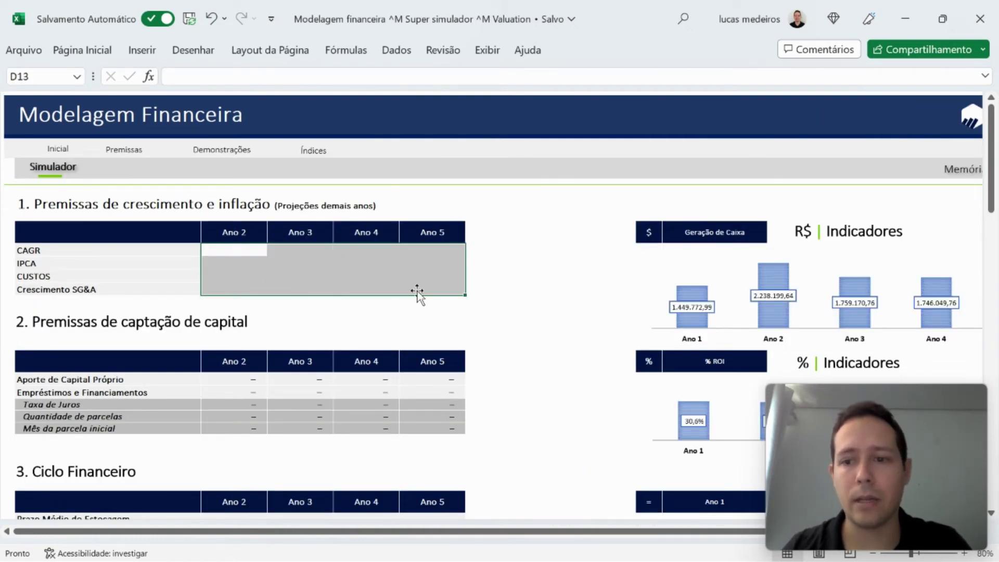
{"action": "left_click", "coordinate": [402, 272]}
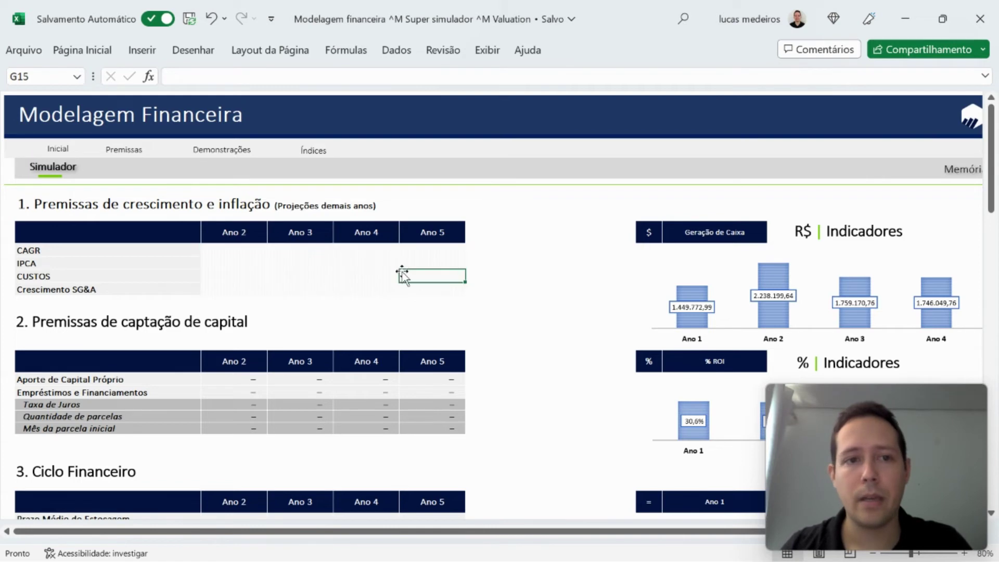
Return to the projected DRE and review the annual growth rates table, especially the CAGR row.
{"action": "left_click", "coordinate": [229, 156]}
{"action": "left_click", "coordinate": [493, 170]}
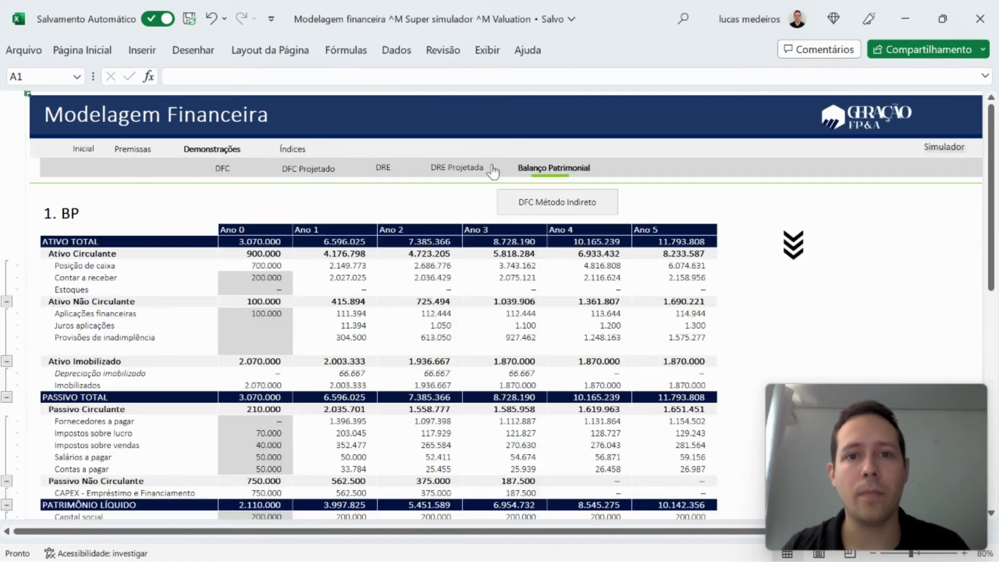
{"action": "left_click", "coordinate": [443, 165]}
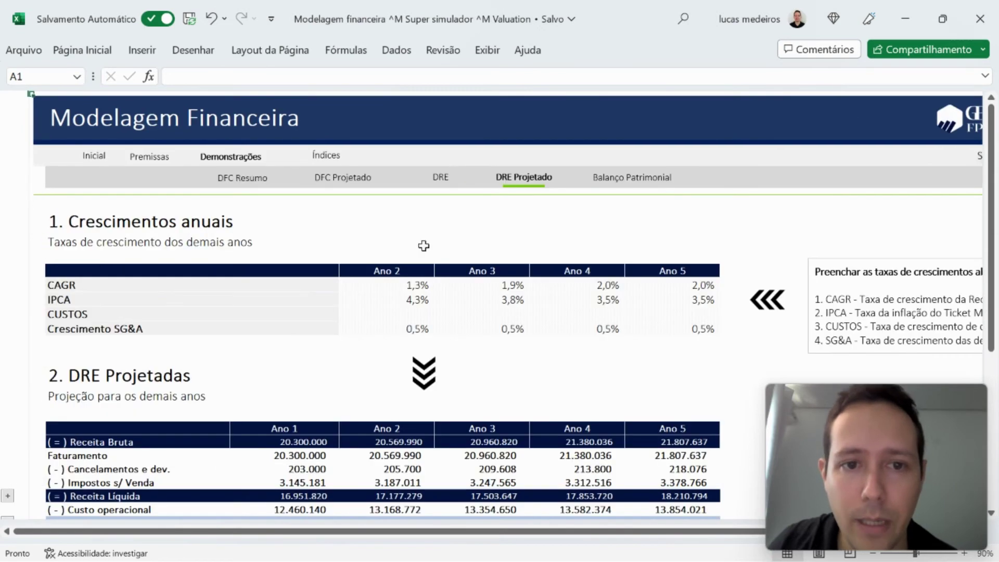
{"action": "left_click_drag", "start_coordinate": [416, 285], "coordinate": [707, 328]}
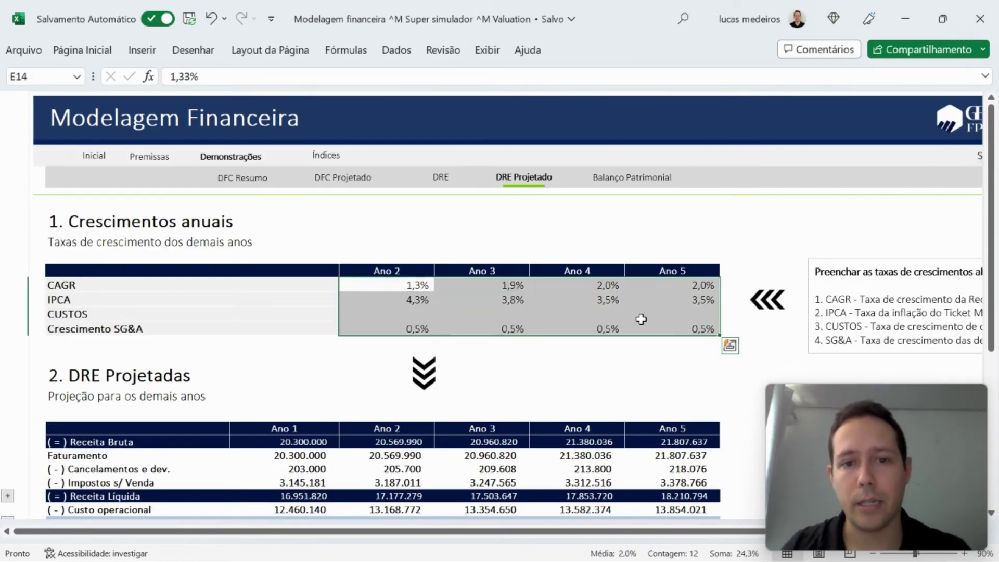
{"action": "left_click_drag", "start_coordinate": [399, 290], "coordinate": [683, 290]}
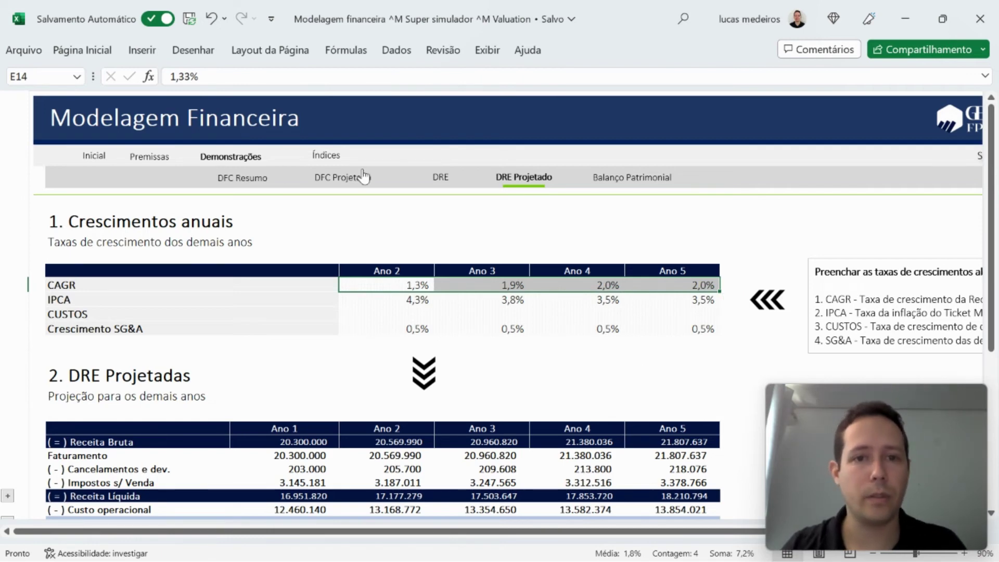
Open the Simulador and fill the CAGR row with 1,3%, 1,9%, 2% and 2% for Ano 2 through Ano 5.
{"action": "scroll", "coordinate": [729, 173], "scroll_direction": "down", "scroll_amount": 1}
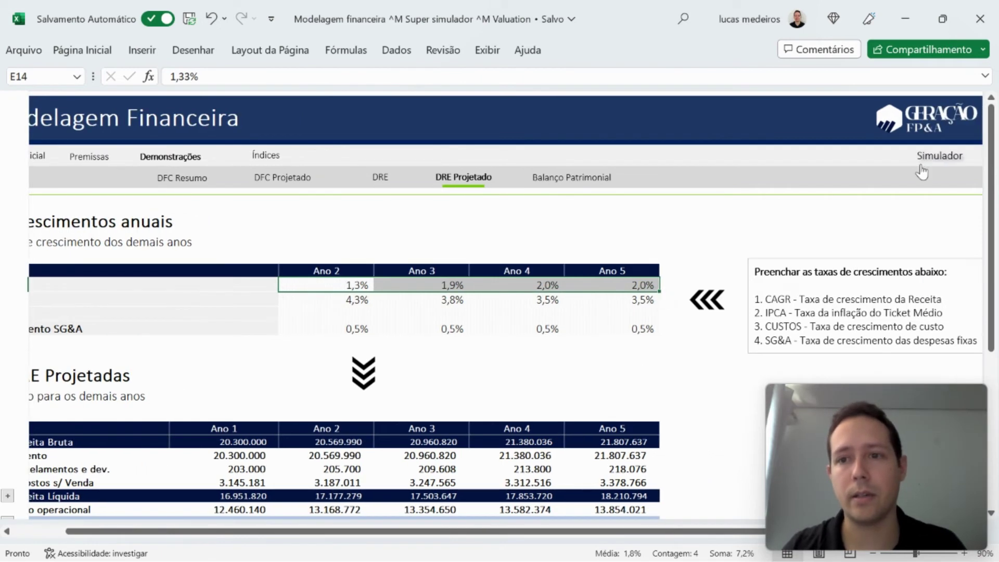
{"action": "left_click", "coordinate": [922, 168]}
{"action": "left_click", "coordinate": [230, 250]}
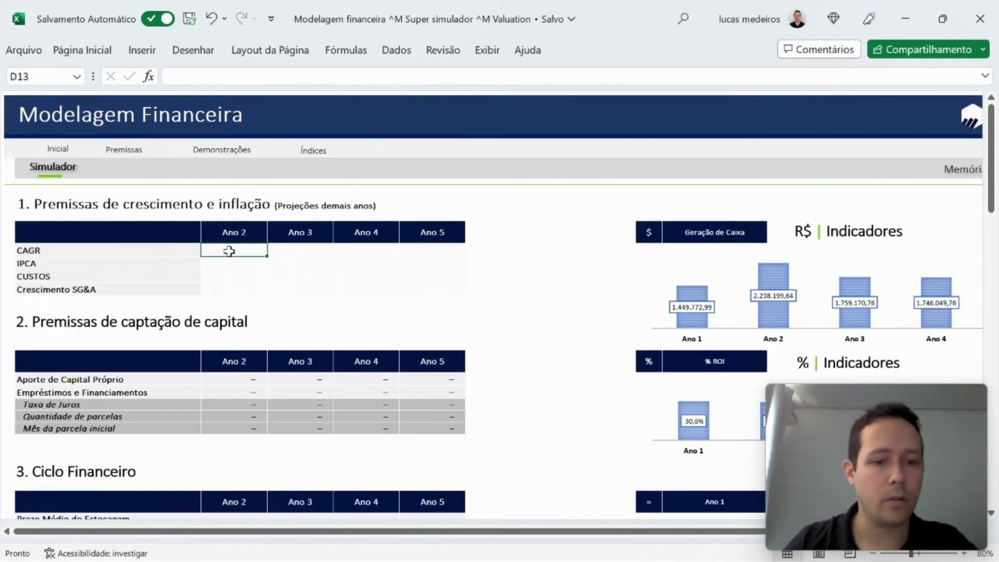
{"action": "type", "text": "1,3"}
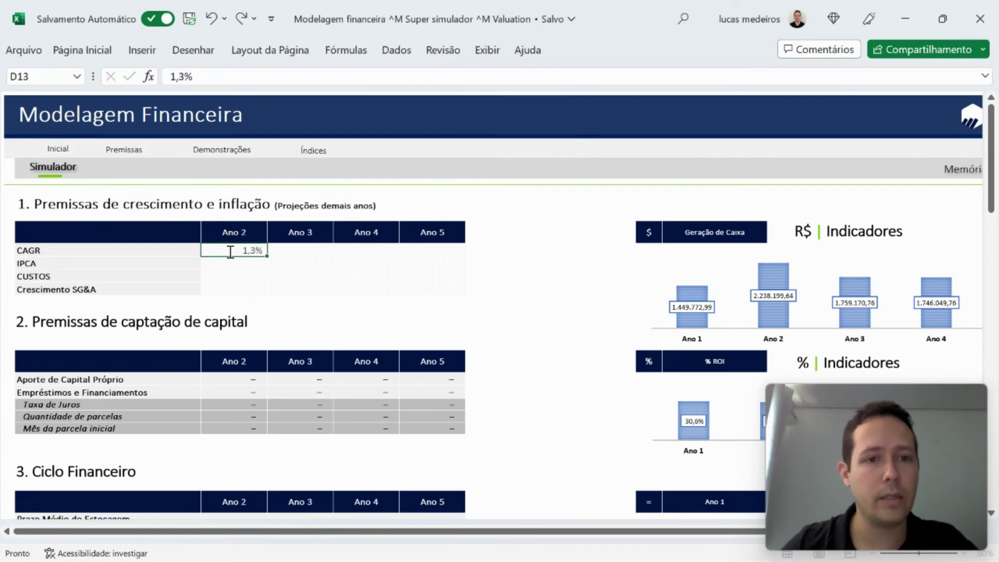
{"action": "key", "text": "Tab"}
{"action": "type", "text": "1,9"}
{"action": "key", "text": "ctrl+Return"}
{"action": "key", "text": "Right"}
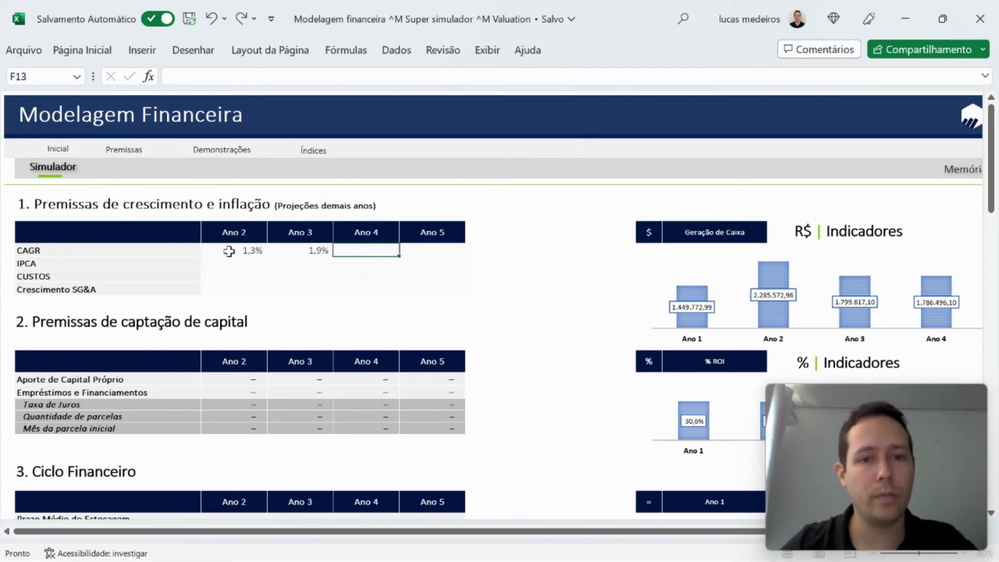
{"action": "type", "text": "2"}
{"action": "key", "text": "Return"}
{"action": "key", "text": "Up"}
{"action": "key", "text": "Right"}
{"action": "type", "text": "2"}
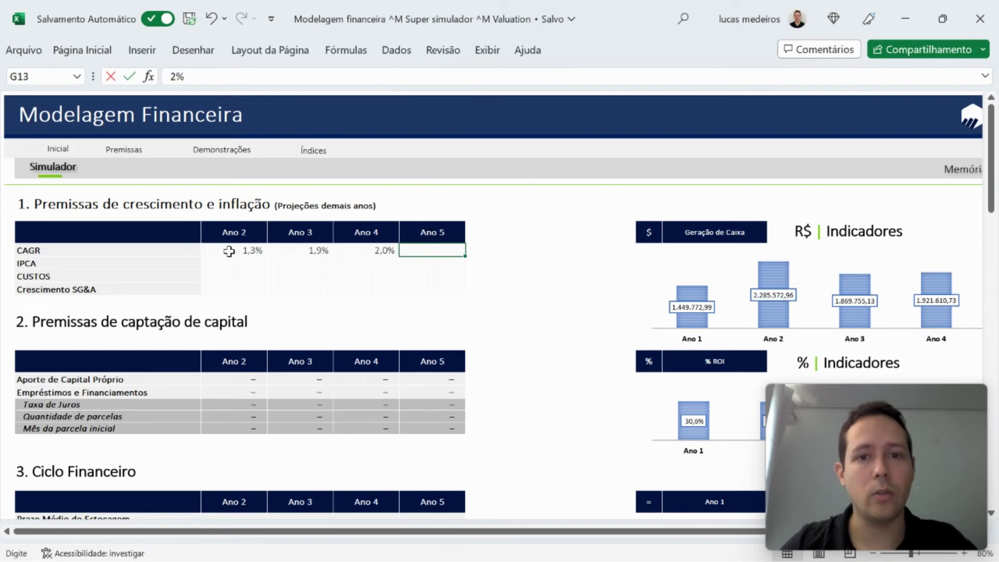
{"action": "key", "text": "Return"}
Set Crescimento SG&A to 0,5% for Ano 2 and copy that rate across to Ano 5.
{"action": "key", "text": "Down"}
{"action": "key", "text": "Down"}
{"action": "key", "text": "Down"}
{"action": "key", "text": "Left"}
{"action": "key", "text": "Left"}
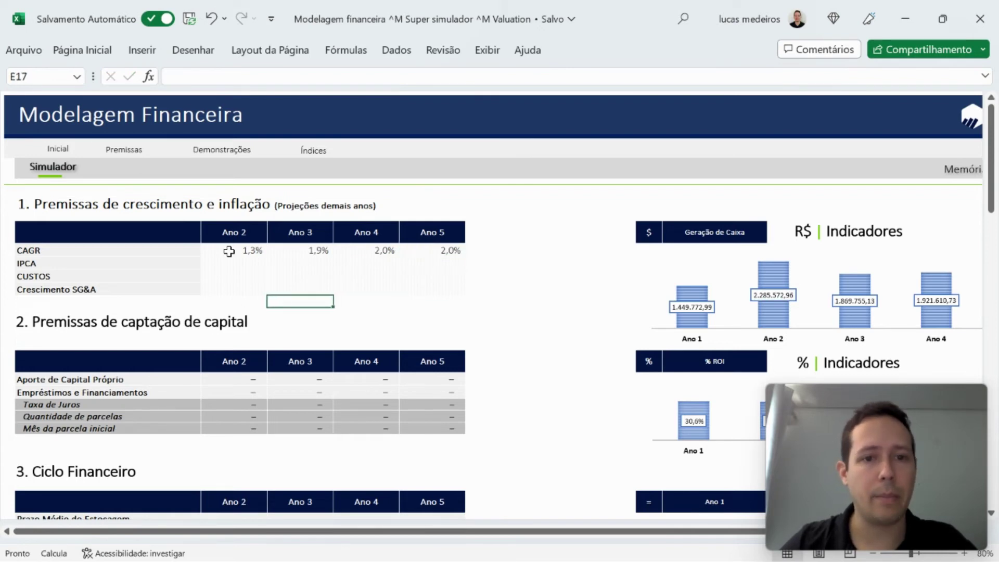
{"action": "key", "text": "Left"}
{"action": "key", "text": "Up"}
{"action": "type", "text": "0,5"}
{"action": "key", "text": "ctrl+Return"}
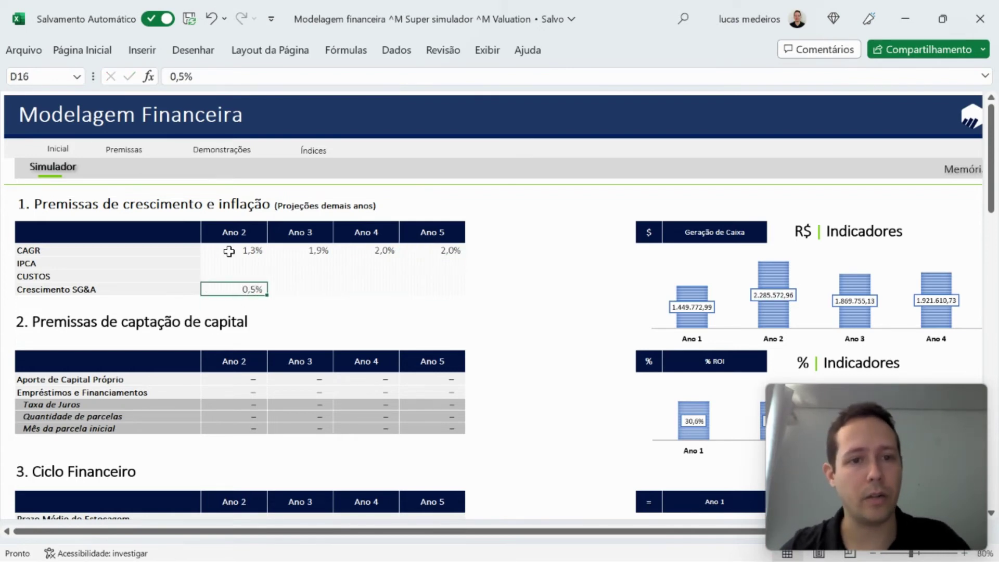
{"action": "key", "text": "ctrl+c"}
{"action": "key", "text": "shift+Right"}
{"action": "key", "text": "shift+Right"}
{"action": "key", "text": "shift+Right"}
{"action": "key", "text": "ctrl+v"}
{"action": "key", "text": "Escape"}
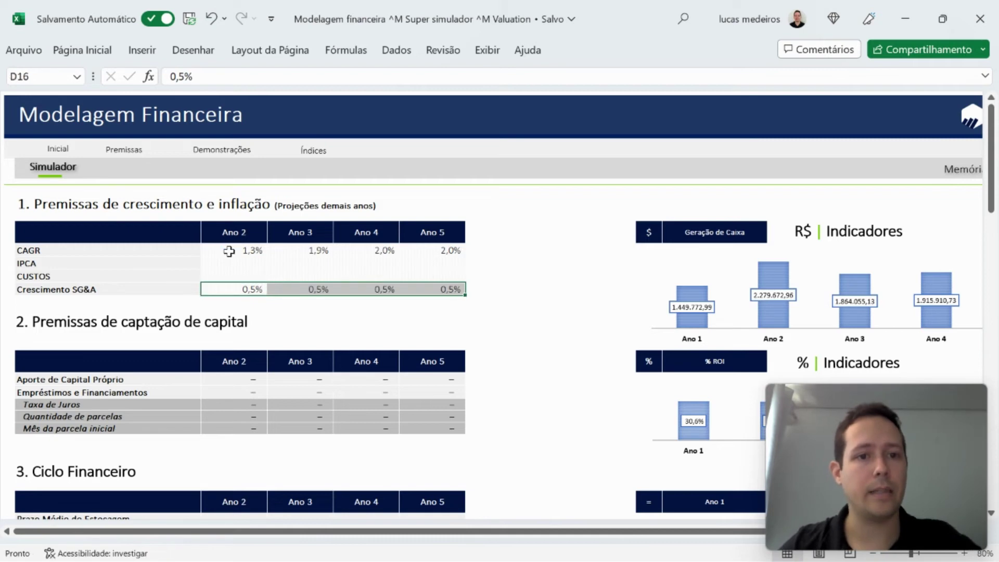
Look up the 2024 IPCA expectation in the Focus report in the browser, and enter 3,86% as the Simulador's Ano 2 IPCA.
{"action": "key", "text": "Down"}
{"action": "key", "text": "Up"}
{"action": "key", "text": "Up"}
{"action": "key", "text": "Up"}
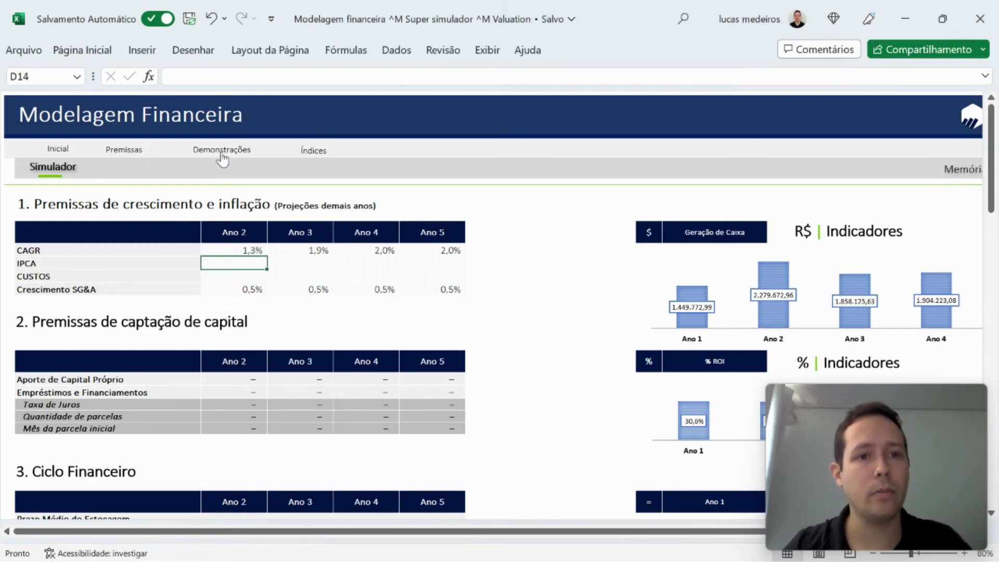
{"action": "key", "text": "alt+Tab"}
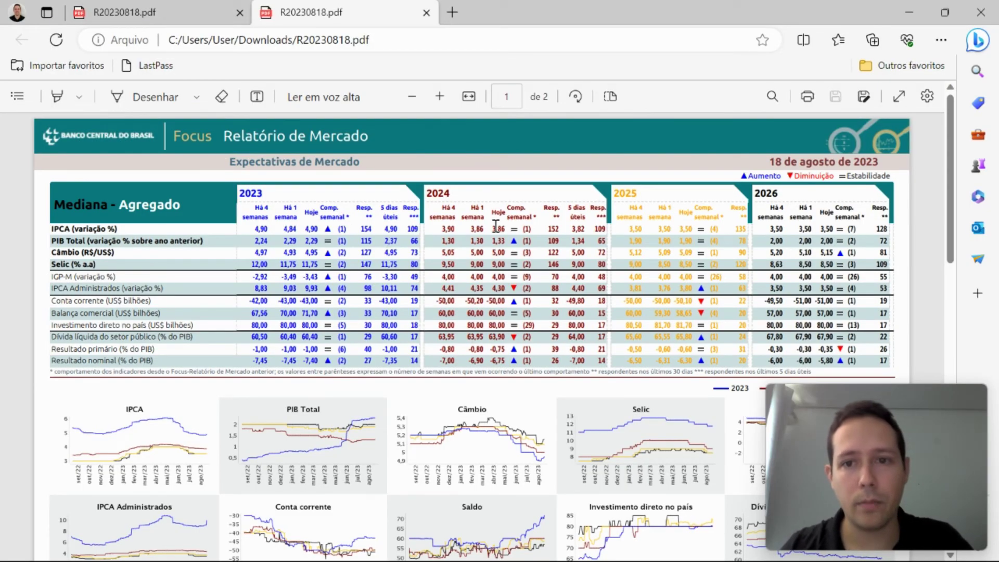
{"action": "key", "text": "alt+Tab"}
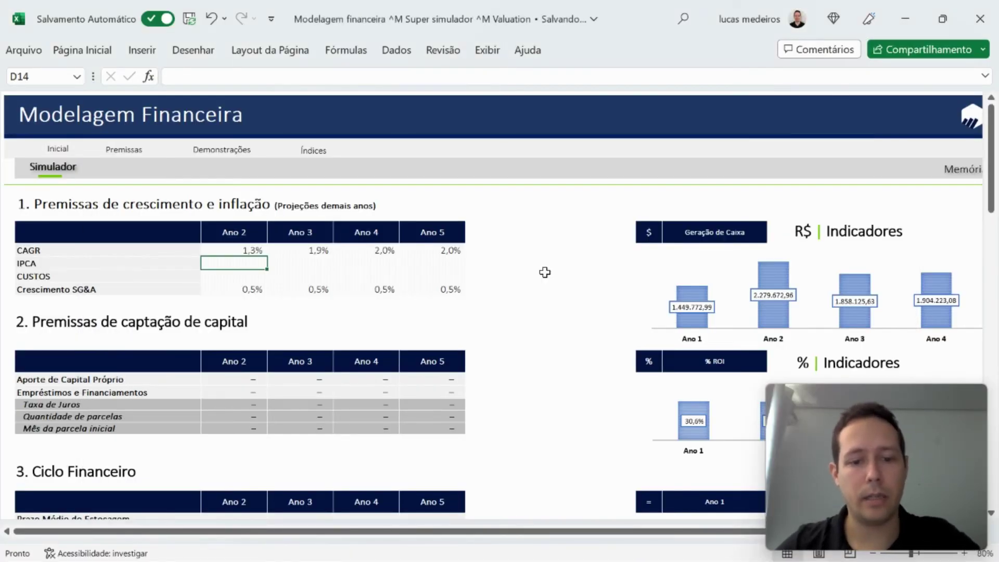
{"action": "type", "text": "3,86%"}
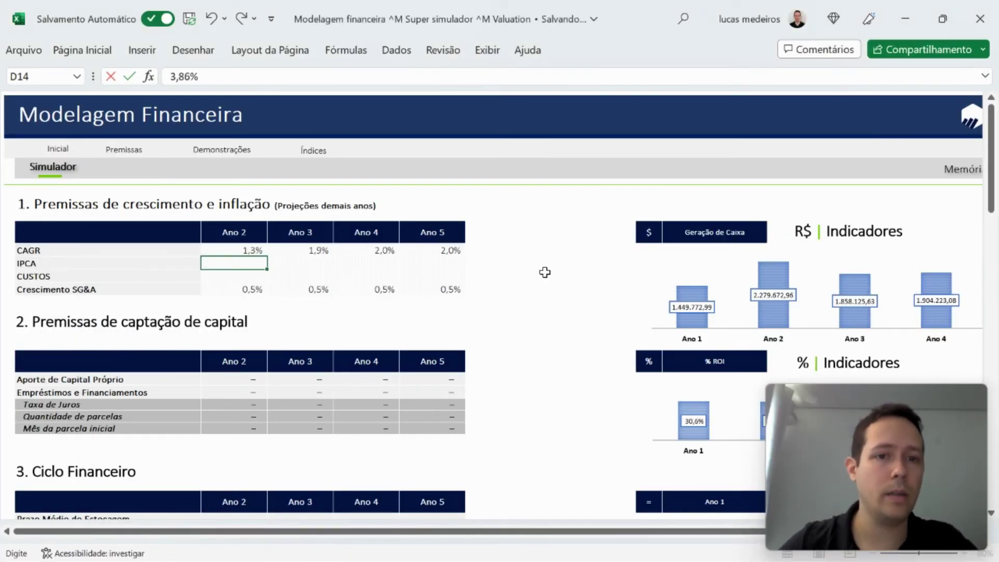
Set the Simulador's IPCA to 3,5% for Ano 3 and copy it to Ano 4 and Ano 5.
{"action": "key", "text": "Tab"}
{"action": "type", "text": "3,5"}
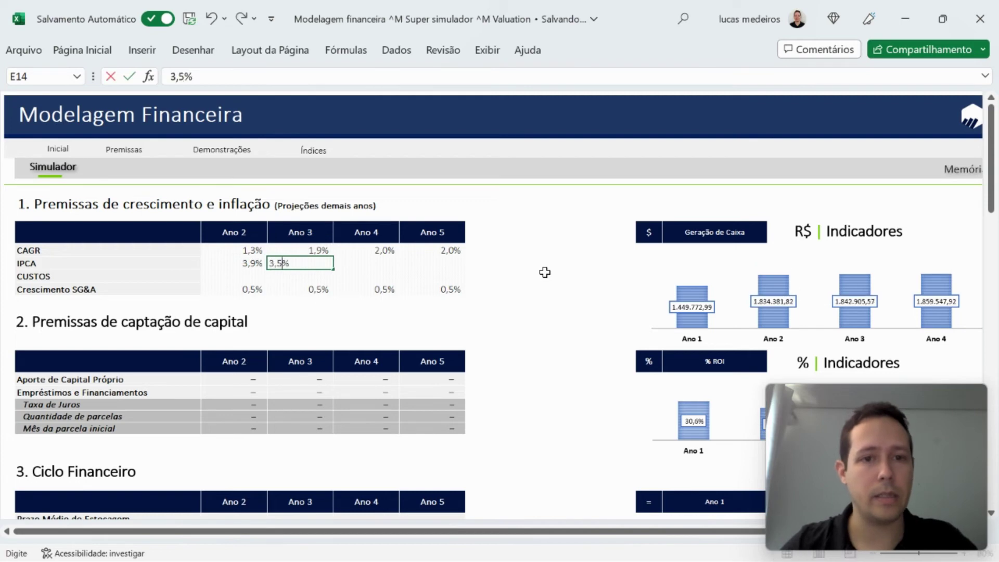
{"action": "key", "text": "ctrl+Return"}
{"action": "key", "text": "ctrl+c"}
{"action": "key", "text": "shift+Right"}
{"action": "key", "text": "shift+Right"}
{"action": "key", "text": "shift+Right"}
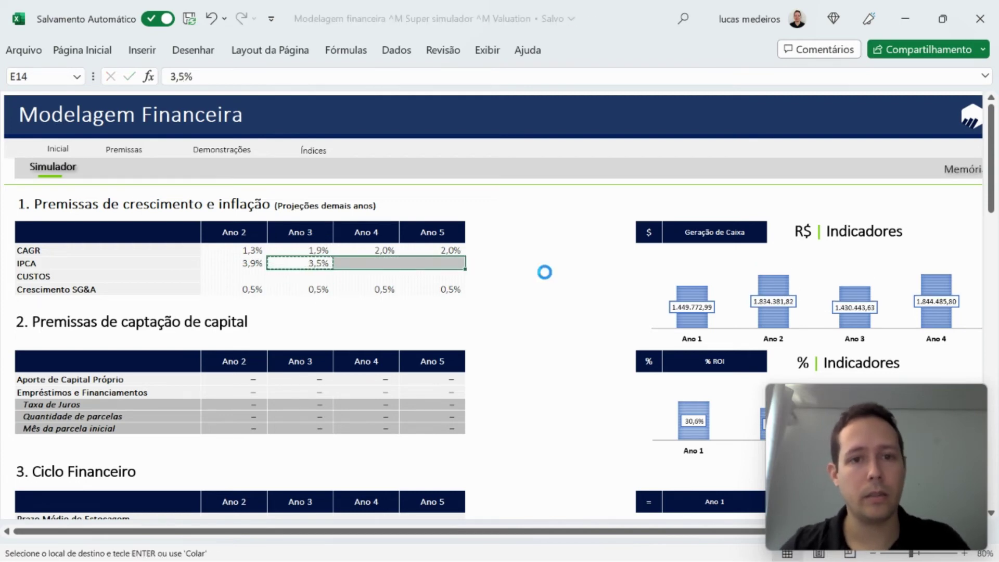
{"action": "key", "text": "Return"}
Recheck the IPCA expectations in the browser's Focus report, and inspect the IPCA row of the Excel workbook's projected DRE.
{"action": "key", "text": "alt+Tab"}
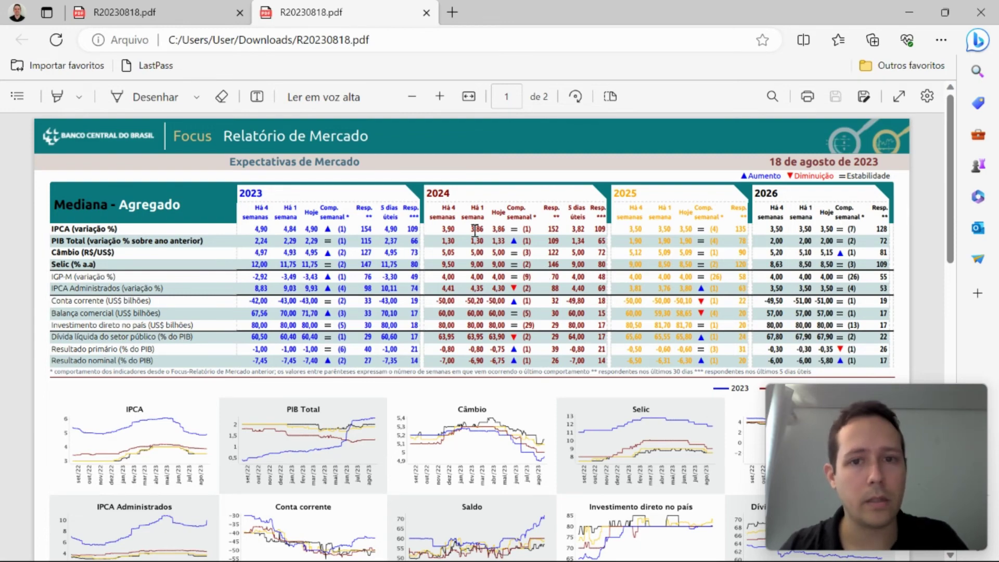
{"action": "key", "text": "alt+Tab"}
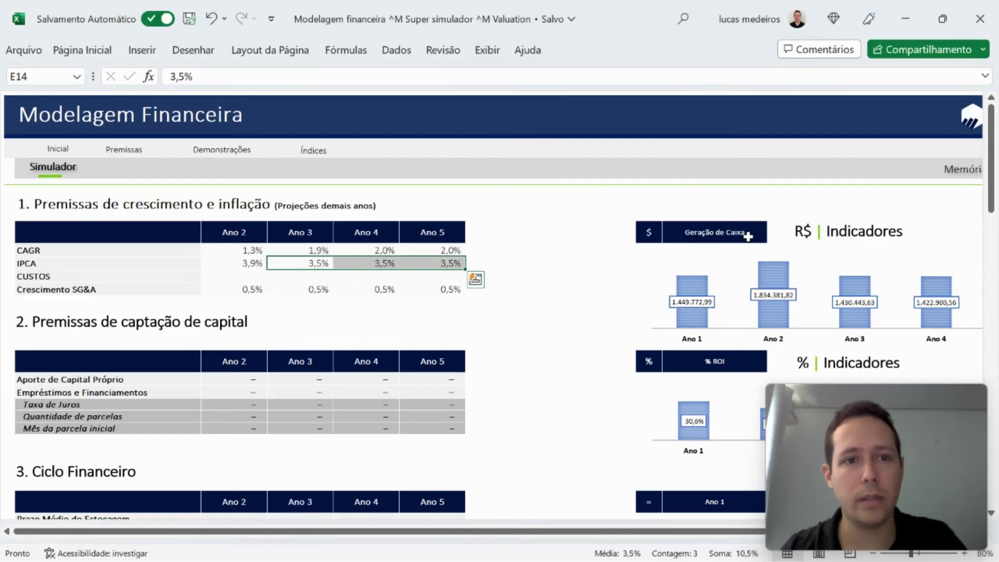
{"action": "left_click", "coordinate": [196, 153]}
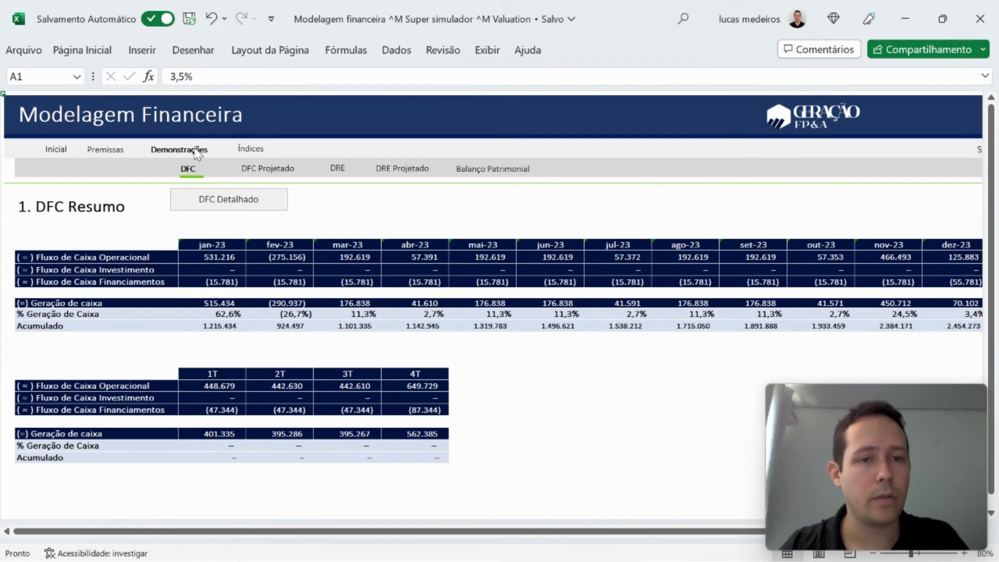
{"action": "left_click", "coordinate": [344, 166]}
{"action": "left_click", "coordinate": [537, 178]}
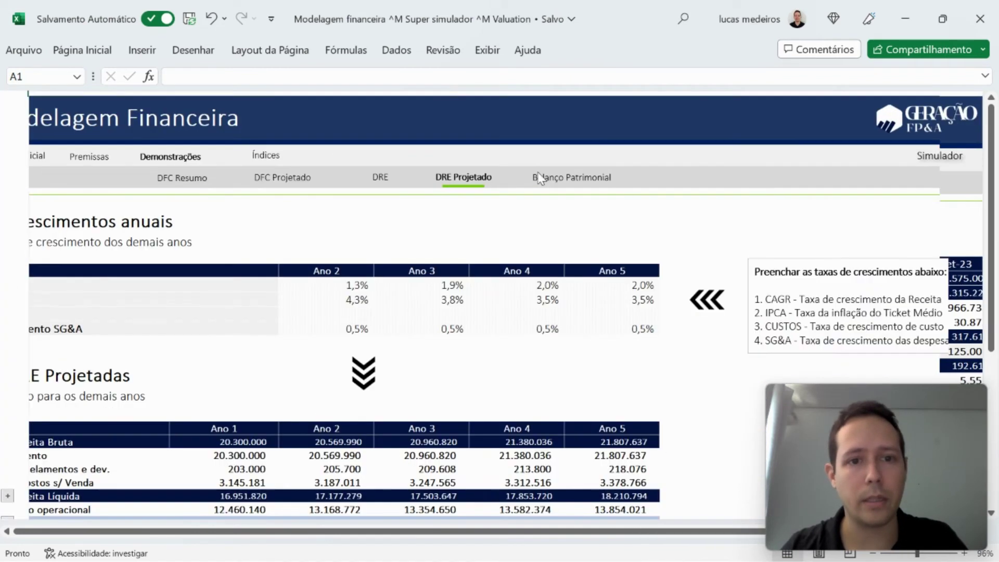
{"action": "left_click", "coordinate": [450, 298]}
{"action": "left_click", "coordinate": [338, 308]}
{"action": "key", "text": "Left"}
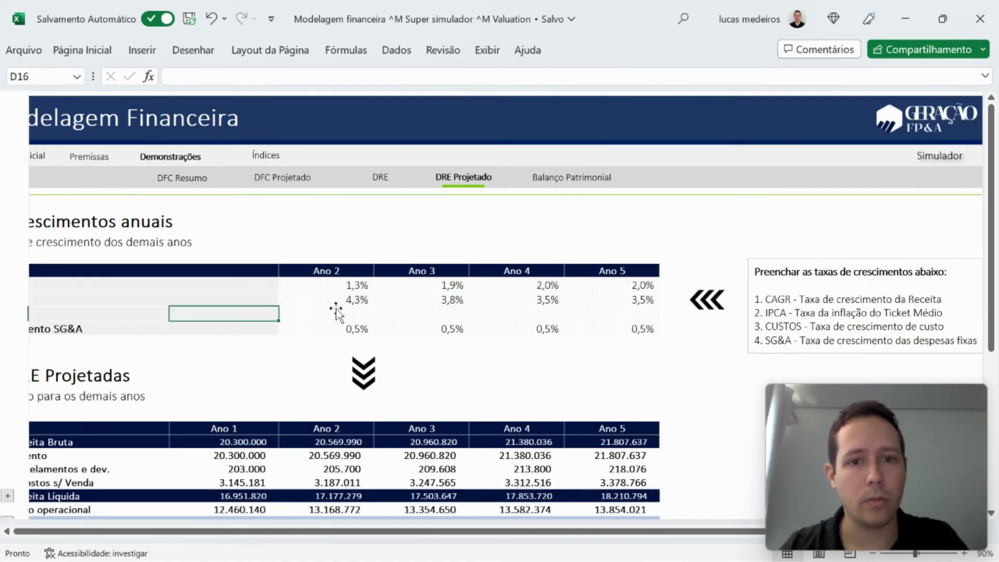
{"action": "left_click", "coordinate": [373, 301]}
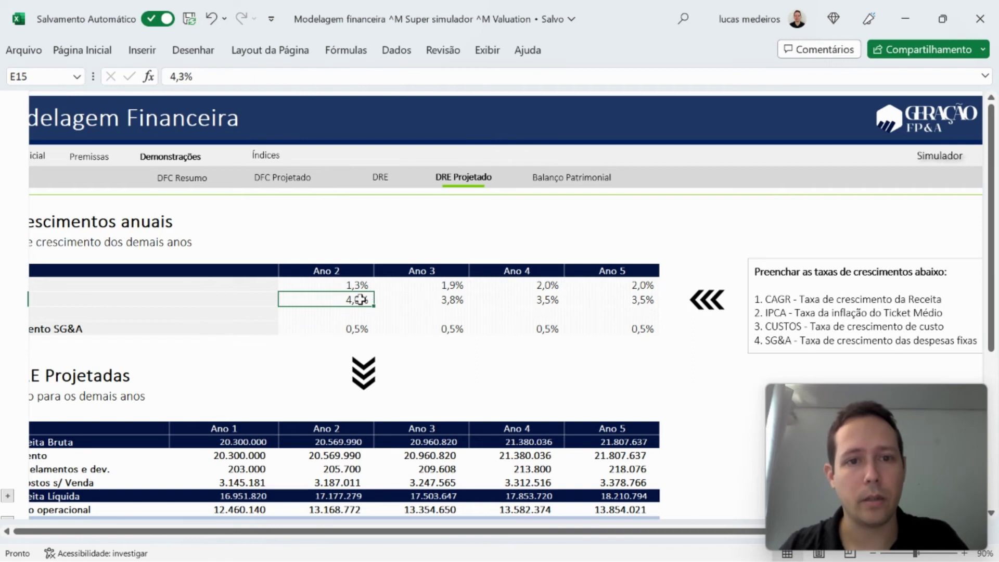
Copy the projected DRE's IPCA rates from Ano 3 to Ano 5 into Ano 2 to Ano 4, giving 3,8%, 3,5% and 3,5%.
{"action": "left_click_drag", "start_coordinate": [450, 300], "coordinate": [641, 298]}
{"action": "key", "text": "ctrl+c"}
{"action": "key", "text": "Left"}
{"action": "key", "text": "ctrl+v"}
{"action": "key", "text": "Right"}
{"action": "key", "text": "Right"}
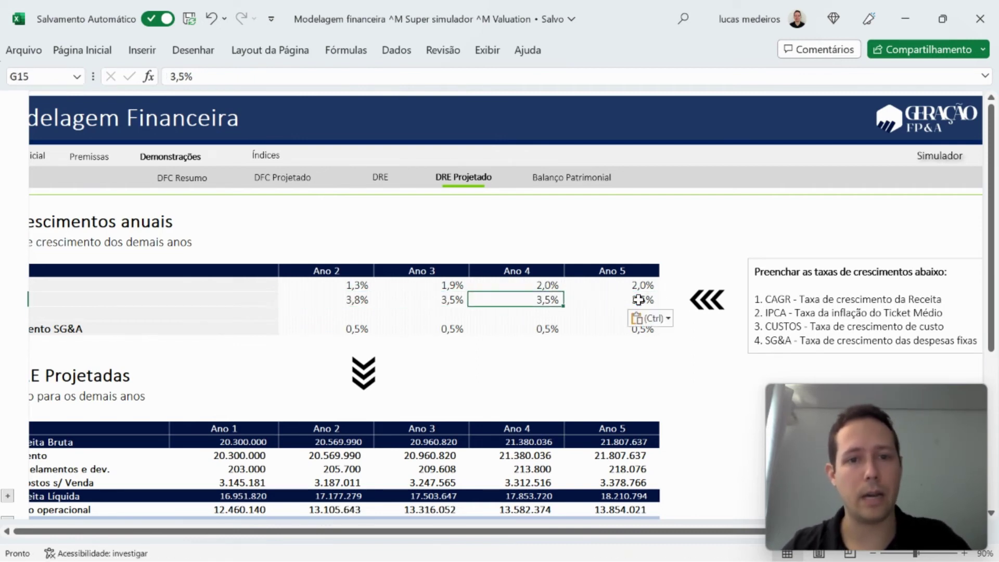
{"action": "key", "text": "Left"}
{"action": "key", "text": "Right"}
{"action": "key", "text": "Right"}
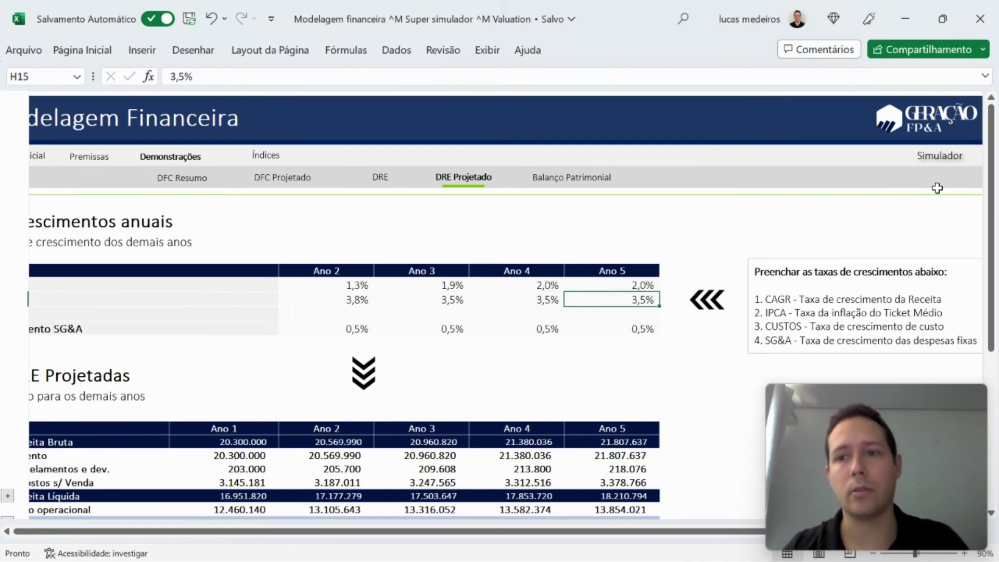
Review the Simulador's growth and inflation assumptions and compare them with the projected DRE's annual growth rates.
{"action": "left_click", "coordinate": [935, 159]}
{"action": "left_click", "coordinate": [738, 243]}
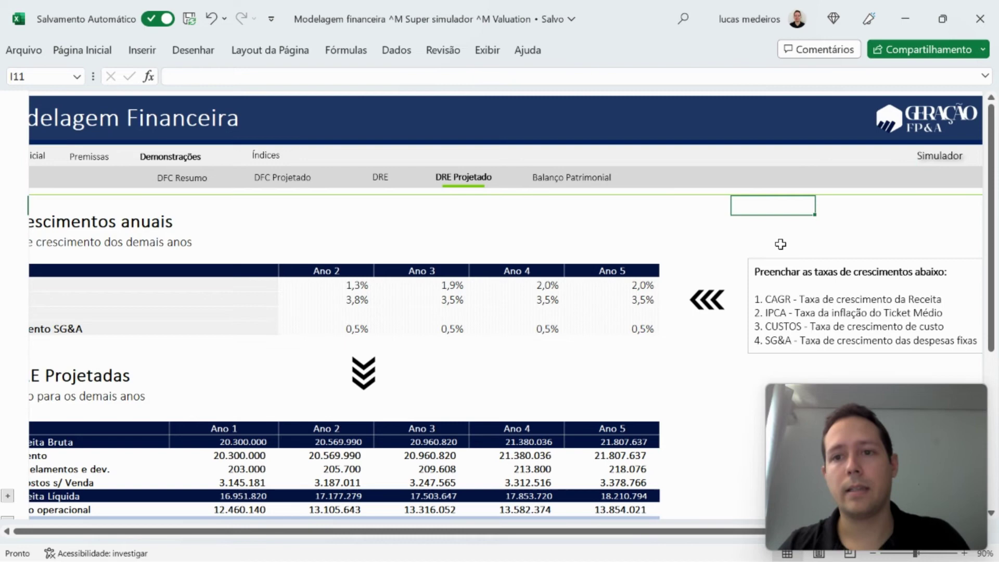
{"action": "left_click", "coordinate": [960, 148]}
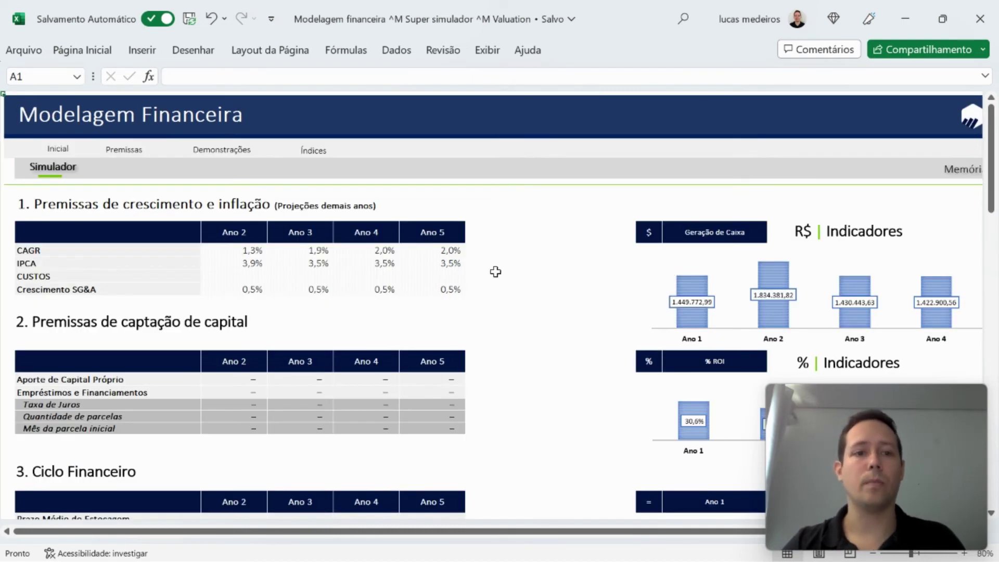
{"action": "scroll", "coordinate": [495, 272], "scroll_direction": "down", "scroll_amount": 1}
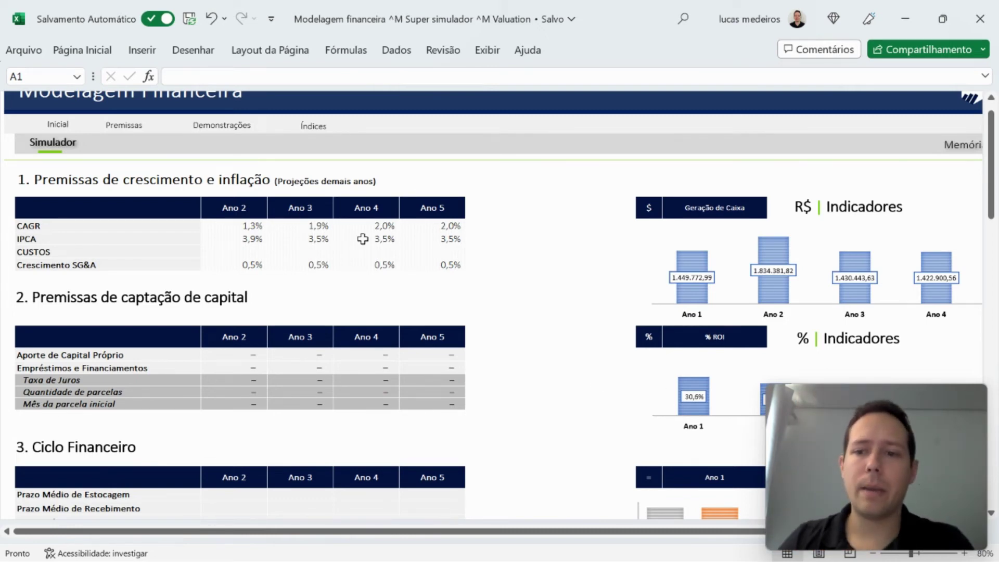
{"action": "left_click", "coordinate": [218, 125]}
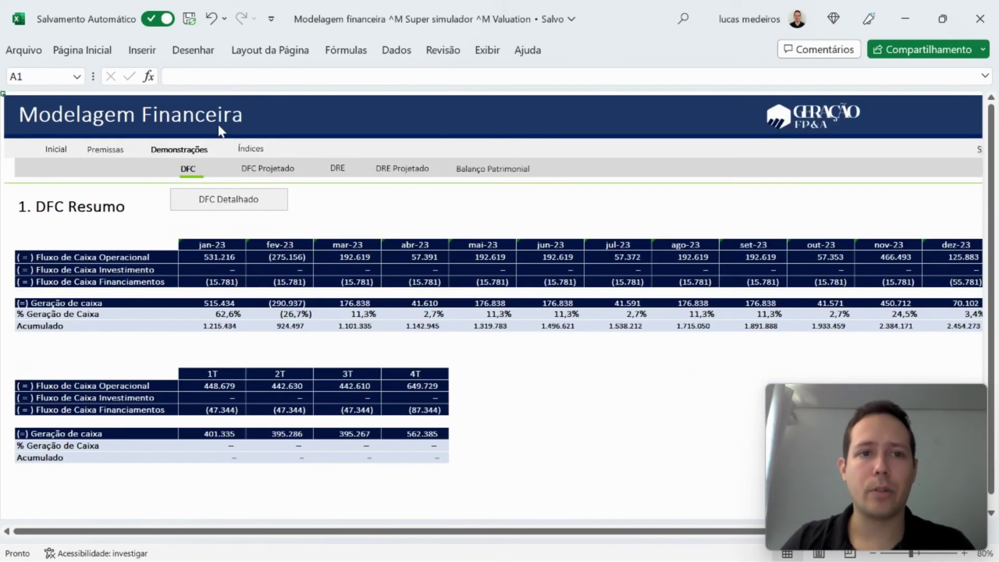
{"action": "left_click", "coordinate": [388, 169]}
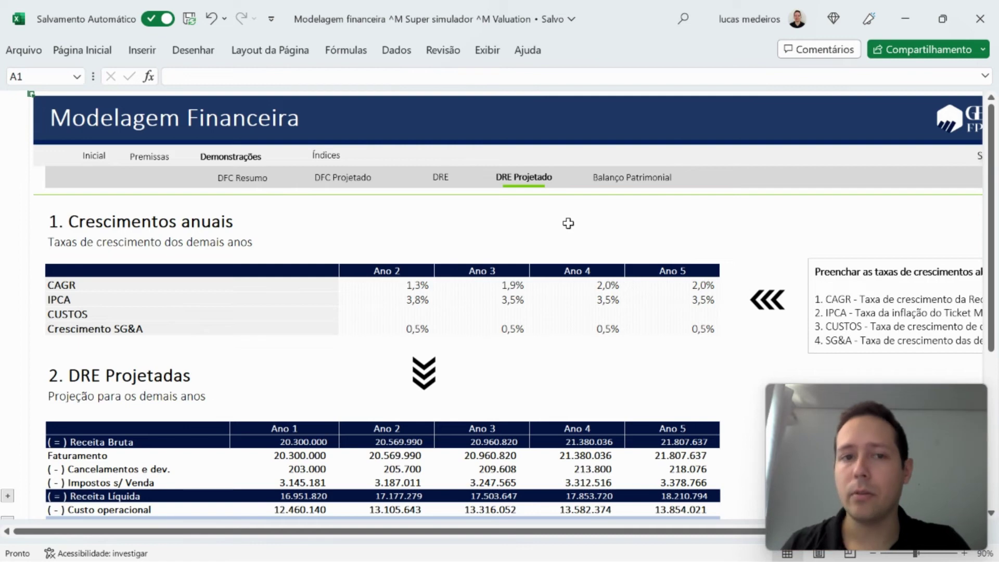
Open the projected DFC, collapse the Recebimentos and Desembolsos Operacionais details, and examine % Geração de Caixa from Ano 1 to Ano 5.
{"action": "left_click", "coordinate": [340, 180]}
{"action": "scroll", "coordinate": [379, 290], "scroll_direction": "down", "scroll_amount": 1}
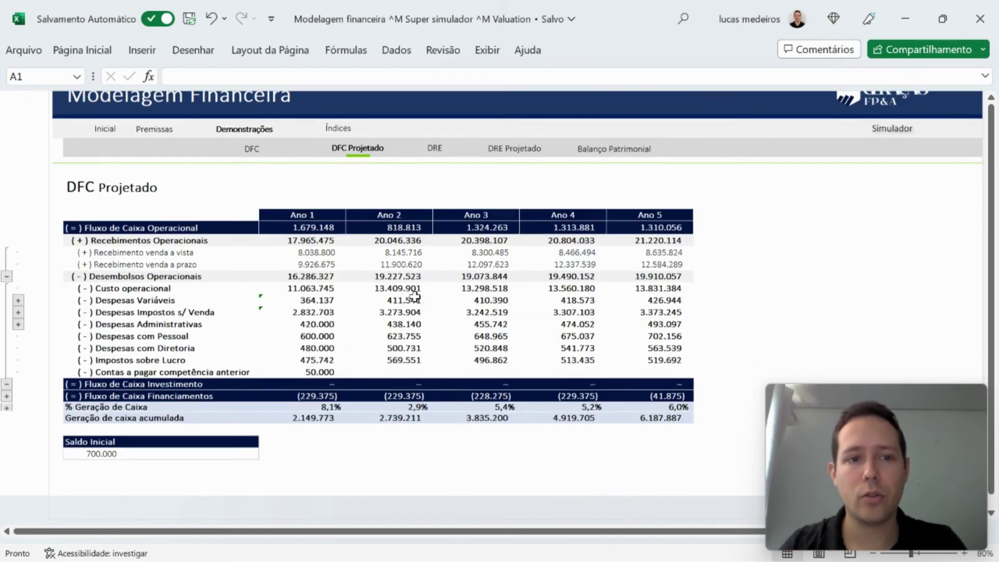
{"action": "left_click", "coordinate": [8, 272]}
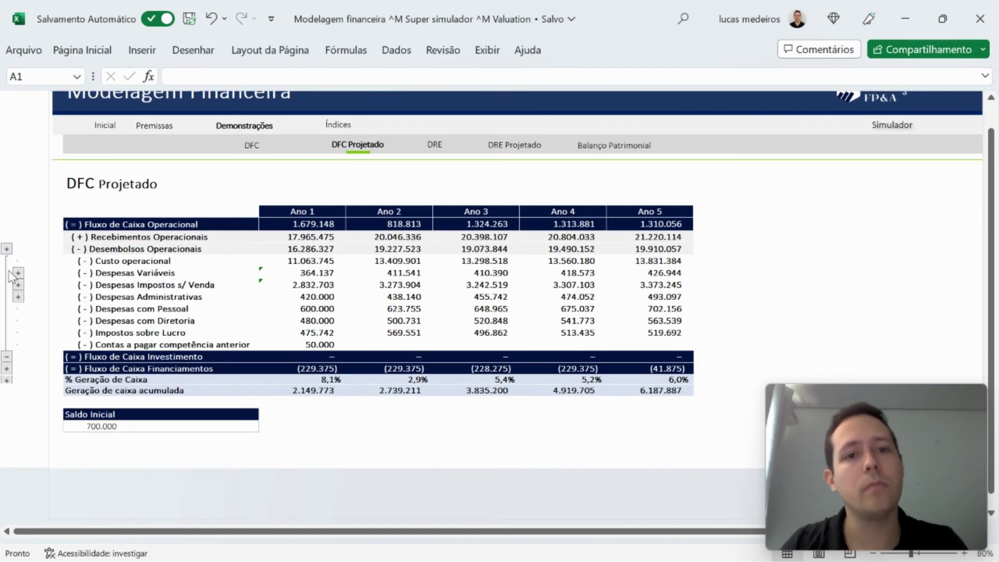
{"action": "left_click", "coordinate": [6, 356]}
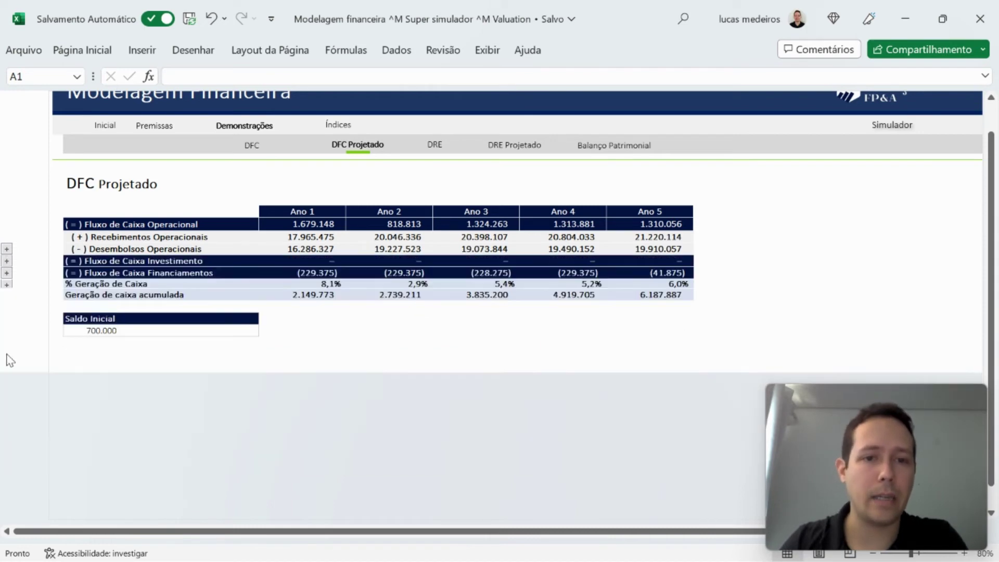
{"action": "left_click_drag", "start_coordinate": [333, 283], "coordinate": [652, 286]}
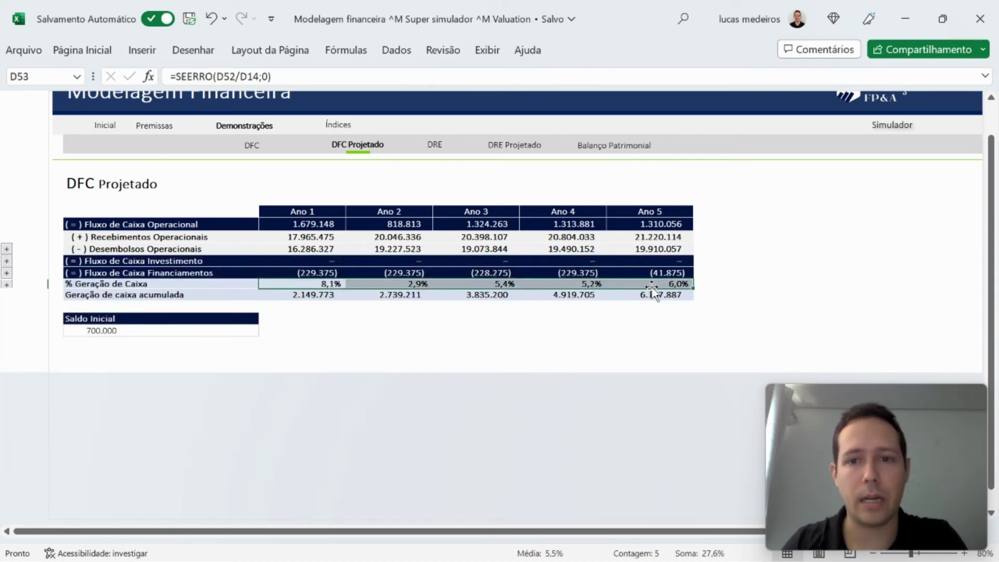
{"action": "left_click", "coordinate": [497, 342]}
{"action": "scroll", "coordinate": [497, 342], "scroll_direction": "up", "scroll_amount": 1}
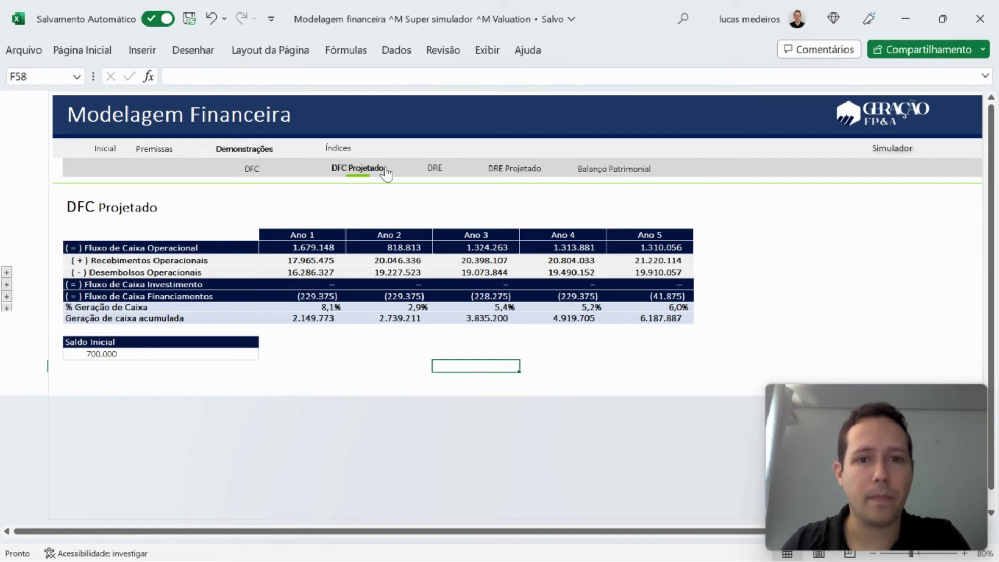
View the monthly DRE, and examine the projected DRE's results and margins from Ano 1 to Ano 5.
{"action": "left_click", "coordinate": [442, 165]}
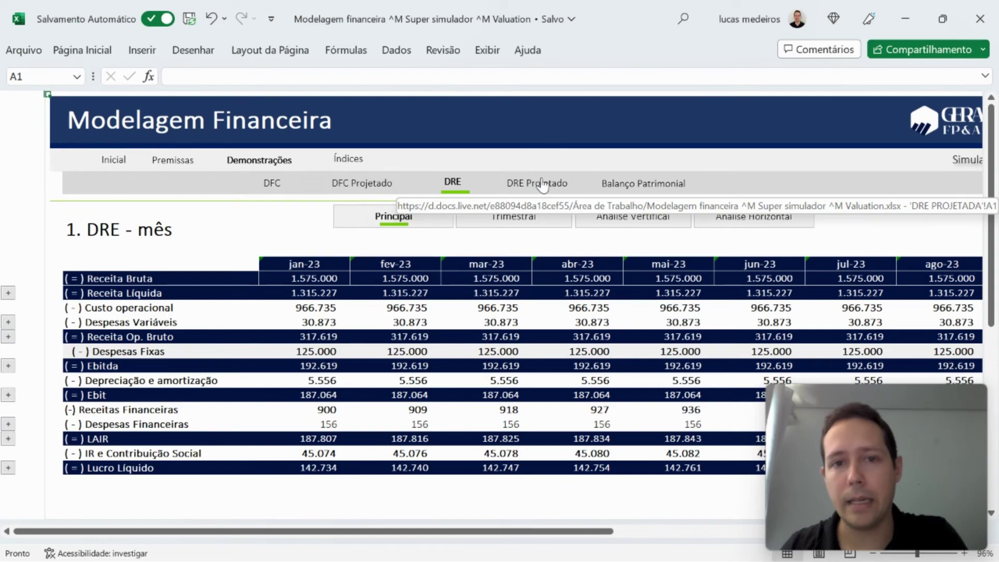
{"action": "scroll", "coordinate": [484, 354], "scroll_direction": "down", "scroll_amount": 1}
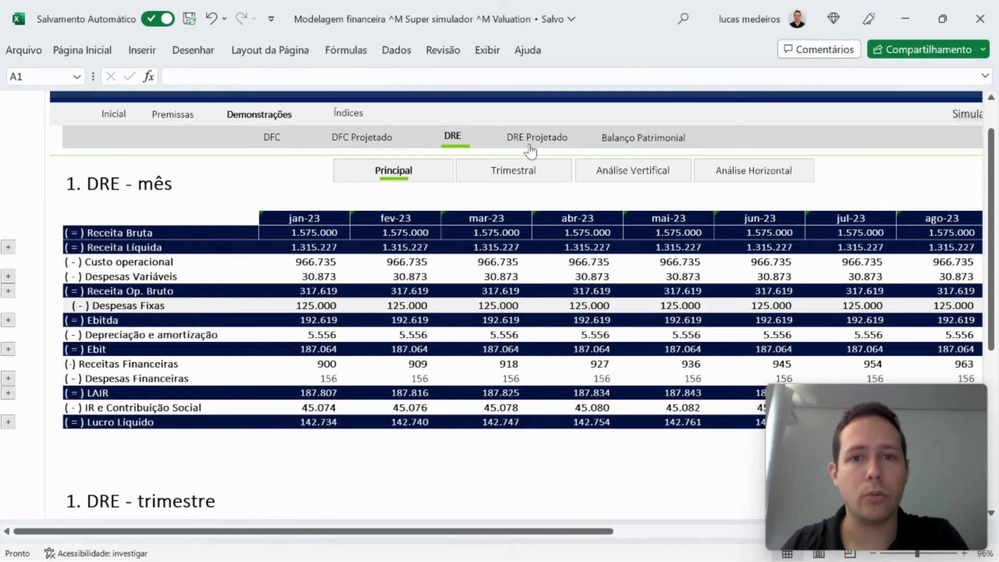
{"action": "left_click", "coordinate": [530, 151]}
{"action": "scroll", "coordinate": [489, 270], "scroll_direction": "down", "scroll_amount": 3}
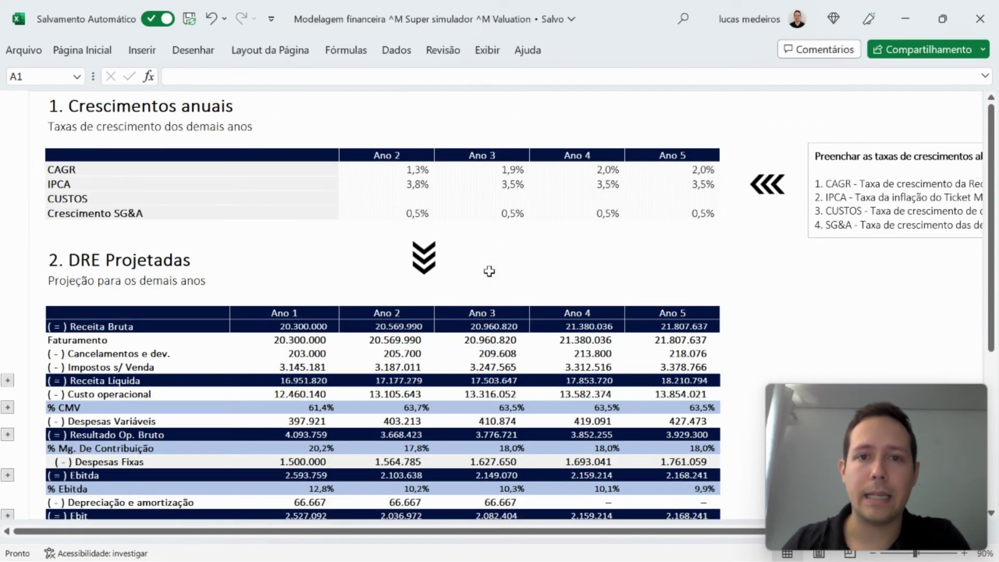
Return from the projected DRE to the Simulador and examine its assumptions and the indicator table from Ano 1 to Ano 5.
{"action": "scroll", "coordinate": [489, 271], "scroll_direction": "down", "scroll_amount": 7}
{"action": "scroll", "coordinate": [489, 271], "scroll_direction": "up", "scroll_amount": 6}
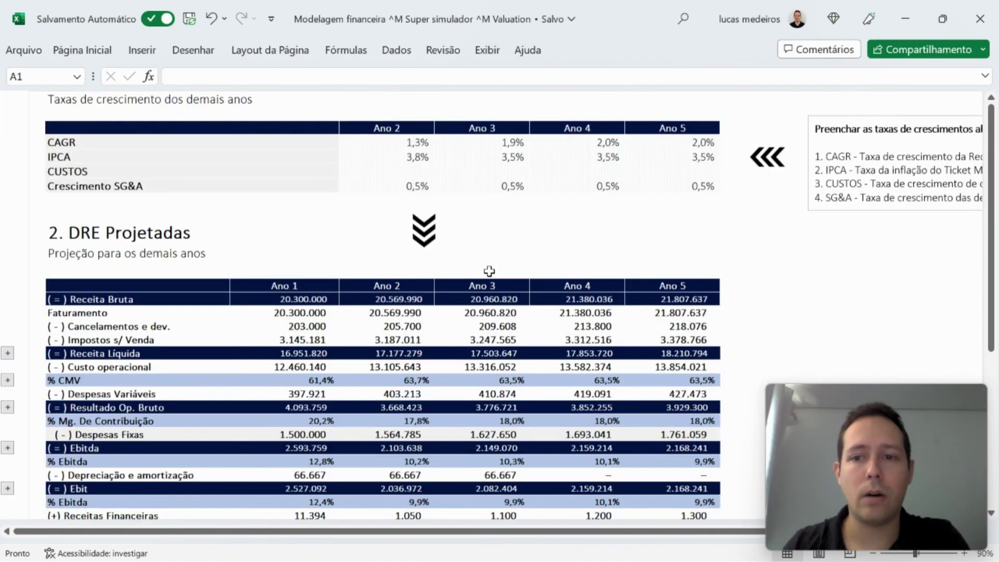
{"action": "scroll", "coordinate": [489, 271], "scroll_direction": "up", "scroll_amount": 2}
{"action": "scroll", "coordinate": [631, 203], "scroll_direction": "right", "scroll_amount": 4}
{"action": "scroll", "coordinate": [841, 155], "scroll_direction": "up", "scroll_amount": 1}
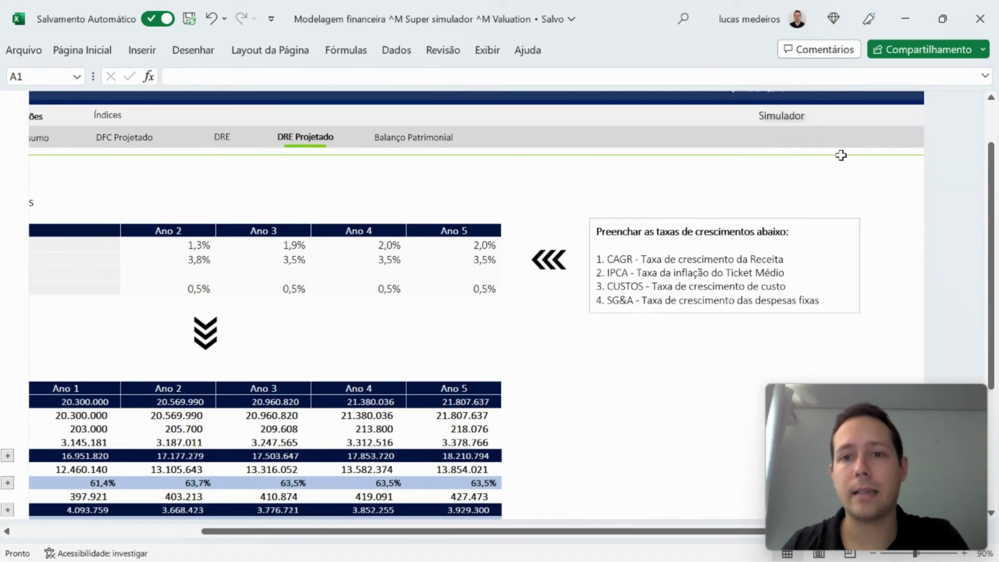
{"action": "left_click", "coordinate": [781, 116]}
{"action": "scroll", "coordinate": [500, 323], "scroll_direction": "up", "scroll_amount": 1}
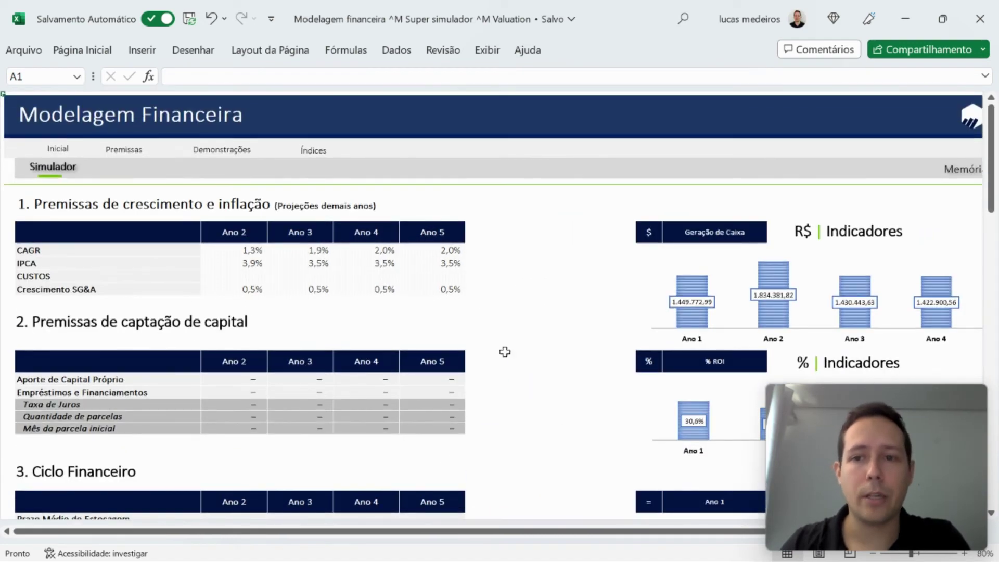
{"action": "scroll", "coordinate": [504, 352], "scroll_direction": "down", "scroll_amount": 7}
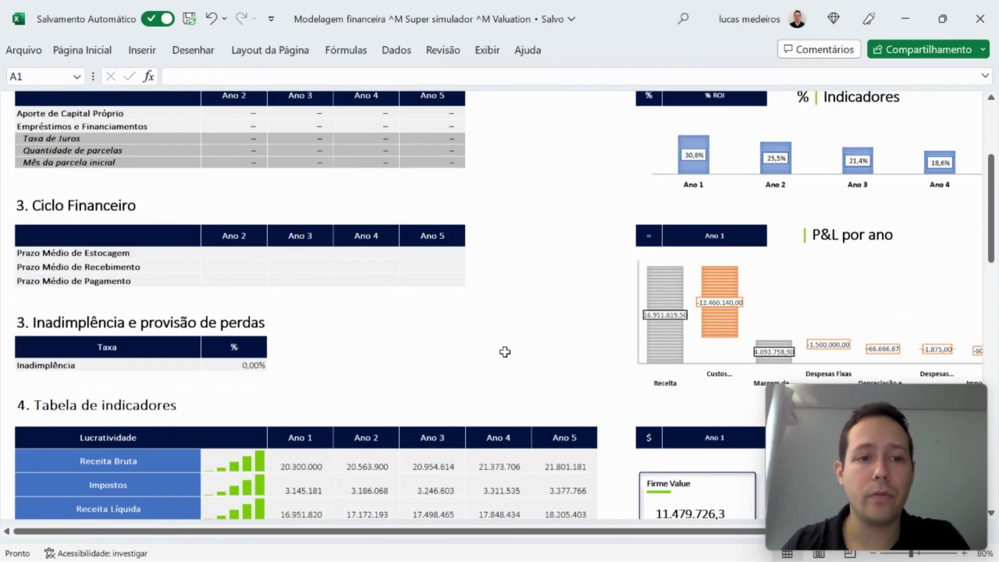
{"action": "scroll", "coordinate": [505, 352], "scroll_direction": "down", "scroll_amount": 8}
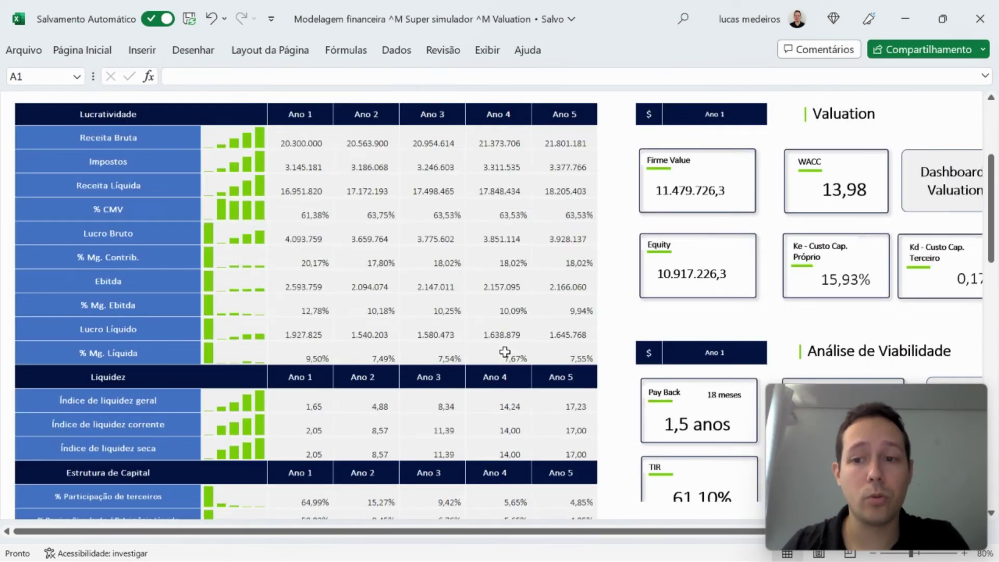
Set the Inadimplência rate in the Simulador's loss provision table to 1,5%.
{"action": "scroll", "coordinate": [505, 352], "scroll_direction": "up", "scroll_amount": 6}
{"action": "left_click", "coordinate": [227, 284]}
{"action": "type", "text": "1,5"}
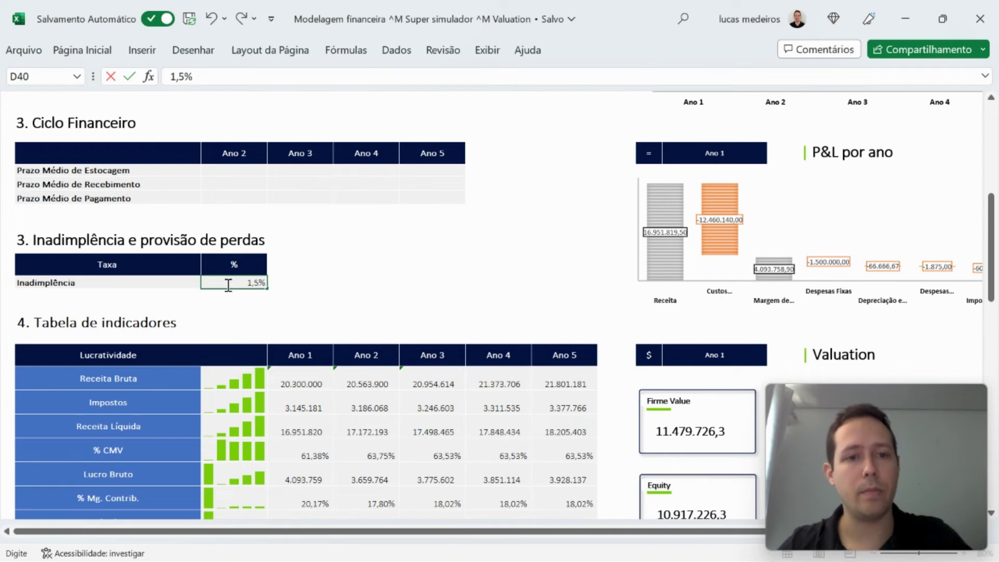
{"action": "key", "text": "Return"}
In the Ciclo Financeiro table, set Ano 2's Prazo Médio de Recebimento to 60 and Prazo Médio de Pagamento to 30.
{"action": "scroll", "coordinate": [437, 269], "scroll_direction": "up", "scroll_amount": 4}
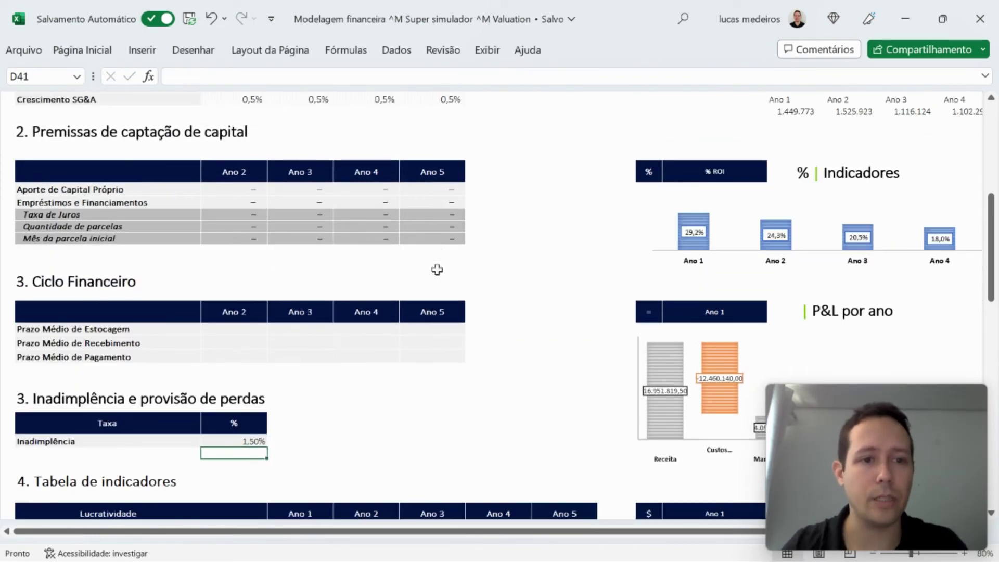
{"action": "left_click", "coordinate": [237, 345]}
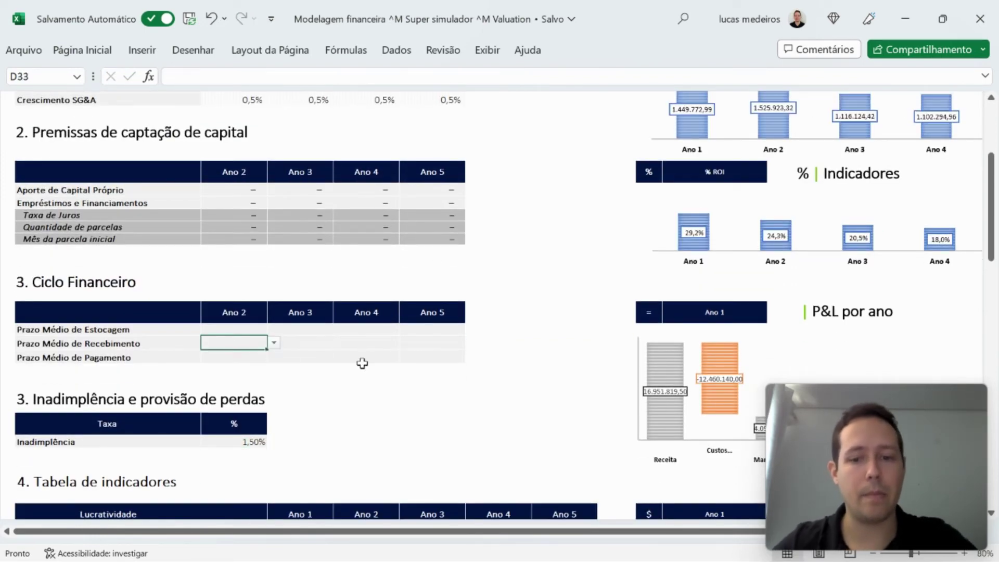
{"action": "type", "text": "60"}
{"action": "key", "text": "Return"}
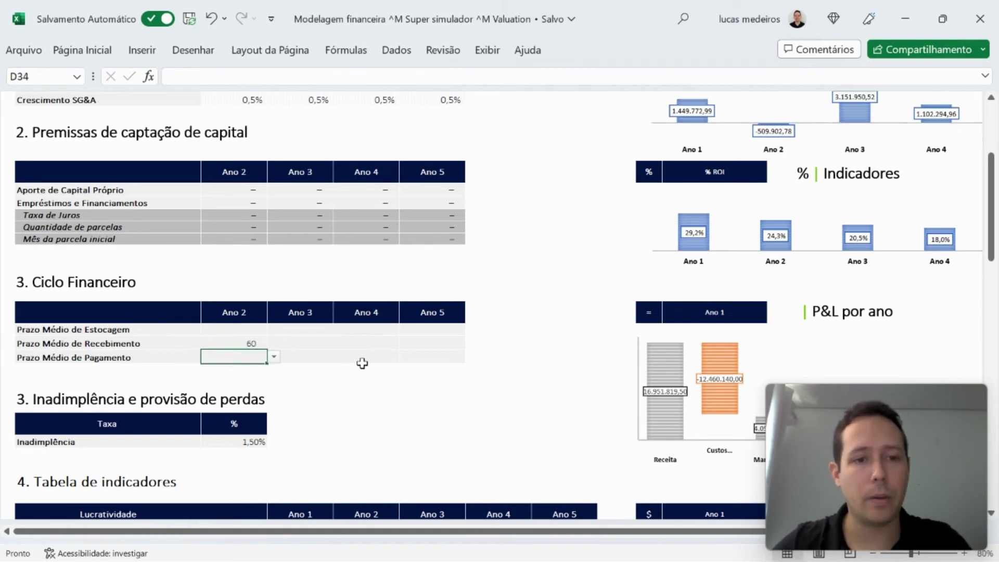
{"action": "type", "text": "30"}
{"action": "key", "text": "Return"}
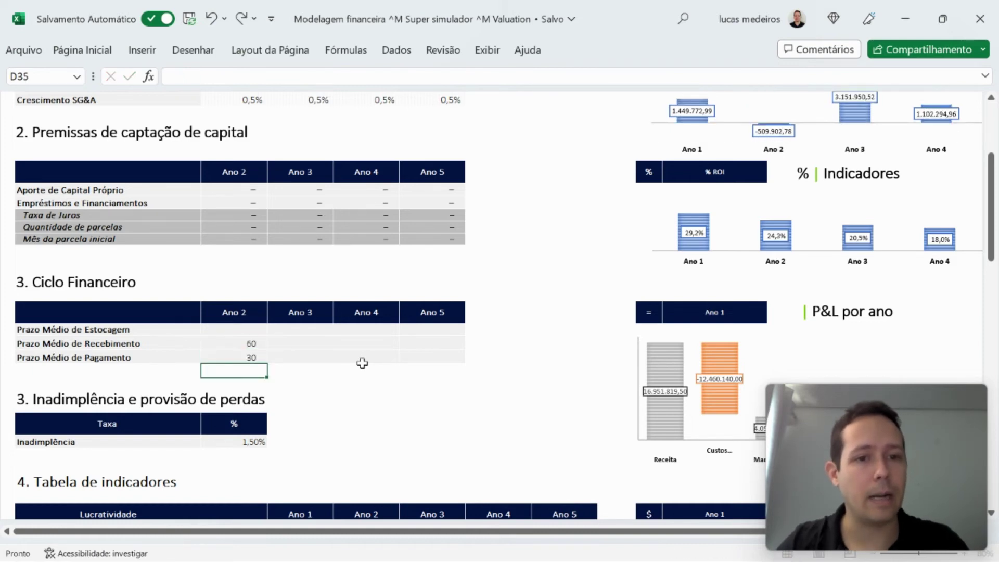
Copy Ano 2's Prazo Médio de Recebimento and Prazo Médio de Pagamento values together.
{"action": "key", "text": "Up"}
{"action": "key", "text": "Up"}
{"action": "key", "text": "shift+Down"}
{"action": "key", "text": "ctrl+c"}
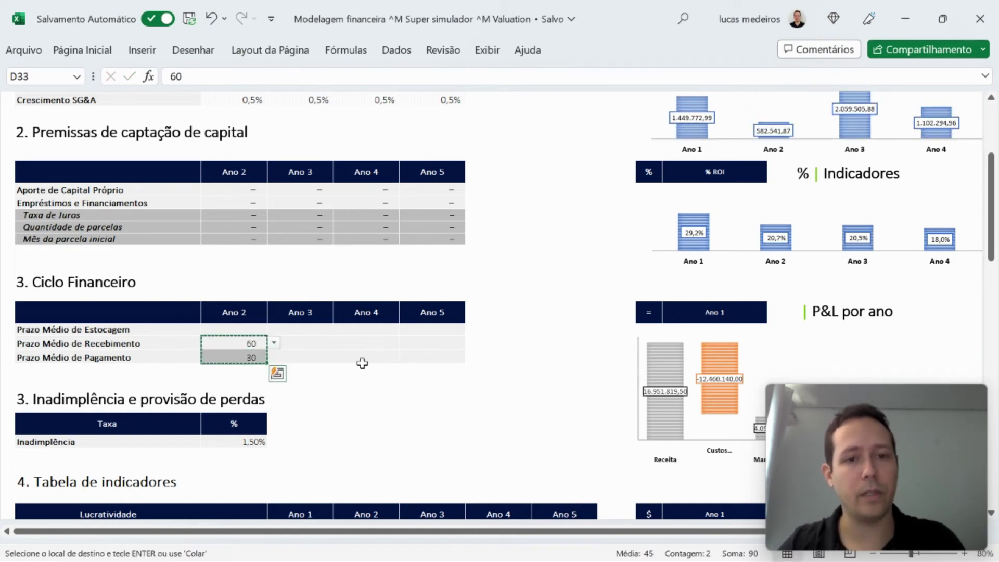
Copy the Ano 2 values for Prazo Médio de Recebimento (60) and Prazo Médio de Pagamento (30) across Ano 3 to Ano 5.
{"action": "key", "text": "shift+Right"}
{"action": "key", "text": "shift+Right"}
{"action": "key", "text": "shift+Right"}
{"action": "key", "text": "ctrl+v"}
{"action": "key", "text": "Escape"}
{"action": "key", "text": "Down"}
{"action": "key", "text": "Up"}
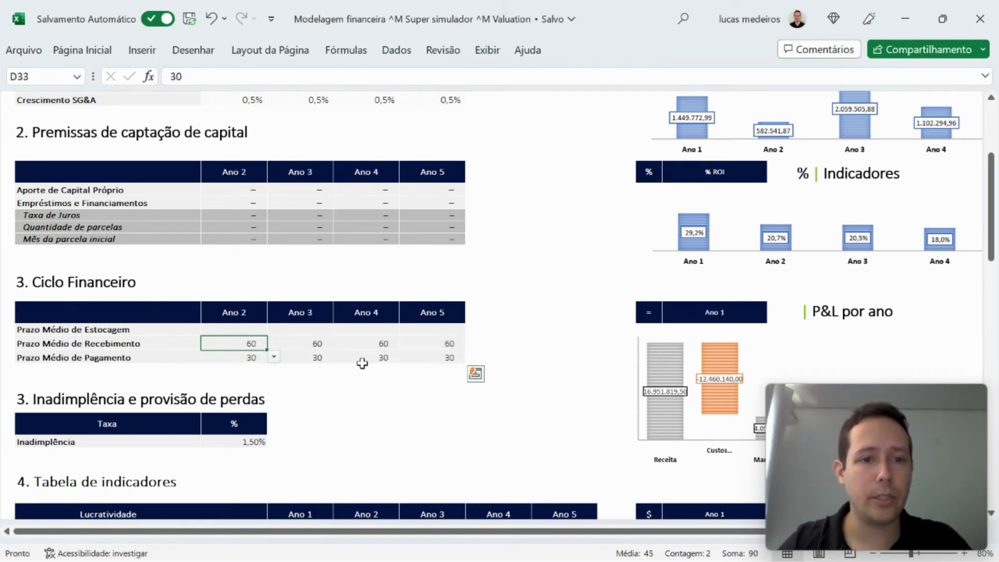
{"action": "key", "text": "F2"}
{"action": "key", "text": "Return"}
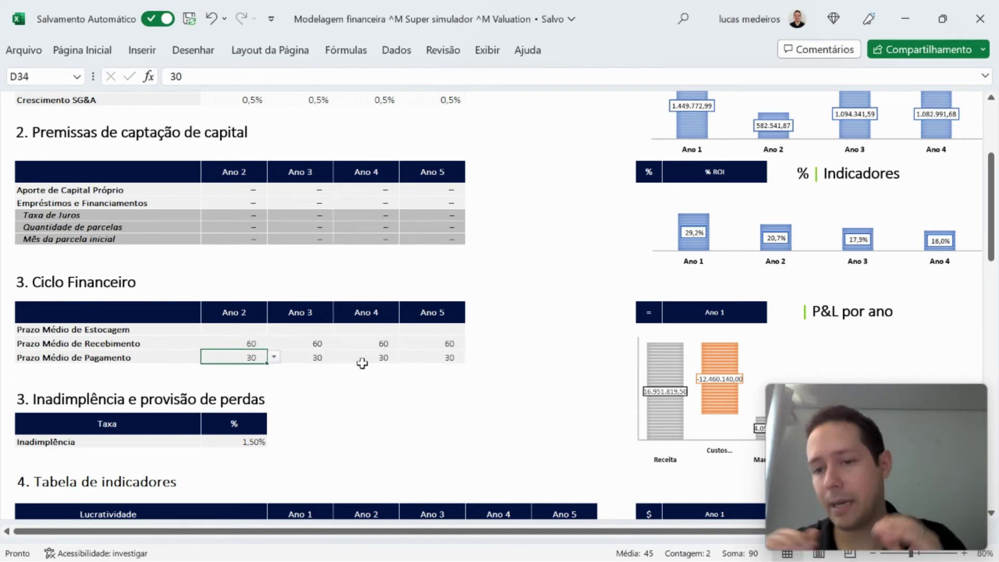
Review the Geração de Caixa and % ROI charts for all five years.
{"action": "scroll", "coordinate": [553, 304], "scroll_direction": "up", "scroll_amount": 3}
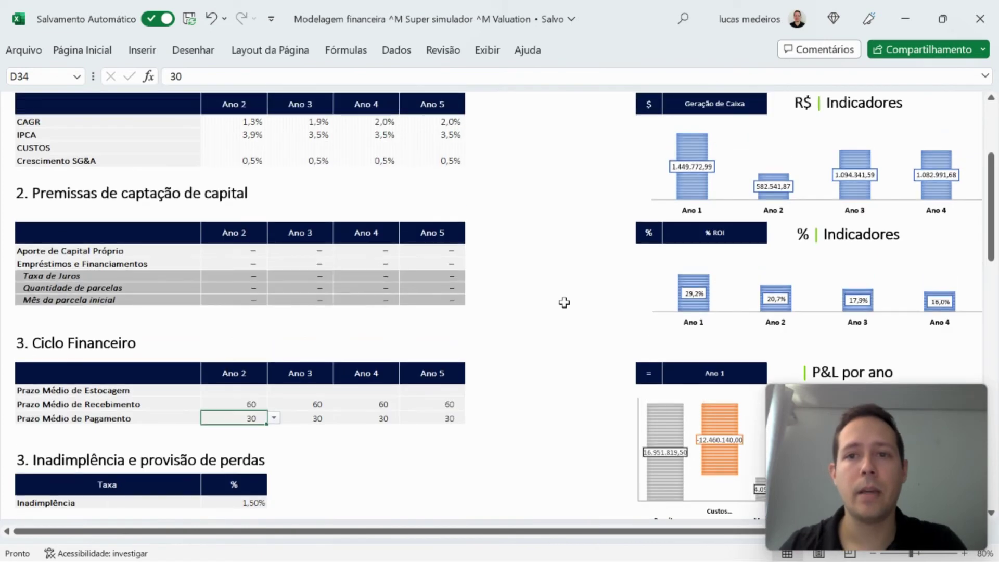
{"action": "scroll", "coordinate": [564, 302], "scroll_direction": "right", "scroll_amount": 3}
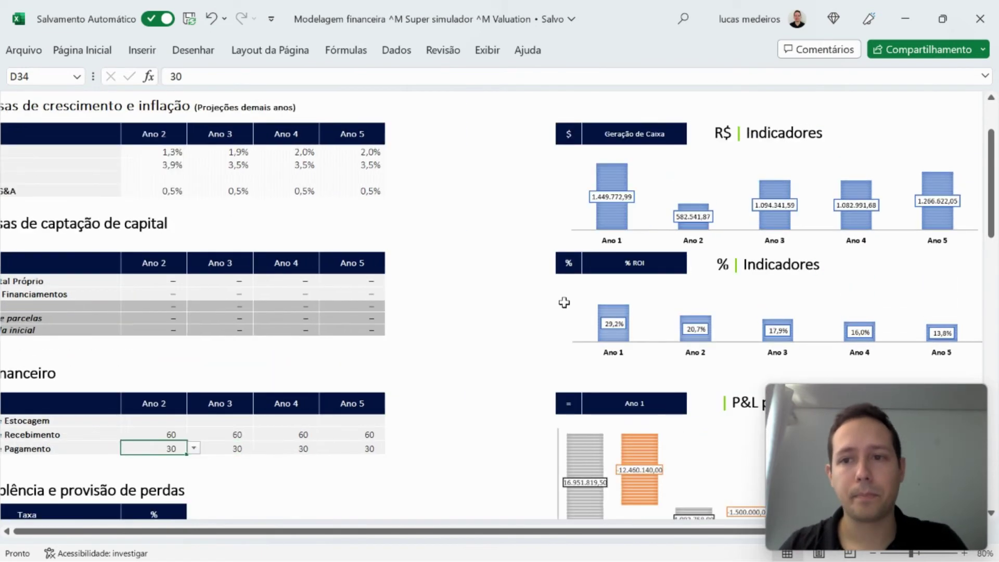
{"action": "scroll", "coordinate": [564, 303], "scroll_direction": "left", "scroll_amount": 4}
{"action": "scroll", "coordinate": [564, 302], "scroll_direction": "right", "scroll_amount": 1}
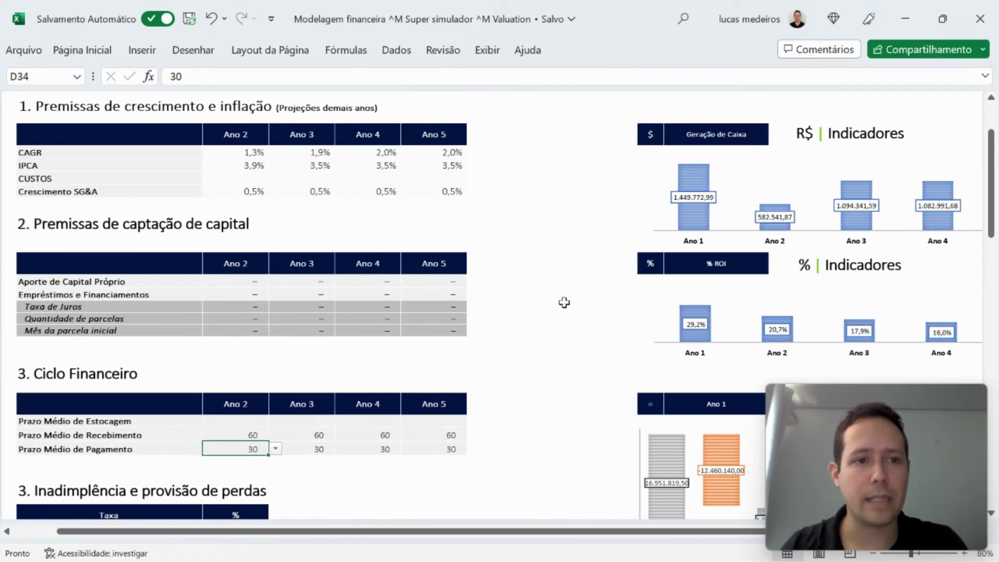
Examine the Lucro Líquido and % Mg. Líquida rows across the years in the Tabela de indicadores.
{"action": "scroll", "coordinate": [476, 311], "scroll_direction": "down", "scroll_amount": 10}
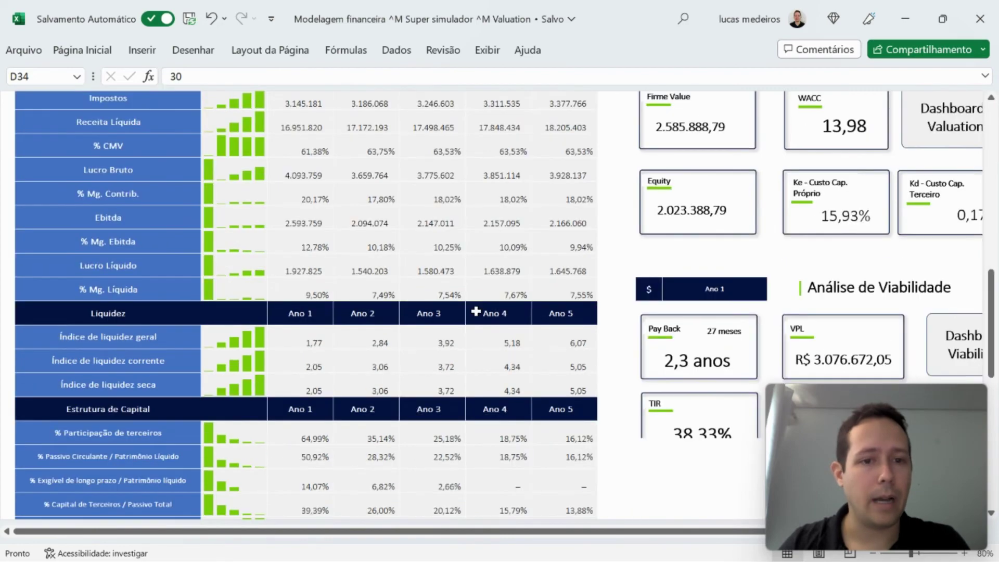
{"action": "scroll", "coordinate": [476, 311], "scroll_direction": "down", "scroll_amount": 1}
{"action": "scroll", "coordinate": [476, 311], "scroll_direction": "up", "scroll_amount": 3}
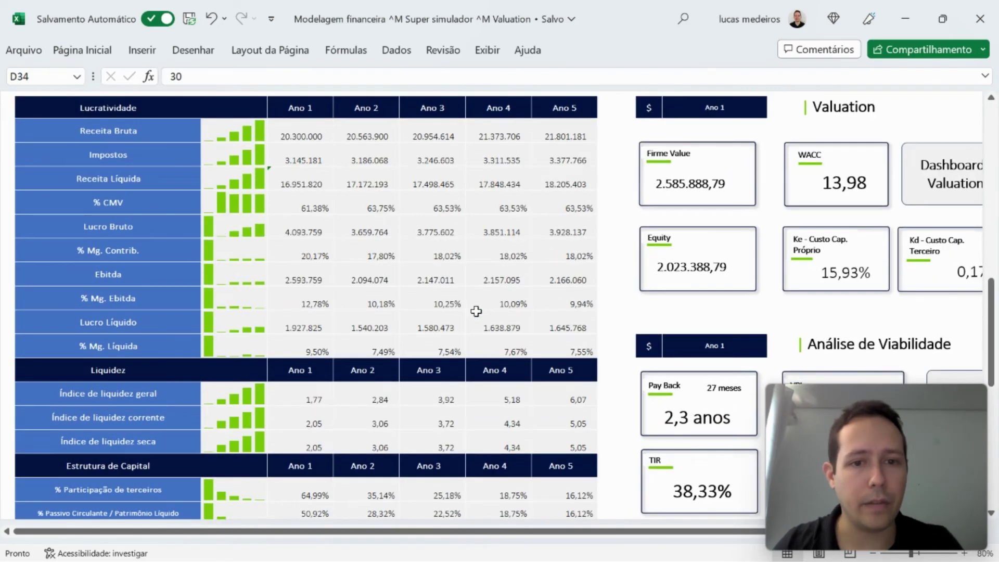
{"action": "scroll", "coordinate": [483, 322], "scroll_direction": "up", "scroll_amount": 1}
{"action": "scroll", "coordinate": [558, 393], "scroll_direction": "up", "scroll_amount": 1}
{"action": "left_click", "coordinate": [558, 396]}
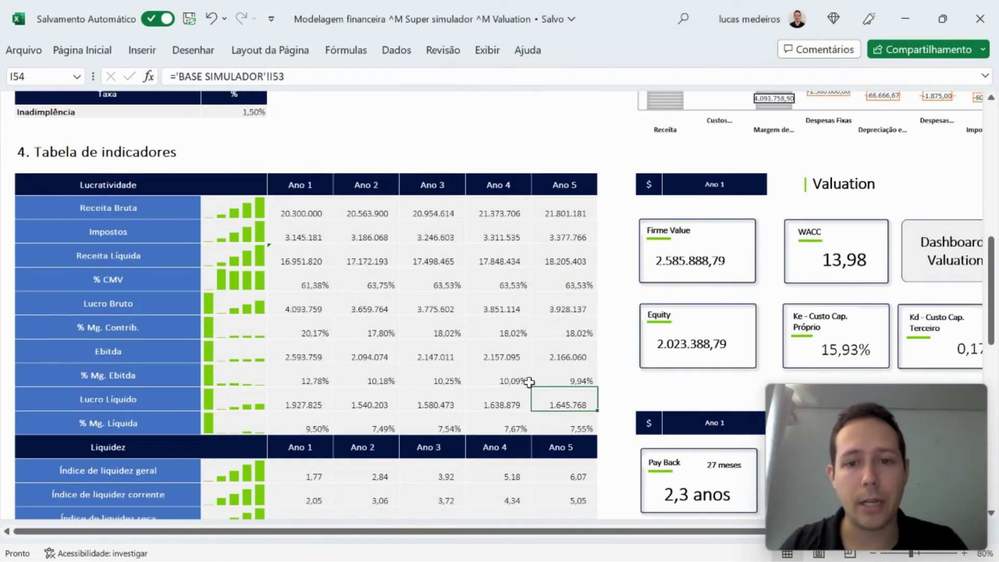
{"action": "key", "text": "Down"}
{"action": "key", "text": "Down"}
{"action": "key", "text": "Left"}
{"action": "key", "text": "Up"}
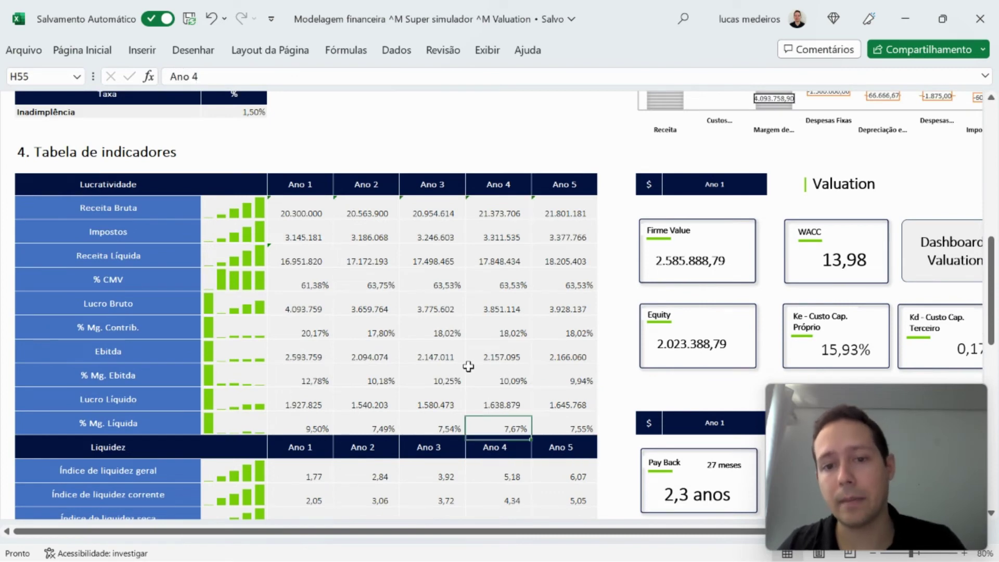
{"action": "key", "text": "Right"}
{"action": "key", "text": "Left"}
{"action": "key", "text": "Left"}
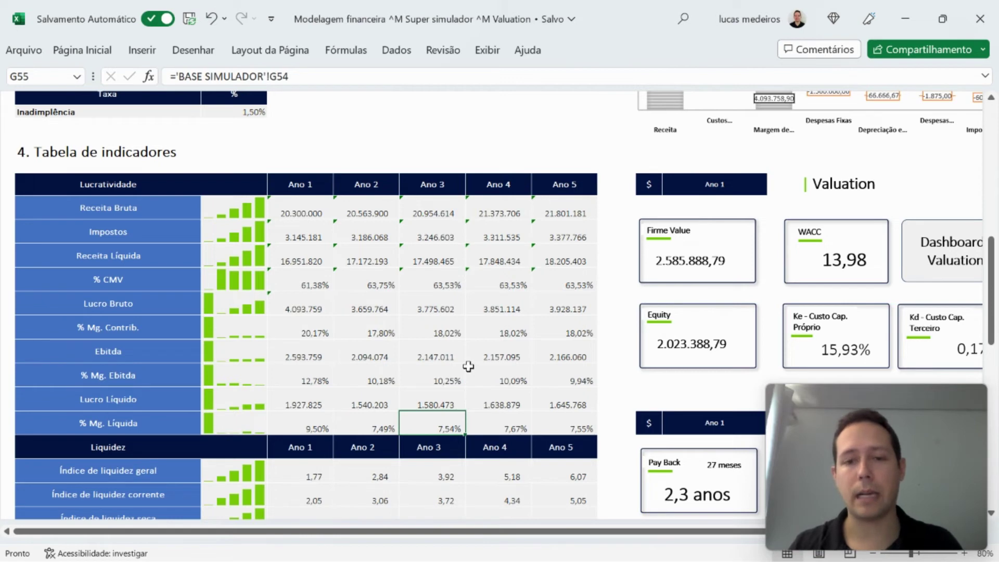
Compare the % Mg. Ebitda values year by year from Ano 1 to Ano 5.
{"action": "key", "text": "Up"}
{"action": "key", "text": "Up"}
{"action": "key", "text": "Left"}
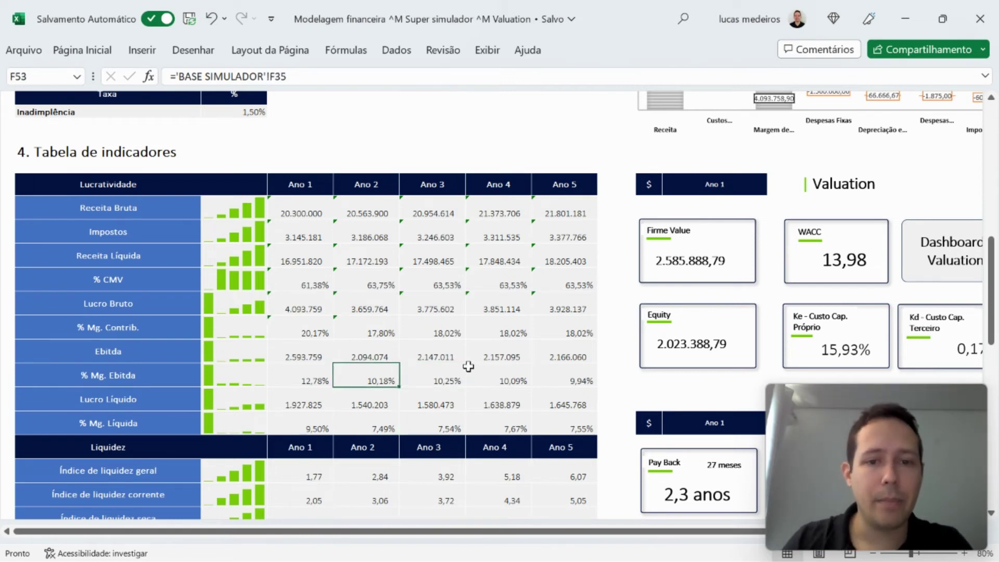
{"action": "key", "text": "Right"}
{"action": "key", "text": "Left"}
{"action": "key", "text": "Left"}
{"action": "key", "text": "Right"}
{"action": "key", "text": "Right"}
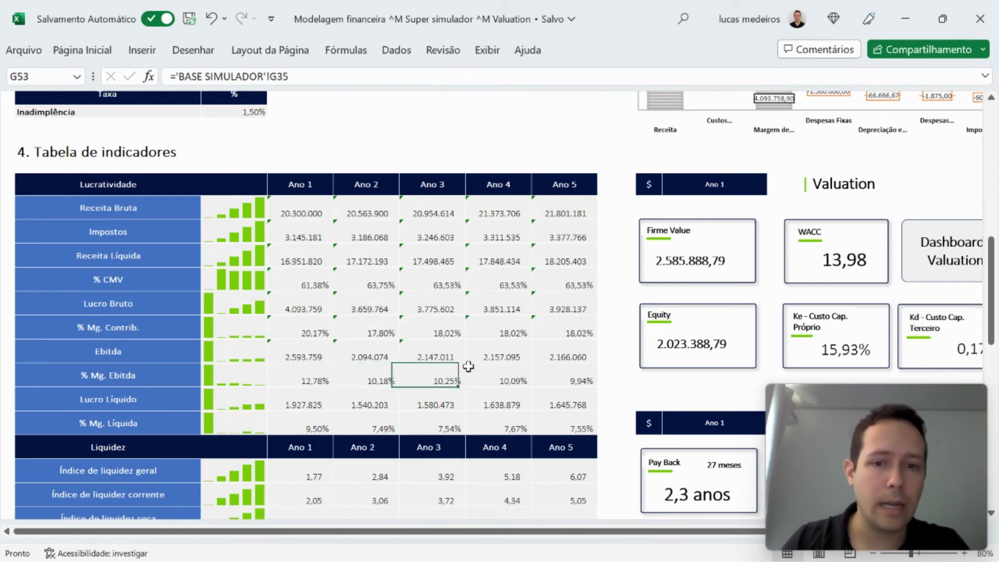
{"action": "key", "text": "Right"}
{"action": "key", "text": "Left"}
{"action": "key", "text": "Right"}
{"action": "key", "text": "Right"}
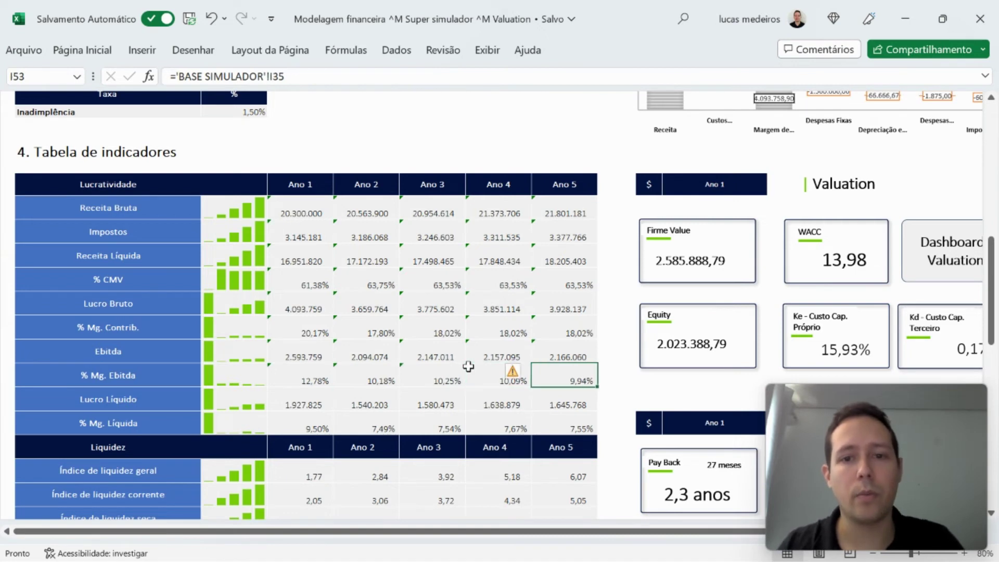
{"action": "key", "text": "Left"}
{"action": "key", "text": "Left"}
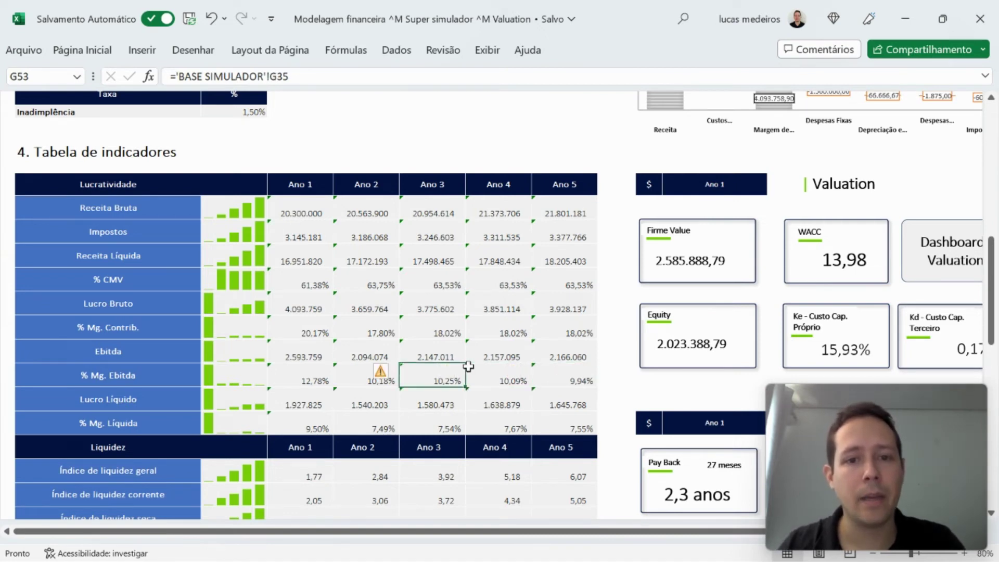
{"action": "left_click_drag", "start_coordinate": [316, 378], "coordinate": [551, 379]}
Examine the % Mg. Contrib., % CMV, Impostos and Receita Bruta rows of the Lucratividade section.
{"action": "left_click", "coordinate": [435, 331]}
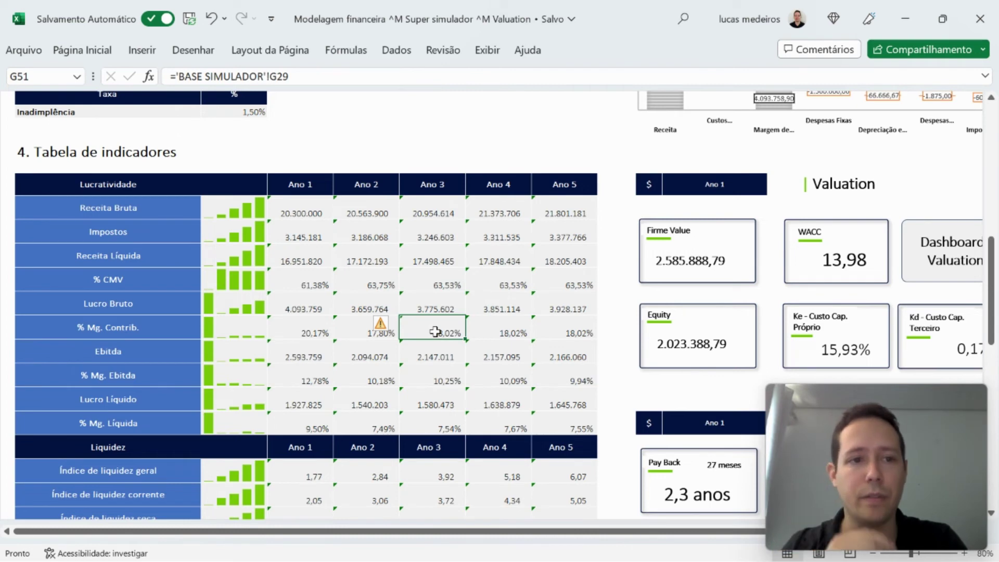
{"action": "left_click_drag", "start_coordinate": [318, 281], "coordinate": [583, 284]}
{"action": "left_click", "coordinate": [444, 303]}
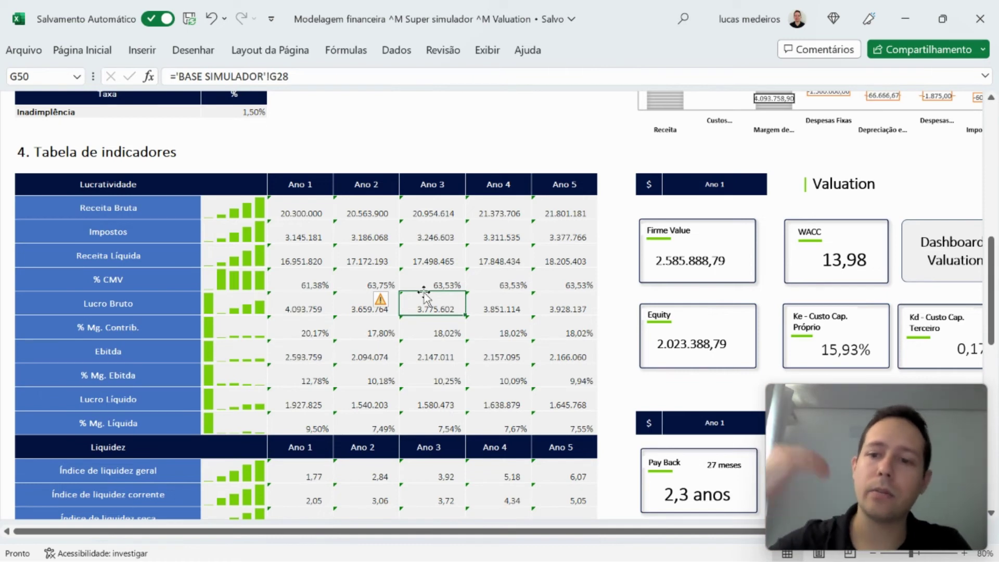
{"action": "left_click_drag", "start_coordinate": [318, 284], "coordinate": [572, 284]}
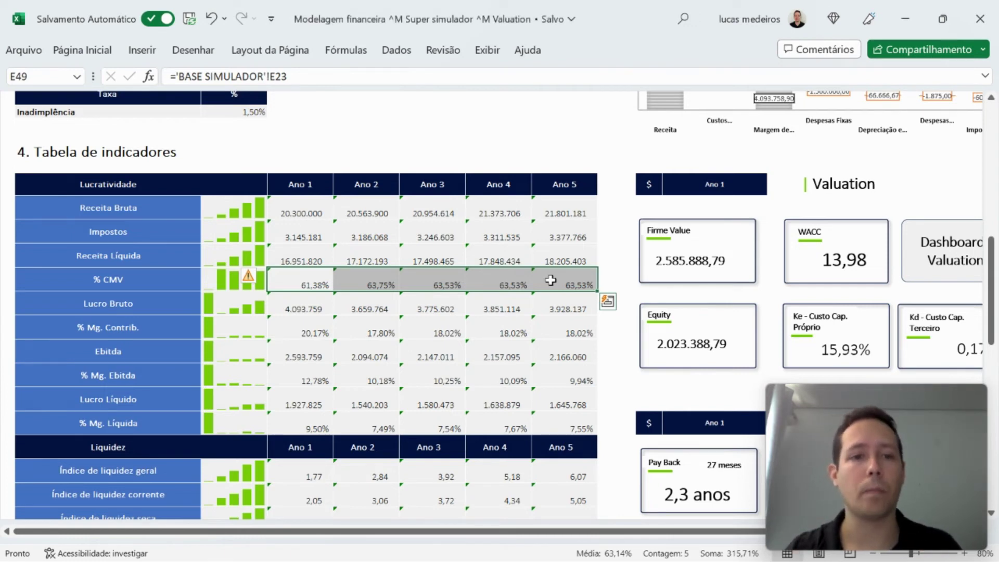
{"action": "left_click_drag", "start_coordinate": [297, 234], "coordinate": [496, 236]}
{"action": "left_click_drag", "start_coordinate": [291, 209], "coordinate": [567, 221]}
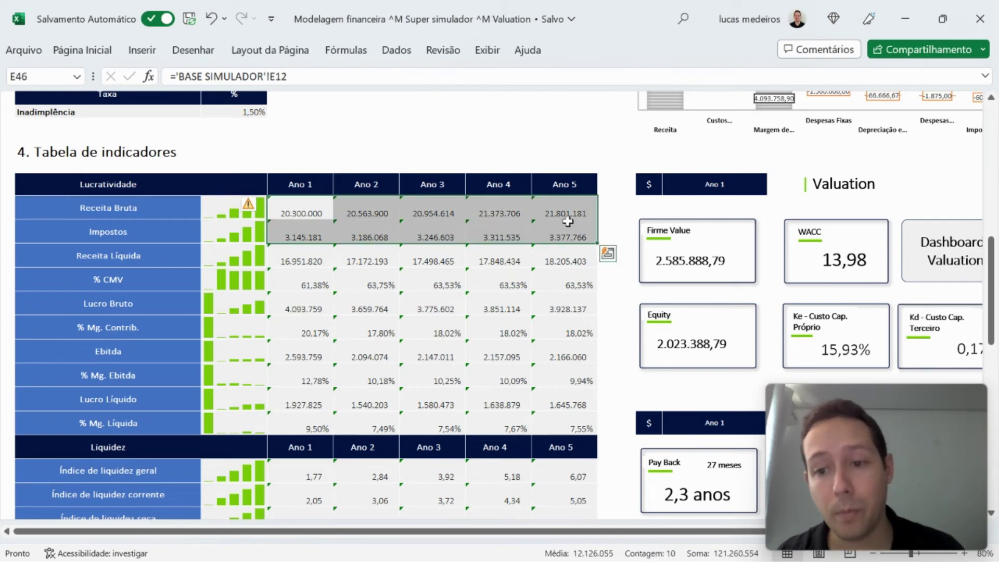
Examine the Índice de liquidez geral row for Ano 1 to Ano 5 in the Liquidez section.
{"action": "scroll", "coordinate": [396, 363], "scroll_direction": "down", "scroll_amount": 2}
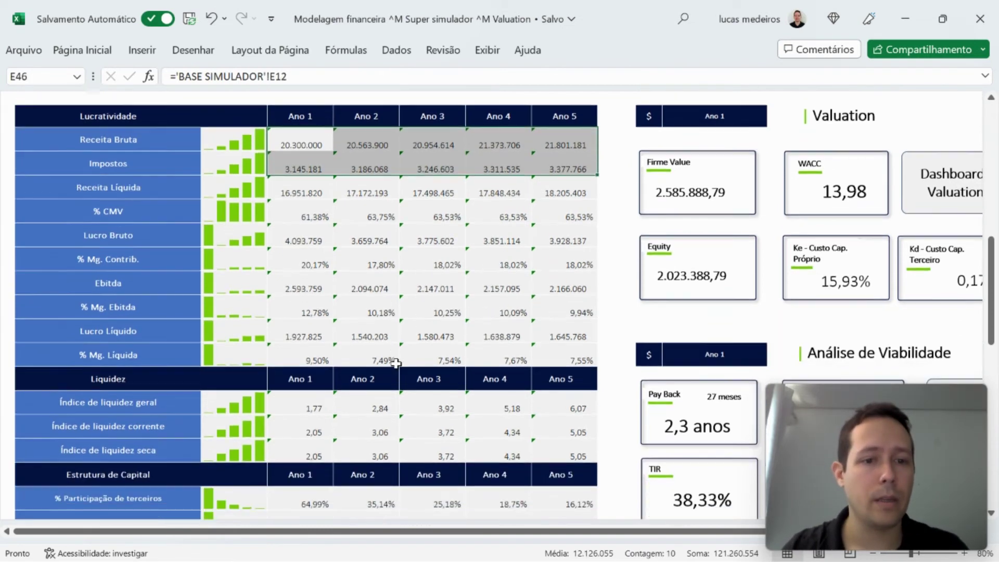
{"action": "scroll", "coordinate": [396, 364], "scroll_direction": "down", "scroll_amount": 1}
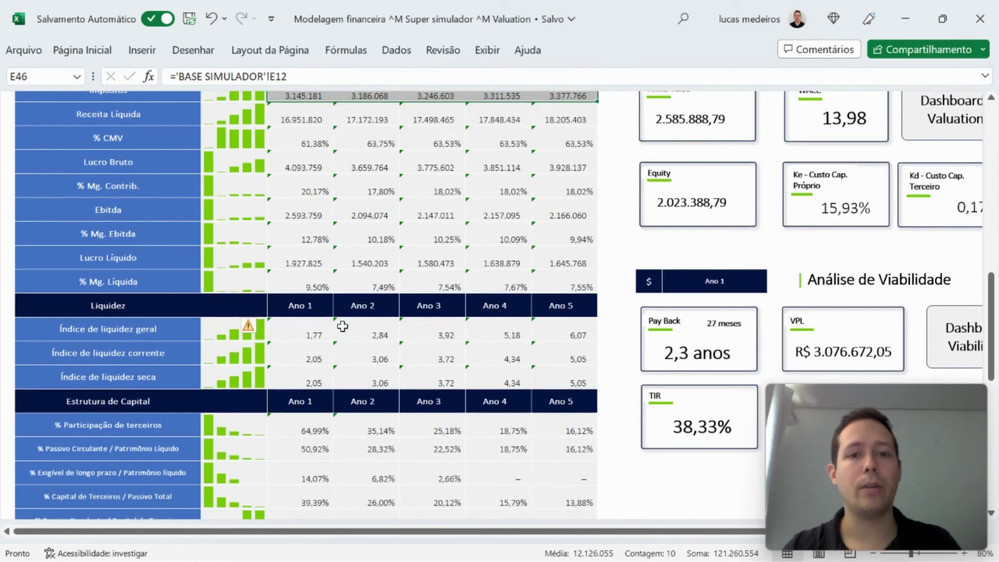
{"action": "left_click_drag", "start_coordinate": [307, 333], "coordinate": [577, 335]}
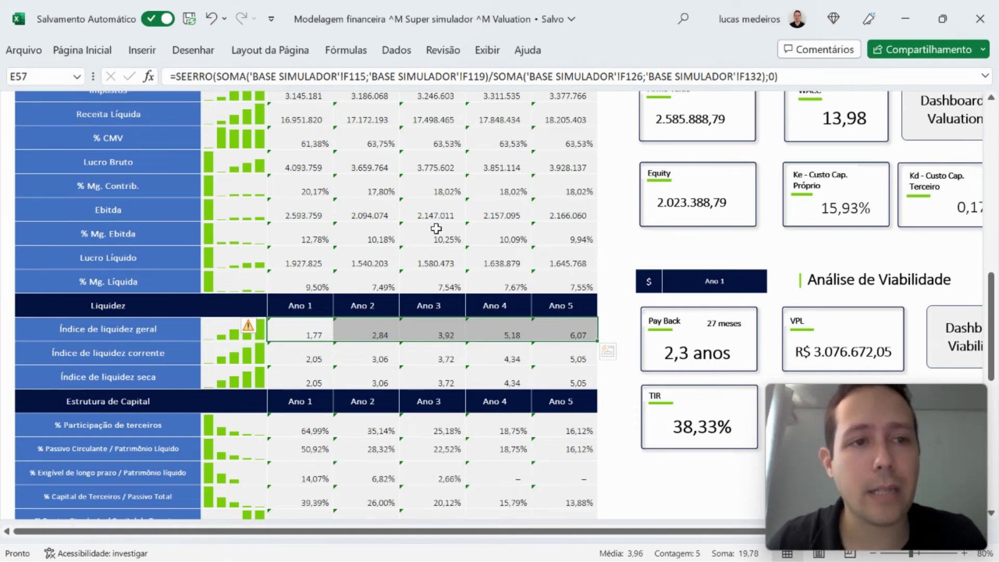
Examine Geração de Caixa, % Geração de Caixa, Saldo de Caixa Acumulado and % ROI across the years in the Rentabilidade section.
{"action": "scroll", "coordinate": [436, 228], "scroll_direction": "down", "scroll_amount": 4}
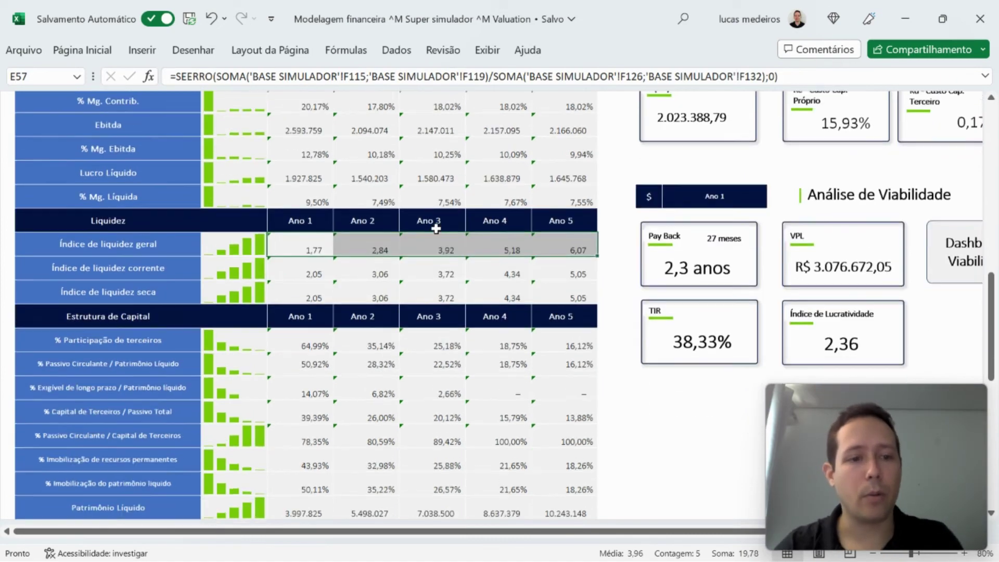
{"action": "scroll", "coordinate": [436, 228], "scroll_direction": "down", "scroll_amount": 1}
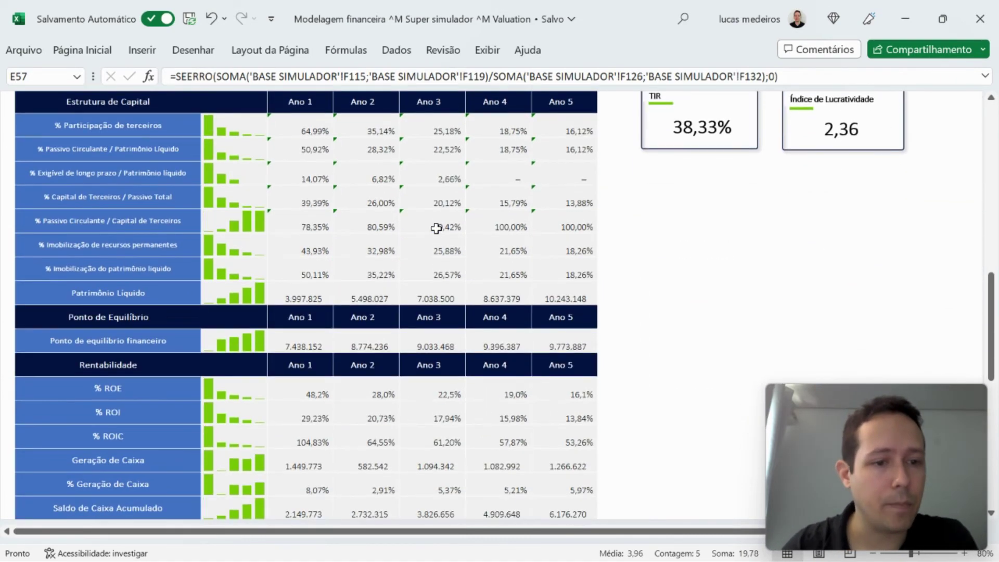
{"action": "left_click_drag", "start_coordinate": [302, 429], "coordinate": [569, 431]}
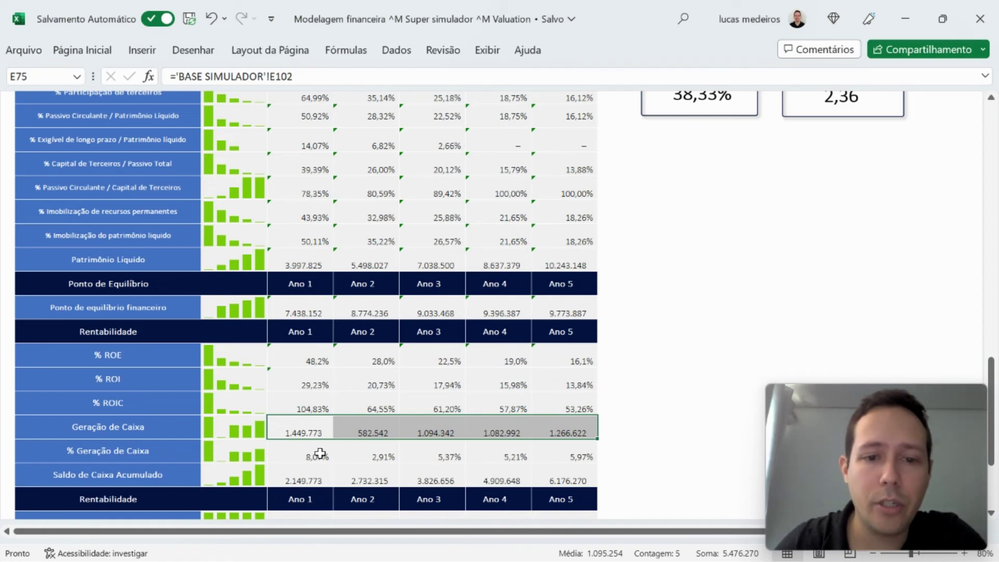
{"action": "left_click_drag", "start_coordinate": [318, 453], "coordinate": [559, 463]}
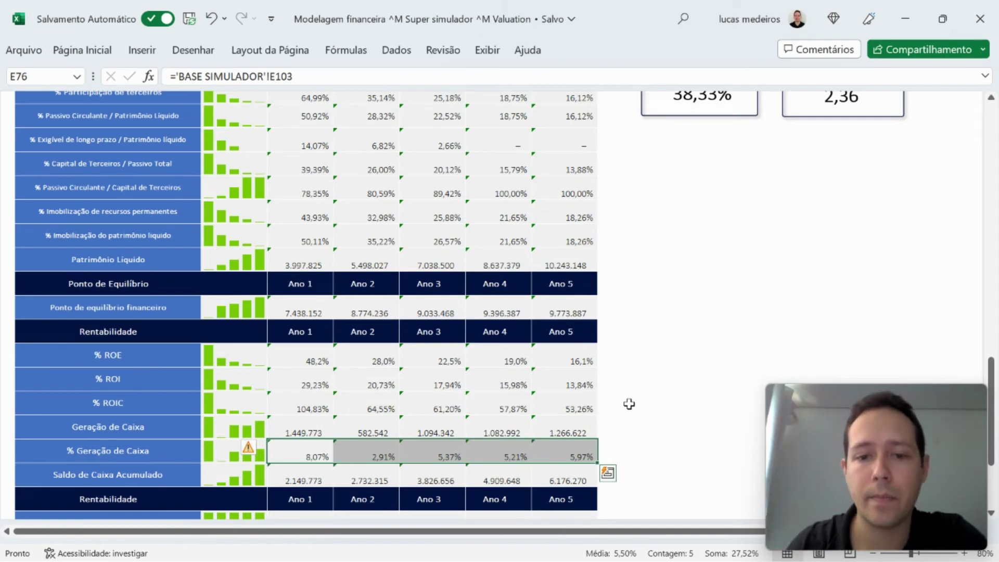
{"action": "left_click_drag", "start_coordinate": [306, 475], "coordinate": [568, 477]}
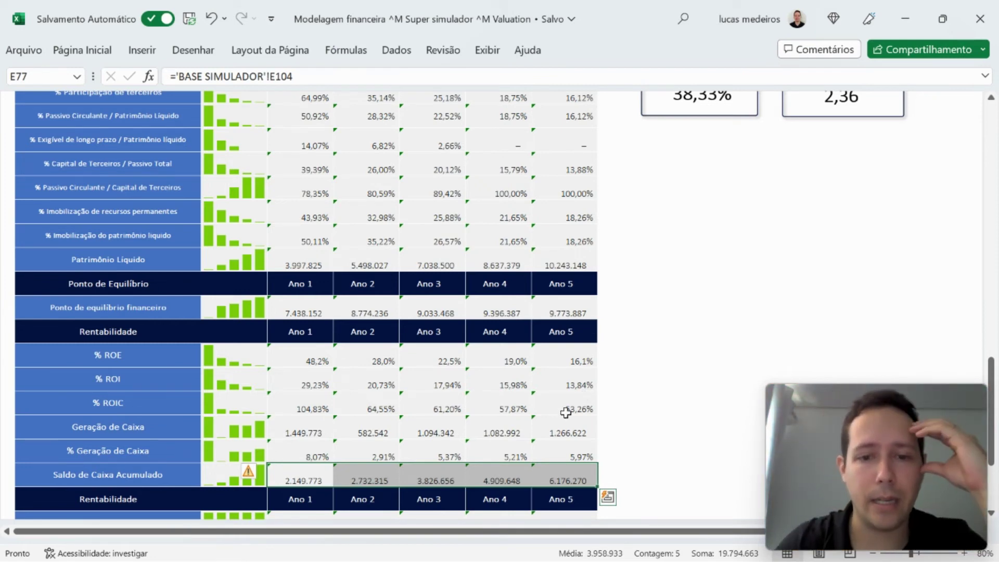
{"action": "left_click_drag", "start_coordinate": [561, 424], "coordinate": [293, 424]}
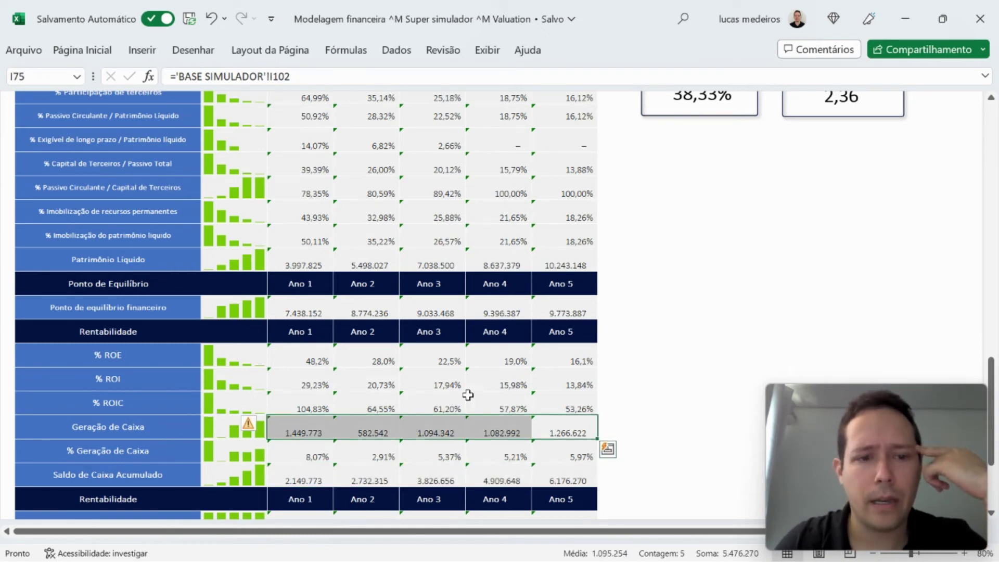
{"action": "left_click_drag", "start_coordinate": [303, 383], "coordinate": [571, 384]}
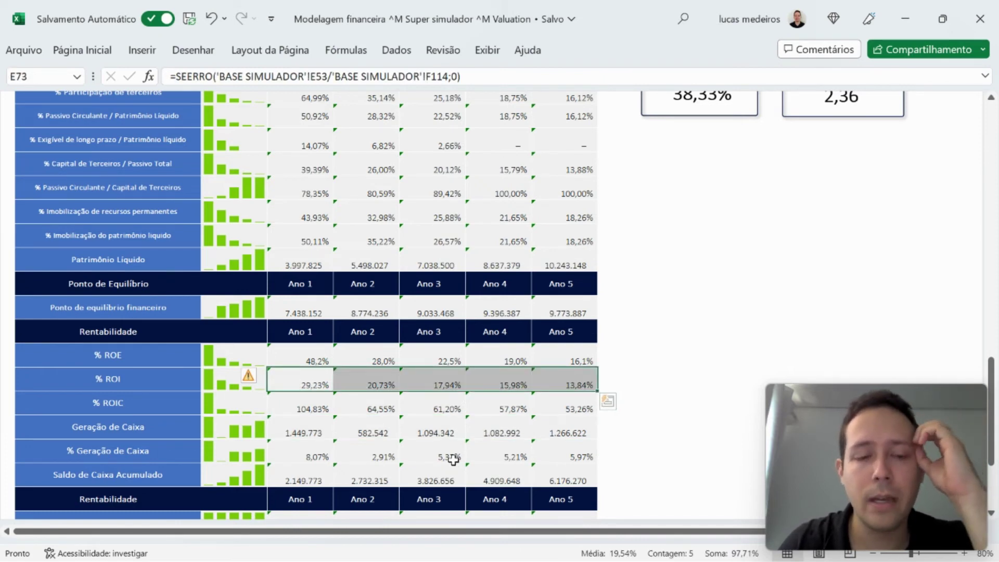
{"action": "left_click_drag", "start_coordinate": [318, 378], "coordinate": [561, 385]}
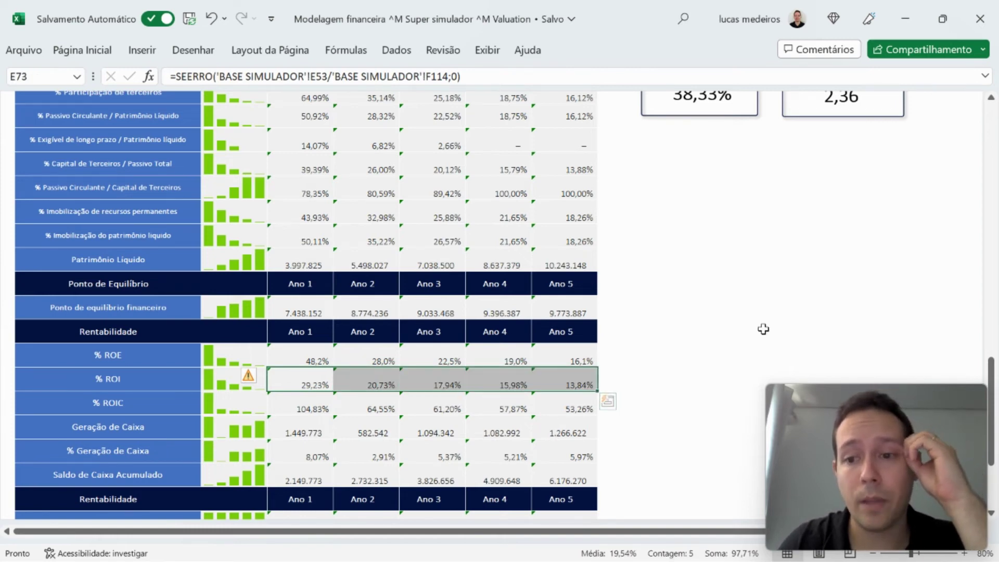
Enter =D13-D14-D16 in D17 to subtract IPCA and Crescimento SG&A from CAGR for Ano 2.
{"action": "scroll", "coordinate": [592, 277], "scroll_direction": "up", "scroll_amount": 15}
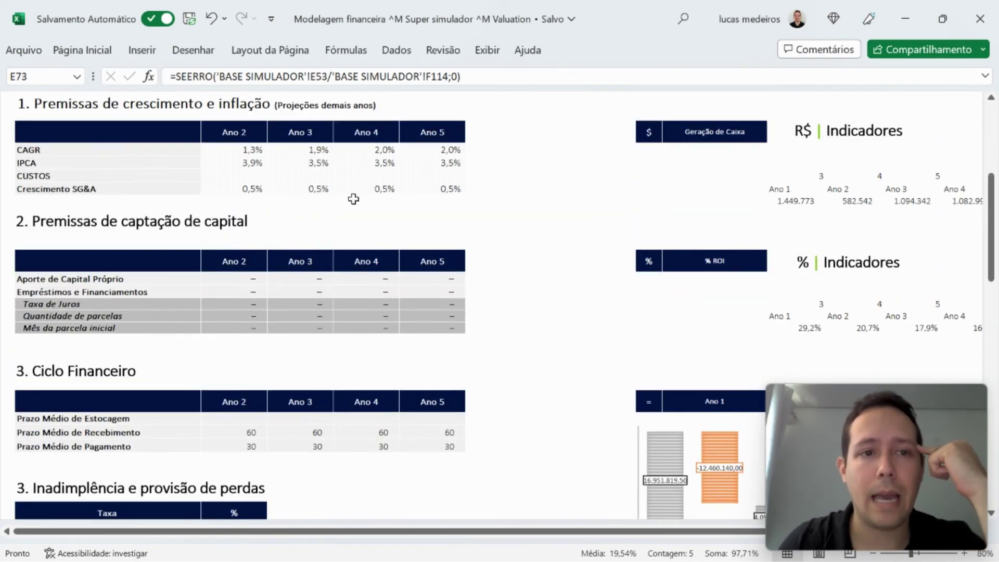
{"action": "left_click", "coordinate": [252, 201]}
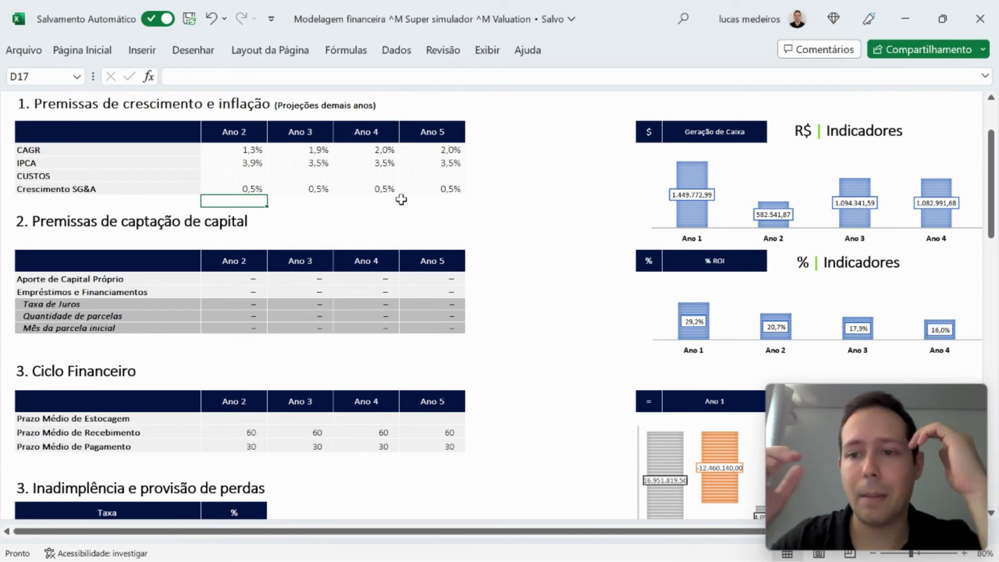
{"action": "type", "text": "="}
{"action": "key", "text": "Up"}
{"action": "key", "text": "Up"}
{"action": "key", "text": "Up"}
{"action": "key", "text": "Up"}
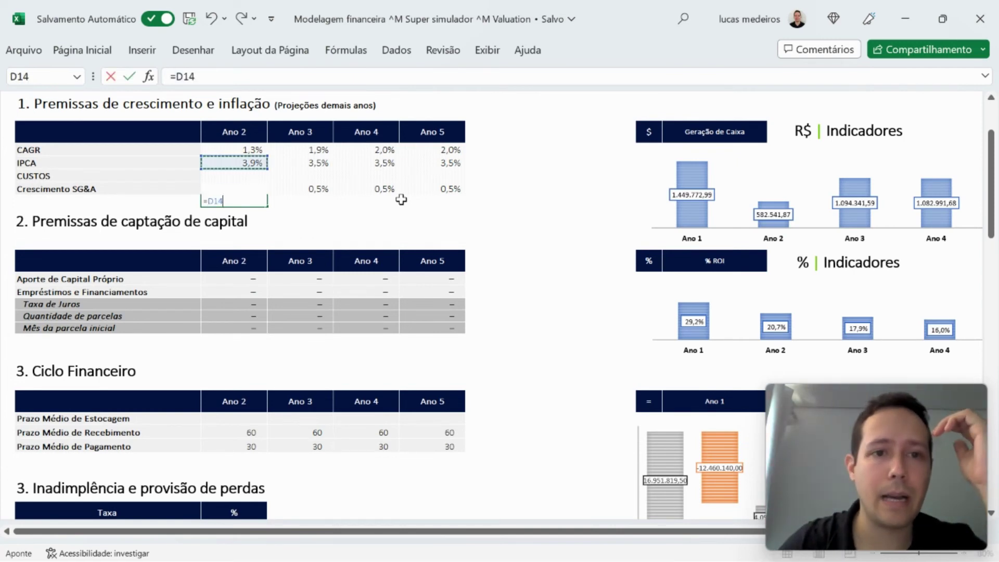
{"action": "type", "text": "-"}
{"action": "key", "text": "Up"}
{"action": "key", "text": "Up"}
{"action": "key", "text": "Up"}
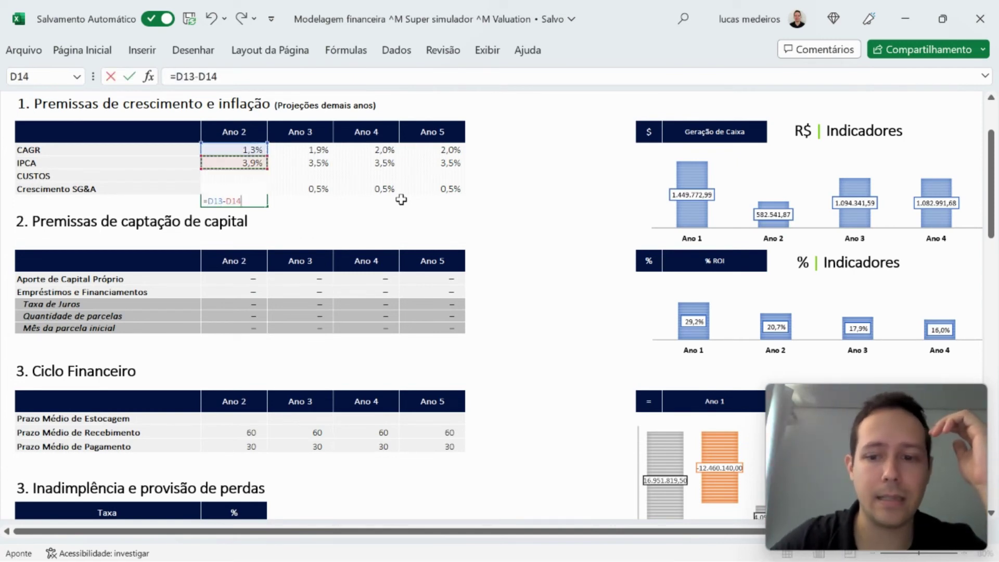
{"action": "type", "text": "-"}
{"action": "key", "text": "Up"}
{"action": "key", "text": "Return"}
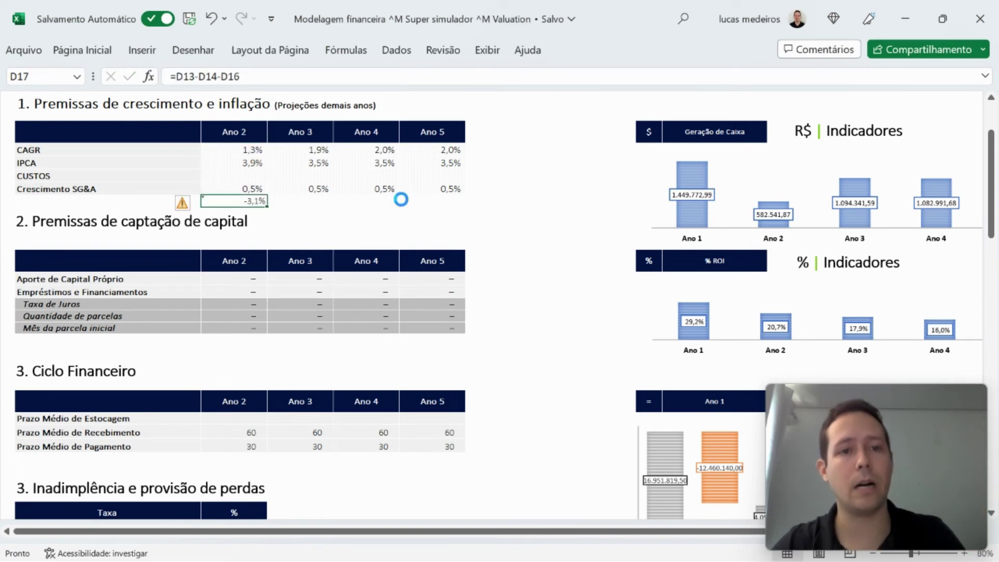
Copy the D17 growth difference formula across Ano 3 to Ano 5, through G17.
{"action": "key", "text": "ctrl+c"}
{"action": "key", "text": "shift+Right"}
{"action": "key", "text": "shift+Right"}
{"action": "key", "text": "shift+Right"}
{"action": "key", "text": "Return"}
{"action": "key", "text": "Down"}
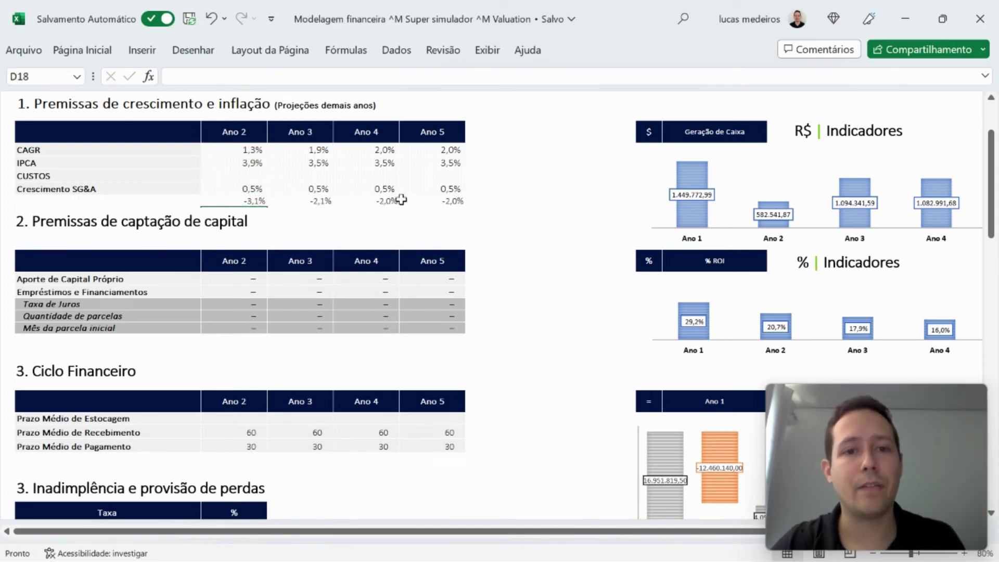
Clear the growth difference formulas in D17 to G17 below Crescimento SG&A.
{"action": "key", "text": "Up"}
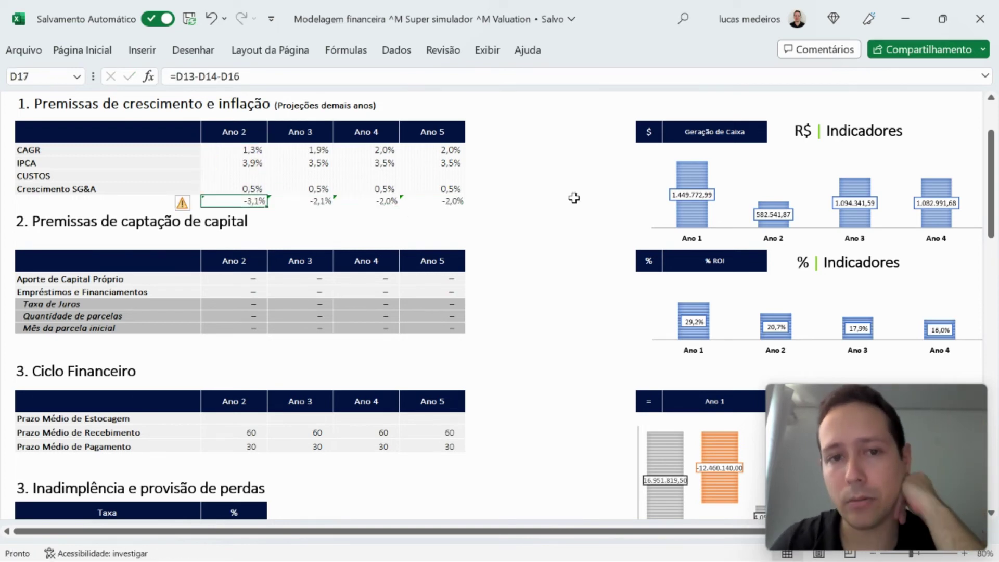
{"action": "scroll", "coordinate": [574, 197], "scroll_direction": "down", "scroll_amount": 2}
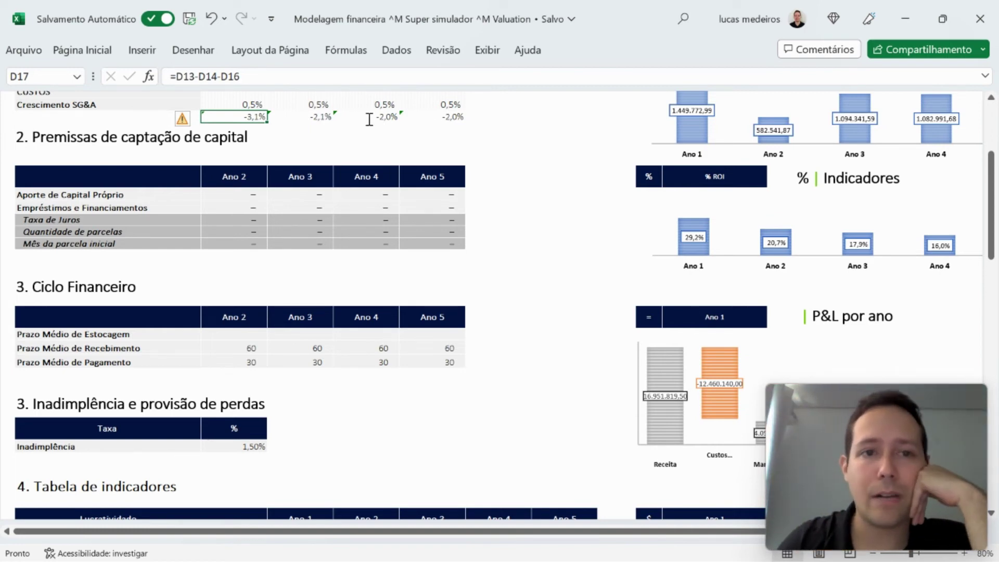
{"action": "left_click_drag", "start_coordinate": [250, 117], "coordinate": [449, 118]}
Examine the % Exigível de longo prazo / Patrimônio líquido row for Ano 1 to Ano 5 in the Estrutura de Capital section.
{"action": "scroll", "coordinate": [549, 274], "scroll_direction": "down", "scroll_amount": 10}
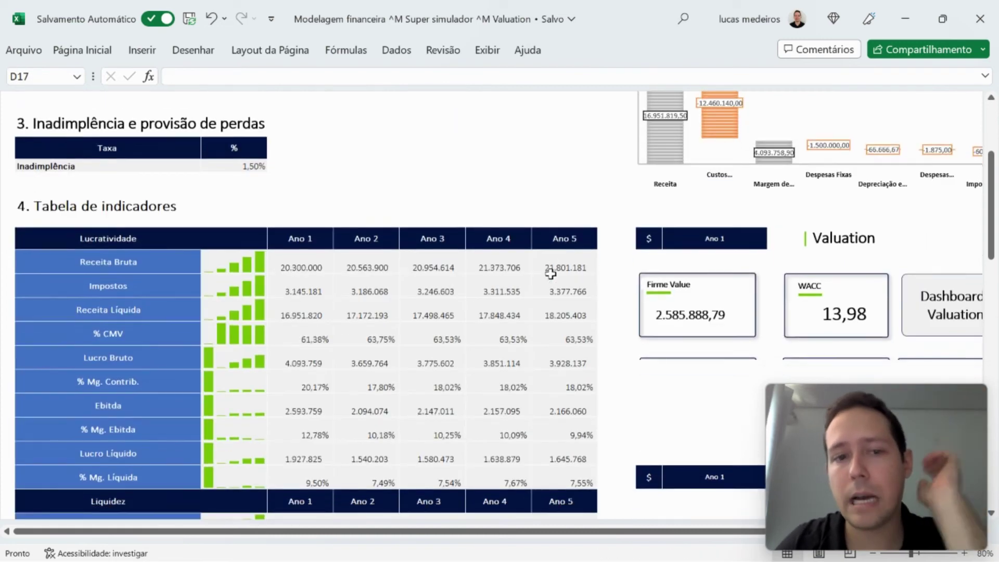
{"action": "scroll", "coordinate": [550, 274], "scroll_direction": "down", "scroll_amount": 1}
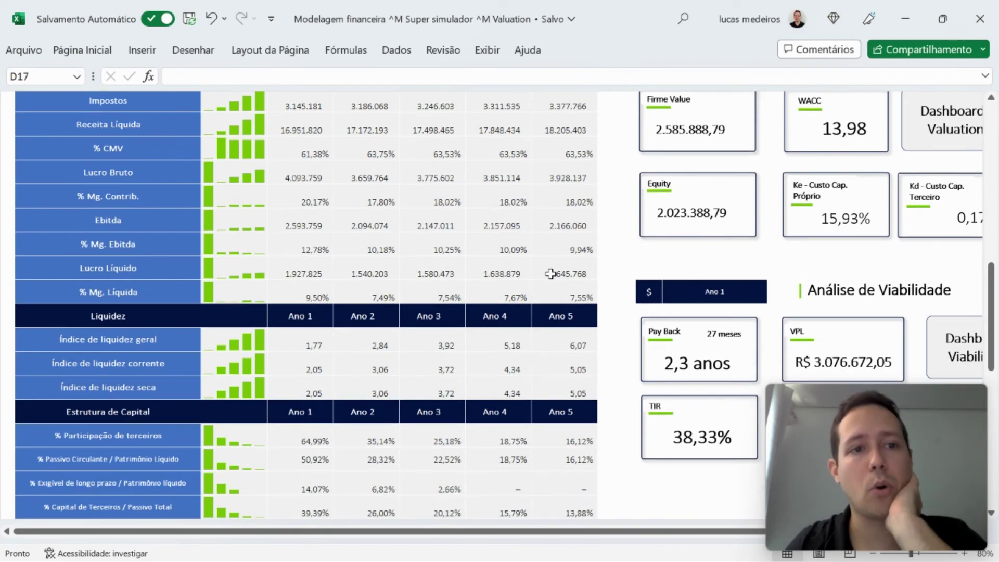
{"action": "scroll", "coordinate": [550, 274], "scroll_direction": "down", "scroll_amount": 1}
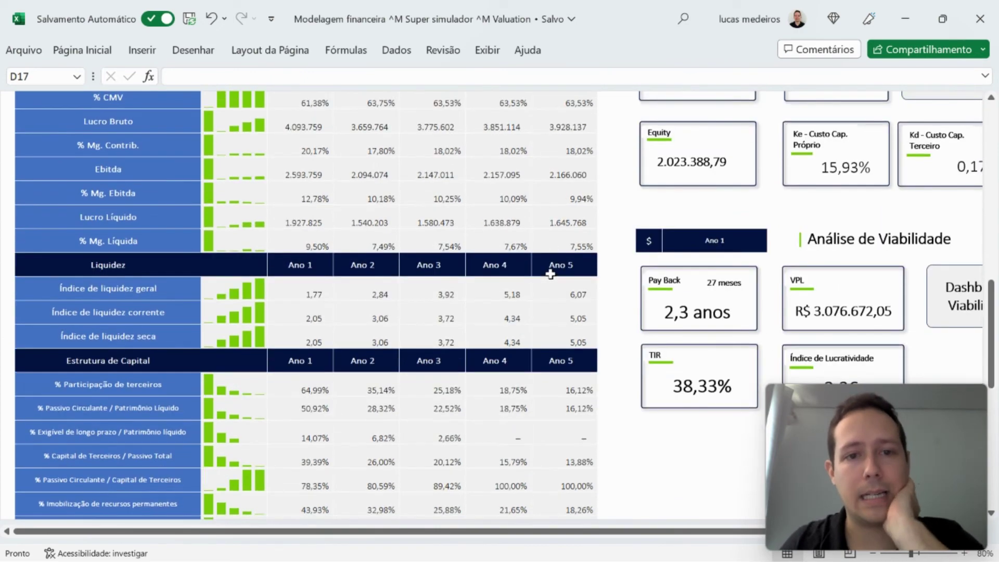
{"action": "scroll", "coordinate": [551, 274], "scroll_direction": "down", "scroll_amount": 2}
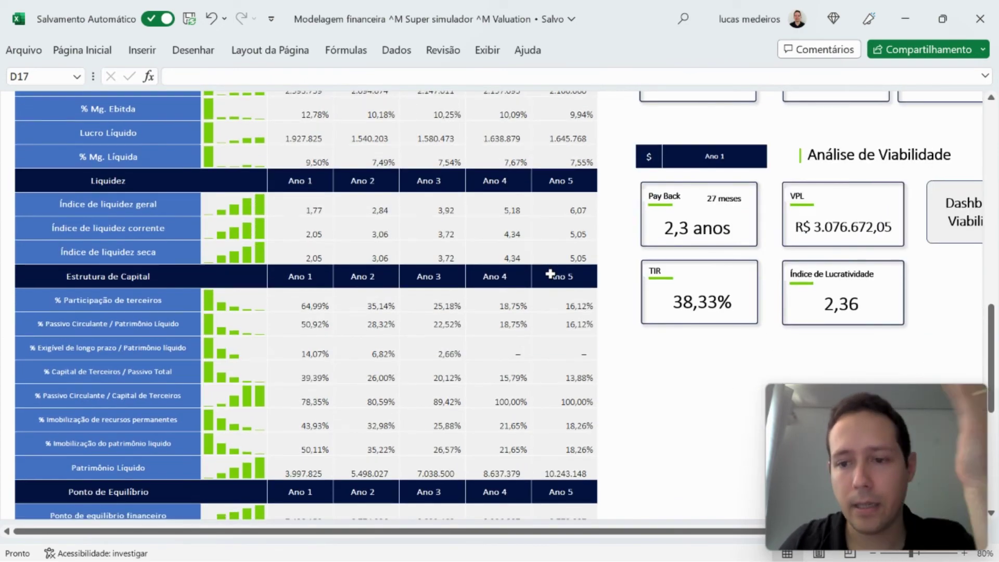
{"action": "scroll", "coordinate": [550, 274], "scroll_direction": "down", "scroll_amount": 1}
{"action": "scroll", "coordinate": [550, 274], "scroll_direction": "down", "scroll_amount": 2}
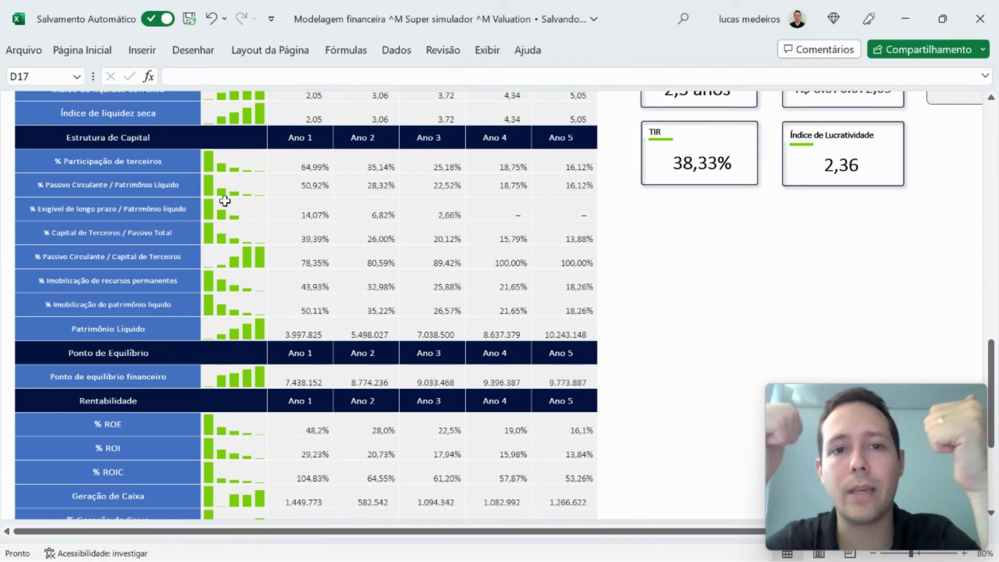
{"action": "left_click", "coordinate": [500, 206]}
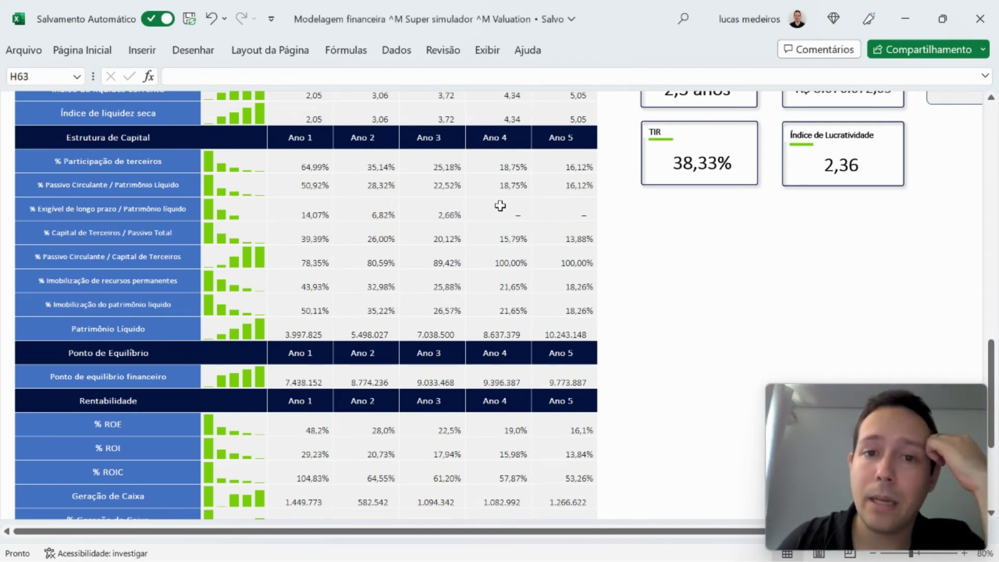
{"action": "key", "text": "Left"}
{"action": "key", "text": "Left"}
{"action": "key", "text": "Right"}
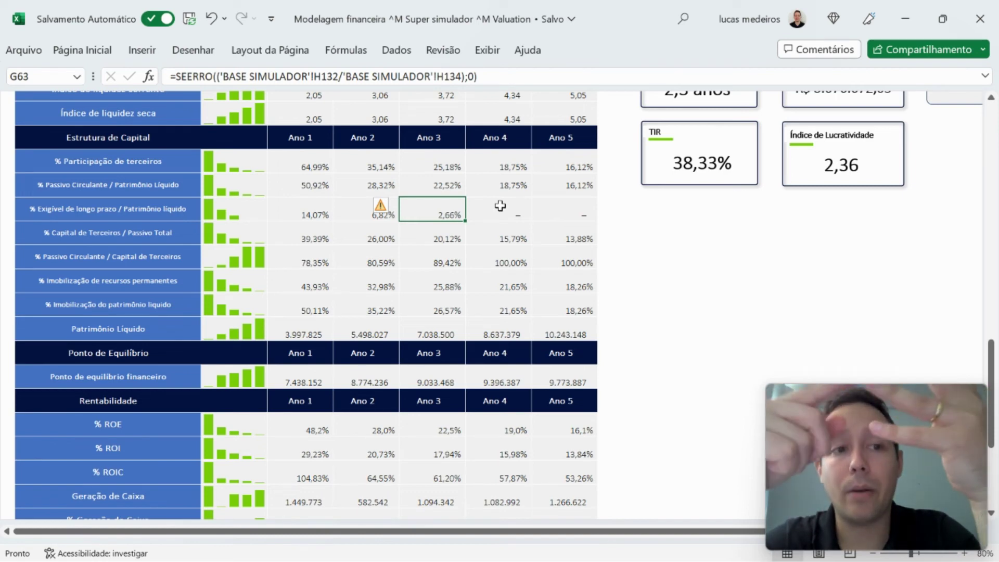
{"action": "left_click_drag", "start_coordinate": [314, 206], "coordinate": [533, 209]}
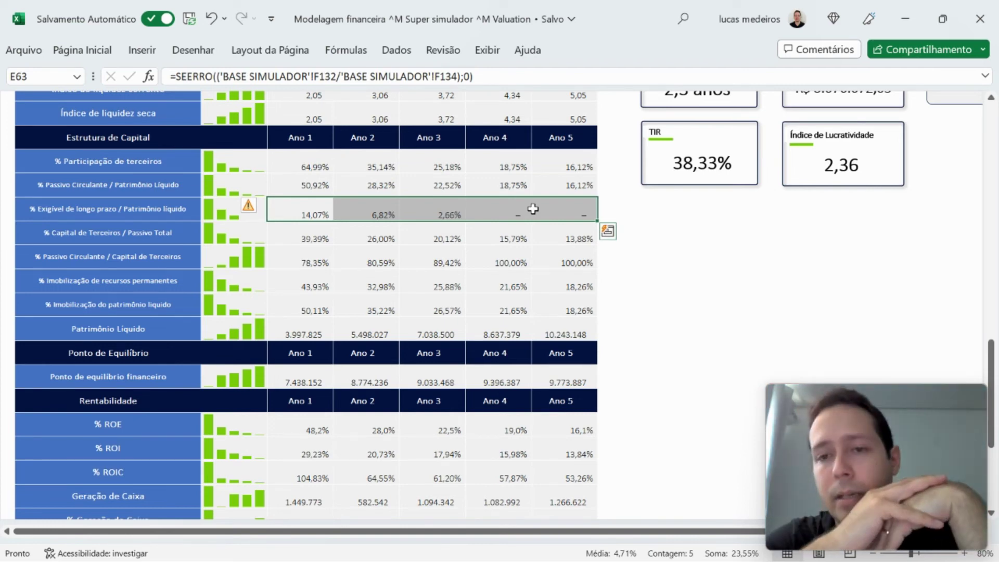
Examine the NCG ideal (NCG) row from Ano 1 to Ano 5 at the end of the indicator table.
{"action": "scroll", "coordinate": [532, 208], "scroll_direction": "down", "scroll_amount": 3}
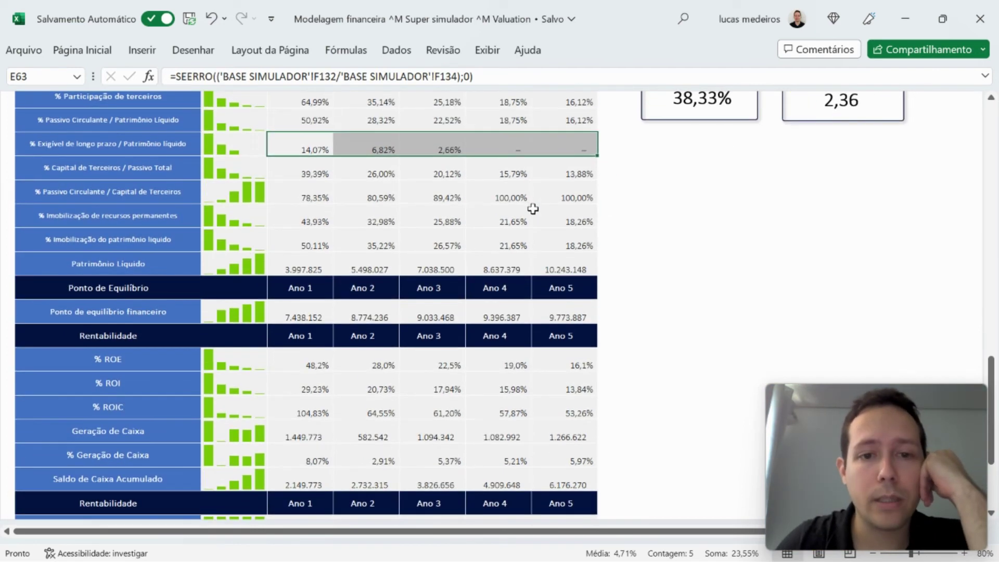
{"action": "scroll", "coordinate": [472, 325], "scroll_direction": "down", "scroll_amount": 1}
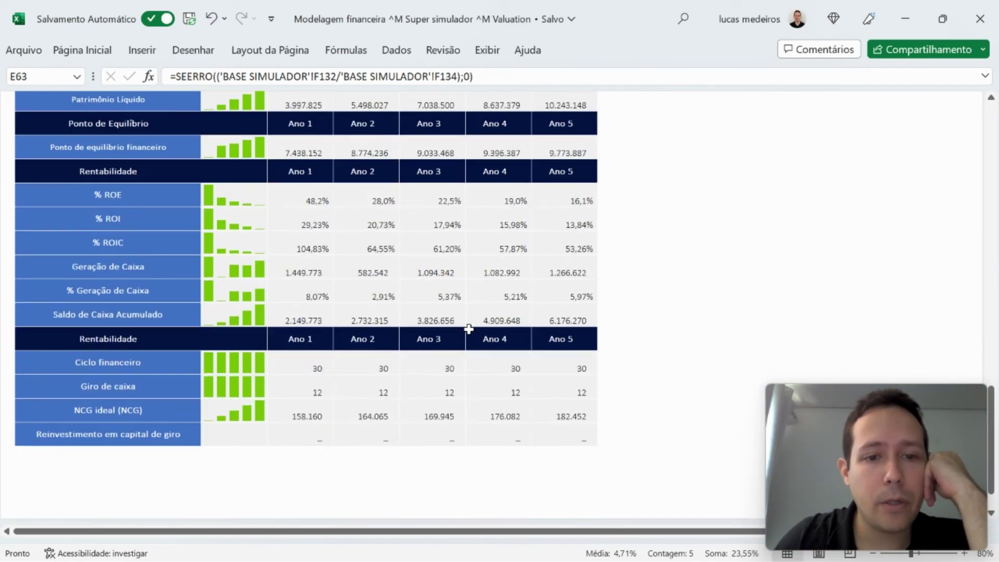
{"action": "left_click", "coordinate": [316, 414]}
{"action": "key", "text": "Right"}
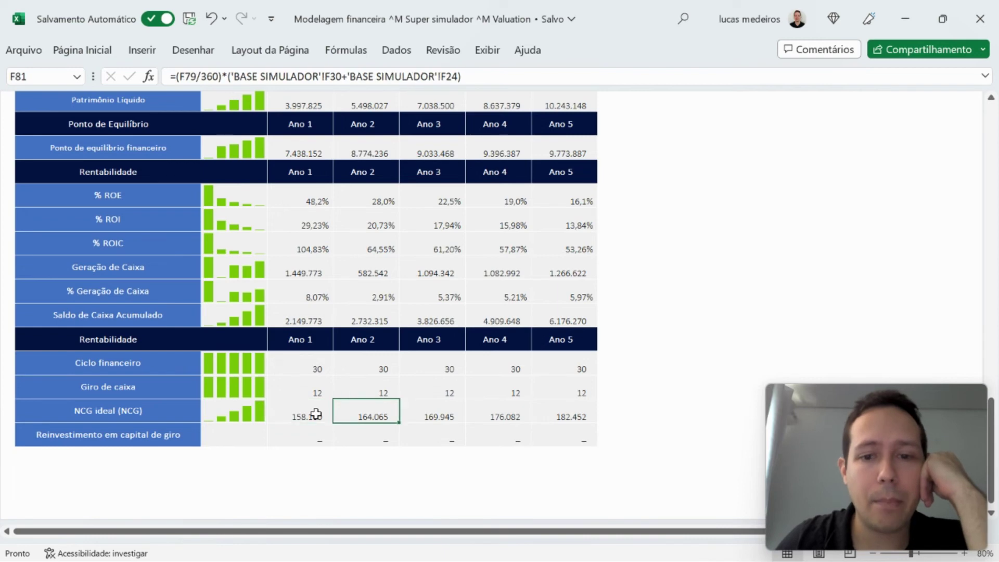
{"action": "key", "text": "Right"}
{"action": "key", "text": "Right"}
{"action": "key", "text": "Right"}
{"action": "key", "text": "Left"}
{"action": "key", "text": "Left"}
{"action": "key", "text": "Left"}
{"action": "key", "text": "Left"}
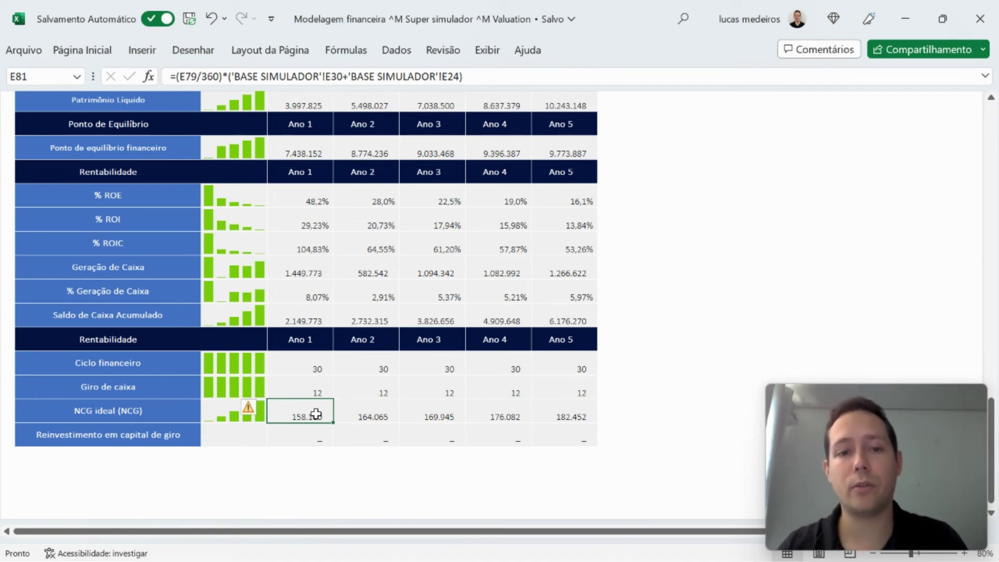
Check the Ano 2 formulas for NCG ideal, Giro de caixa and Ciclo financeiro.
{"action": "left_click", "coordinate": [383, 406]}
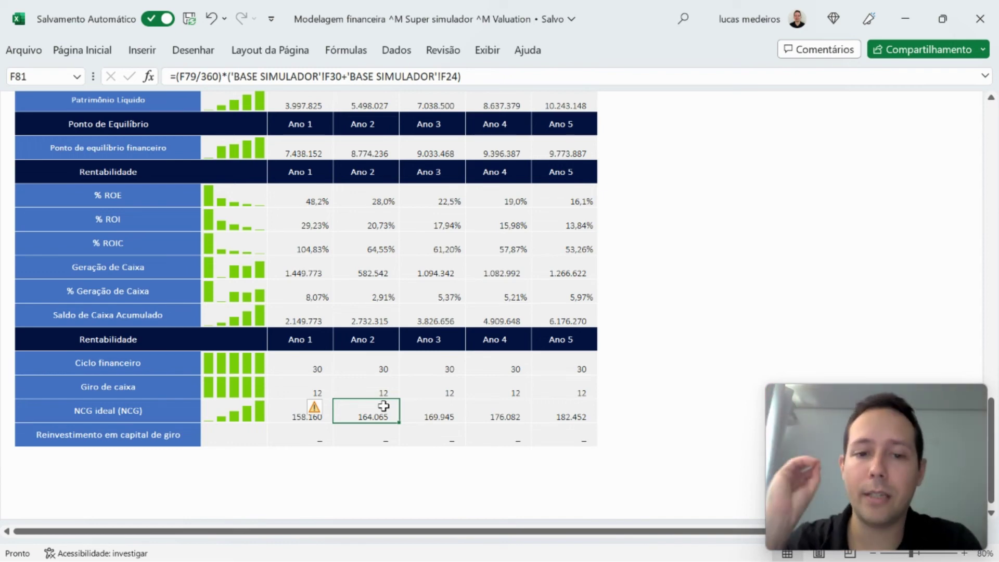
{"action": "key", "text": "Up"}
{"action": "key", "text": "Up"}
{"action": "key", "text": "Down"}
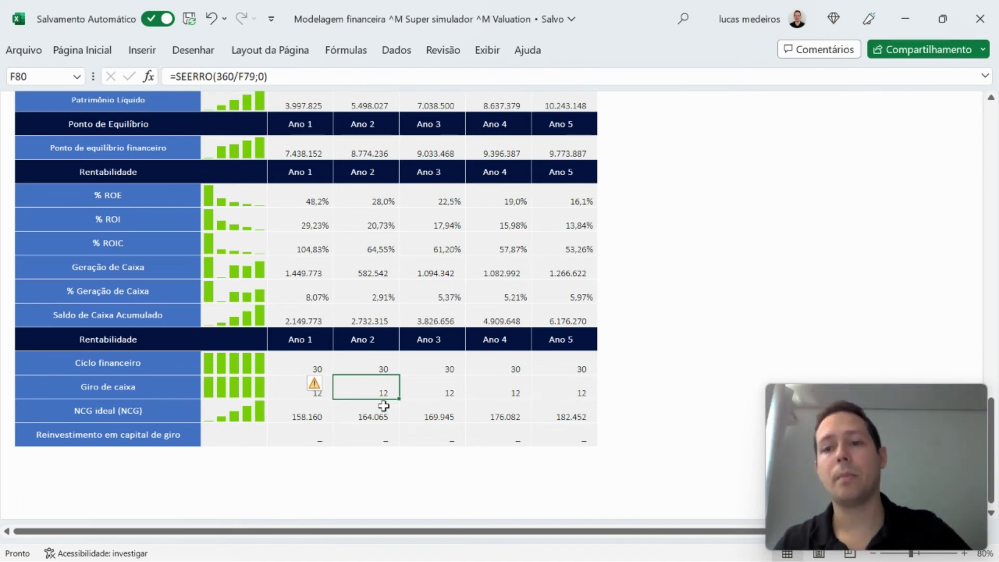
{"action": "key", "text": "Up"}
{"action": "key", "text": "Up"}
{"action": "key", "text": "Up"}
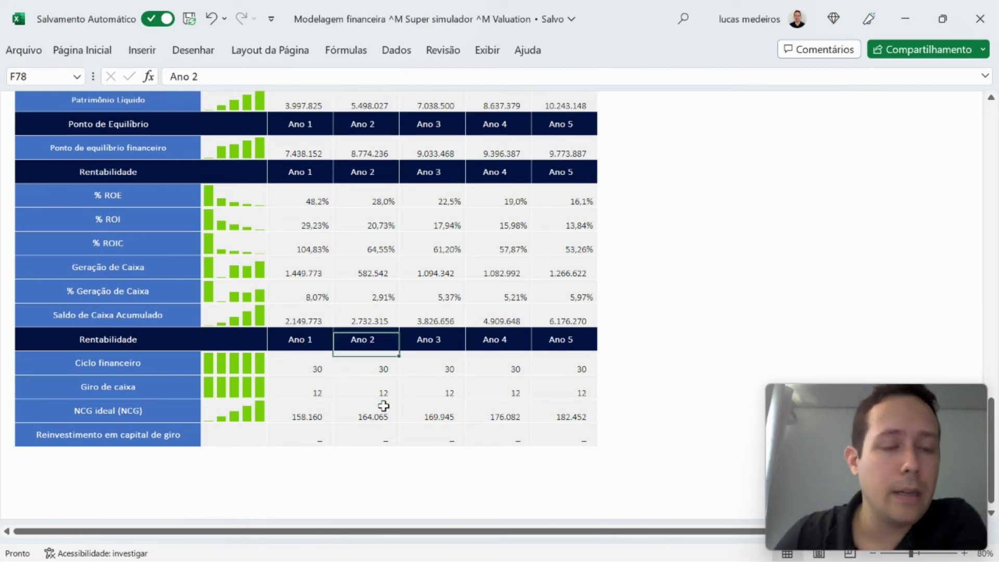
Look back through the Ano 2 indicators from Rentabilidade up to the Lucratividade section of the Tabela de indicadores.
{"action": "key", "text": "Up"}
{"action": "key", "text": "Up"}
{"action": "key", "text": "Up"}
{"action": "key", "text": "Up"}
{"action": "key", "text": "Up"}
{"action": "key", "text": "Up"}
{"action": "key", "text": "Up"}
{"action": "key", "text": "Up"}
{"action": "key", "text": "Up"}
{"action": "key", "text": "Up"}
{"action": "key", "text": "Up"}
{"action": "key", "text": "Up"}
{"action": "key", "text": "Up"}
{"action": "key", "text": "Up"}
{"action": "key", "text": "Up"}
{"action": "key", "text": "Up"}
{"action": "key", "text": "Up"}
{"action": "key", "text": "Up"}
{"action": "key", "text": "Up"}
{"action": "key", "text": "Up"}
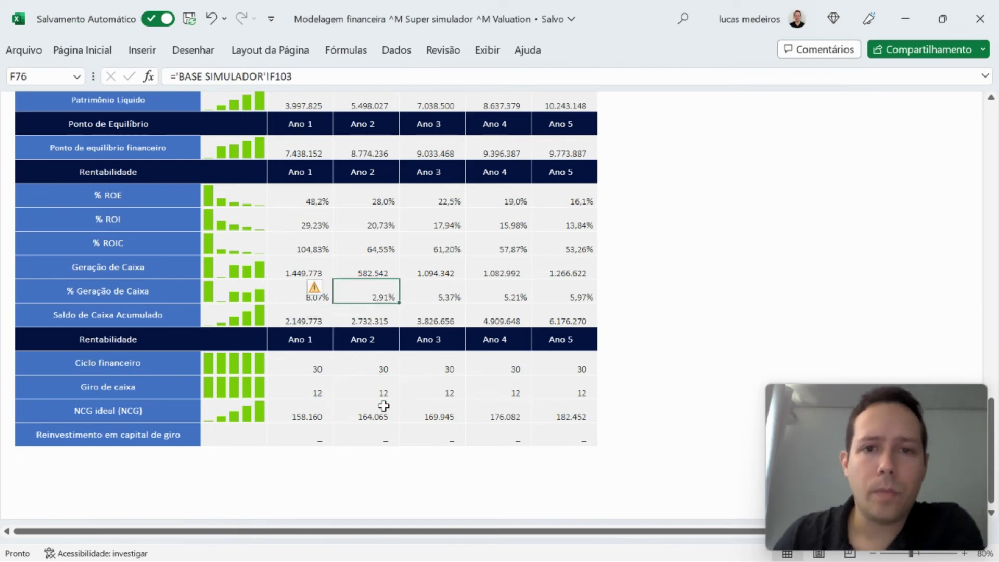
{"action": "key", "text": "Up"}
{"action": "key", "text": "Up"}
{"action": "key", "text": "Up"}
{"action": "key", "text": "Up"}
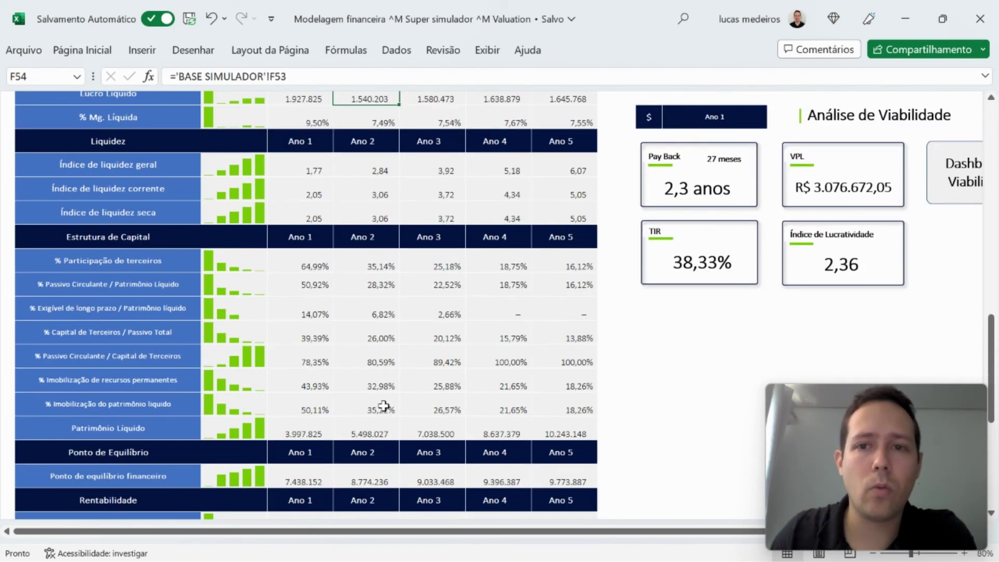
{"action": "key", "text": "Up"}
{"action": "key", "text": "Up"}
{"action": "key", "text": "Up"}
{"action": "key", "text": "Up"}
{"action": "key", "text": "Up"}
{"action": "key", "text": "Up"}
{"action": "key", "text": "Up"}
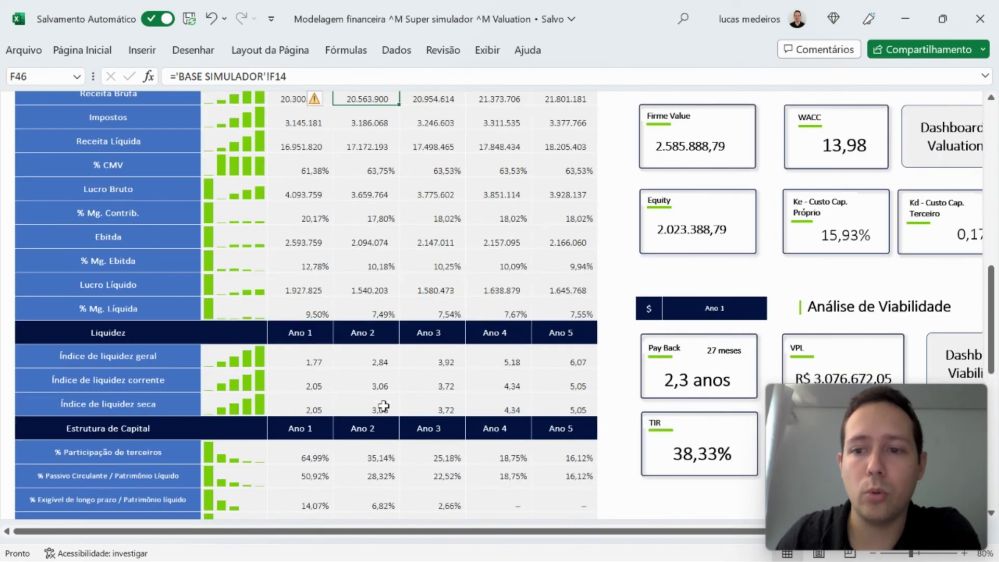
{"action": "key", "text": "Up"}
{"action": "key", "text": "Up"}
{"action": "key", "text": "Up"}
{"action": "key", "text": "Up"}
{"action": "key", "text": "Up"}
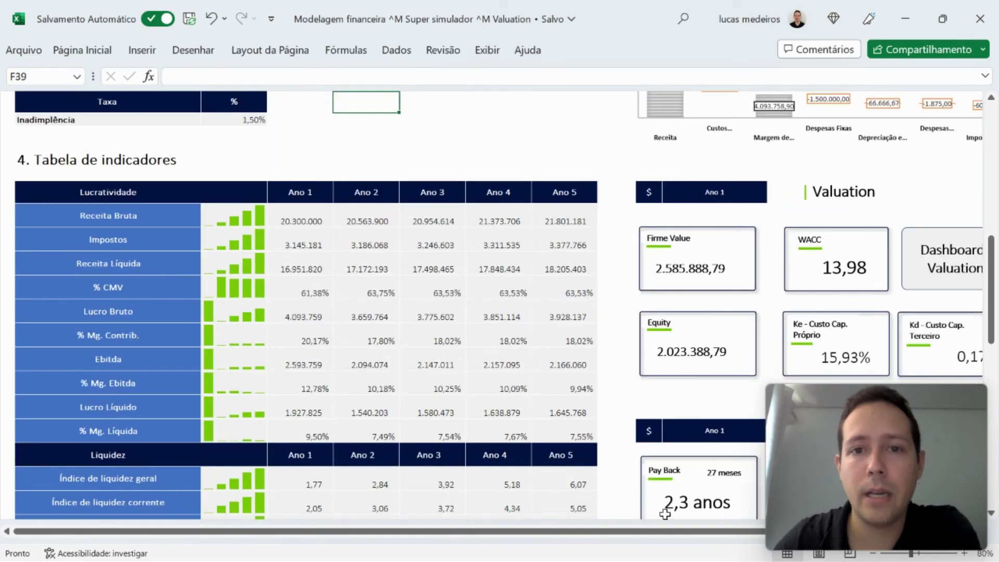
Open the Valuation dashboard from the Valuation indicator cards beside the indicator table.
{"action": "scroll", "coordinate": [550, 290], "scroll_direction": "right", "scroll_amount": 3}
{"action": "scroll", "coordinate": [881, 210], "scroll_direction": "down", "scroll_amount": 3}
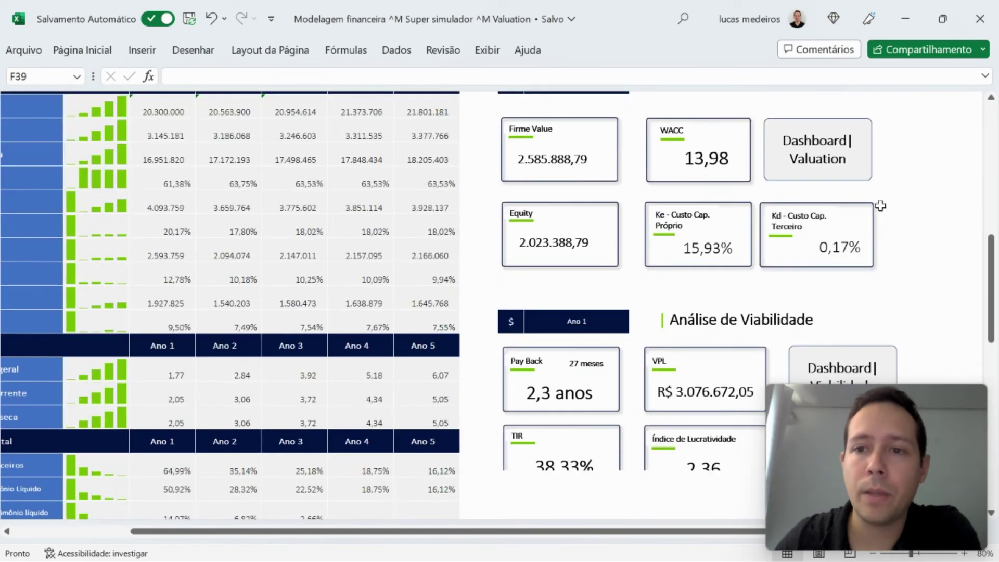
{"action": "scroll", "coordinate": [880, 206], "scroll_direction": "up", "scroll_amount": 1}
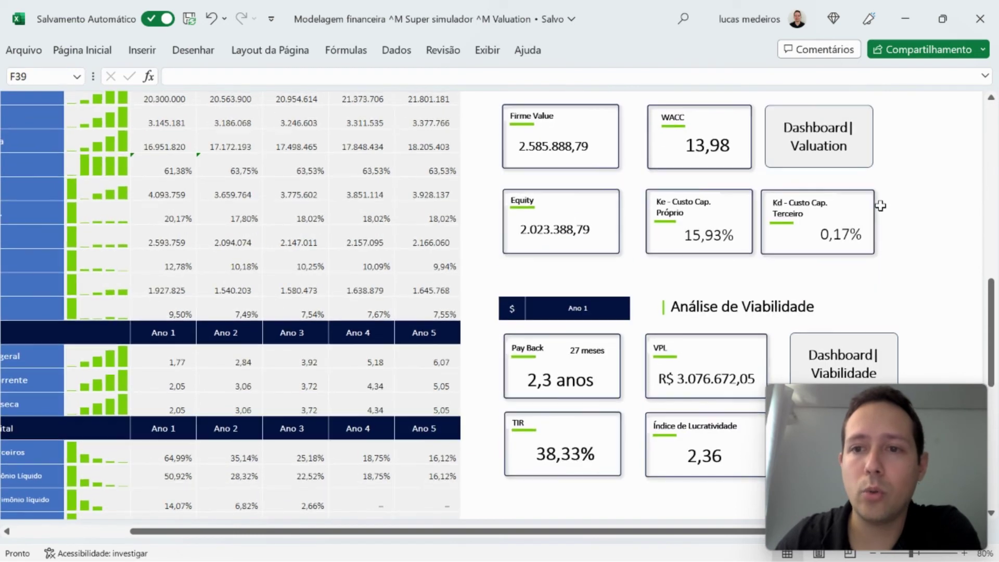
{"action": "left_click", "coordinate": [829, 156]}
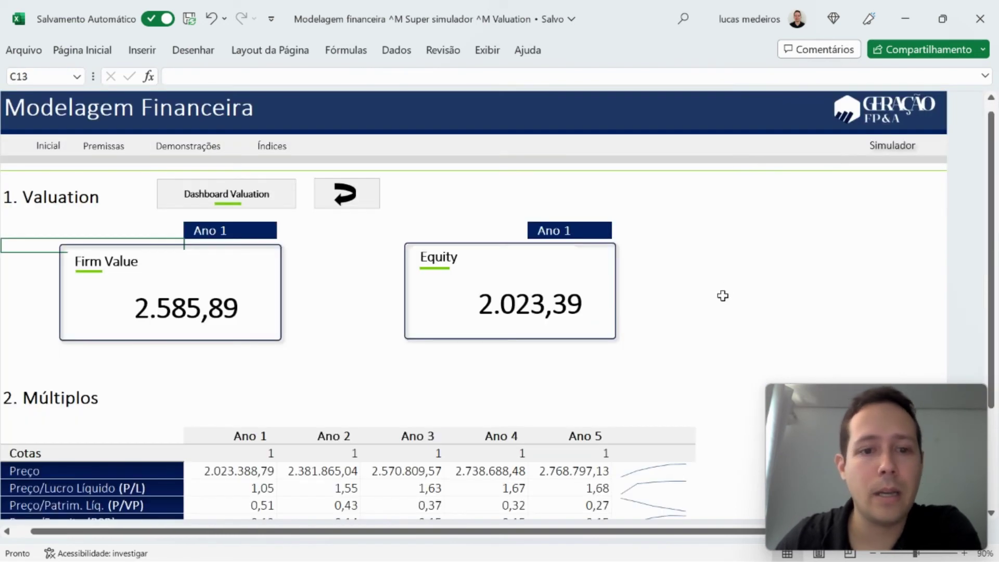
Examine the Custo de capital próprio - Ke and WACC rows from Ano 1 to Ano 5 below the Múltiplos table.
{"action": "scroll", "coordinate": [720, 292], "scroll_direction": "down", "scroll_amount": 5}
{"action": "scroll", "coordinate": [425, 370], "scroll_direction": "left", "scroll_amount": 1}
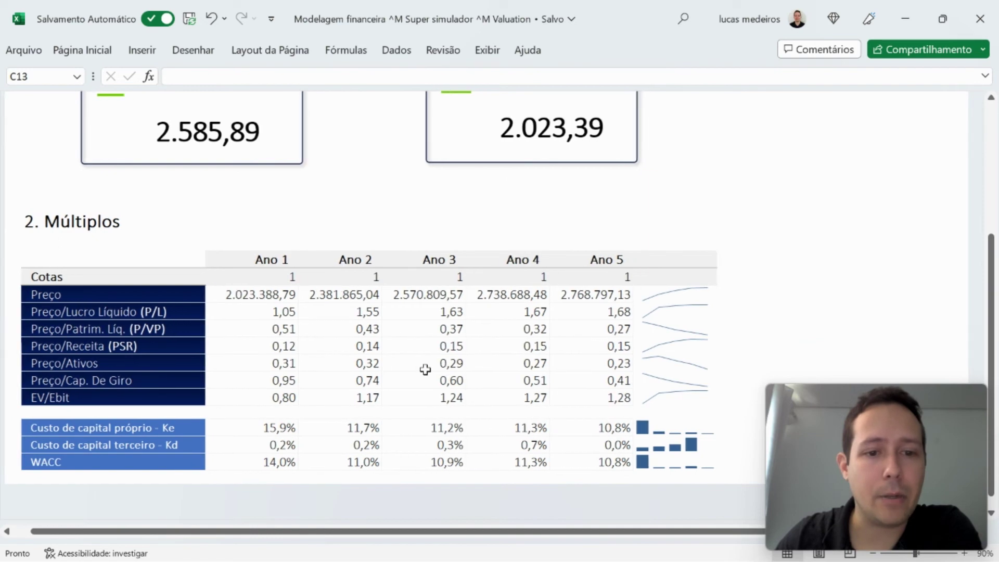
{"action": "scroll", "coordinate": [425, 370], "scroll_direction": "down", "scroll_amount": 1}
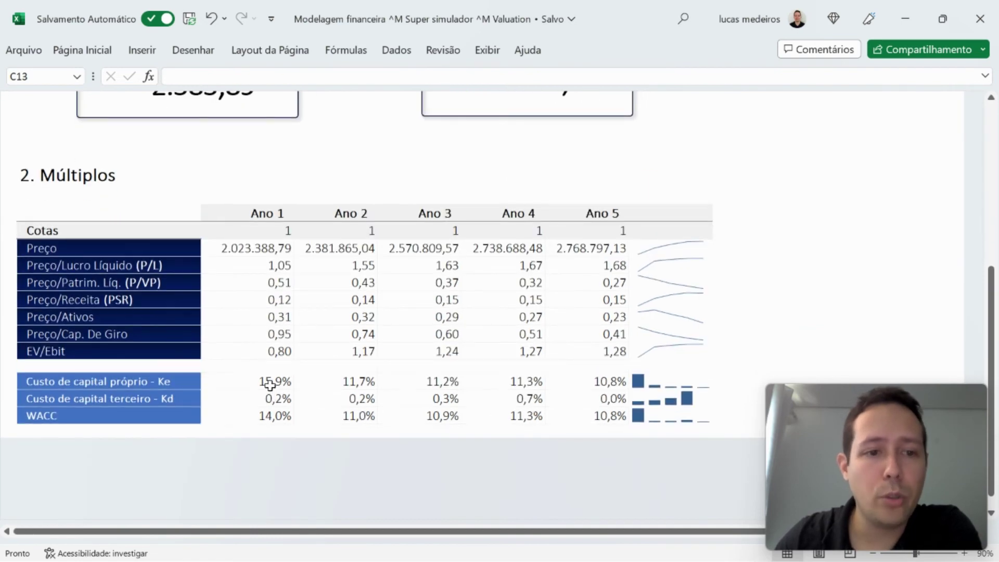
{"action": "left_click_drag", "start_coordinate": [267, 382], "coordinate": [595, 382]}
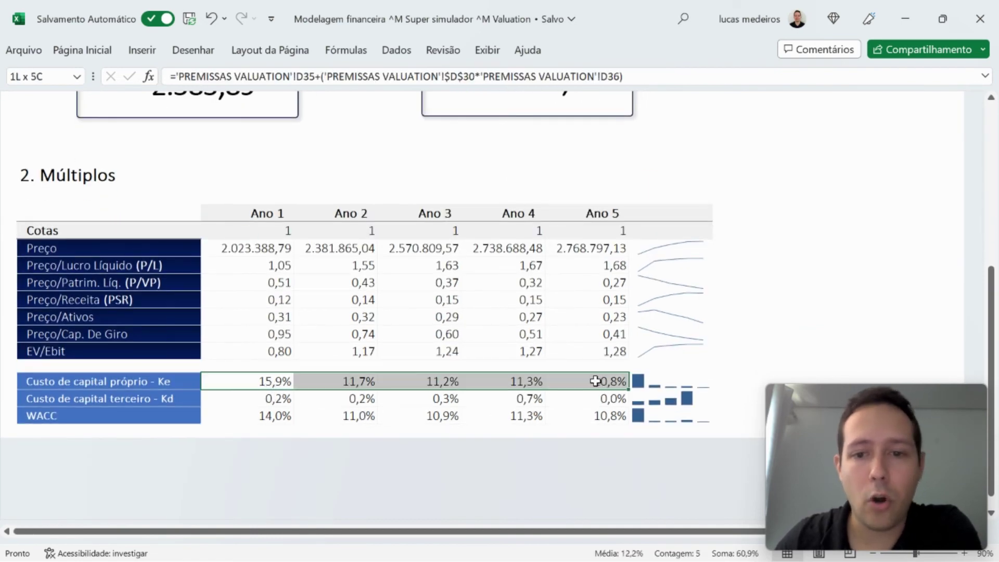
{"action": "left_click", "coordinate": [845, 276]}
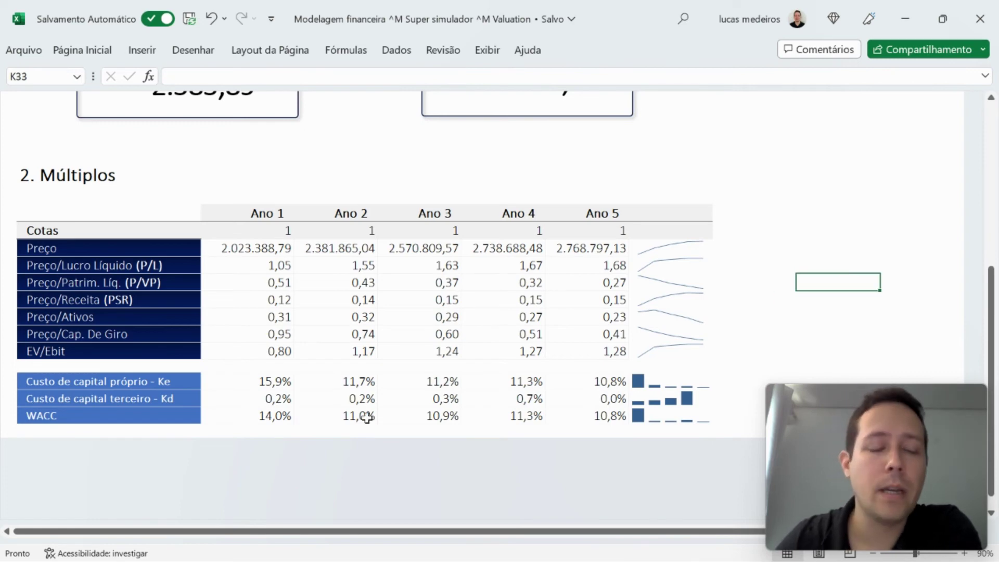
{"action": "left_click", "coordinate": [268, 382]}
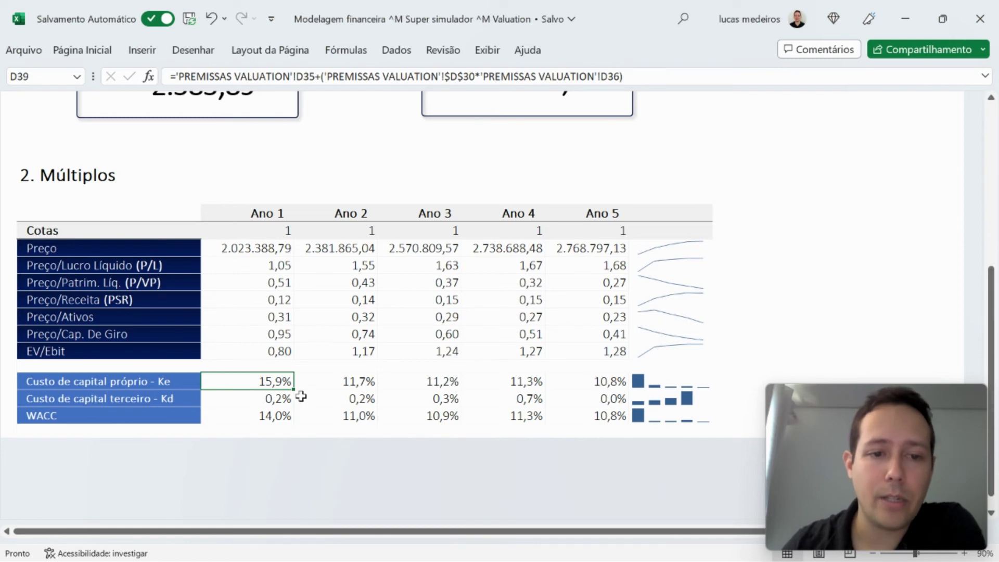
{"action": "left_click_drag", "start_coordinate": [276, 415], "coordinate": [599, 412]}
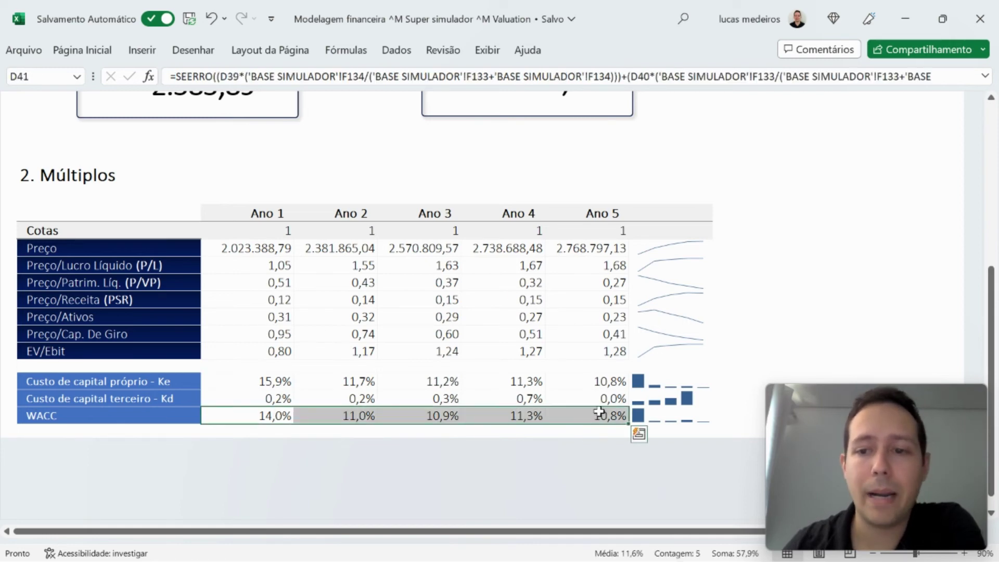
Set the number of Cotas for Ano 1 to 2 in the Múltiplos table.
{"action": "left_click", "coordinate": [482, 311]}
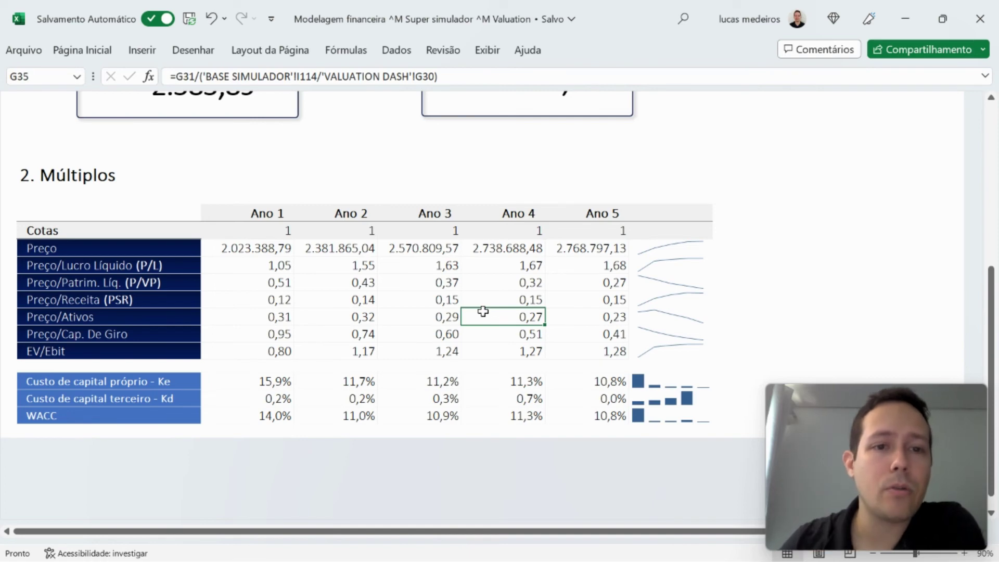
{"action": "left_click", "coordinate": [75, 169]}
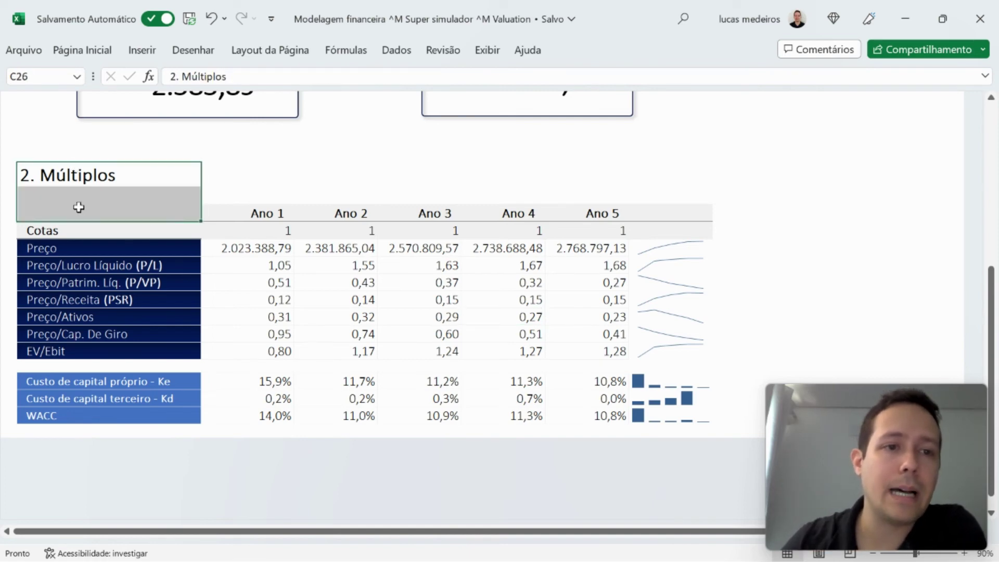
{"action": "left_click", "coordinate": [230, 268]}
{"action": "left_click", "coordinate": [278, 229]}
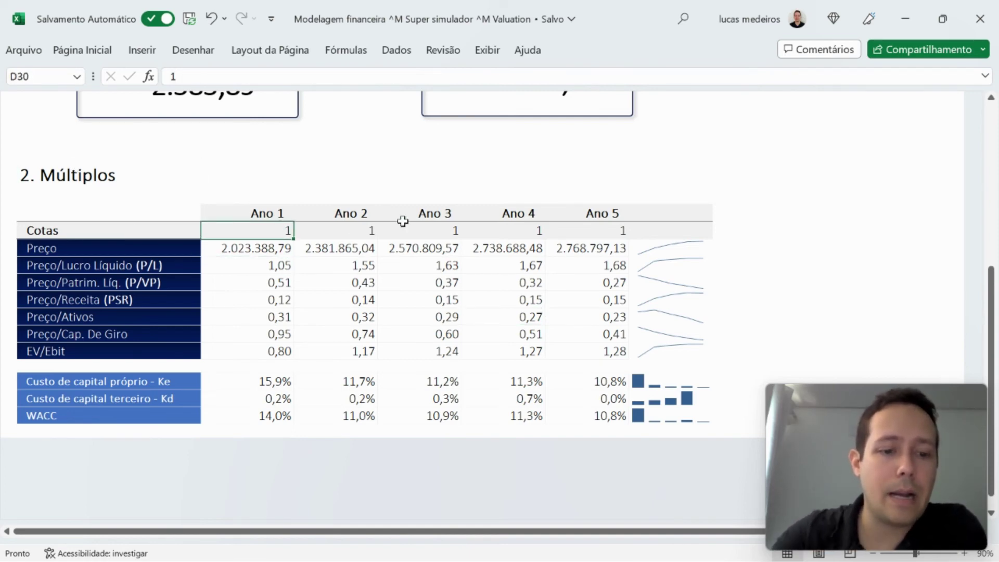
{"action": "type", "text": "2"}
{"action": "key", "text": "Return"}
{"action": "key", "text": "Up"}
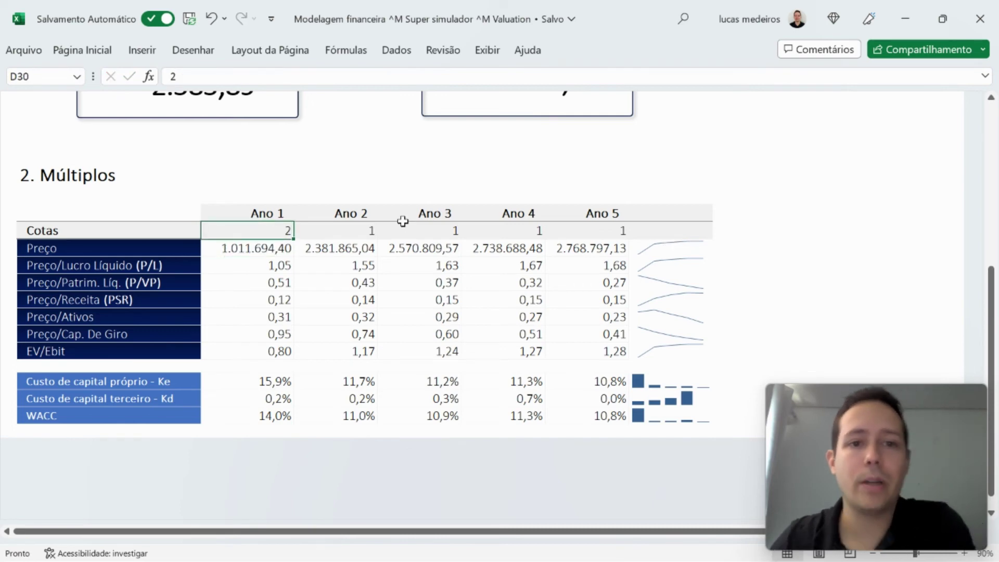
{"action": "scroll", "coordinate": [402, 221], "scroll_direction": "up", "scroll_amount": 1}
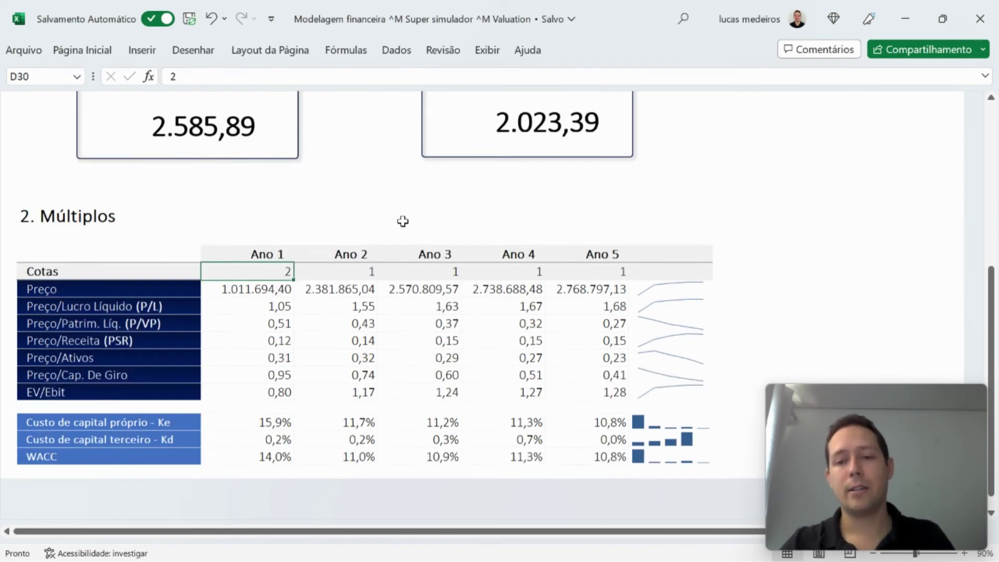
Set the number of Cotas for Ano 1 back to 1 in the Múltiplos table.
{"action": "type", "text": "1"}
{"action": "key", "text": "Return"}
{"action": "key", "text": "ctrl+Up"}
{"action": "key", "text": "ctrl+Up"}
{"action": "key", "text": "ctrl+Up"}
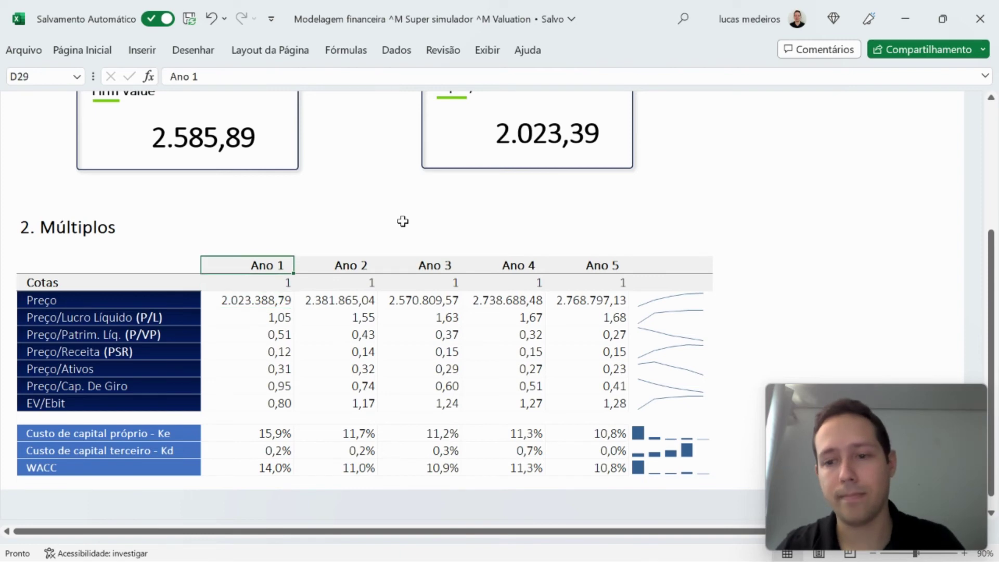
Review the Valuation dashboard from the Firm Value and Equity cards down to the Ke, Kd and WACC rows for Ano 1.
{"action": "key", "text": "ctrl+Up"}
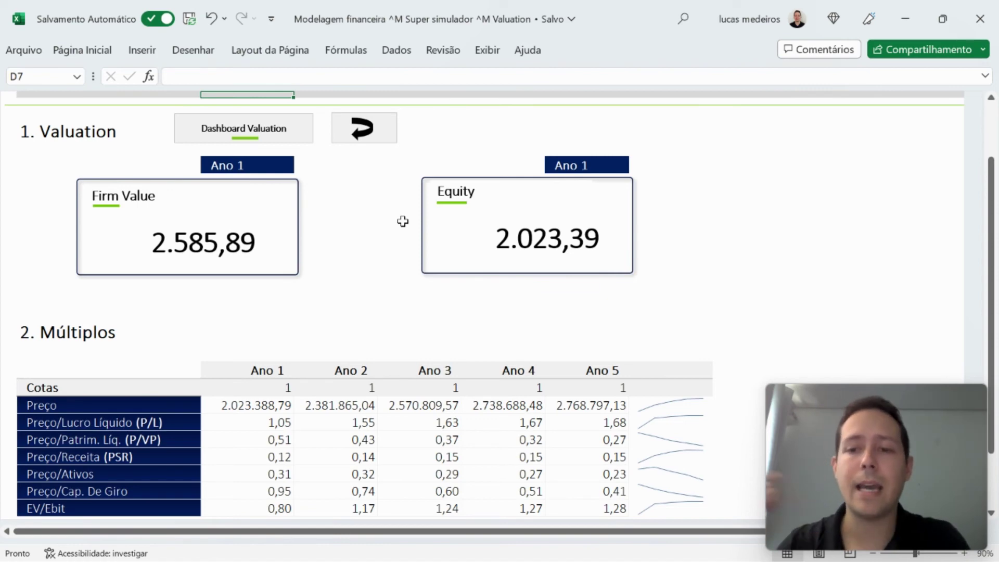
{"action": "key", "text": "Down"}
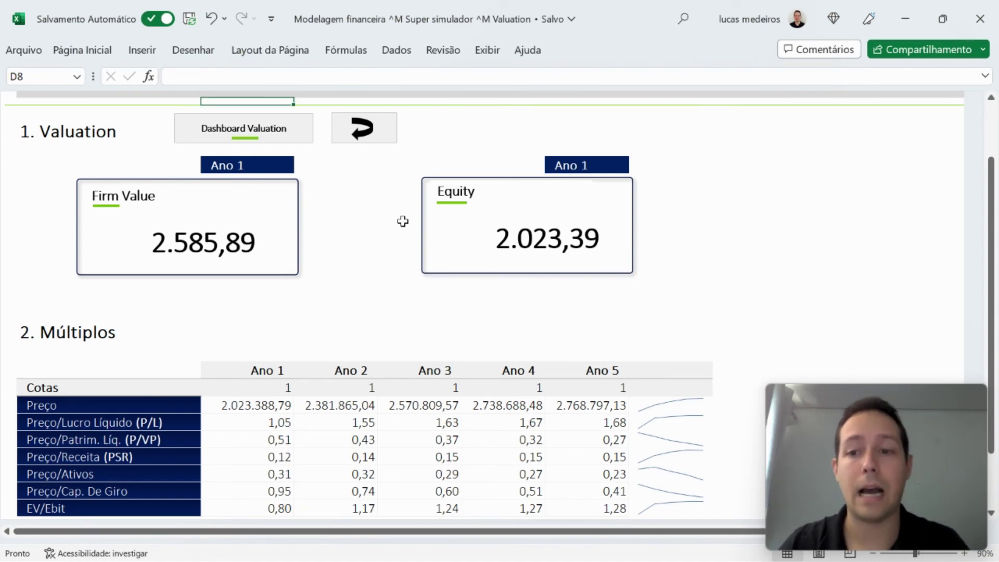
{"action": "key", "text": "Down"}
{"action": "key", "text": "Down"}
{"action": "key", "text": "Down"}
{"action": "key", "text": "Down"}
{"action": "key", "text": "Down"}
{"action": "key", "text": "Down"}
{"action": "key", "text": "Down"}
{"action": "key", "text": "Down"}
{"action": "key", "text": "Down"}
{"action": "key", "text": "Down"}
{"action": "key", "text": "Down"}
{"action": "key", "text": "Down"}
{"action": "key", "text": "Down"}
{"action": "key", "text": "Down"}
{"action": "key", "text": "Down"}
{"action": "key", "text": "Down"}
{"action": "key", "text": "Down"}
{"action": "key", "text": "Down"}
{"action": "key", "text": "Down"}
{"action": "key", "text": "Down"}
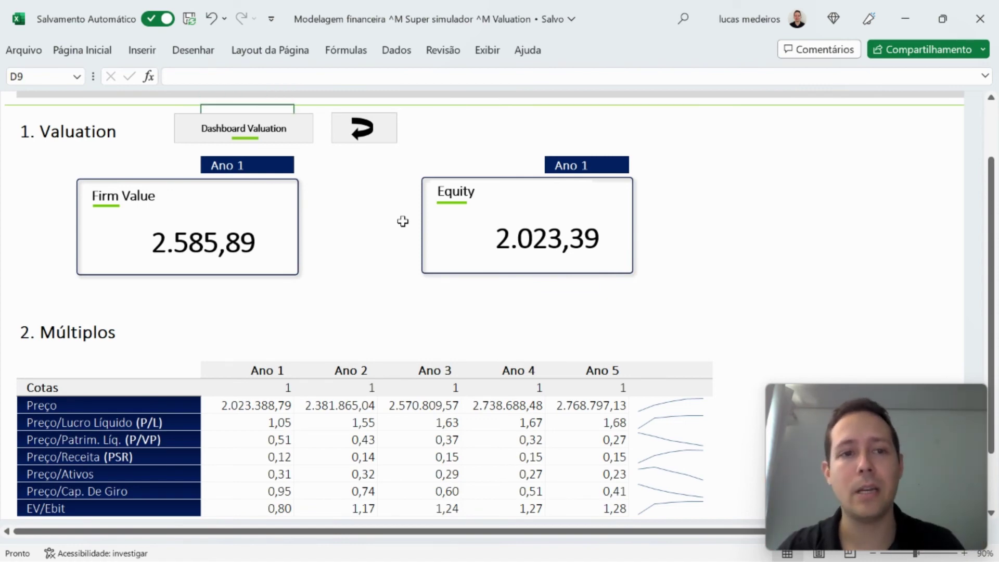
{"action": "key", "text": "Down"}
{"action": "key", "text": "Down"}
{"action": "key", "text": "Down"}
{"action": "key", "text": "Down"}
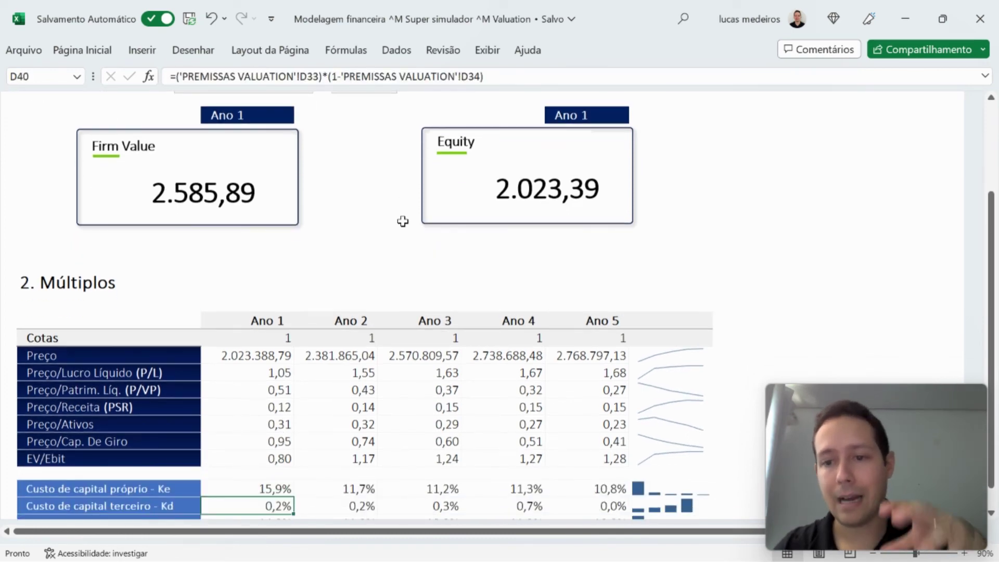
{"action": "key", "text": "Up"}
{"action": "key", "text": "Up"}
{"action": "key", "text": "Up"}
{"action": "key", "text": "Up"}
{"action": "key", "text": "Up"}
{"action": "key", "text": "Up"}
{"action": "key", "text": "Up"}
{"action": "key", "text": "Up"}
{"action": "key", "text": "Up"}
{"action": "key", "text": "Up"}
{"action": "key", "text": "Up"}
{"action": "key", "text": "Up"}
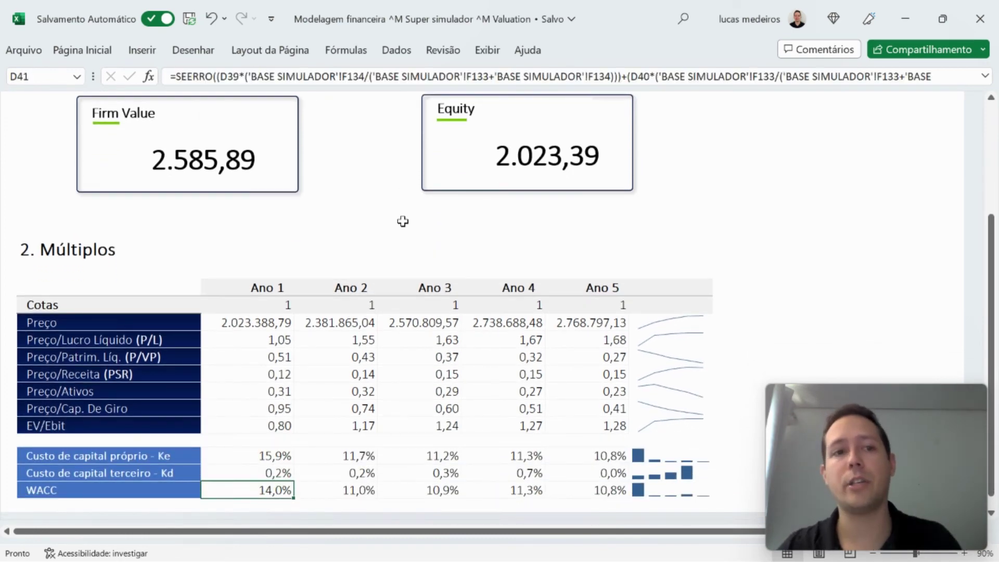
{"action": "scroll", "coordinate": [403, 221], "scroll_direction": "up", "scroll_amount": 2}
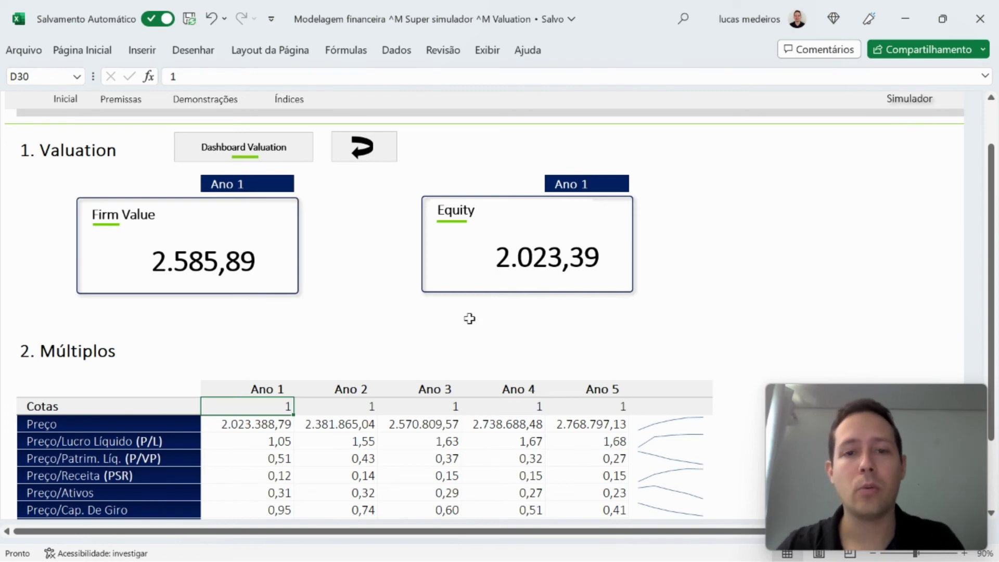
Try 2 Cotas for Ano 1 in the Múltiplos table and undo the change.
{"action": "scroll", "coordinate": [469, 318], "scroll_direction": "down", "scroll_amount": 2}
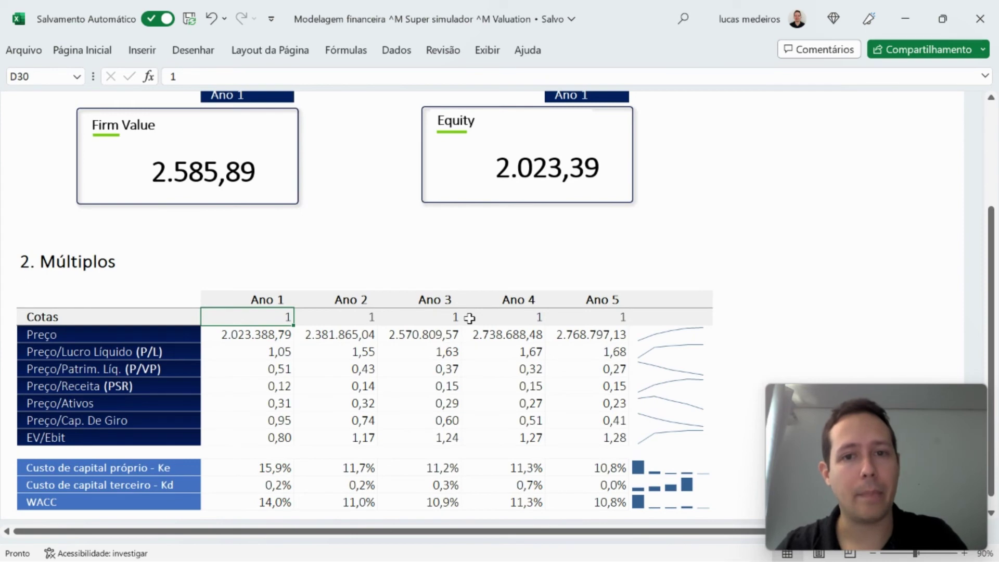
{"action": "type", "text": "2"}
{"action": "key", "text": "Return"}
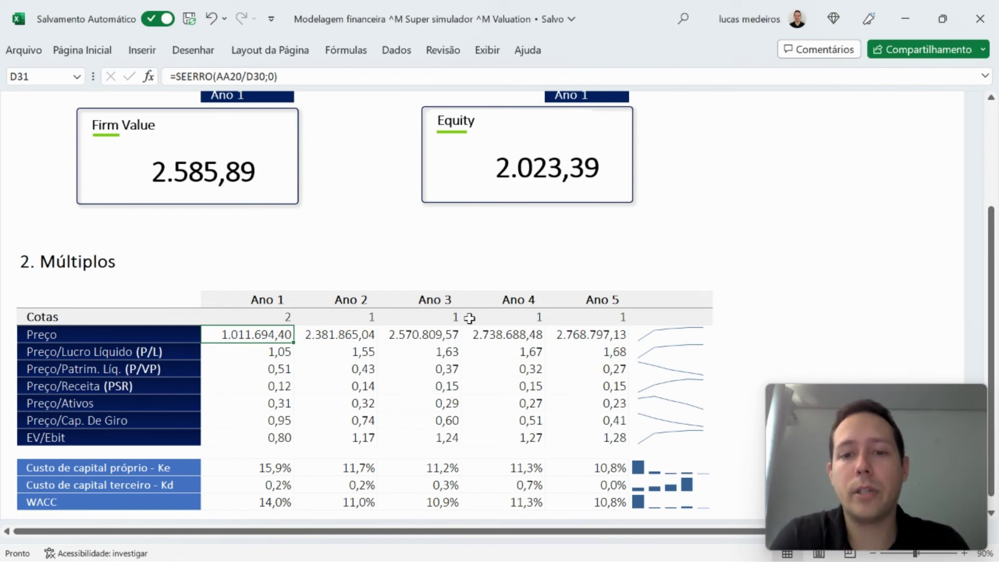
{"action": "key", "text": "ctrl+z"}
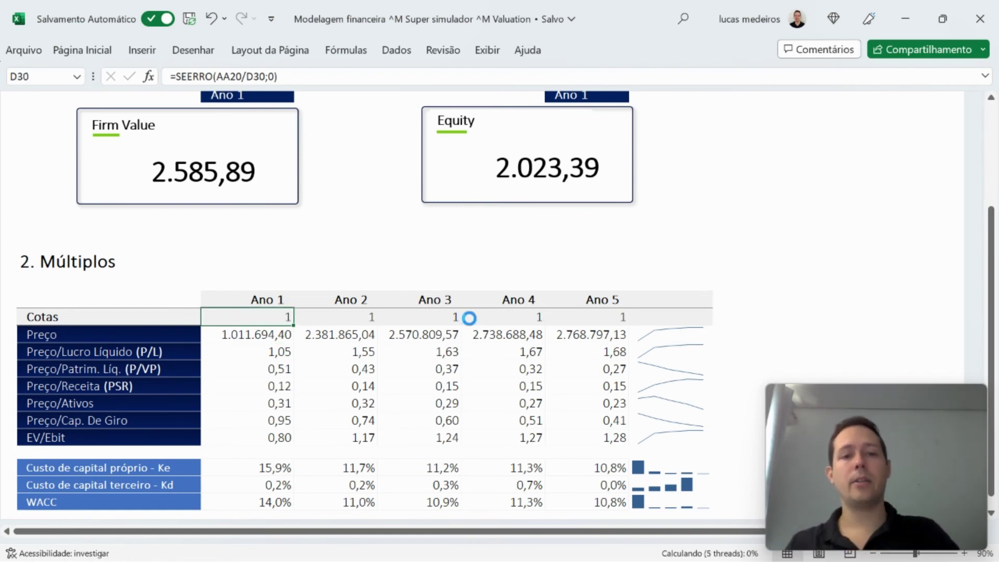
Examine the Ano 1 multiples below the Cotas row, from Preço down to Preço/Cap. De Giro.
{"action": "key", "text": "Down"}
{"action": "key", "text": "Down"}
{"action": "key", "text": "Down"}
{"action": "key", "text": "Down"}
{"action": "key", "text": "Down"}
{"action": "key", "text": "Down"}
{"action": "key", "text": "Up"}
{"action": "key", "text": "Up"}
{"action": "key", "text": "Up"}
{"action": "key", "text": "Up"}
{"action": "key", "text": "Up"}
{"action": "key", "text": "Up"}
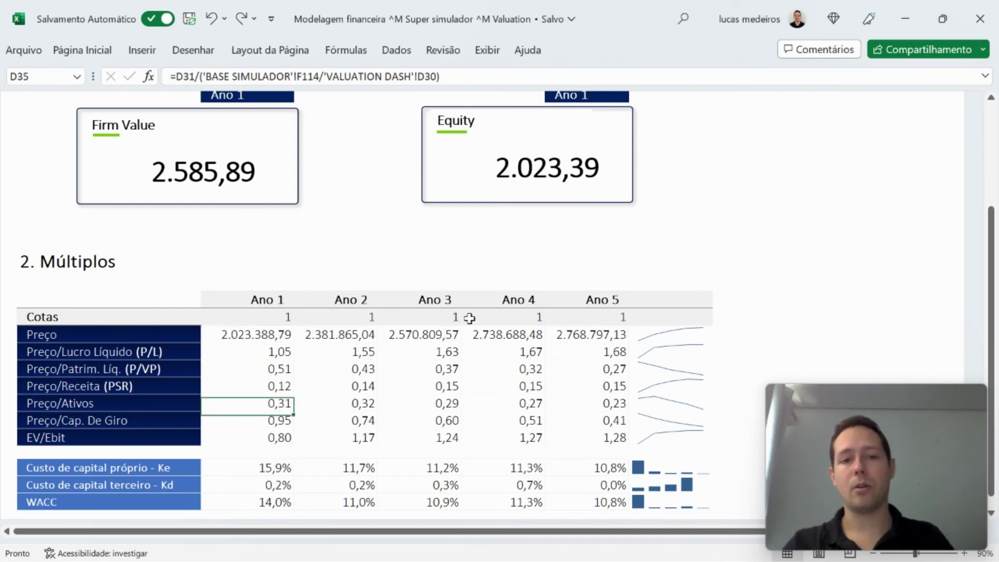
Test 10000 Cotas for Ano 1 in the Múltiplos table and set the value back to 1.
{"action": "type", "text": "10000"}
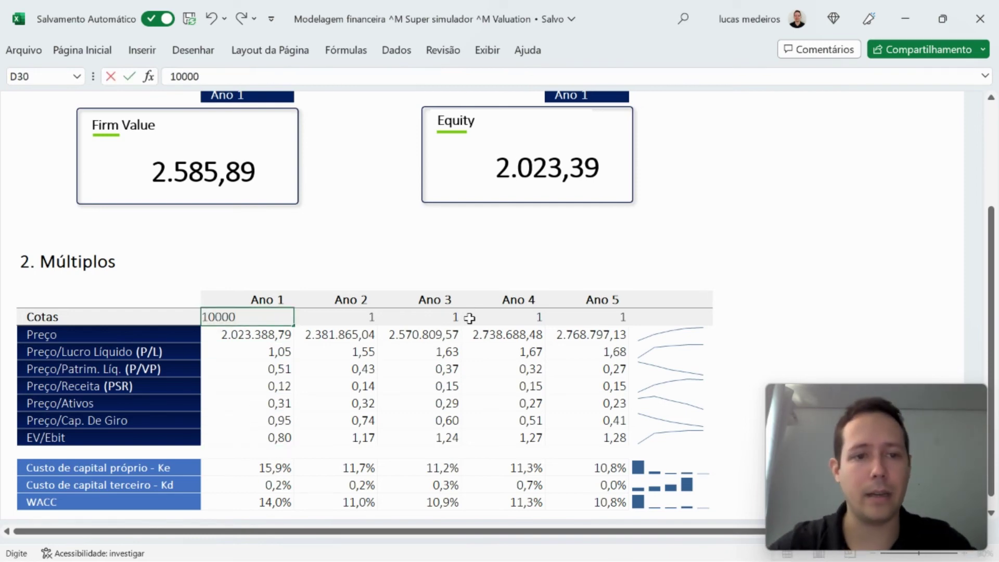
{"action": "key", "text": "Return"}
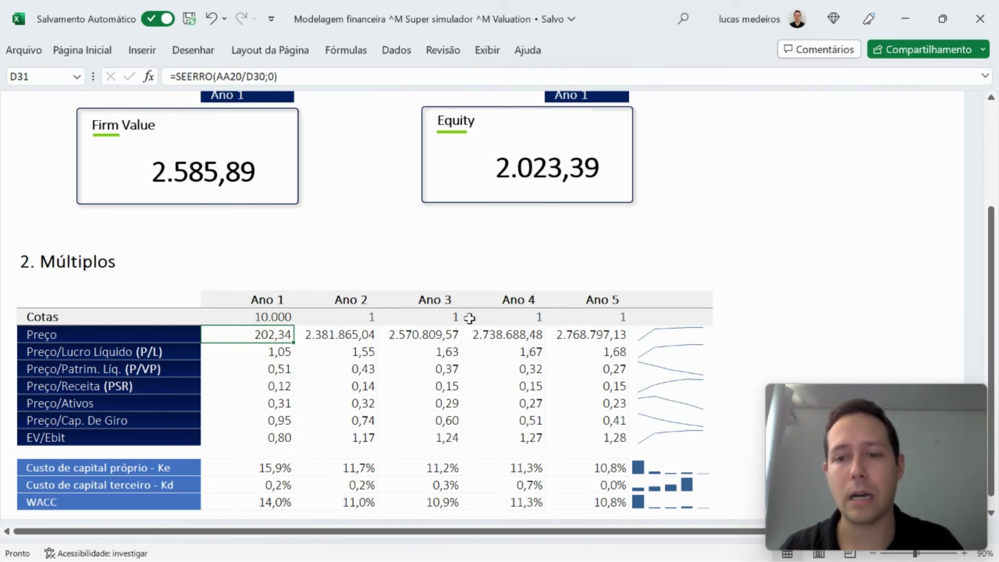
{"action": "key", "text": "Up"}
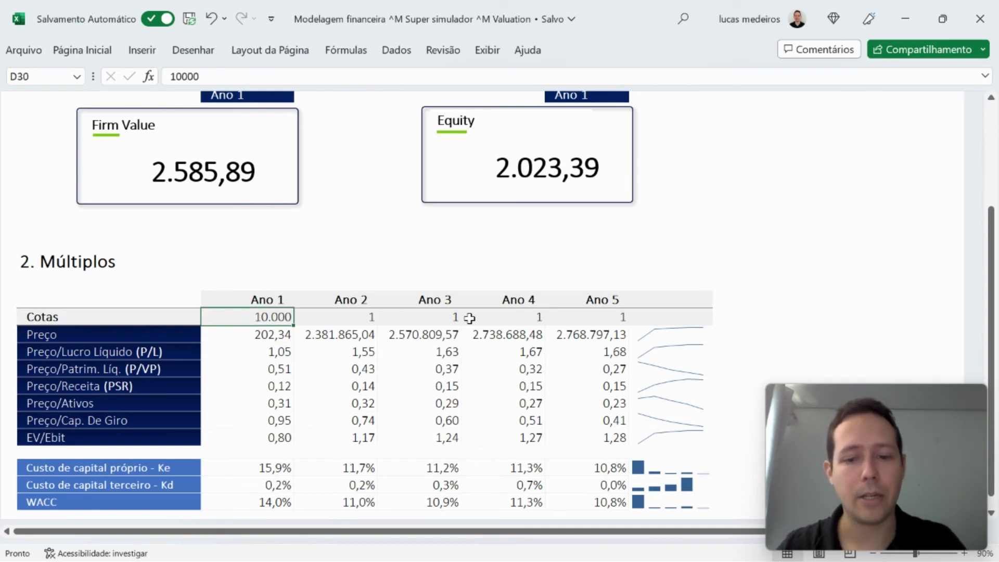
{"action": "type", "text": "1"}
{"action": "key", "text": "Return"}
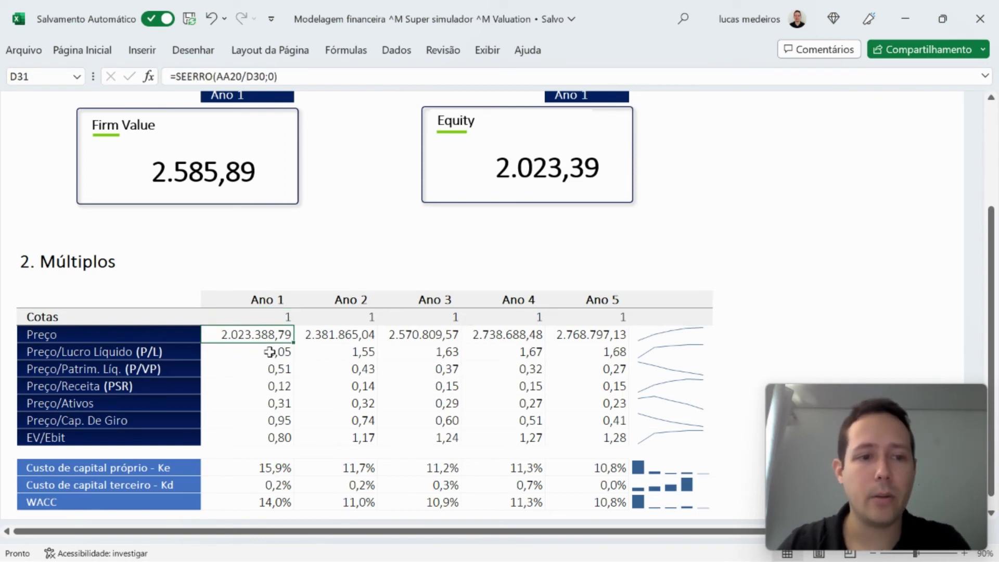
Compare the Preço/Lucro Líquido to EV/Ebit multiples across Ano 1, Ano 2 and Ano 3.
{"action": "left_click_drag", "start_coordinate": [272, 351], "coordinate": [270, 437]}
{"action": "left_click_drag", "start_coordinate": [364, 352], "coordinate": [363, 403]}
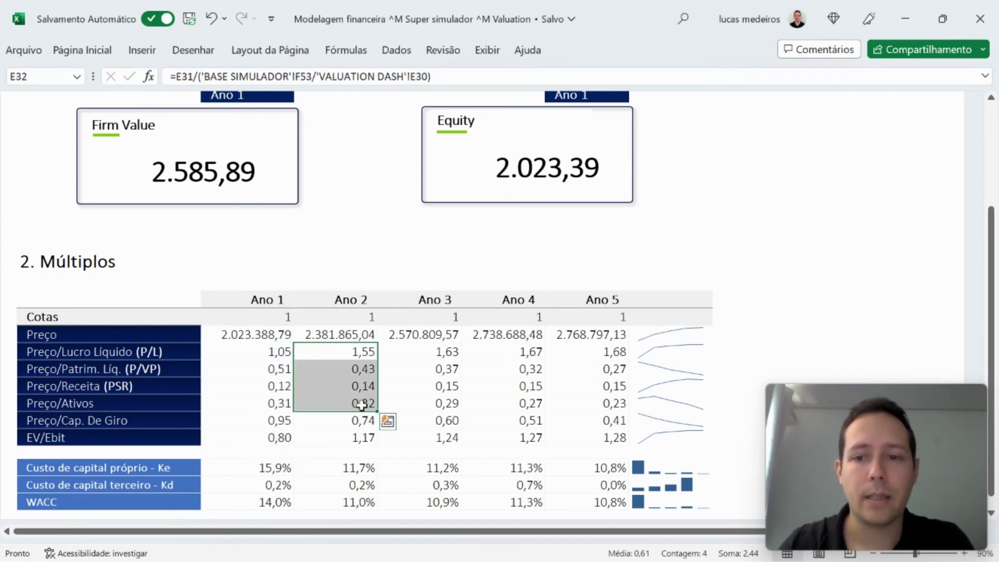
{"action": "left_click", "coordinate": [425, 385]}
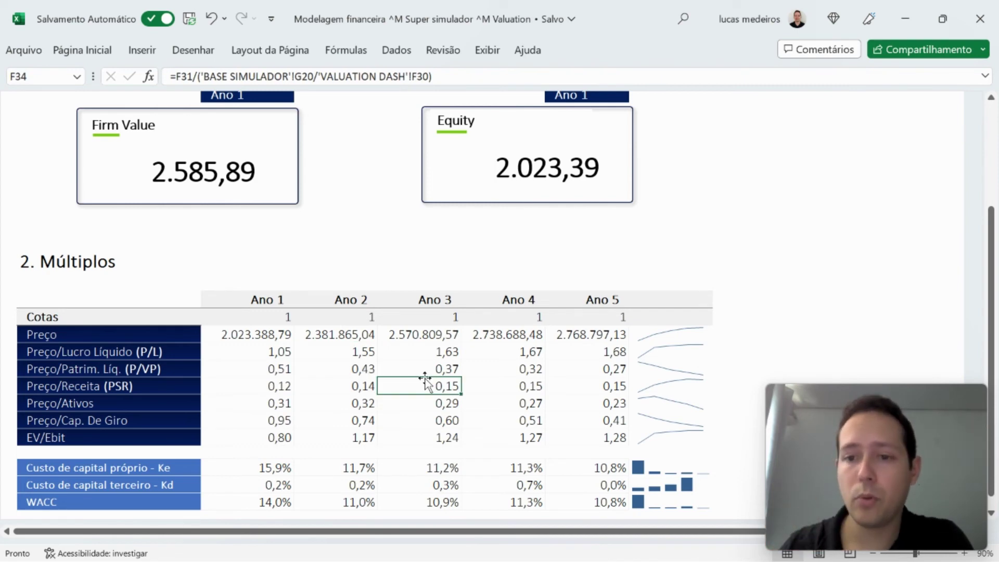
{"action": "scroll", "coordinate": [683, 285], "scroll_direction": "down", "scroll_amount": 4}
{"action": "scroll", "coordinate": [683, 285], "scroll_direction": "up", "scroll_amount": 7}
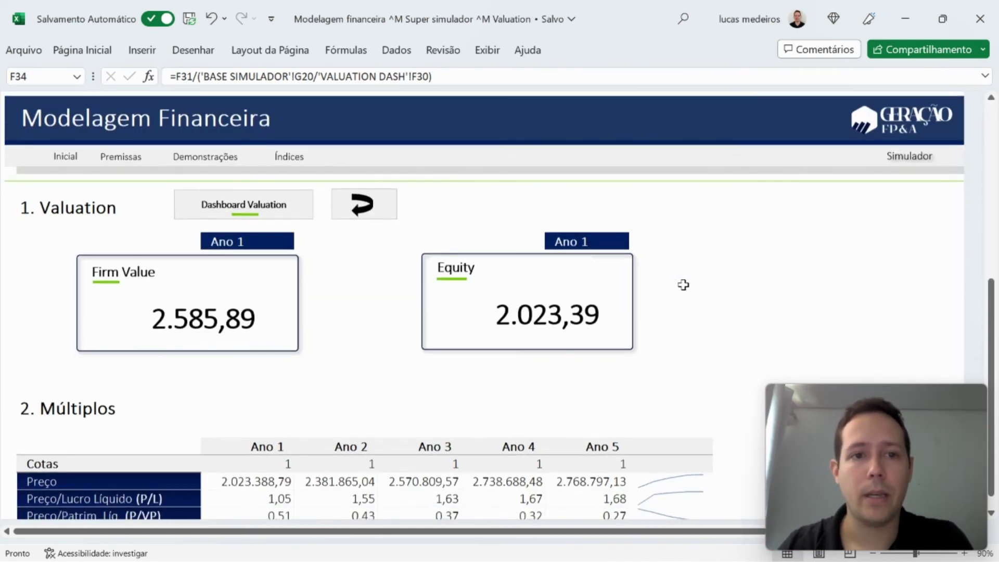
Return from the Valuation dashboard to the Valuation premises containing the Estrutura de valuation table.
{"action": "left_click", "coordinate": [260, 214]}
{"action": "left_click", "coordinate": [522, 206]}
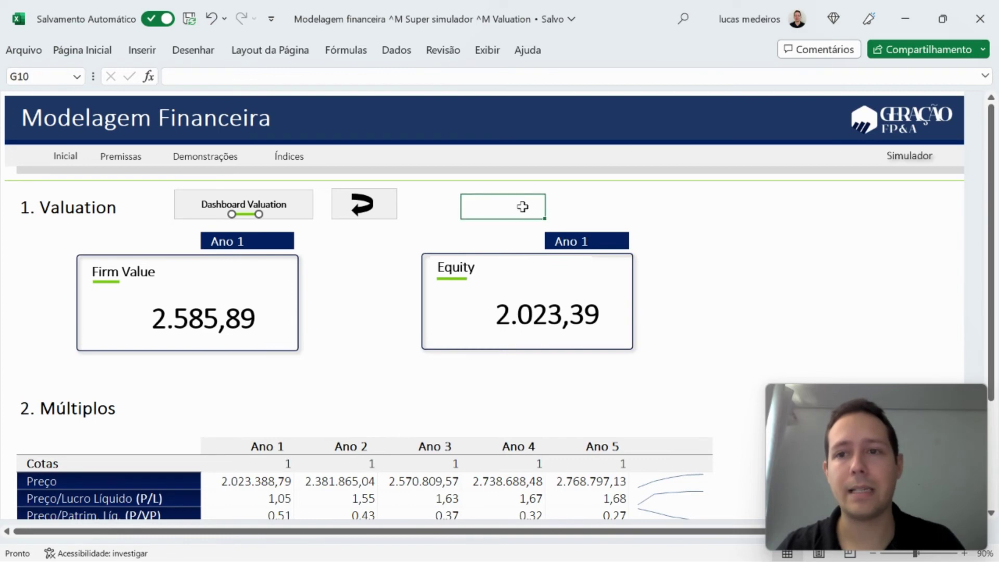
{"action": "left_click", "coordinate": [380, 214]}
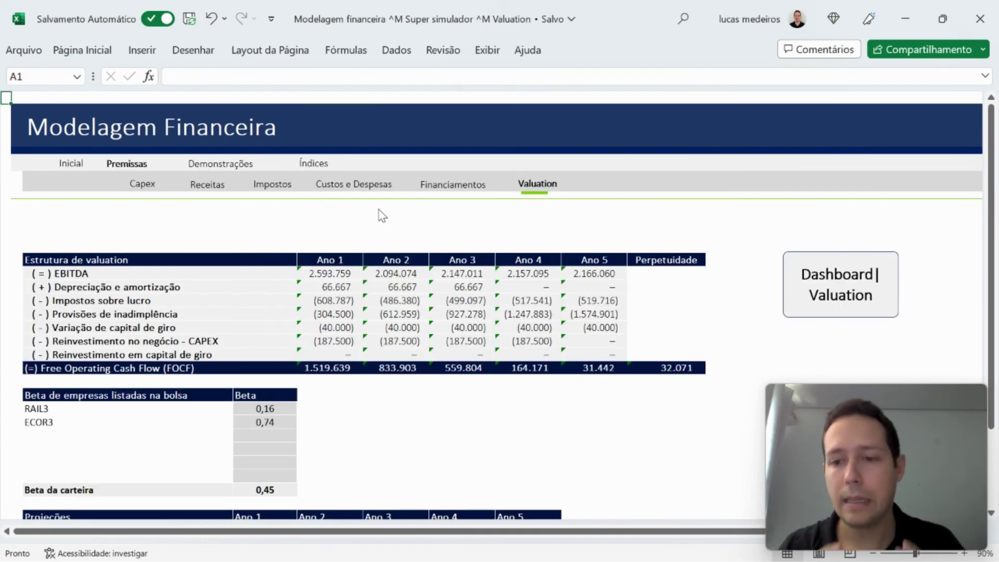
{"action": "left_click", "coordinate": [415, 288]}
{"action": "left_click", "coordinate": [489, 419]}
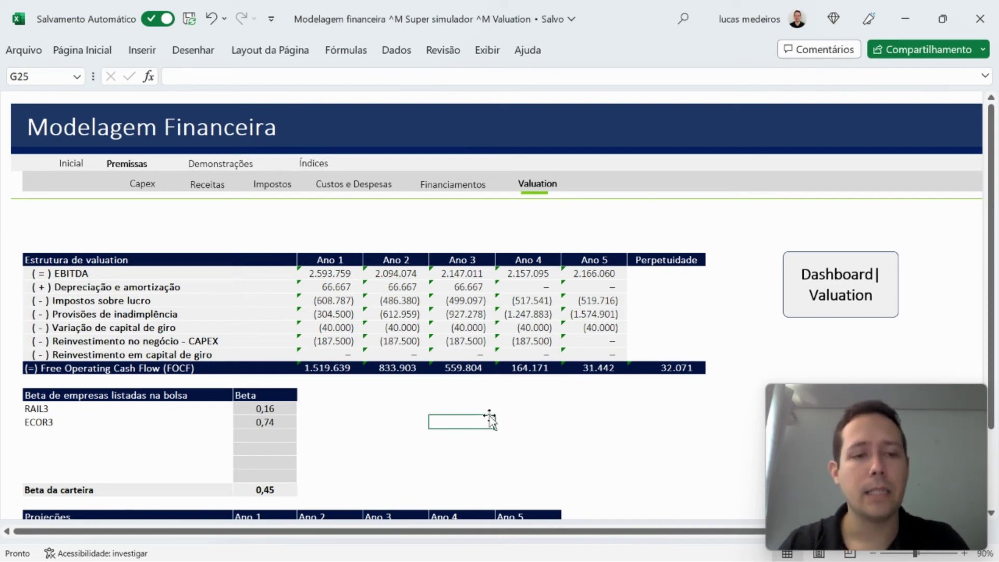
Examine the Reinvestimento no negócio - CAPEX row across the years in the Estrutura de valuation table.
{"action": "left_click", "coordinate": [333, 329]}
{"action": "key", "text": "Down"}
{"action": "key", "text": "Right"}
{"action": "key", "text": "Right"}
{"action": "key", "text": "Right"}
{"action": "key", "text": "Right"}
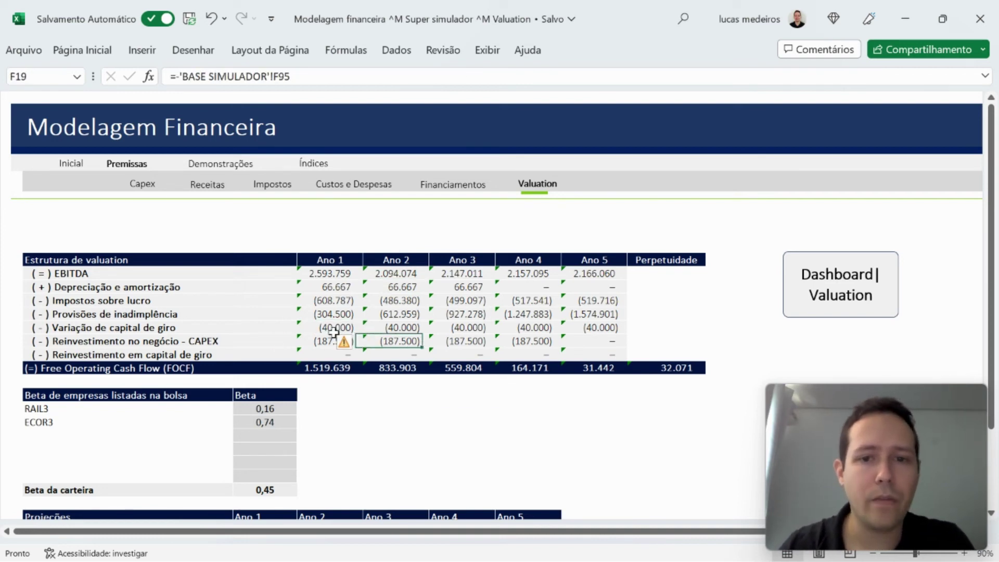
{"action": "key", "text": "Left"}
{"action": "key", "text": "Left"}
{"action": "key", "text": "Left"}
{"action": "key", "text": "Left"}
{"action": "key", "text": "Right"}
{"action": "key", "text": "Right"}
{"action": "key", "text": "Right"}
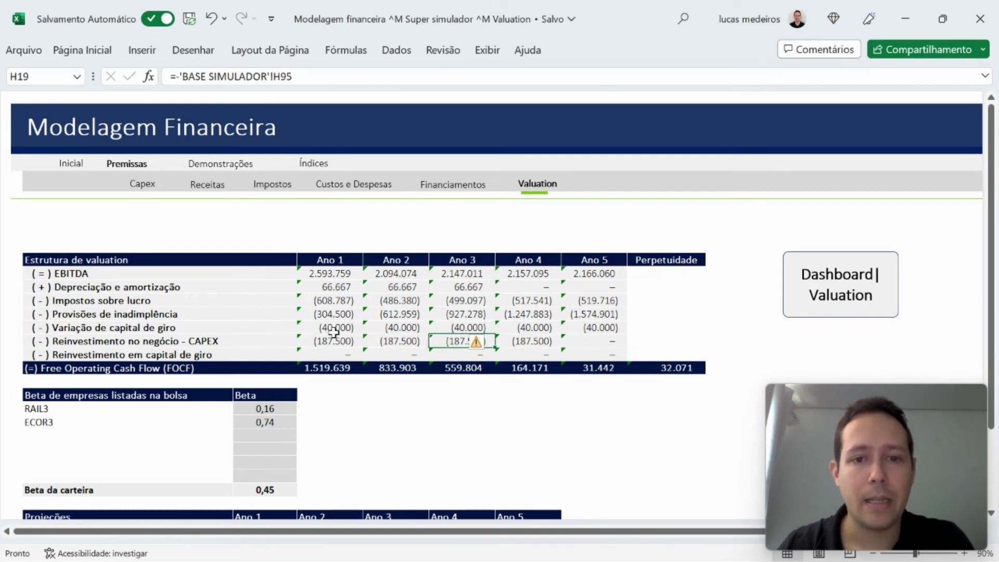
{"action": "key", "text": "Left"}
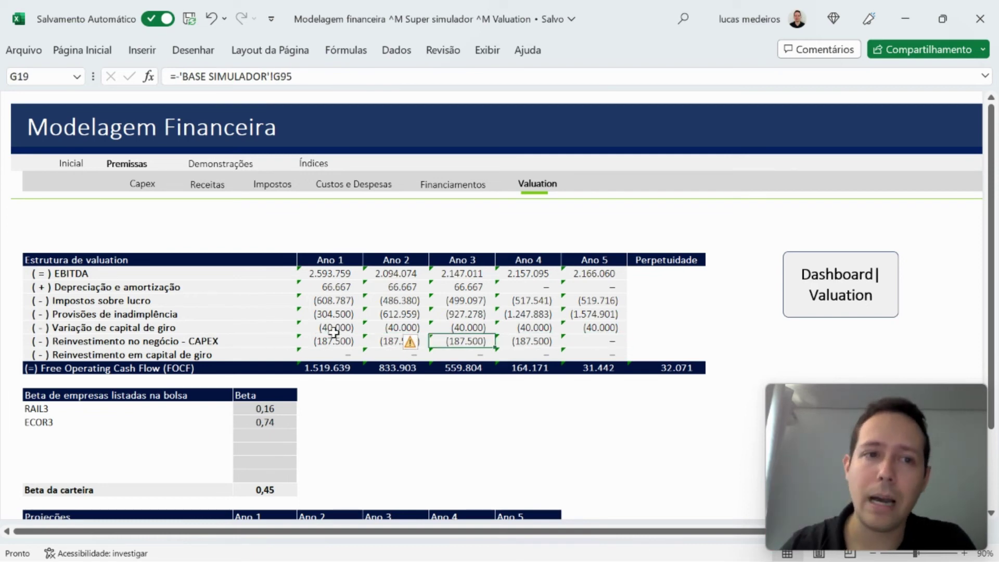
Open the Capex premises and check the Saldo devedor, Parcelas and CET ao mês of the Frota item.
{"action": "left_click", "coordinate": [136, 185]}
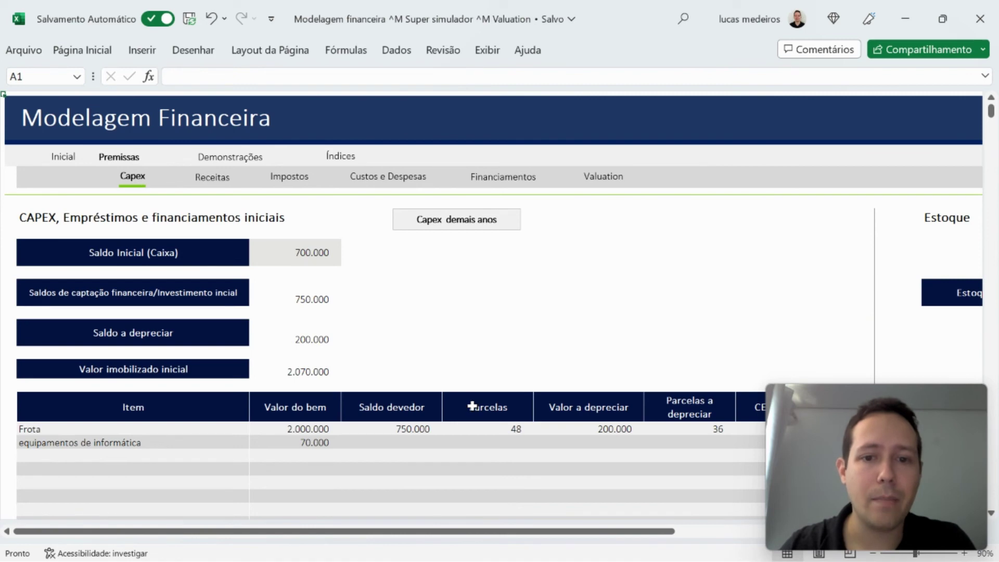
{"action": "left_click_drag", "start_coordinate": [411, 429], "coordinate": [491, 429]}
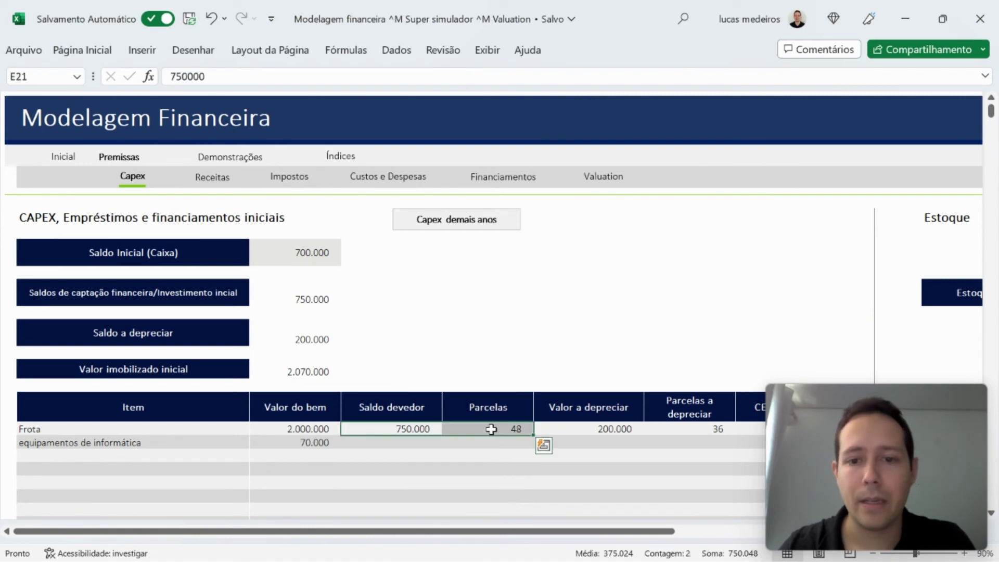
{"action": "left_click", "coordinate": [503, 470]}
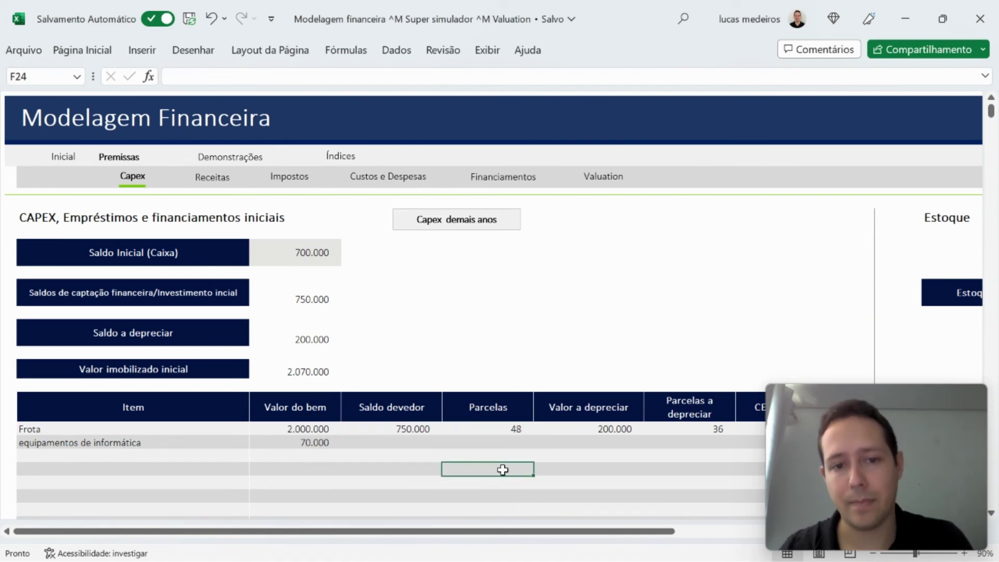
{"action": "left_click", "coordinate": [407, 428]}
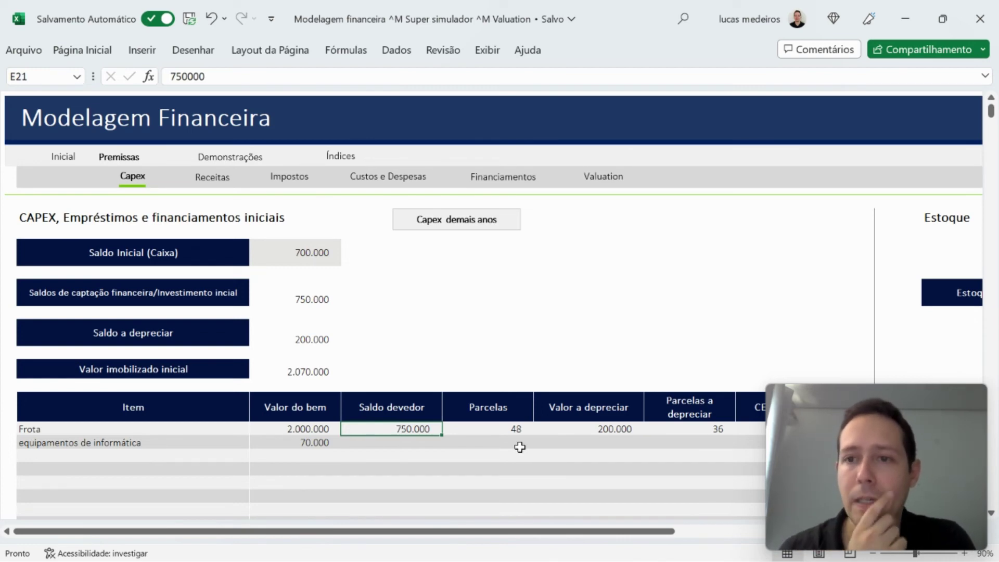
{"action": "scroll", "coordinate": [680, 363], "scroll_direction": "right", "scroll_amount": 3}
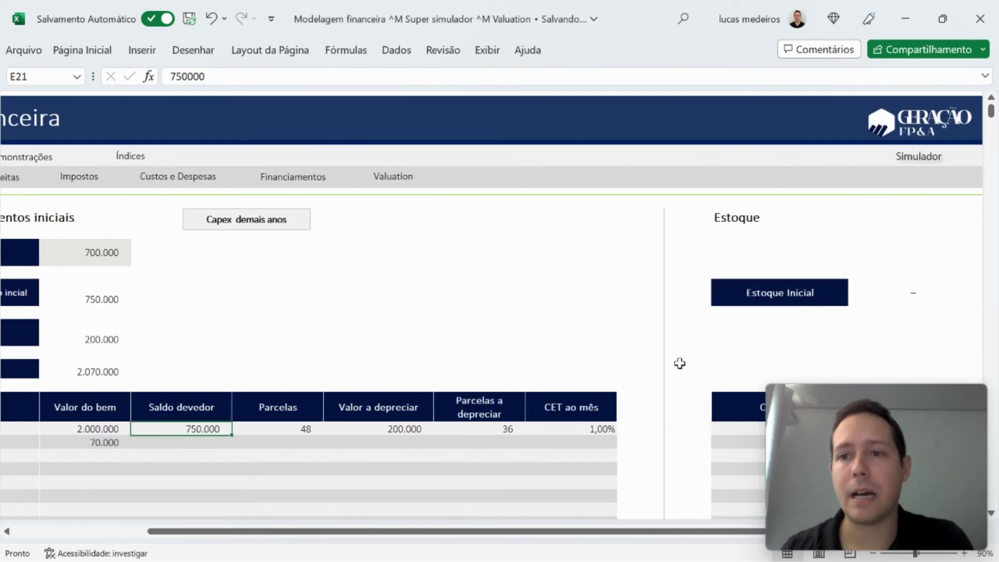
Open the Simulador at the Premissas de captação de capital section.
{"action": "left_click", "coordinate": [909, 162]}
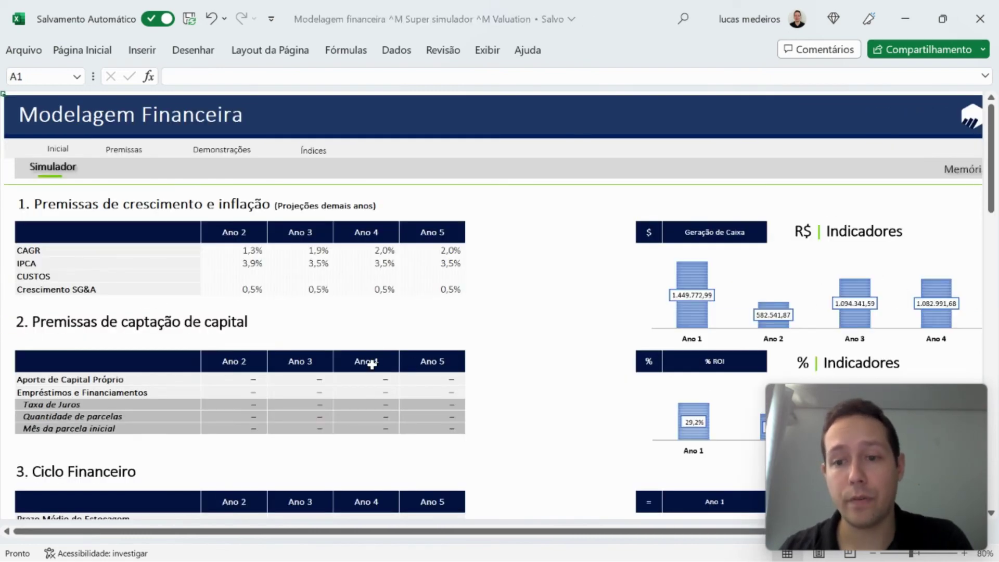
{"action": "scroll", "coordinate": [371, 364], "scroll_direction": "down", "scroll_amount": 1}
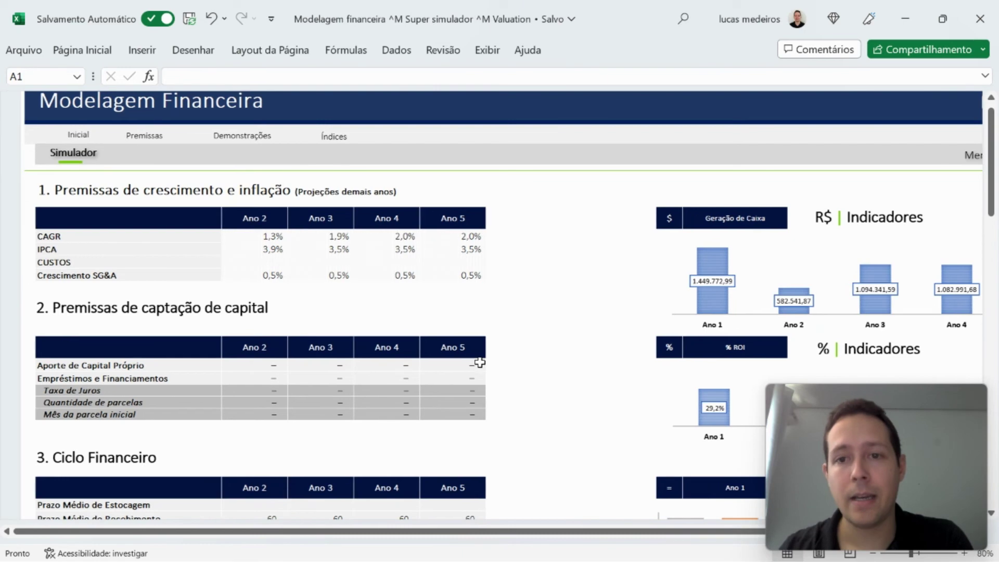
{"action": "scroll", "coordinate": [480, 362], "scroll_direction": "down", "scroll_amount": 3}
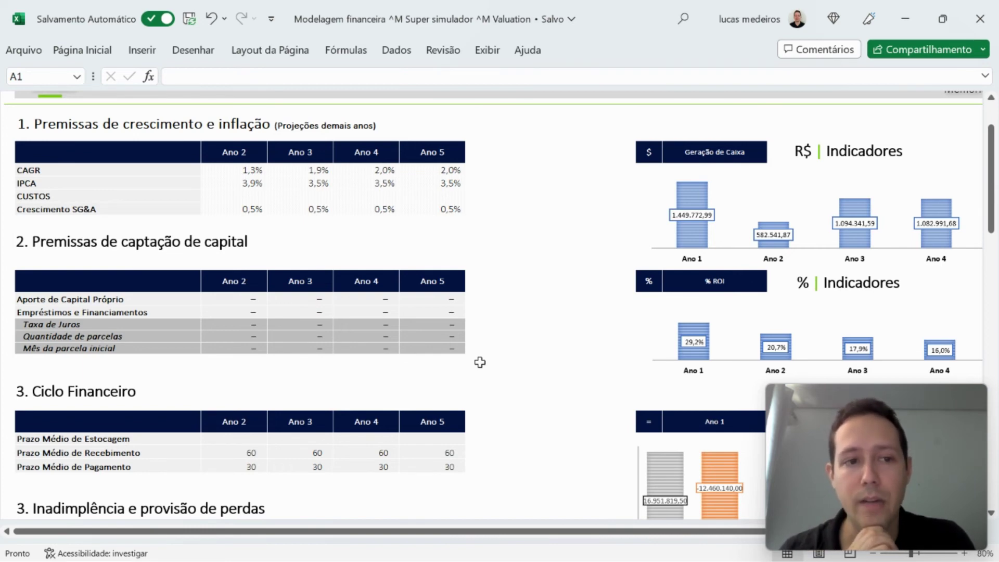
Set Empréstimos e Financiamentos for Ano 2 to 500000 in the Premissas de captação de capital table.
{"action": "left_click", "coordinate": [224, 312]}
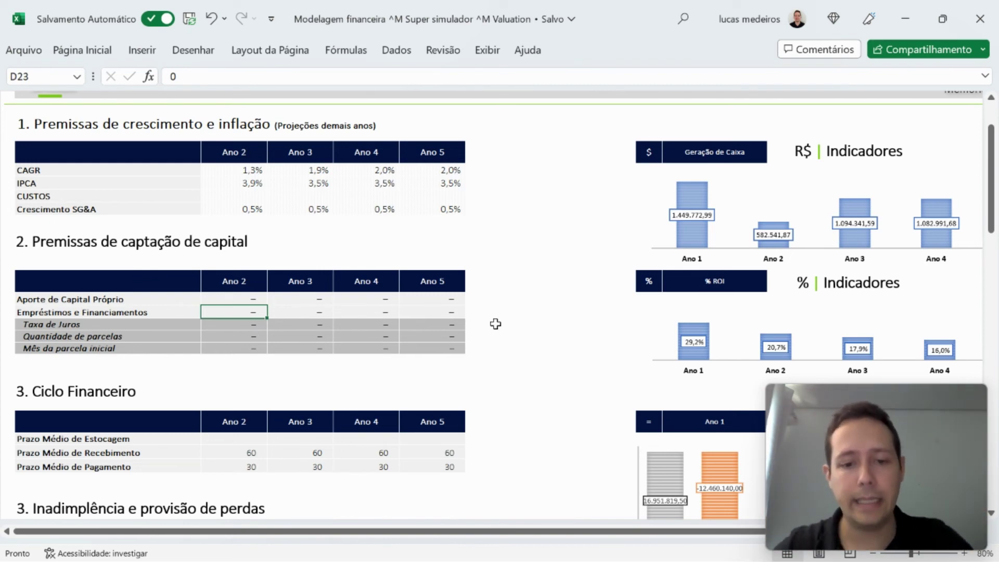
{"action": "type", "text": "500000"}
{"action": "key", "text": "Return"}
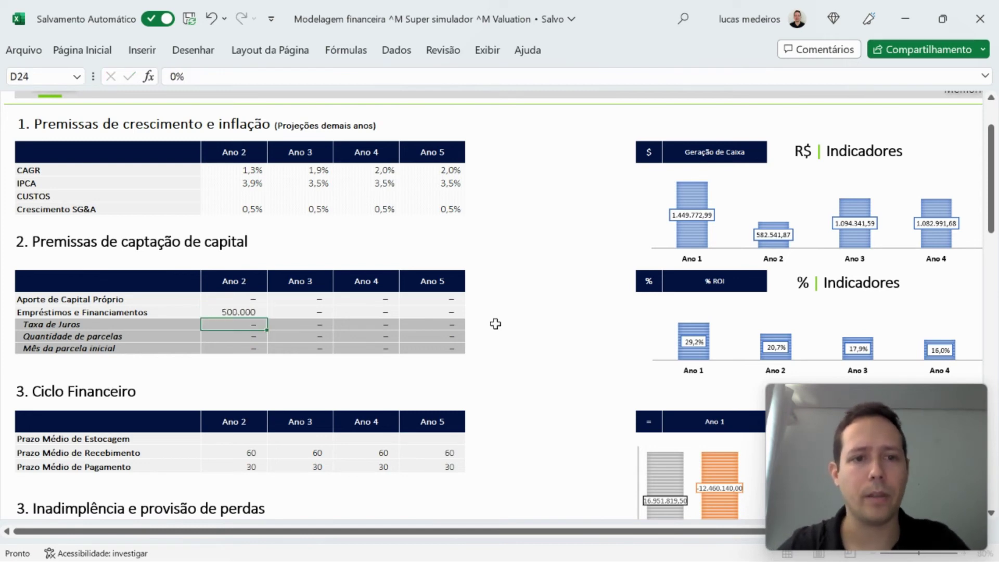
{"action": "key", "text": "Up"}
{"action": "key", "text": "F2"}
{"action": "key", "text": "Return"}
{"action": "key", "text": "Up"}
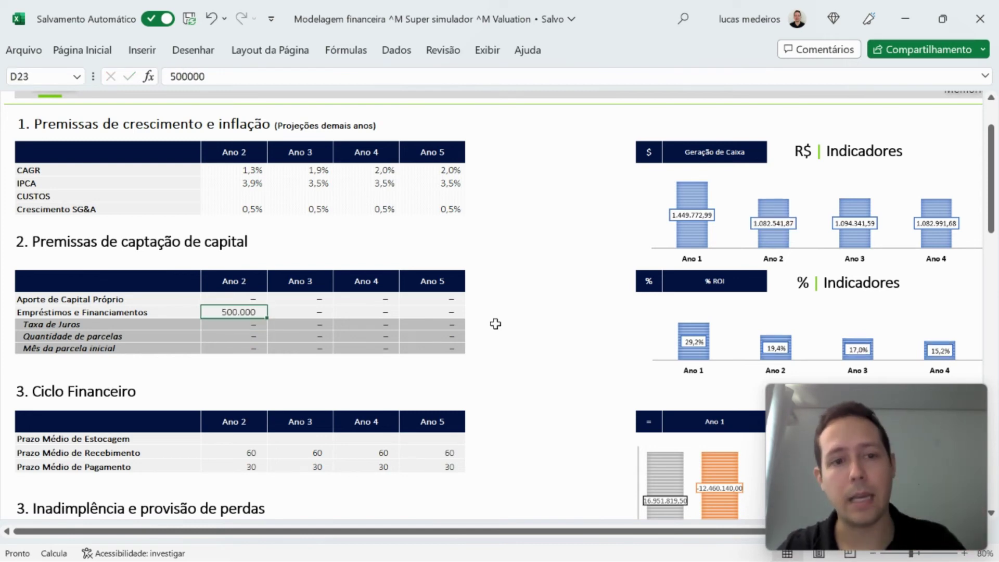
Copy the Ano 2 Empréstimos e Financiamentos value of 500000 across Ano 3 to Ano 5.
{"action": "key", "text": "ctrl+c"}
{"action": "key", "text": "shift+Right"}
{"action": "key", "text": "shift+Right"}
{"action": "key", "text": "shift+Right"}
{"action": "key", "text": "ctrl+v"}
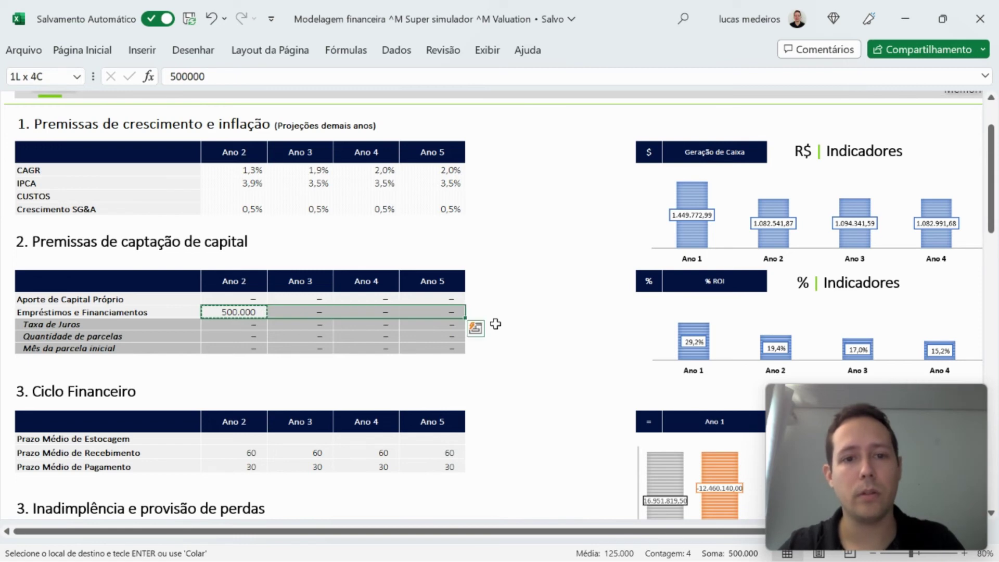
{"action": "key", "text": "Escape"}
{"action": "key", "text": "Down"}
{"action": "key", "text": "Up"}
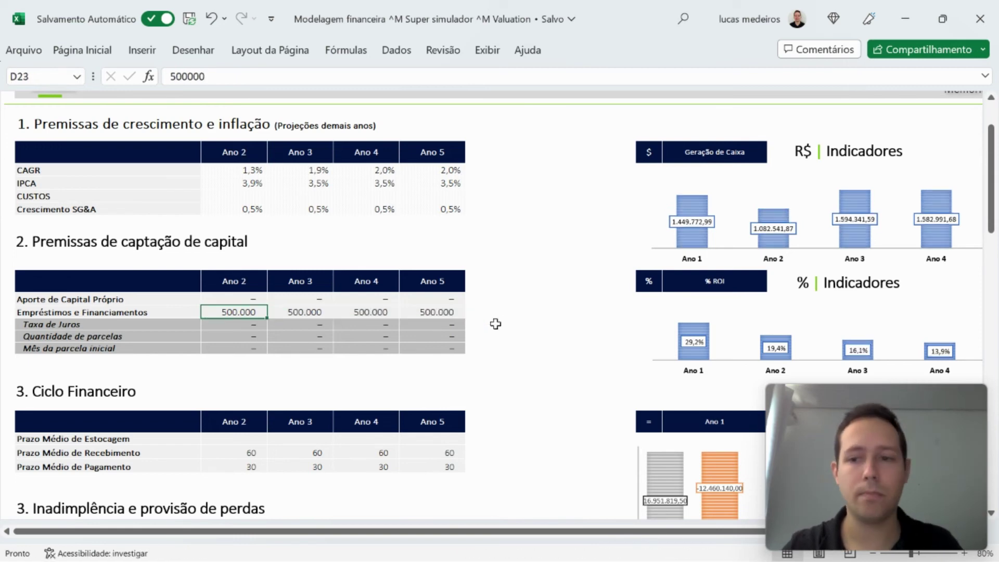
Set the Taxa de Juros of the new loans to 1% for Ano 2 through Ano 5.
{"action": "key", "text": "Down"}
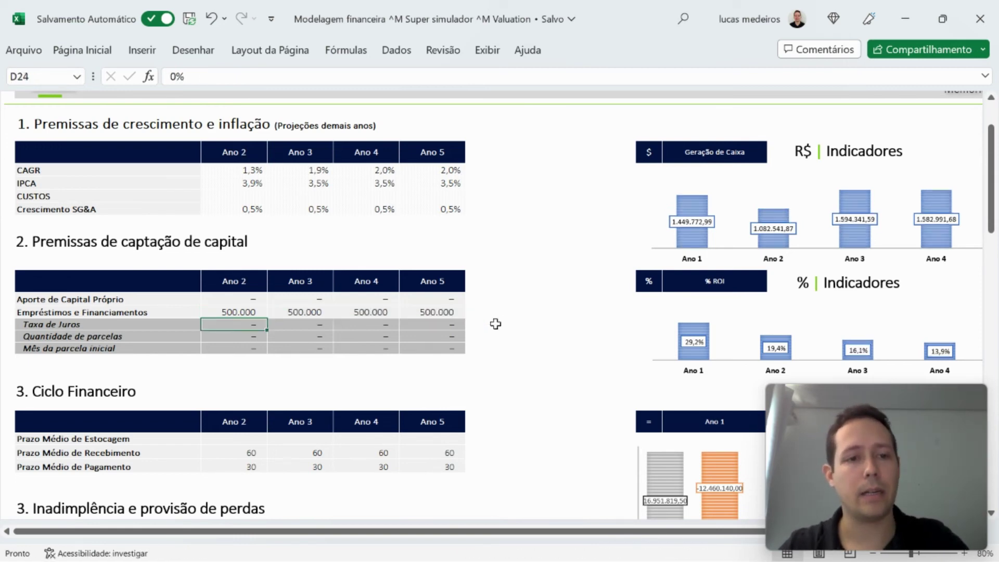
{"action": "type", "text": "1"}
{"action": "key", "text": "Tab"}
{"action": "type", "text": "1"}
{"action": "key", "text": "ctrl+Return"}
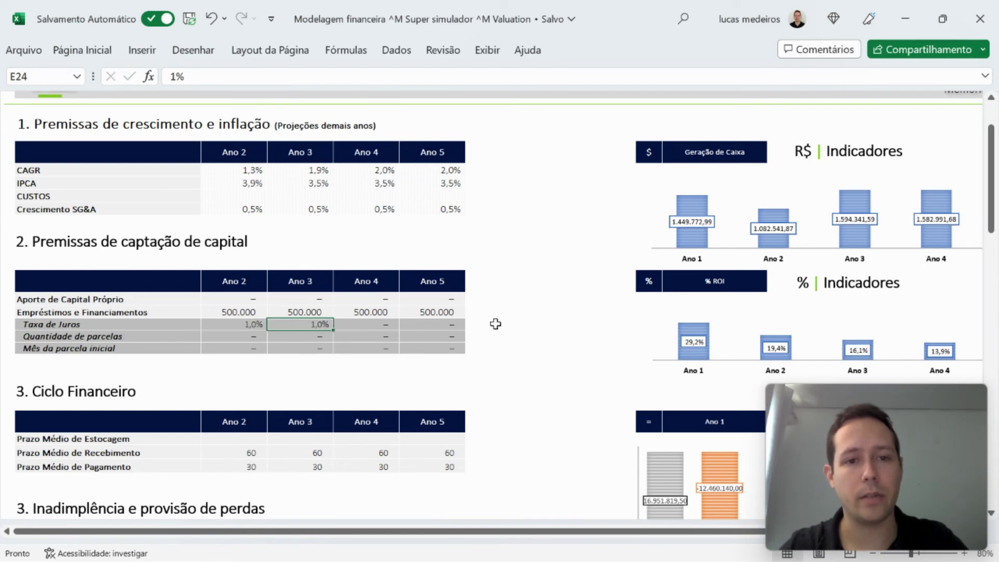
{"action": "key", "text": "Tab"}
{"action": "type", "text": "1"}
{"action": "key", "text": "Tab"}
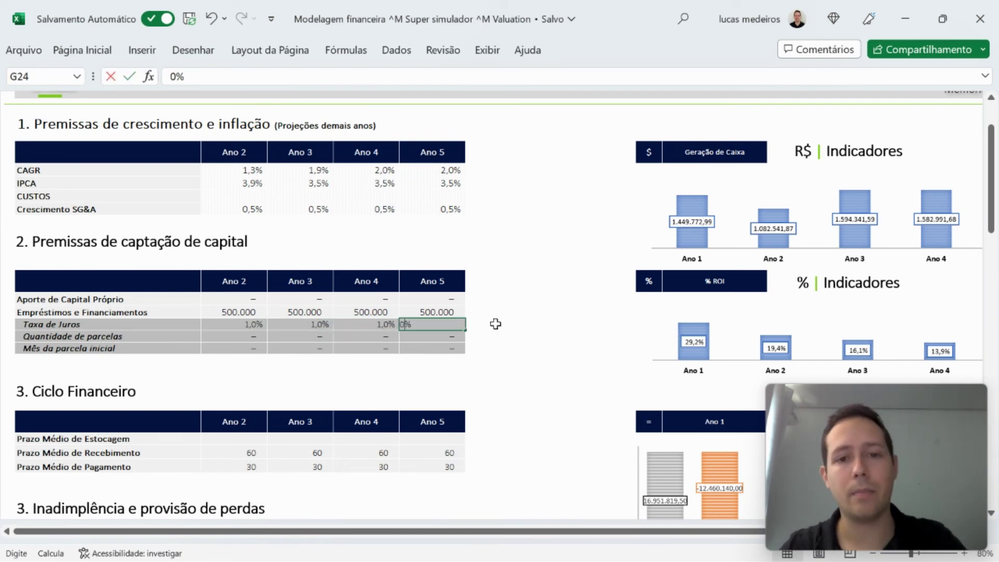
{"action": "type", "text": "1"}
{"action": "key", "text": "ctrl+Return"}
Set Quantidade de parcelas to 48 for Ano 2 and copy it across to Ano 5.
{"action": "key", "text": "Down"}
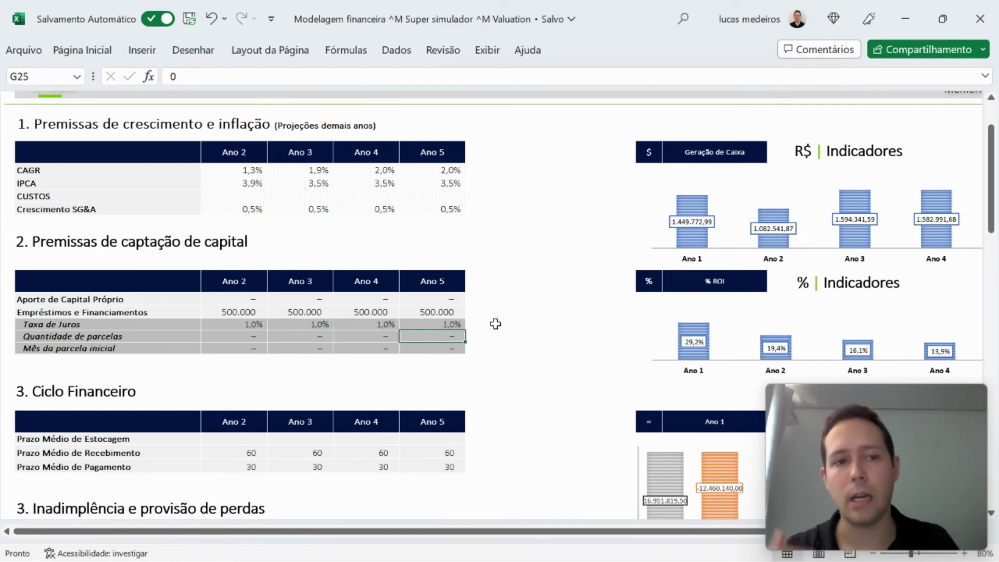
{"action": "key", "text": "Left"}
{"action": "key", "text": "Left"}
{"action": "key", "text": "Left"}
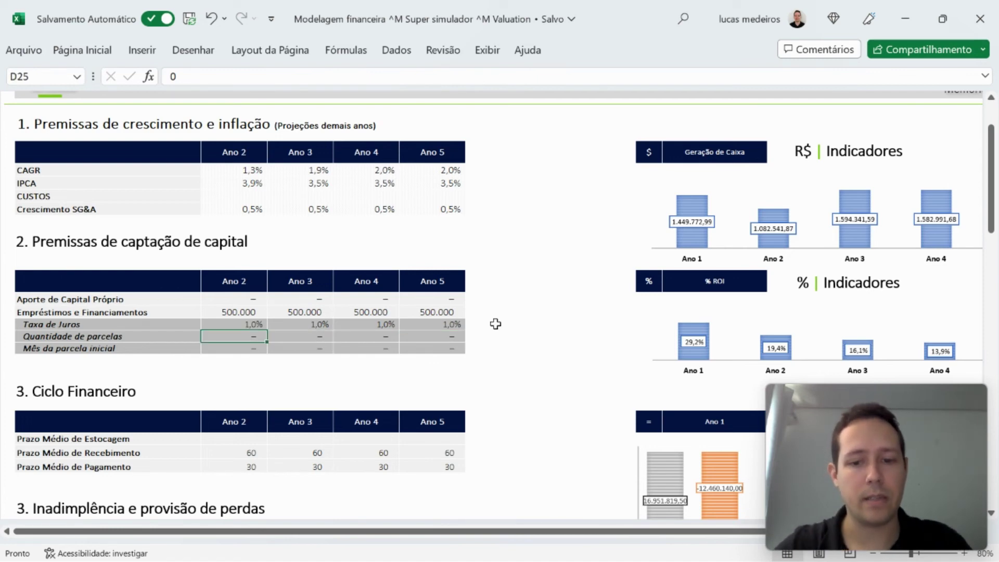
{"action": "type", "text": "48"}
{"action": "key", "text": "Return"}
{"action": "key", "text": "Up"}
{"action": "key", "text": "ctrl+c"}
{"action": "key", "text": "shift+Right"}
{"action": "key", "text": "shift+Right"}
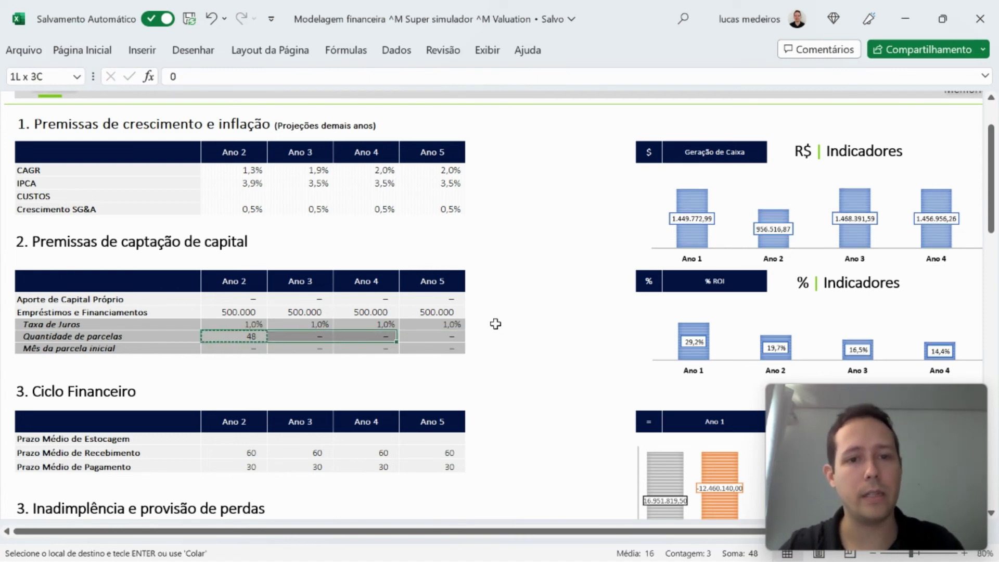
{"action": "key", "text": "shift+Right"}
{"action": "key", "text": "Return"}
Set Mês da parcela inicial to 7 for Ano 2 and copy it across to Ano 5.
{"action": "key", "text": "Down"}
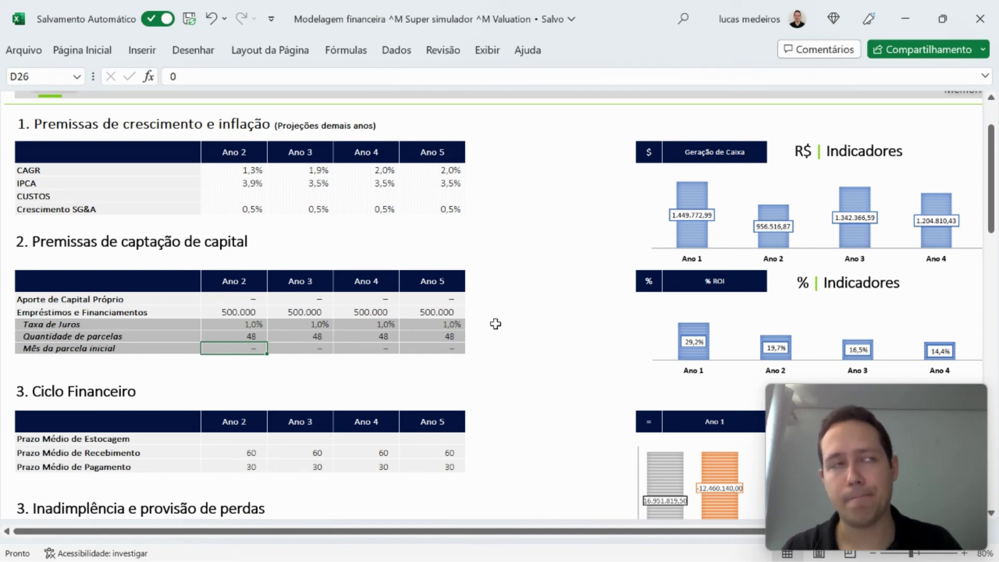
{"action": "type", "text": "7"}
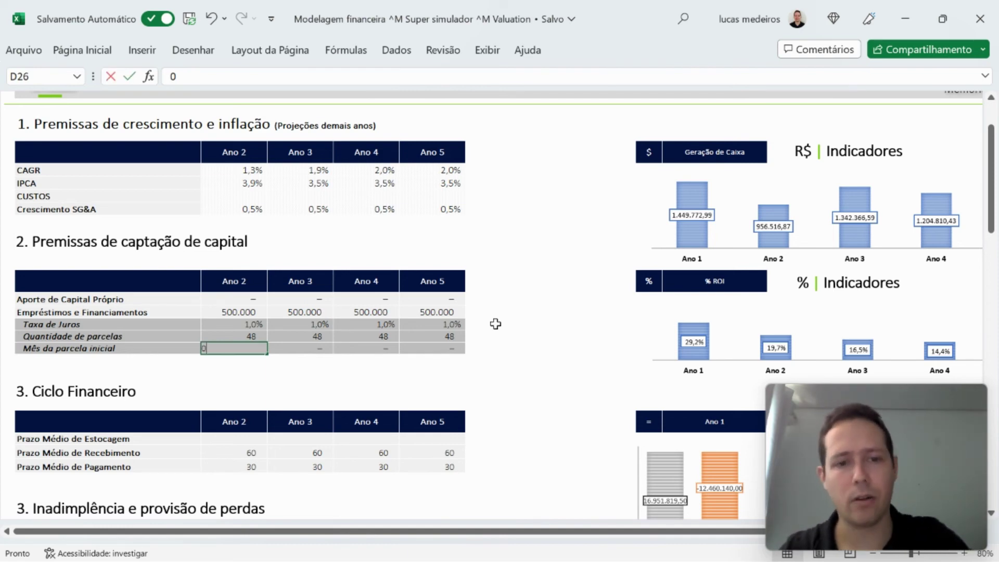
{"action": "key", "text": "Return"}
{"action": "key", "text": "Up"}
{"action": "key", "text": "ctrl+c"}
{"action": "key", "text": "Right"}
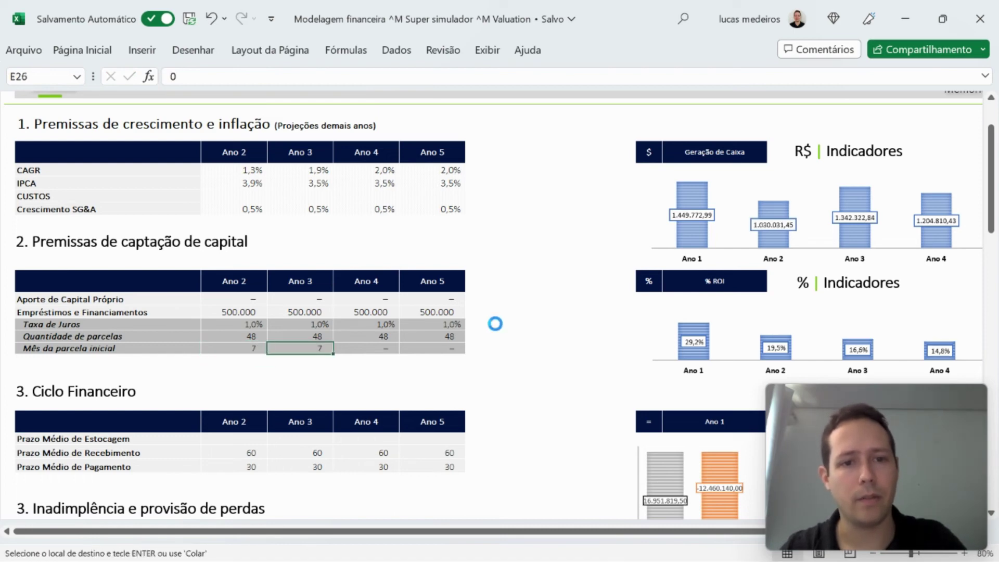
{"action": "key", "text": "ctrl+v"}
{"action": "key", "text": "Right"}
{"action": "key", "text": "ctrl+v"}
{"action": "key", "text": "Right"}
{"action": "key", "text": "ctrl+v"}
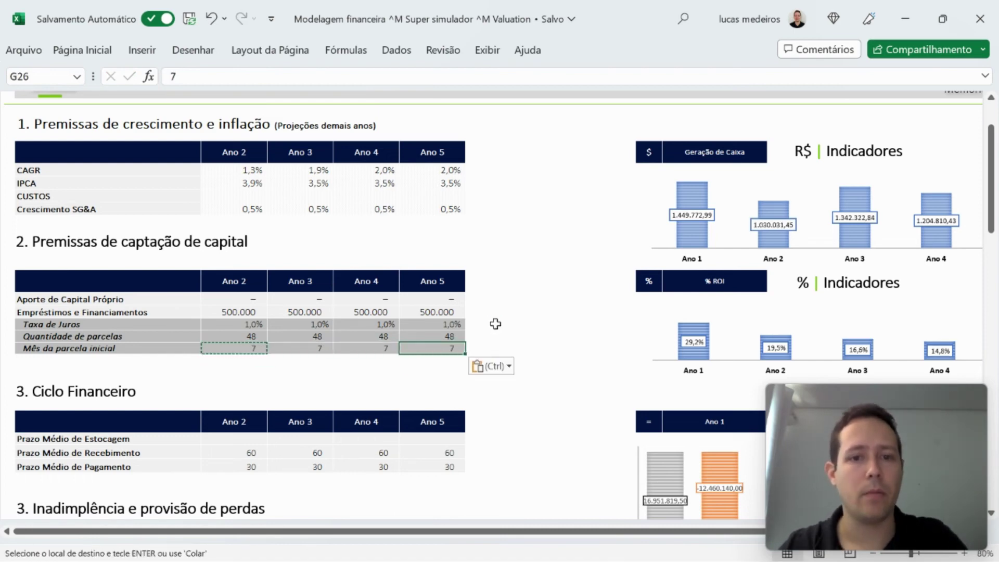
{"action": "key", "text": "Down"}
{"action": "key", "text": "Up"}
{"action": "key", "text": "Escape"}
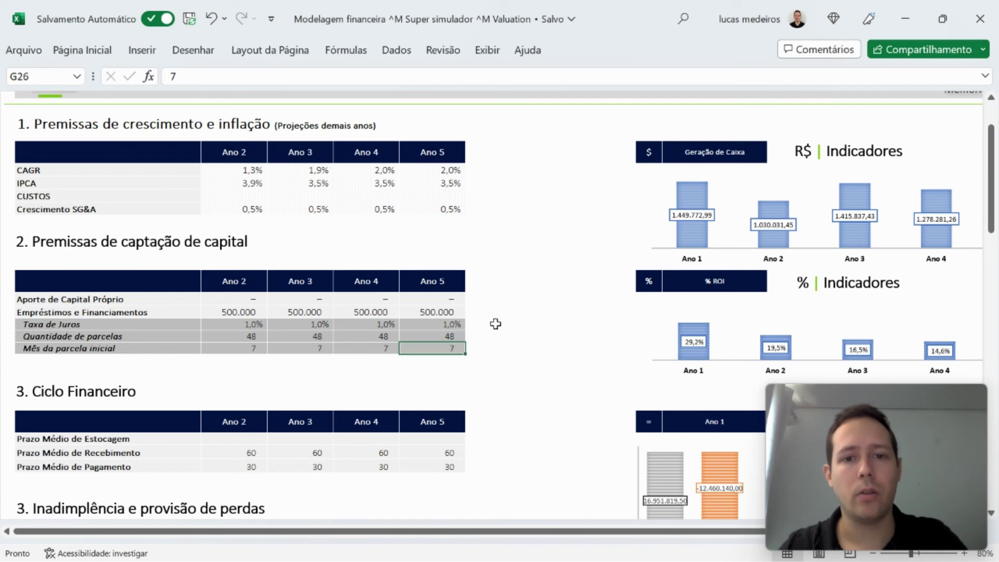
Review the Tabela de indicadores and the Valuation cards in the Simulador.
{"action": "key", "text": "Down"}
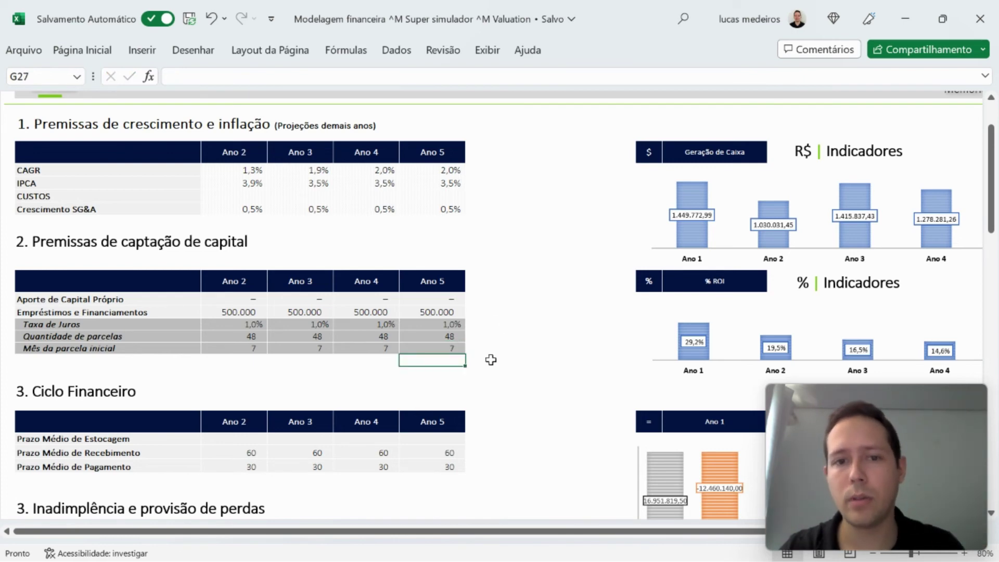
{"action": "scroll", "coordinate": [490, 360], "scroll_direction": "down", "scroll_amount": 9}
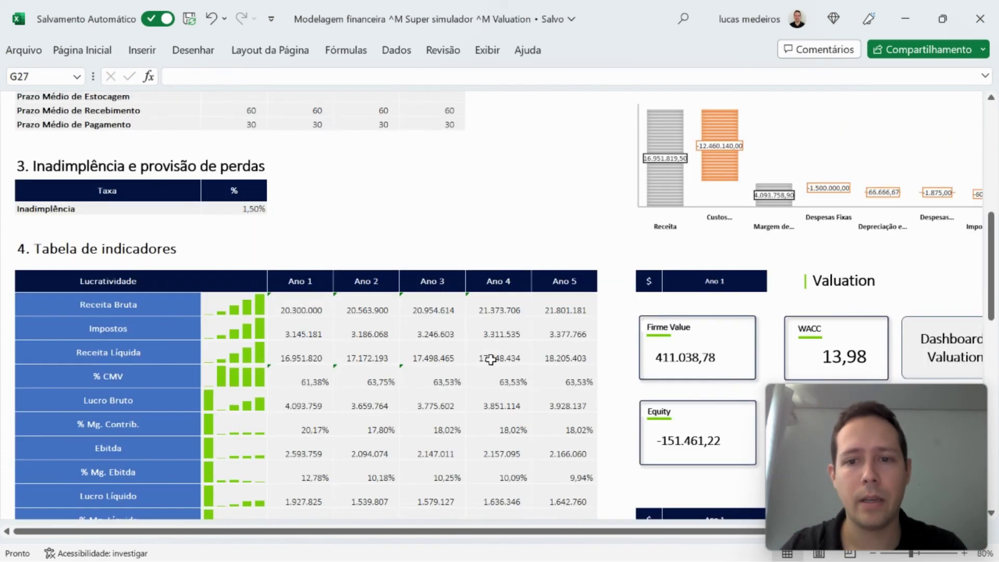
{"action": "scroll", "coordinate": [490, 360], "scroll_direction": "down", "scroll_amount": 1}
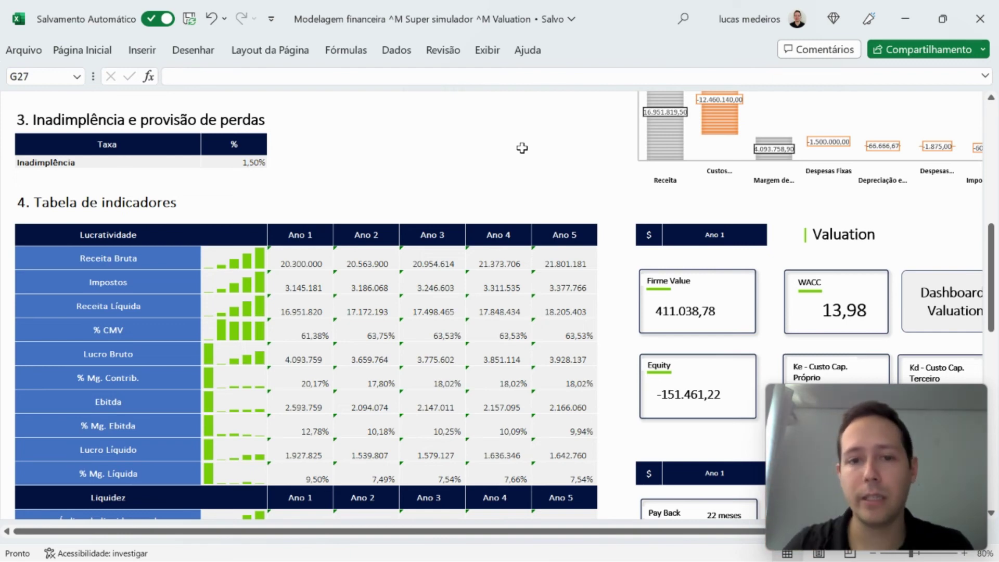
Open the Balanço Patrimonial under Demonstrações and go through the Ano 1 accounts down to Passivo Não Circulante.
{"action": "scroll", "coordinate": [444, 431], "scroll_direction": "up", "scroll_amount": 10}
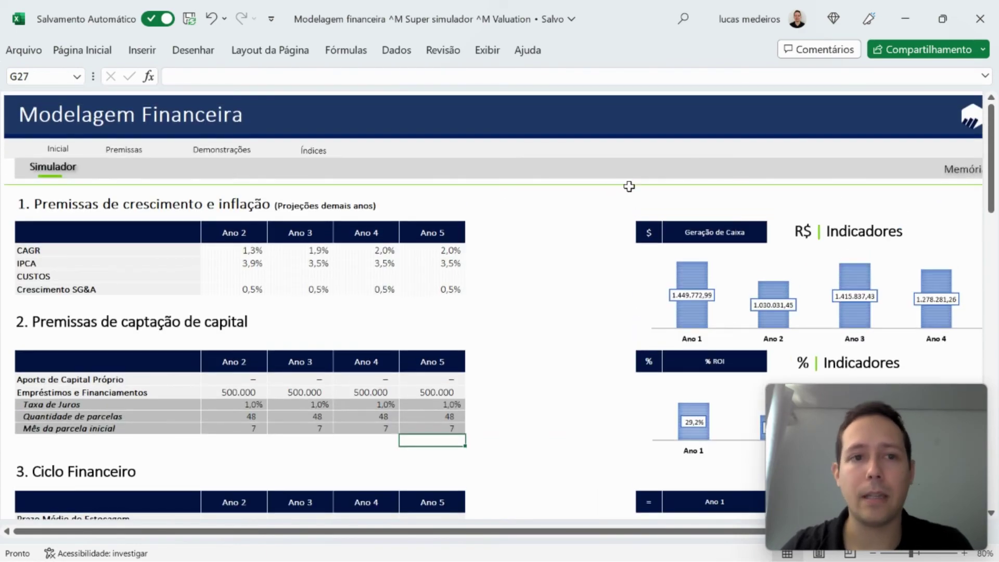
{"action": "left_click", "coordinate": [223, 150]}
{"action": "left_click", "coordinate": [491, 170]}
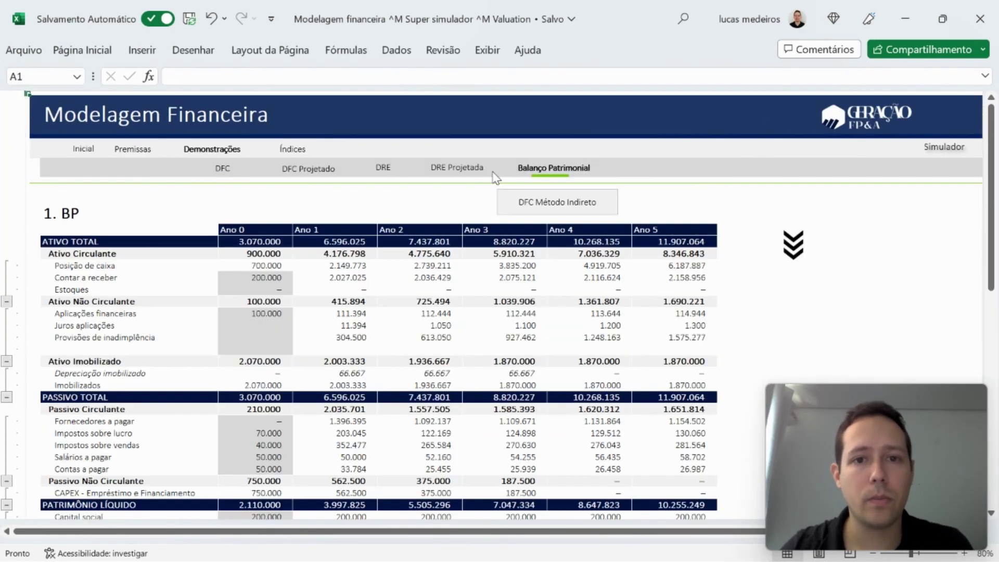
{"action": "scroll", "coordinate": [478, 374], "scroll_direction": "down", "scroll_amount": 2}
{"action": "left_click", "coordinate": [298, 253]}
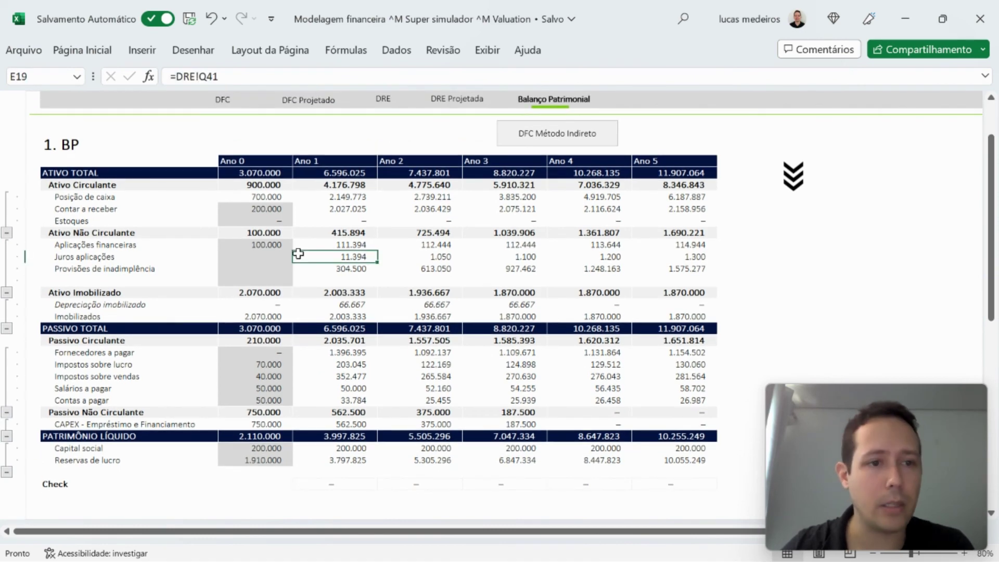
{"action": "key", "text": "Down"}
{"action": "key", "text": "Down"}
{"action": "key", "text": "Down"}
{"action": "key", "text": "Down"}
{"action": "key", "text": "Down"}
{"action": "key", "text": "Down"}
{"action": "key", "text": "Down"}
{"action": "key", "text": "Down"}
{"action": "key", "text": "Down"}
{"action": "key", "text": "Down"}
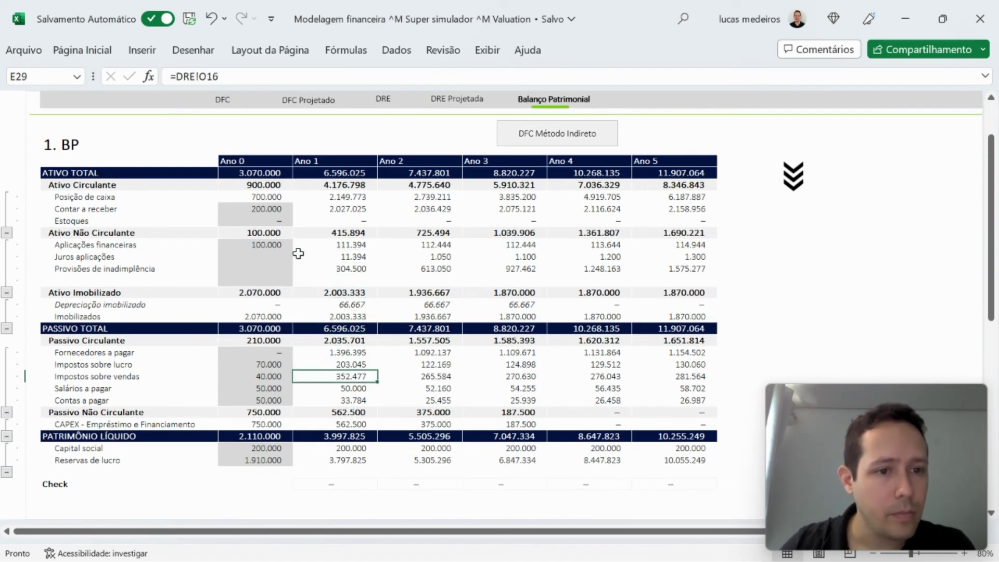
{"action": "key", "text": "Down"}
{"action": "key", "text": "Down"}
{"action": "key", "text": "Down"}
{"action": "key", "text": "Down"}
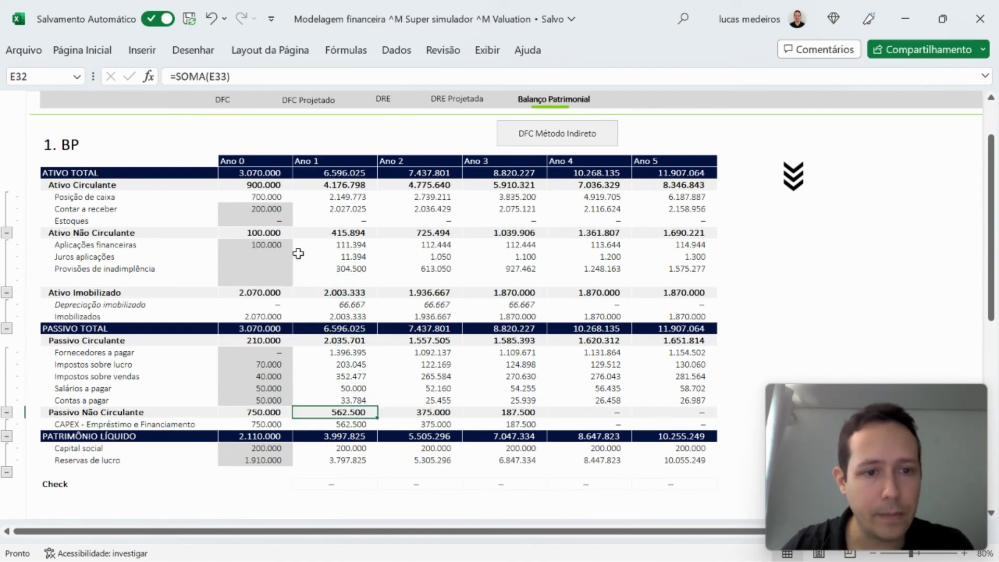
Examine the Passivo Não Circulante and CAPEX - Empréstimo e Financiamento rows across the years through Ano 5.
{"action": "key", "text": "Right"}
{"action": "key", "text": "Right"}
{"action": "key", "text": "Right"}
{"action": "key", "text": "Left"}
{"action": "key", "text": "Left"}
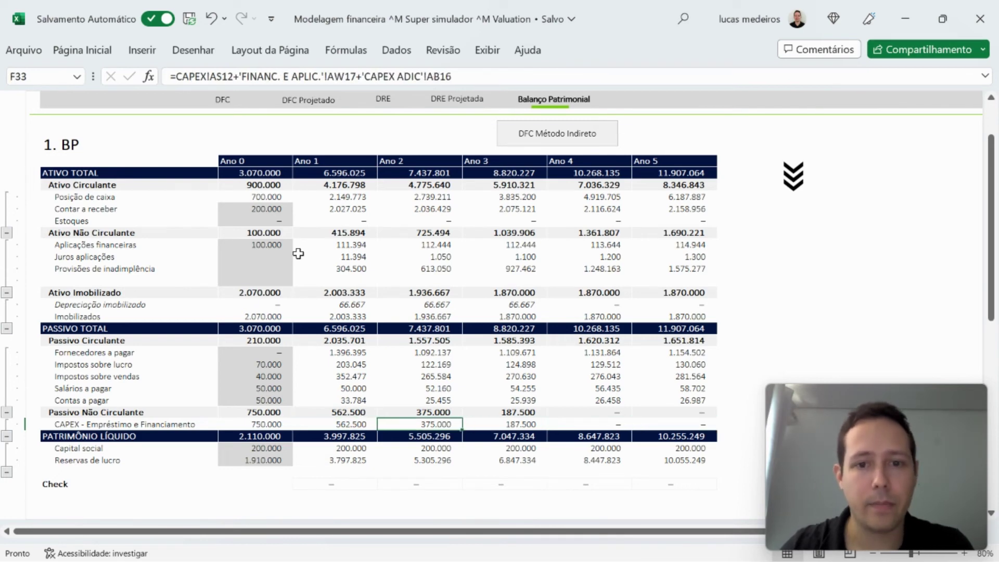
{"action": "scroll", "coordinate": [361, 134], "scroll_direction": "up", "scroll_amount": 1}
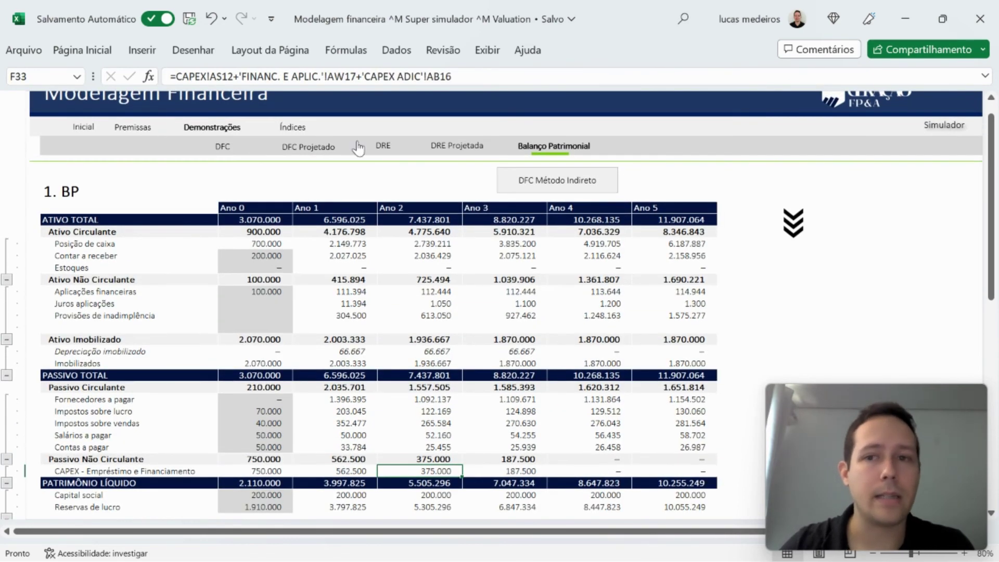
{"action": "left_click", "coordinate": [677, 472]}
{"action": "scroll", "coordinate": [520, 389], "scroll_direction": "down", "scroll_amount": 1}
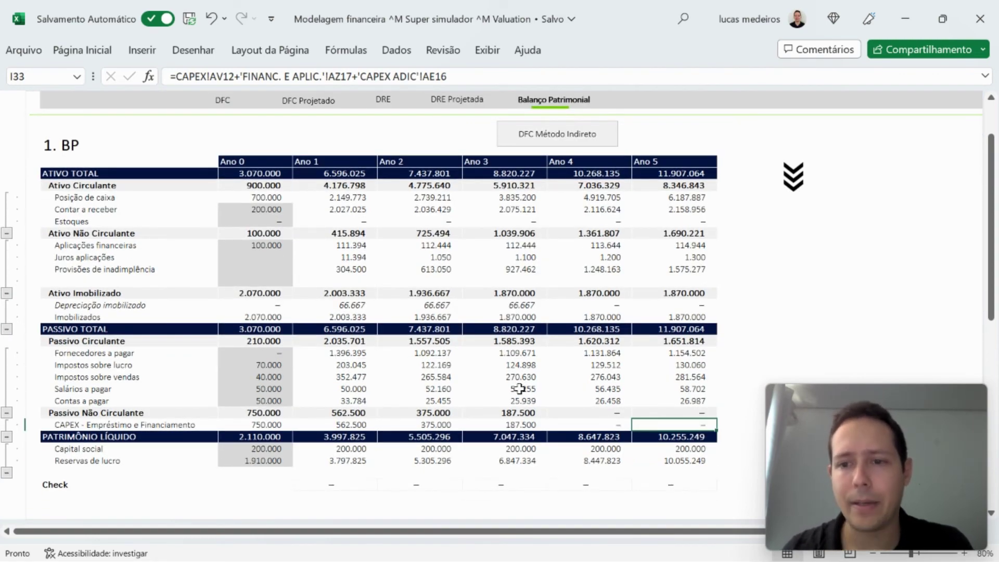
{"action": "scroll", "coordinate": [519, 388], "scroll_direction": "up", "scroll_amount": 3}
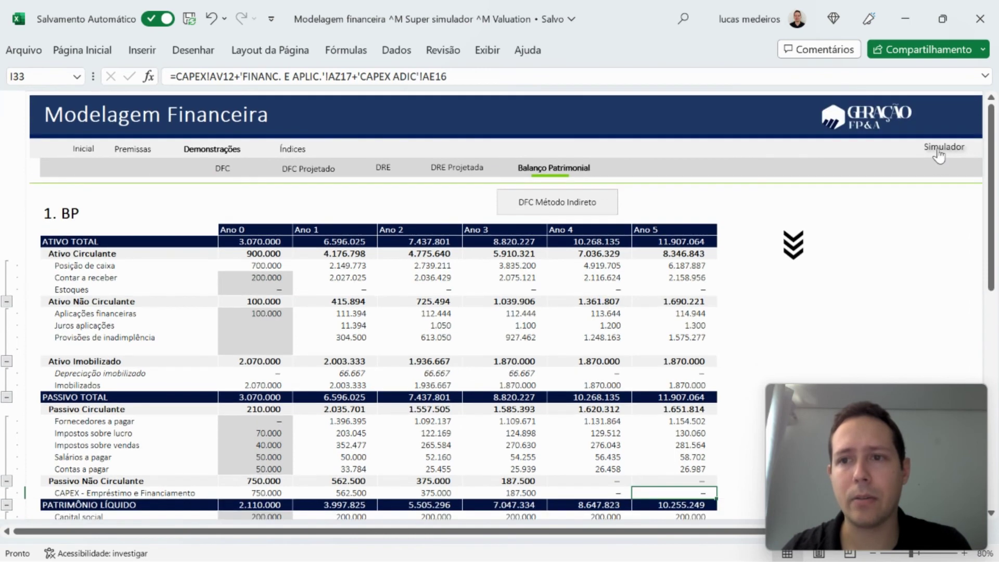
Return to the Simulador and review the capital-raising premises alongside the Geração de Caixa and ROI charts.
{"action": "left_click", "coordinate": [940, 153]}
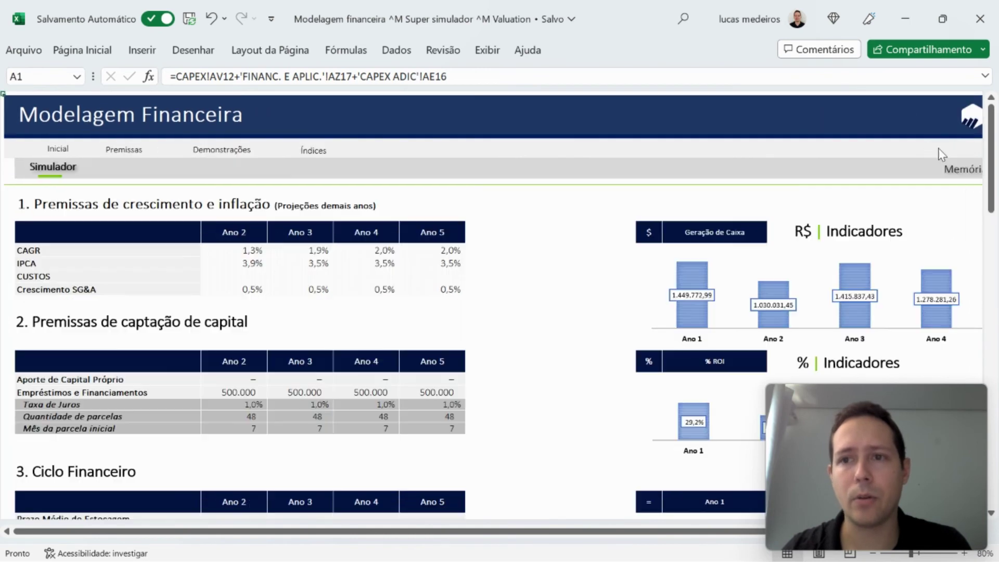
{"action": "scroll", "coordinate": [582, 331], "scroll_direction": "down", "scroll_amount": 2}
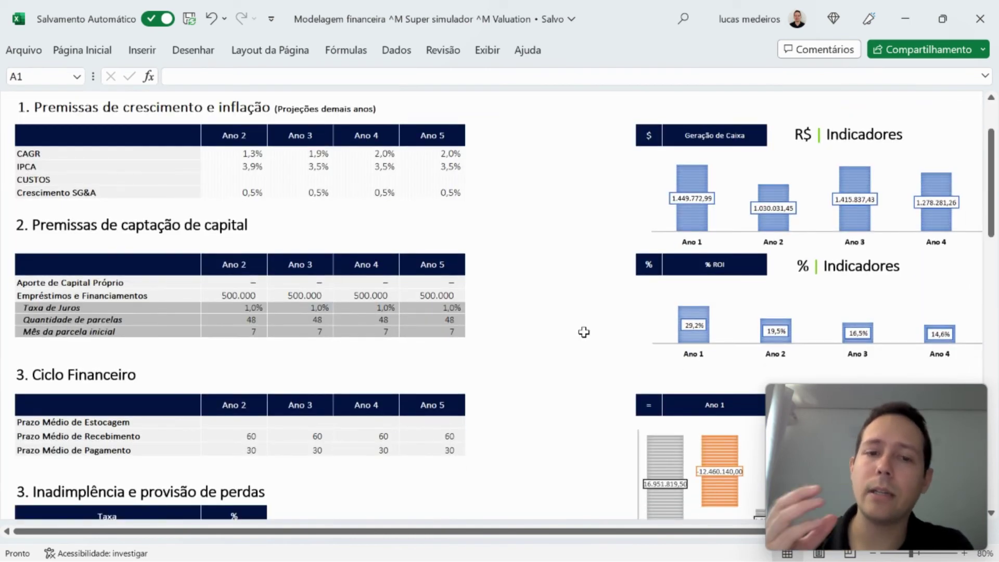
{"action": "scroll", "coordinate": [584, 332], "scroll_direction": "down", "scroll_amount": 3}
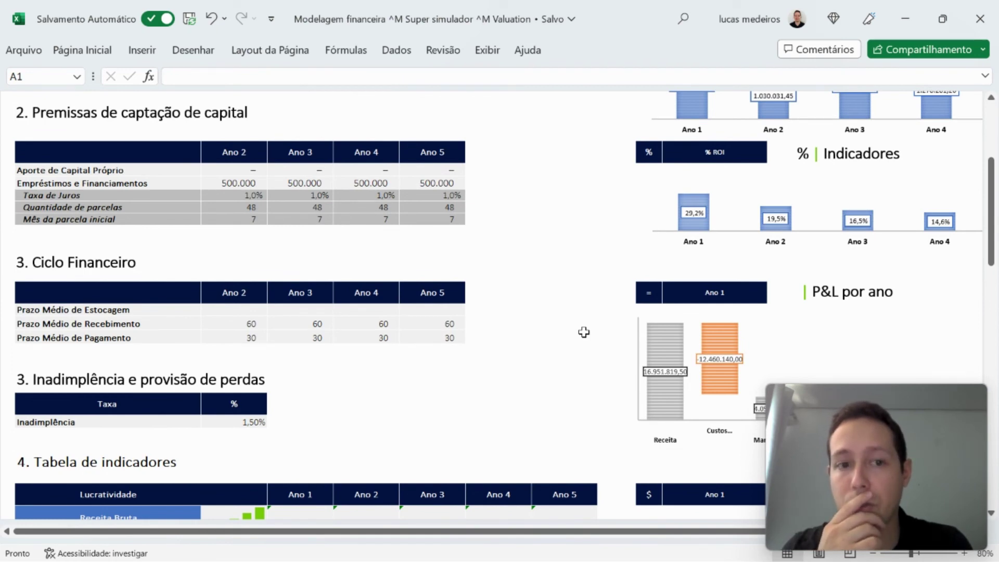
{"action": "scroll", "coordinate": [584, 331], "scroll_direction": "up", "scroll_amount": 4}
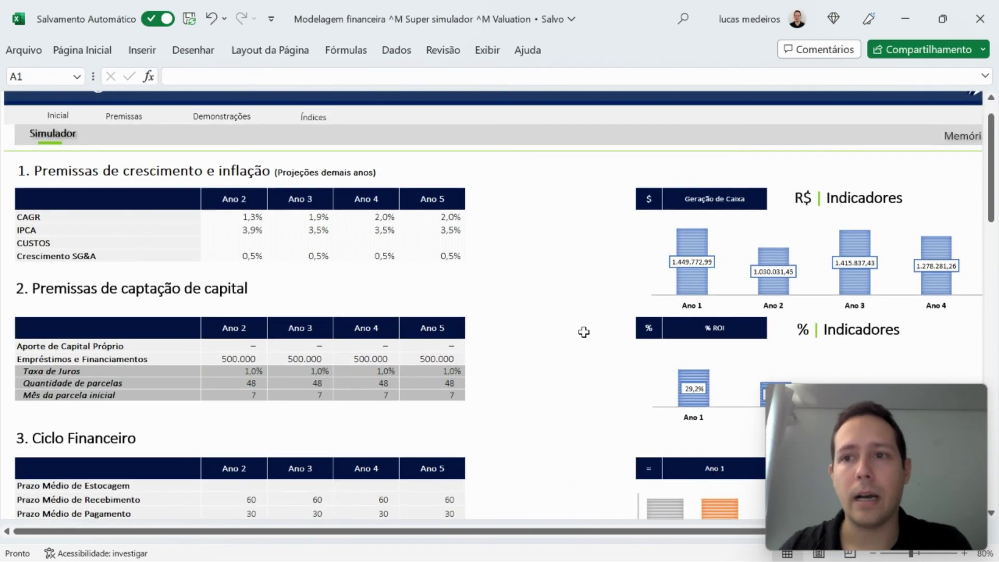
{"action": "scroll", "coordinate": [584, 332], "scroll_direction": "up", "scroll_amount": 1}
{"action": "scroll", "coordinate": [584, 332], "scroll_direction": "right", "scroll_amount": 3}
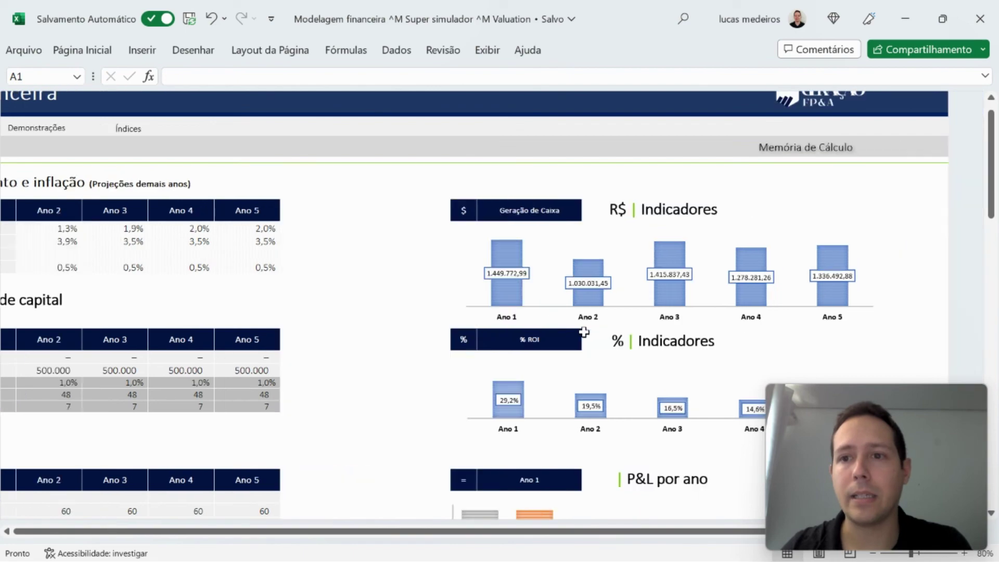
Open the Memória de Cálculo and examine the simulated DRE, DFC and BP tables, including Empréstimo e Financiamento.
{"action": "left_click", "coordinate": [772, 148]}
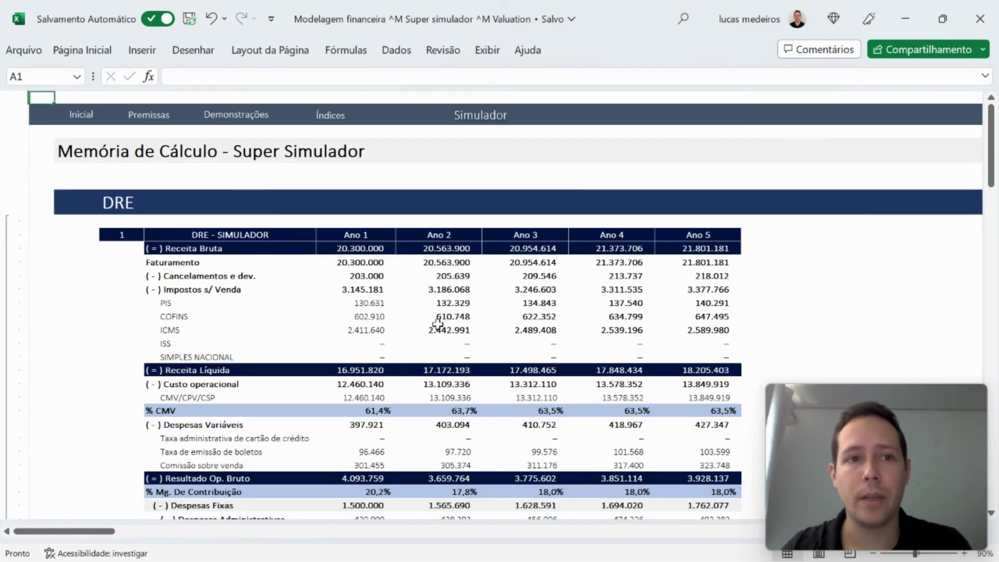
{"action": "scroll", "coordinate": [438, 324], "scroll_direction": "down", "scroll_amount": 10}
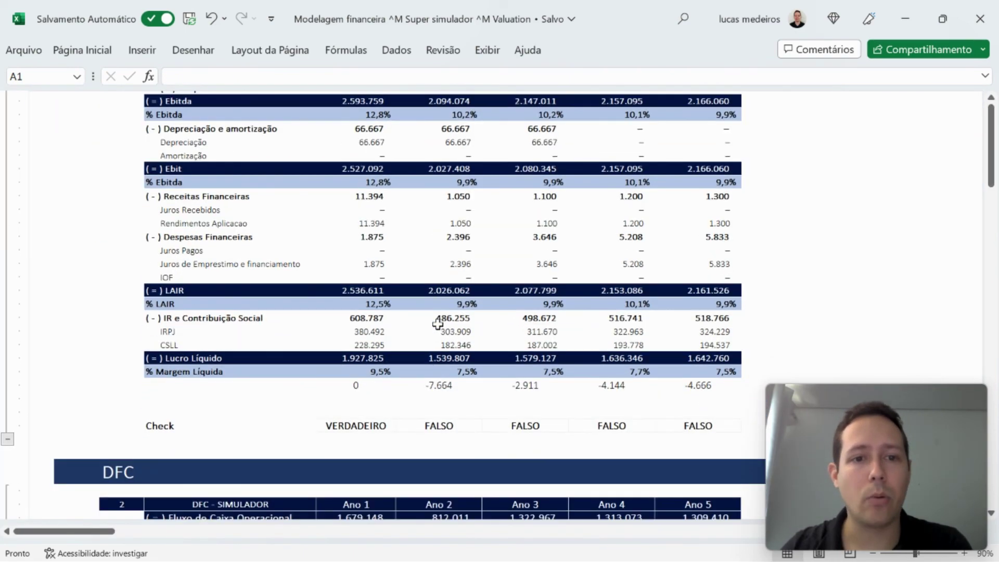
{"action": "scroll", "coordinate": [437, 323], "scroll_direction": "down", "scroll_amount": 20}
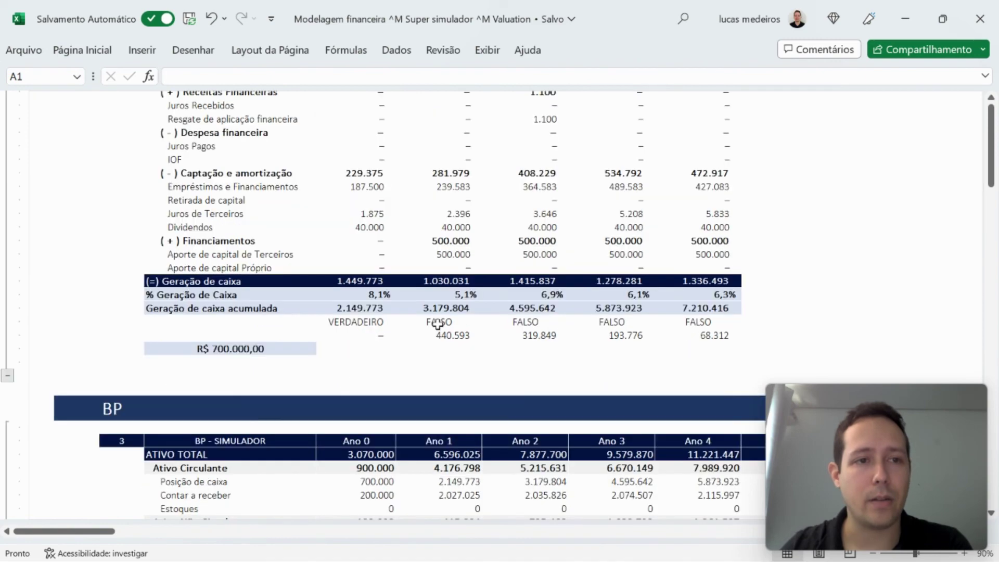
{"action": "scroll", "coordinate": [437, 324], "scroll_direction": "down", "scroll_amount": 5}
{"action": "scroll", "coordinate": [438, 324], "scroll_direction": "down", "scroll_amount": 5}
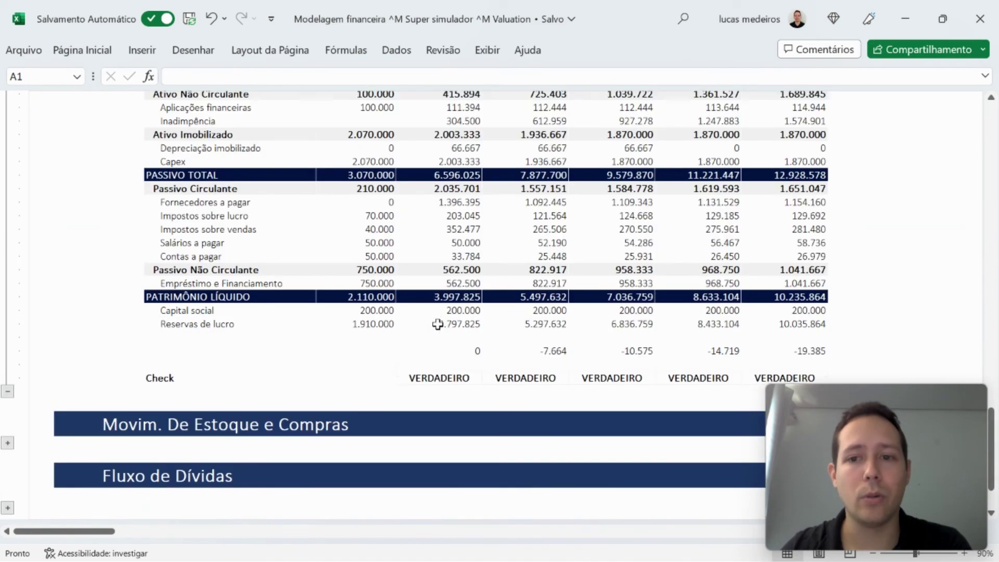
{"action": "scroll", "coordinate": [437, 324], "scroll_direction": "up", "scroll_amount": 3}
{"action": "scroll", "coordinate": [512, 335], "scroll_direction": "right", "scroll_amount": 3}
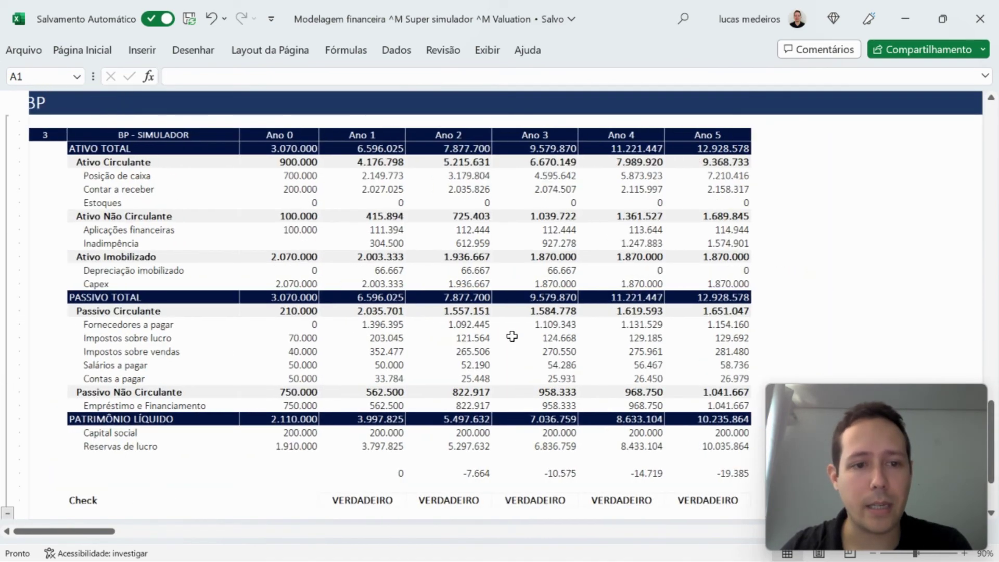
Examine the Empréstimo e Financiamento row of the simulated BP across Ano 3, Ano 4 and Ano 5.
{"action": "left_click", "coordinate": [710, 406]}
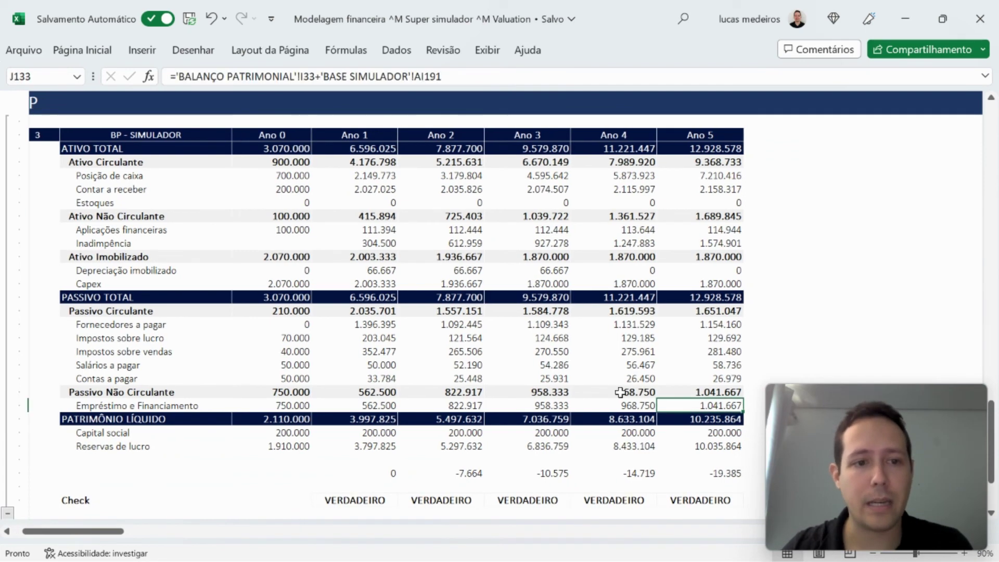
{"action": "key", "text": "Left"}
{"action": "key", "text": "Left"}
{"action": "key", "text": "Left"}
{"action": "key", "text": "Right"}
{"action": "key", "text": "Right"}
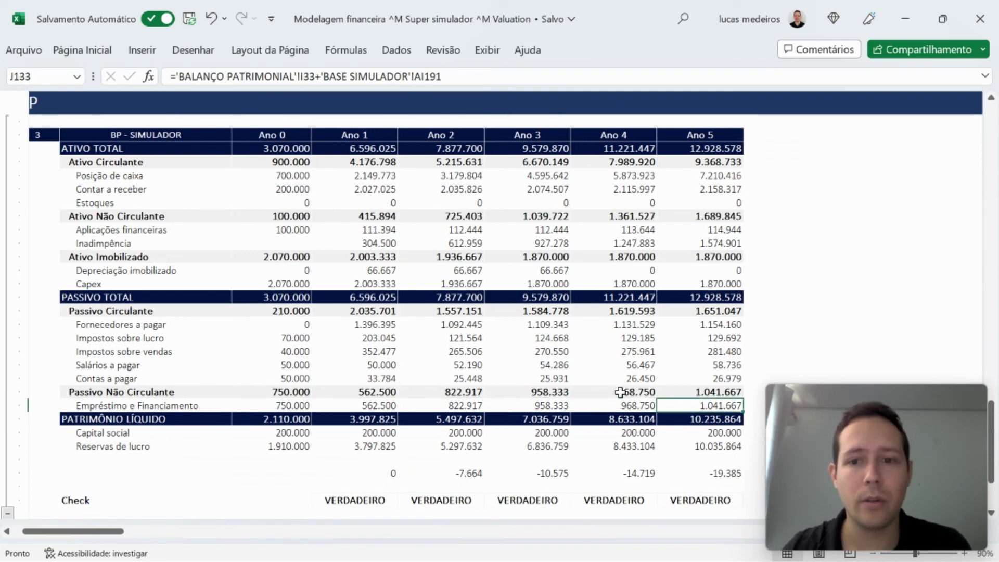
{"action": "key", "text": "Left"}
{"action": "key", "text": "Left"}
{"action": "key", "text": "Right"}
{"action": "key", "text": "Right"}
{"action": "key", "text": "Right"}
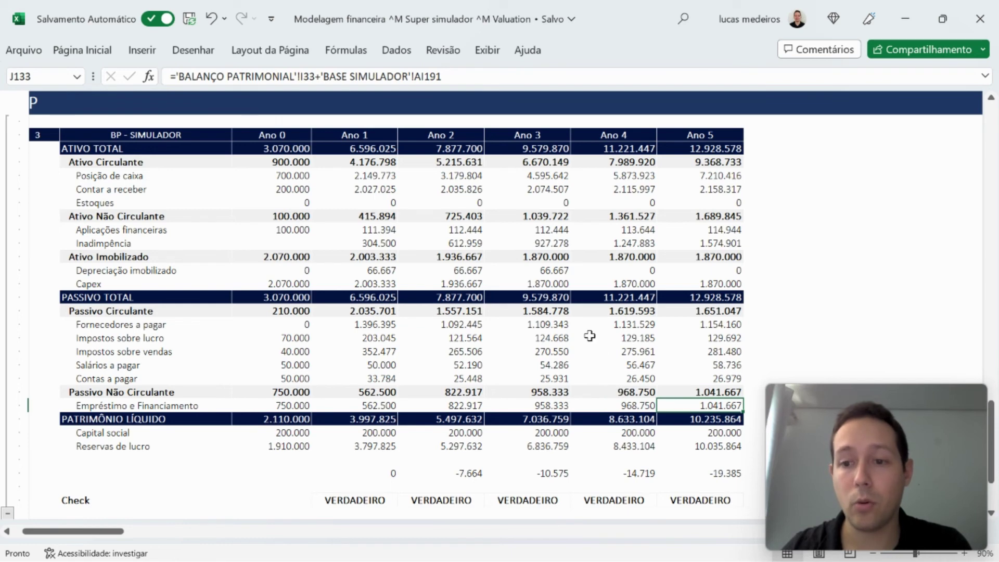
{"action": "scroll", "coordinate": [589, 335], "scroll_direction": "up", "scroll_amount": 1}
{"action": "key", "text": "Left"}
{"action": "key", "text": "Left"}
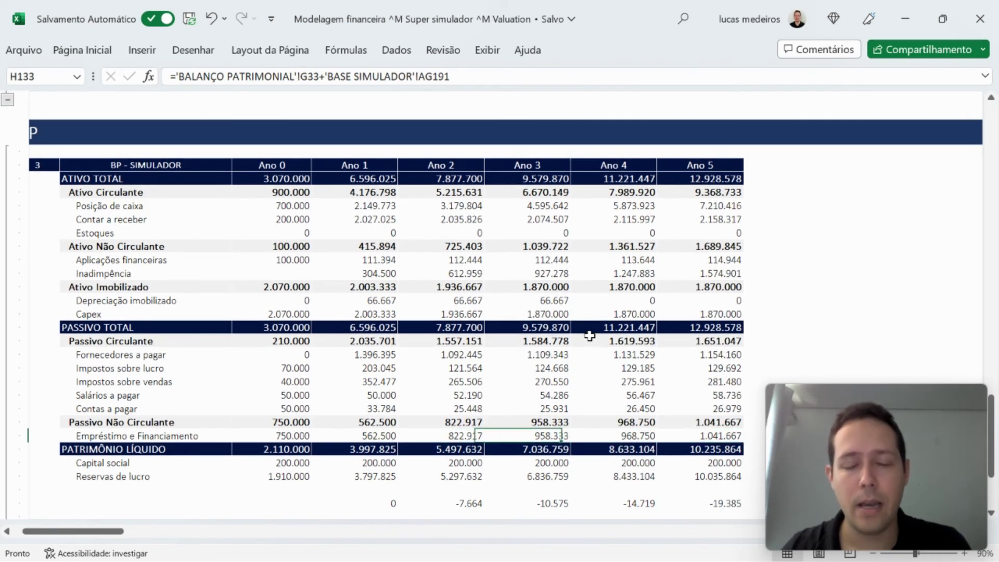
{"action": "key", "text": "Right"}
Select the equity difference row below Reservas de lucro from Ano 2 to Ano 5 and review it against the BP.
{"action": "left_click", "coordinate": [471, 503]}
{"action": "left_click", "coordinate": [650, 503], "text": "shift"}
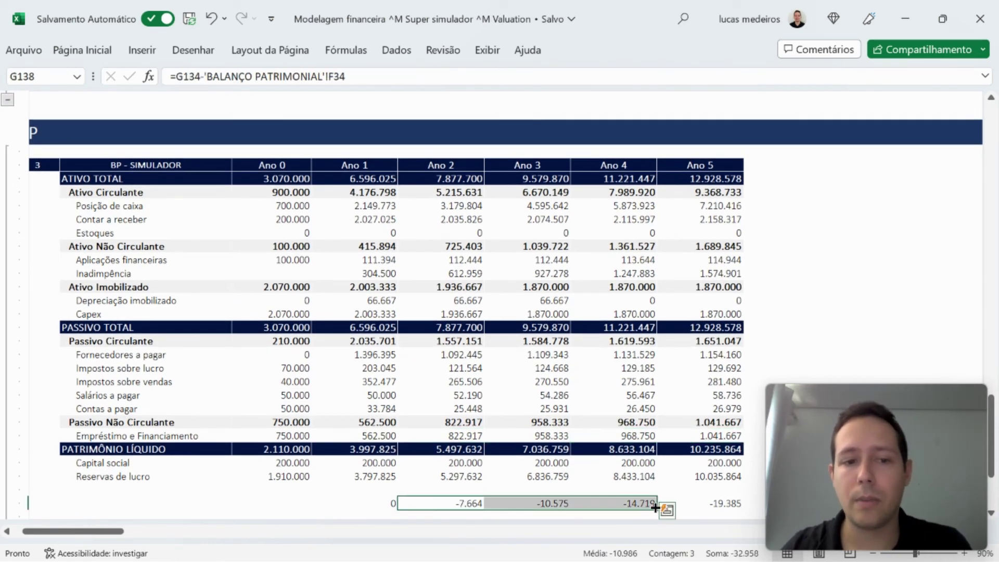
{"action": "scroll", "coordinate": [567, 444], "scroll_direction": "down", "scroll_amount": 1}
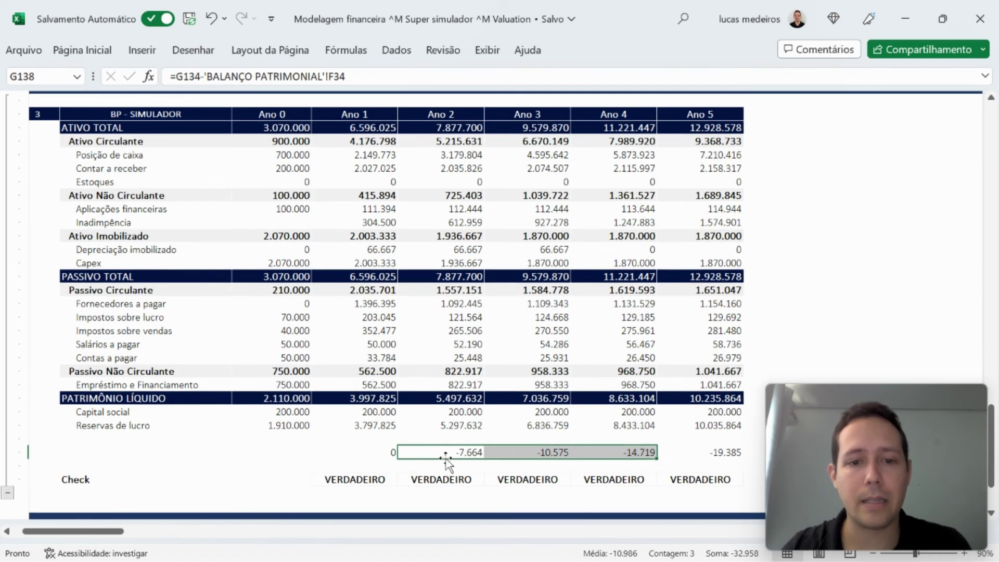
{"action": "left_click_drag", "start_coordinate": [446, 453], "coordinate": [595, 453]}
{"action": "left_click_drag", "start_coordinate": [708, 455], "coordinate": [707, 456]}
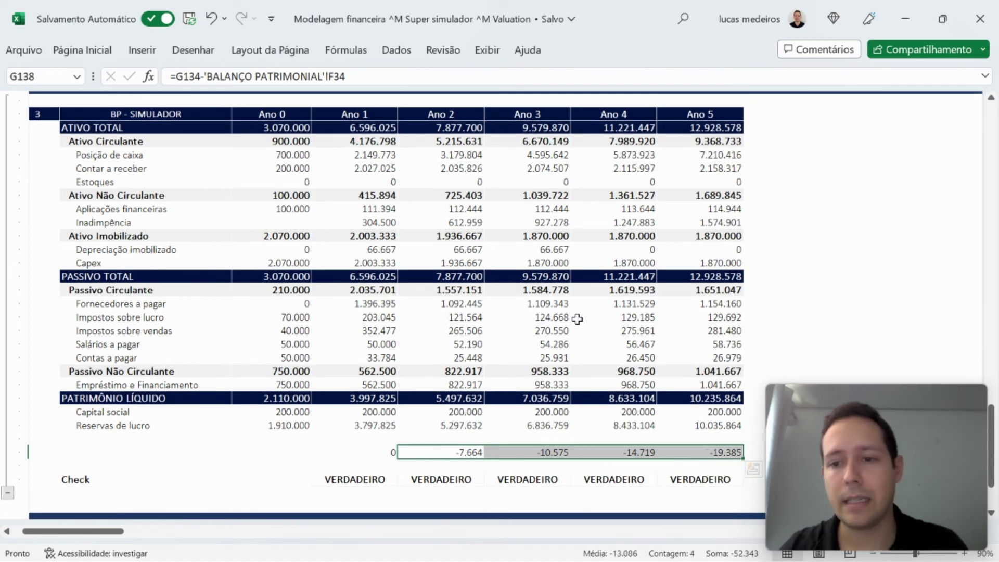
{"action": "scroll", "coordinate": [571, 314], "scroll_direction": "up", "scroll_amount": 1}
{"action": "scroll", "coordinate": [571, 314], "scroll_direction": "up", "scroll_amount": 1}
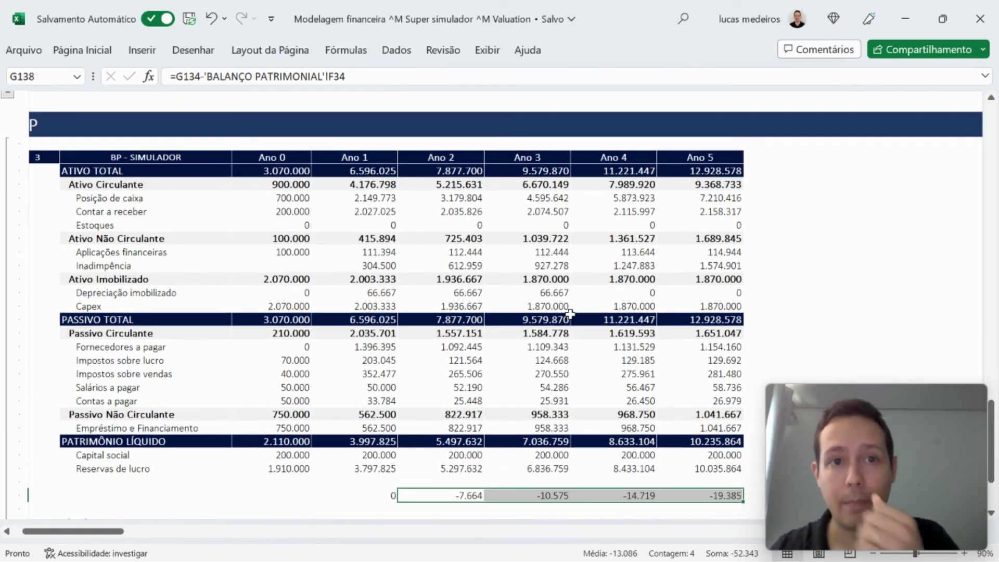
{"action": "scroll", "coordinate": [571, 314], "scroll_direction": "left", "scroll_amount": 1}
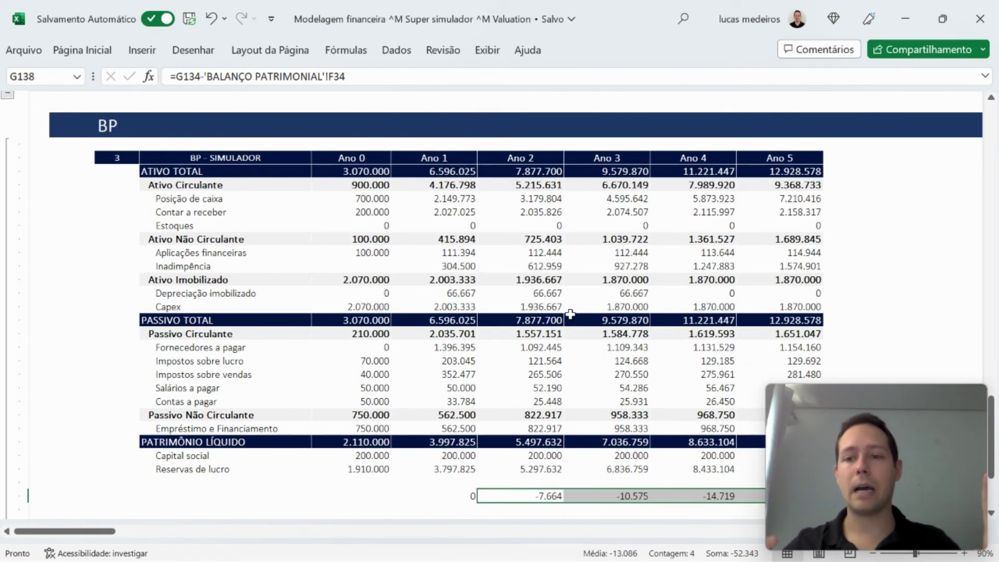
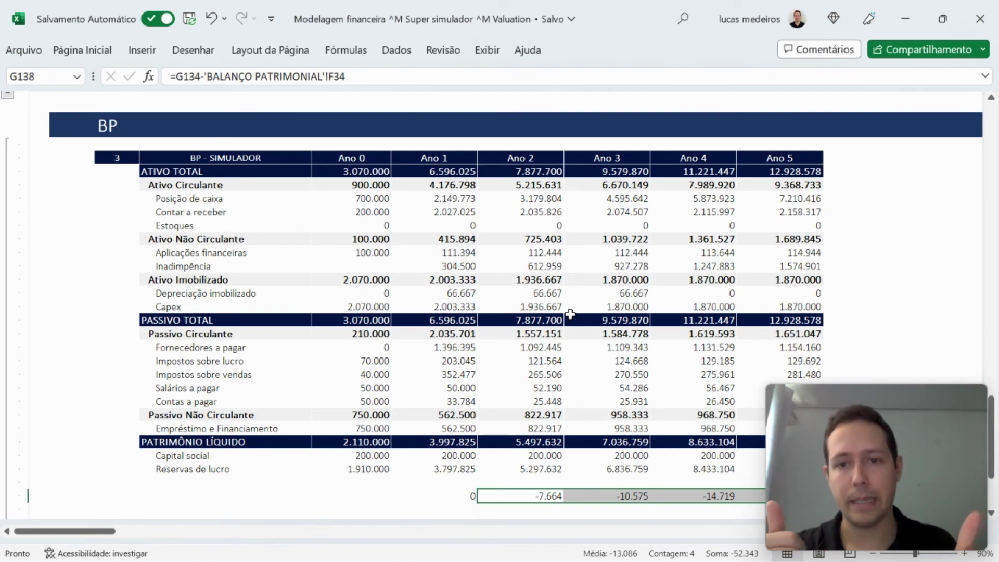
{"action": "scroll", "coordinate": [570, 314], "scroll_direction": "up", "scroll_amount": 1}
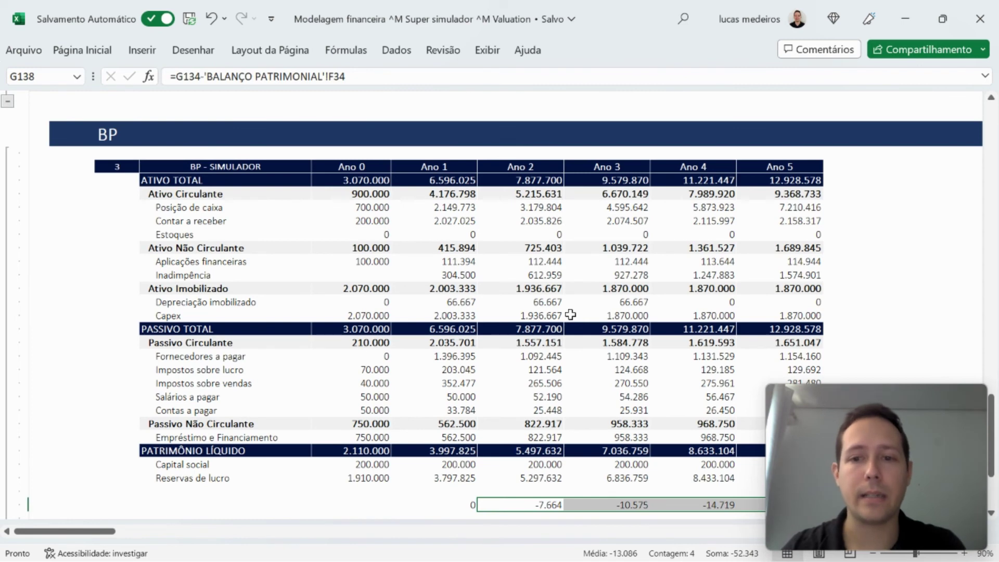
{"action": "scroll", "coordinate": [571, 313], "scroll_direction": "right", "scroll_amount": 3}
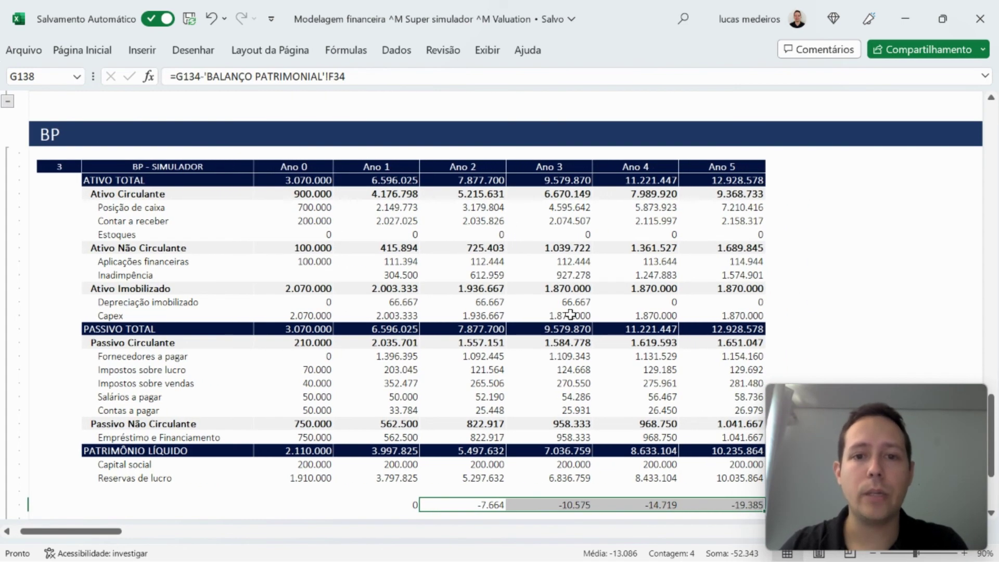
{"action": "scroll", "coordinate": [570, 313], "scroll_direction": "down", "scroll_amount": 1}
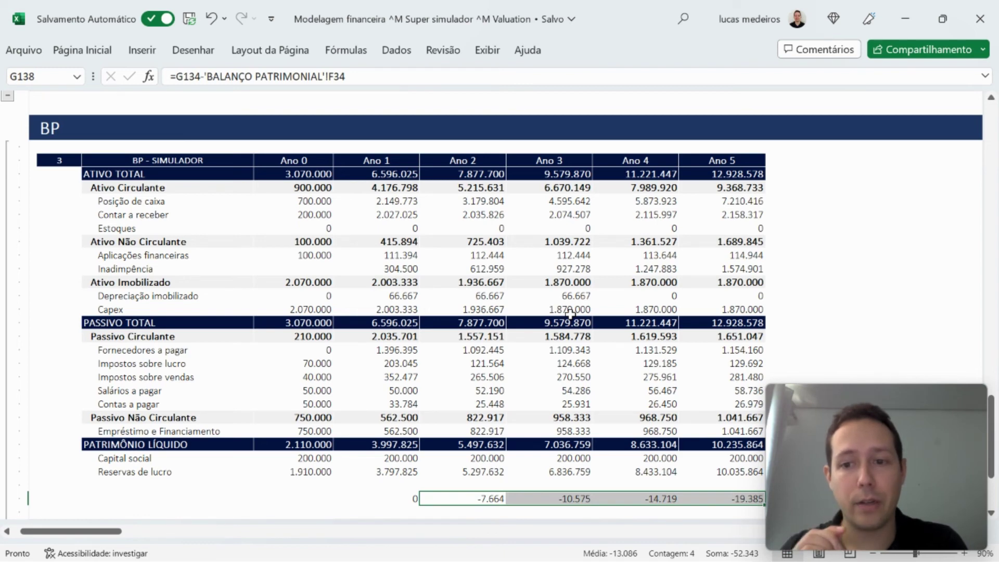
Inspect the Ano 2 formulas for Ativo Total, Passivo Total, the equity difference and the Check row.
{"action": "left_click", "coordinate": [471, 172]}
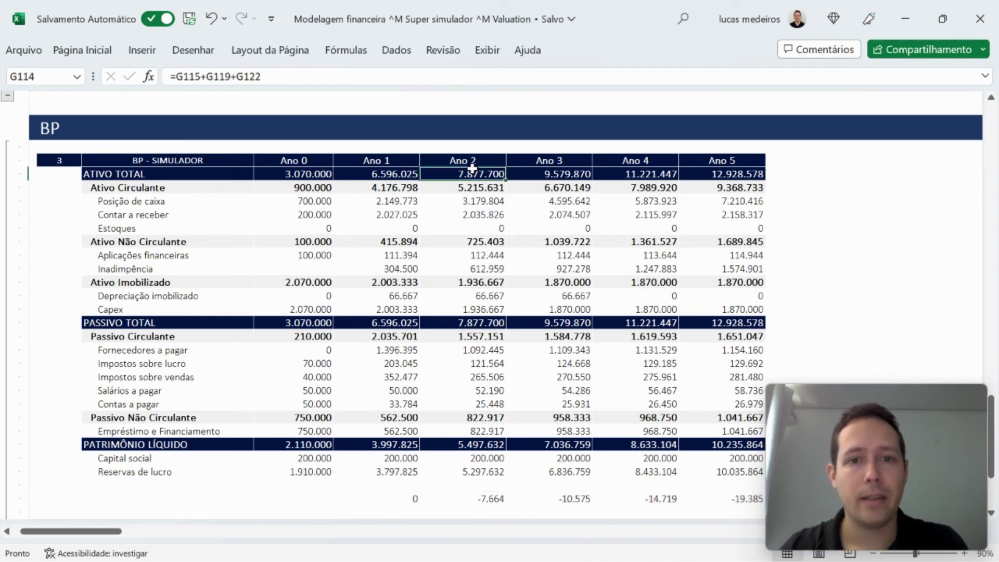
{"action": "left_click", "coordinate": [471, 323]}
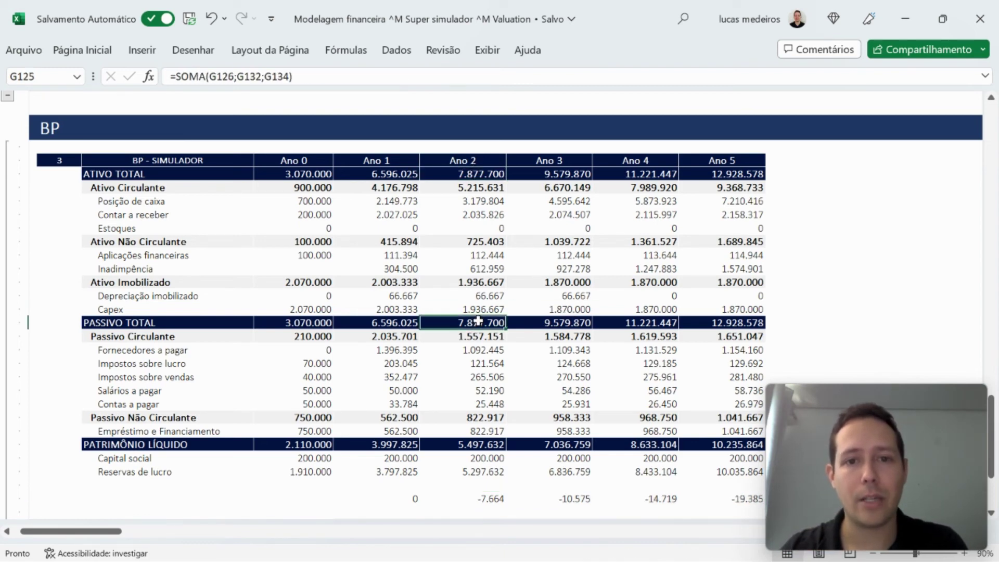
{"action": "scroll", "coordinate": [598, 299], "scroll_direction": "down", "scroll_amount": 1}
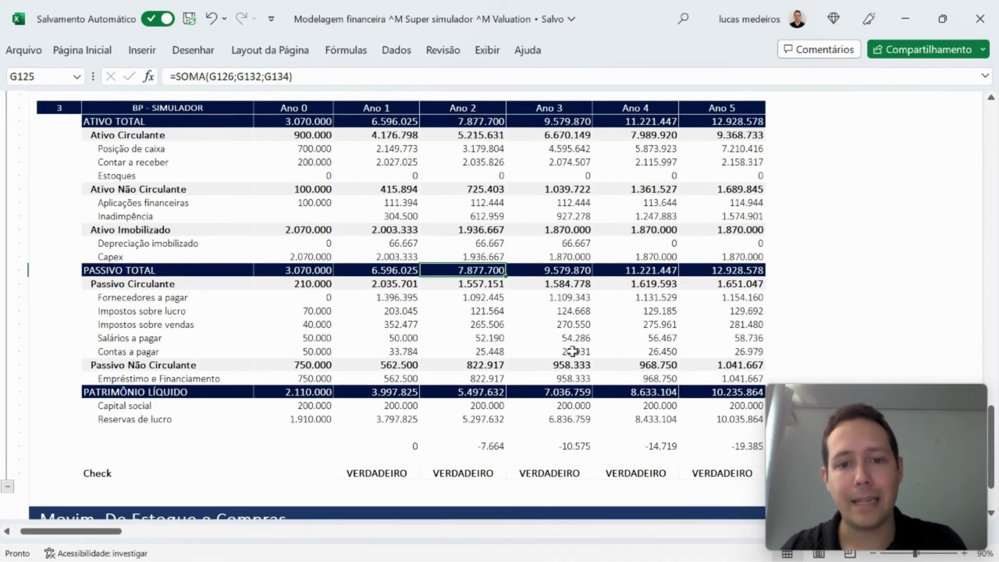
{"action": "left_click", "coordinate": [495, 446]}
{"action": "left_click_drag", "start_coordinate": [356, 78], "coordinate": [129, 91]}
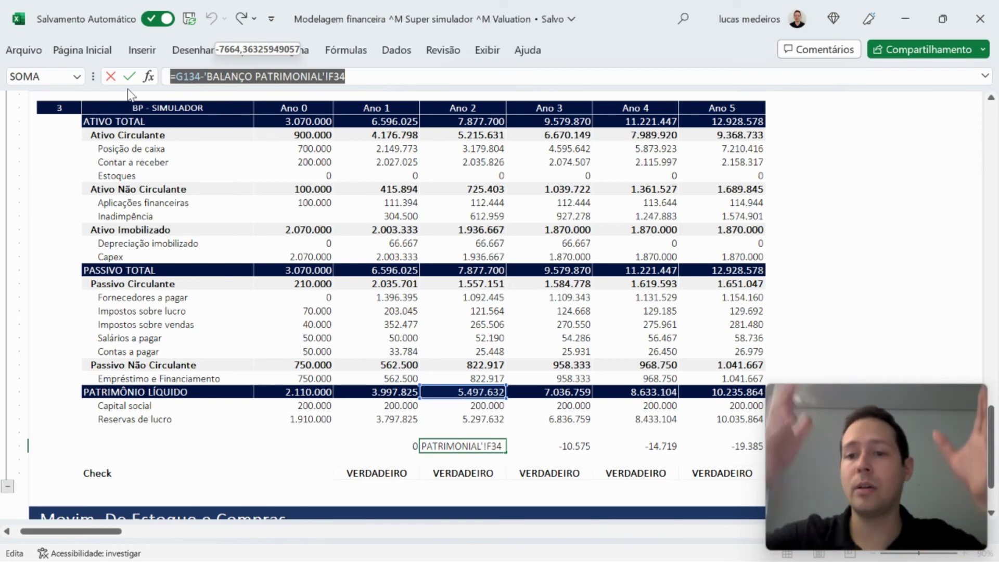
{"action": "key", "text": "Return"}
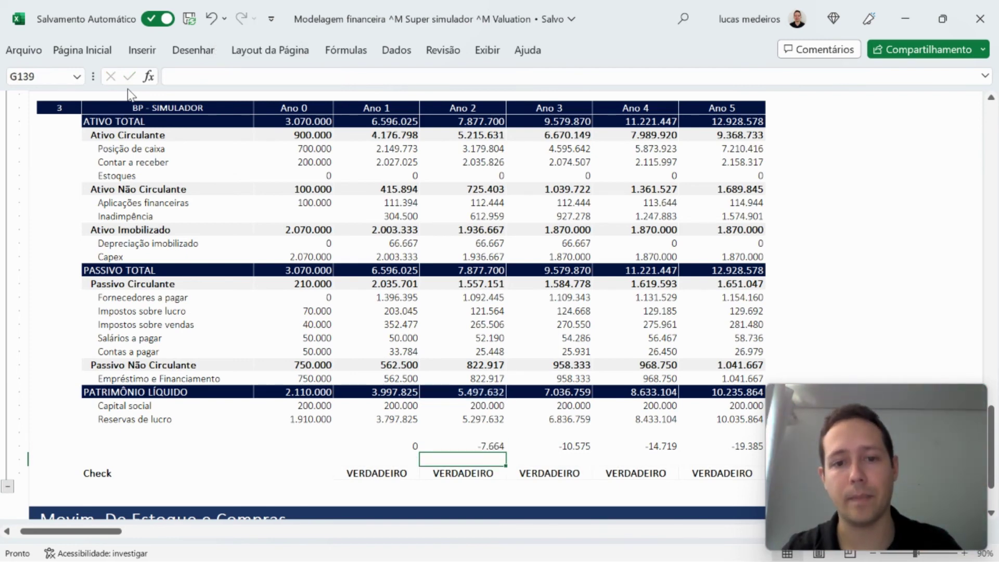
{"action": "key", "text": "Down"}
{"action": "key", "text": "F2"}
{"action": "key", "text": "Return"}
{"action": "key", "text": "Up"}
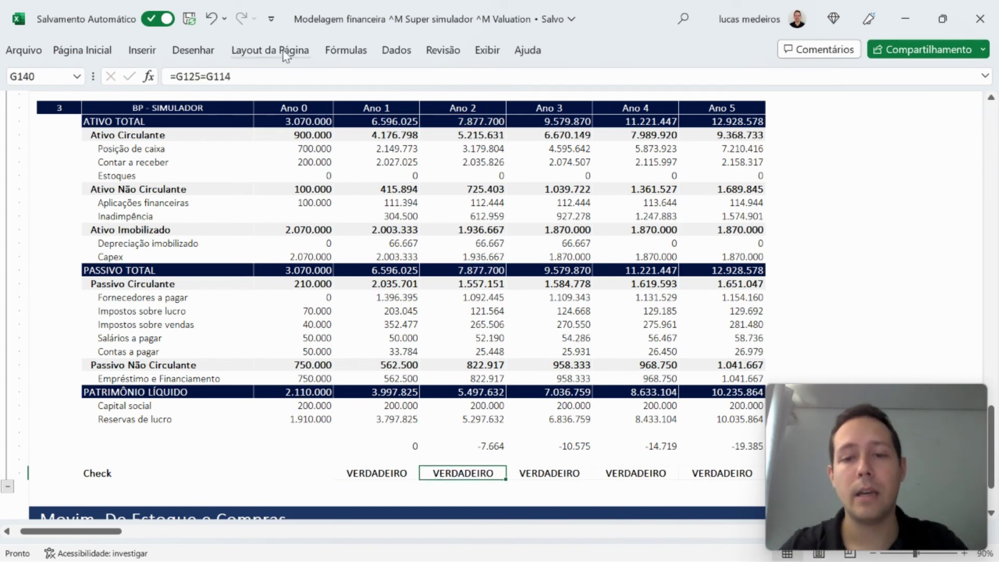
Go through the Empréstimo e Financiamento row again and inspect the formula behind its Ano 5 balance.
{"action": "left_click", "coordinate": [705, 377]}
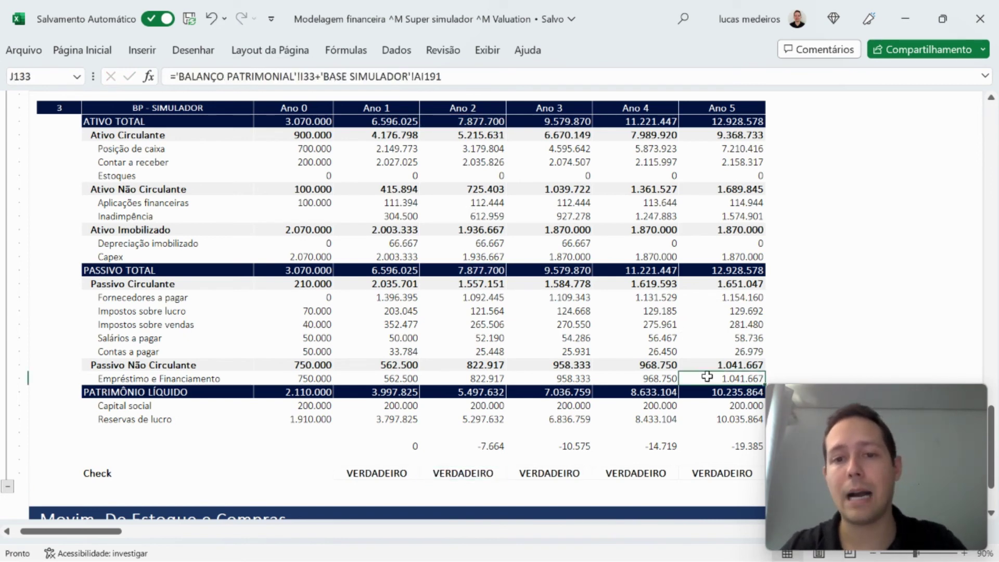
{"action": "key", "text": "Left"}
{"action": "key", "text": "Left"}
{"action": "key", "text": "Left"}
{"action": "key", "text": "Left"}
{"action": "key", "text": "Right"}
{"action": "key", "text": "Right"}
{"action": "key", "text": "Right"}
{"action": "double_click", "coordinate": [707, 377]}
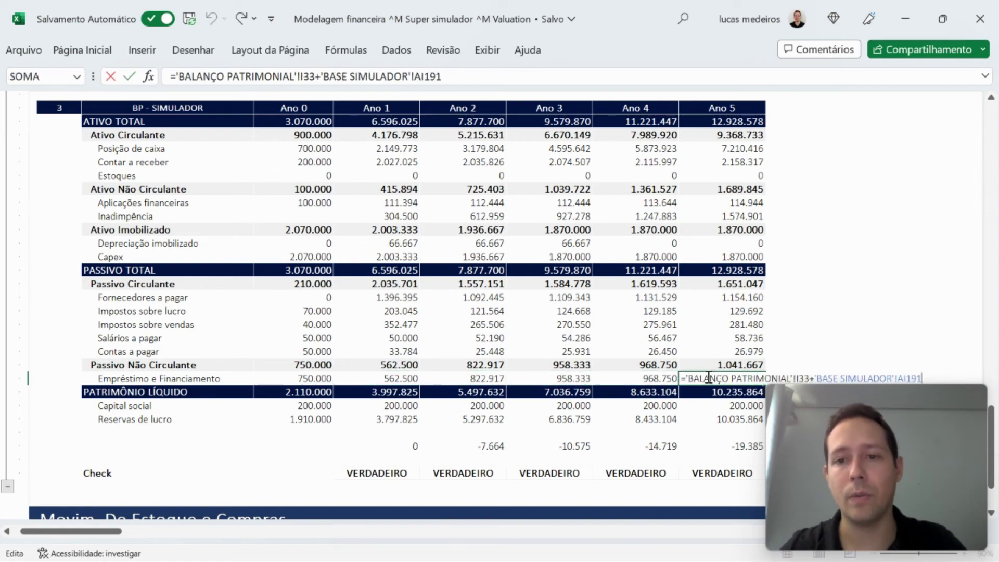
{"action": "key", "text": "Return"}
Return to the Simulador and review its premises and the Tabela de indicadores down to the Rentabilidade section.
{"action": "scroll", "coordinate": [604, 312], "scroll_direction": "down", "scroll_amount": 10}
{"action": "scroll", "coordinate": [604, 312], "scroll_direction": "up", "scroll_amount": 15}
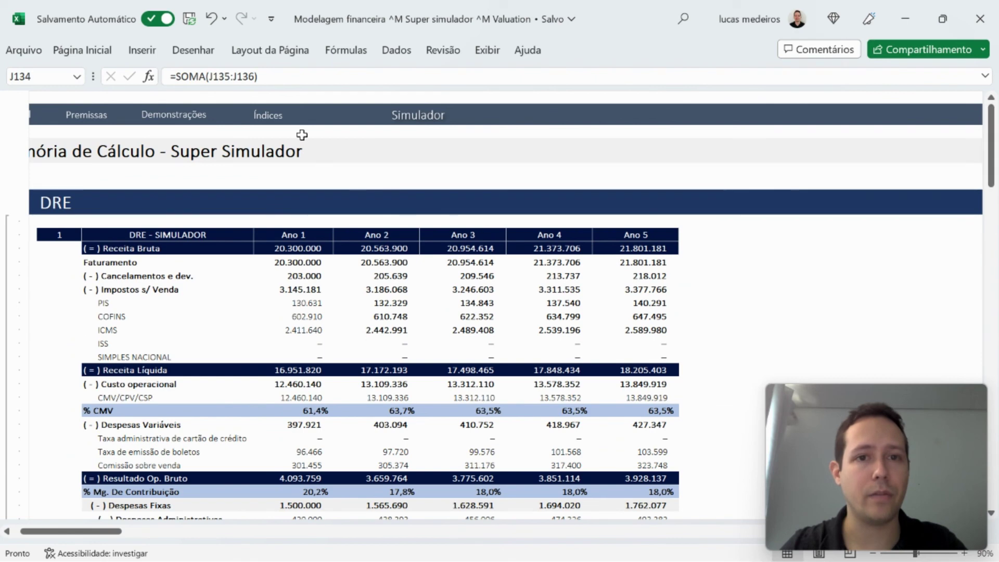
{"action": "scroll", "coordinate": [346, 201], "scroll_direction": "left", "scroll_amount": 3}
{"action": "left_click", "coordinate": [120, 156]}
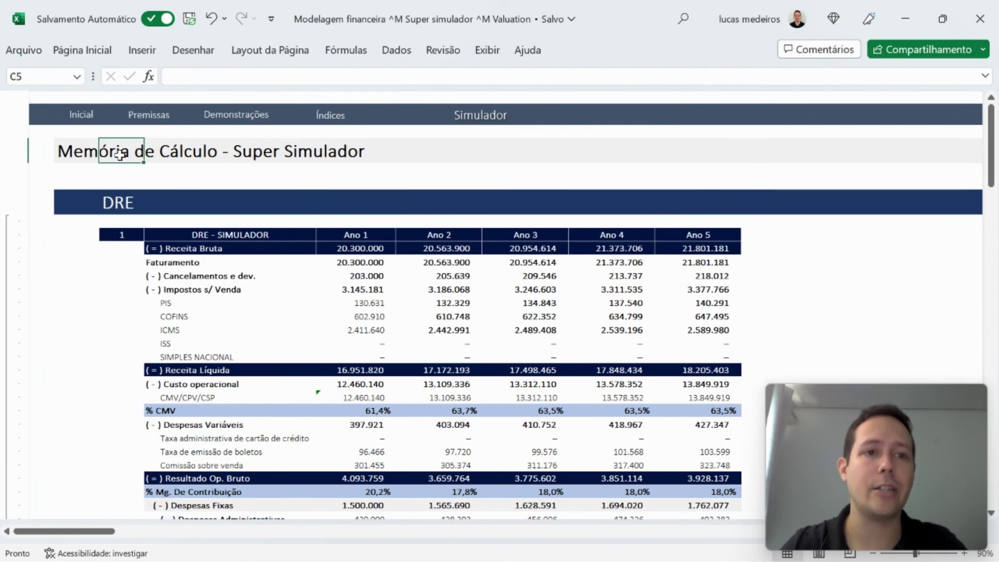
{"action": "left_click", "coordinate": [503, 114]}
{"action": "scroll", "coordinate": [558, 367], "scroll_direction": "down", "scroll_amount": 3}
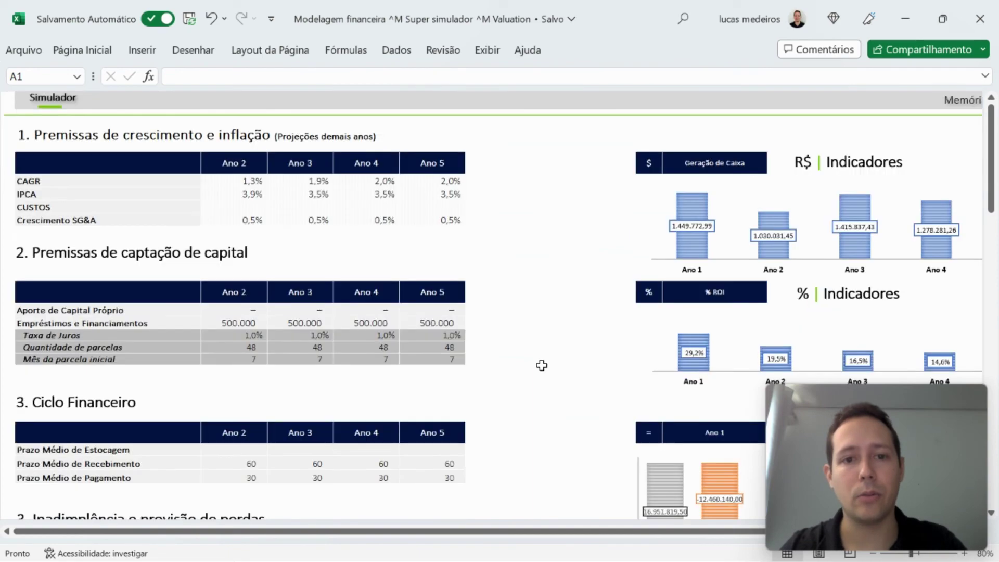
{"action": "scroll", "coordinate": [508, 372], "scroll_direction": "down", "scroll_amount": 4}
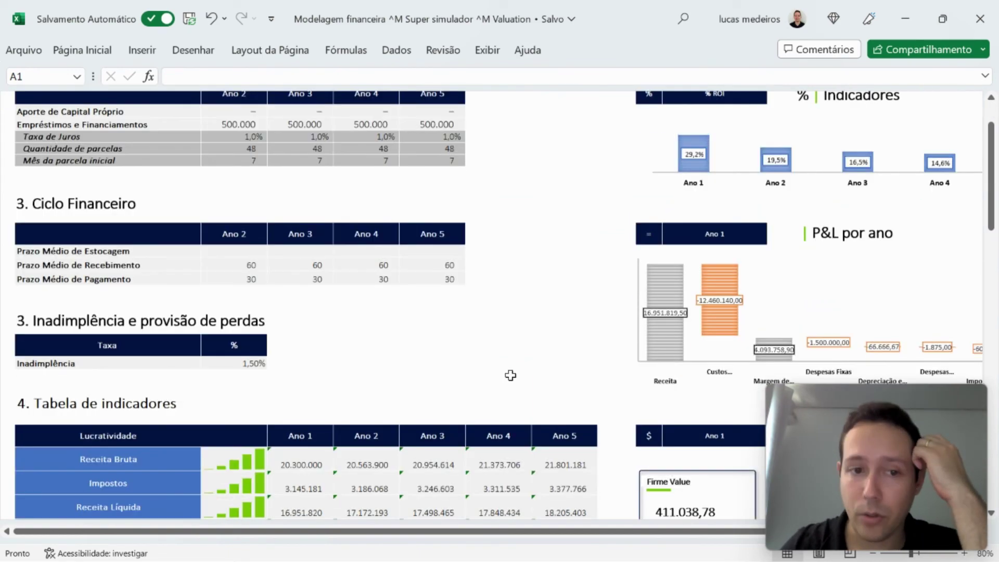
{"action": "scroll", "coordinate": [511, 375], "scroll_direction": "down", "scroll_amount": 5}
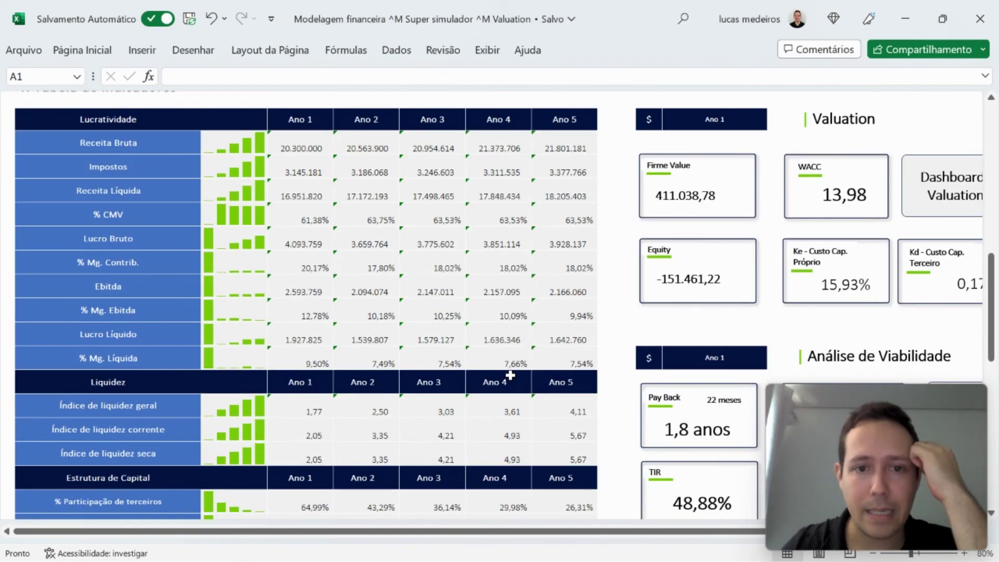
{"action": "scroll", "coordinate": [510, 375], "scroll_direction": "down", "scroll_amount": 4}
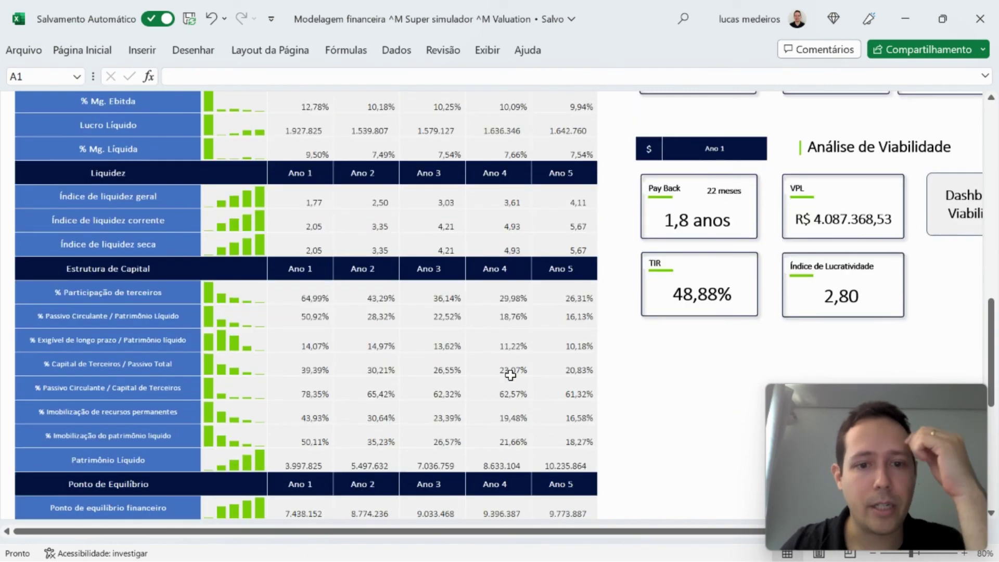
{"action": "scroll", "coordinate": [511, 375], "scroll_direction": "down", "scroll_amount": 2}
{"action": "scroll", "coordinate": [510, 375], "scroll_direction": "down", "scroll_amount": 3}
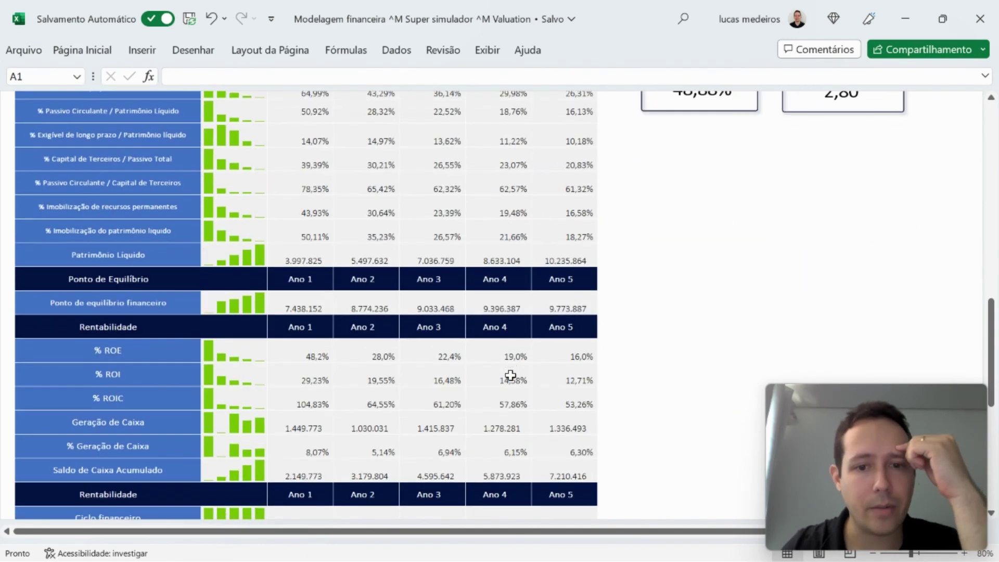
Examine the % Geração de Caixa and Geração de Caixa rows from Ano 2 through Ano 5.
{"action": "left_click", "coordinate": [364, 457]}
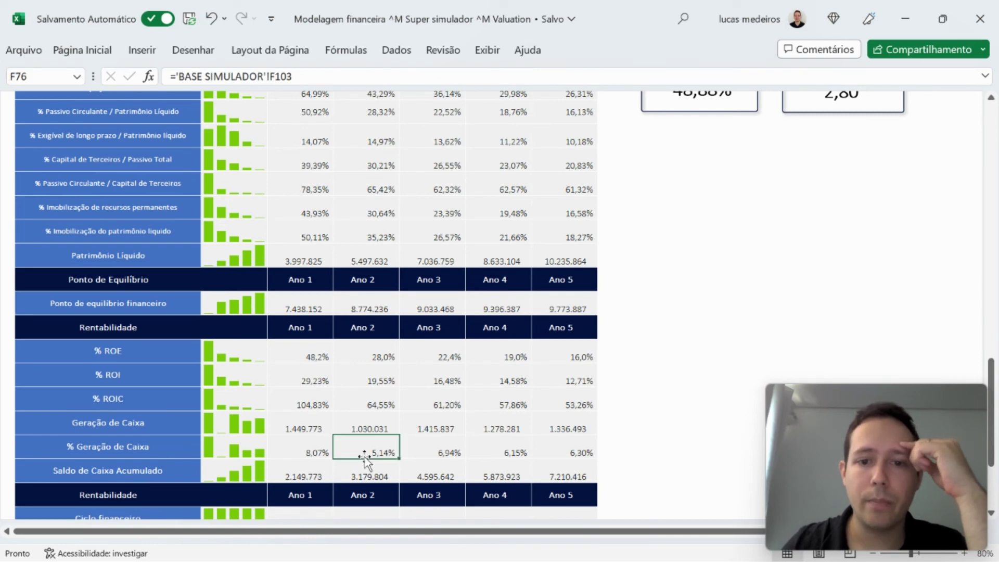
{"action": "key", "text": "Right"}
{"action": "key", "text": "Right"}
{"action": "key", "text": "Right"}
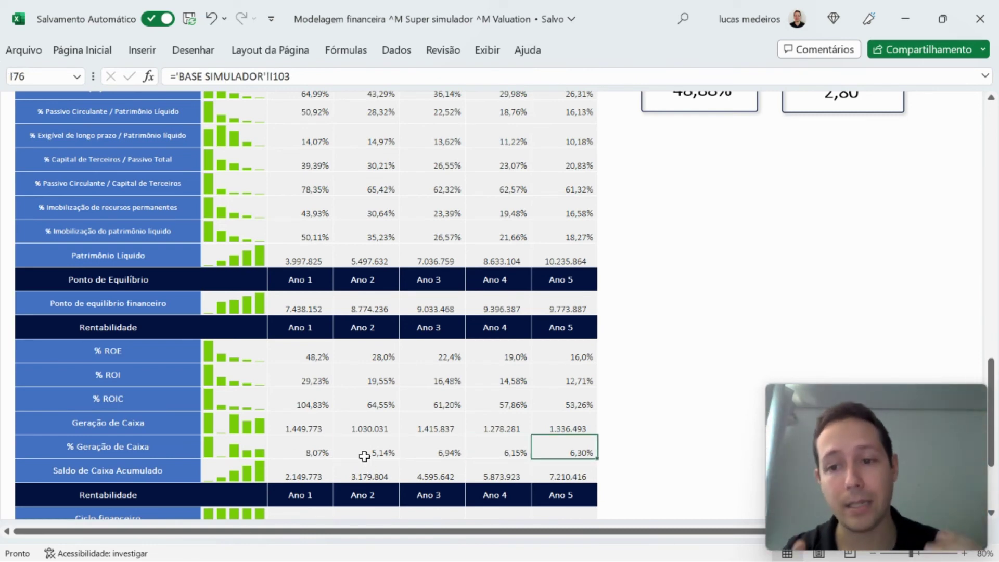
{"action": "key", "text": "Up"}
{"action": "key", "text": "Left"}
{"action": "key", "text": "Left"}
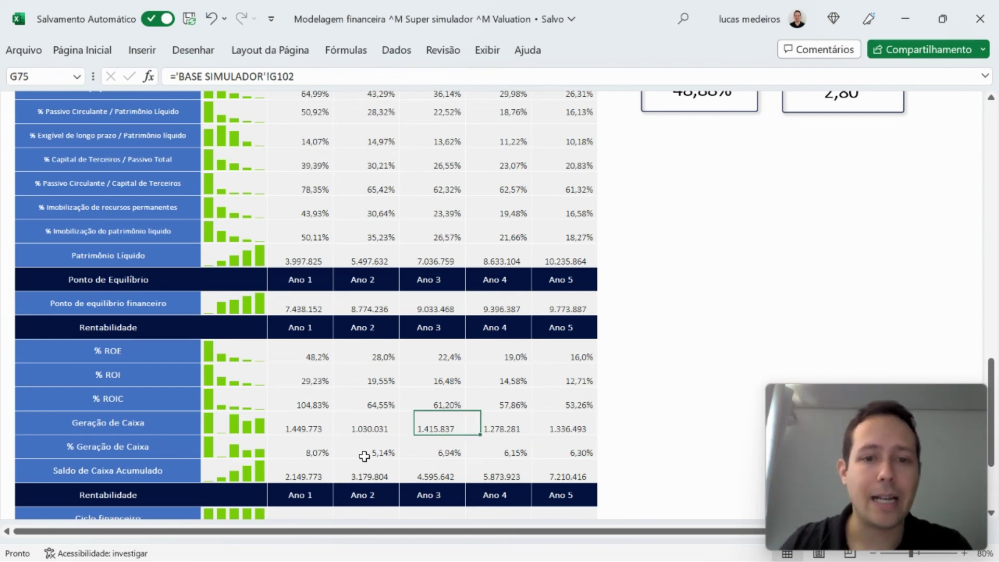
{"action": "key", "text": "Left"}
{"action": "key", "text": "Right"}
{"action": "key", "text": "Right"}
{"action": "key", "text": "Right"}
{"action": "key", "text": "Left"}
{"action": "key", "text": "Left"}
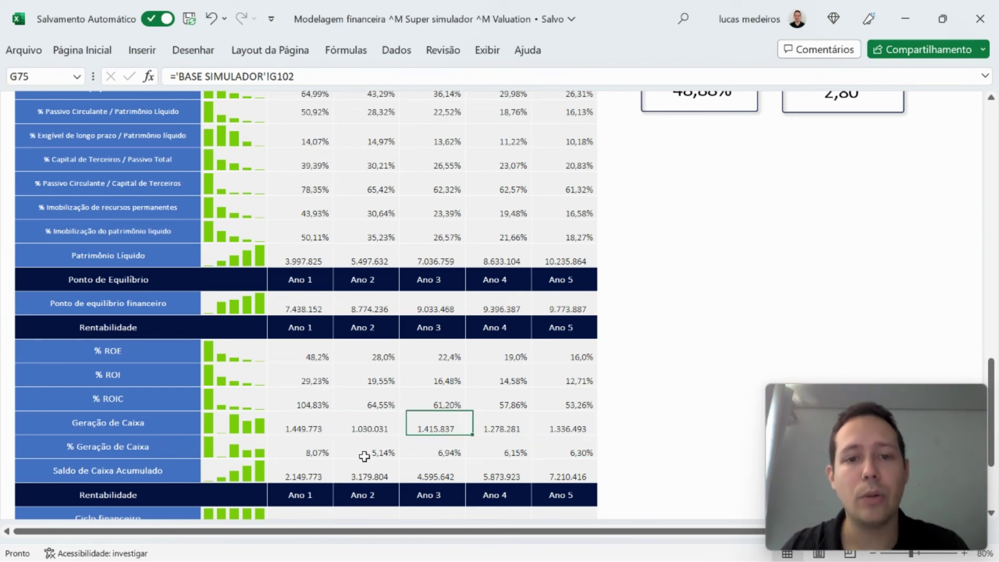
{"action": "key", "text": "Right"}
{"action": "key", "text": "Right"}
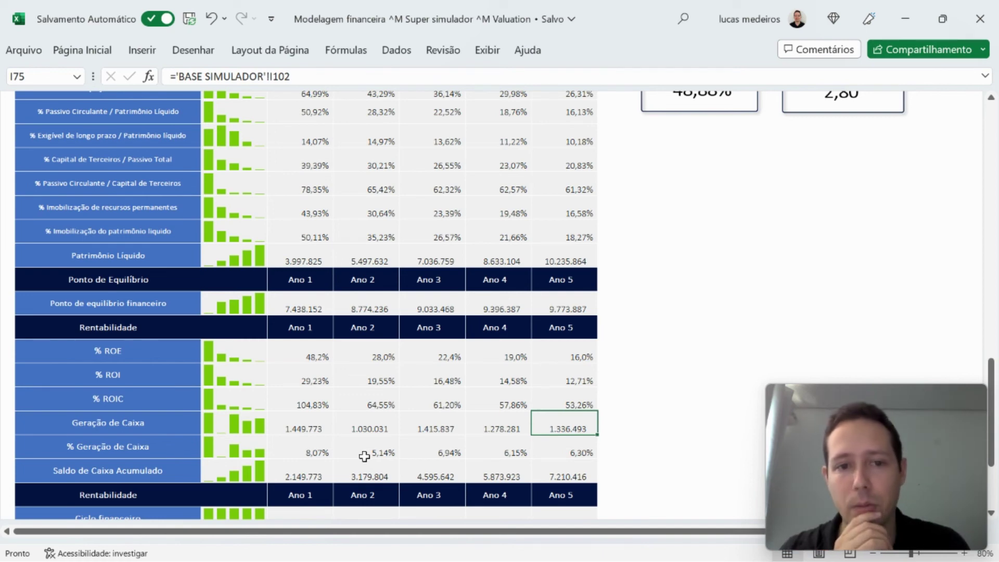
Examine the % Participação de terceiros row under Estrutura de Capital from Ano 5 back to Ano 2.
{"action": "scroll", "coordinate": [397, 357], "scroll_direction": "up", "scroll_amount": 2}
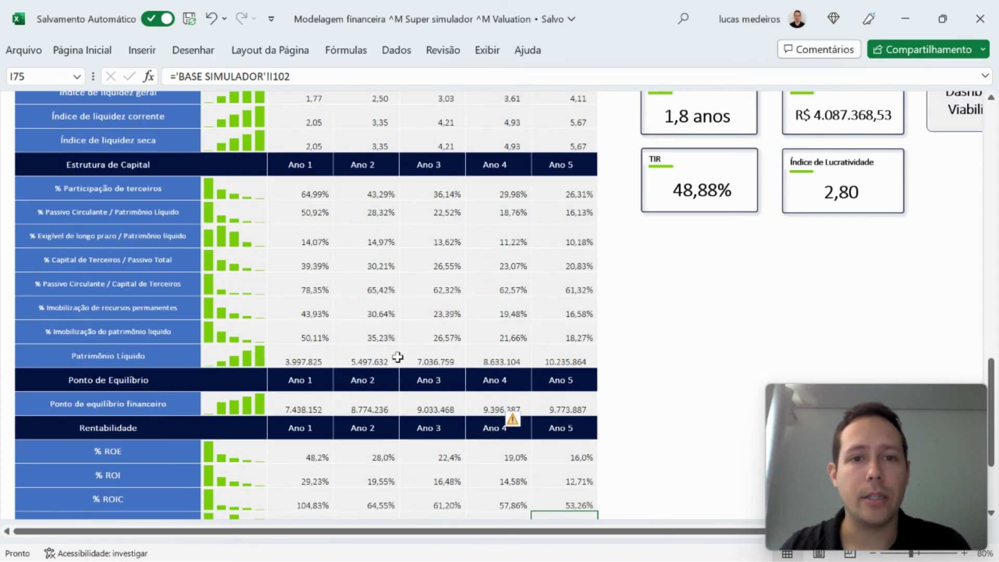
{"action": "left_click", "coordinate": [560, 197]}
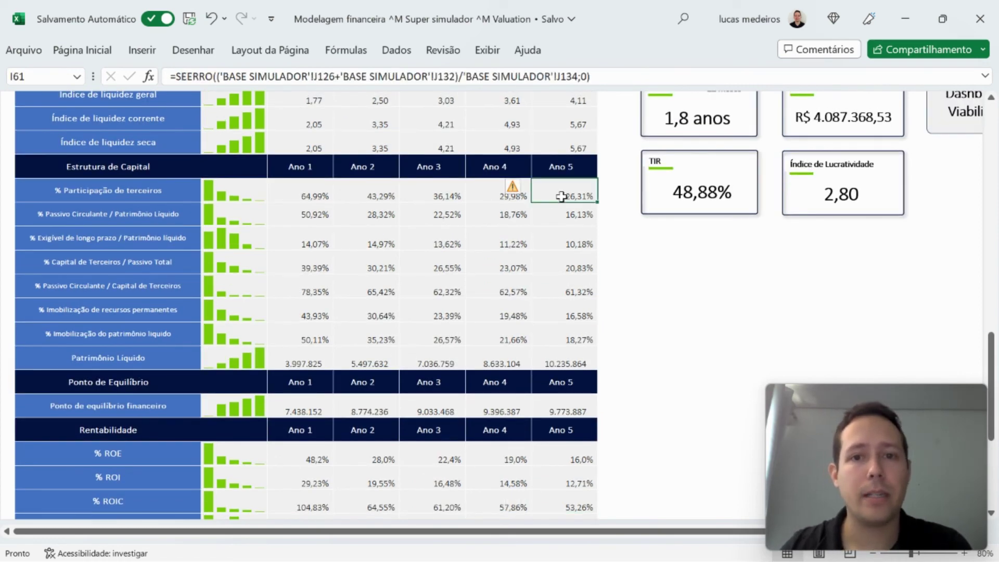
{"action": "key", "text": "Left"}
{"action": "key", "text": "Left"}
{"action": "key", "text": "Left"}
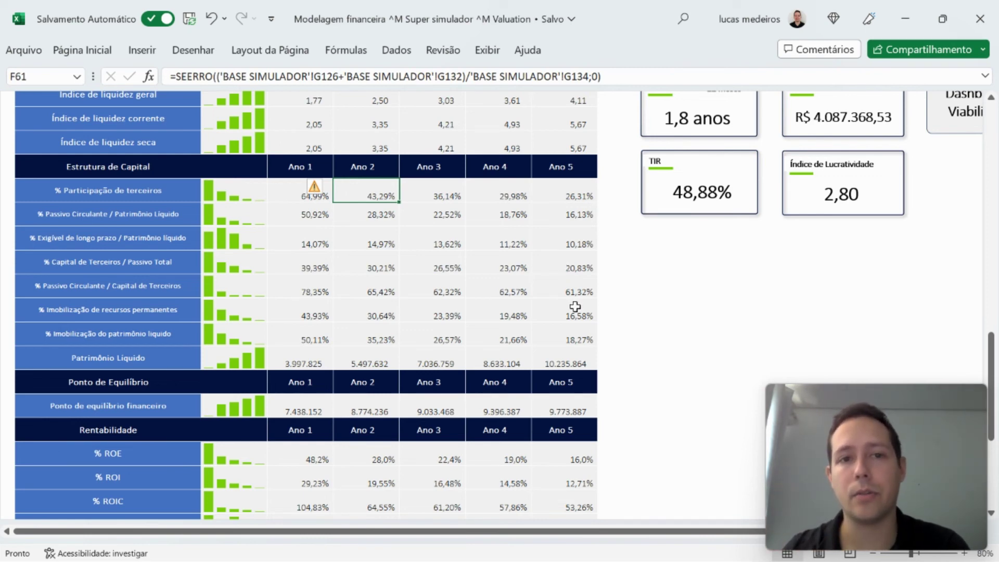
Inspect the Ano 5 Índice de liquidez geral formula and review the Lucratividade rows above it.
{"action": "scroll", "coordinate": [575, 307], "scroll_direction": "up", "scroll_amount": 2}
{"action": "left_click", "coordinate": [567, 155]}
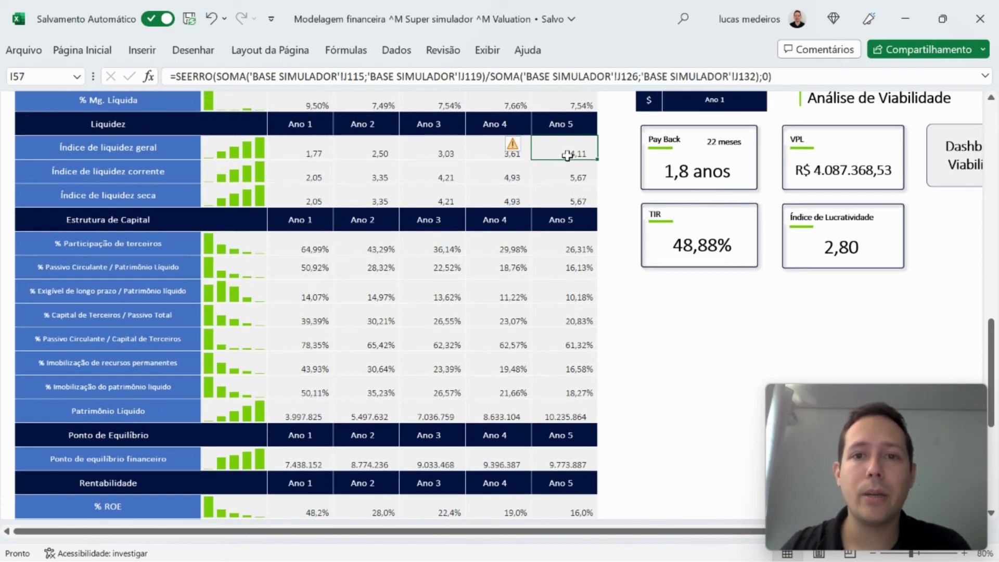
{"action": "scroll", "coordinate": [426, 183], "scroll_direction": "up", "scroll_amount": 1}
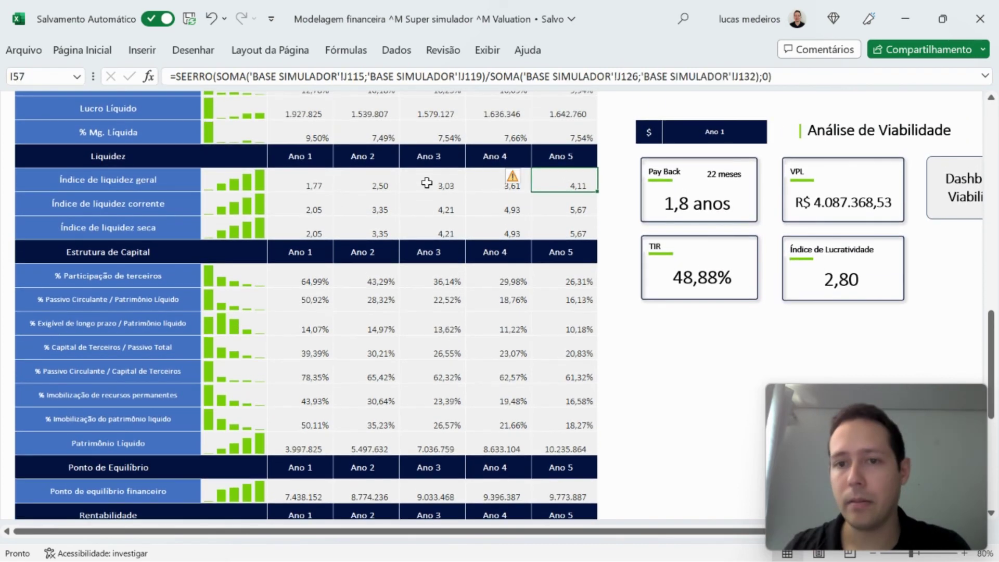
{"action": "scroll", "coordinate": [425, 224], "scroll_direction": "up", "scroll_amount": 2}
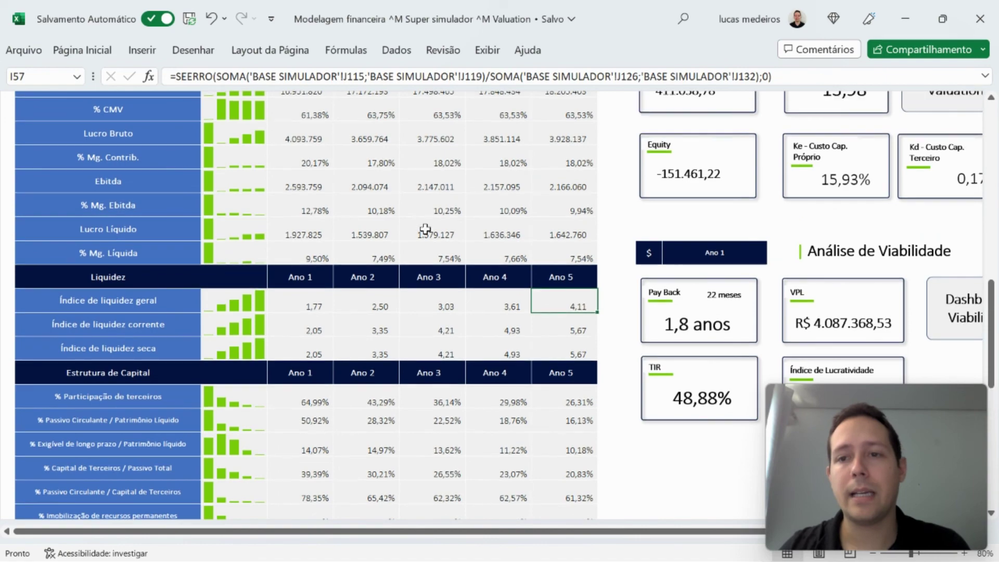
{"action": "scroll", "coordinate": [498, 240], "scroll_direction": "up", "scroll_amount": 1}
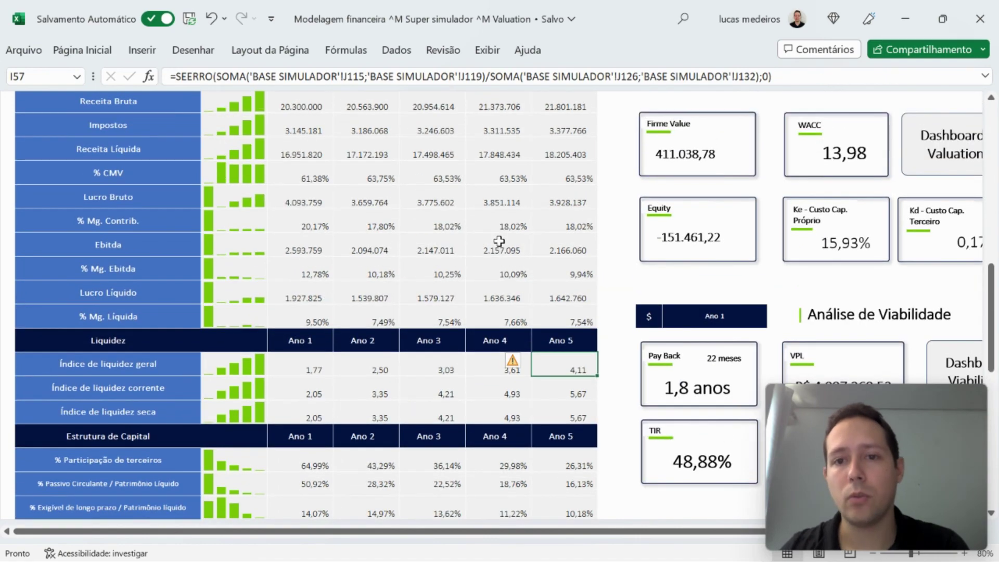
Review the Tabela de indicadores down to the Reinvestimento em capital de giro row and back up to Lucratividade.
{"action": "scroll", "coordinate": [499, 241], "scroll_direction": "down", "scroll_amount": 8}
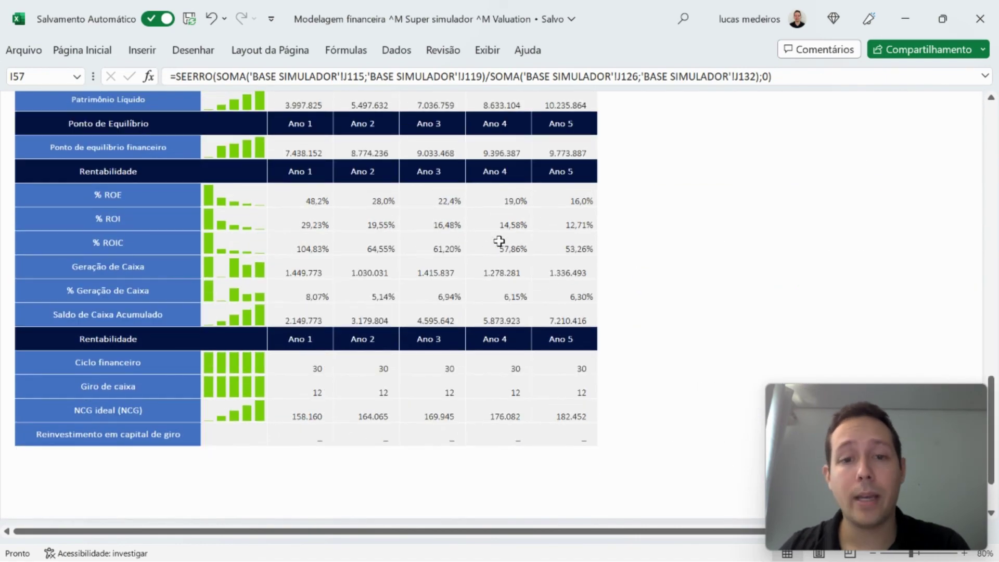
{"action": "scroll", "coordinate": [498, 240], "scroll_direction": "down", "scroll_amount": 1}
{"action": "scroll", "coordinate": [445, 164], "scroll_direction": "up", "scroll_amount": 3}
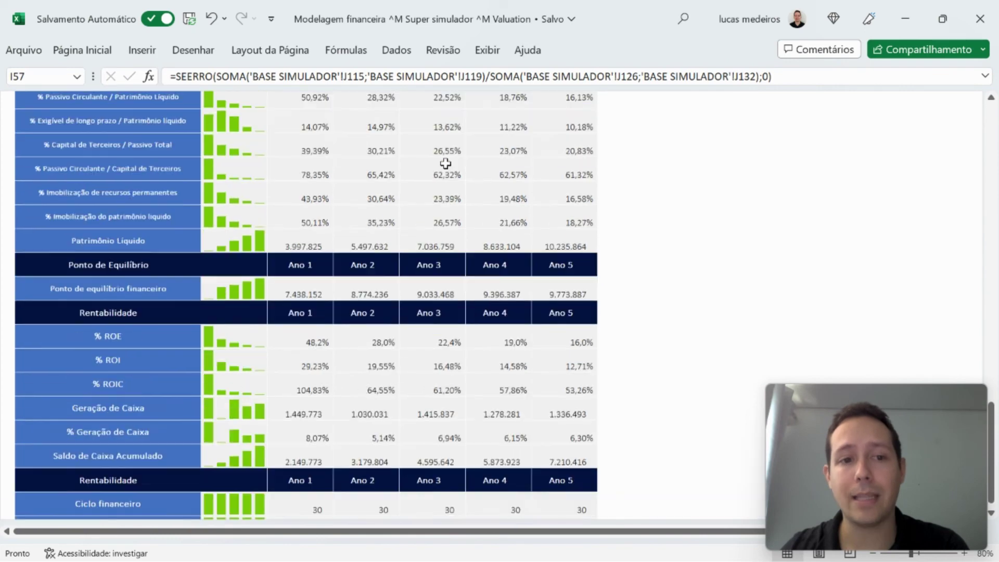
{"action": "scroll", "coordinate": [446, 163], "scroll_direction": "up", "scroll_amount": 10}
{"action": "scroll", "coordinate": [445, 163], "scroll_direction": "down", "scroll_amount": 2}
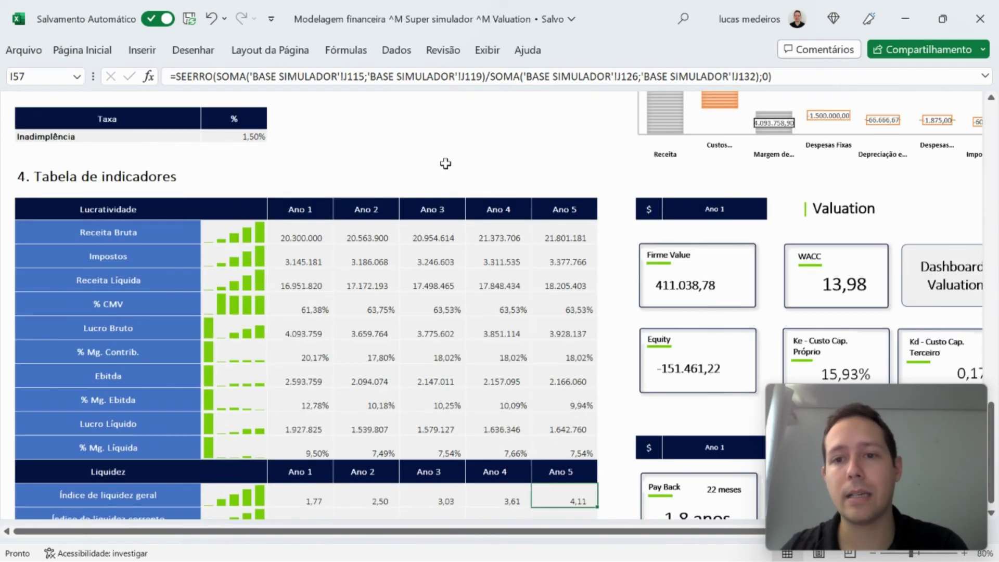
Open the valuation dashboard from the Simulador and review the Firm Value, Equity and Múltiplos figures.
{"action": "scroll", "coordinate": [445, 164], "scroll_direction": "right", "scroll_amount": 5}
{"action": "left_click", "coordinate": [683, 294]}
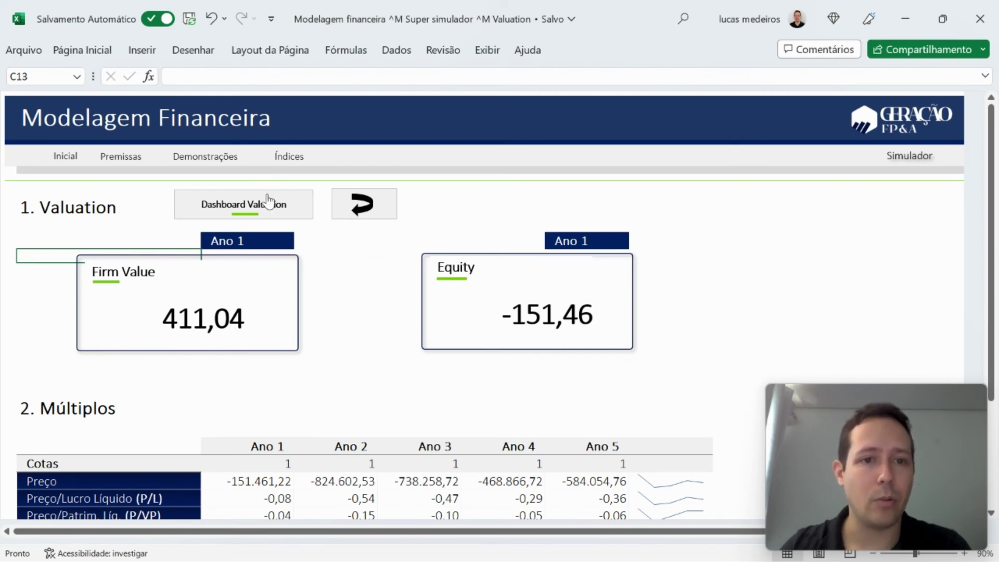
{"action": "scroll", "coordinate": [372, 315], "scroll_direction": "down", "scroll_amount": 3}
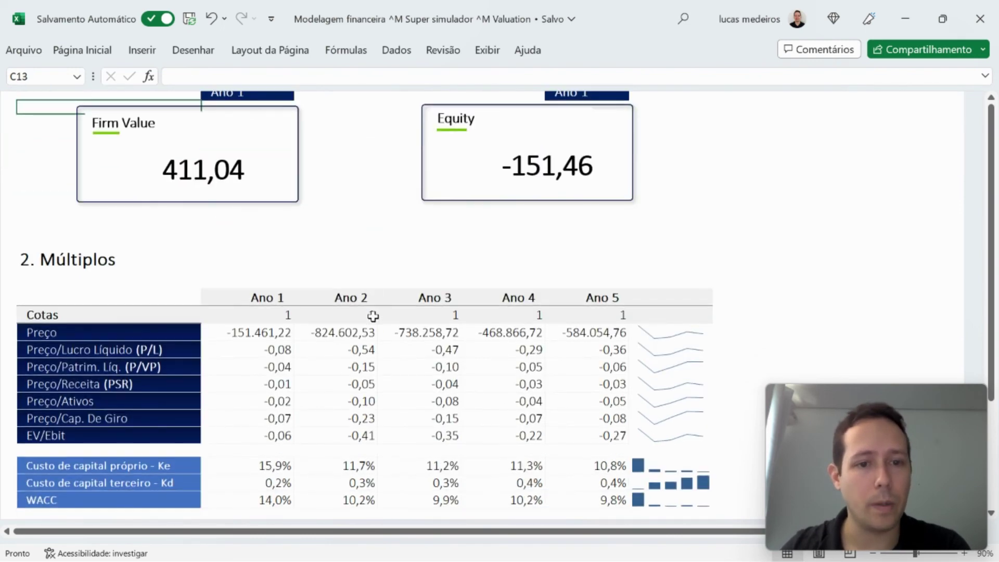
{"action": "scroll", "coordinate": [372, 316], "scroll_direction": "up", "scroll_amount": 3}
Go to the Valuation premises sheet and inspect the Ano 4 Variação de capital de giro and EBITDA formulas.
{"action": "left_click", "coordinate": [365, 206]}
{"action": "scroll", "coordinate": [430, 350], "scroll_direction": "down", "scroll_amount": 1}
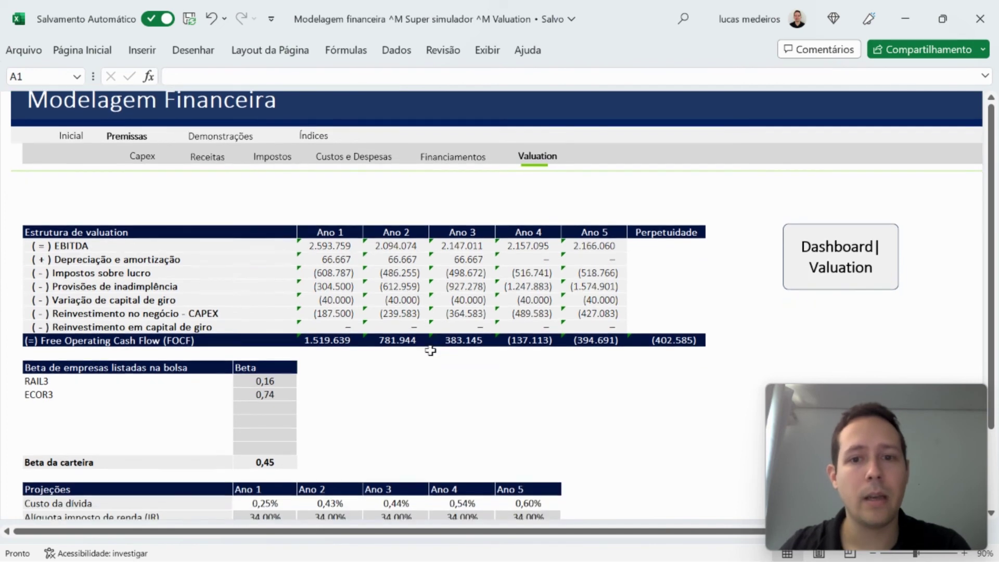
{"action": "left_click", "coordinate": [538, 379]}
{"action": "left_click", "coordinate": [537, 292]}
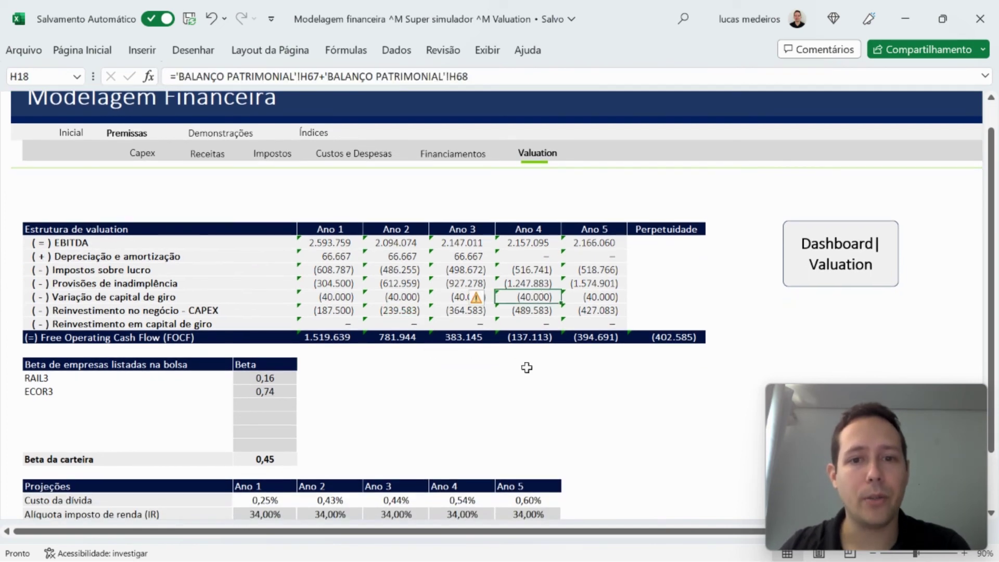
{"action": "left_click", "coordinate": [527, 373]}
{"action": "left_click", "coordinate": [530, 242]}
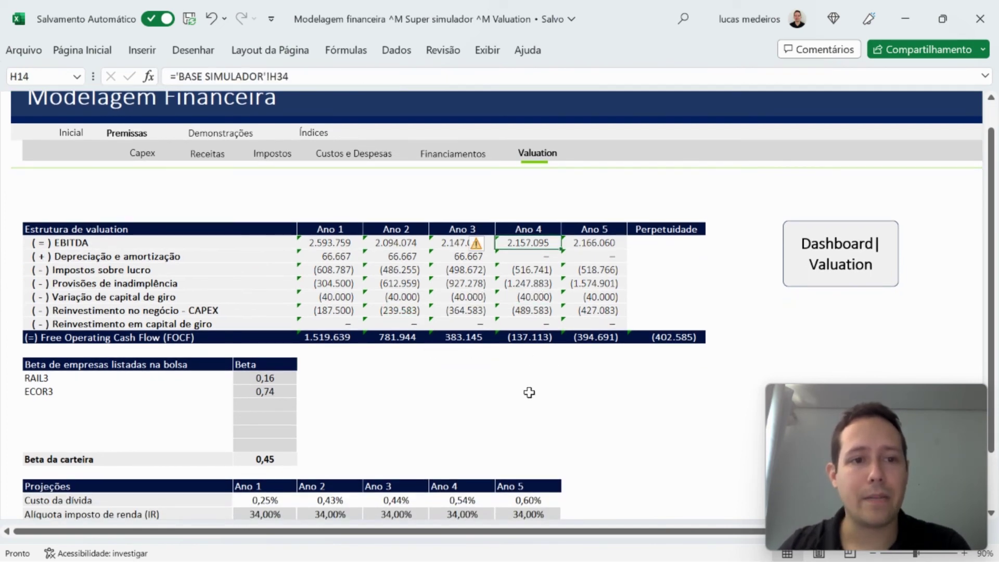
Go through the Ano 4 cash flow components down to the CAPEX reinvestment and check the Ano 5 CAPEX.
{"action": "key", "text": "Down"}
{"action": "key", "text": "Down"}
{"action": "key", "text": "Down"}
{"action": "key", "text": "Down"}
{"action": "key", "text": "Down"}
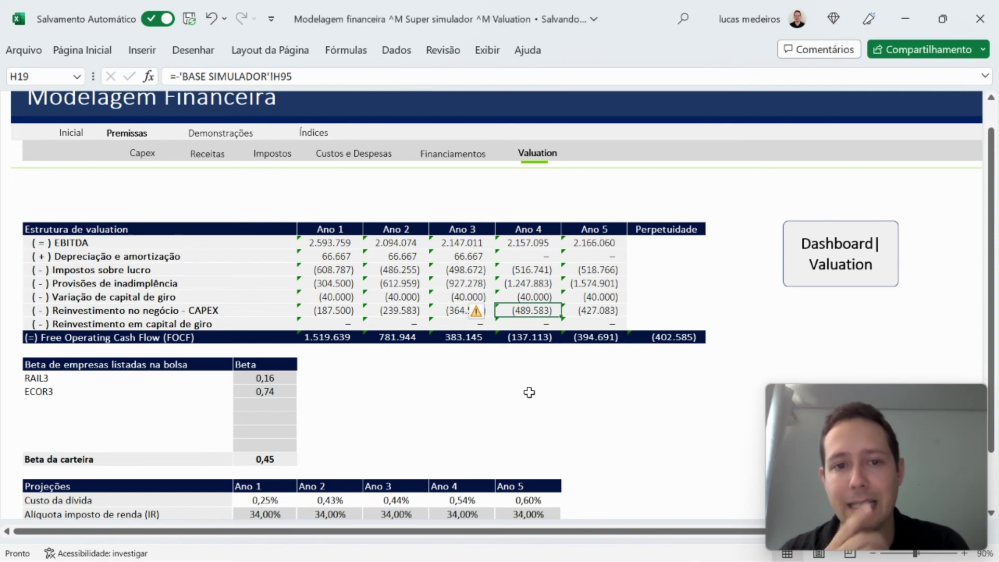
{"action": "key", "text": "Right"}
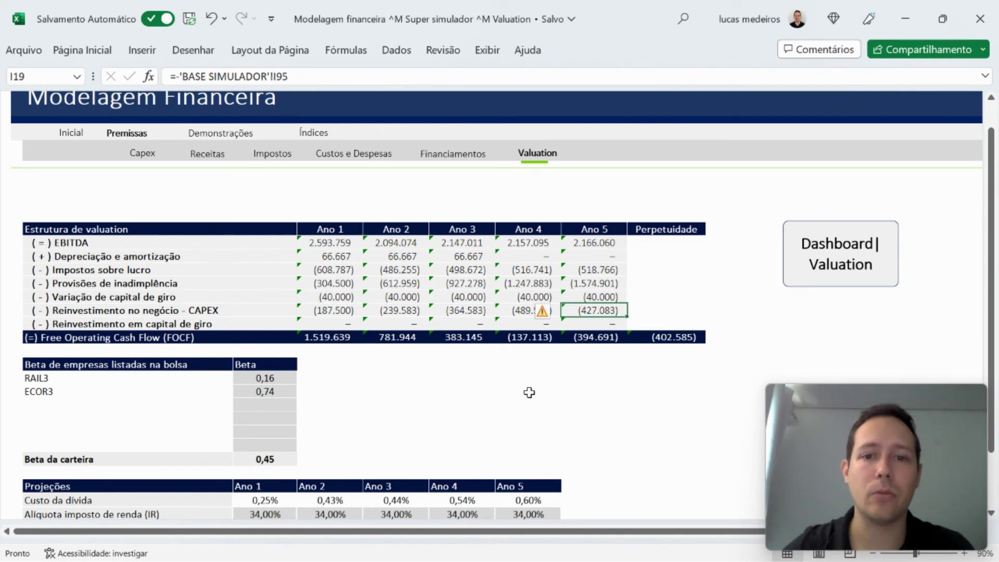
Compare the EBITDA row of Estrutura de valuation across the projected years, ending on Ano 5.
{"action": "key", "text": "Left"}
{"action": "key", "text": "Up"}
{"action": "key", "text": "Up"}
{"action": "key", "text": "Up"}
{"action": "key", "text": "Up"}
{"action": "key", "text": "Up"}
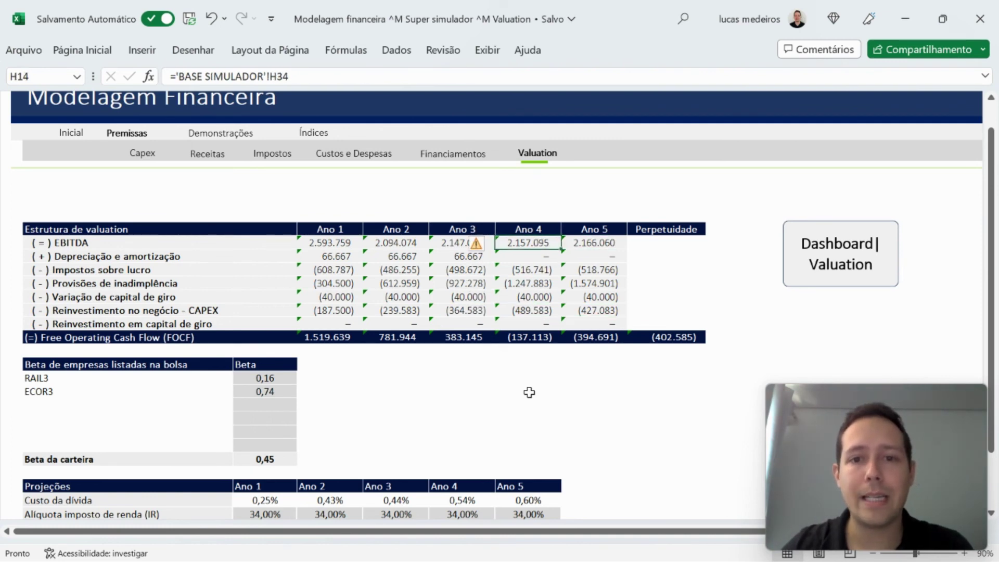
{"action": "key", "text": "Left"}
{"action": "key", "text": "Right"}
{"action": "key", "text": "Right"}
{"action": "key", "text": "Left"}
{"action": "key", "text": "Left"}
{"action": "key", "text": "Left"}
{"action": "key", "text": "Left"}
{"action": "key", "text": "Right"}
{"action": "key", "text": "Right"}
{"action": "key", "text": "Right"}
{"action": "key", "text": "Right"}
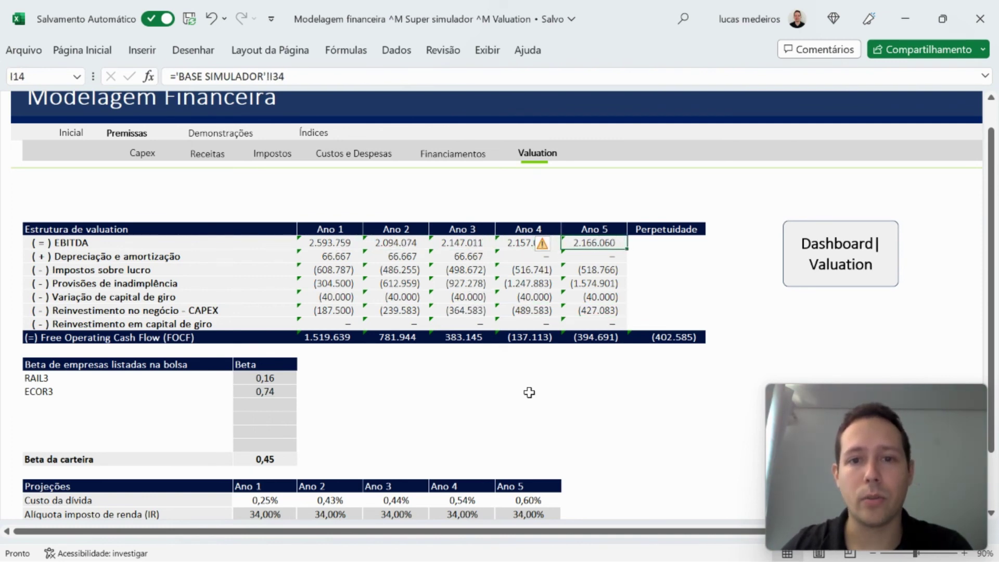
Go through the Ano 5 cash flow components from Depreciação e amortização down to the FOCF.
{"action": "key", "text": "Down"}
{"action": "key", "text": "Down"}
{"action": "key", "text": "Down"}
{"action": "key", "text": "Down"}
{"action": "key", "text": "Down"}
{"action": "key", "text": "Down"}
{"action": "key", "text": "Down"}
{"action": "key", "text": "Down"}
{"action": "key", "text": "Down"}
{"action": "key", "text": "Down"}
{"action": "key", "text": "Down"}
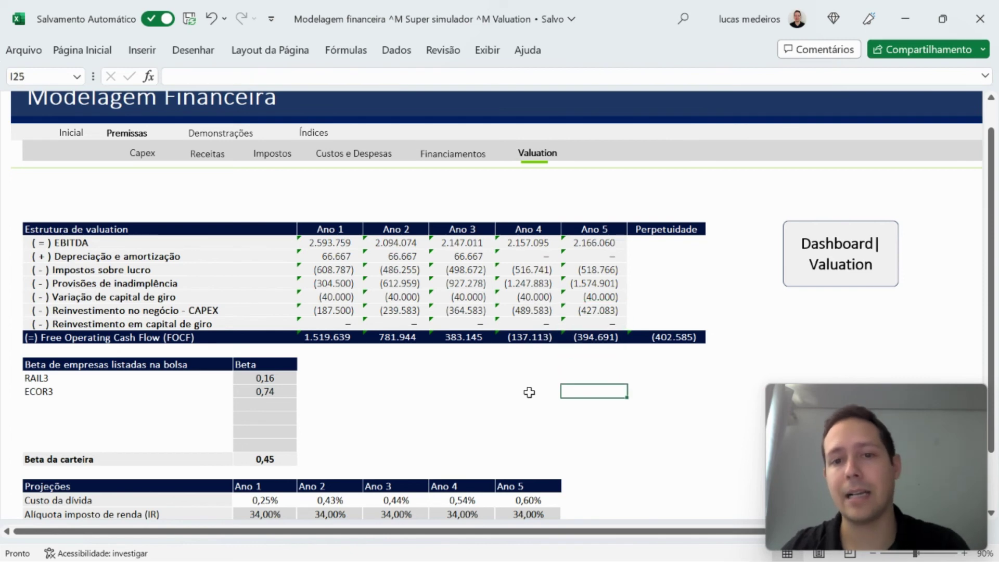
Check how the Ano 4 taxes, EBITDA and default provisions lead to the Free Operating Cash Flow.
{"action": "left_click", "coordinate": [531, 274]}
{"action": "left_click", "coordinate": [542, 383]}
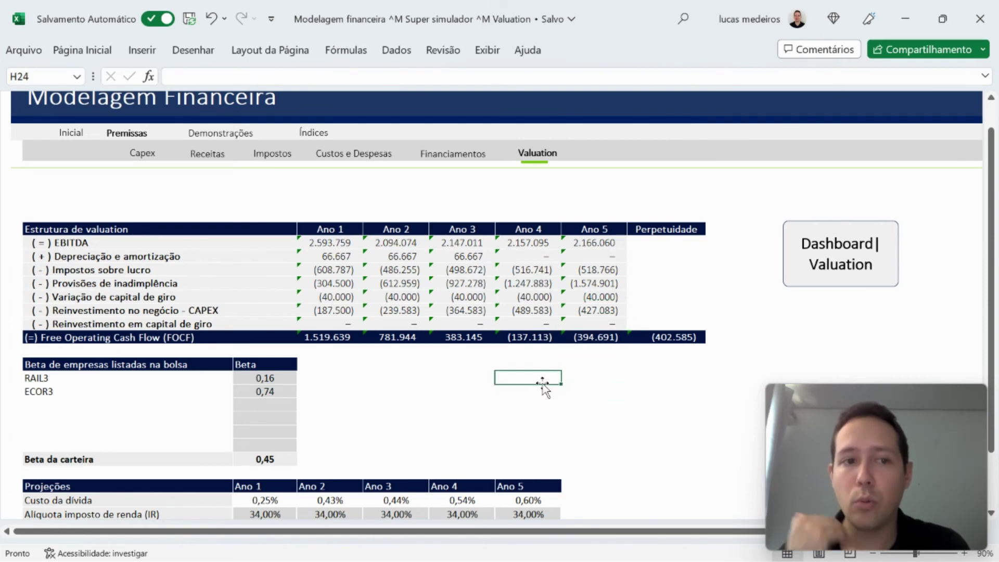
{"action": "left_click", "coordinate": [528, 242]}
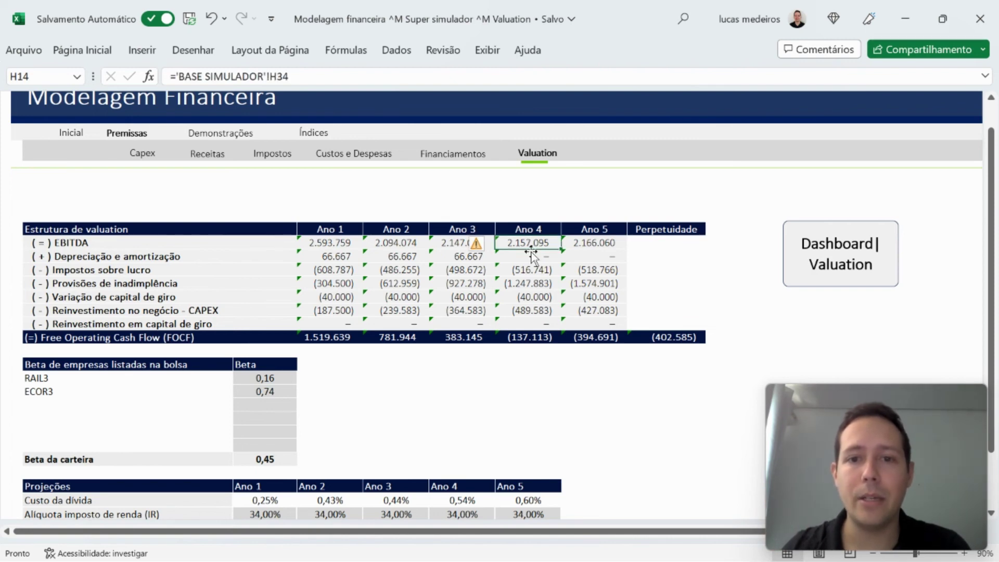
{"action": "left_click", "coordinate": [530, 283]}
{"action": "left_click", "coordinate": [530, 338]}
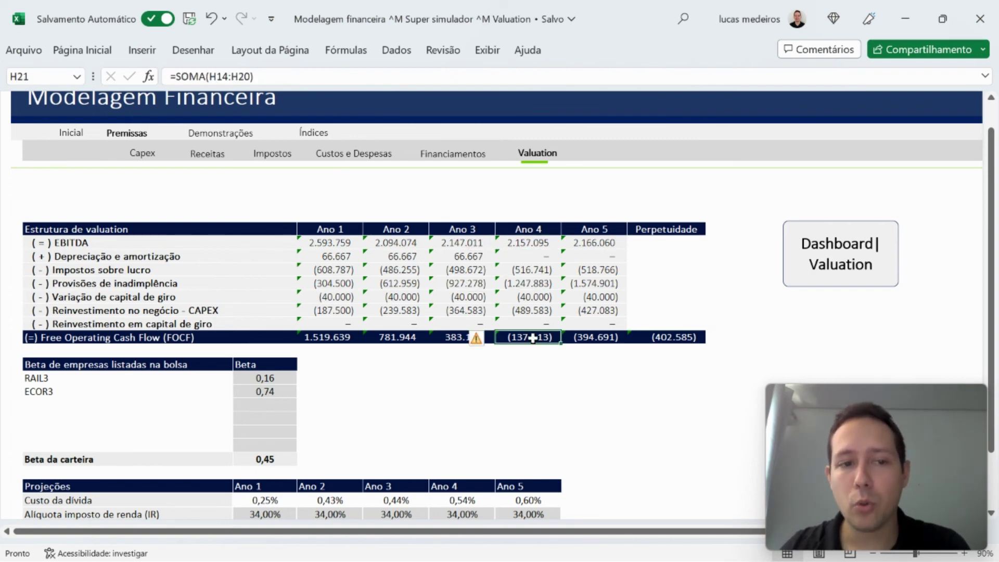
{"action": "left_click", "coordinate": [548, 392]}
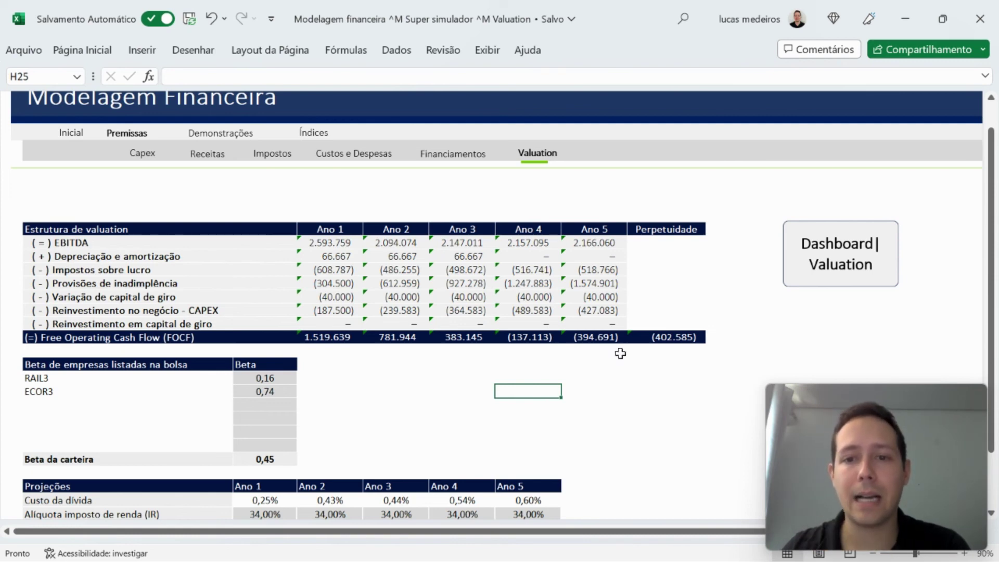
Select the FOCF row from Perpetuidade back to Ano 1 and review the Valuation premises below it.
{"action": "left_click_drag", "start_coordinate": [668, 337], "coordinate": [344, 338]}
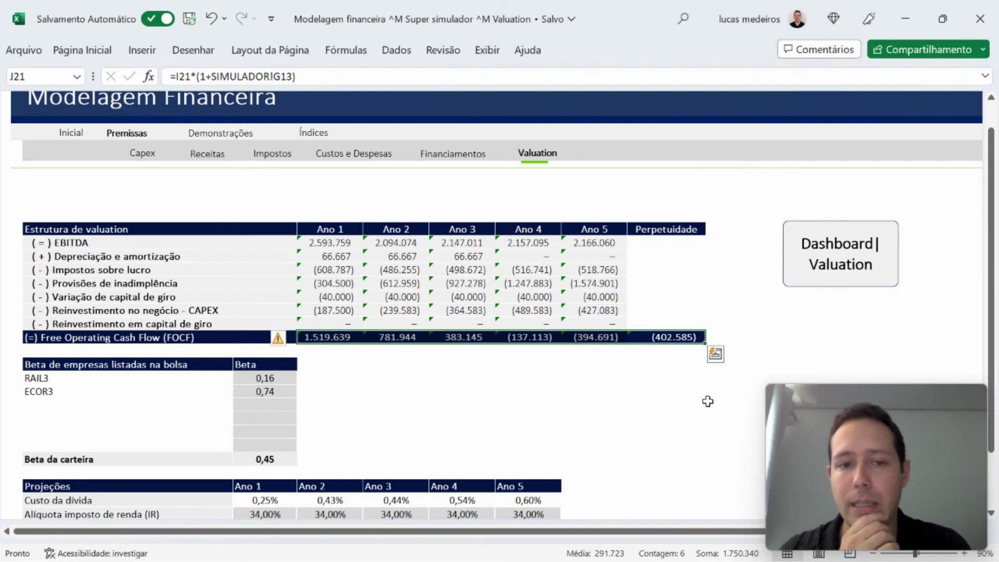
{"action": "scroll", "coordinate": [708, 401], "scroll_direction": "down", "scroll_amount": 4}
{"action": "scroll", "coordinate": [708, 401], "scroll_direction": "up", "scroll_amount": 4}
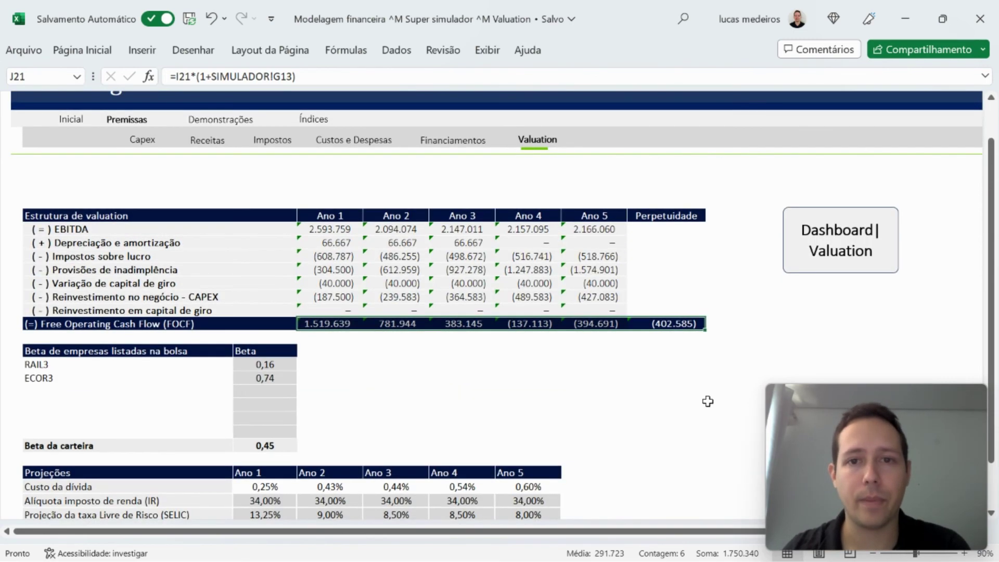
Return to the Simulador through the Demonstrações sheet and bring up the Valuation cards beside the Tabela de indicadores.
{"action": "left_click", "coordinate": [212, 115]}
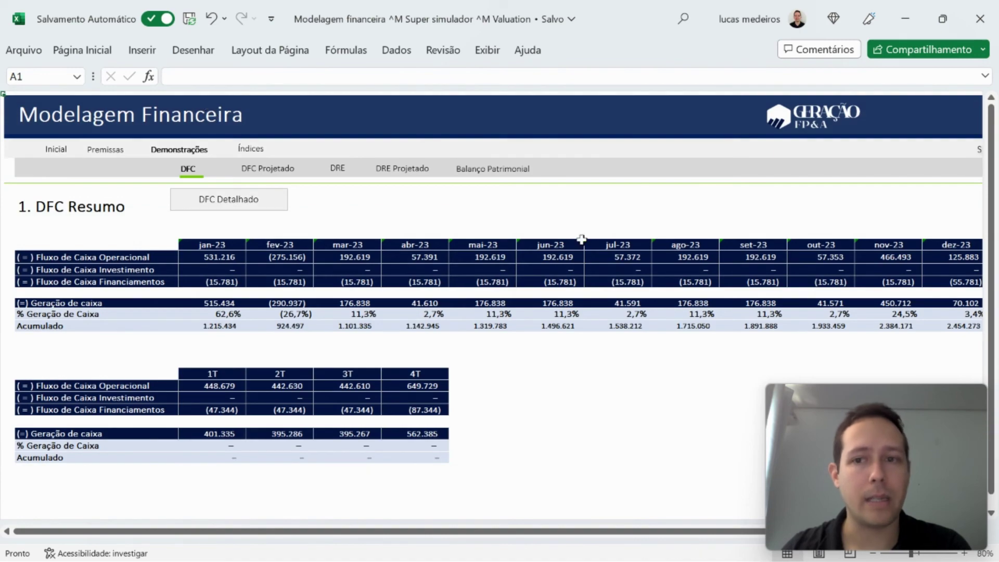
{"action": "scroll", "coordinate": [705, 196], "scroll_direction": "right", "scroll_amount": 3}
{"action": "left_click", "coordinate": [768, 152]}
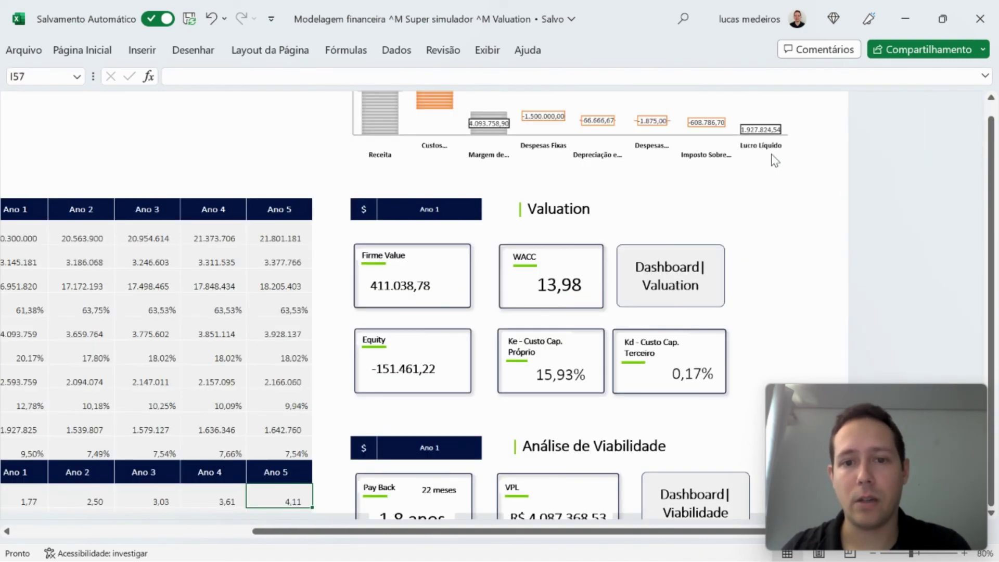
{"action": "scroll", "coordinate": [580, 376], "scroll_direction": "down", "scroll_amount": 10}
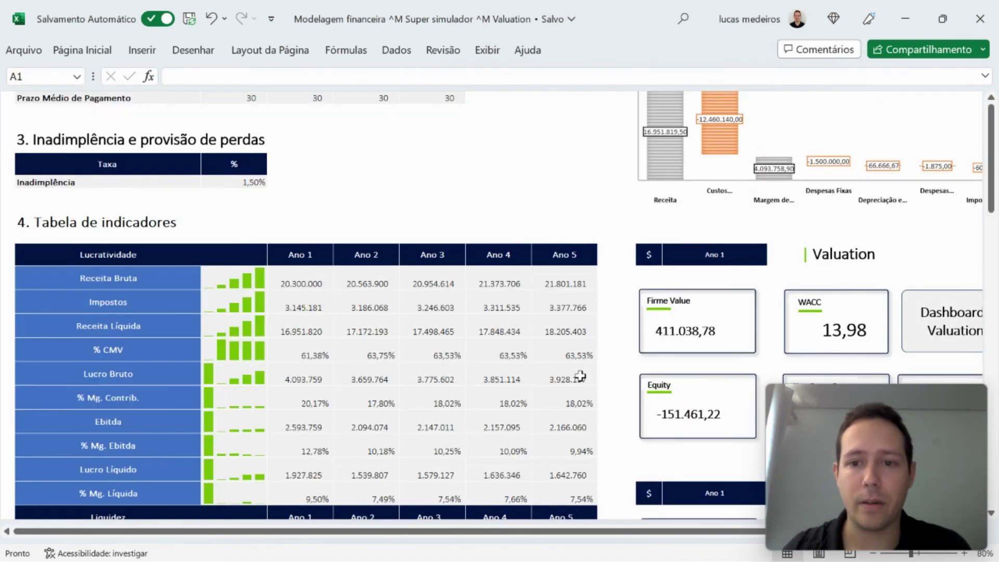
{"action": "scroll", "coordinate": [531, 178], "scroll_direction": "down", "scroll_amount": 2}
{"action": "scroll", "coordinate": [530, 178], "scroll_direction": "right", "scroll_amount": 1}
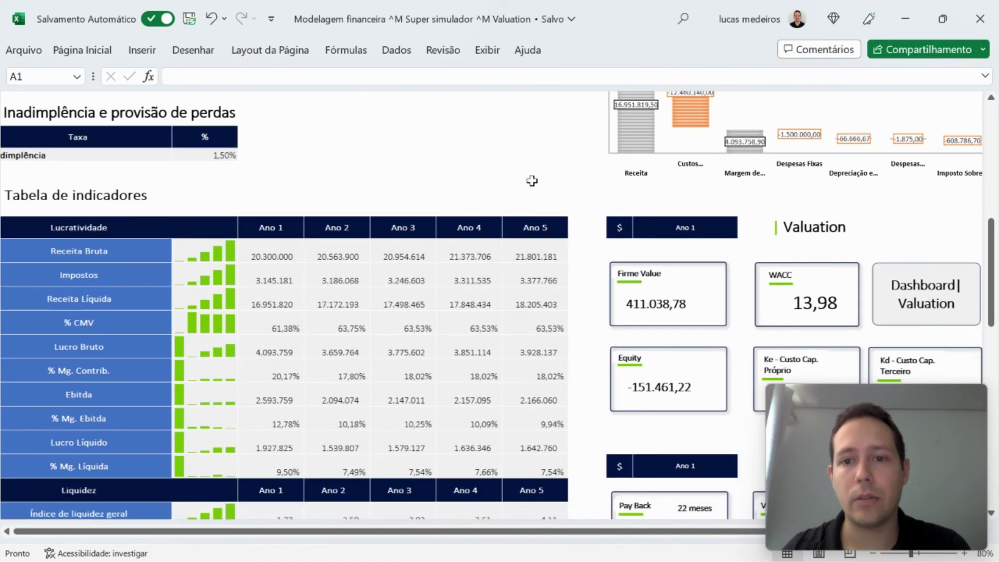
{"action": "scroll", "coordinate": [531, 180], "scroll_direction": "right", "scroll_amount": 1}
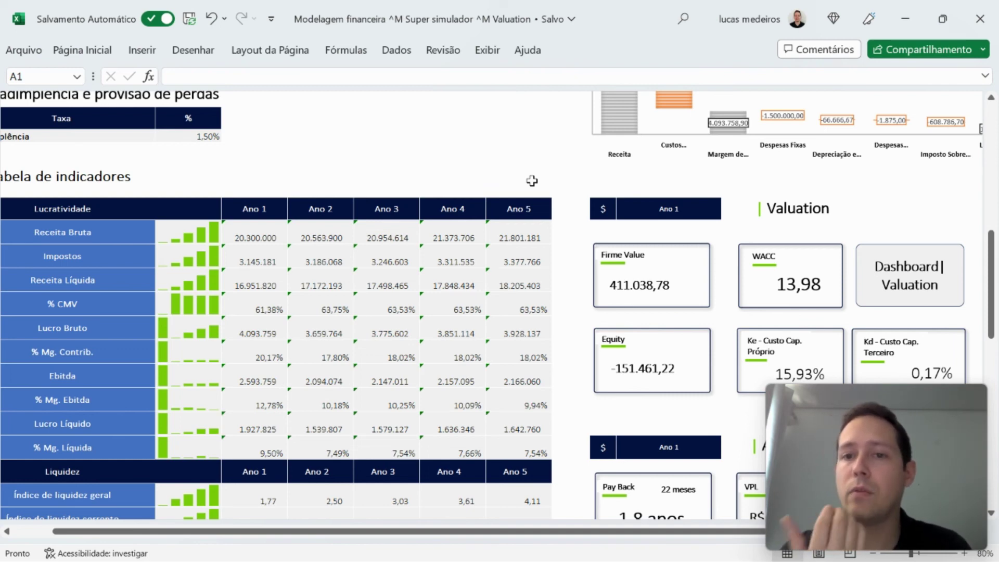
Switch the year of the Valuation cards to Ano 5, Ano 4 and Ano 3 in turn to compare them.
{"action": "left_click", "coordinate": [664, 206]}
{"action": "left_click", "coordinate": [727, 213]}
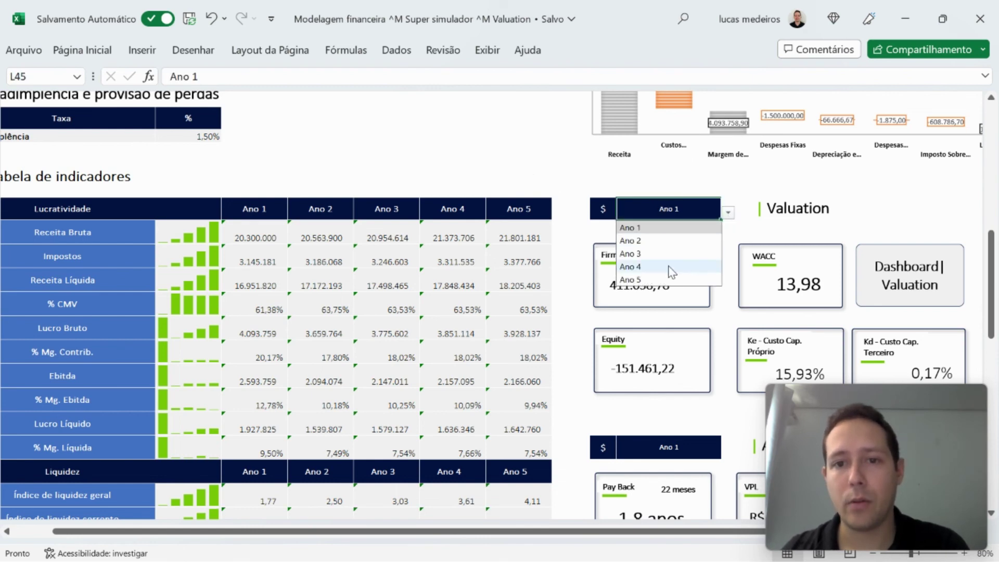
{"action": "left_click", "coordinate": [660, 281]}
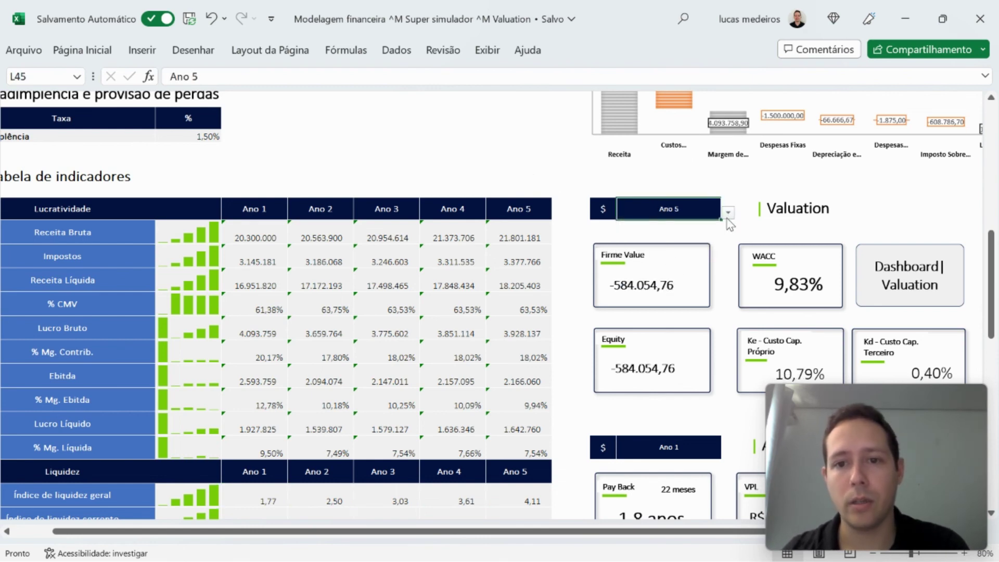
{"action": "left_click", "coordinate": [727, 215]}
{"action": "left_click", "coordinate": [676, 266]}
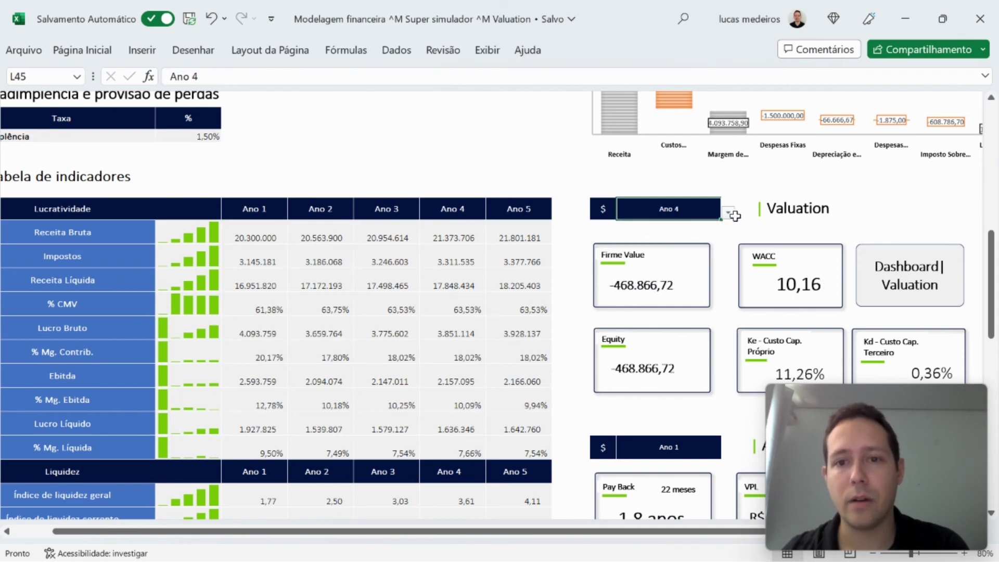
{"action": "left_click", "coordinate": [729, 213]}
{"action": "left_click", "coordinate": [671, 253]}
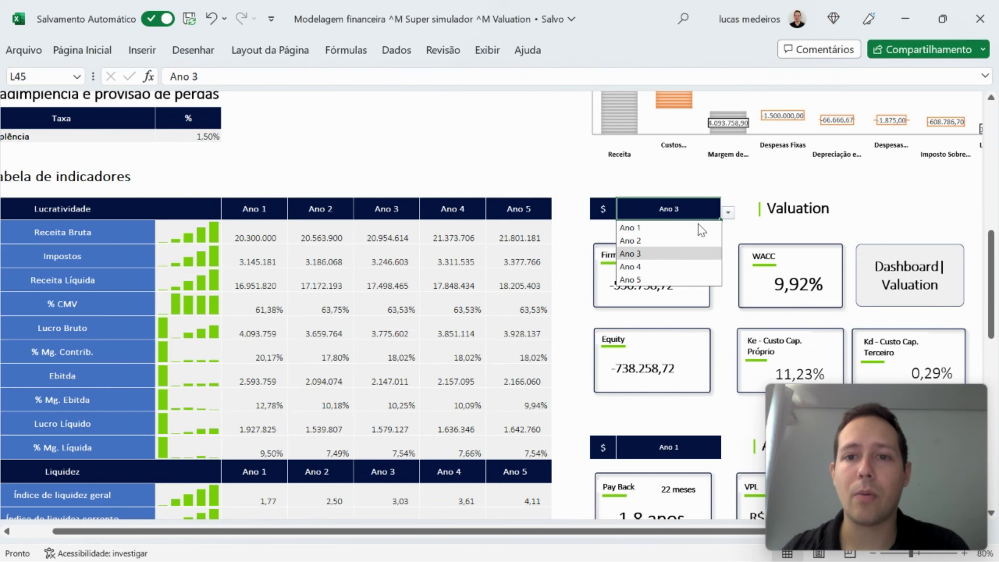
Set the Valuation cards to Ano 1 and open the Memória de Cálculo of the simulator.
{"action": "left_click", "coordinate": [650, 227]}
{"action": "scroll", "coordinate": [508, 249], "scroll_direction": "up", "scroll_amount": 10}
{"action": "scroll", "coordinate": [508, 249], "scroll_direction": "down", "scroll_amount": 1}
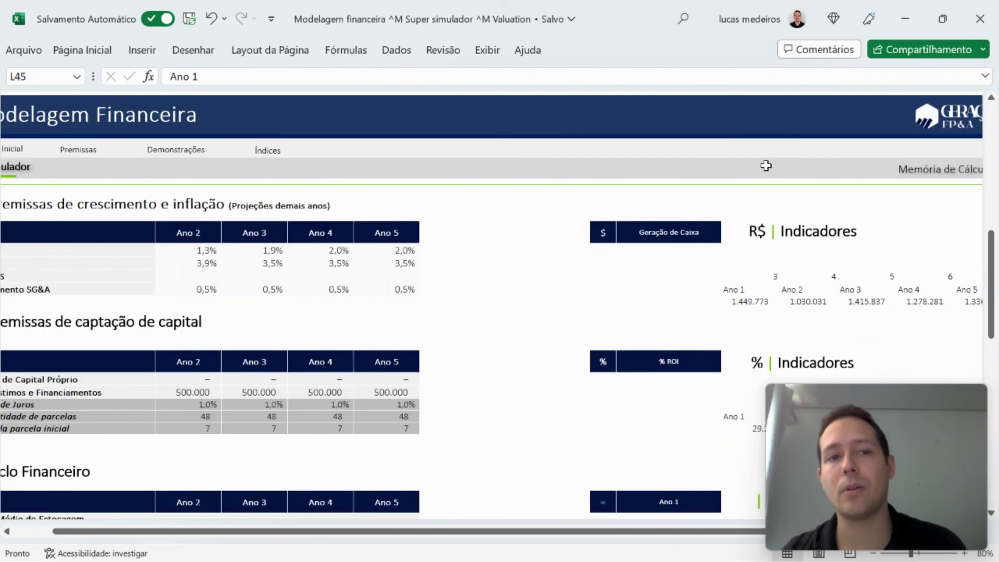
{"action": "left_click", "coordinate": [954, 169]}
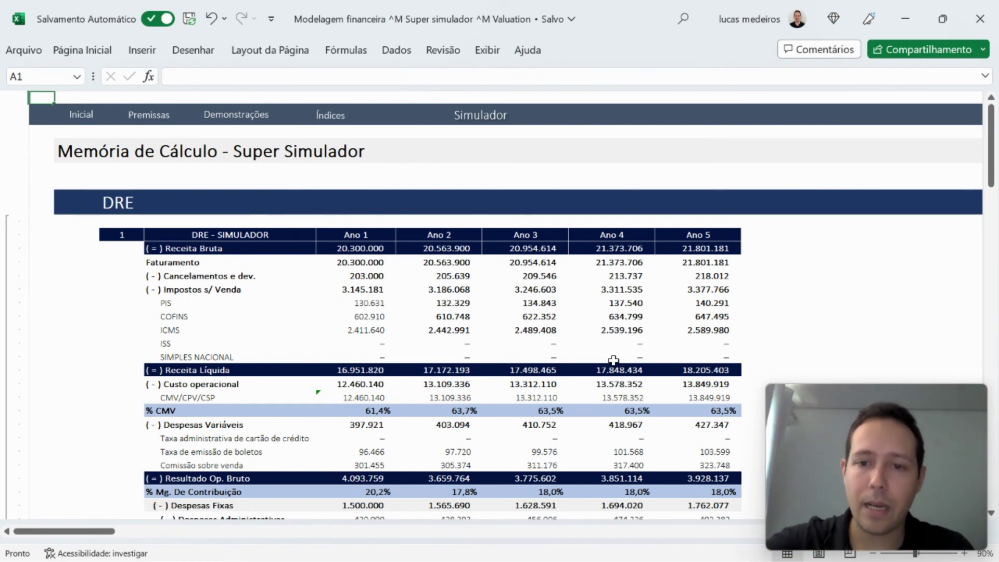
Review the DRE, DFC and BP simulator tables in the Memória de Cálculo from Ano 1 to Ano 5.
{"action": "scroll", "coordinate": [613, 360], "scroll_direction": "down", "scroll_amount": 4}
{"action": "scroll", "coordinate": [613, 360], "scroll_direction": "down", "scroll_amount": 13}
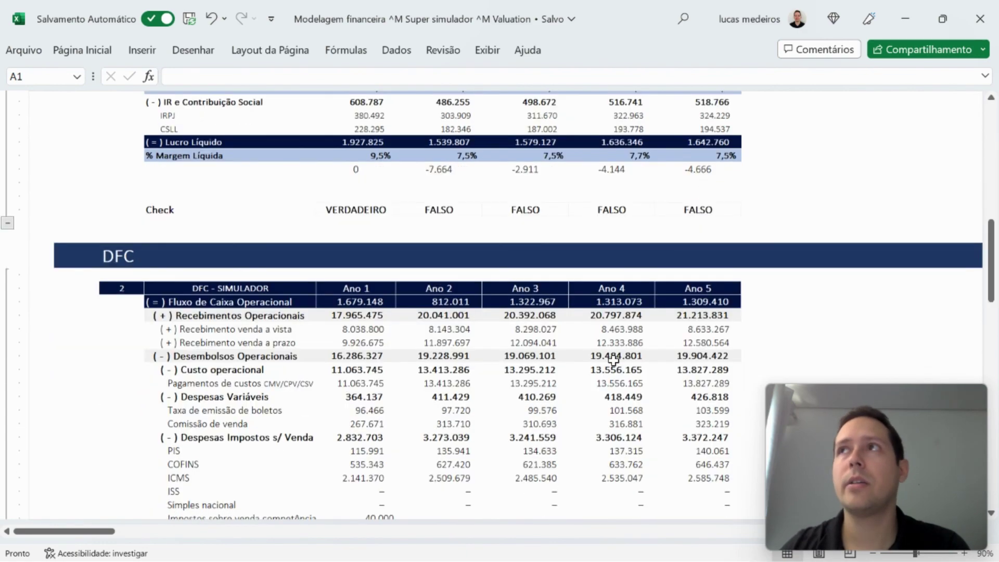
{"action": "scroll", "coordinate": [613, 360], "scroll_direction": "down", "scroll_amount": 3}
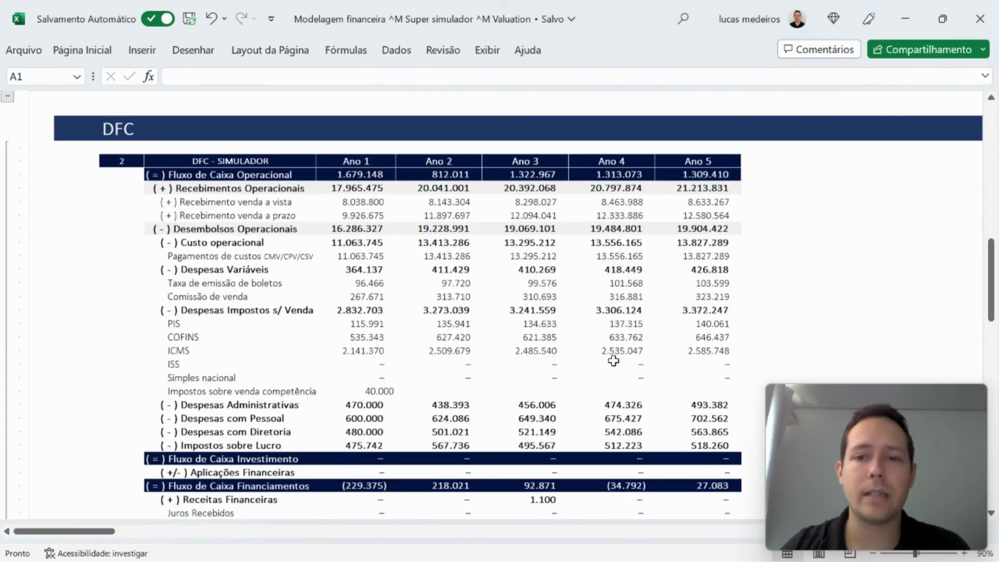
{"action": "scroll", "coordinate": [613, 360], "scroll_direction": "down", "scroll_amount": 12}
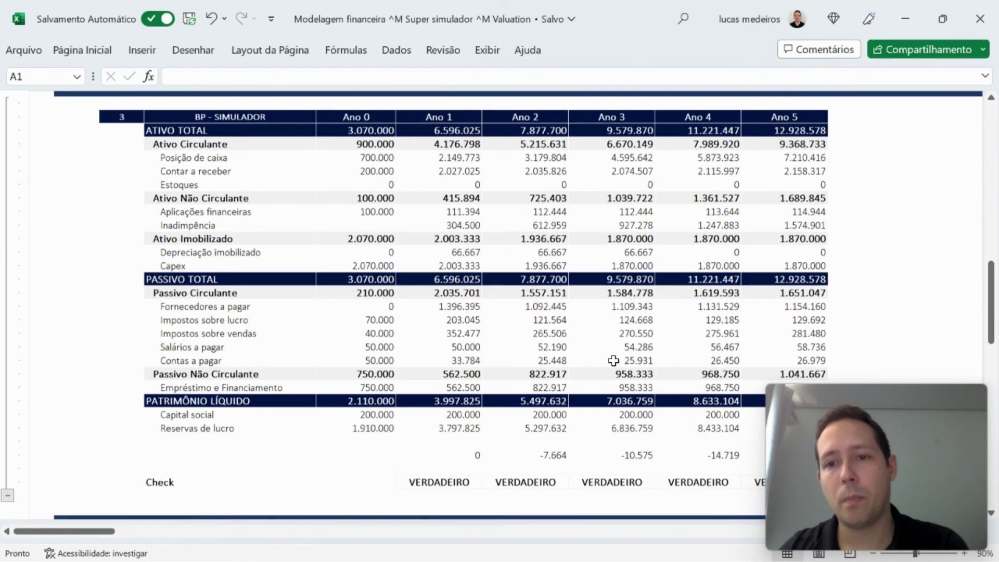
{"action": "scroll", "coordinate": [613, 359], "scroll_direction": "down", "scroll_amount": 1}
{"action": "scroll", "coordinate": [613, 360], "scroll_direction": "down", "scroll_amount": 1}
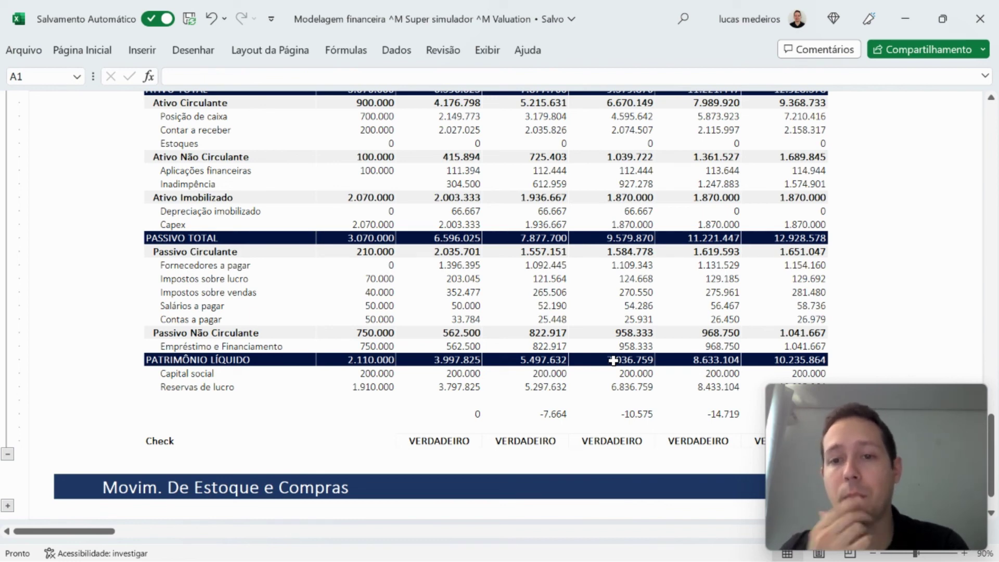
{"action": "scroll", "coordinate": [685, 261], "scroll_direction": "up", "scroll_amount": 20}
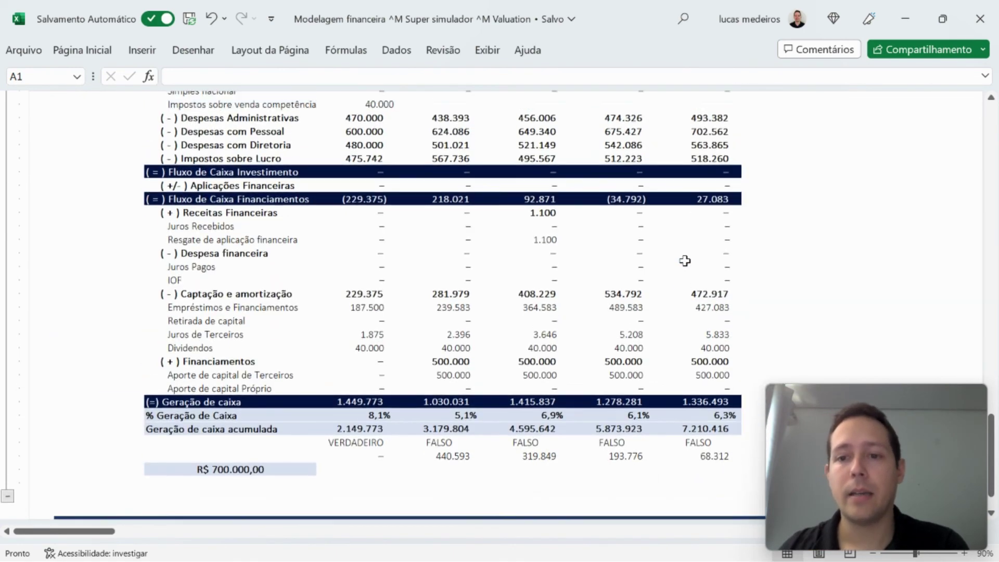
{"action": "scroll", "coordinate": [684, 261], "scroll_direction": "up", "scroll_amount": 10}
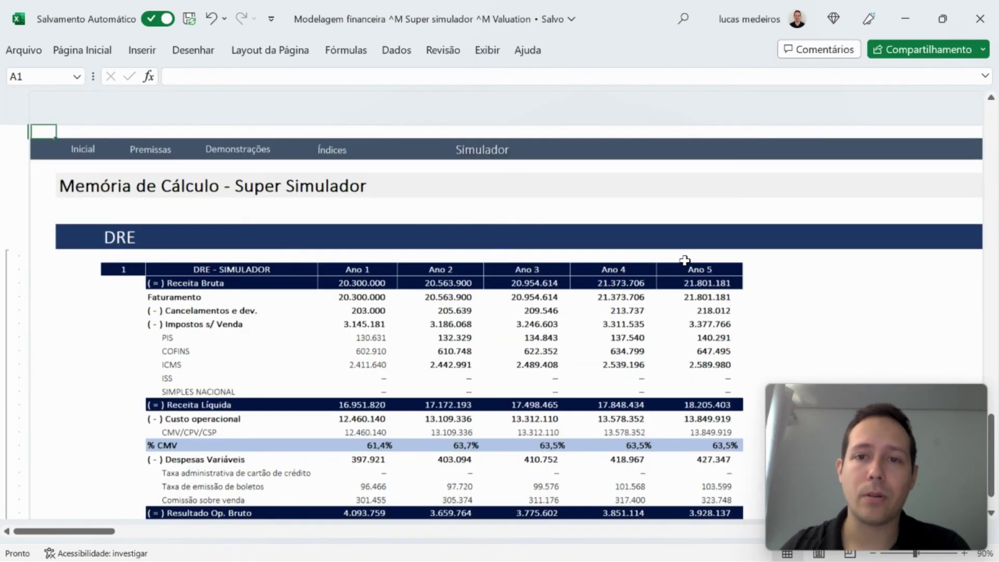
Return to the Simulador and select the year cell of the Valuation cards.
{"action": "scroll", "coordinate": [684, 260], "scroll_direction": "down", "scroll_amount": 1}
{"action": "left_click", "coordinate": [463, 113]}
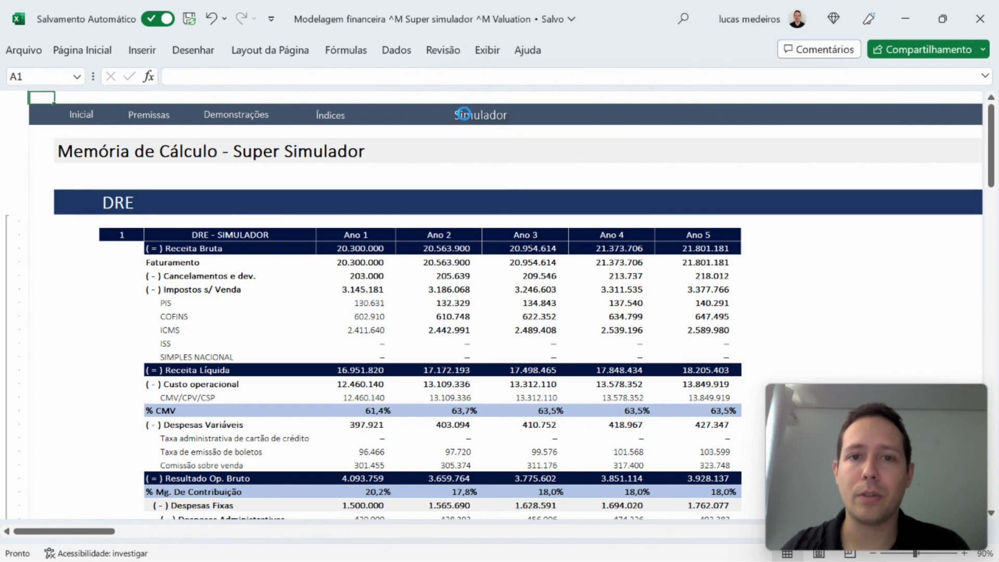
{"action": "scroll", "coordinate": [507, 352], "scroll_direction": "down", "scroll_amount": 3}
{"action": "scroll", "coordinate": [507, 352], "scroll_direction": "right", "scroll_amount": 2}
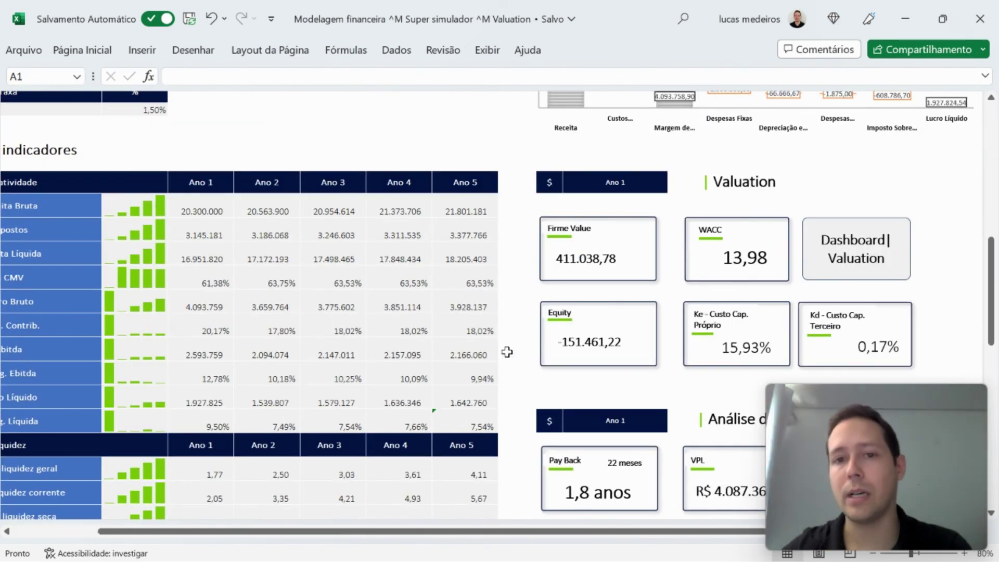
{"action": "left_click", "coordinate": [622, 177]}
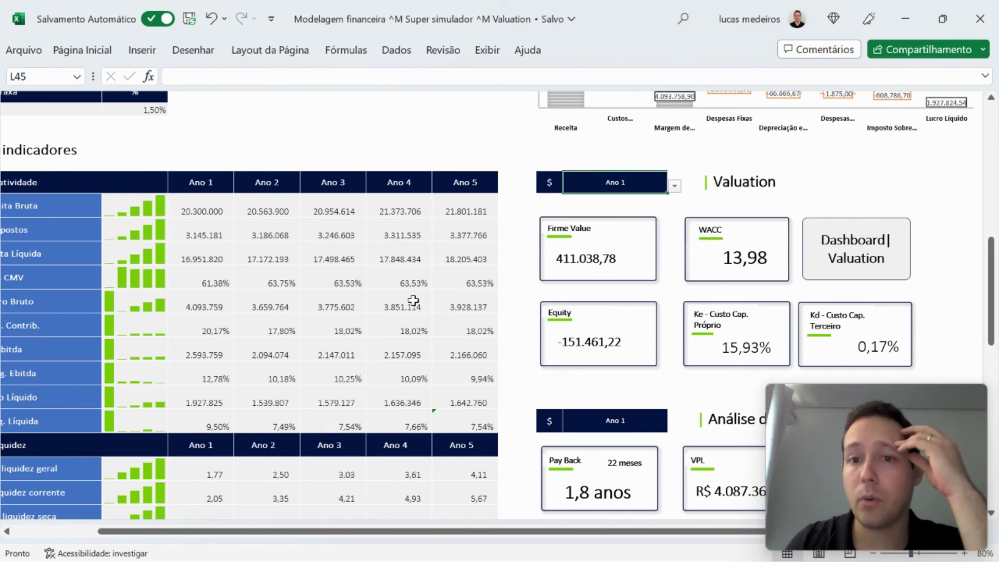
Examine the Tabela de indicadores, the Valuation cards, the P&L por ano and the Geração de Caixa and ROI charts.
{"action": "scroll", "coordinate": [346, 285], "scroll_direction": "left", "scroll_amount": 3}
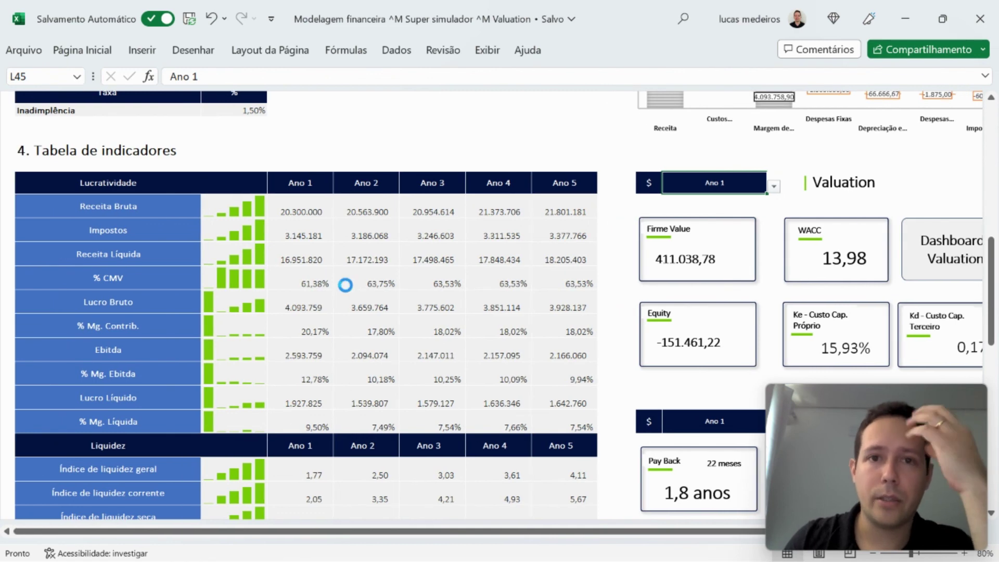
{"action": "scroll", "coordinate": [345, 285], "scroll_direction": "down", "scroll_amount": 1}
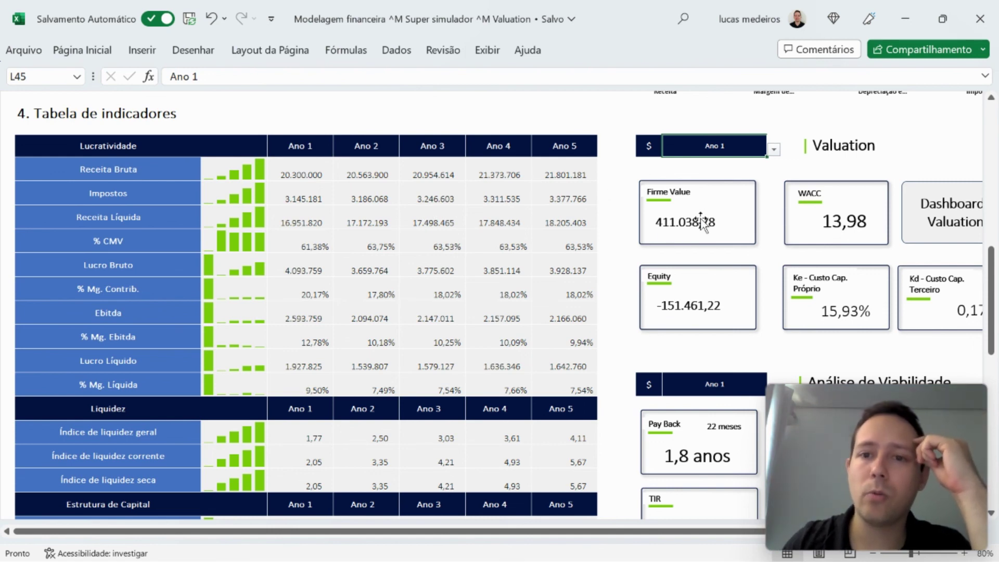
{"action": "scroll", "coordinate": [563, 207], "scroll_direction": "up", "scroll_amount": 3}
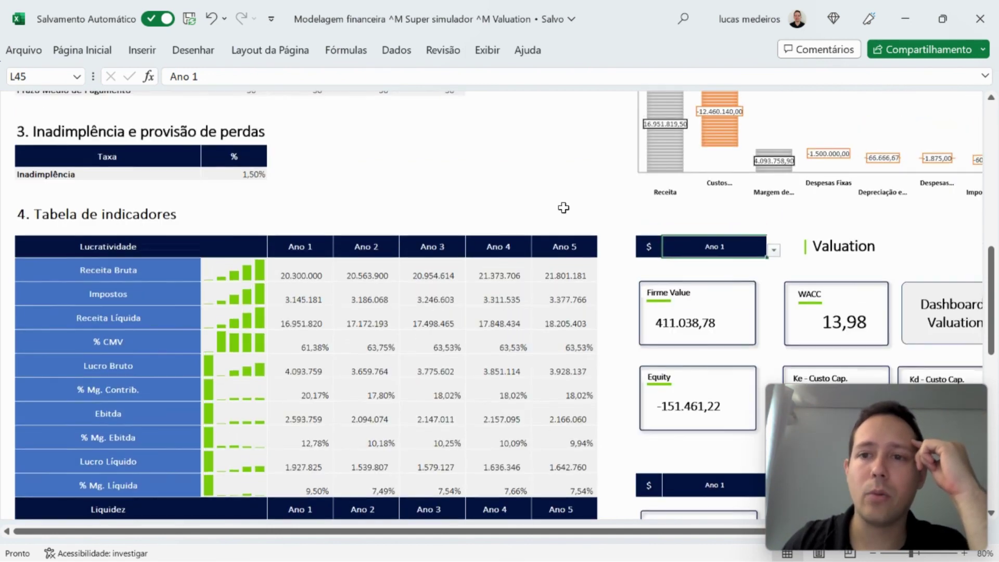
{"action": "scroll", "coordinate": [790, 202], "scroll_direction": "right", "scroll_amount": 5}
{"action": "scroll", "coordinate": [791, 202], "scroll_direction": "down", "scroll_amount": 2}
{"action": "scroll", "coordinate": [769, 200], "scroll_direction": "up", "scroll_amount": 5}
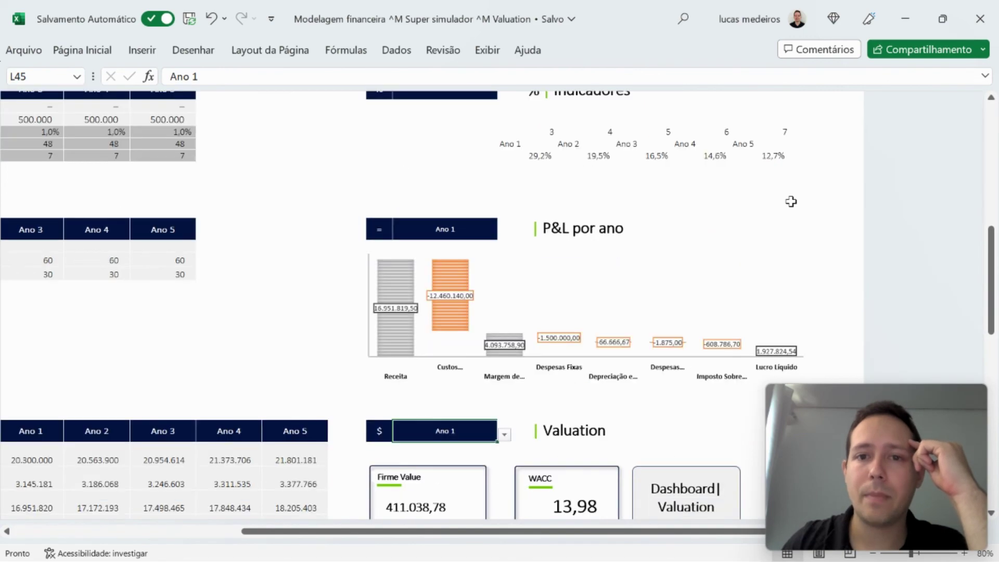
{"action": "scroll", "coordinate": [730, 195], "scroll_direction": "up", "scroll_amount": 2}
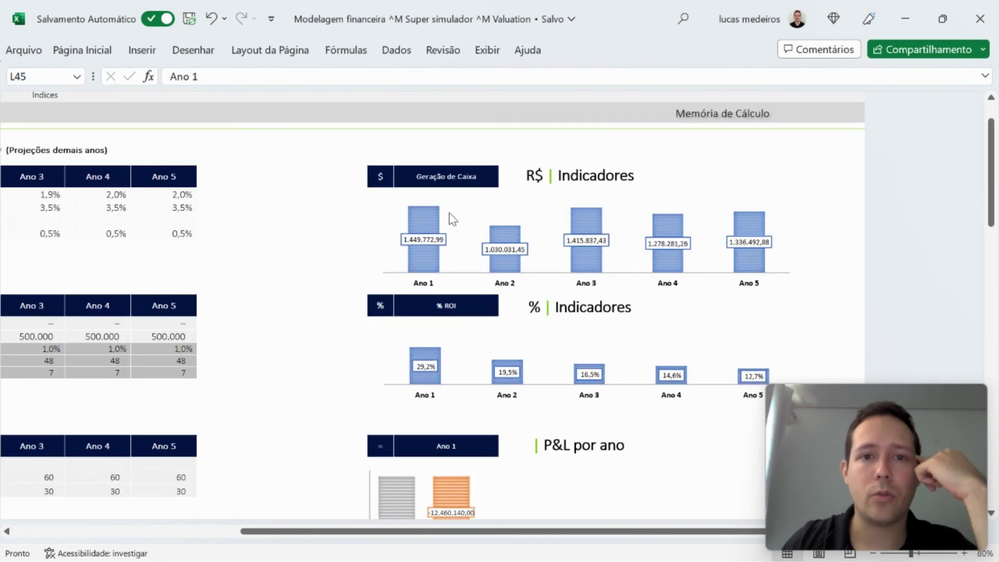
{"action": "scroll", "coordinate": [336, 218], "scroll_direction": "up", "scroll_amount": 1}
{"action": "scroll", "coordinate": [336, 217], "scroll_direction": "left", "scroll_amount": 5}
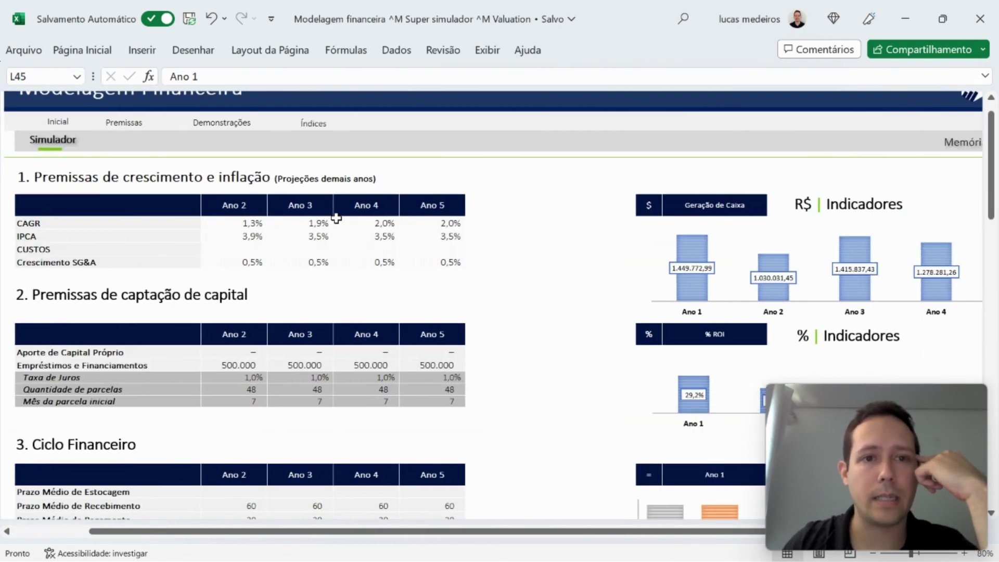
Open the Valuation premises under Premissas, passing through the Demonstrações sheet.
{"action": "left_click", "coordinate": [222, 122]}
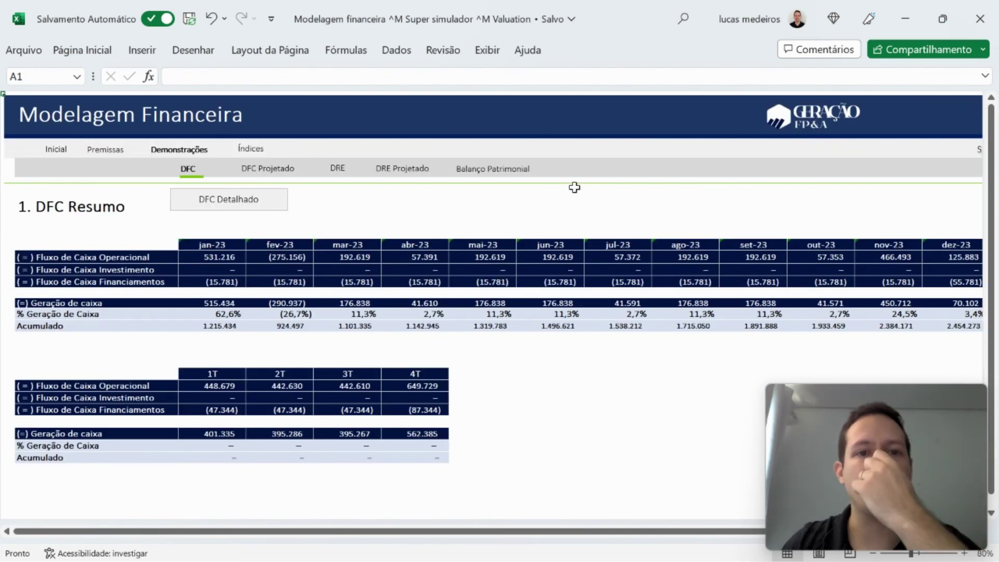
{"action": "scroll", "coordinate": [575, 188], "scroll_direction": "right", "scroll_amount": 3}
{"action": "scroll", "coordinate": [574, 187], "scroll_direction": "left", "scroll_amount": 3}
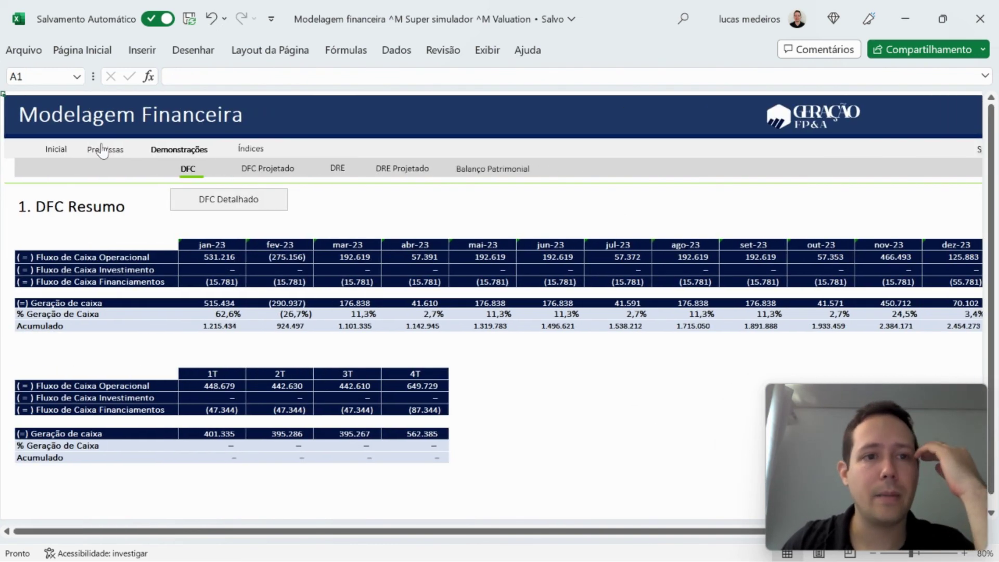
{"action": "left_click", "coordinate": [102, 150]}
{"action": "scroll", "coordinate": [104, 150], "scroll_direction": "left", "scroll_amount": 1}
{"action": "left_click", "coordinate": [601, 177]}
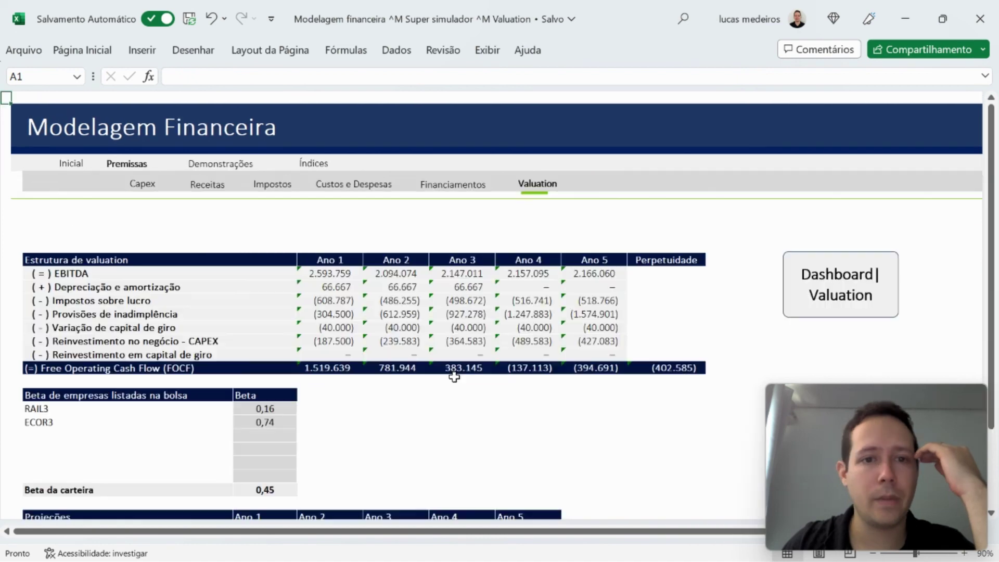
Compare the Reinvestimento no negócio - CAPEX values across Ano 1 to Ano 5 in the Estrutura de valuation.
{"action": "scroll", "coordinate": [454, 375], "scroll_direction": "down", "scroll_amount": 2}
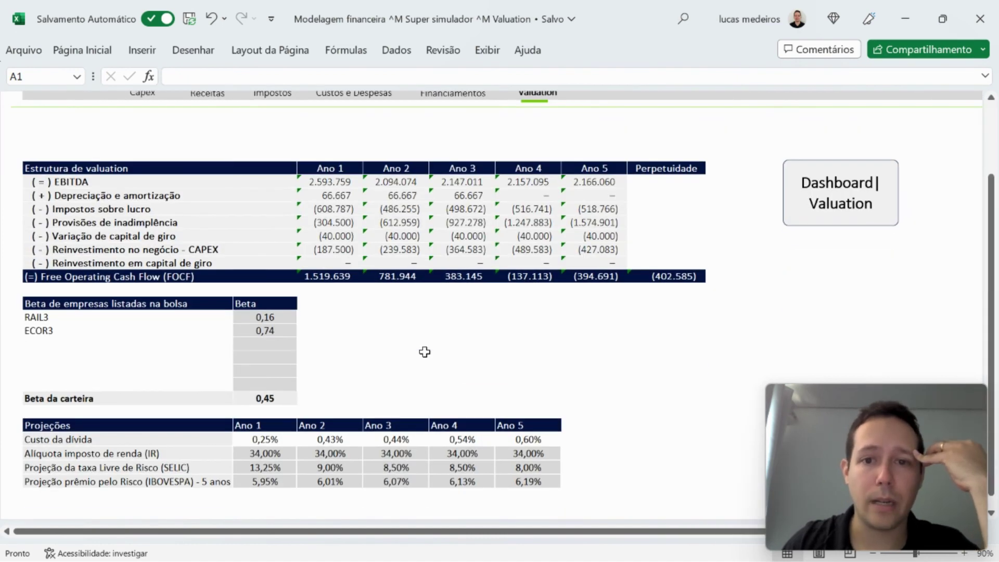
{"action": "left_click", "coordinate": [337, 265]}
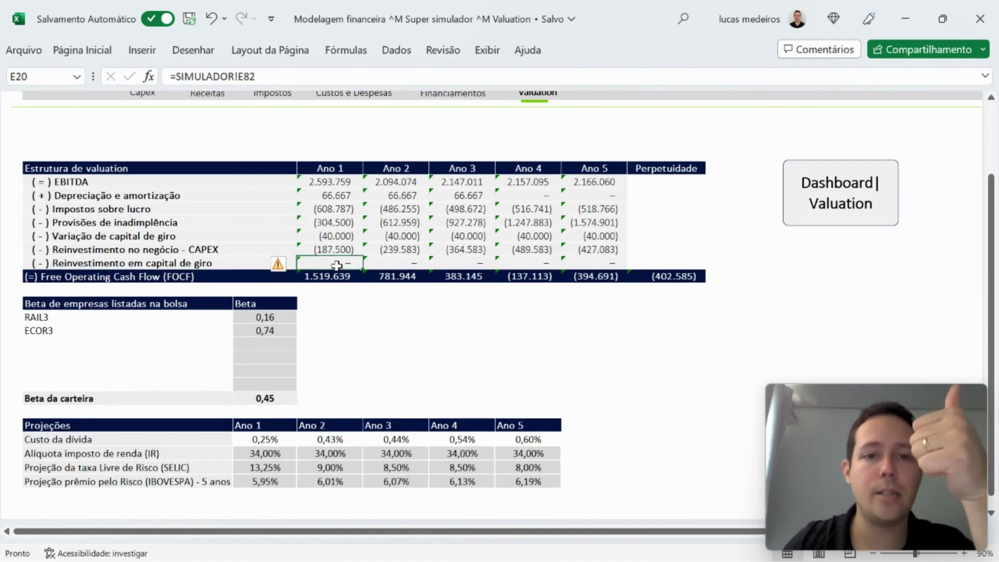
{"action": "key", "text": "Up"}
{"action": "key", "text": "Right"}
{"action": "key", "text": "Right"}
{"action": "key", "text": "Right"}
{"action": "key", "text": "Right"}
{"action": "key", "text": "Left"}
{"action": "key", "text": "Left"}
{"action": "key", "text": "Left"}
{"action": "key", "text": "Left"}
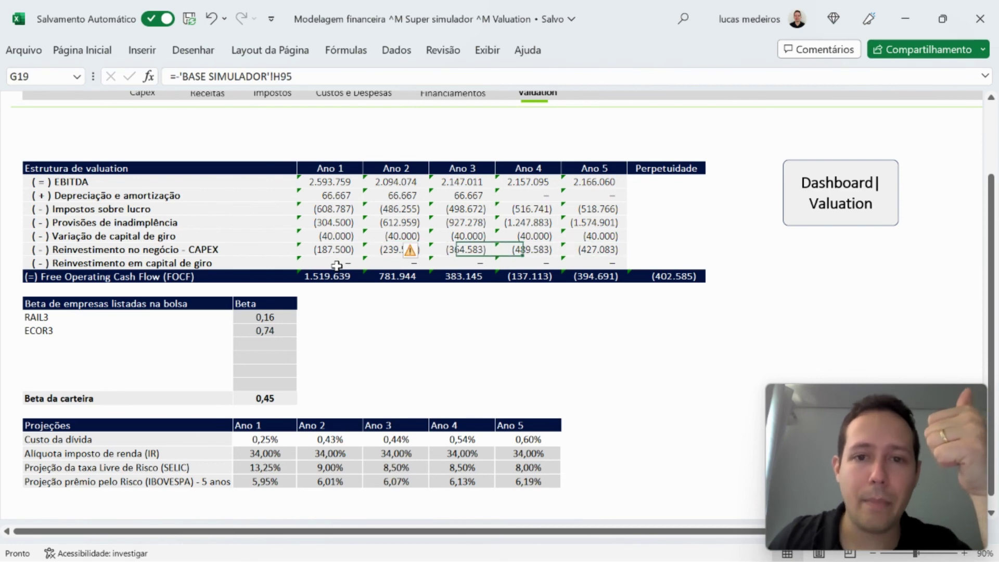
{"action": "key", "text": "Right"}
{"action": "key", "text": "Right"}
{"action": "key", "text": "Right"}
{"action": "key", "text": "Left"}
{"action": "key", "text": "Left"}
{"action": "key", "text": "Left"}
{"action": "key", "text": "Left"}
{"action": "key", "text": "Right"}
{"action": "key", "text": "Right"}
{"action": "key", "text": "Right"}
{"action": "key", "text": "Right"}
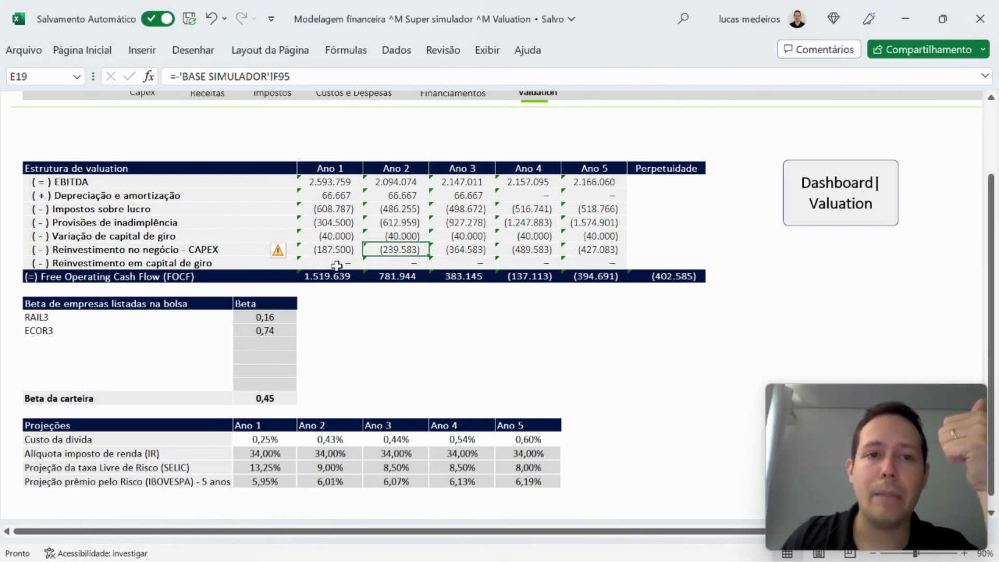
{"action": "key", "text": "Left"}
{"action": "key", "text": "Left"}
{"action": "key", "text": "Right"}
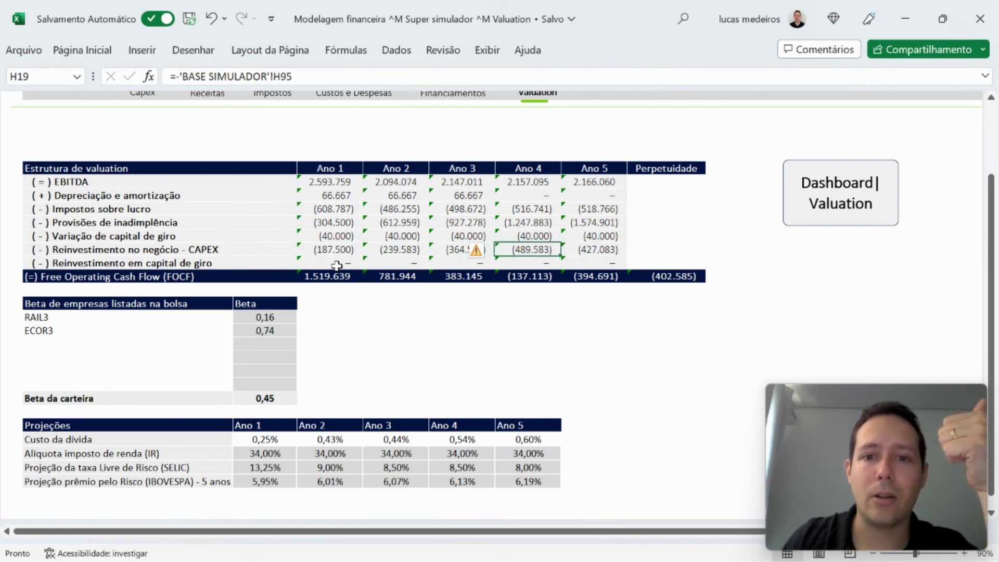
Check the Ano 4 items above the Free Operating Cash Flow, ending on the Provisões de inadimplência cell.
{"action": "key", "text": "Right"}
{"action": "key", "text": "Down"}
{"action": "key", "text": "Down"}
{"action": "key", "text": "Left"}
{"action": "key", "text": "Up"}
{"action": "key", "text": "Up"}
{"action": "key", "text": "Up"}
{"action": "key", "text": "Up"}
{"action": "key", "text": "Up"}
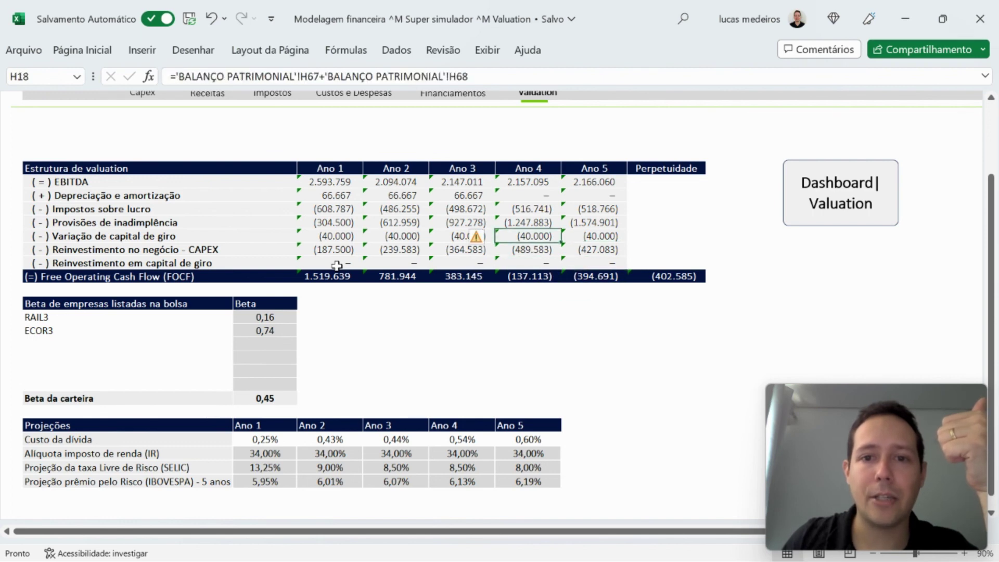
{"action": "key", "text": "Down"}
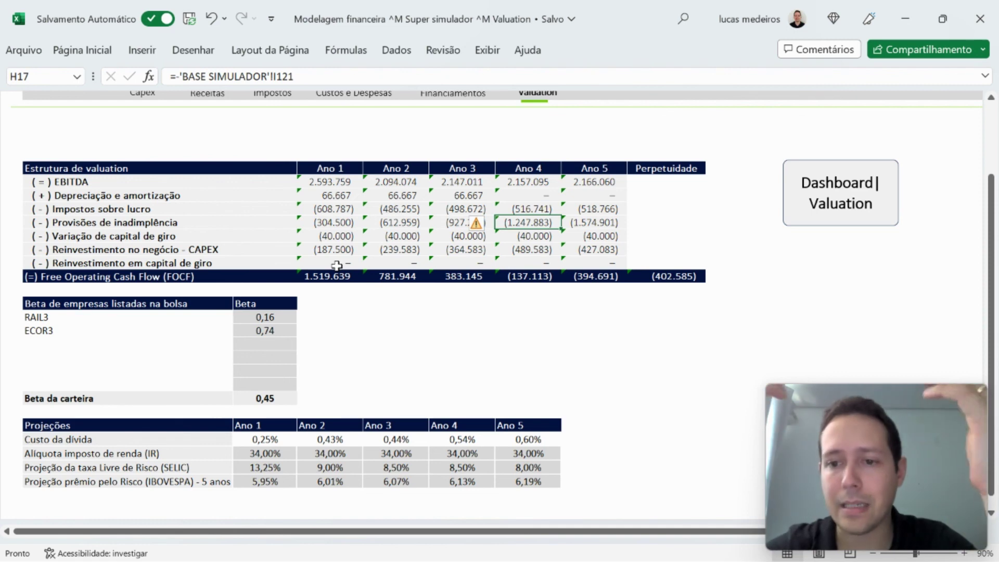
Return from the Valuation premises to the Simulador and bring up the Inadimplência e provisão de perdas section.
{"action": "scroll", "coordinate": [336, 266], "scroll_direction": "up", "scroll_amount": 2}
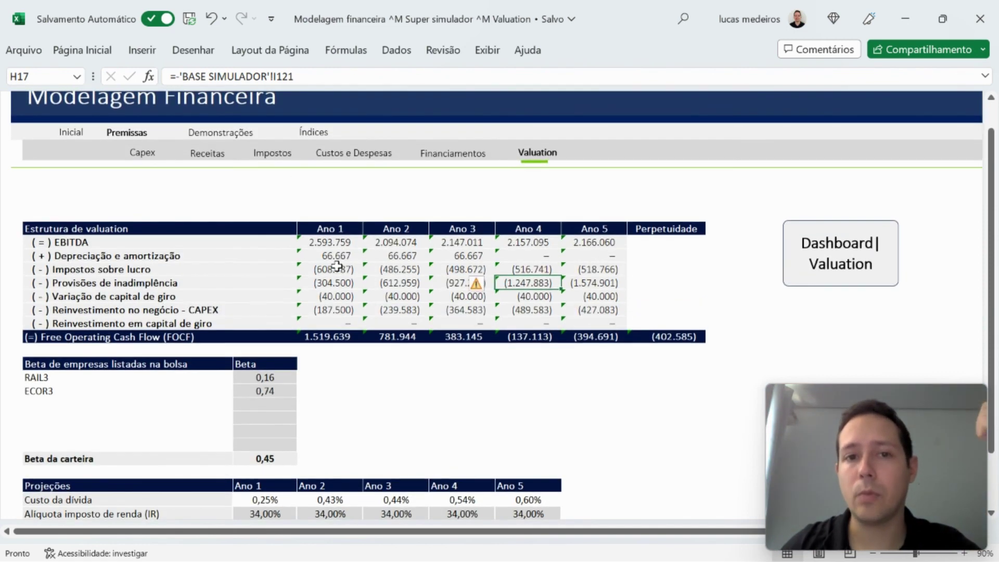
{"action": "scroll", "coordinate": [359, 187], "scroll_direction": "right", "scroll_amount": 4}
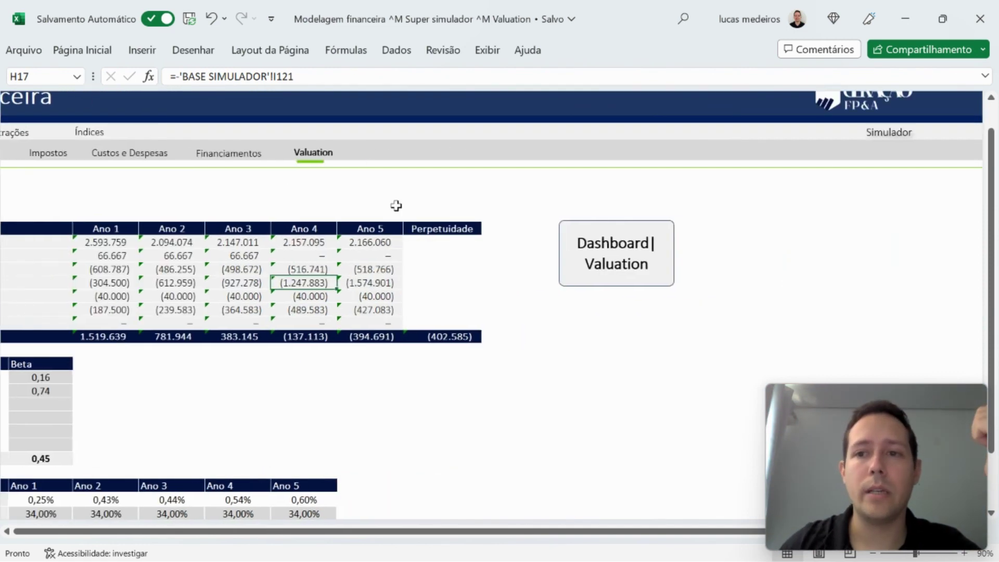
{"action": "left_click", "coordinate": [894, 125]}
{"action": "scroll", "coordinate": [372, 326], "scroll_direction": "down", "scroll_amount": 8}
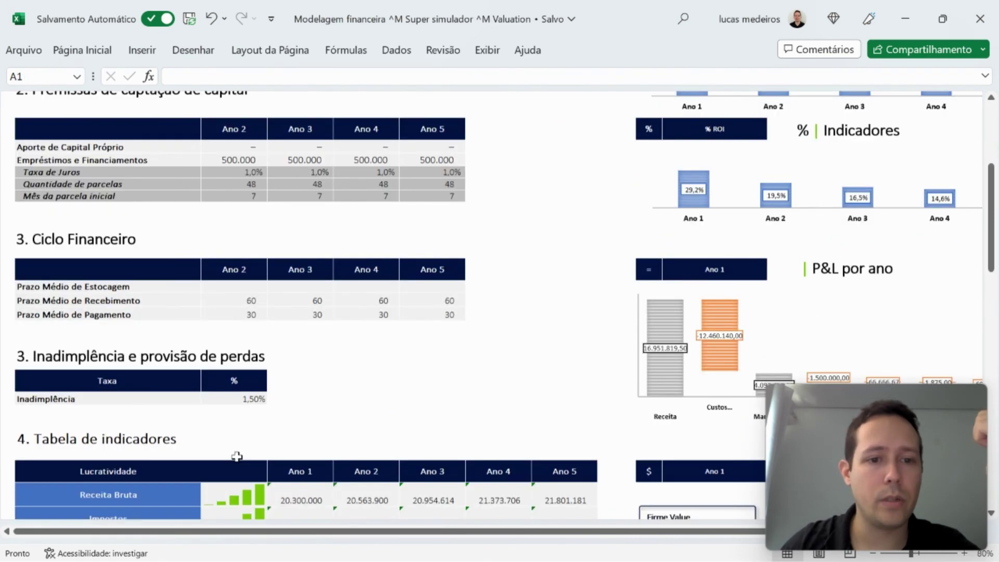
Set the Inadimplência rate to 1% and review the valuation, liquidity and capital structure indicators.
{"action": "scroll", "coordinate": [237, 455], "scroll_direction": "down", "scroll_amount": 1}
{"action": "left_click", "coordinate": [238, 390]}
{"action": "left_click", "coordinate": [240, 372]}
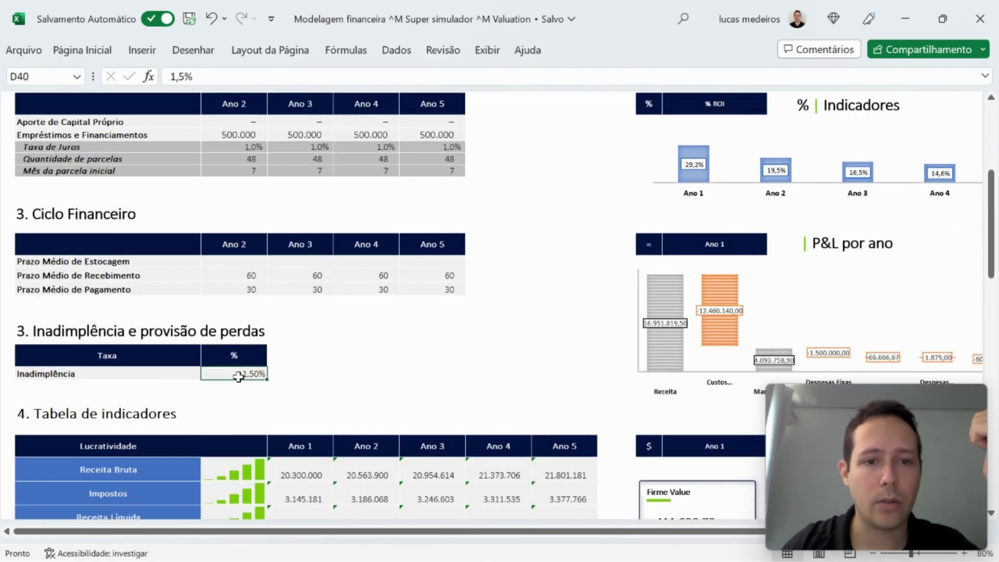
{"action": "scroll", "coordinate": [506, 370], "scroll_direction": "down", "scroll_amount": 5}
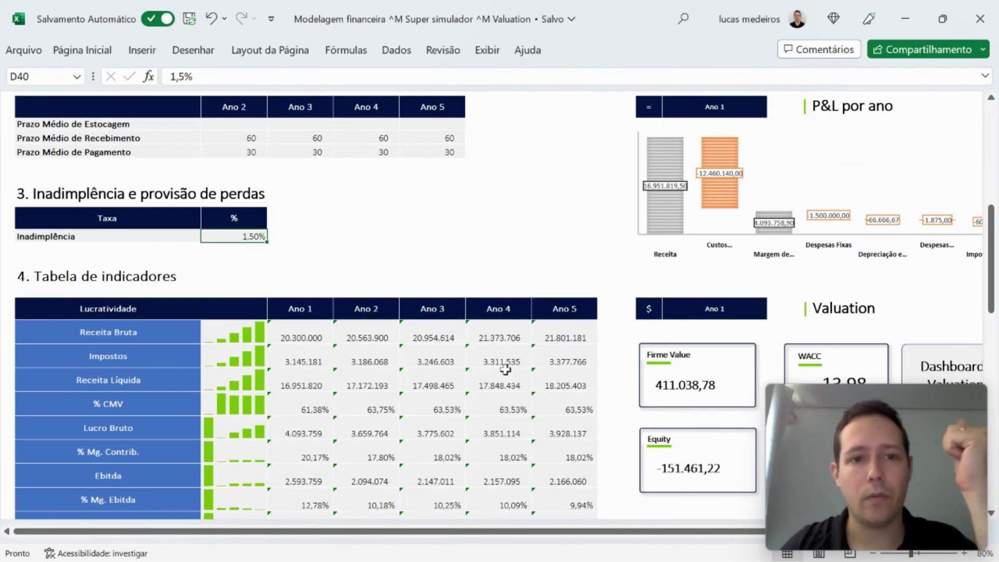
{"action": "scroll", "coordinate": [505, 369], "scroll_direction": "down", "scroll_amount": 1}
{"action": "type", "text": "1%"}
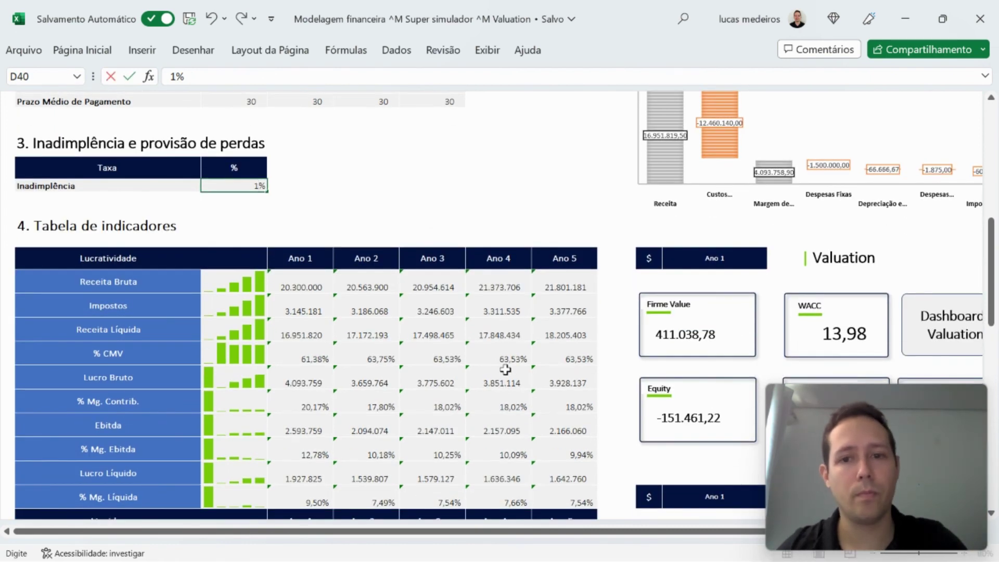
{"action": "key", "text": "Return"}
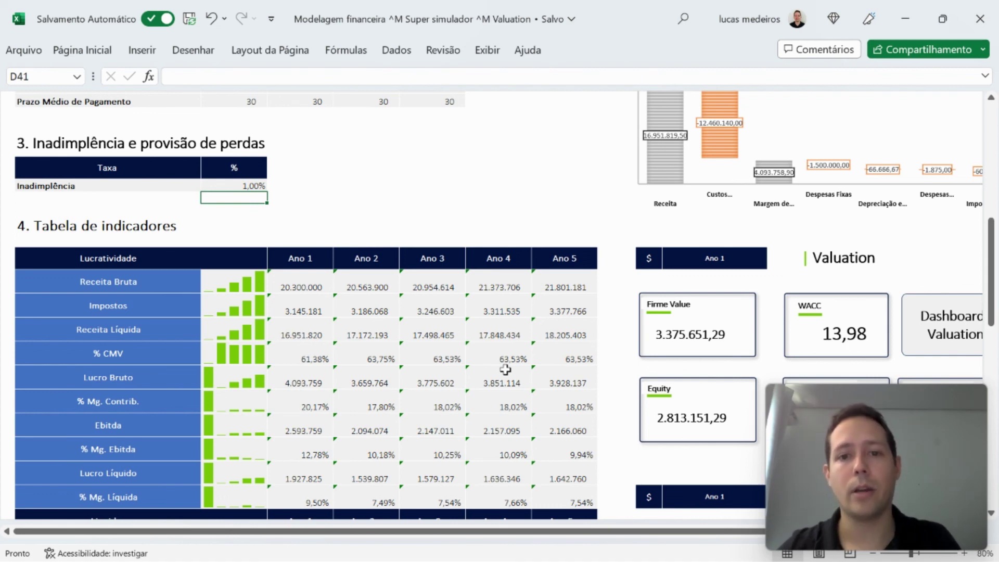
{"action": "scroll", "coordinate": [505, 369], "scroll_direction": "down", "scroll_amount": 3}
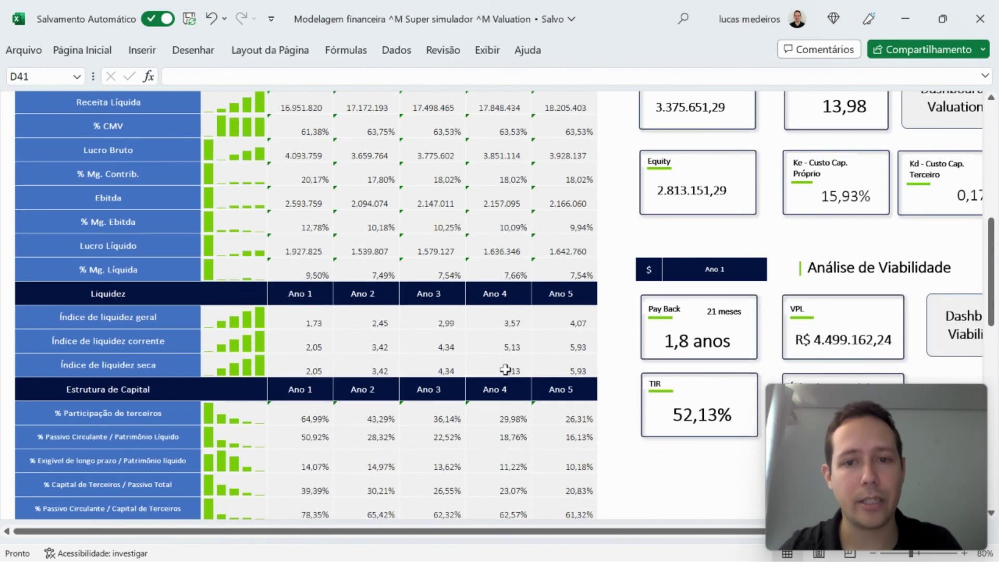
Check the Ano 5 Saldo de Caixa Acumulado and the Ano 4 % Geração de Caixa in the Tabela de indicadores.
{"action": "scroll", "coordinate": [506, 370], "scroll_direction": "down", "scroll_amount": 5}
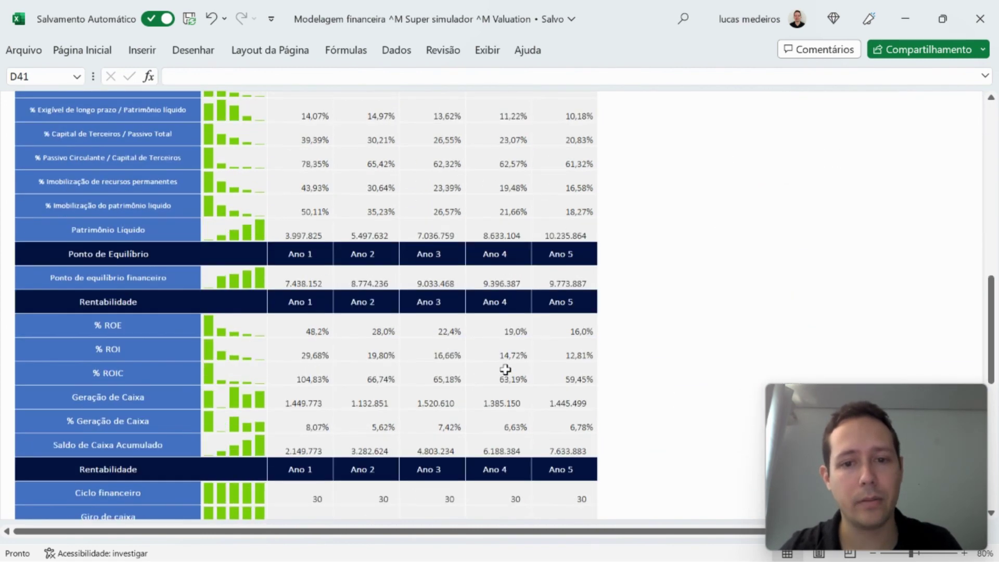
{"action": "left_click", "coordinate": [575, 422]}
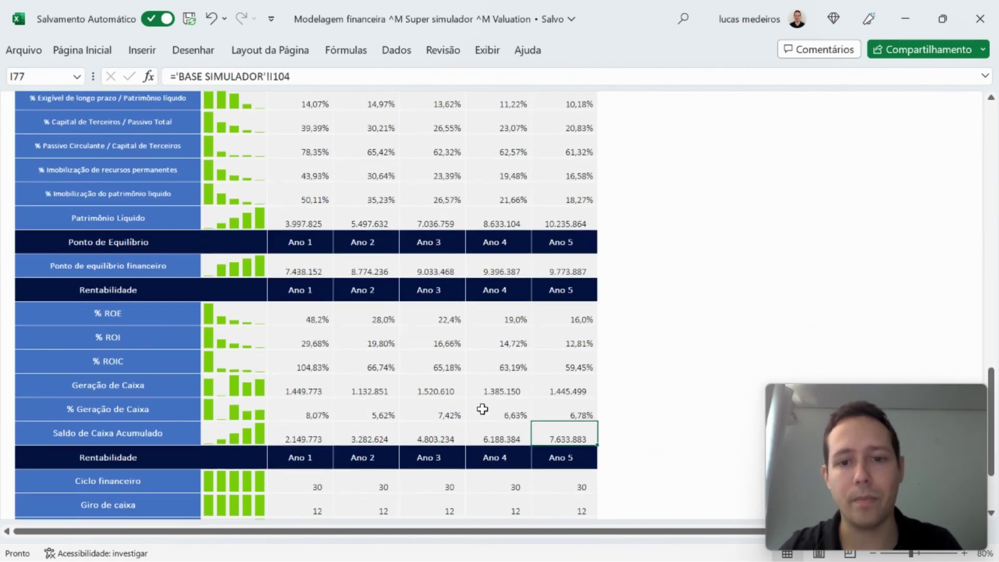
{"action": "left_click", "coordinate": [481, 413]}
{"action": "scroll", "coordinate": [491, 358], "scroll_direction": "up", "scroll_amount": 1}
{"action": "scroll", "coordinate": [500, 312], "scroll_direction": "up", "scroll_amount": 5}
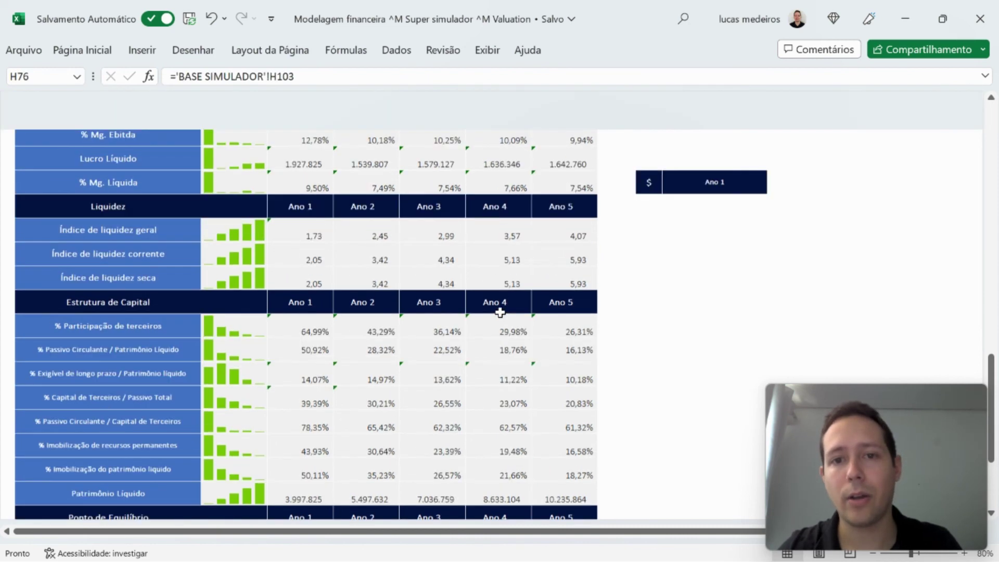
{"action": "scroll", "coordinate": [500, 313], "scroll_direction": "up", "scroll_amount": 1}
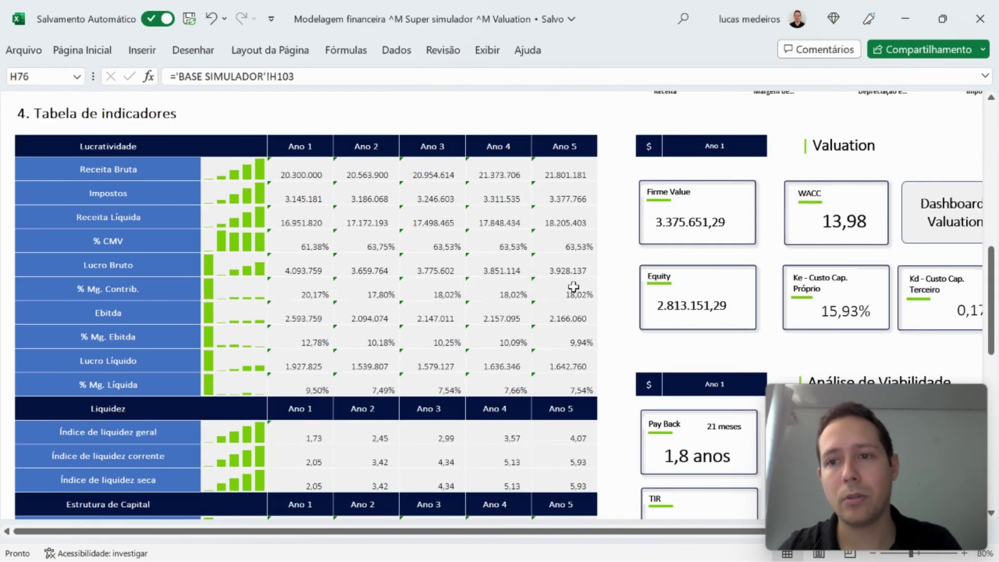
Go through the valuation dashboard to the Valuation premises and check the Ano 3 Free Operating Cash Flow.
{"action": "scroll", "coordinate": [575, 286], "scroll_direction": "right", "scroll_amount": 2}
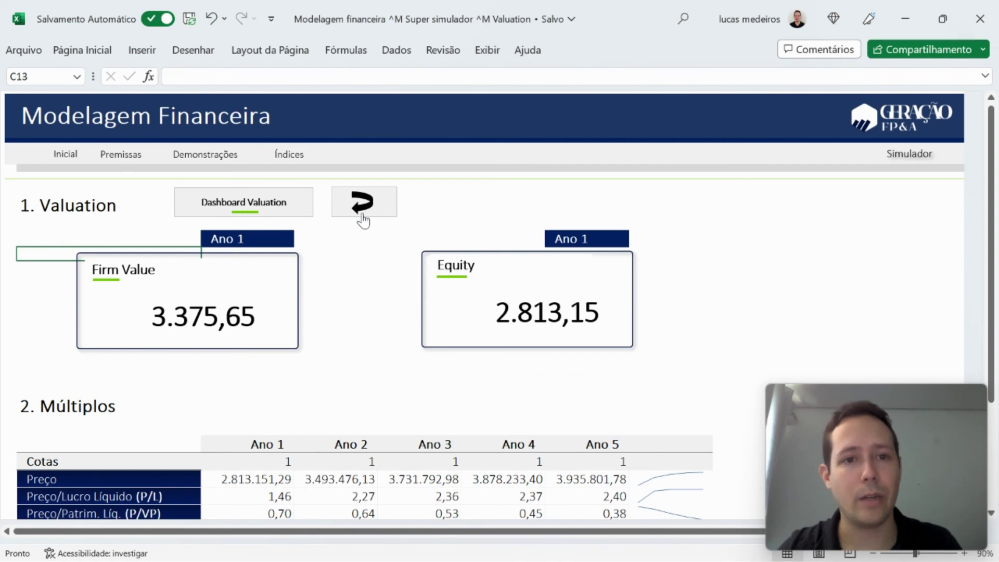
{"action": "left_click", "coordinate": [359, 214]}
{"action": "left_click", "coordinate": [446, 363]}
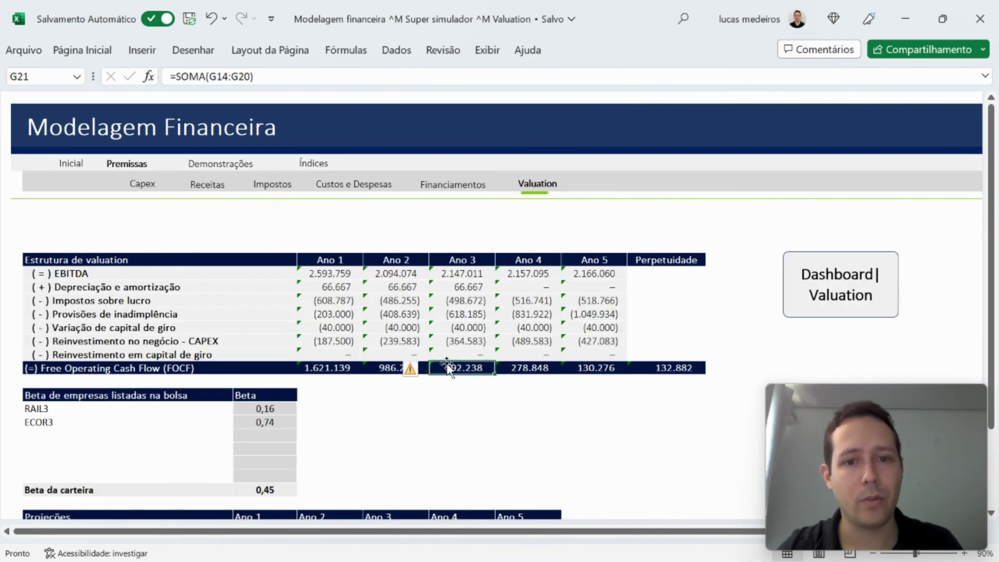
Inspect the Provisões de inadimplência formulas from Ano 3 to Ano 5 in the Estrutura de valuation.
{"action": "left_click", "coordinate": [493, 313]}
{"action": "key", "text": "Left"}
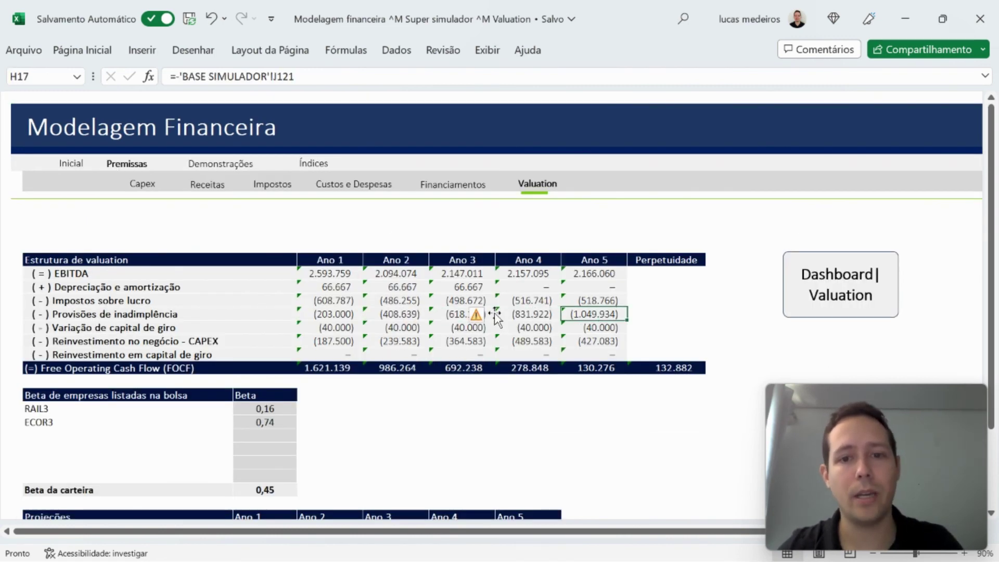
{"action": "key", "text": "F2"}
{"action": "key", "text": "Return"}
{"action": "key", "text": "Up"}
{"action": "key", "text": "Right"}
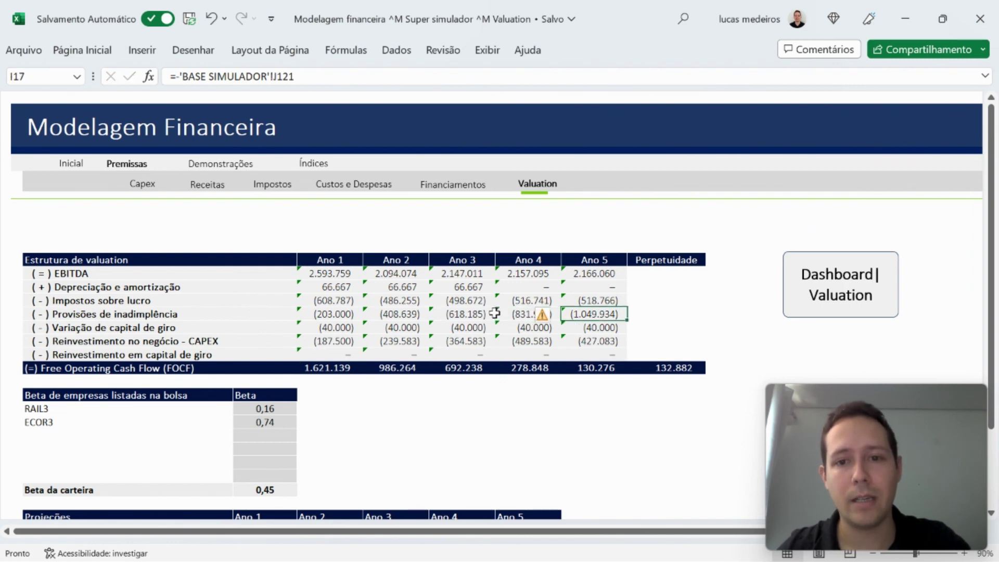
{"action": "key", "text": "F2"}
{"action": "key", "text": "Escape"}
{"action": "key", "text": "Down"}
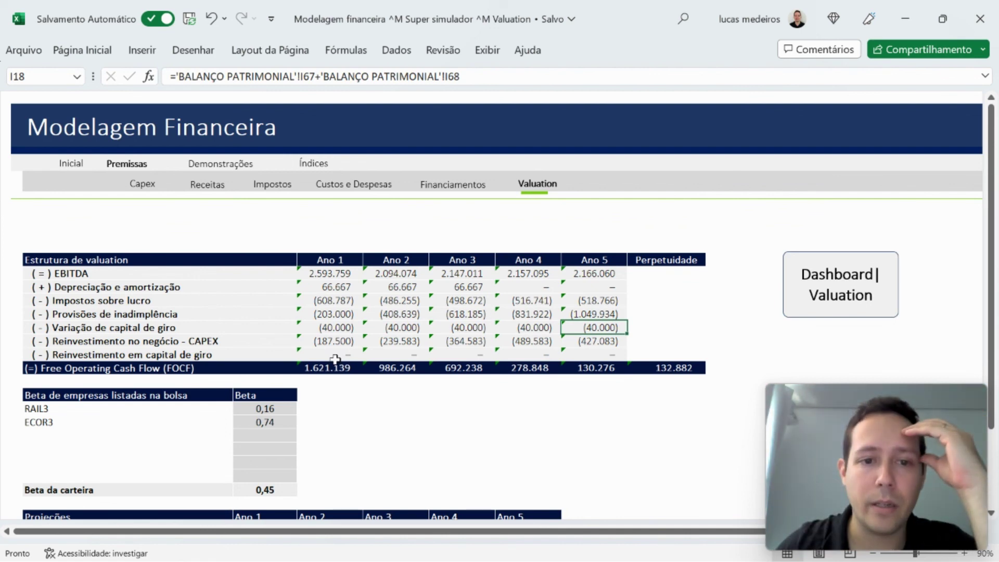
Select the Free Operating Cash Flow row from Ano 1 to Perpetuidade, then return to the Simulador's Tabela de indicadores.
{"action": "left_click_drag", "start_coordinate": [327, 368], "coordinate": [657, 368]}
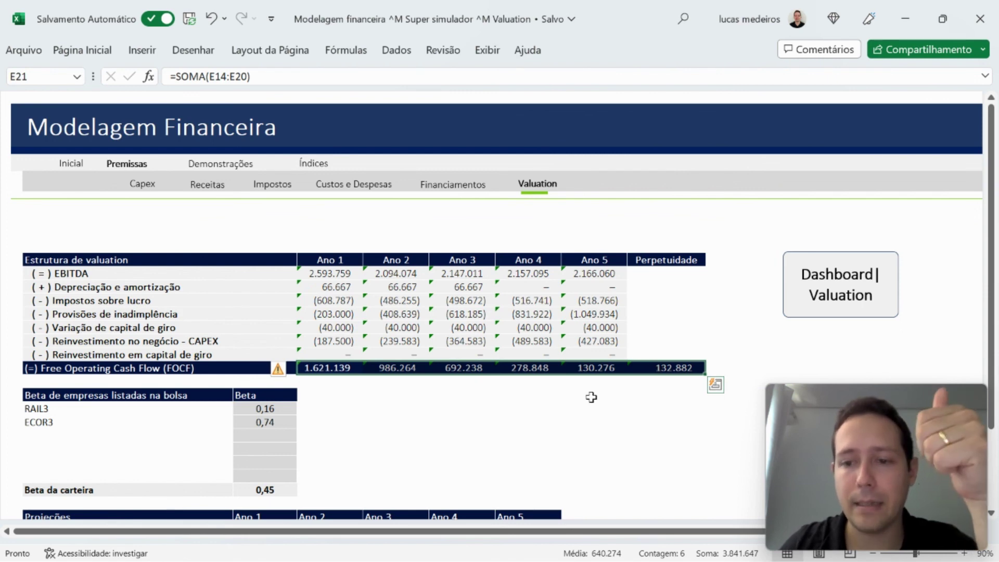
{"action": "left_click", "coordinate": [845, 302]}
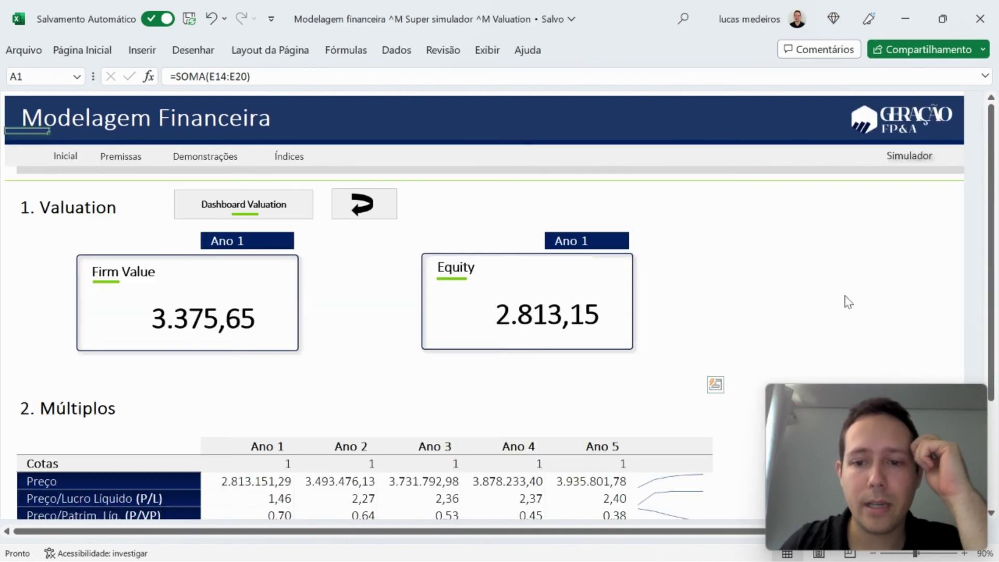
{"action": "left_click", "coordinate": [907, 163]}
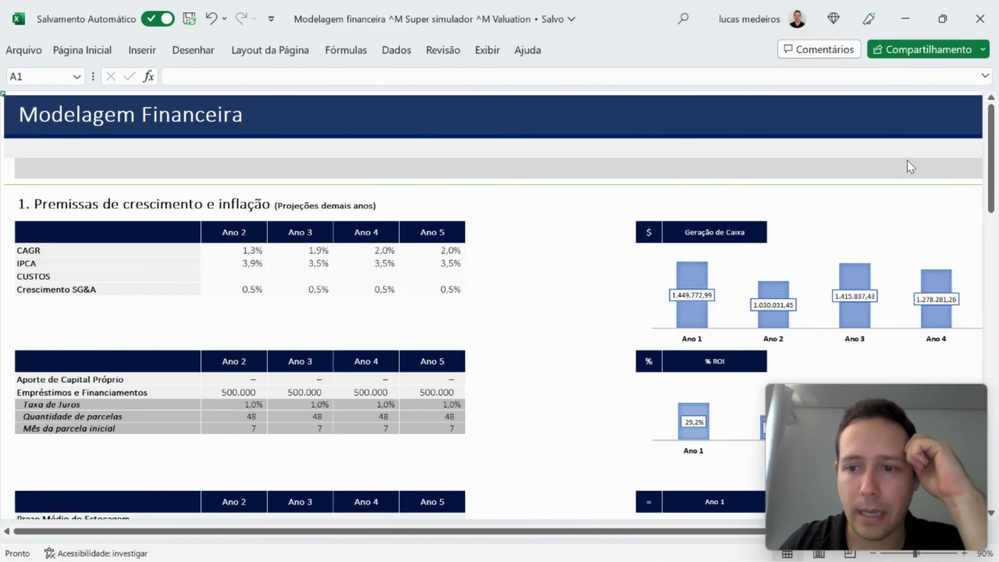
{"action": "scroll", "coordinate": [553, 363], "scroll_direction": "down", "scroll_amount": 6}
{"action": "scroll", "coordinate": [553, 365], "scroll_direction": "down", "scroll_amount": 3}
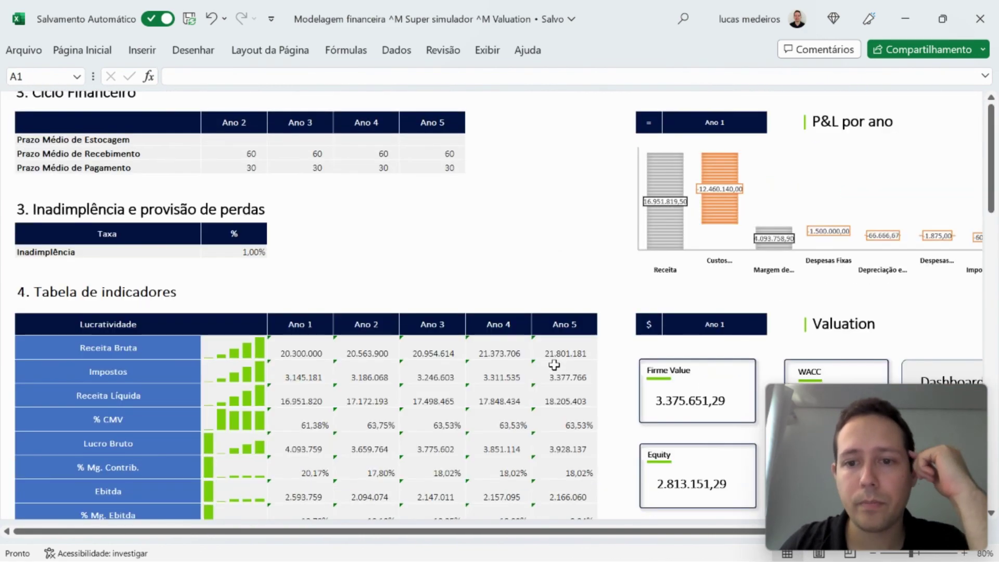
{"action": "scroll", "coordinate": [554, 365], "scroll_direction": "down", "scroll_amount": 2}
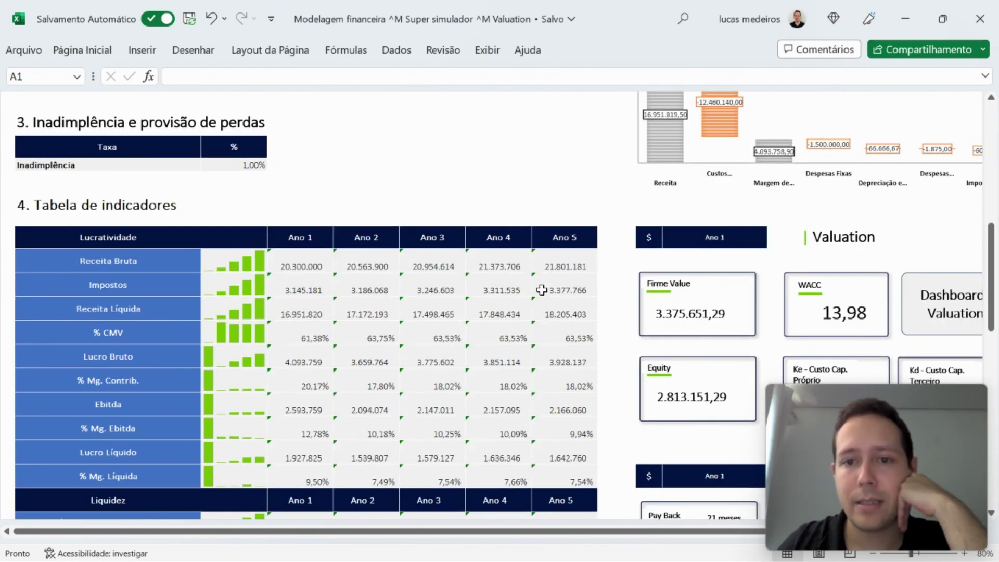
Compare the Valuation indicators by switching their year to Ano 3, Ano 4 and Ano 5, and set it back to Ano 1.
{"action": "scroll", "coordinate": [542, 289], "scroll_direction": "down", "scroll_amount": 1}
{"action": "scroll", "coordinate": [542, 289], "scroll_direction": "right", "scroll_amount": 1}
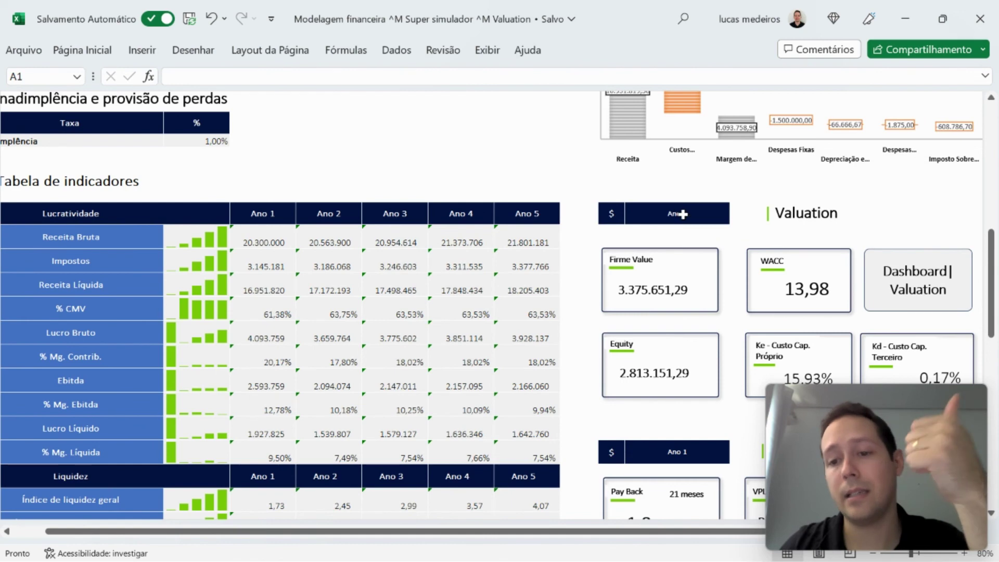
{"action": "left_click", "coordinate": [682, 214]}
{"action": "left_click", "coordinate": [737, 217]}
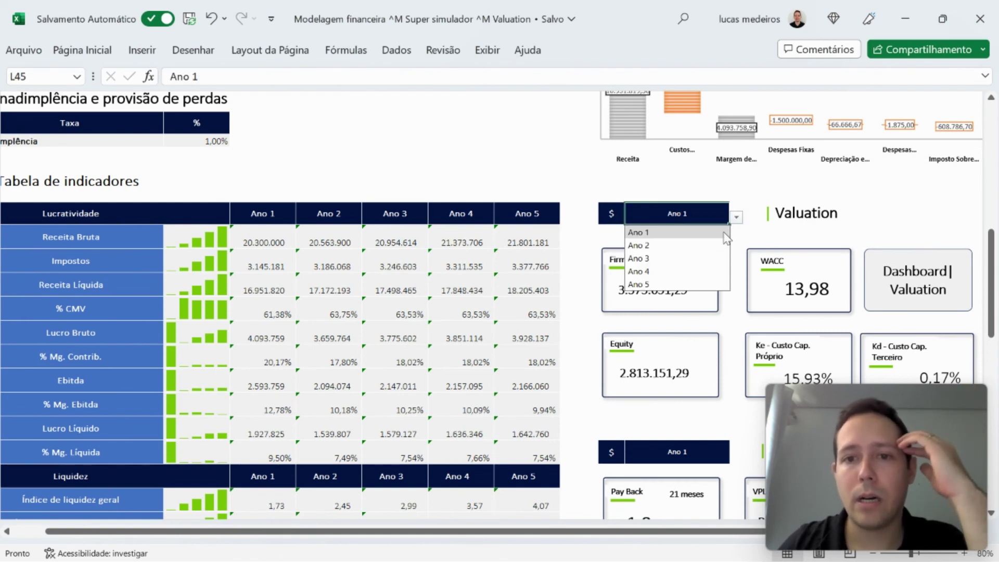
{"action": "left_click", "coordinate": [668, 259]}
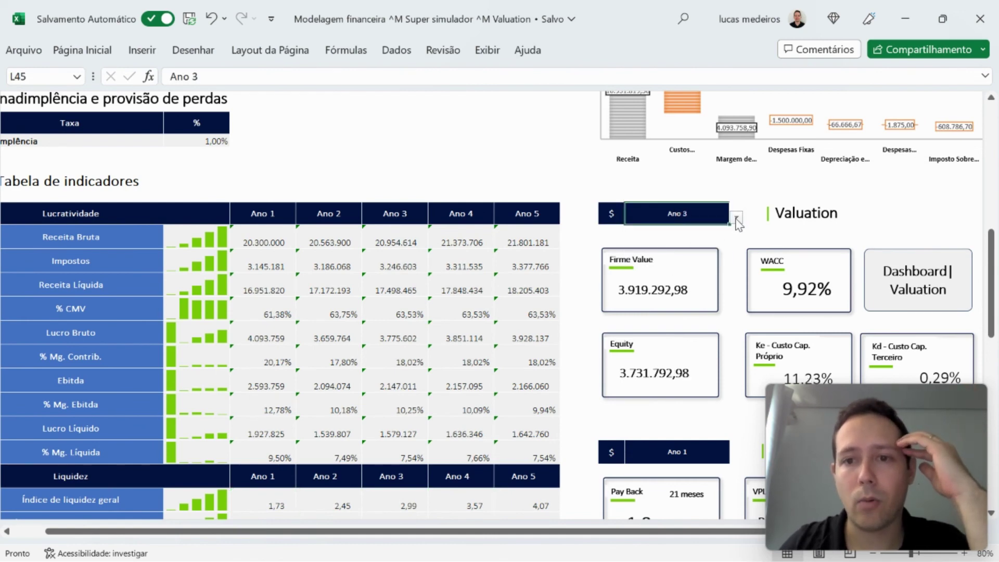
{"action": "left_click", "coordinate": [737, 219]}
{"action": "left_click", "coordinate": [666, 270]}
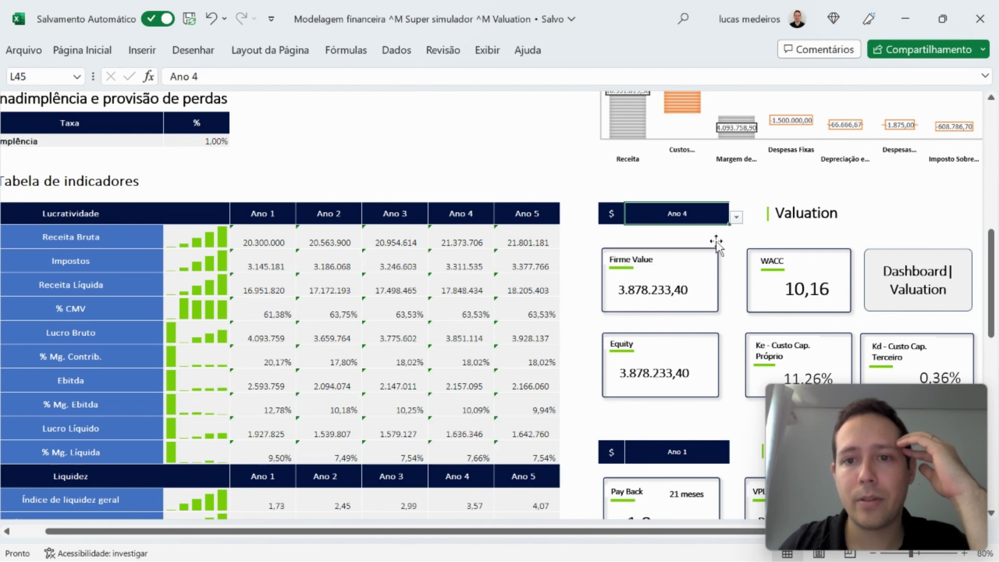
{"action": "left_click", "coordinate": [736, 217]}
{"action": "left_click", "coordinate": [683, 284]}
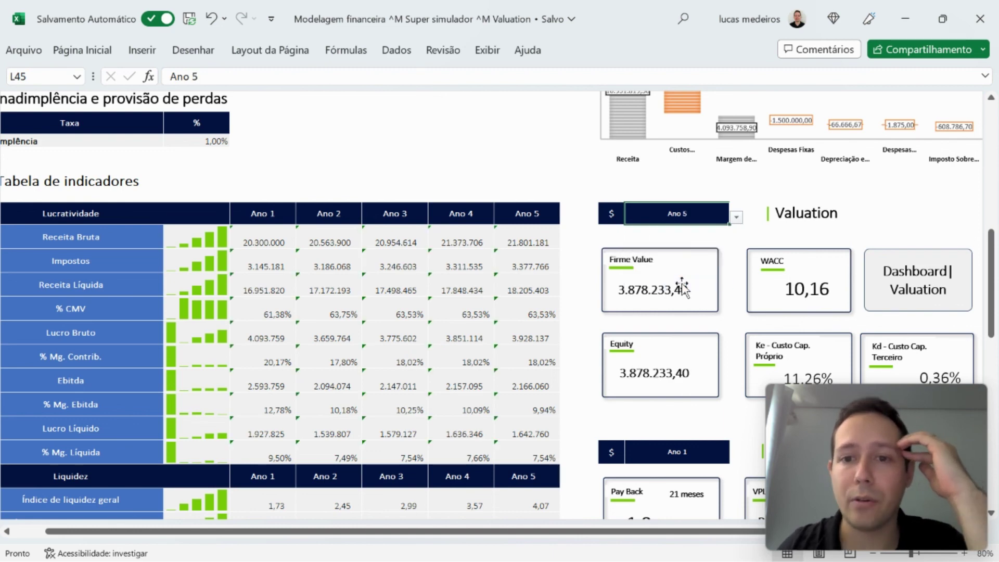
{"action": "left_click", "coordinate": [737, 217]}
{"action": "left_click", "coordinate": [667, 234]}
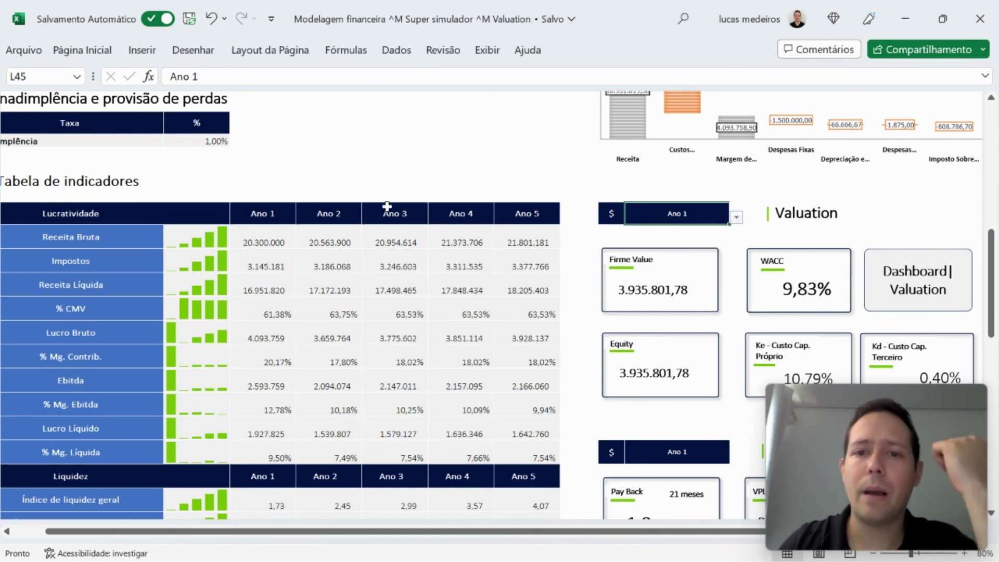
Set the Inadimplência rate to 1,5% in the Inadimplência e provisão de perdas section.
{"action": "scroll", "coordinate": [386, 207], "scroll_direction": "up", "scroll_amount": 2}
{"action": "scroll", "coordinate": [386, 207], "scroll_direction": "left", "scroll_amount": 1}
{"action": "left_click", "coordinate": [221, 167]}
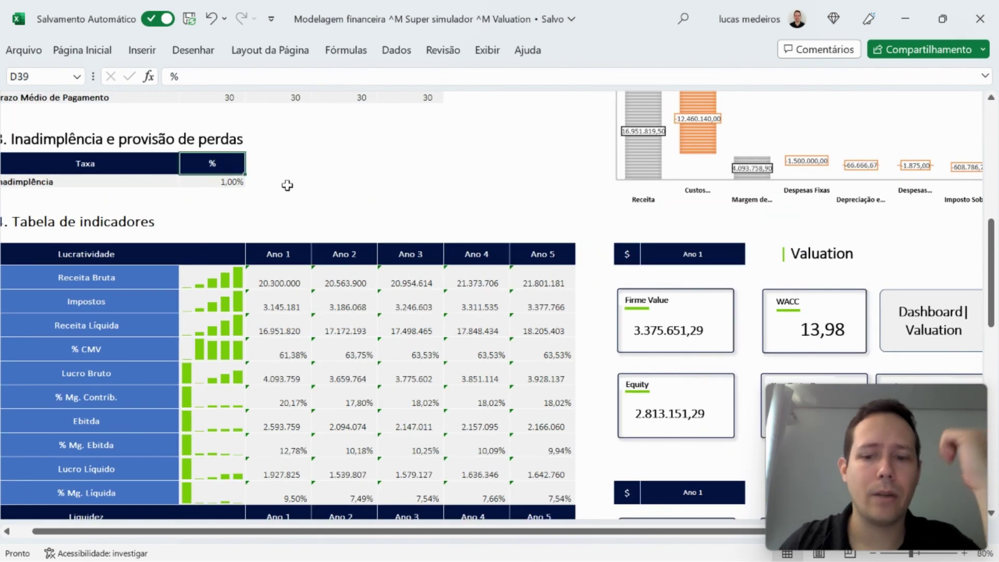
{"action": "key", "text": "Down"}
{"action": "type", "text": "1,5"}
{"action": "key", "text": "Return"}
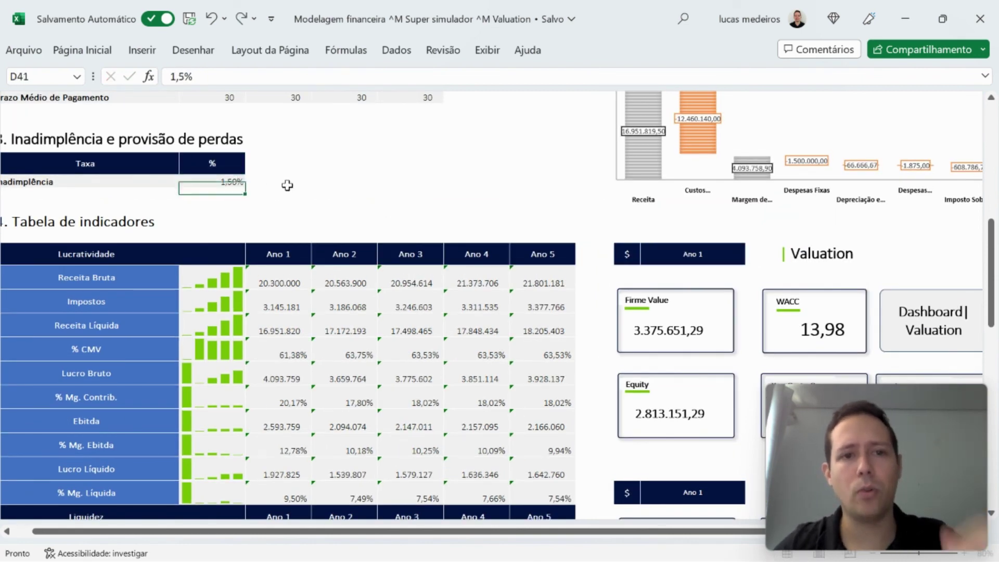
Review the Firme Value and Equity indicators alongside the Ciclo Financeiro premises under the new default rate.
{"action": "scroll", "coordinate": [294, 173], "scroll_direction": "up", "scroll_amount": 4}
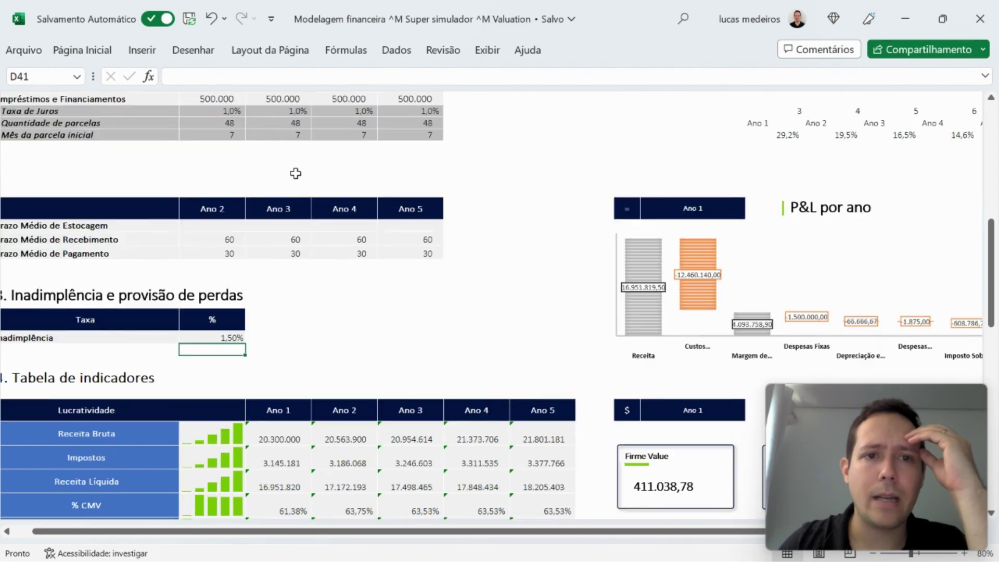
{"action": "scroll", "coordinate": [295, 173], "scroll_direction": "down", "scroll_amount": 2}
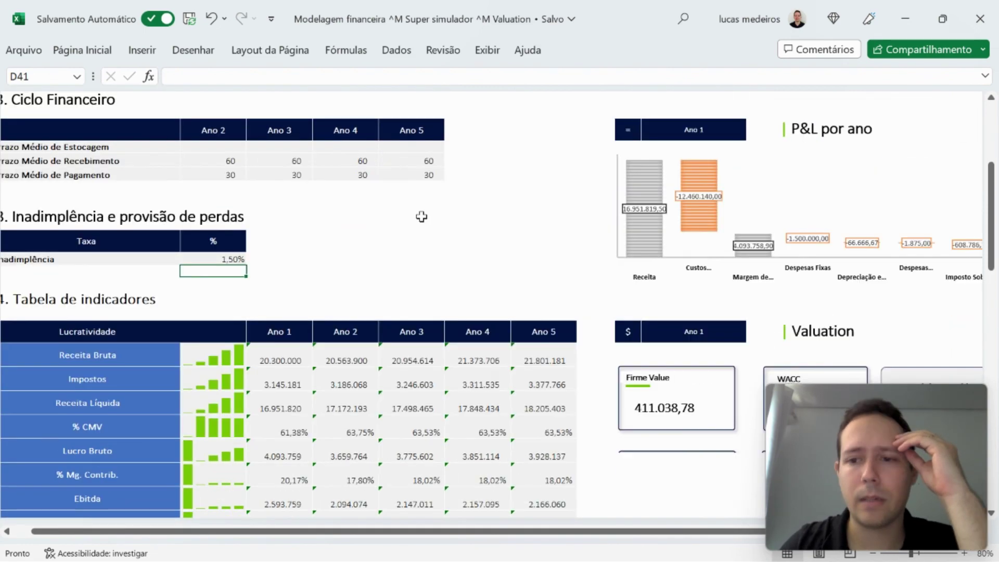
{"action": "scroll", "coordinate": [422, 217], "scroll_direction": "down", "scroll_amount": 1}
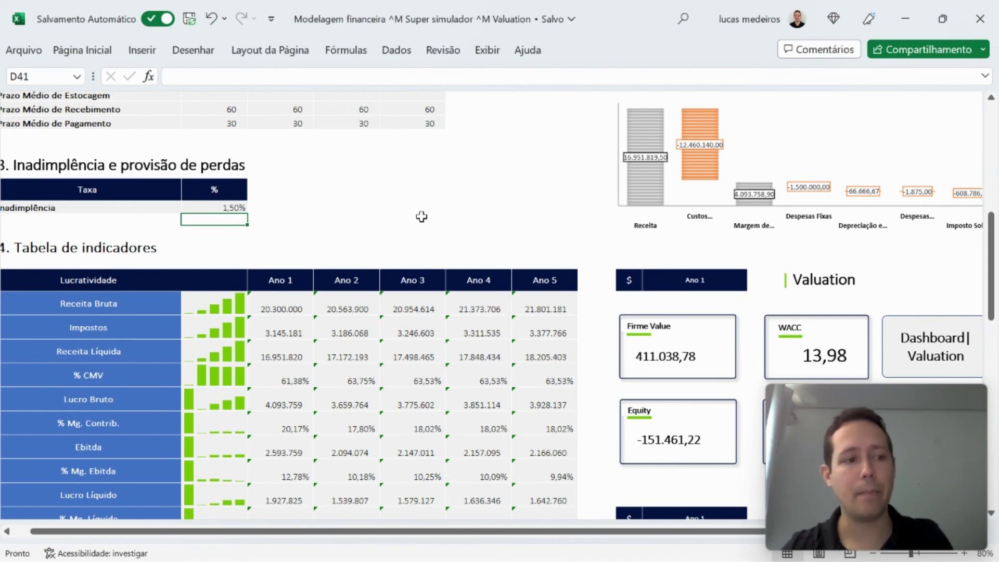
{"action": "scroll", "coordinate": [421, 216], "scroll_direction": "up", "scroll_amount": 1}
{"action": "scroll", "coordinate": [421, 216], "scroll_direction": "up", "scroll_amount": 1}
{"action": "scroll", "coordinate": [422, 216], "scroll_direction": "left", "scroll_amount": 1}
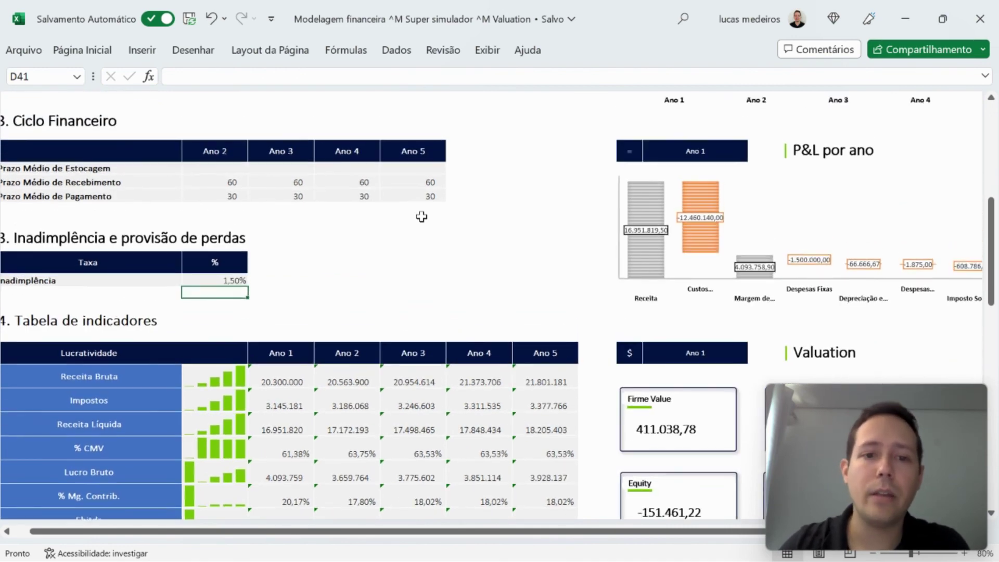
{"action": "scroll", "coordinate": [422, 217], "scroll_direction": "right", "scroll_amount": 1}
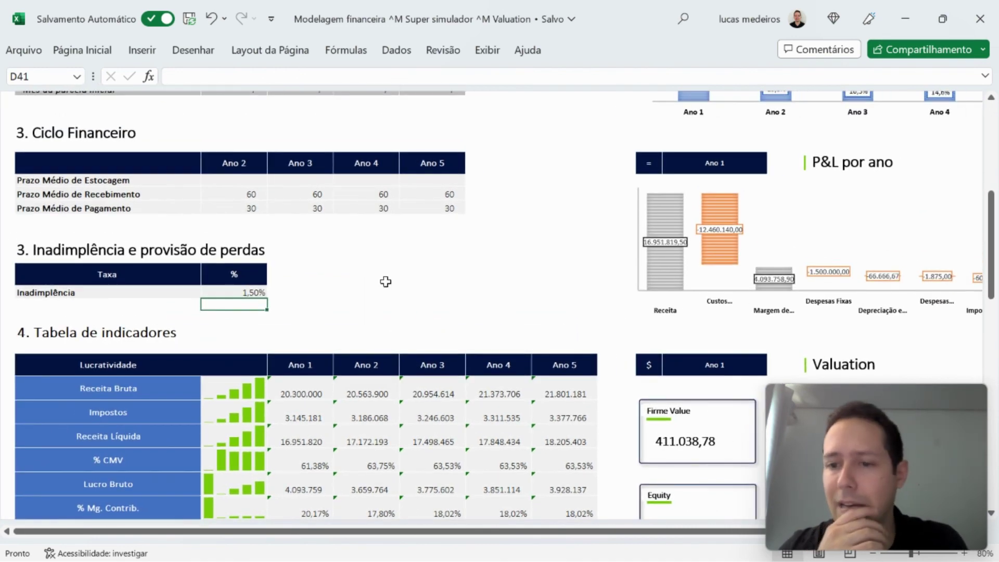
Set the CAGR growth premise to 3% for Ano 2 and Ano 3.
{"action": "scroll", "coordinate": [385, 282], "scroll_direction": "up", "scroll_amount": 3}
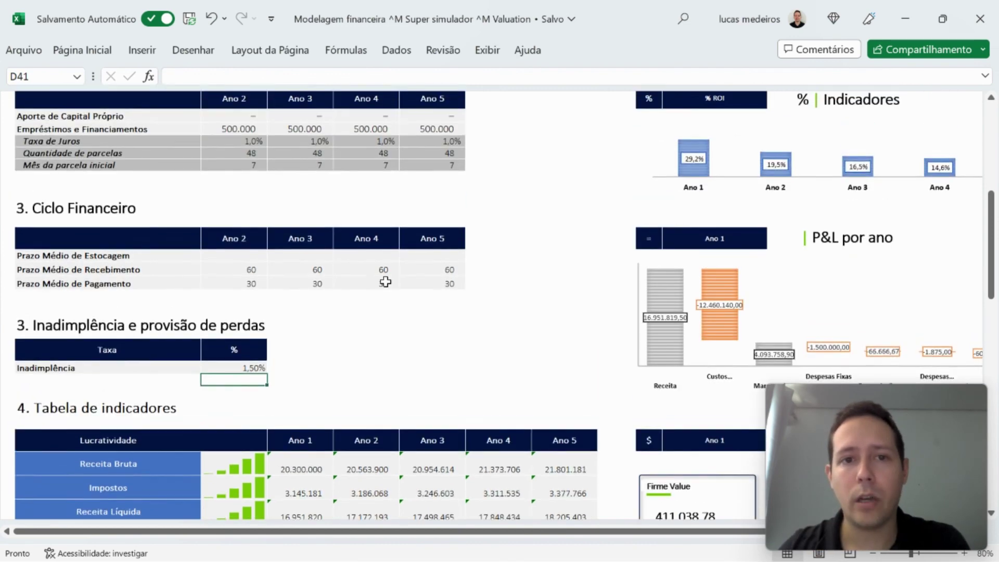
{"action": "scroll", "coordinate": [269, 193], "scroll_direction": "up", "scroll_amount": 3}
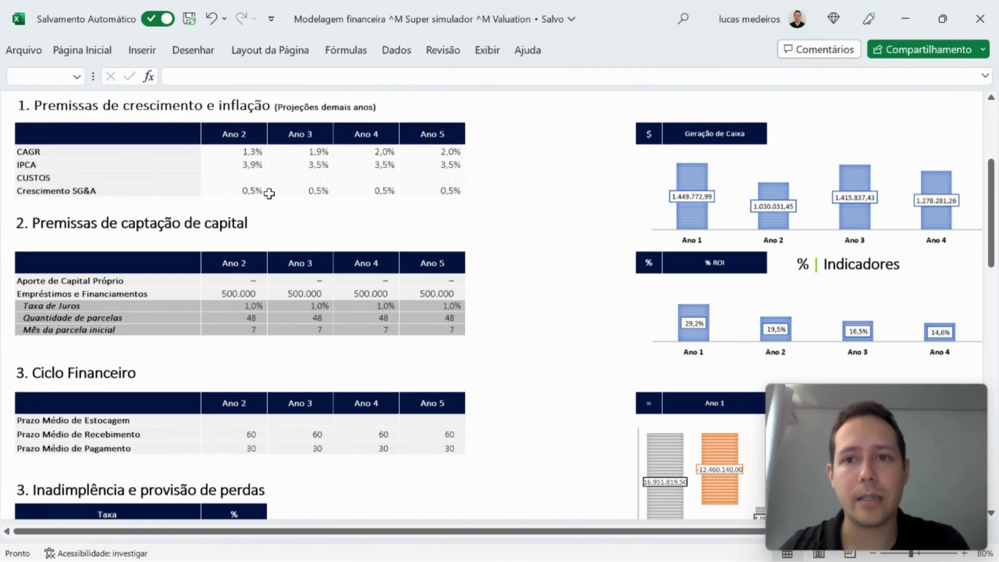
{"action": "left_click", "coordinate": [240, 160]}
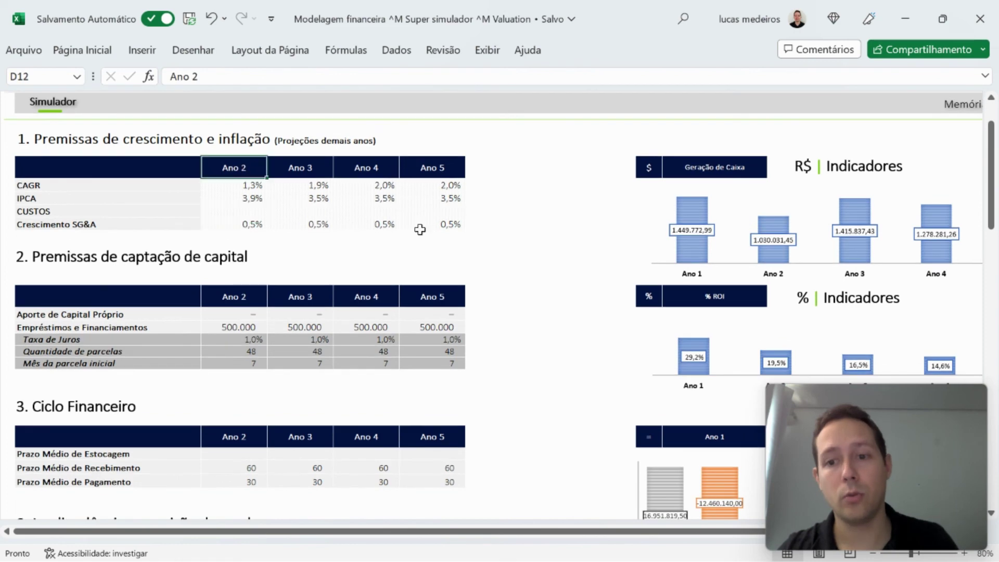
{"action": "key", "text": "Down"}
{"action": "type", "text": "3"}
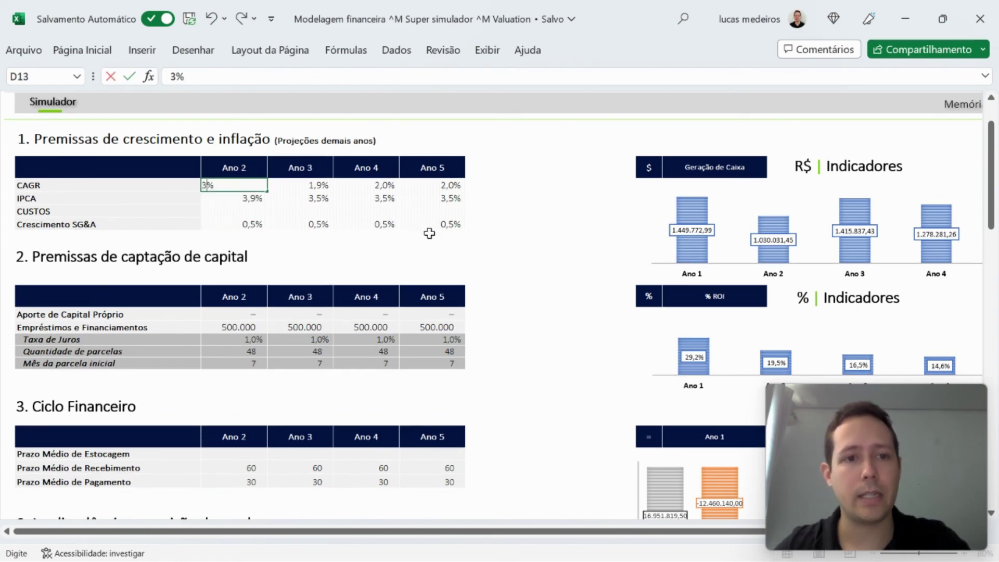
{"action": "key", "text": "Return"}
{"action": "key", "text": "Up"}
{"action": "key", "text": "Right"}
{"action": "type", "text": "3"}
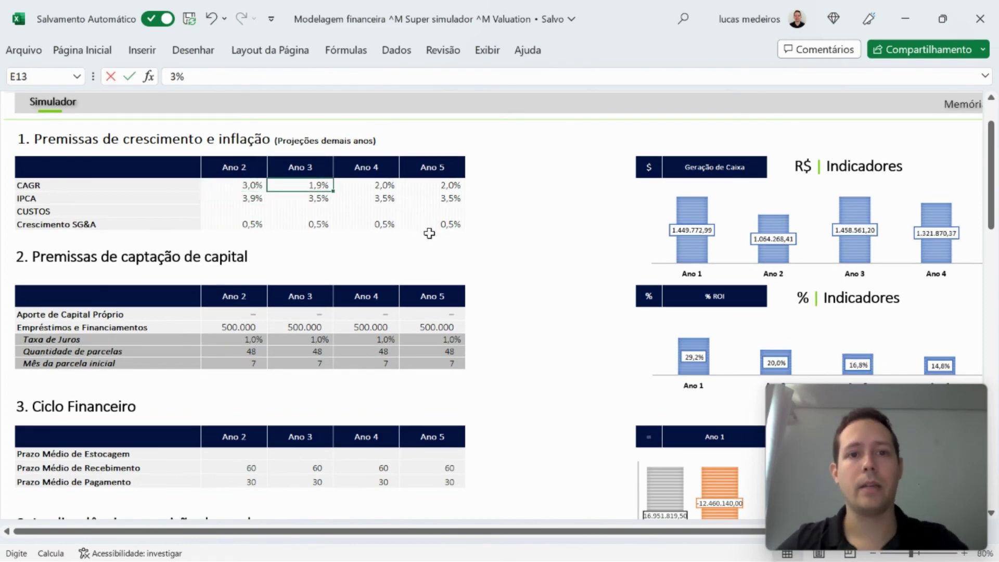
{"action": "key", "text": "Right"}
Set the CAGR growth premise to 3% for Ano 4 and Ano 5.
{"action": "key", "text": "Up"}
{"action": "key", "text": "Down"}
{"action": "type", "text": "3"}
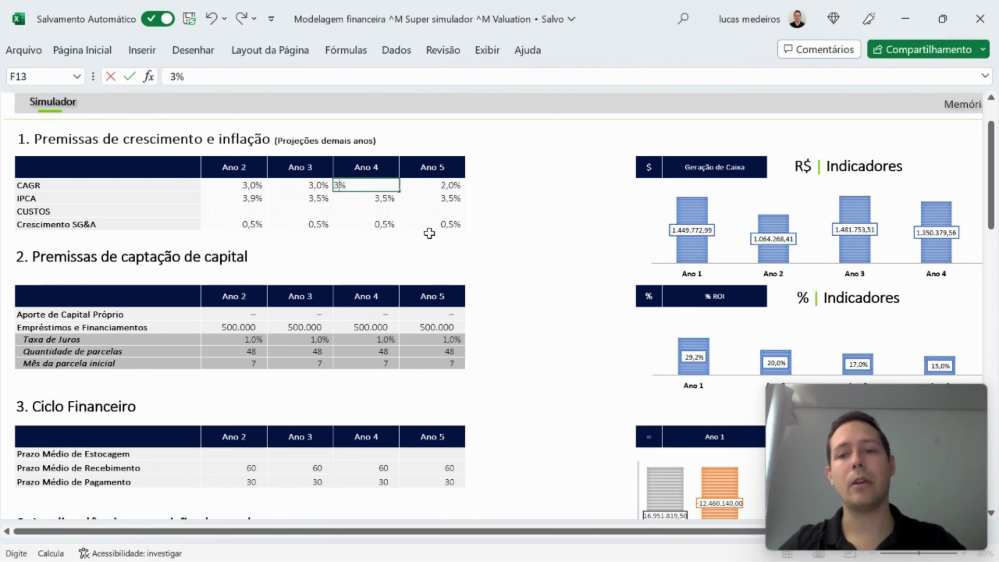
{"action": "key", "text": "Return"}
{"action": "key", "text": "Up"}
{"action": "key", "text": "Right"}
{"action": "type", "text": "3"}
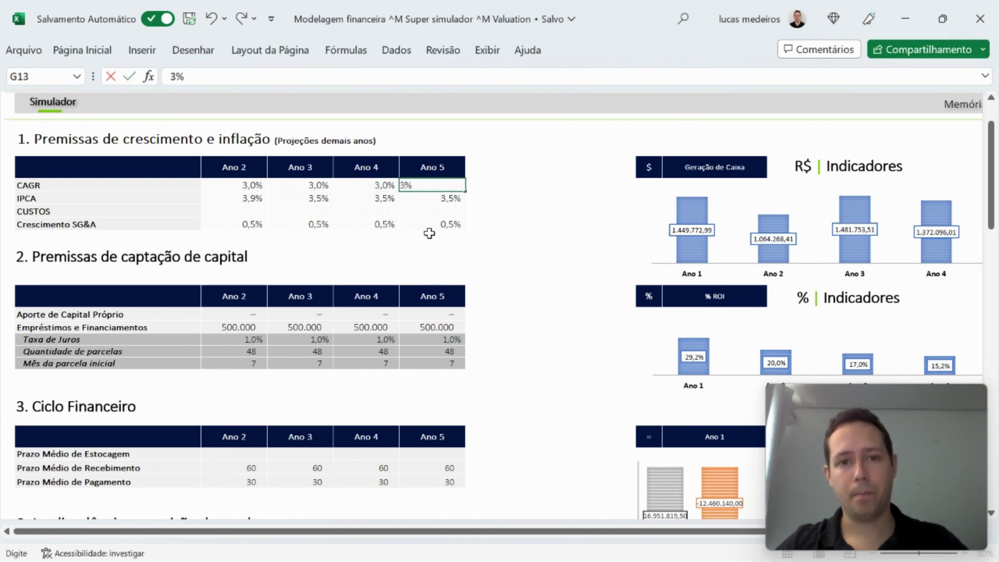
{"action": "key", "text": "Return"}
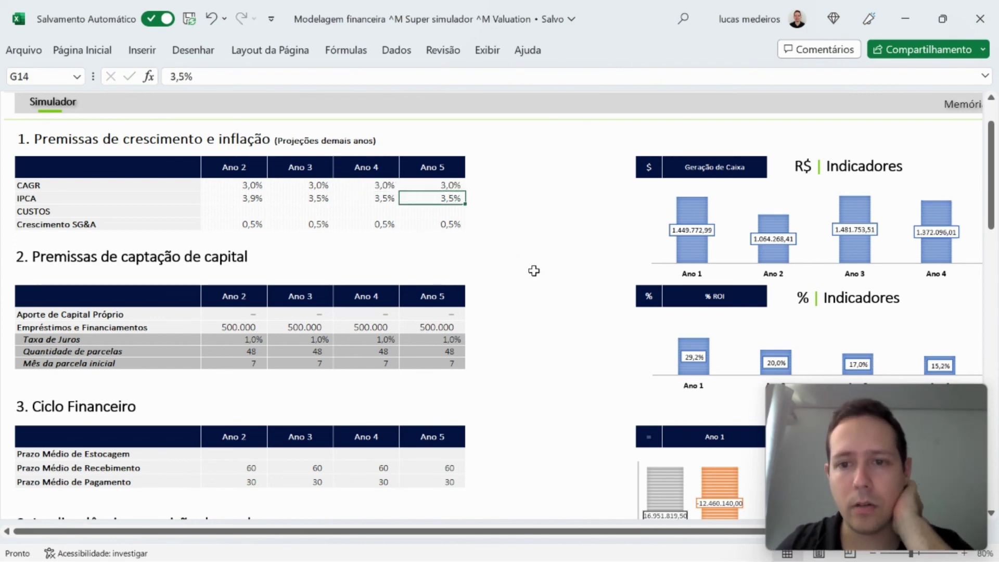
Examine the Tabela de indicadores, valuation and viability figures under the 3% growth premises, including liquidity, capital structure and profitability.
{"action": "scroll", "coordinate": [534, 271], "scroll_direction": "down", "scroll_amount": 2}
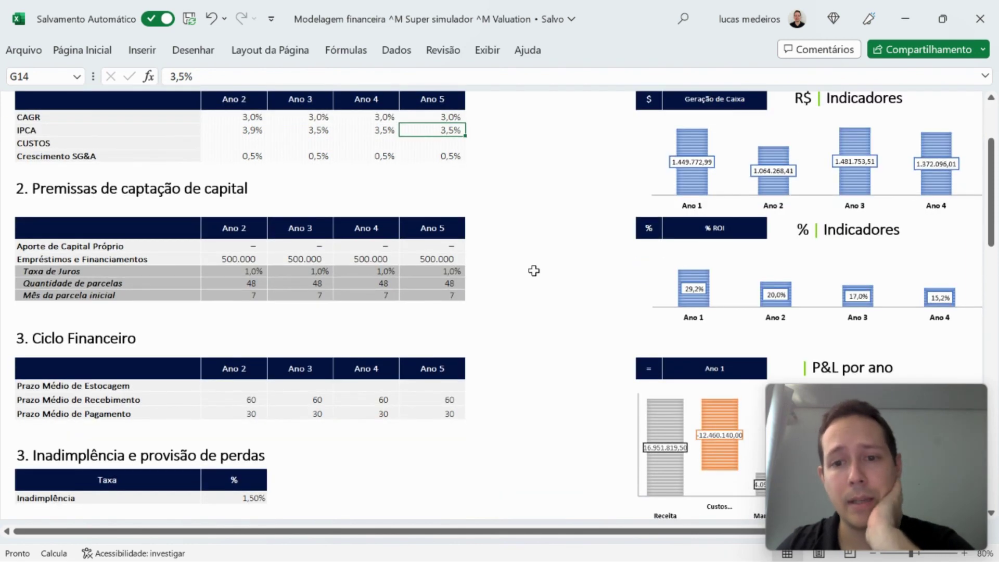
{"action": "scroll", "coordinate": [534, 270], "scroll_direction": "down", "scroll_amount": 4}
{"action": "scroll", "coordinate": [534, 271], "scroll_direction": "down", "scroll_amount": 7}
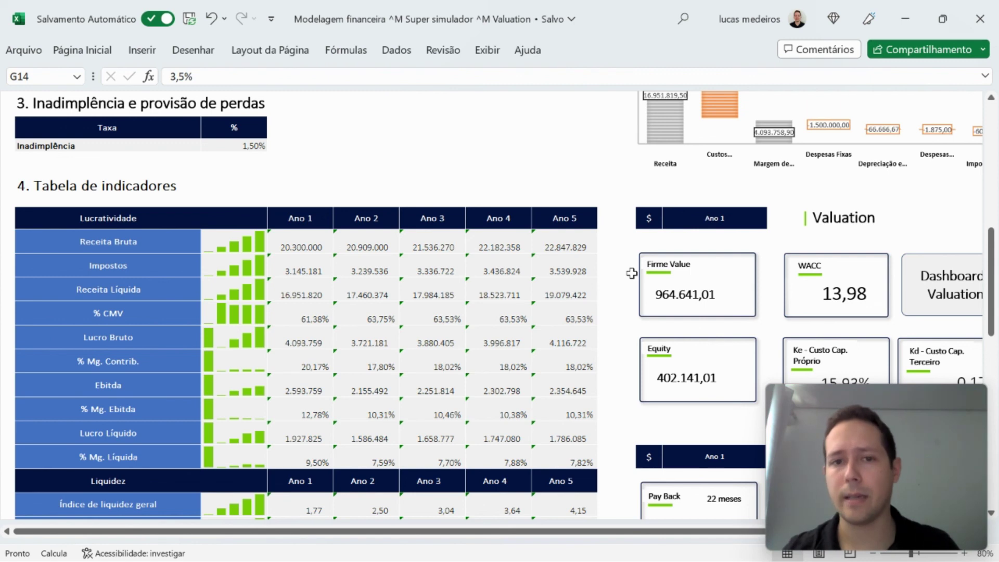
{"action": "scroll", "coordinate": [631, 274], "scroll_direction": "down", "scroll_amount": 3}
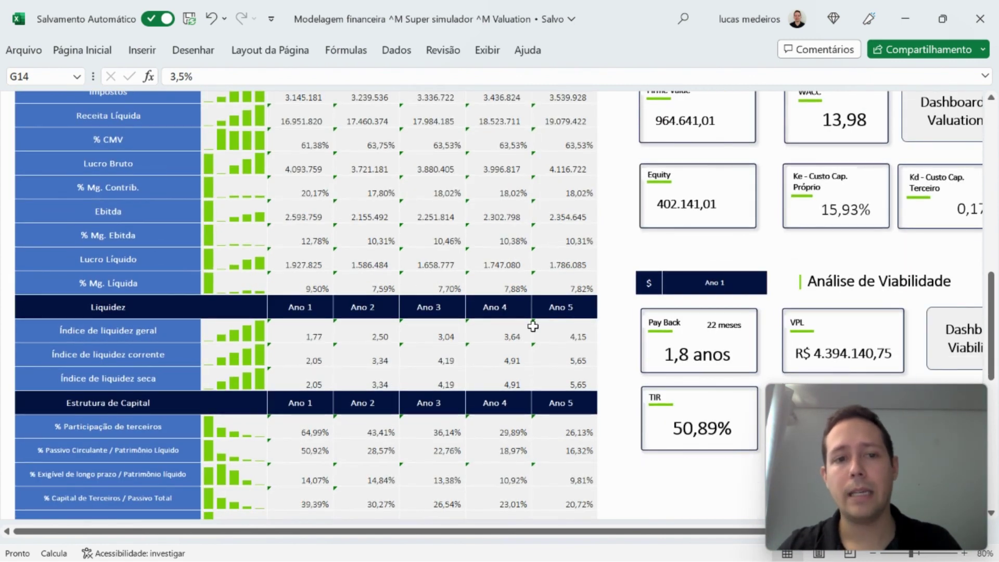
{"action": "scroll", "coordinate": [530, 323], "scroll_direction": "down", "scroll_amount": 2}
{"action": "scroll", "coordinate": [533, 327], "scroll_direction": "down", "scroll_amount": 1}
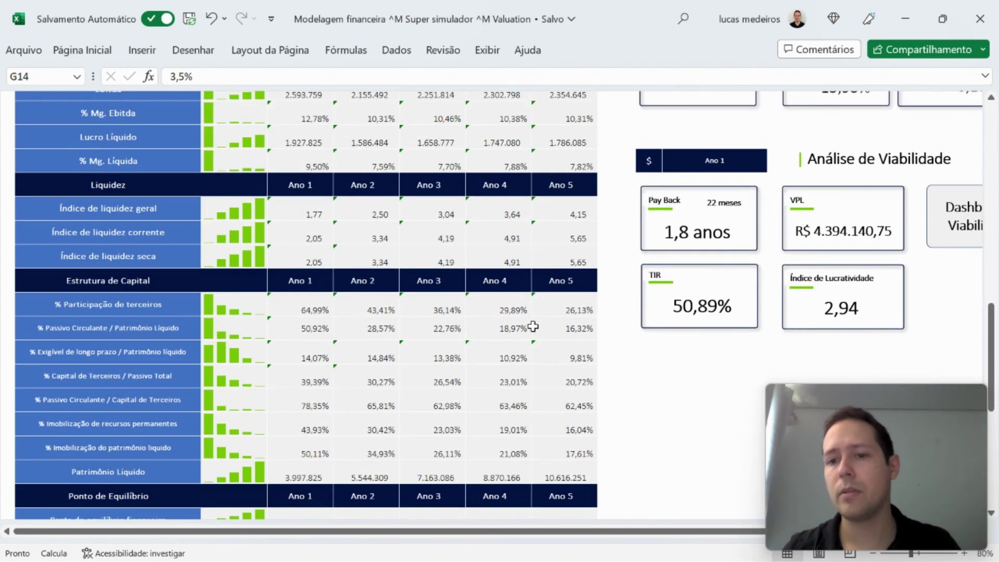
{"action": "scroll", "coordinate": [532, 326], "scroll_direction": "down", "scroll_amount": 3}
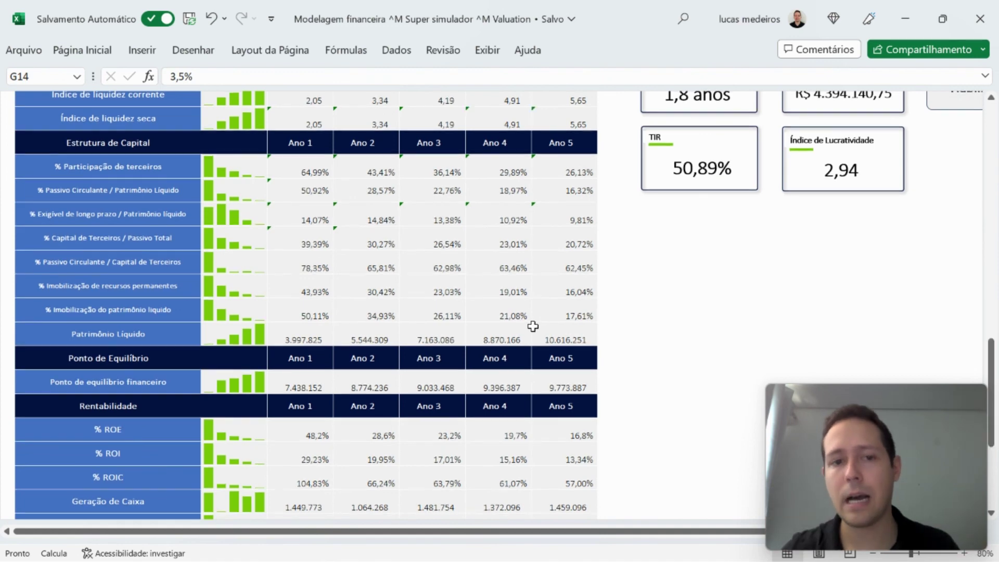
{"action": "scroll", "coordinate": [533, 326], "scroll_direction": "down", "scroll_amount": 4}
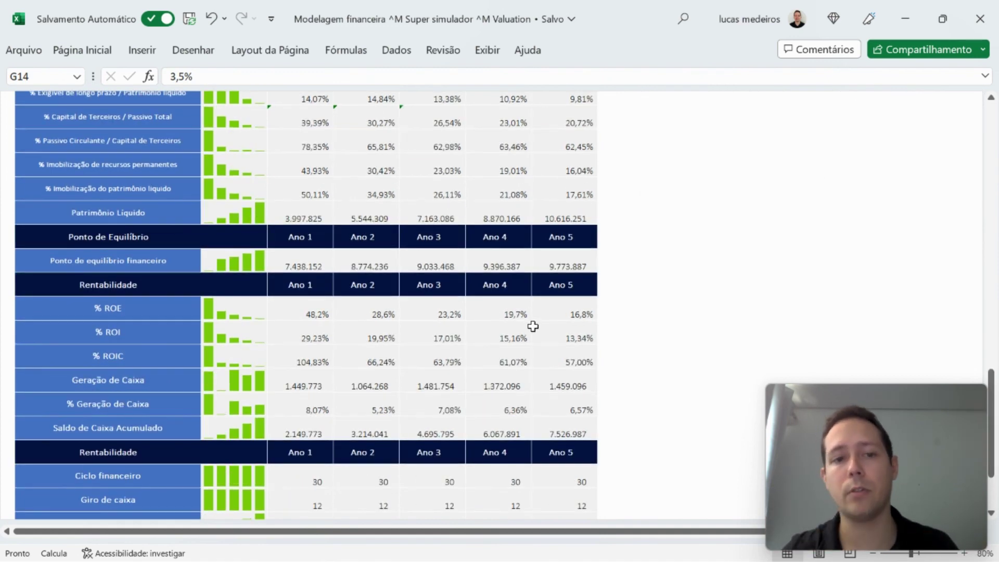
{"action": "scroll", "coordinate": [533, 326], "scroll_direction": "down", "scroll_amount": 1}
{"action": "scroll", "coordinate": [533, 326], "scroll_direction": "up", "scroll_amount": 15}
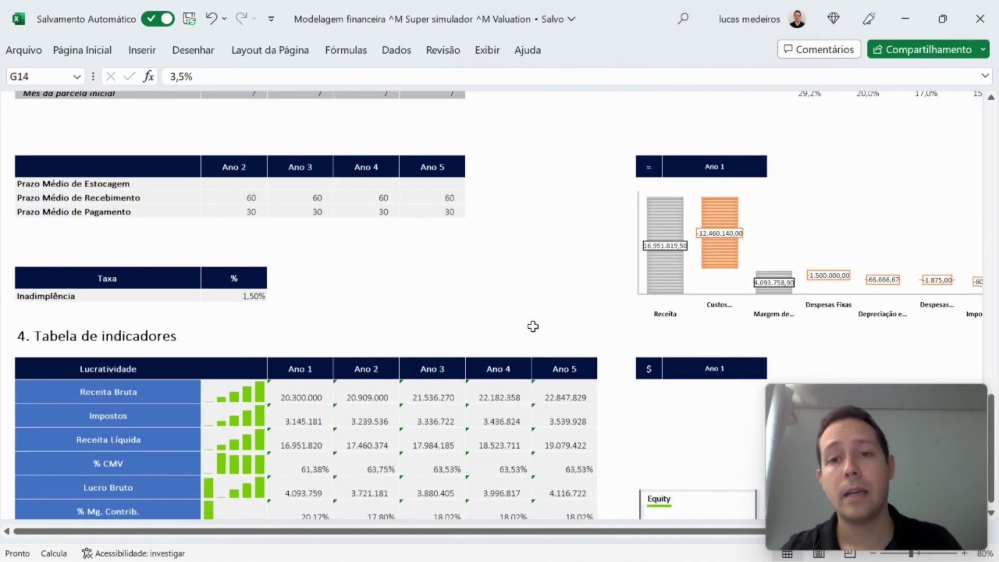
{"action": "scroll", "coordinate": [533, 326], "scroll_direction": "up", "scroll_amount": 6}
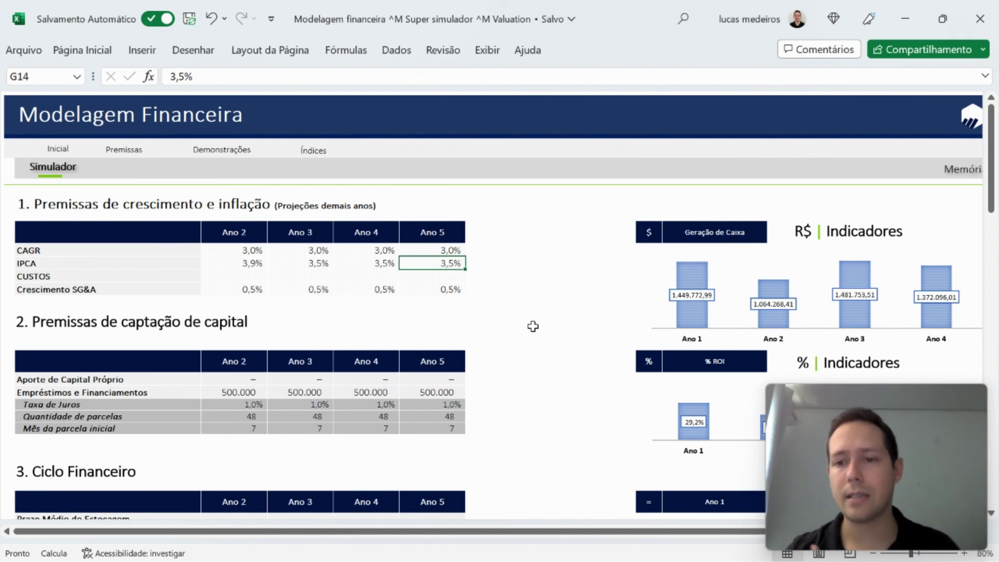
{"action": "scroll", "coordinate": [533, 326], "scroll_direction": "down", "scroll_amount": 6}
{"action": "scroll", "coordinate": [532, 326], "scroll_direction": "up", "scroll_amount": 5}
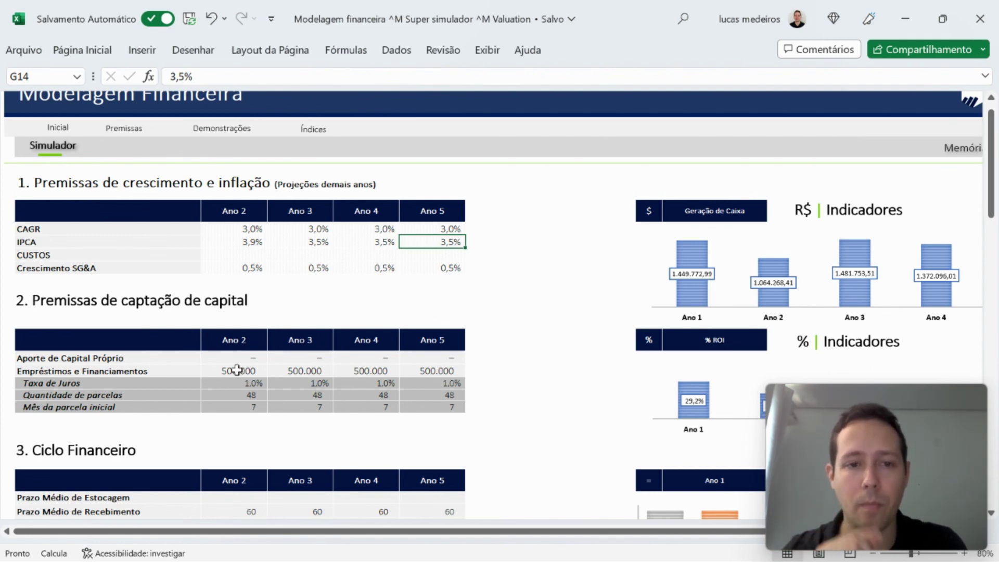
Clear the Empréstimos e Financiamentos amounts, interest rates, instalment counts and initial instalment months for Ano 2 through Ano 5.
{"action": "left_click_drag", "start_coordinate": [237, 370], "coordinate": [449, 402]}
{"action": "key", "text": "Delete"}
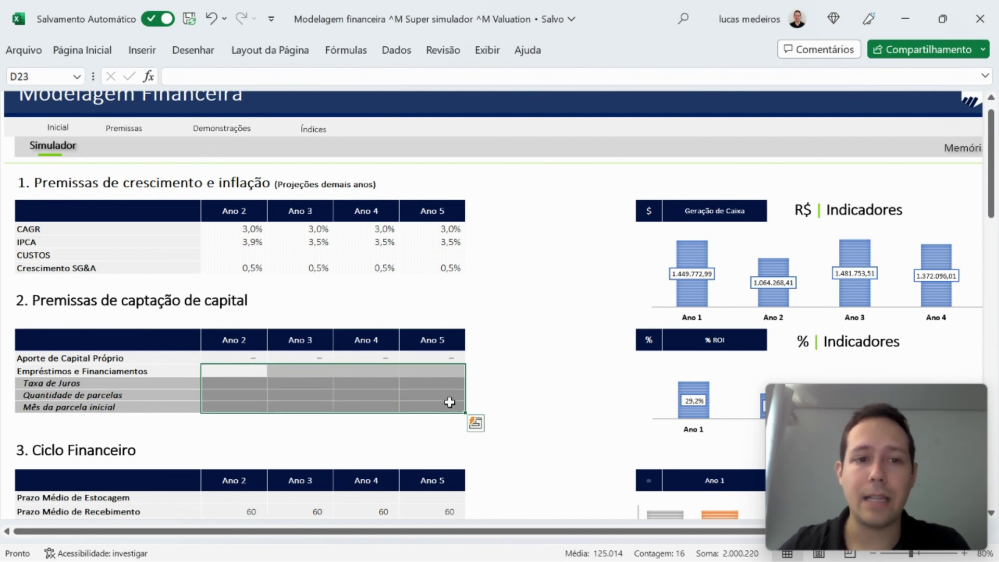
{"action": "left_click", "coordinate": [152, 301]}
{"action": "left_click", "coordinate": [257, 369]}
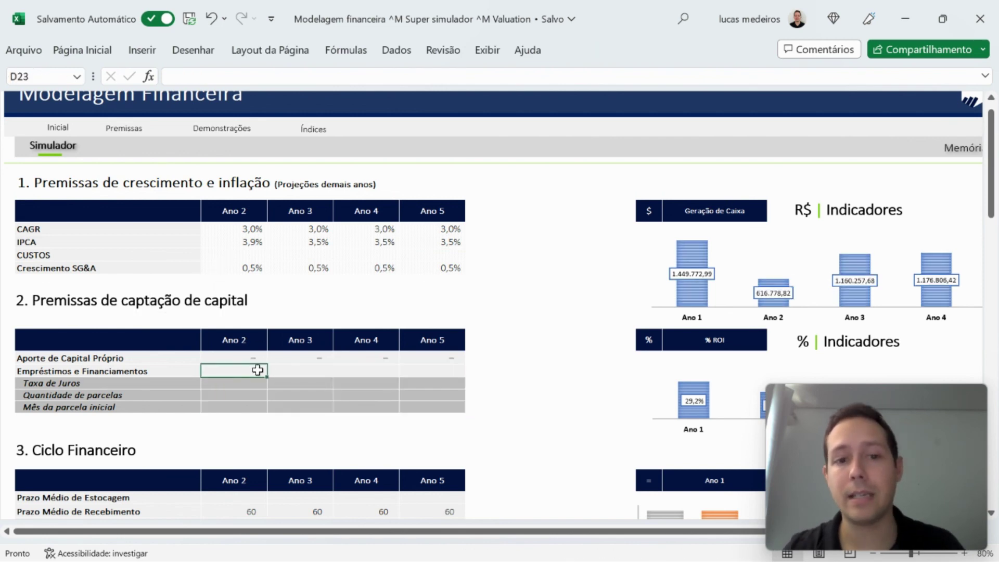
{"action": "scroll", "coordinate": [463, 265], "scroll_direction": "up", "scroll_amount": 1}
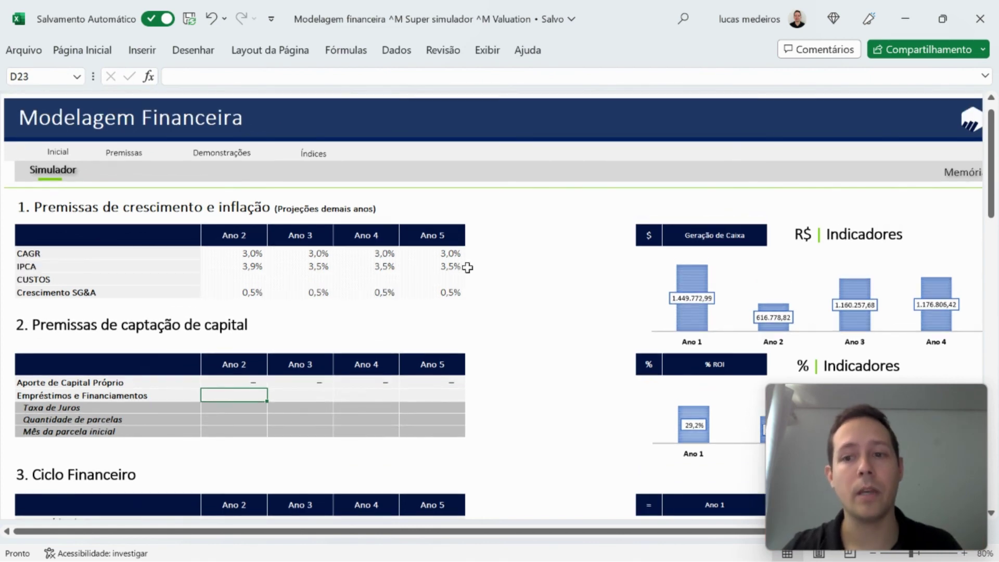
Open the Capex premises for the remaining years and locate the Ano 5 table.
{"action": "left_click", "coordinate": [126, 152]}
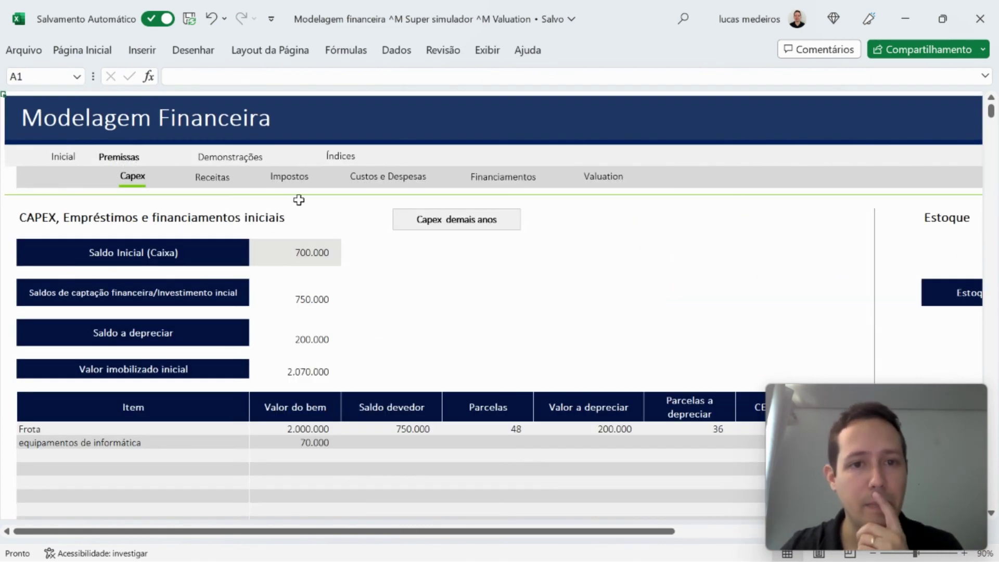
{"action": "left_click", "coordinate": [431, 225]}
{"action": "scroll", "coordinate": [341, 415], "scroll_direction": "down", "scroll_amount": 5}
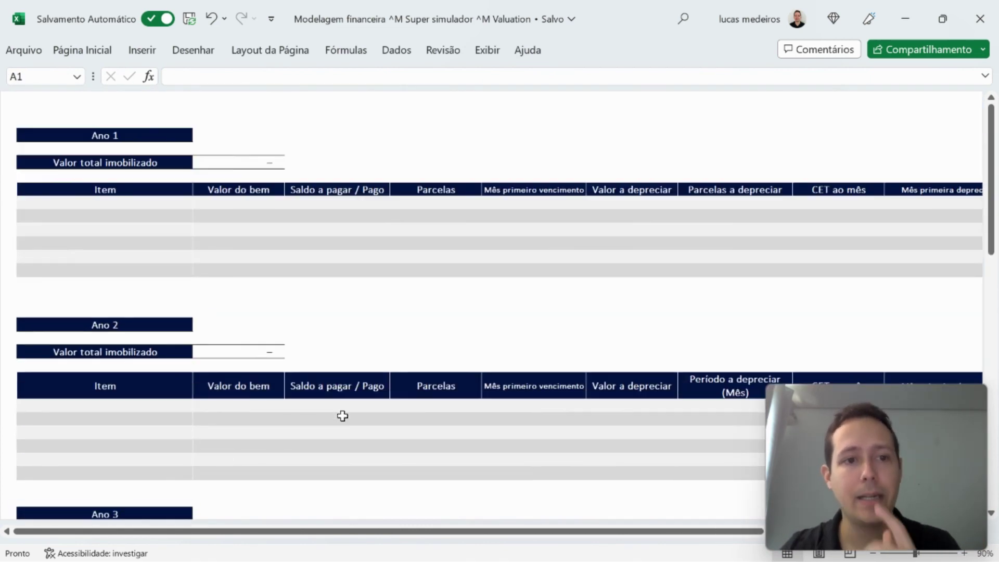
{"action": "scroll", "coordinate": [343, 415], "scroll_direction": "down", "scroll_amount": 9}
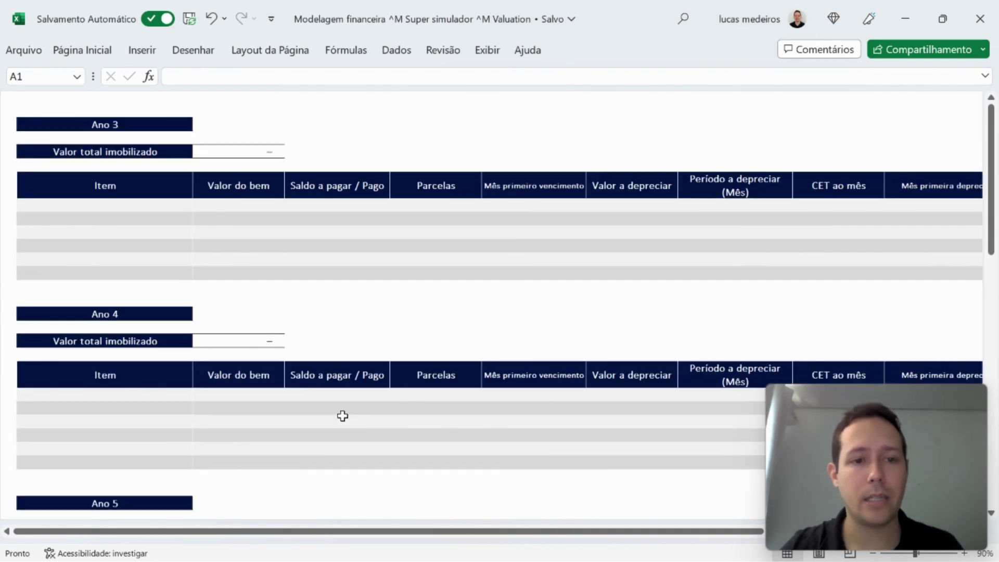
{"action": "scroll", "coordinate": [342, 415], "scroll_direction": "down", "scroll_amount": 6}
Enter frota as the first item of the Ano 5 new CAPEX table.
{"action": "left_click", "coordinate": [116, 327]}
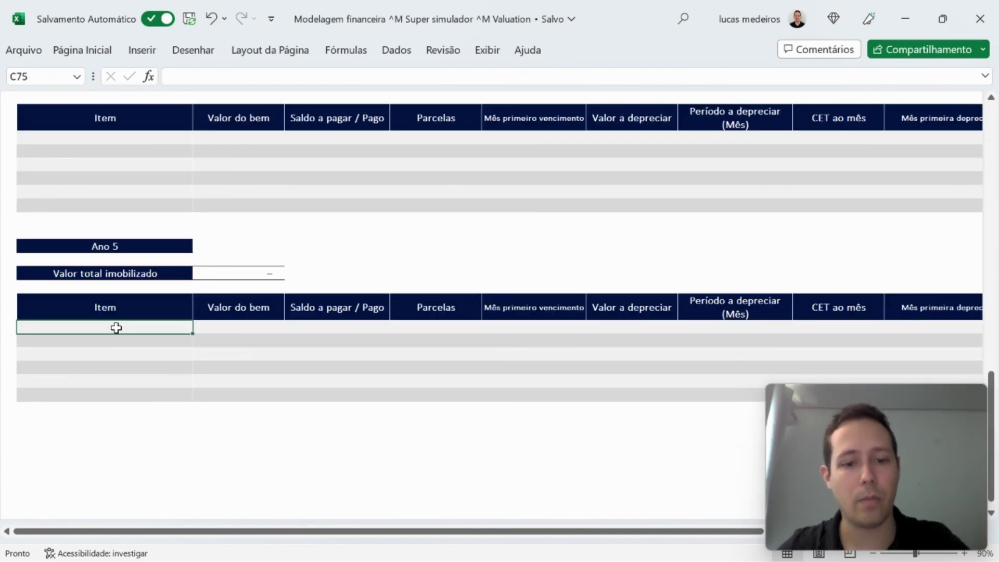
{"action": "type", "text": "forte"}
{"action": "key", "text": "BackSpace"}
{"action": "key", "text": "BackSpace"}
{"action": "key", "text": "BackSpace"}
{"action": "key", "text": "BackSpace"}
{"action": "type", "text": "r"}
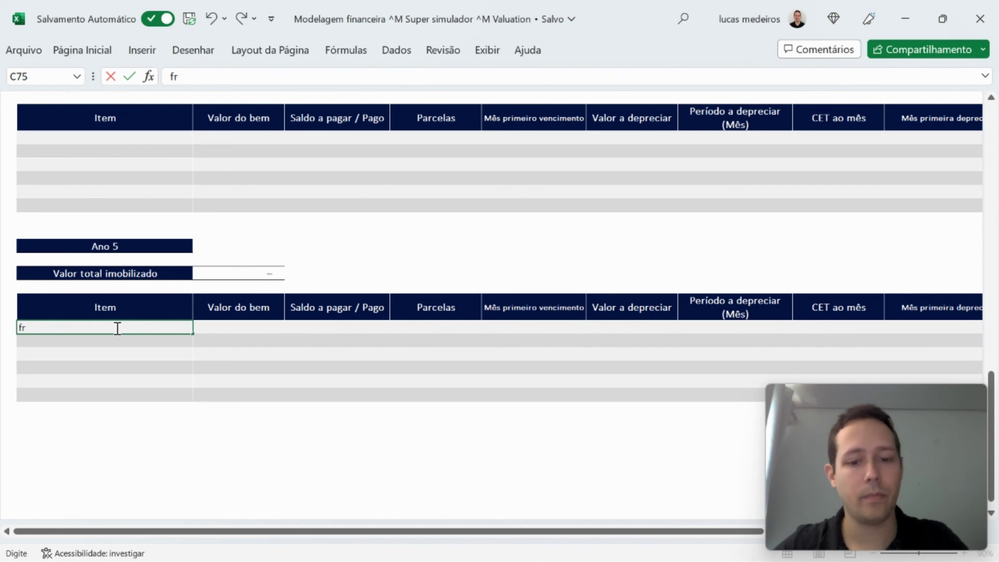
{"action": "type", "text": "ote"}
{"action": "key", "text": "BackSpace"}
{"action": "type", "text": "a"}
{"action": "key", "text": "Tab"}
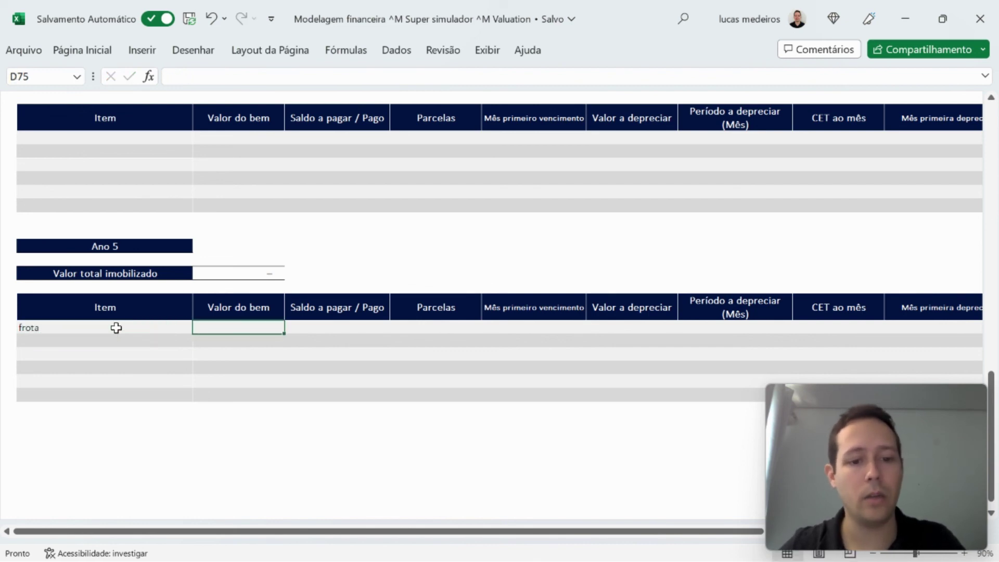
Set the frota item's Valor do bem and Saldo a pagar / Pago to 500.000 each in Ano 5.
{"action": "type", "text": "50000"}
{"action": "key", "text": "Return"}
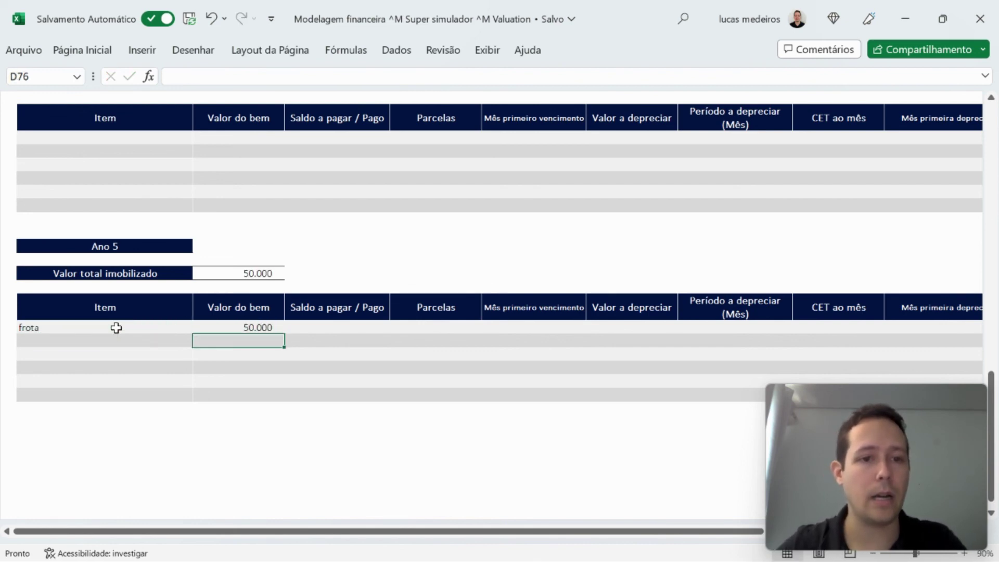
{"action": "key", "text": "Up"}
{"action": "key", "text": "F2"}
{"action": "type", "text": "00"}
{"action": "key", "text": "Tab"}
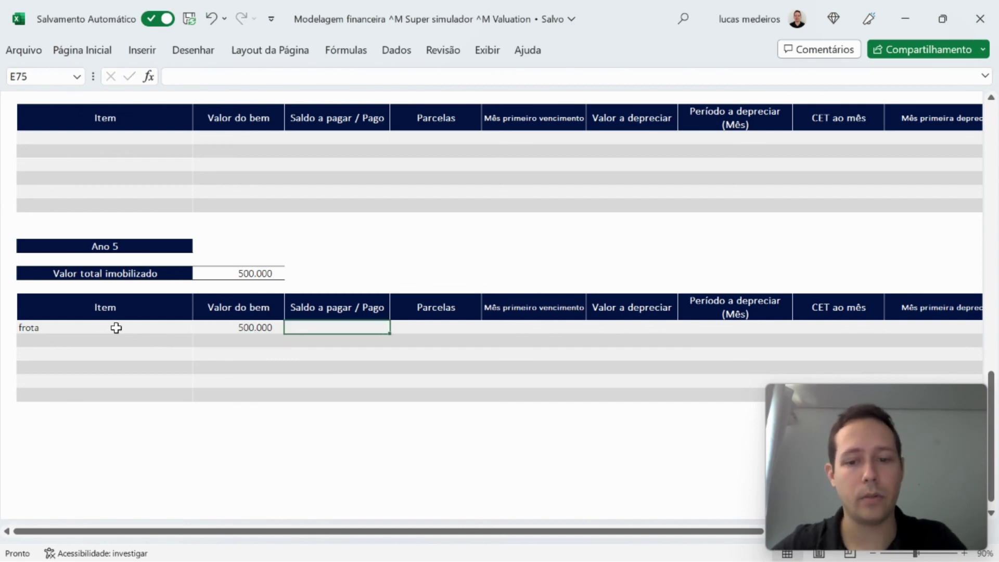
{"action": "type", "text": "500.000"}
{"action": "key", "text": "Return"}
{"action": "key", "text": "Up"}
{"action": "key", "text": "Tab"}
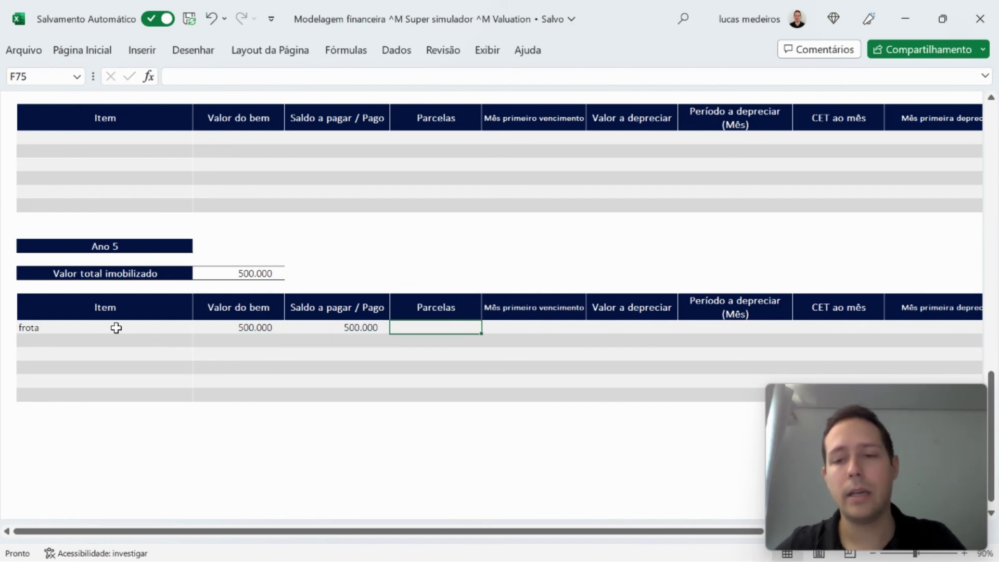
Return from the new CAPEX sheet to the Simulador premises.
{"action": "scroll", "coordinate": [364, 350], "scroll_direction": "right", "scroll_amount": 1}
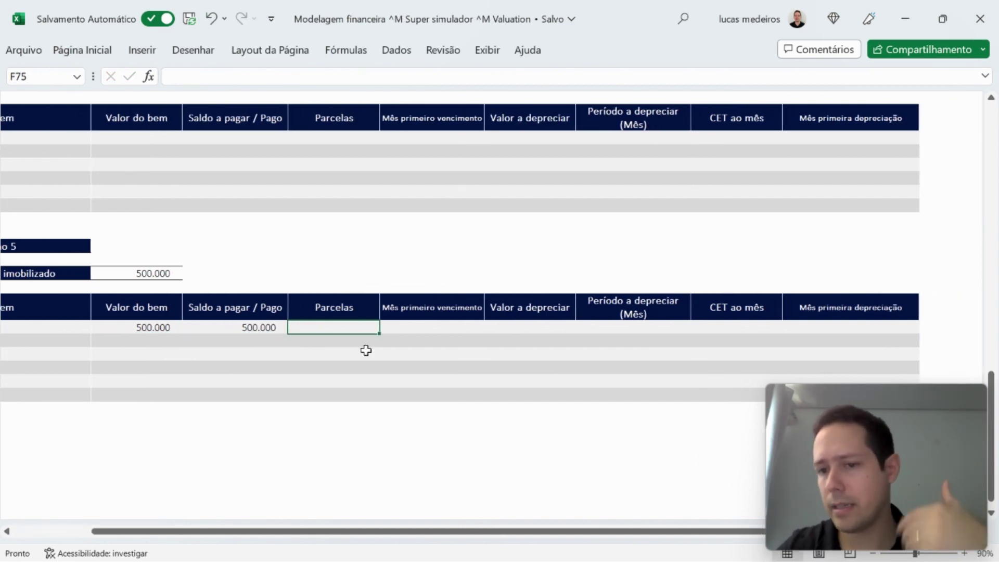
{"action": "scroll", "coordinate": [365, 350], "scroll_direction": "up", "scroll_amount": 20}
{"action": "scroll", "coordinate": [366, 350], "scroll_direction": "left", "scroll_amount": 1}
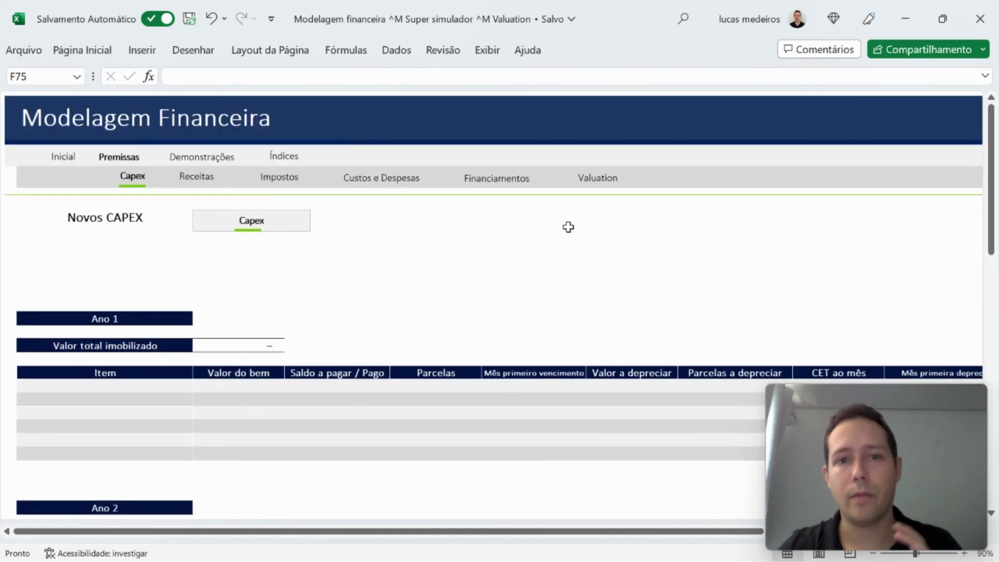
{"action": "scroll", "coordinate": [516, 228], "scroll_direction": "right", "scroll_amount": 3}
{"action": "left_click", "coordinate": [719, 153]}
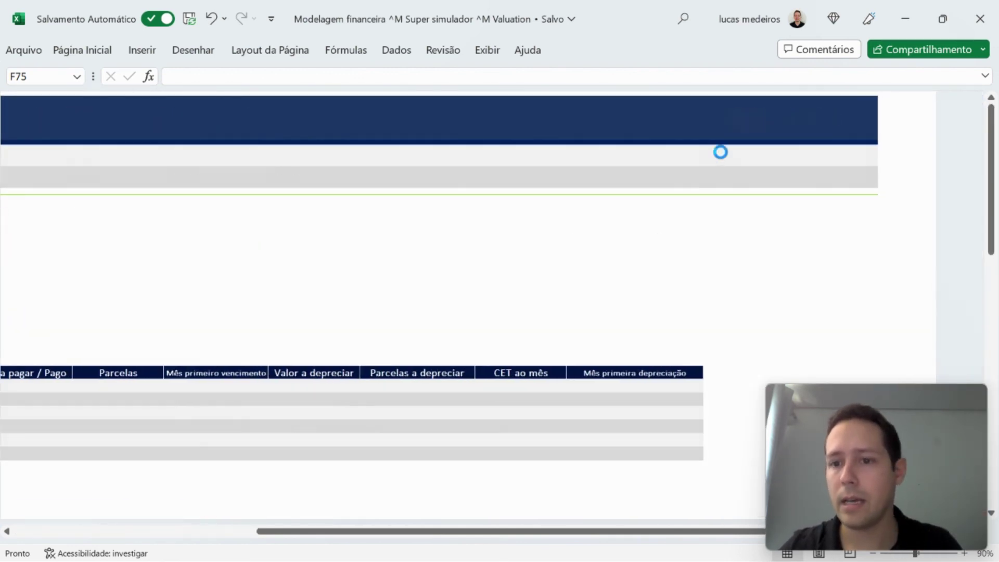
{"action": "scroll", "coordinate": [484, 386], "scroll_direction": "down", "scroll_amount": 2}
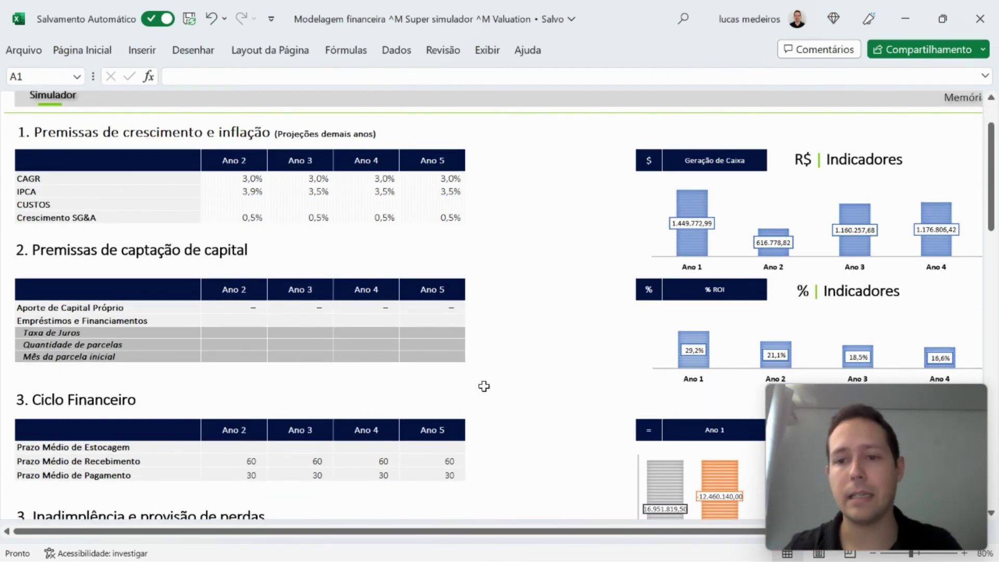
Try an Empréstimos e Financiamentos amount of 50.000 for Ano 2, and clear it again.
{"action": "left_click", "coordinate": [241, 318]}
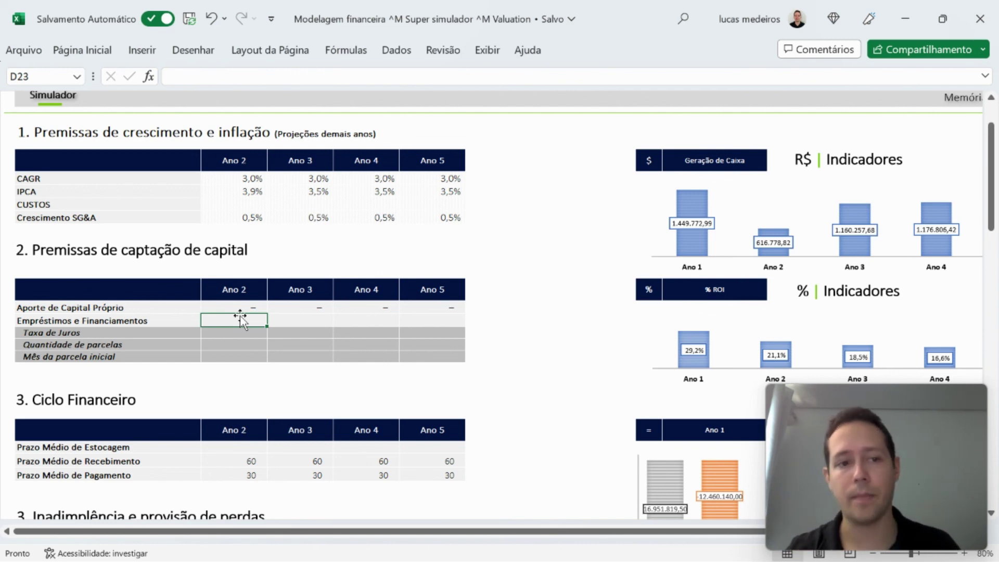
{"action": "type", "text": "50000"}
{"action": "key", "text": "Return"}
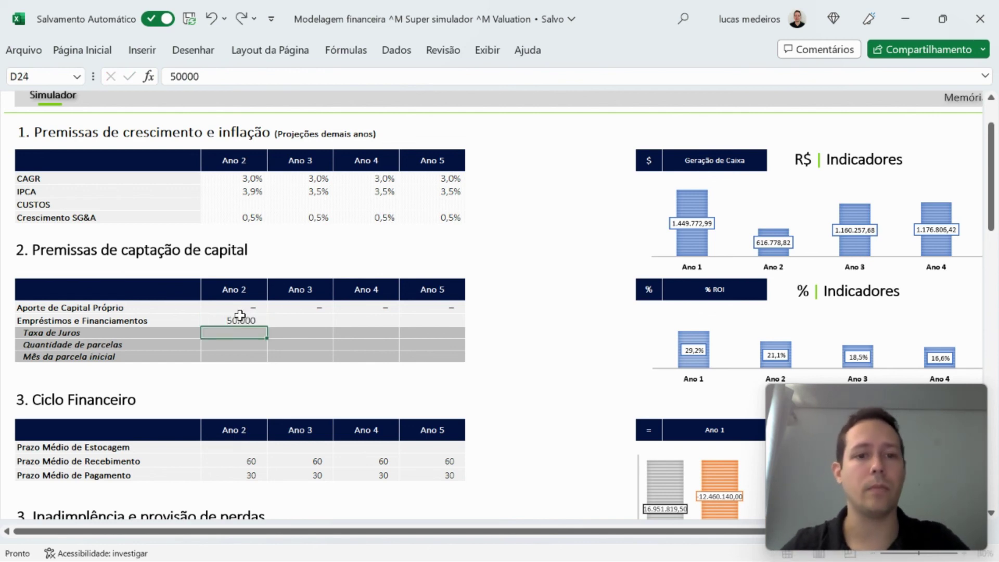
{"action": "left_click", "coordinate": [239, 318]}
{"action": "key", "text": "Delete"}
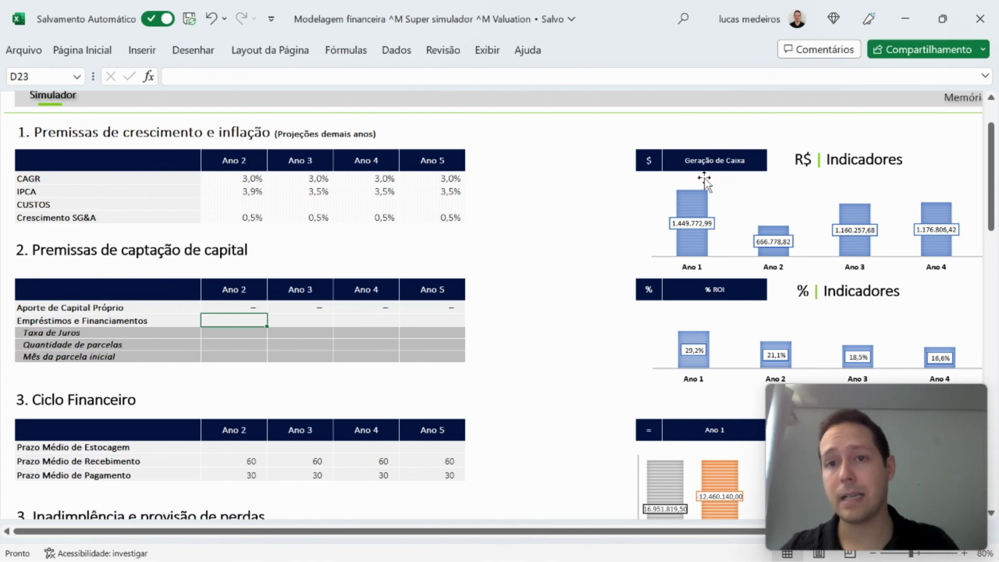
Switch the R$ Indicadores chart from Geração de Caixa to Patrimônio Líquido.
{"action": "left_click", "coordinate": [718, 159]}
{"action": "left_click", "coordinate": [775, 164]}
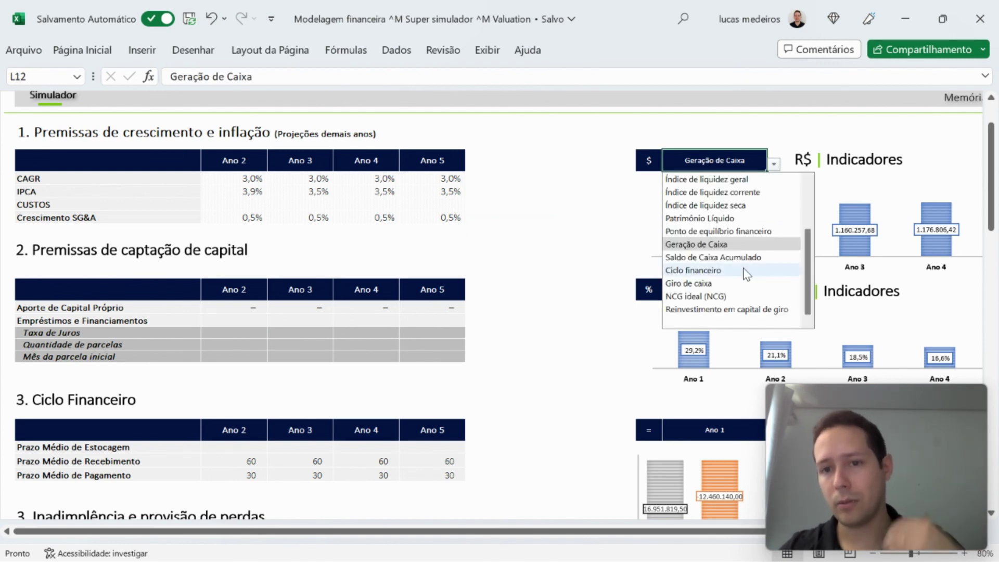
{"action": "scroll", "coordinate": [747, 274], "scroll_direction": "up", "scroll_amount": 2}
{"action": "scroll", "coordinate": [738, 268], "scroll_direction": "down", "scroll_amount": 1}
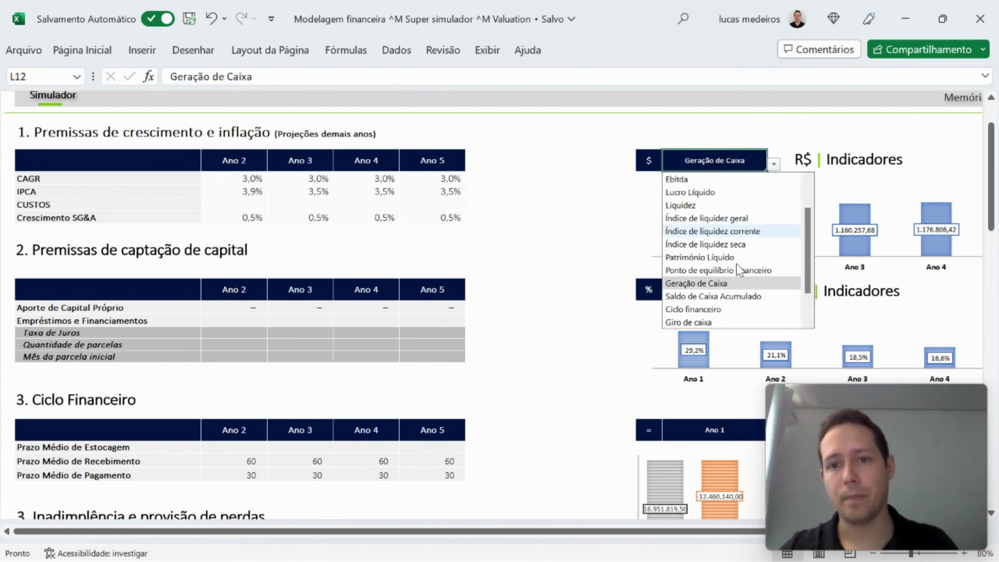
{"action": "left_click", "coordinate": [725, 257]}
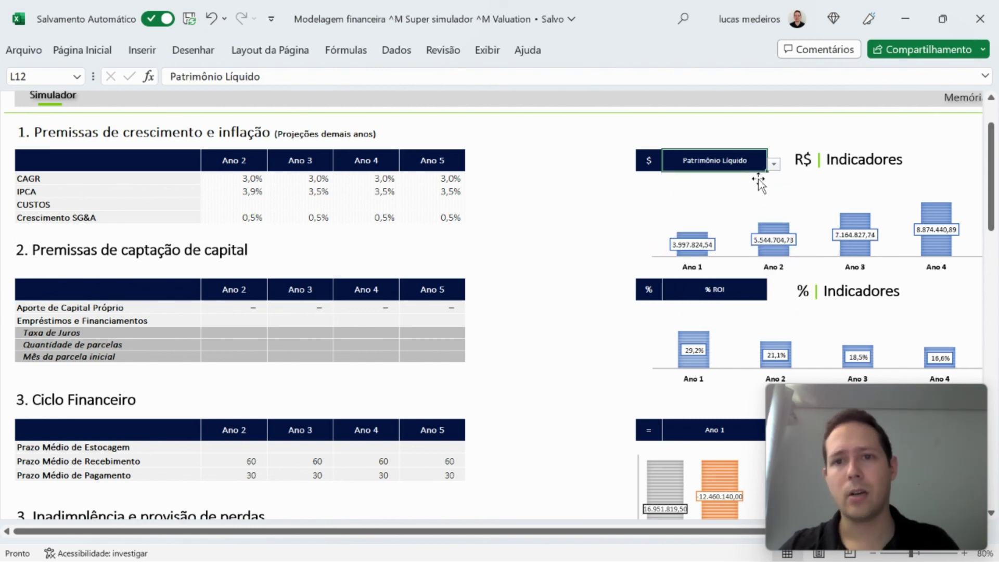
{"action": "left_click", "coordinate": [775, 165]}
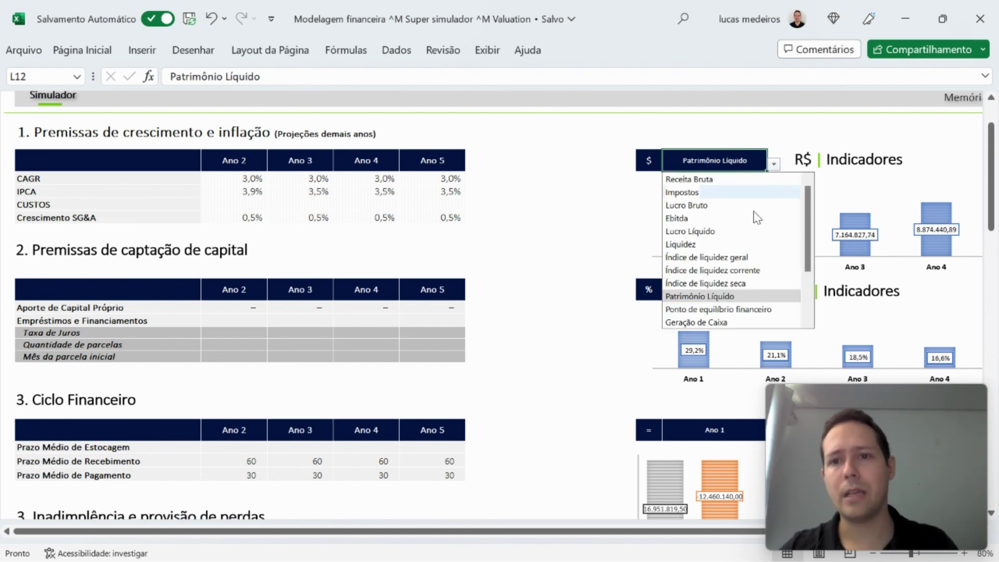
{"action": "left_click", "coordinate": [543, 221]}
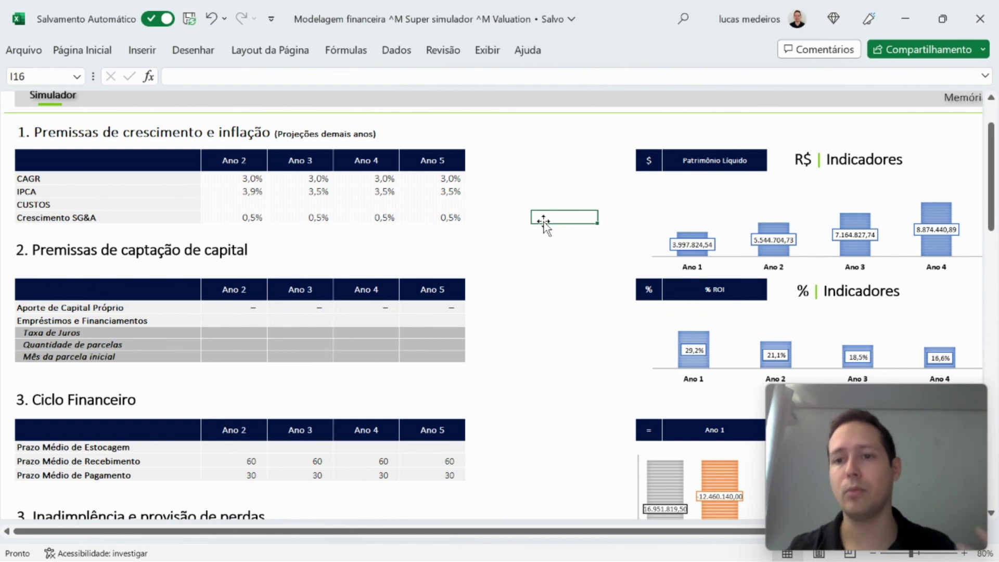